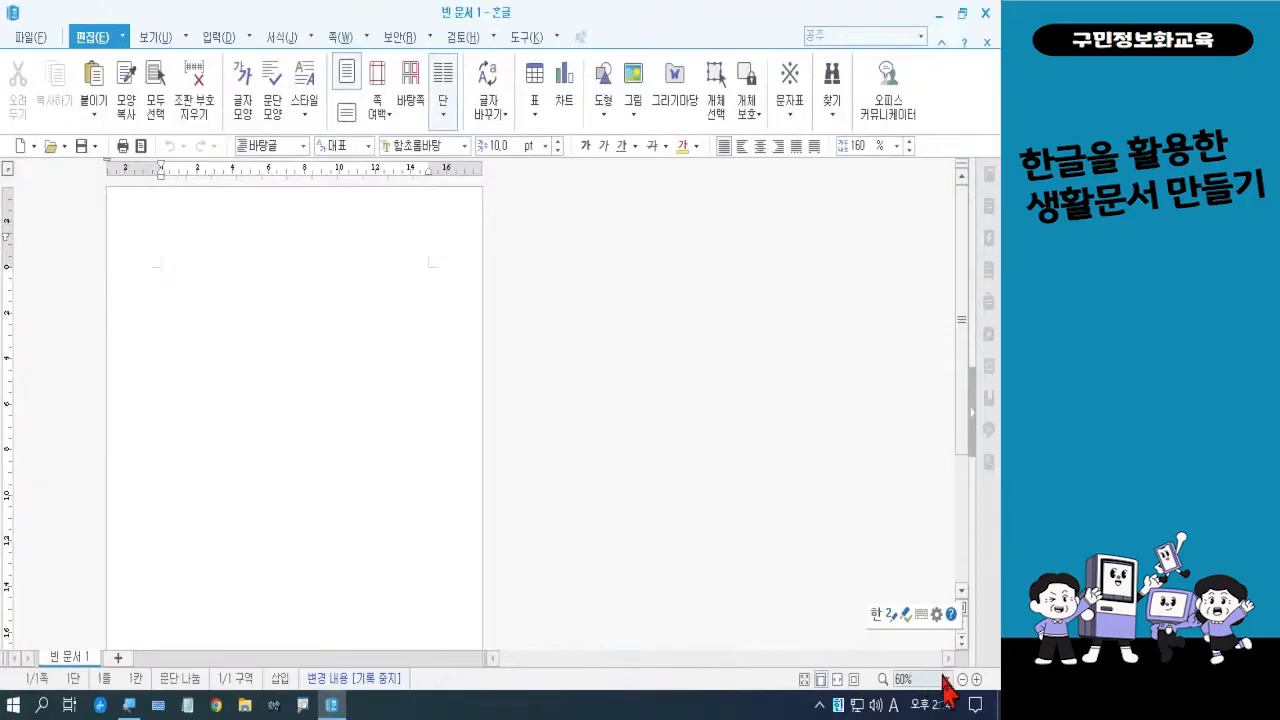
- Enlarge the blank document's page view to 100%
{"action": "left_click", "coordinate": [977, 679]}
{"action": "left_click", "coordinate": [977, 679]}
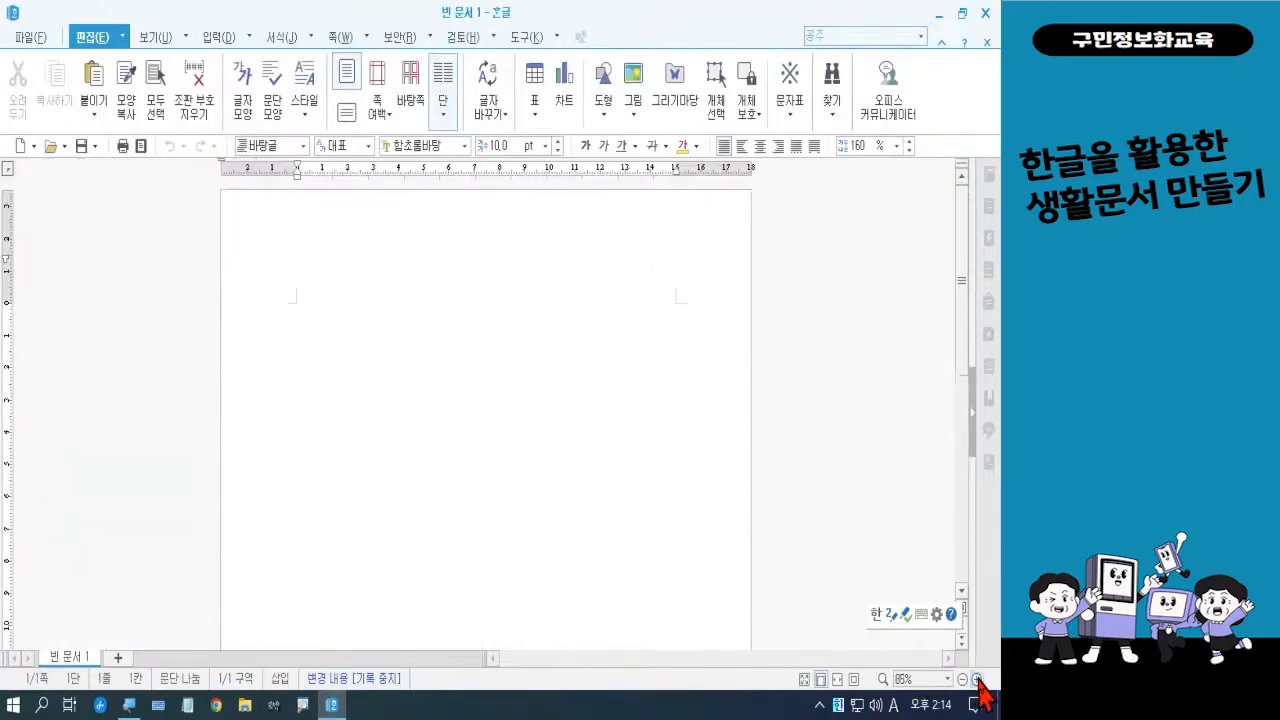
{"action": "left_click", "coordinate": [977, 679]}
{"action": "left_click", "coordinate": [977, 679]}
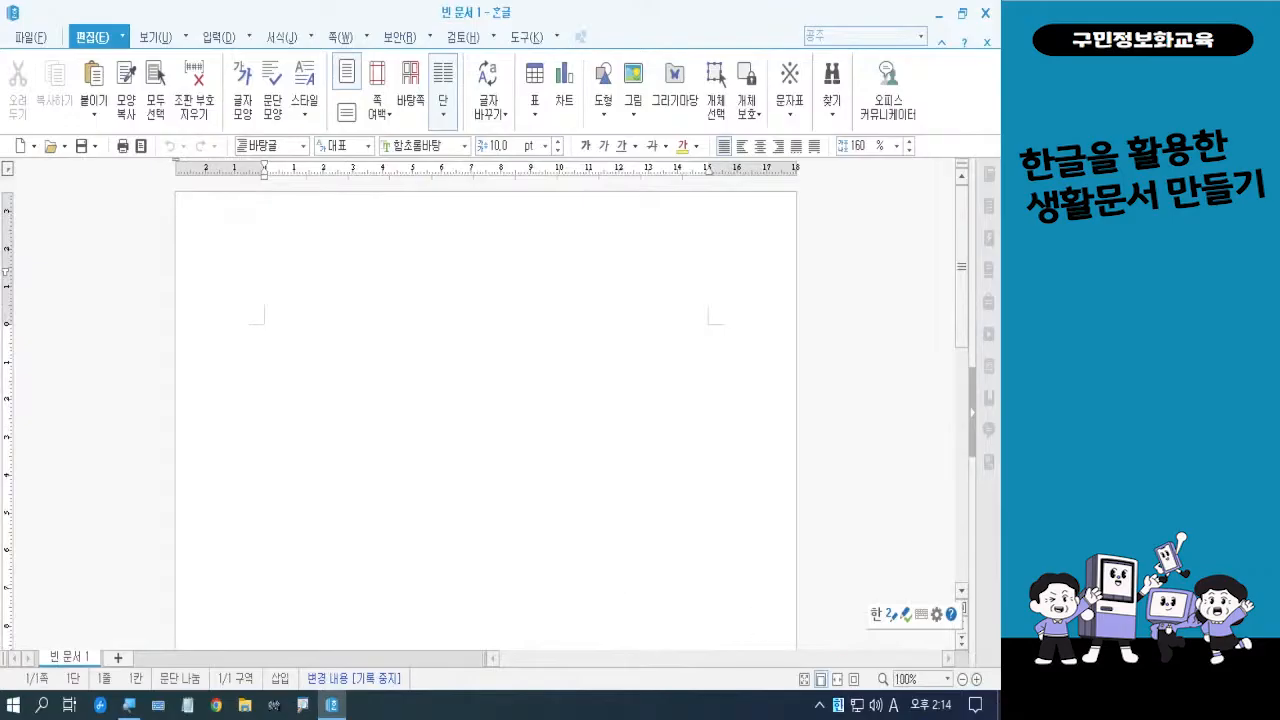
{"action": "left_click", "coordinate": [443, 82]}
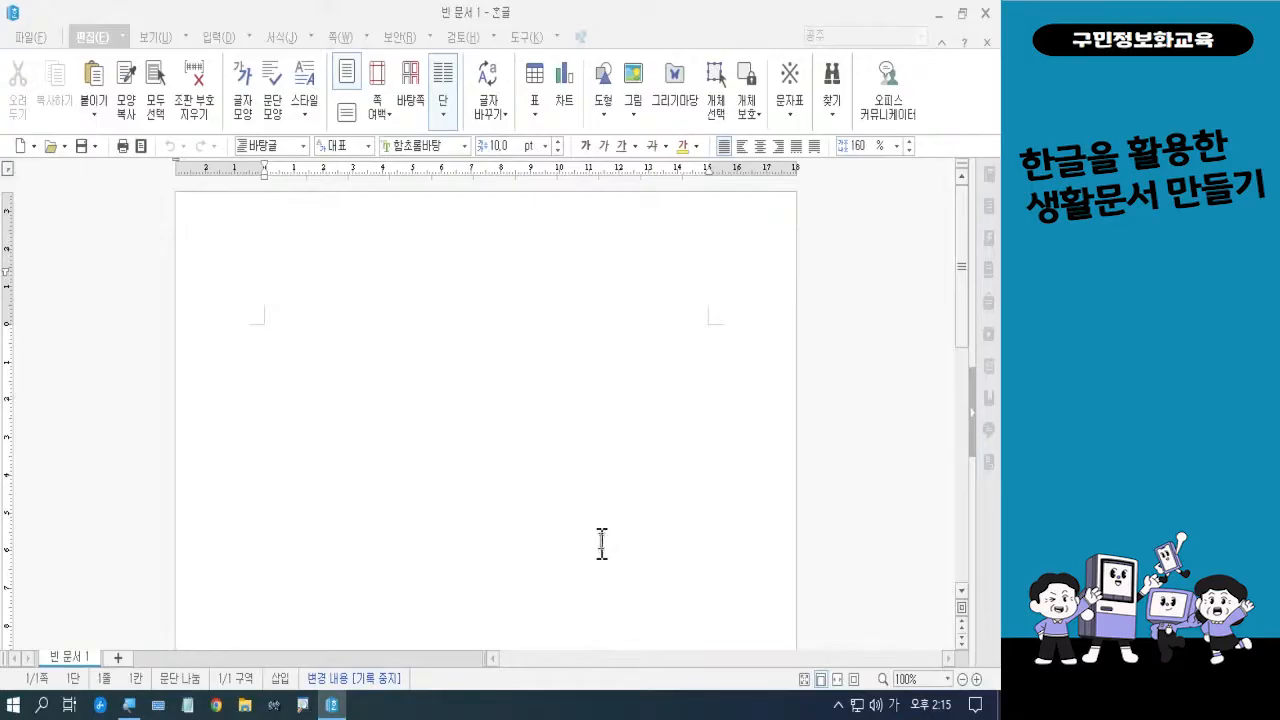
- In the page setup, set the top, left and right paper margins to 5 mm
{"action": "left_click", "coordinate": [464, 442]}
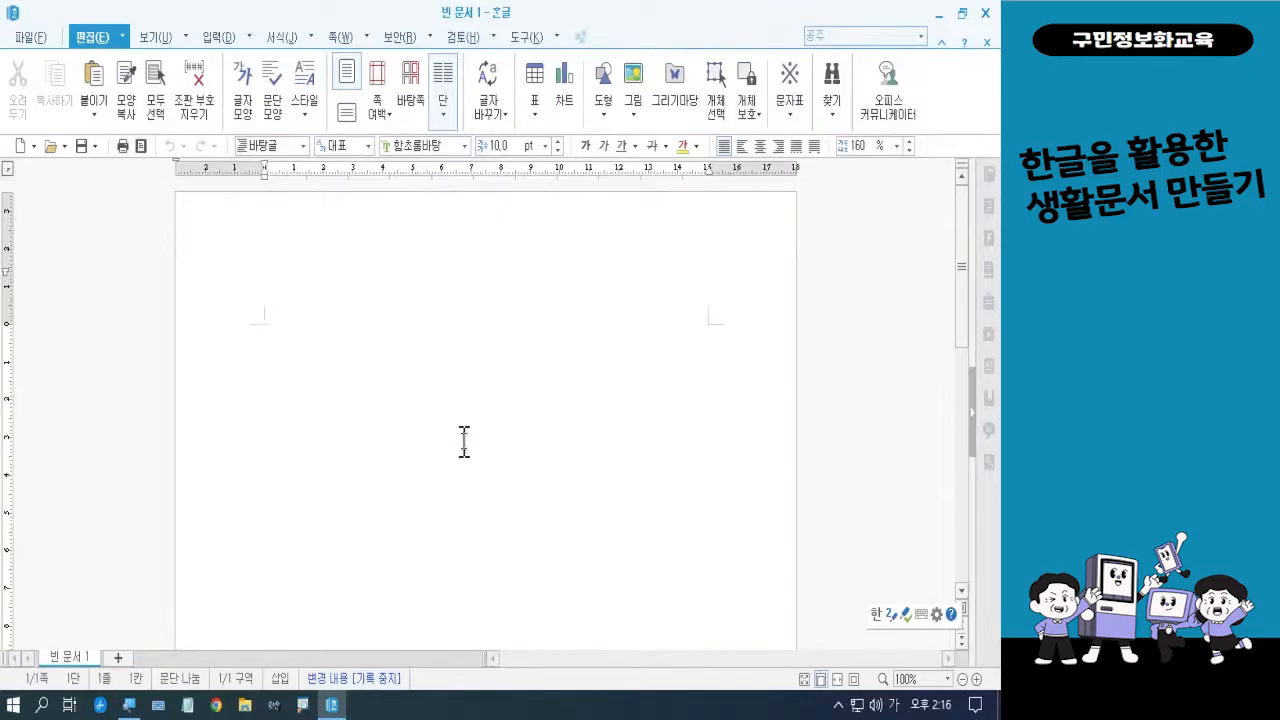
{"action": "key", "text": "F7"}
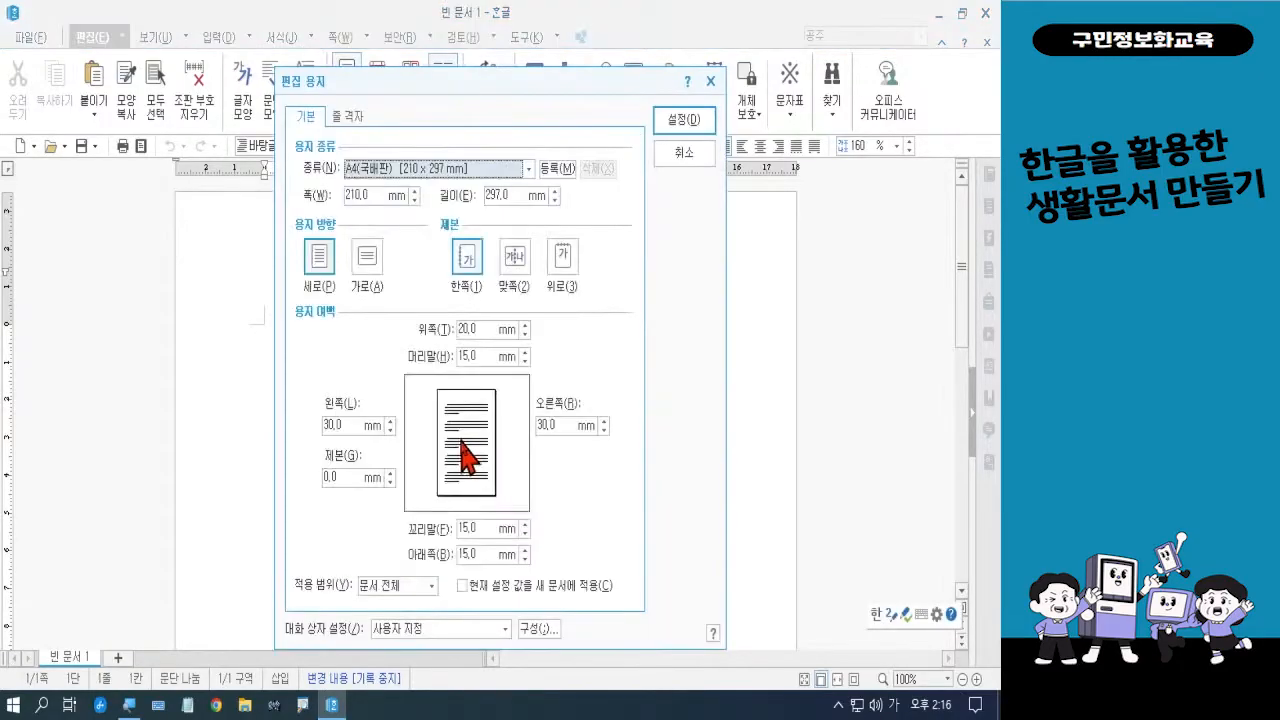
{"action": "left_click", "coordinate": [460, 329]}
{"action": "type", "text": "5"}
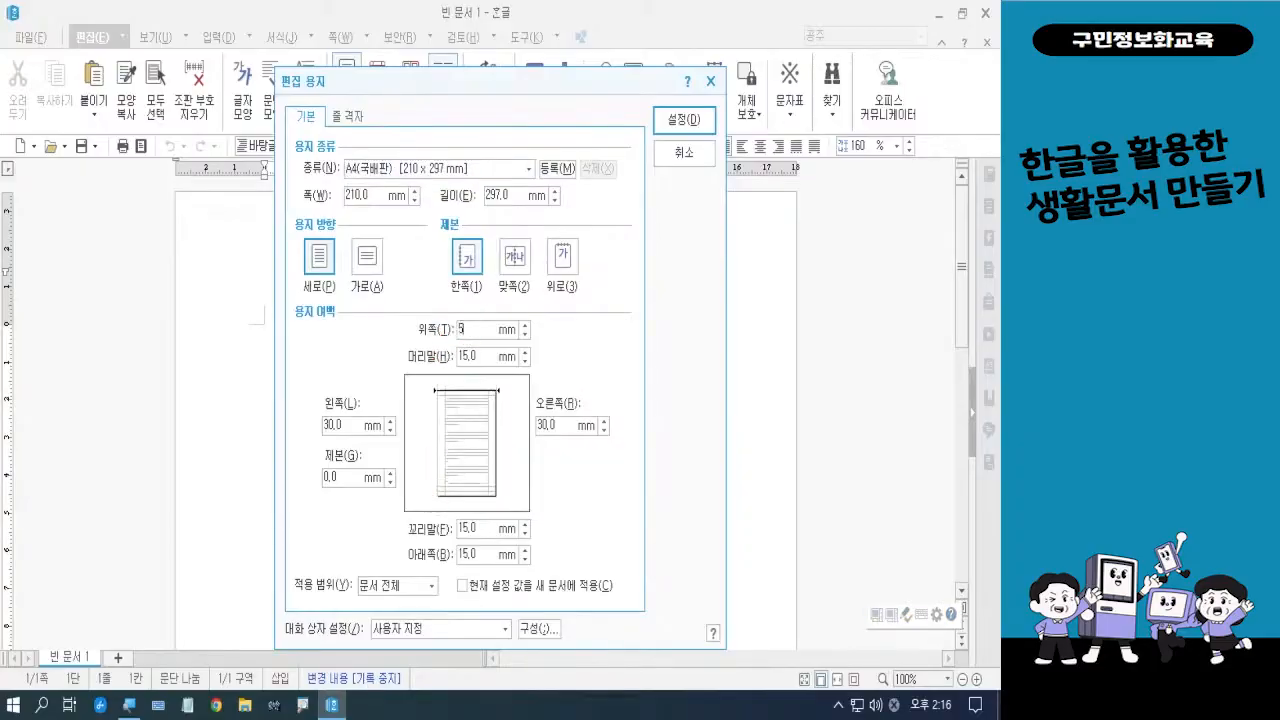
{"action": "left_click", "coordinate": [352, 427]}
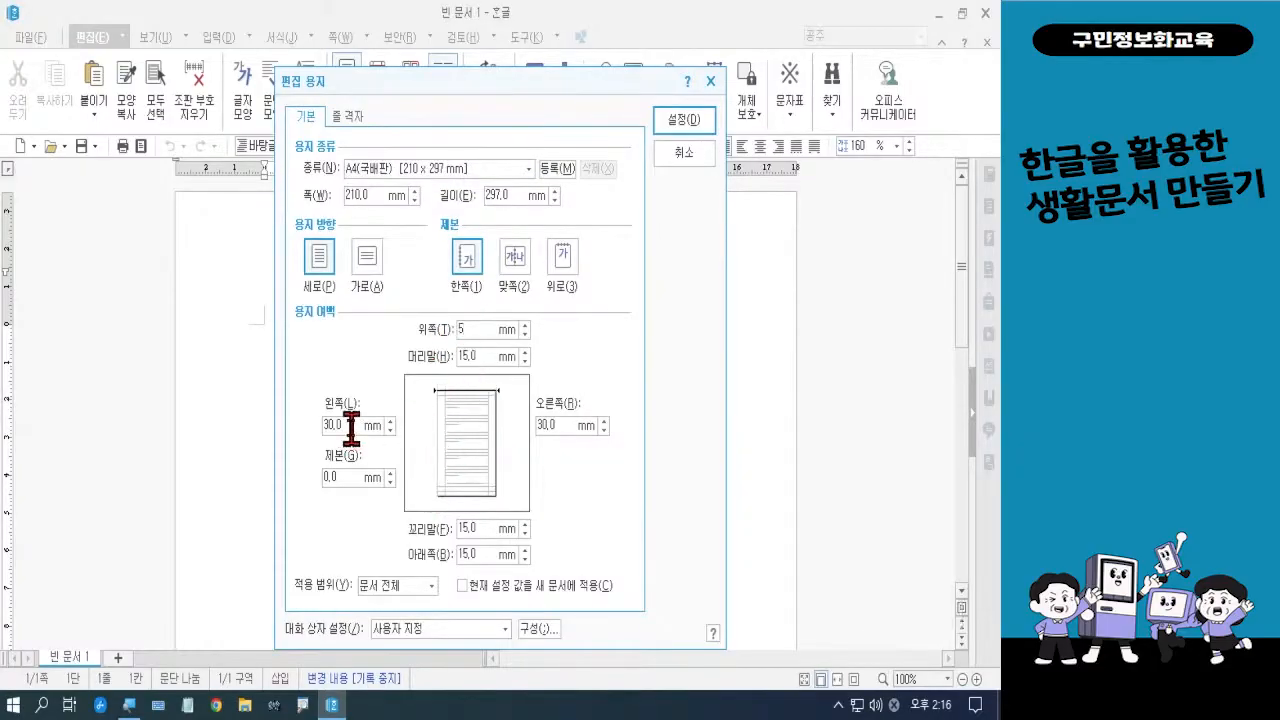
{"action": "type", "text": "5"}
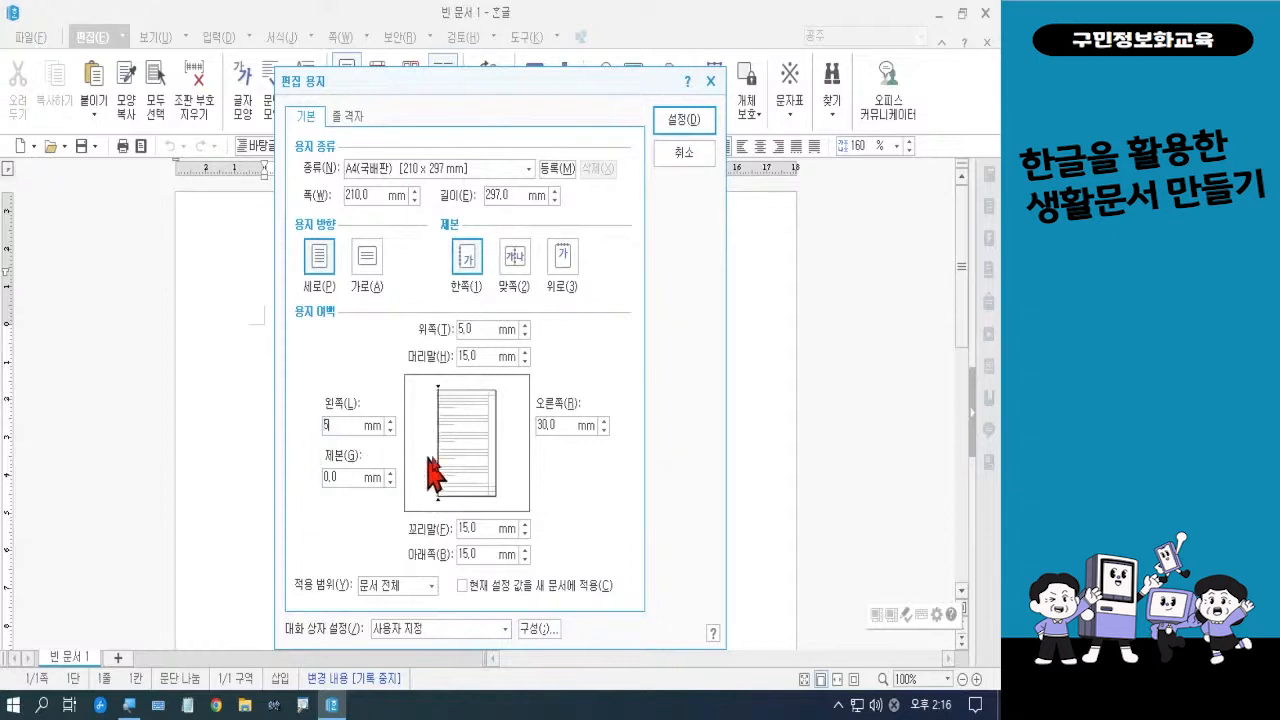
{"action": "left_click", "coordinate": [550, 428]}
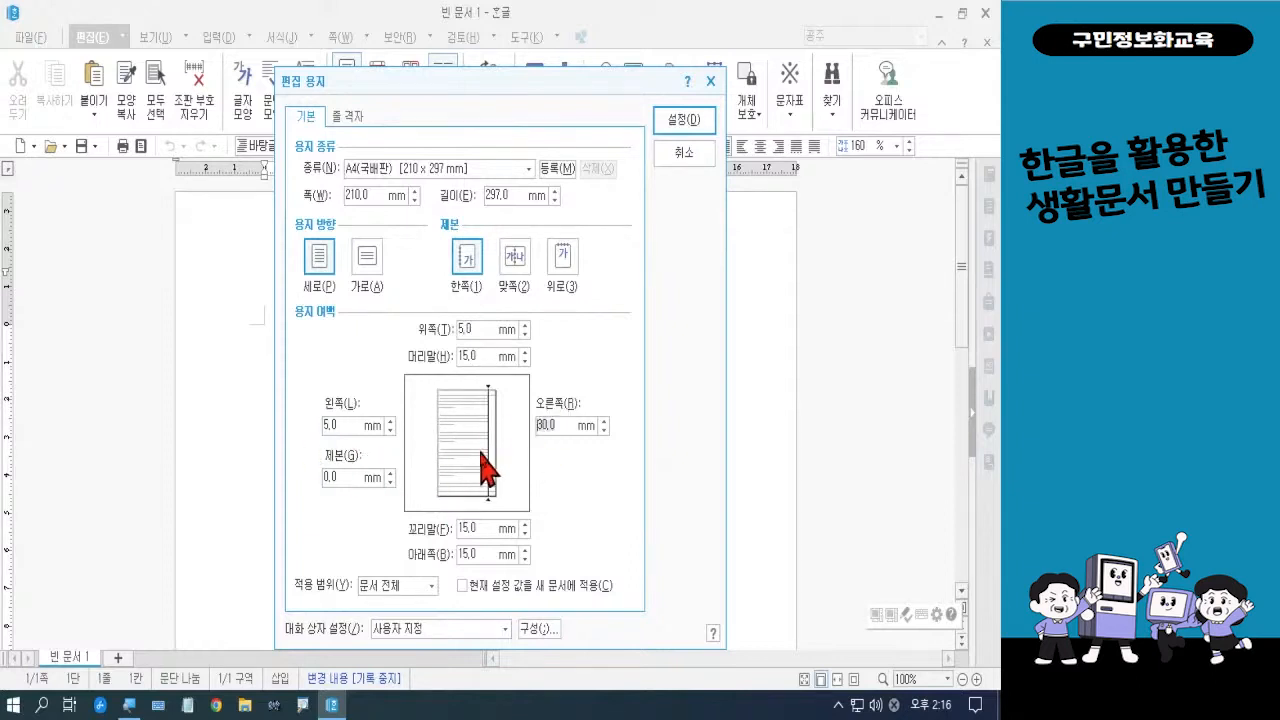
{"action": "type", "text": "5"}
- Set the bottom, header and footer margins to 5 mm and apply the page setup
{"action": "left_click", "coordinate": [483, 555]}
{"action": "type", "text": "5"}
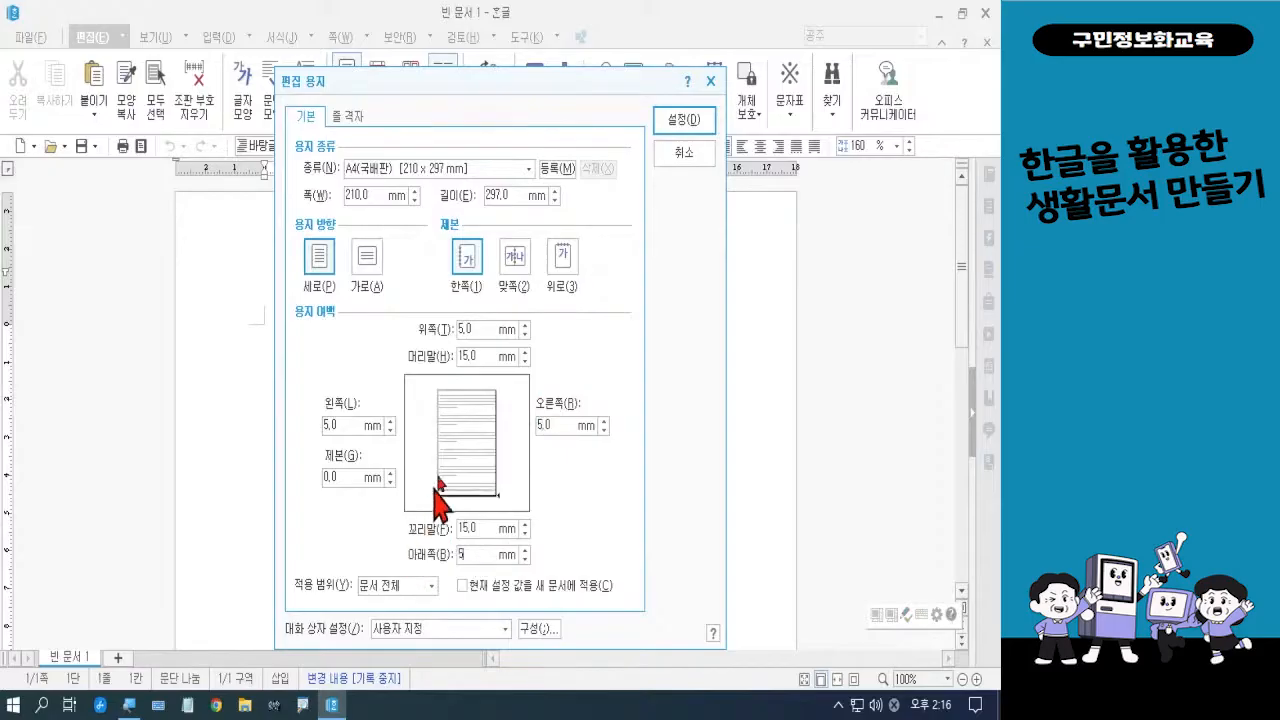
{"action": "left_click", "coordinate": [466, 356]}
{"action": "type", "text": "5"}
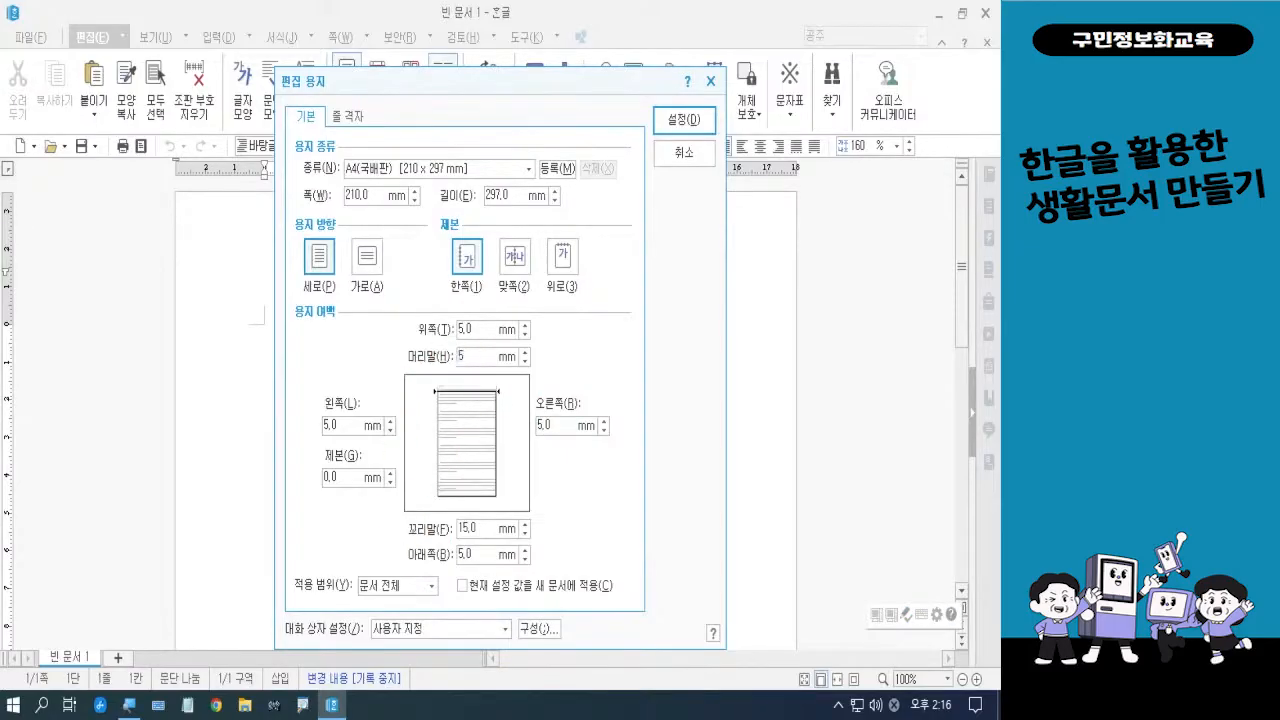
{"action": "left_click", "coordinate": [485, 530]}
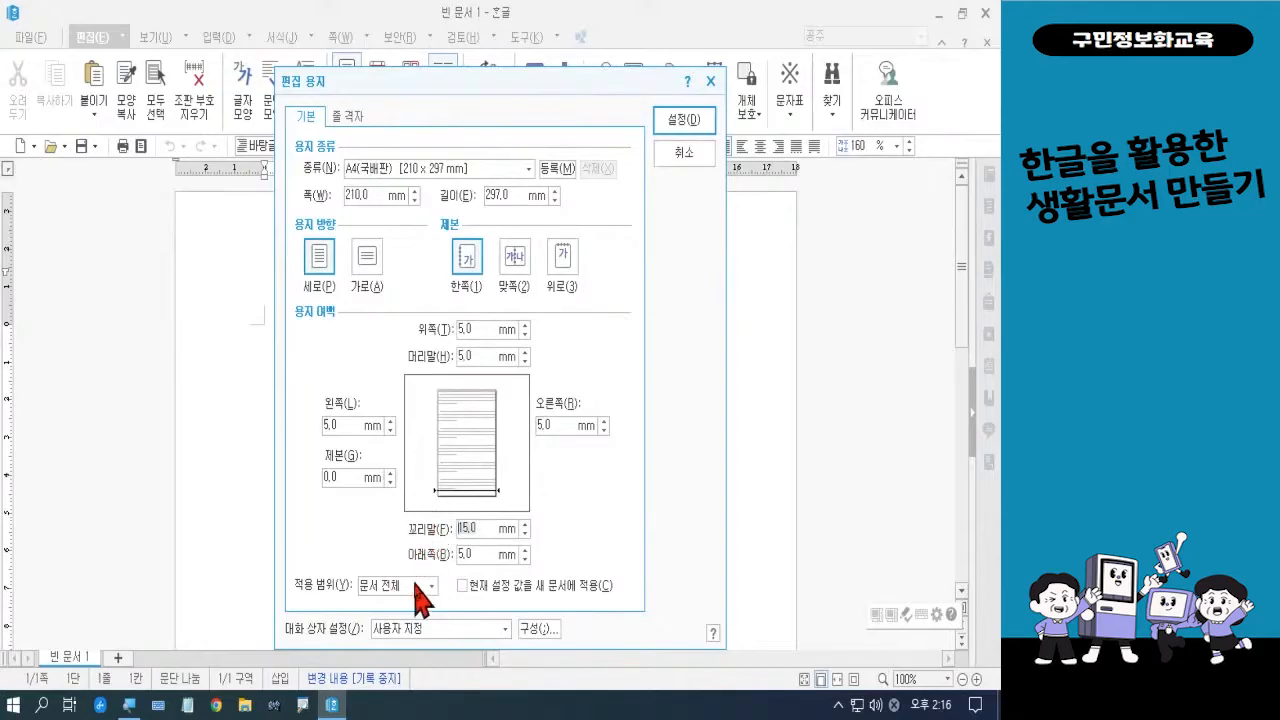
{"action": "type", "text": "5"}
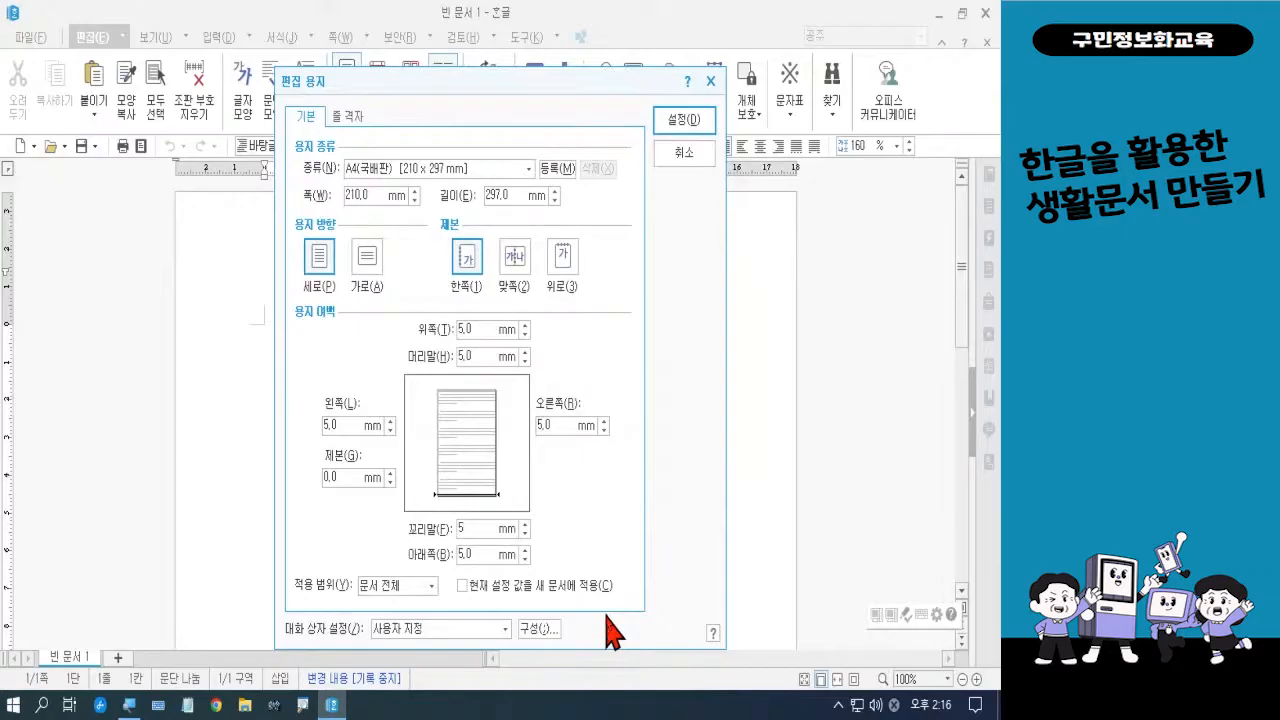
{"action": "key", "text": "ctrl+2"}
{"action": "mouse_move", "coordinate": [274, 285]}
{"action": "left_mouse_down"}
{"action": "mouse_move", "coordinate": [293, 347]}
{"action": "mouse_move", "coordinate": [557, 543]}
{"action": "mouse_move", "coordinate": [657, 600]}
{"action": "mouse_move", "coordinate": [670, 588]}
{"action": "left_mouse_up"}
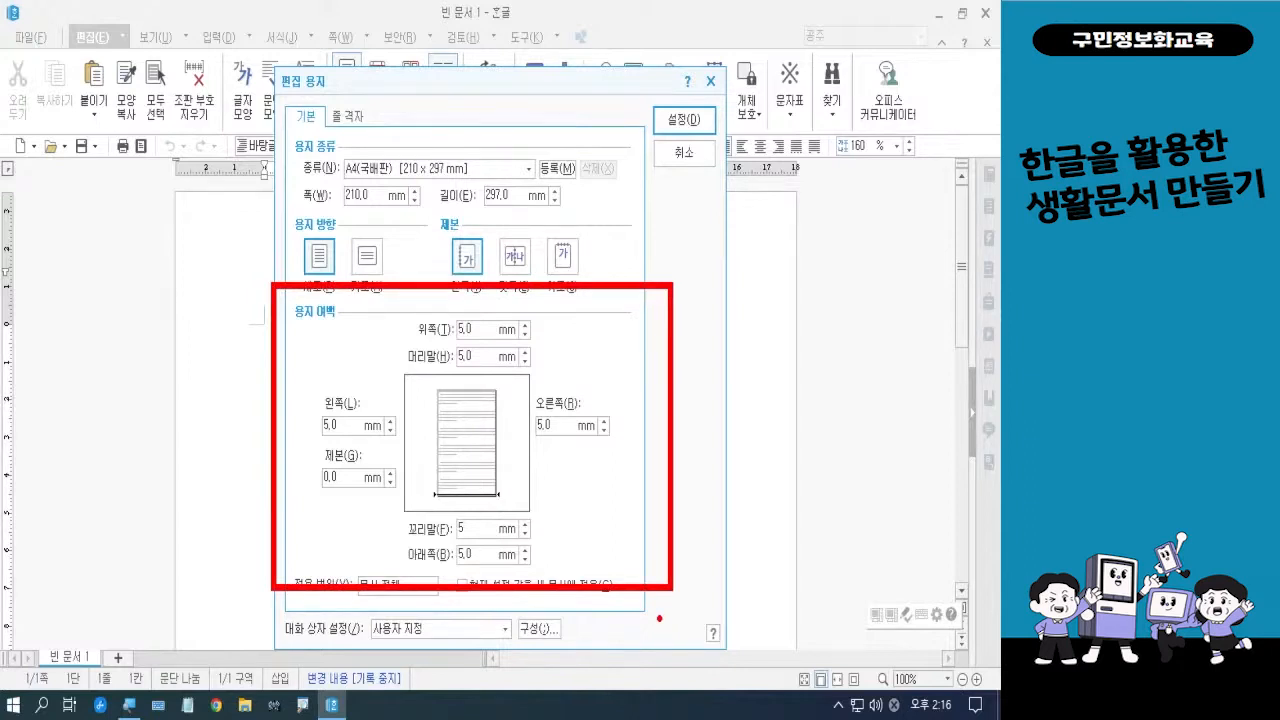
{"action": "mouse_move", "coordinate": [722, 132]}
{"action": "left_mouse_down"}
{"action": "mouse_move", "coordinate": [632, 96]}
{"action": "mouse_move", "coordinate": [722, 118]}
{"action": "mouse_move", "coordinate": [718, 140]}
{"action": "left_mouse_up"}
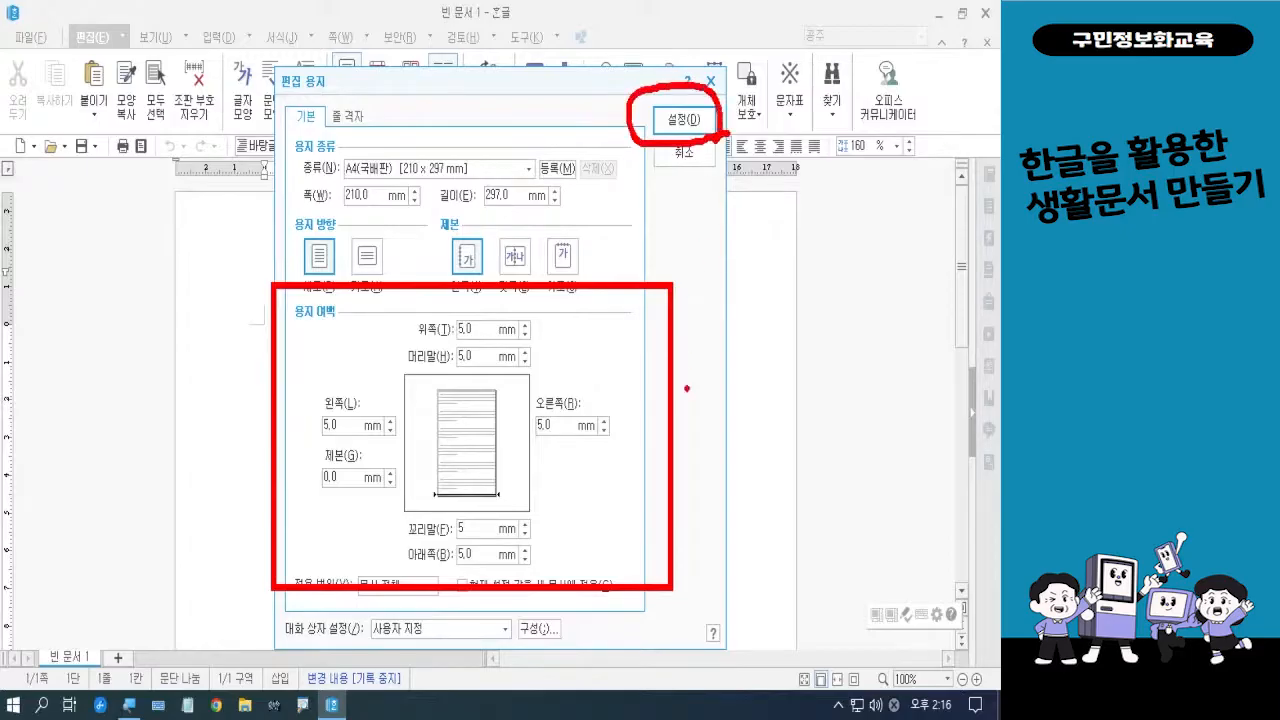
{"action": "left_click", "coordinate": [684, 120]}
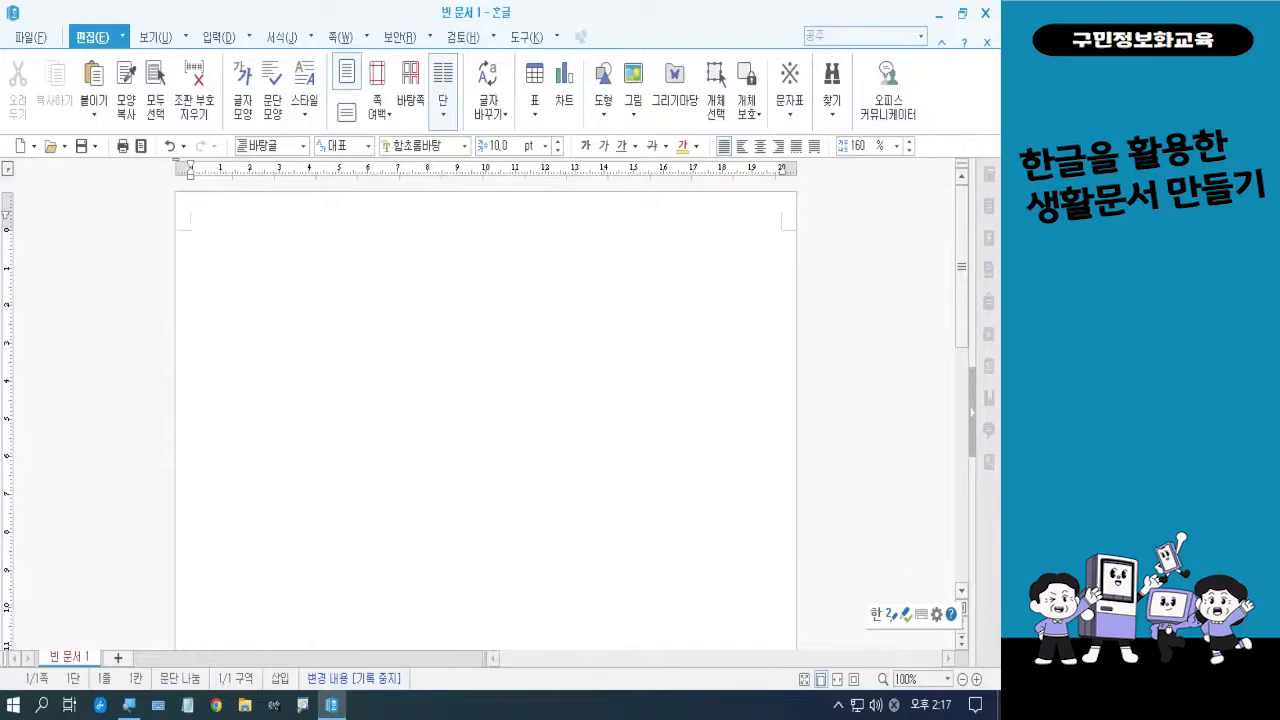
{"action": "key", "text": "F7"}
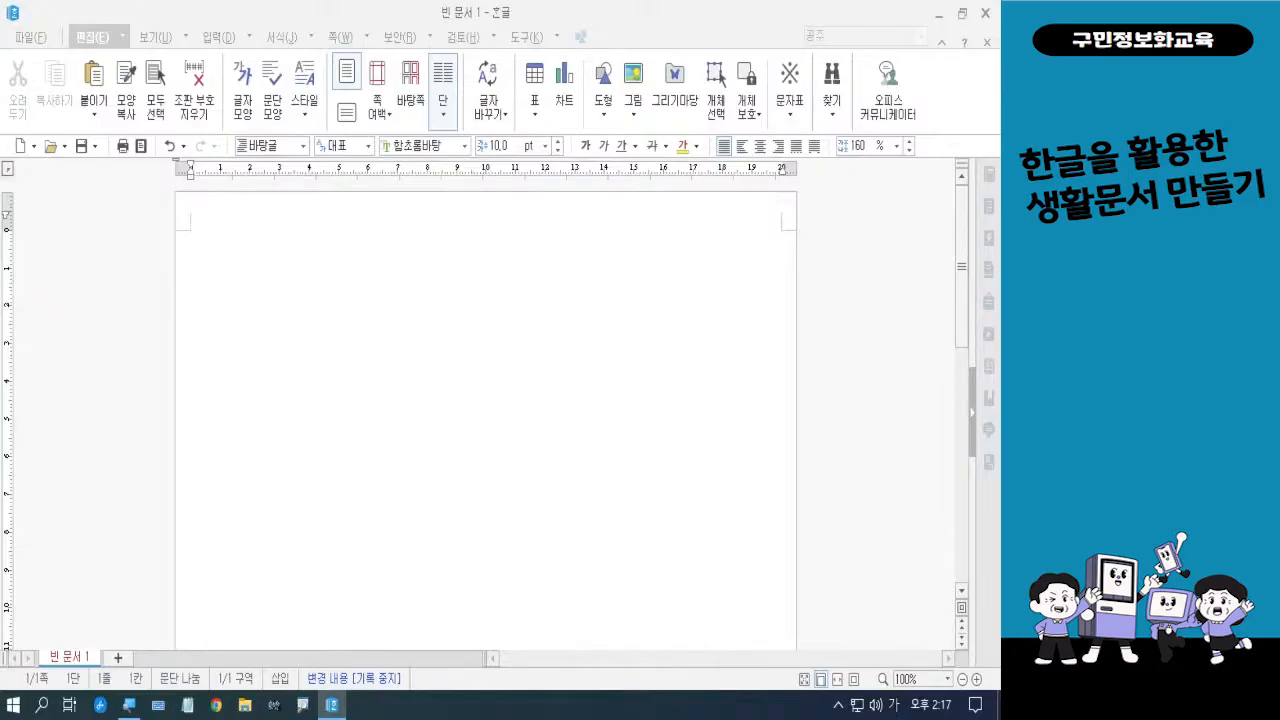
{"action": "left_click", "coordinate": [301, 330]}
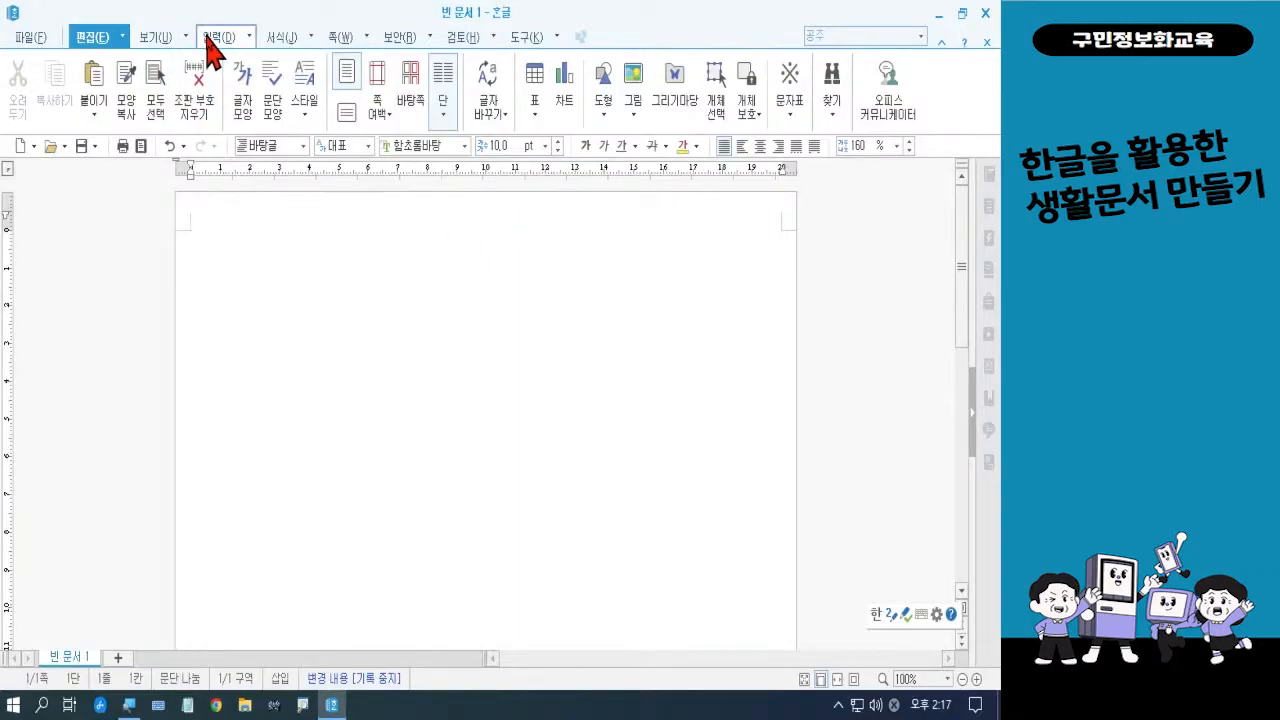
- Insert a table with 15 rows and 3 columns at the start of the page
{"action": "left_click", "coordinate": [533, 82]}
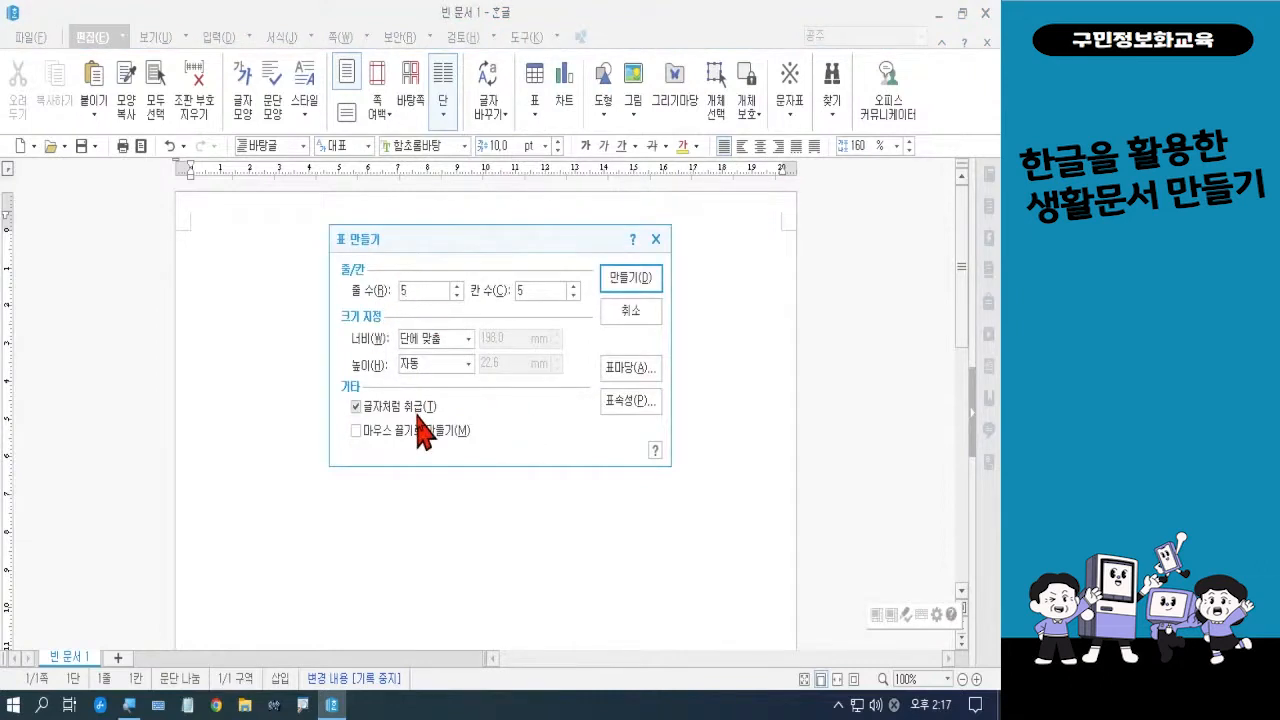
{"action": "type", "text": "15"}
{"action": "left_click_drag", "start_coordinate": [431, 291], "coordinate": [371, 292]}
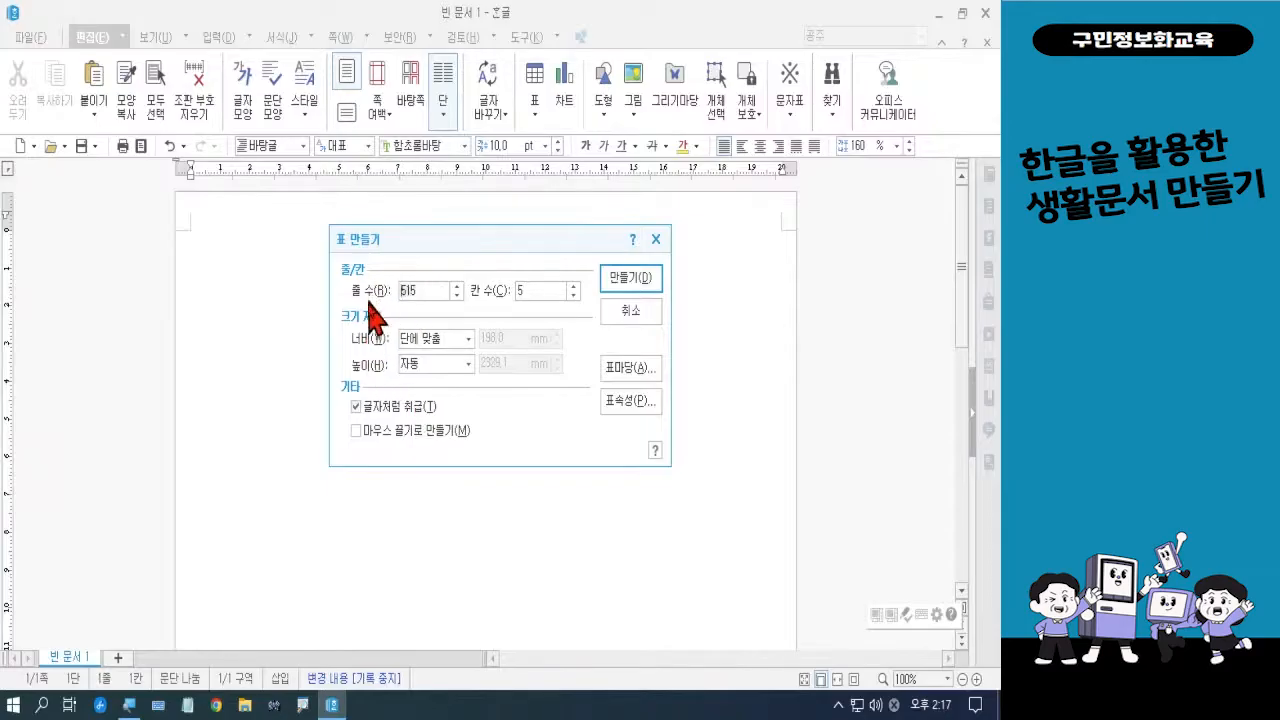
{"action": "type", "text": "15"}
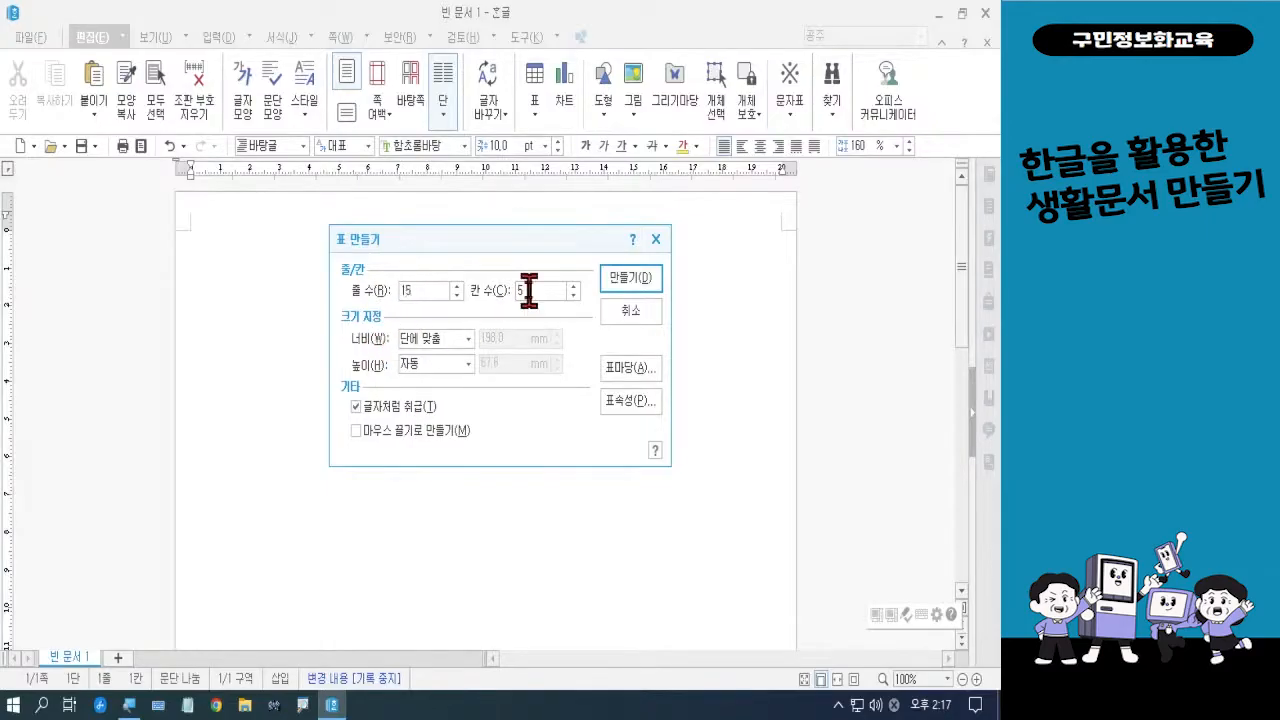
{"action": "key", "text": "Tab"}
{"action": "type", "text": "3"}
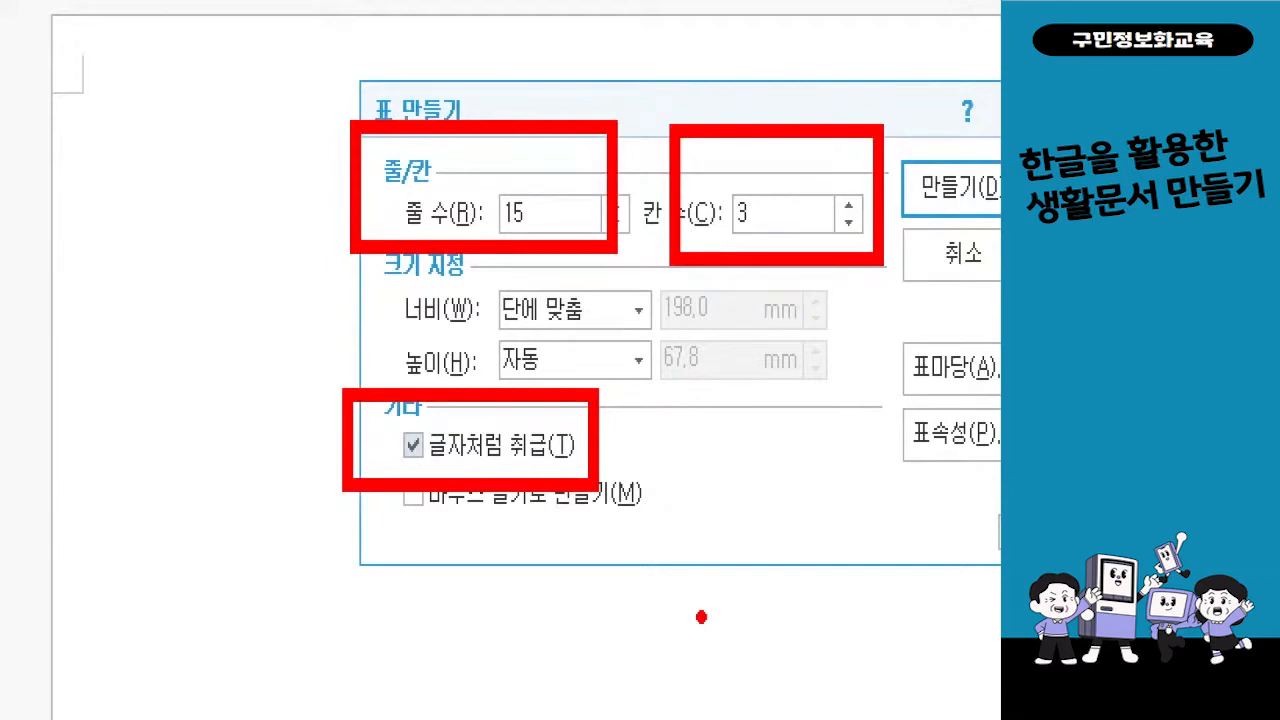
{"action": "left_click", "coordinate": [955, 187]}
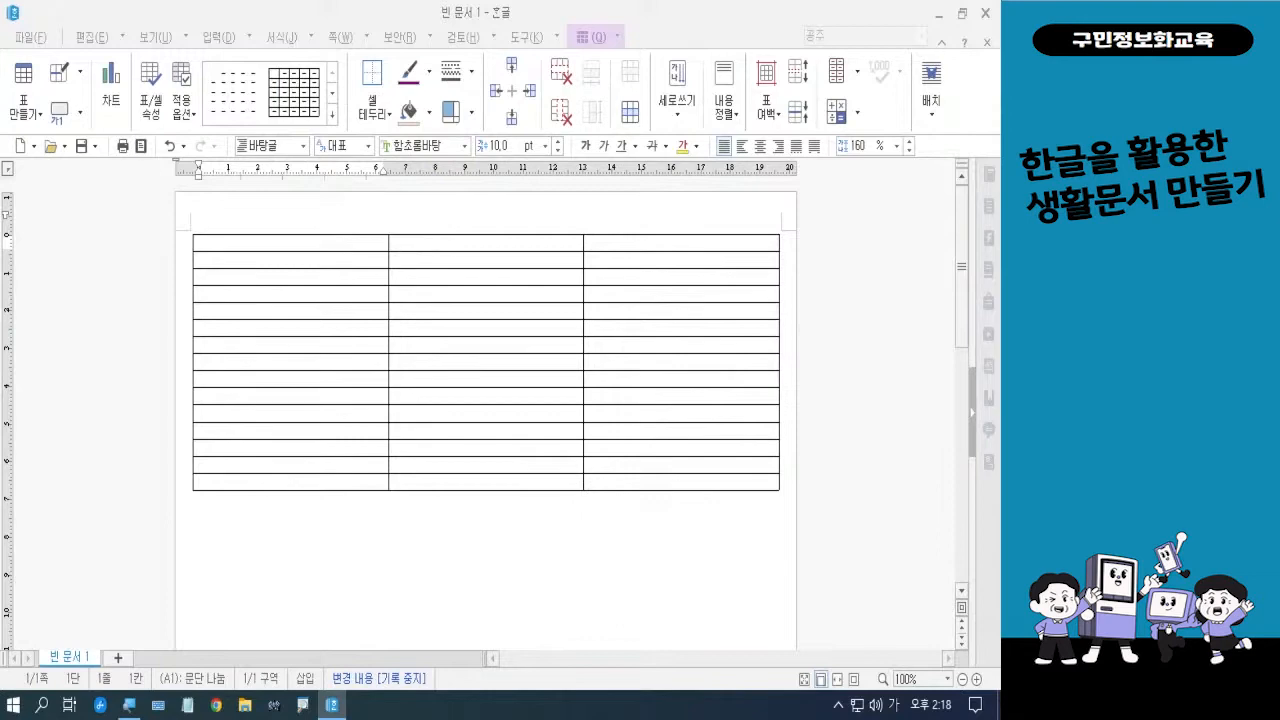
- Set the font size of all the table's cells to 12 pt
{"action": "left_click", "coordinate": [229, 241]}
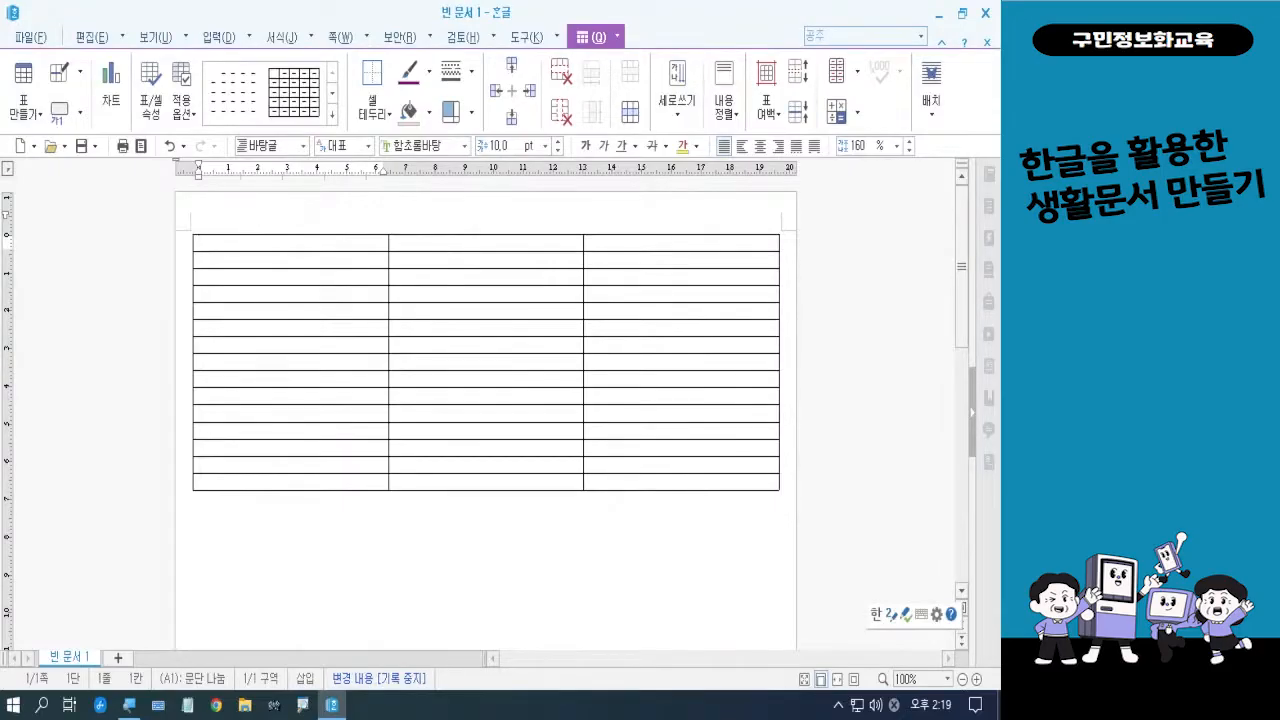
{"action": "left_click_drag", "start_coordinate": [260, 241], "coordinate": [681, 481]}
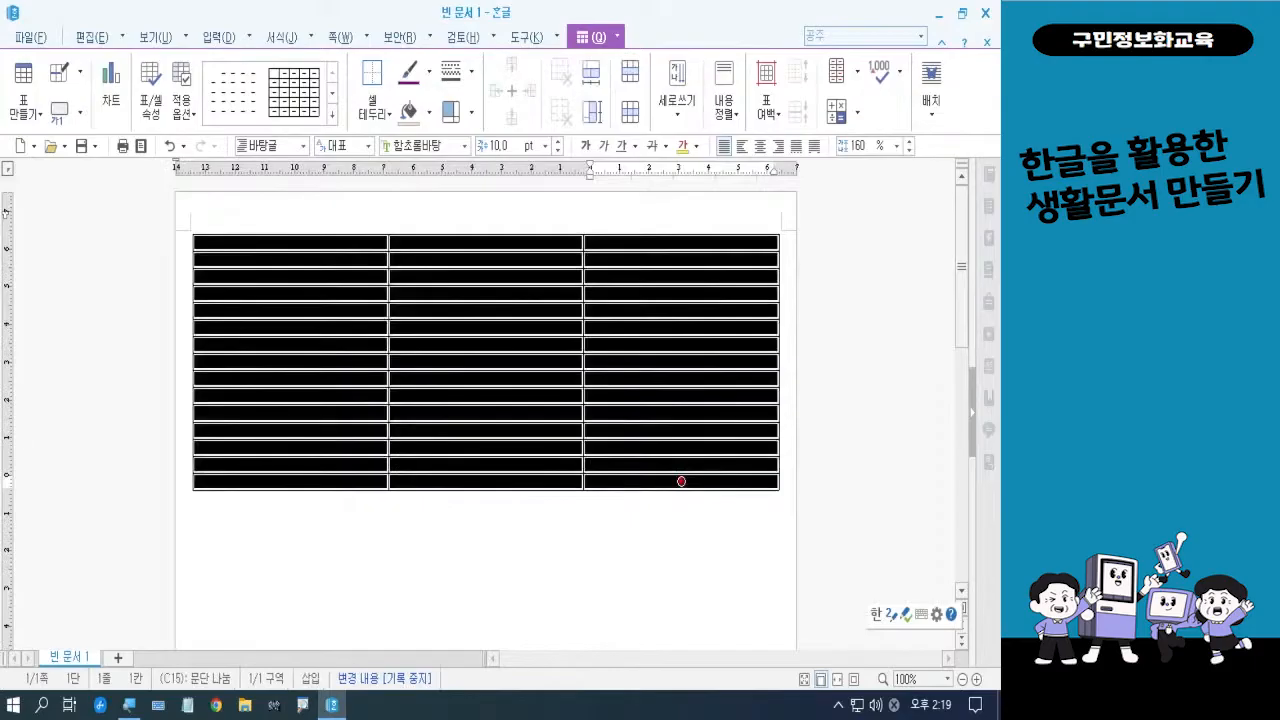
{"action": "left_click", "coordinate": [546, 146]}
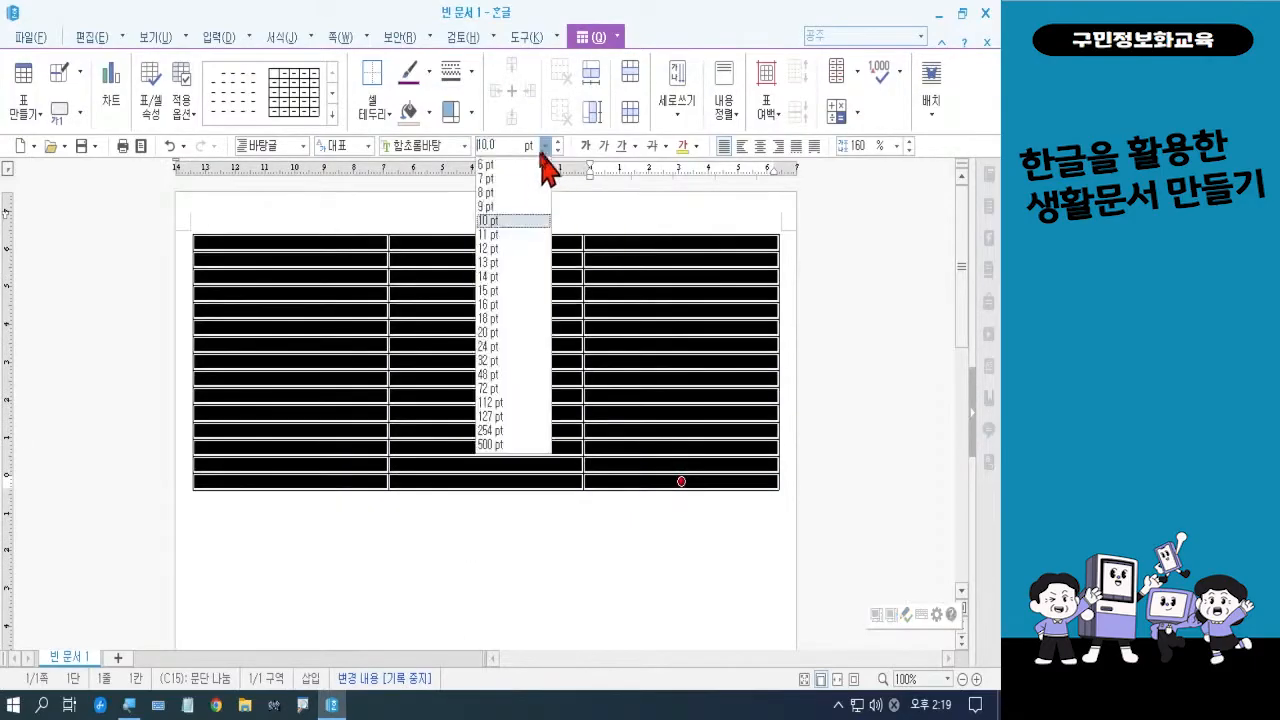
{"action": "left_click", "coordinate": [510, 248]}
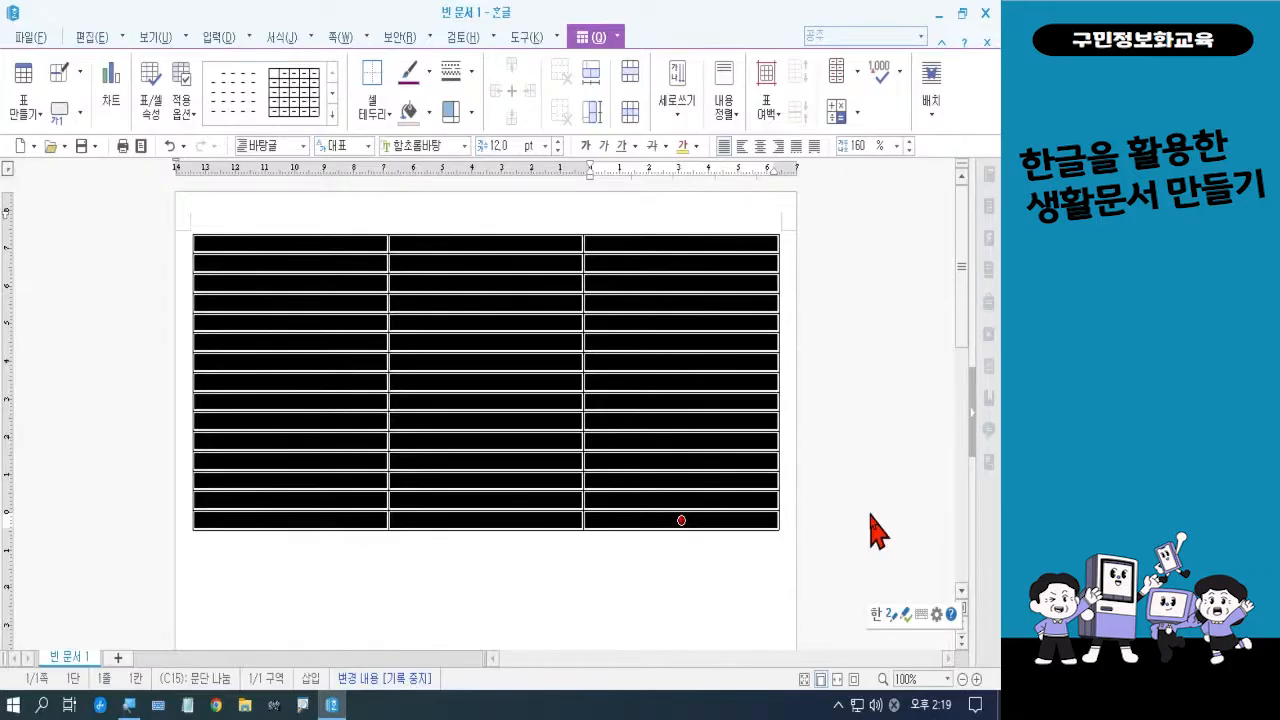
- Increase the height of all table rows evenly to about 8 mm each and clear the cell selection
{"action": "key", "text": "ctrl+Down"}
{"action": "key", "text": "ctrl+Down"}
{"action": "key", "text": "ctrl+Down"}
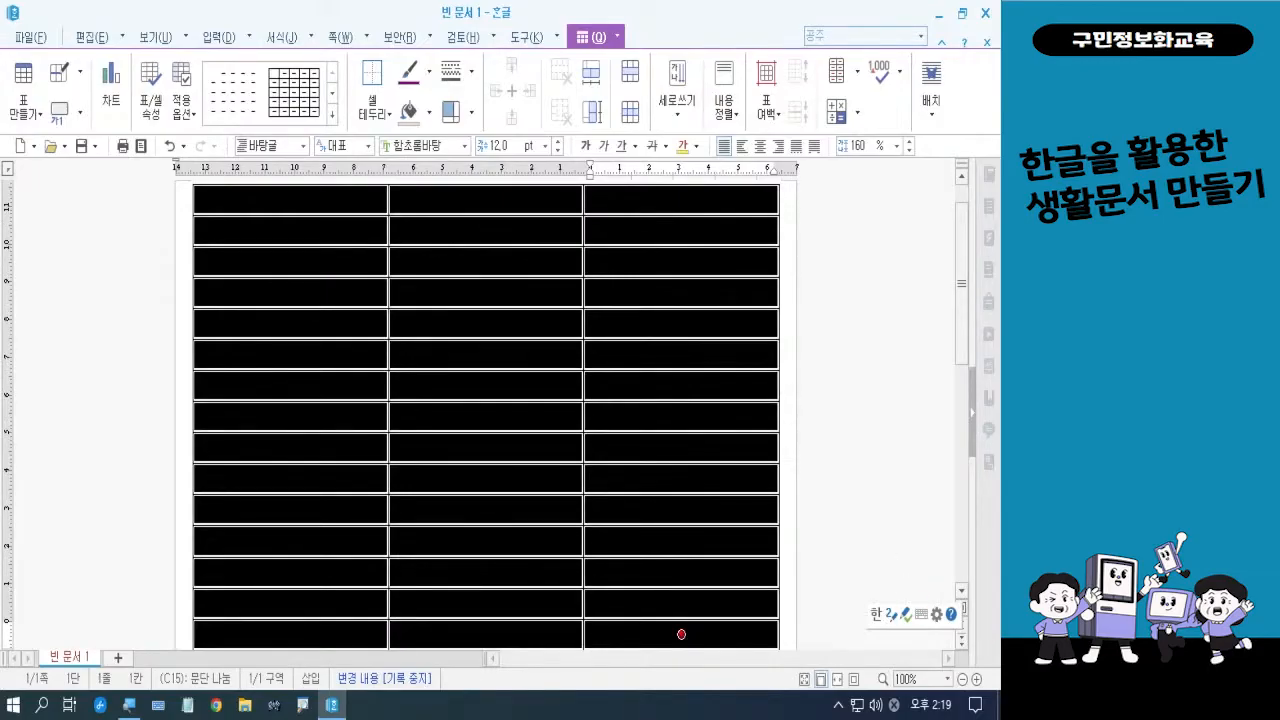
{"action": "key", "text": "l"}
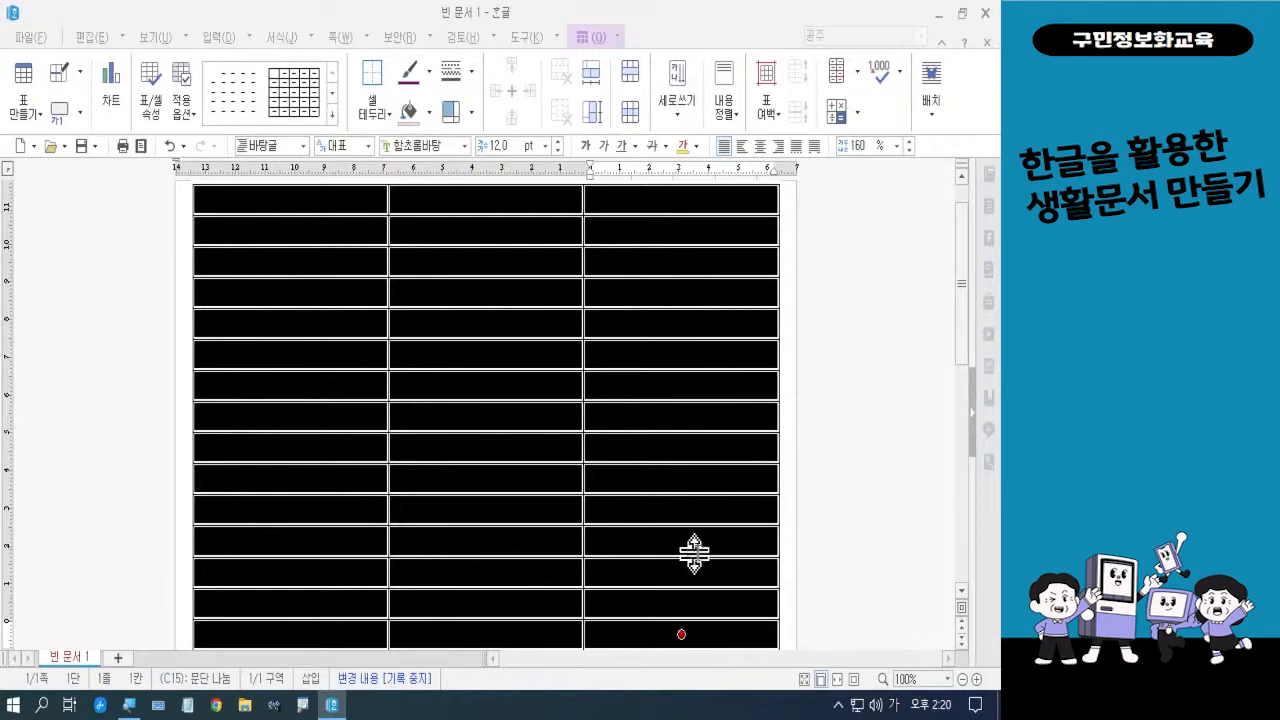
{"action": "left_click", "coordinate": [794, 543]}
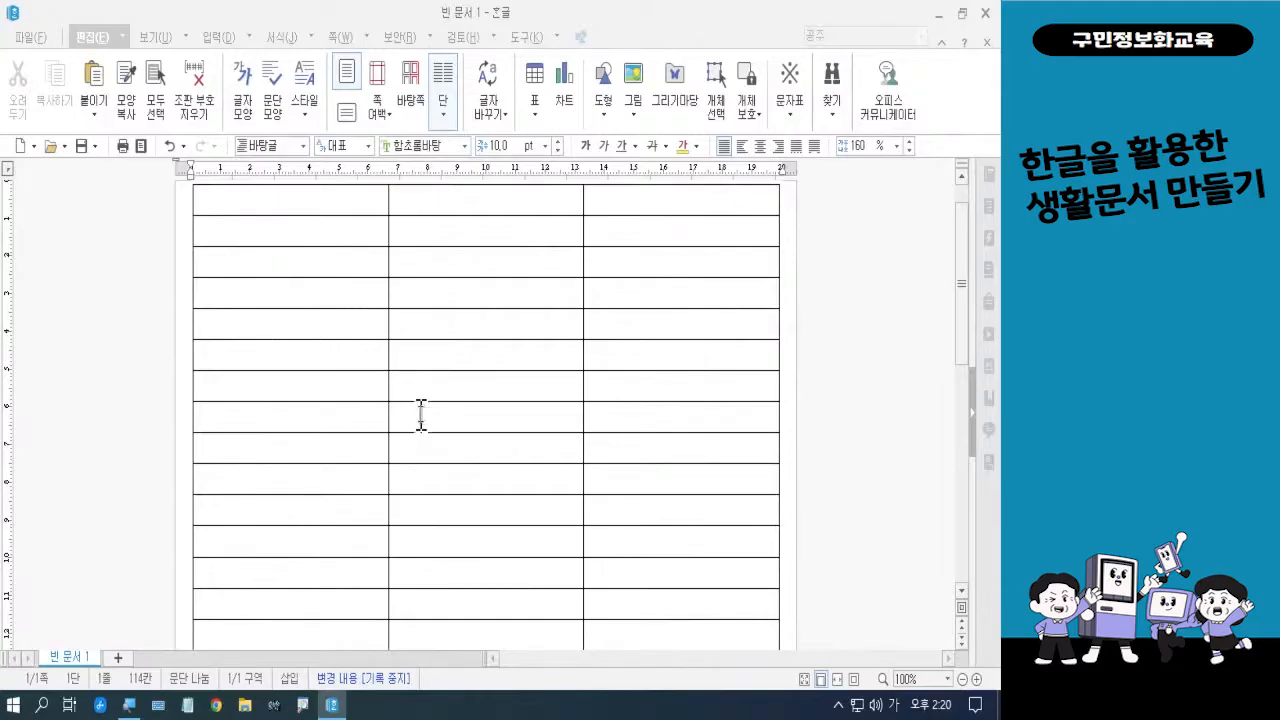
- Narrow the table's first column to about 8 mm by moving the border between the first and second columns
{"action": "key", "text": "ctrl+2"}
{"action": "mouse_move", "coordinate": [358, 188]}
{"action": "left_mouse_down"}
{"action": "mouse_move", "coordinate": [387, 264]}
{"action": "mouse_move", "coordinate": [434, 527]}
{"action": "left_mouse_up"}
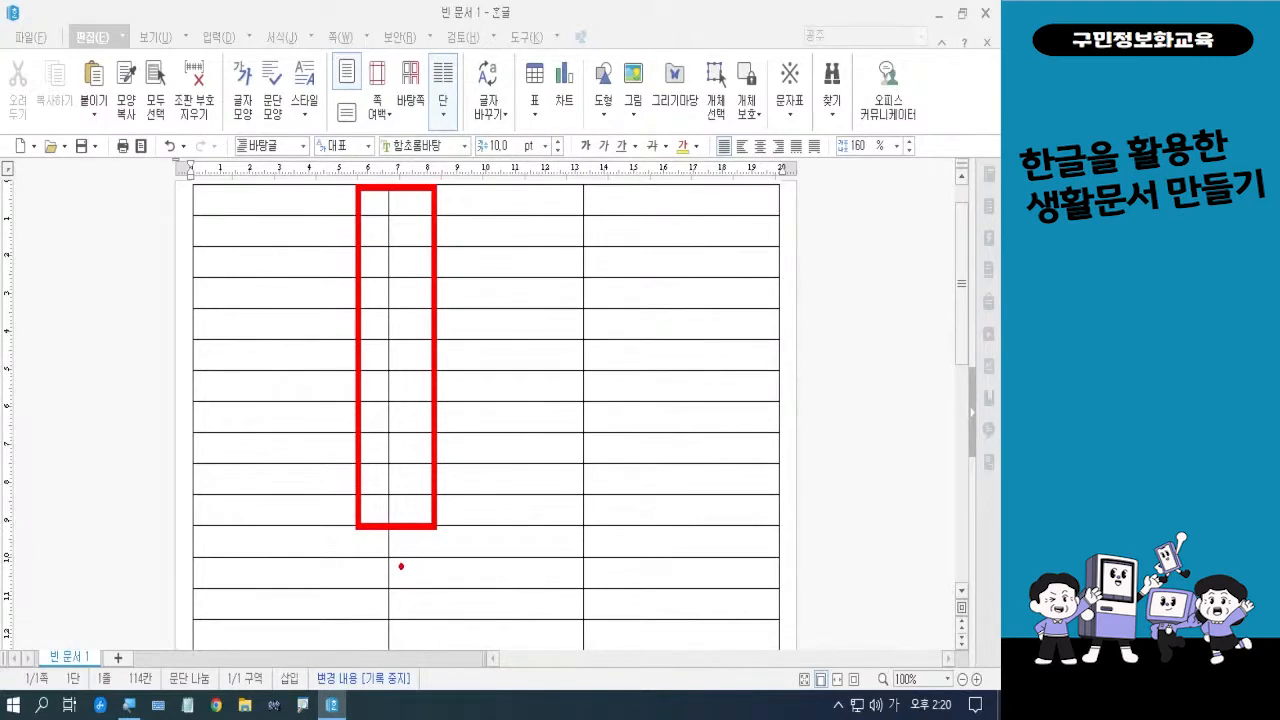
{"action": "key", "text": "Escape"}
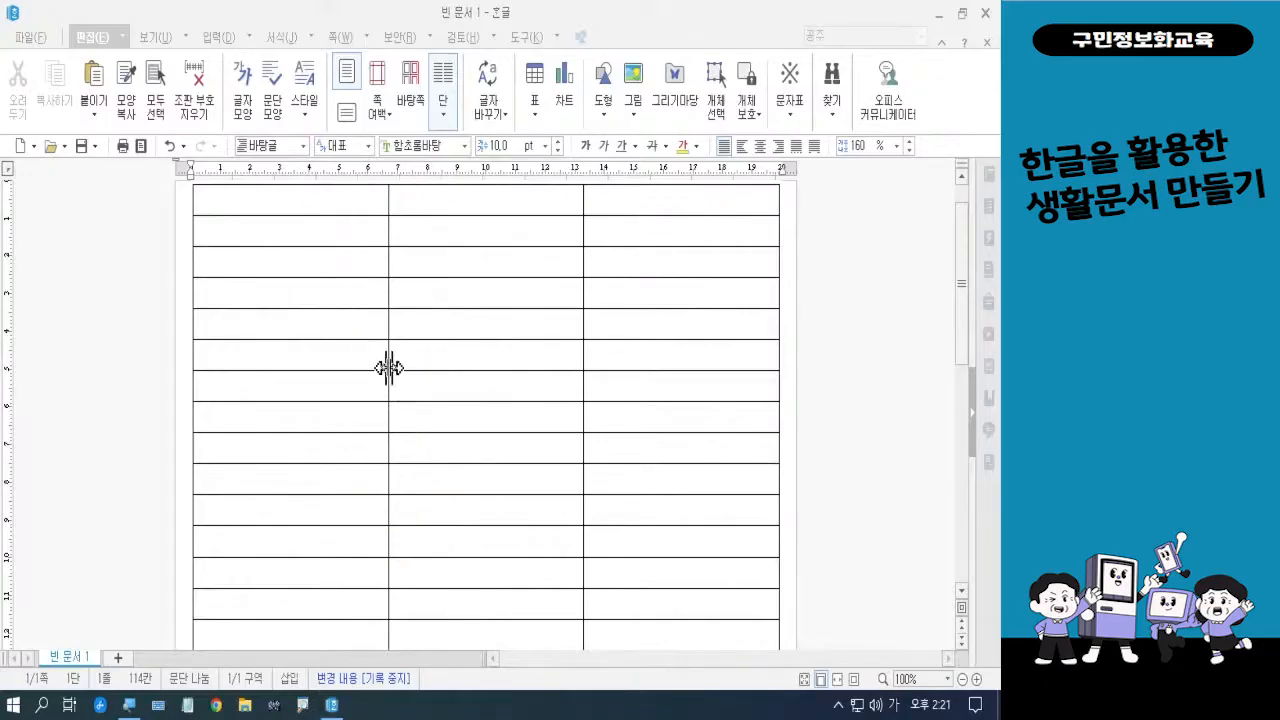
{"action": "left_click_drag", "start_coordinate": [389, 368], "coordinate": [214, 349]}
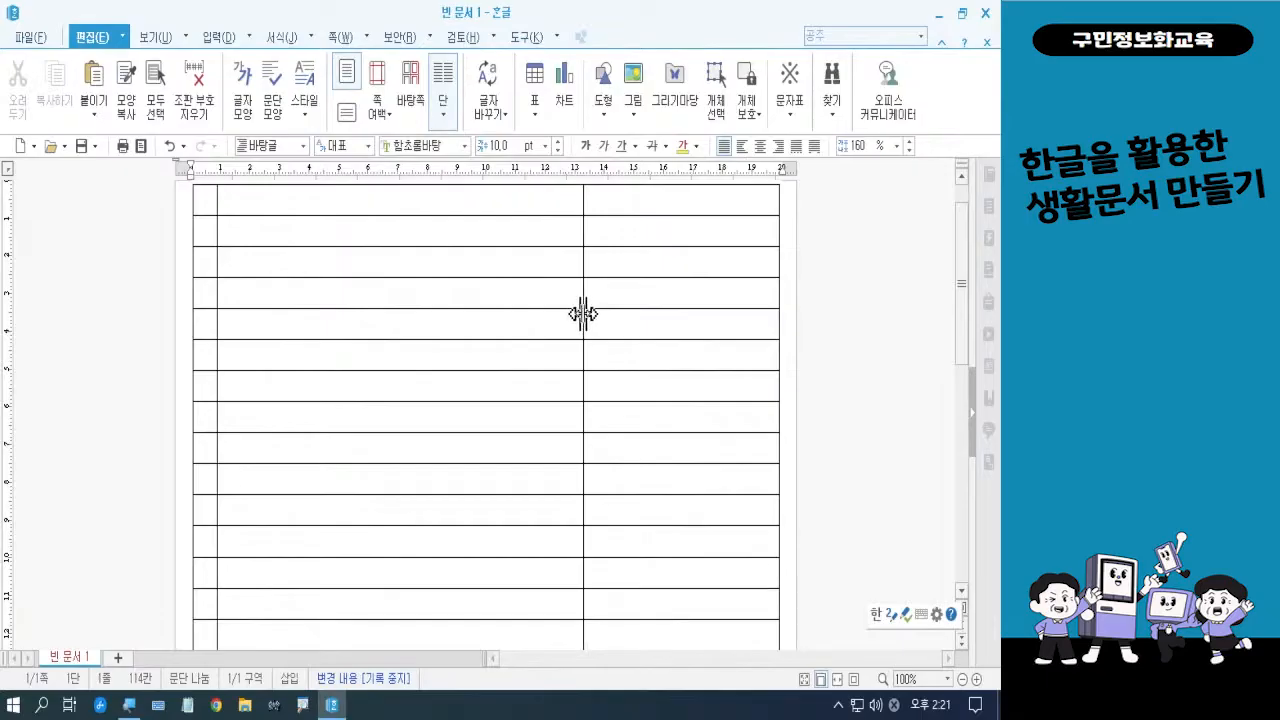
{"action": "left_click", "coordinate": [501, 360]}
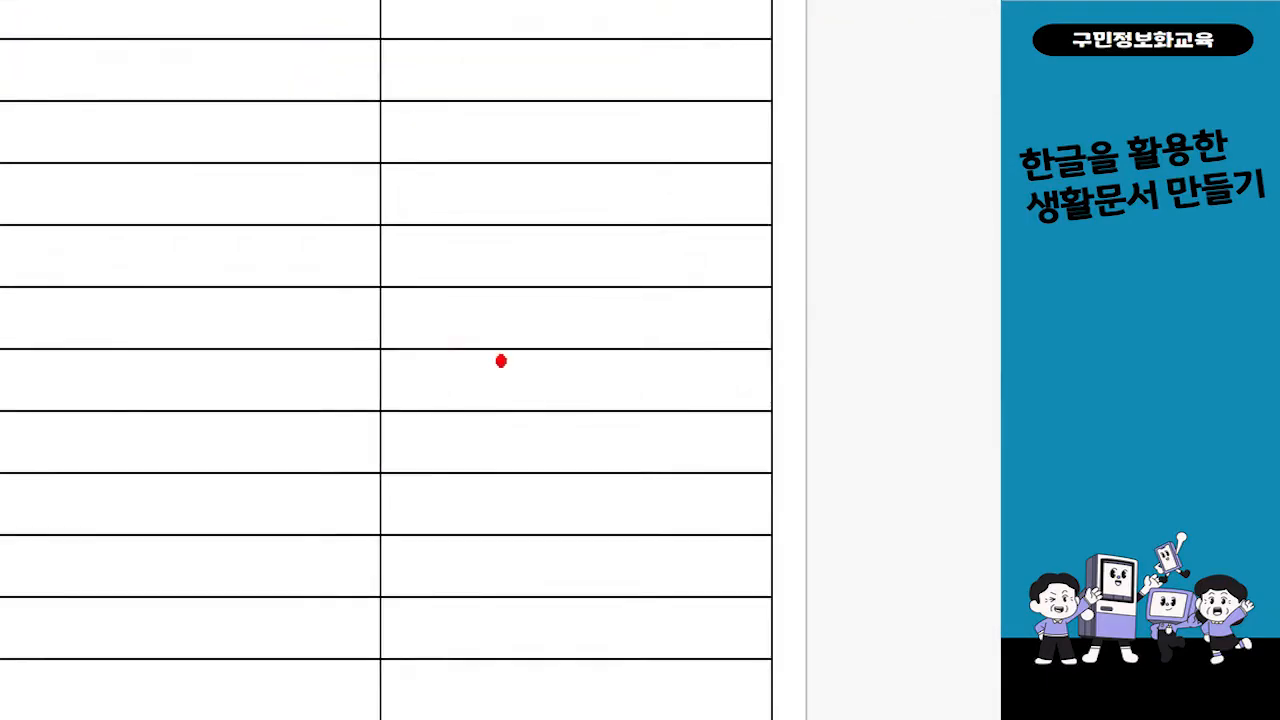
{"action": "mouse_move", "coordinate": [398, 316]}
{"action": "left_mouse_down"}
{"action": "mouse_move", "coordinate": [297, 260]}
{"action": "mouse_move", "coordinate": [412, 163]}
{"action": "mouse_move", "coordinate": [388, 364]}
{"action": "left_mouse_up"}
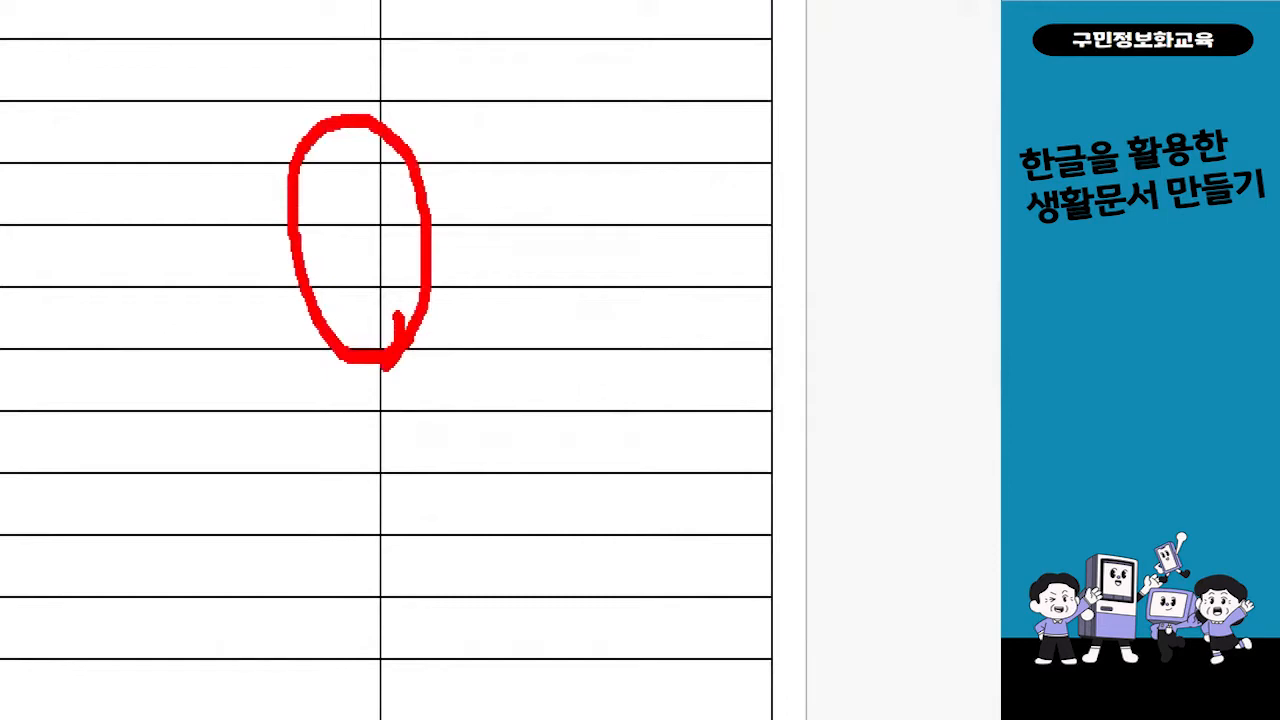
- Narrow the table's third column to about 8 mm by moving the border between the second and third columns
{"action": "key", "text": "Escape"}
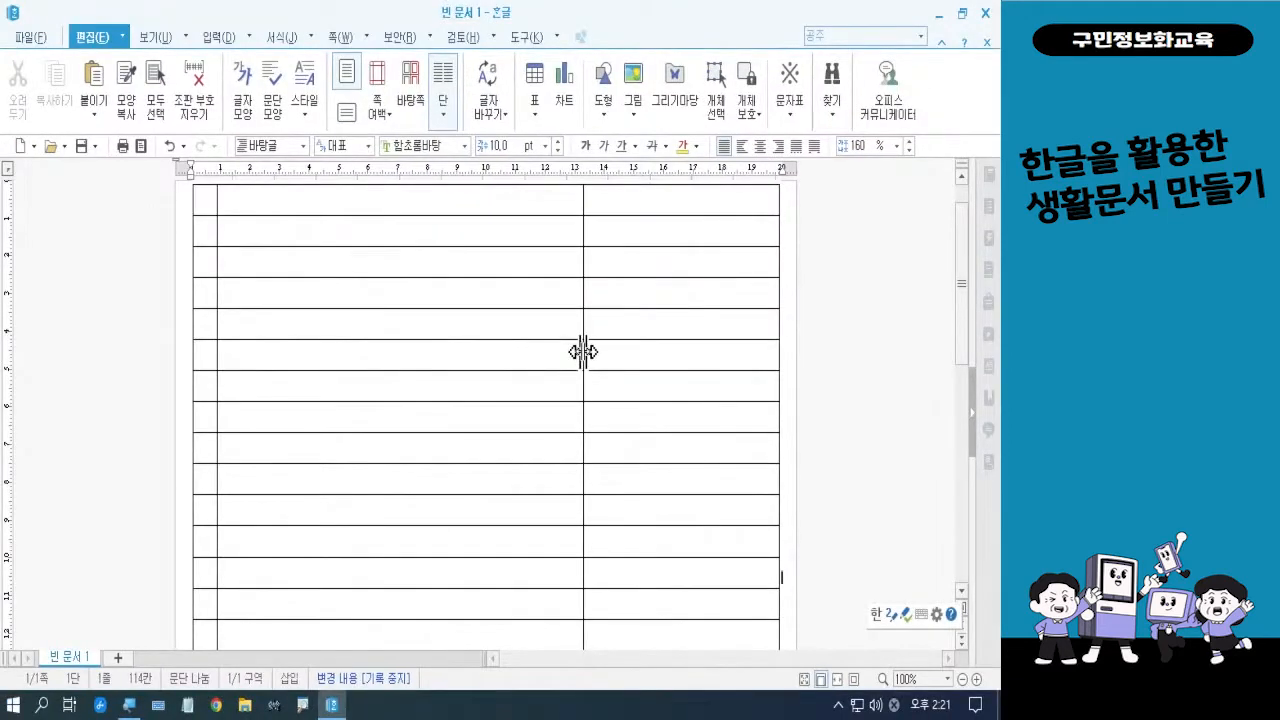
{"action": "left_click_drag", "start_coordinate": [583, 351], "coordinate": [756, 364]}
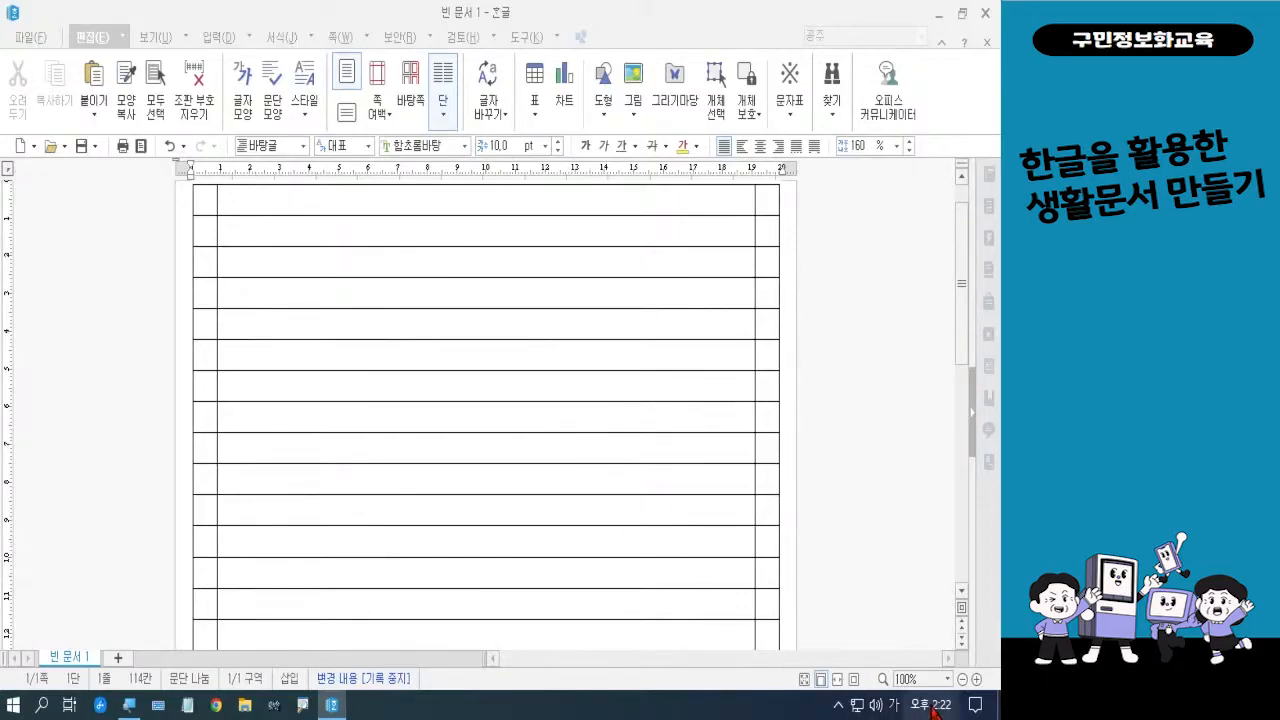
- Enlarge the view to 125% and enter "LONDON" in the second row of the table's middle column
{"action": "left_click", "coordinate": [978, 680]}
{"action": "left_click", "coordinate": [978, 680]}
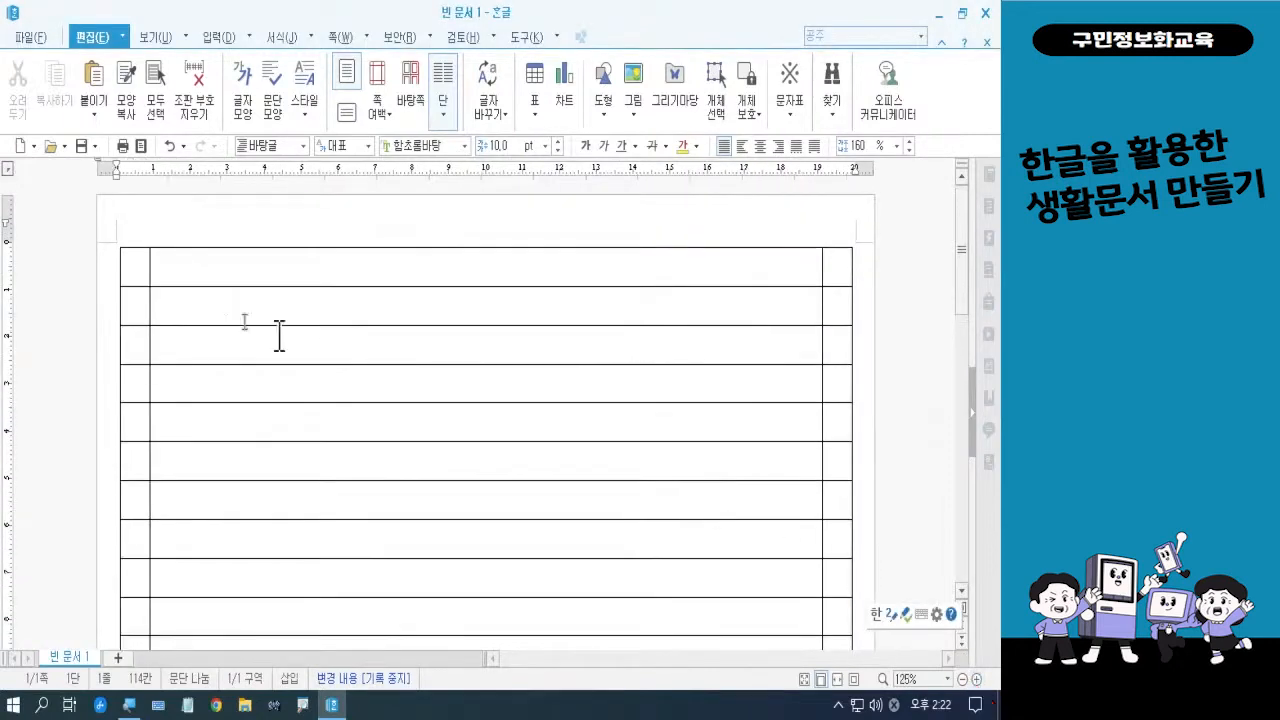
{"action": "left_click", "coordinate": [201, 315]}
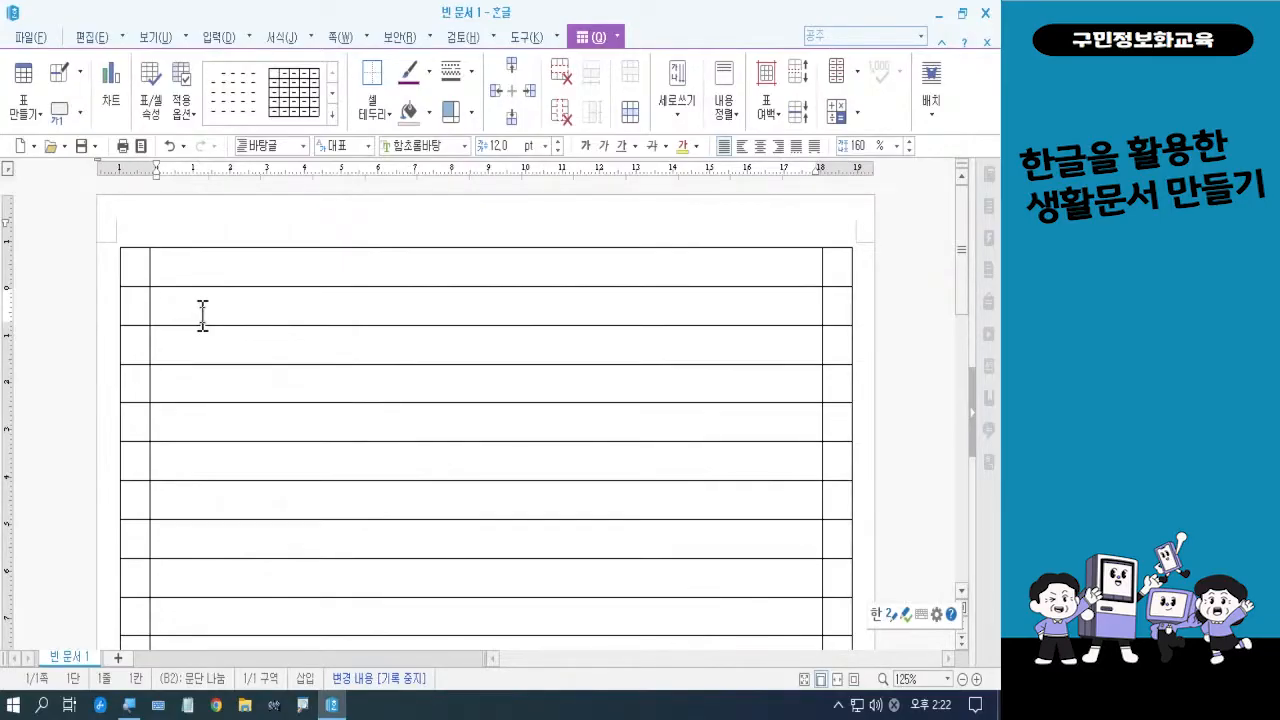
{"action": "key", "text": "Hangul"}
{"action": "type", "text": "LONDON"}
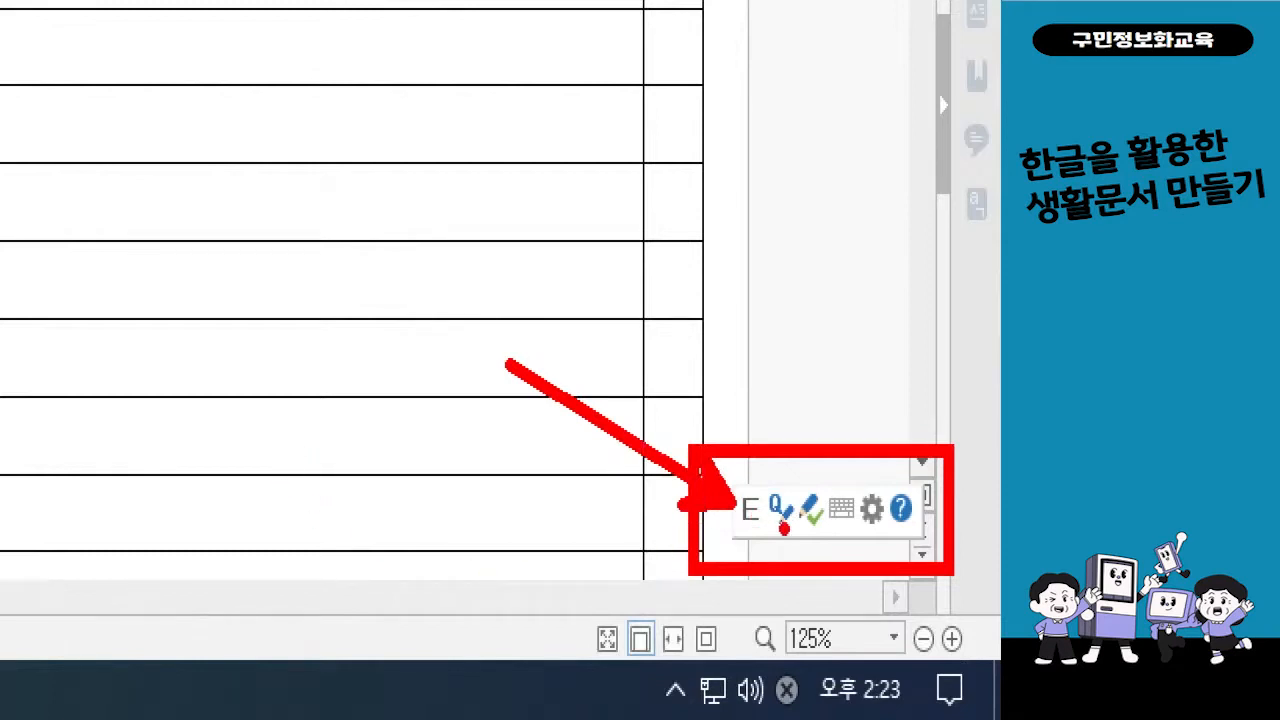
- Check the input-method toolbox and icon settings for showing the taskbar icon and the desktop toolbox, and accept them
{"action": "mouse_move", "coordinate": [778, 535]}
{"action": "left_mouse_down"}
{"action": "mouse_move", "coordinate": [714, 514]}
{"action": "mouse_move", "coordinate": [726, 462]}
{"action": "mouse_move", "coordinate": [772, 480]}
{"action": "mouse_move", "coordinate": [781, 522]}
{"action": "left_mouse_up"}
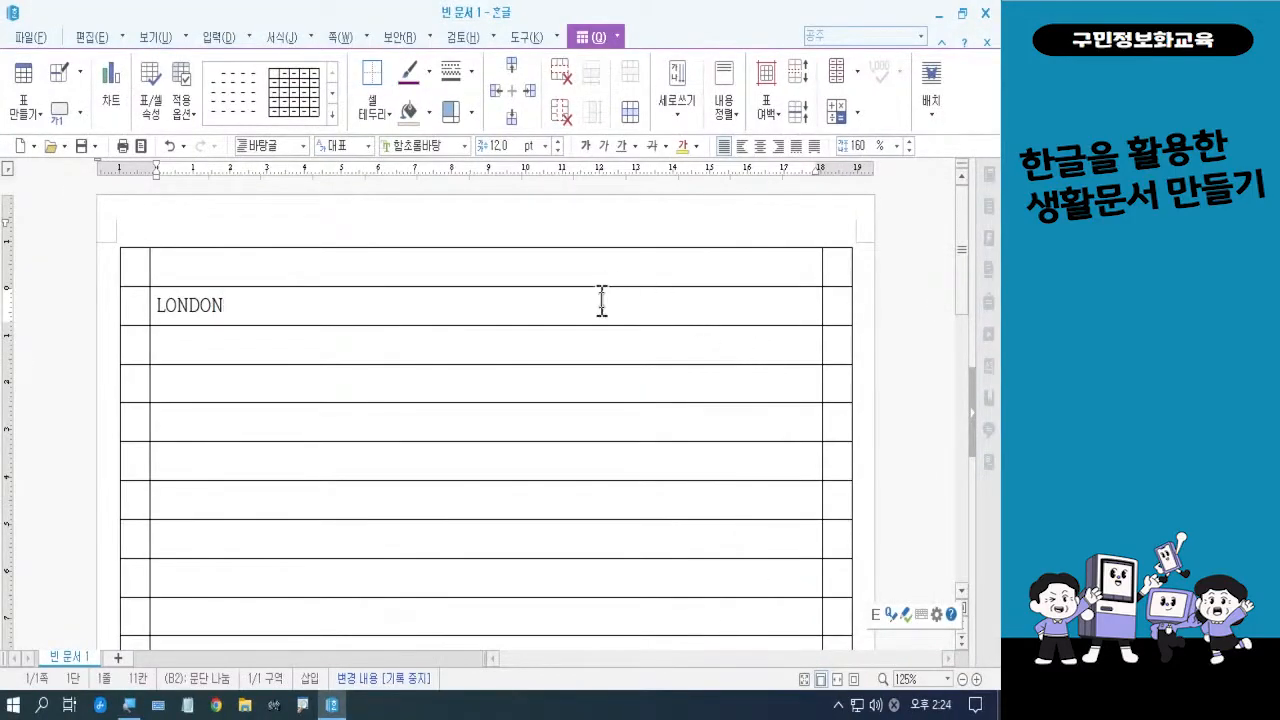
{"action": "left_click", "coordinate": [557, 42]}
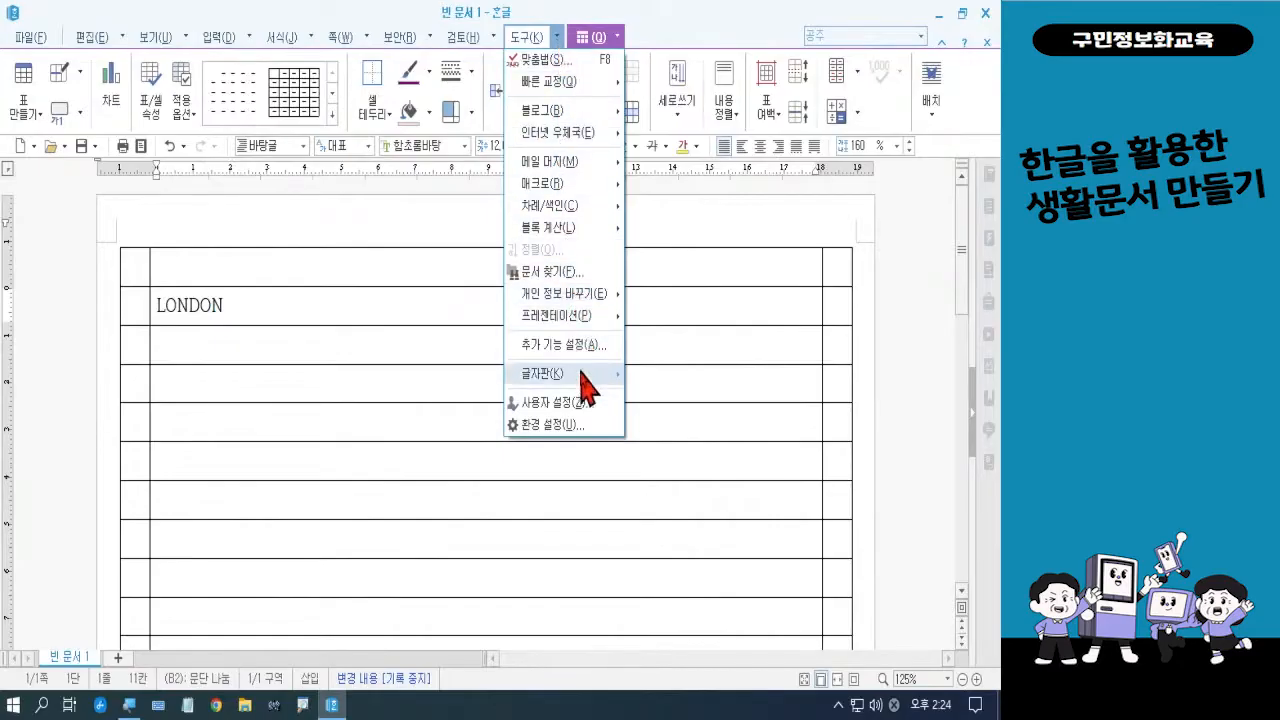
{"action": "mouse_move", "coordinate": [581, 373]}
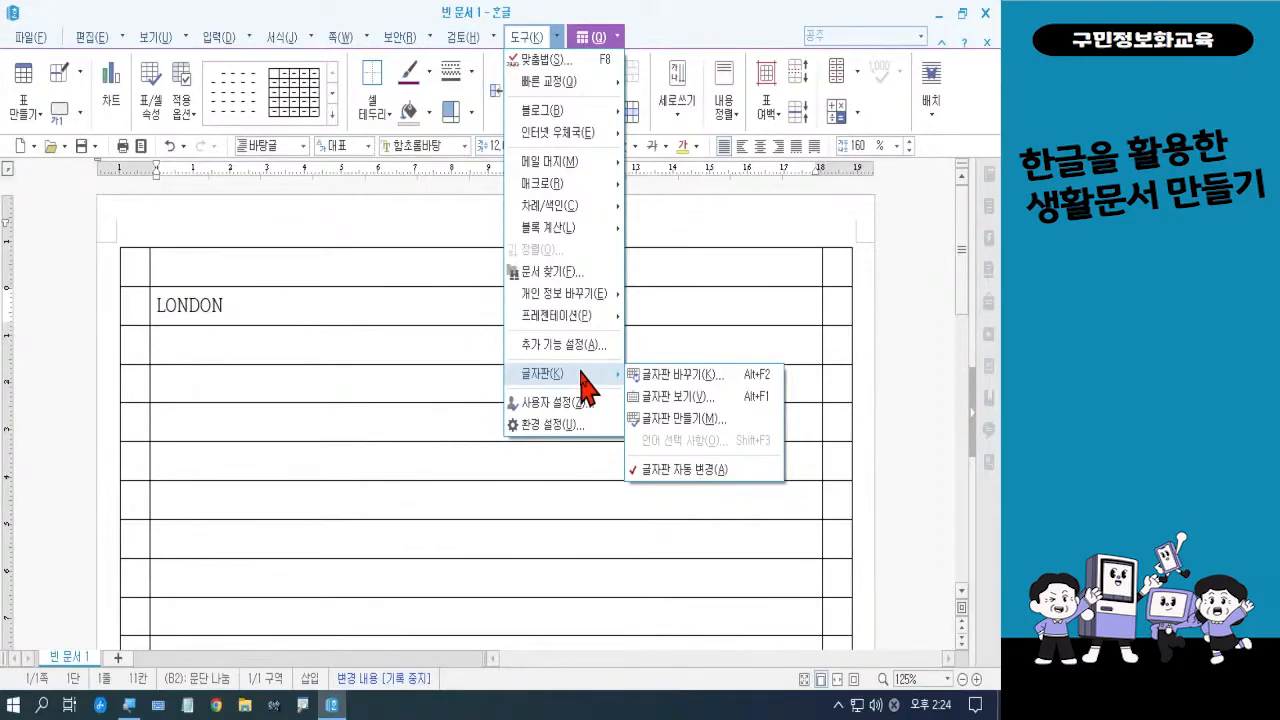
{"action": "left_click", "coordinate": [650, 380]}
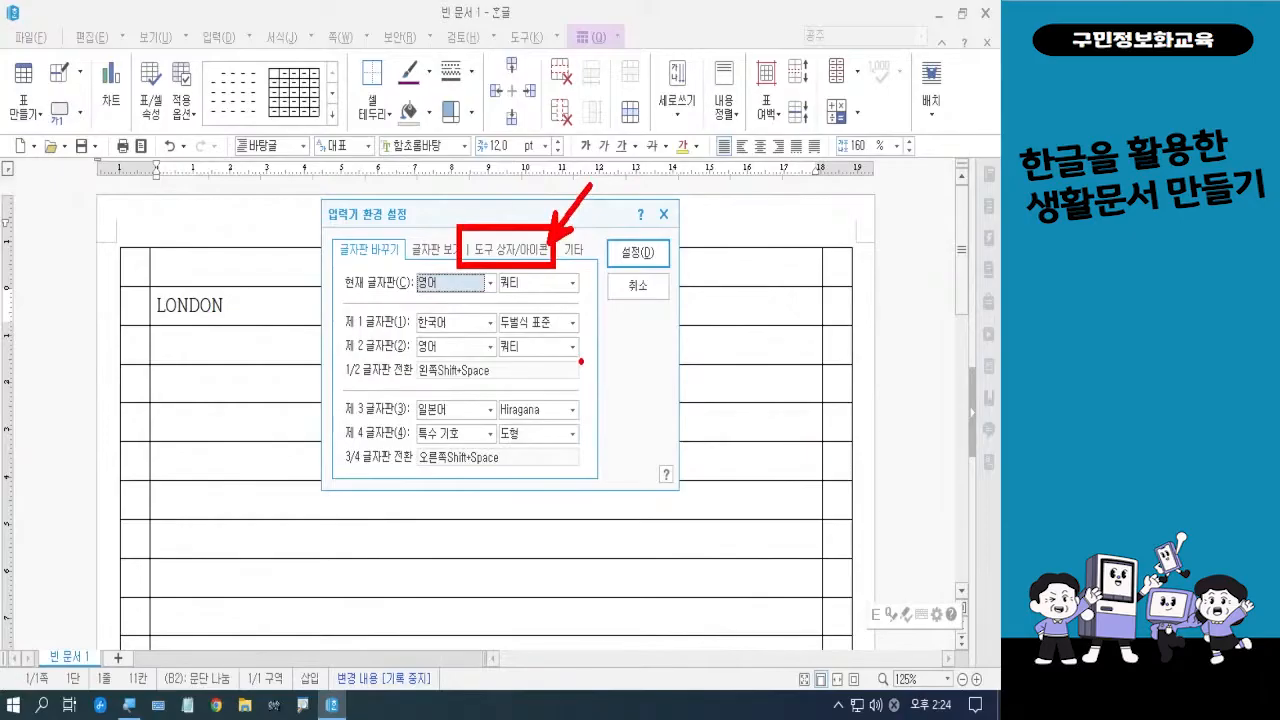
{"action": "left_click", "coordinate": [497, 252]}
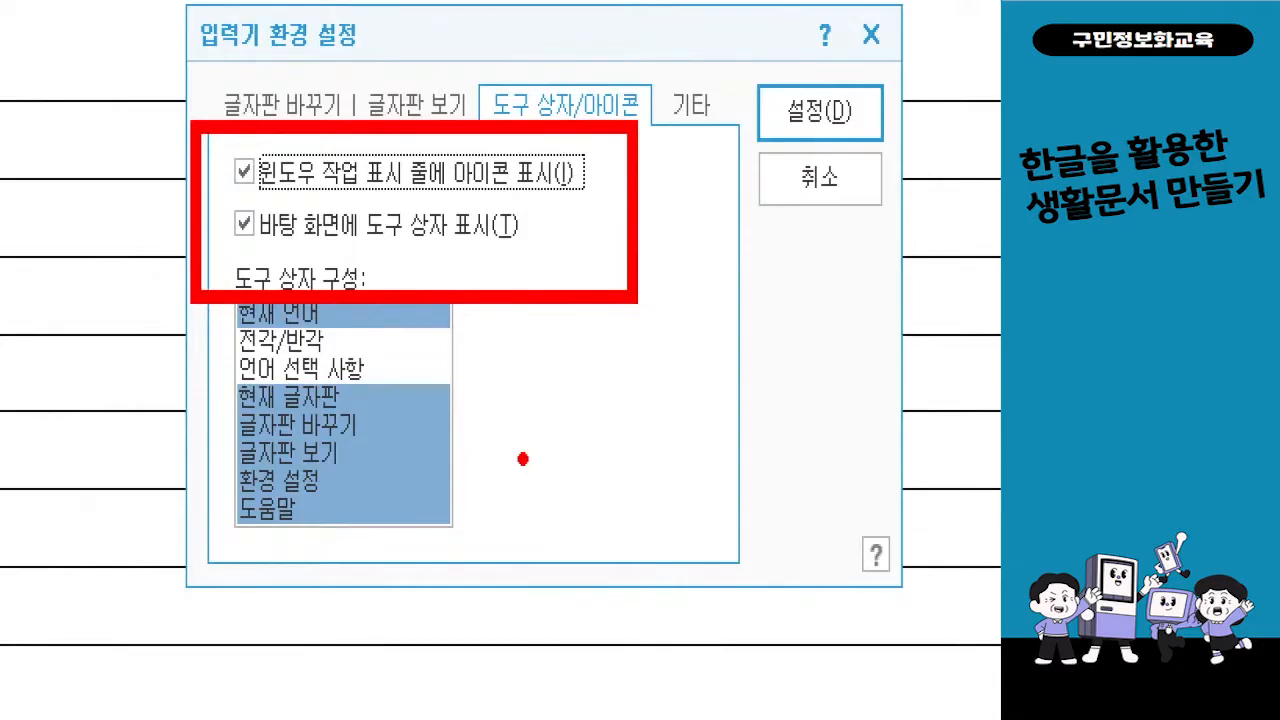
{"action": "mouse_move", "coordinate": [935, 115]}
{"action": "left_mouse_down"}
{"action": "mouse_move", "coordinate": [790, 155]}
{"action": "mouse_move", "coordinate": [815, 38]}
{"action": "mouse_move", "coordinate": [885, 140]}
{"action": "left_mouse_up"}
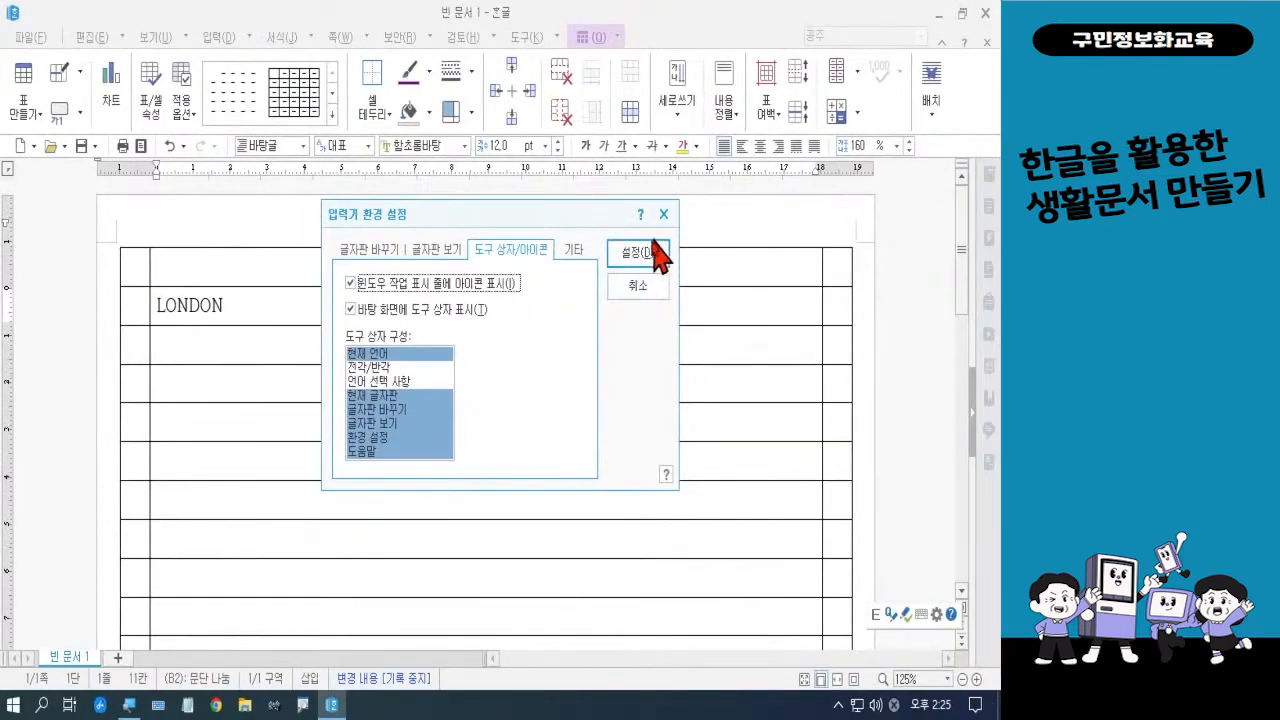
{"action": "left_click", "coordinate": [717, 199]}
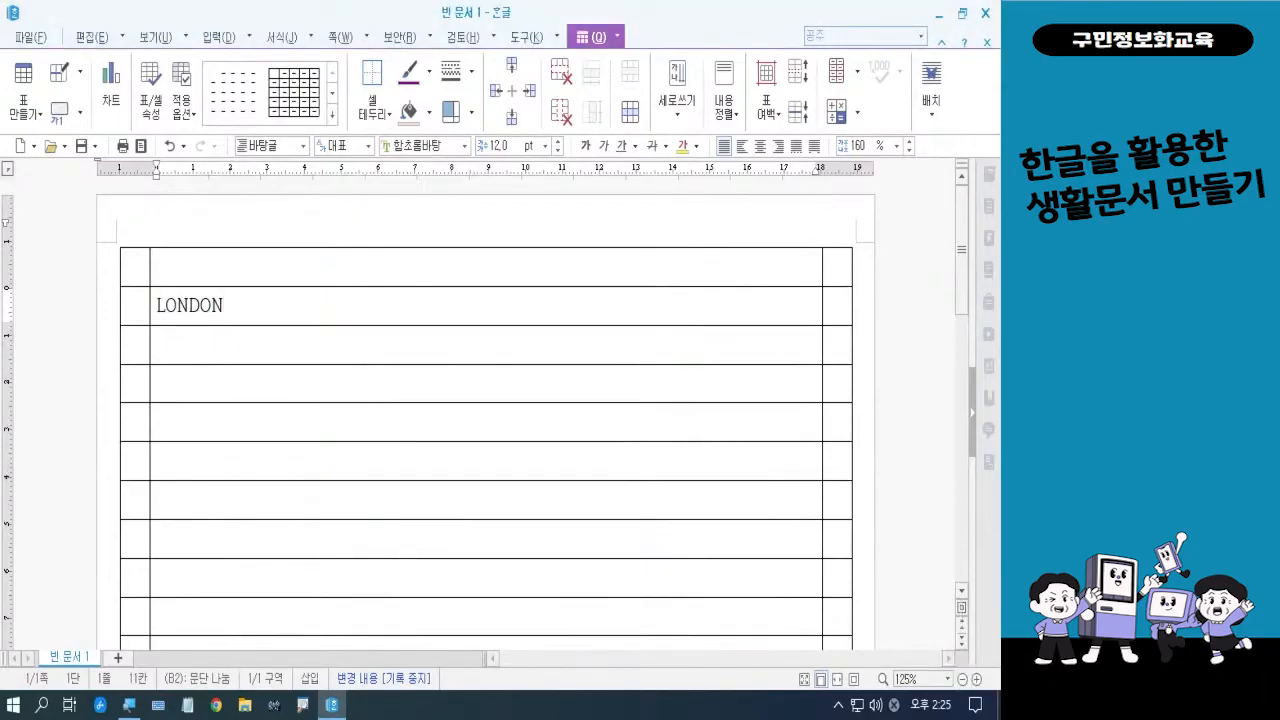
{"action": "left_click_drag", "start_coordinate": [864, 592], "coordinate": [874, 613]}
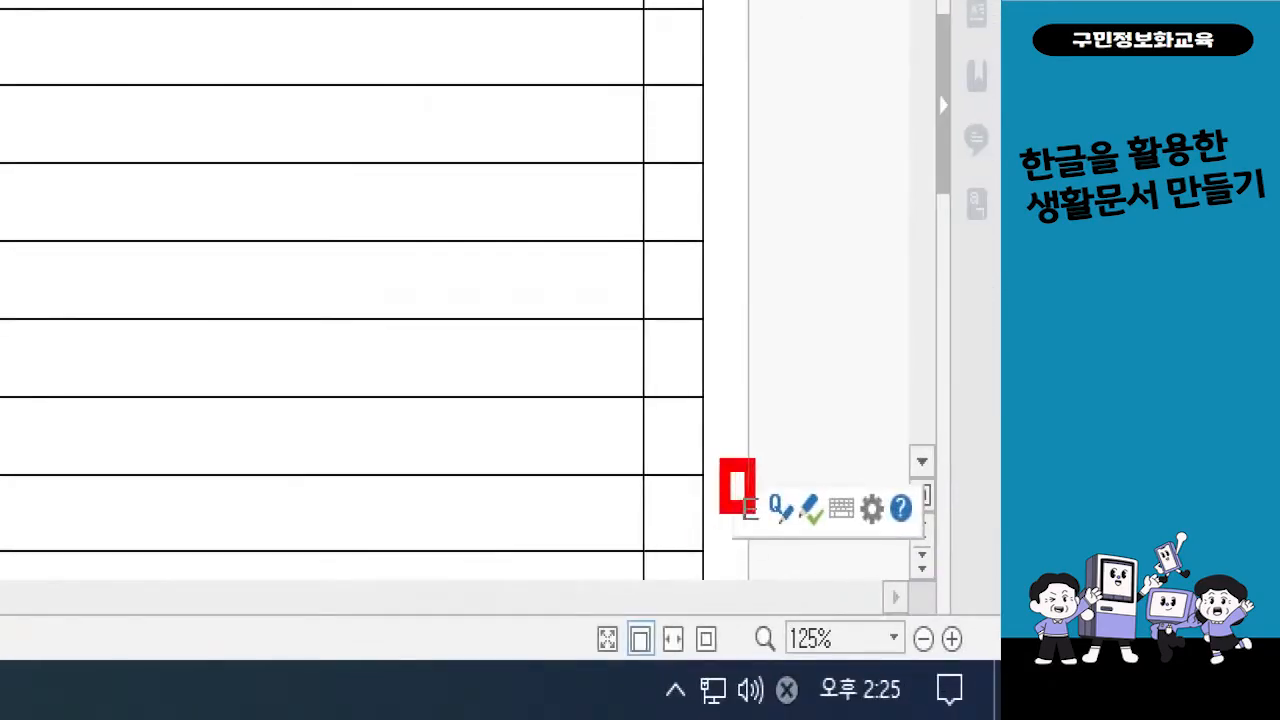
{"action": "left_click_drag", "start_coordinate": [755, 514], "coordinate": [776, 552]}
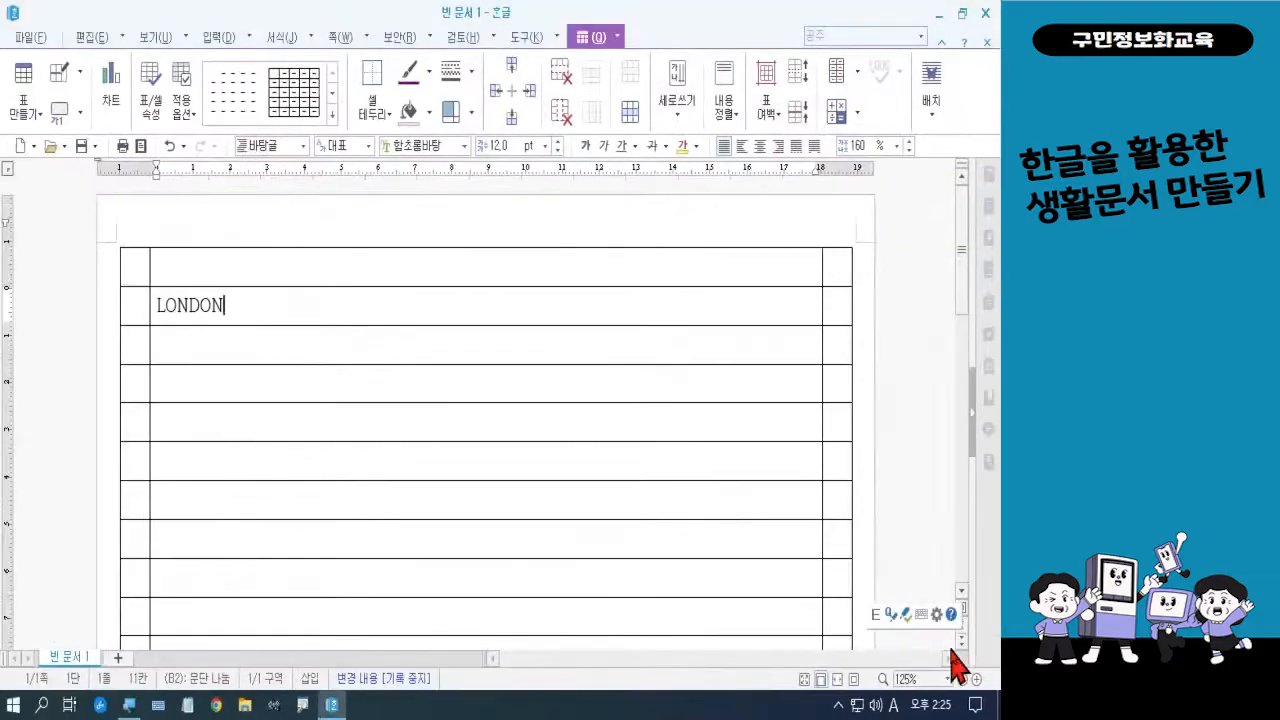
- Enter the Korean text "사진으로 보는 런던 풍경" in the third row of the middle column
{"action": "left_click", "coordinate": [290, 343]}
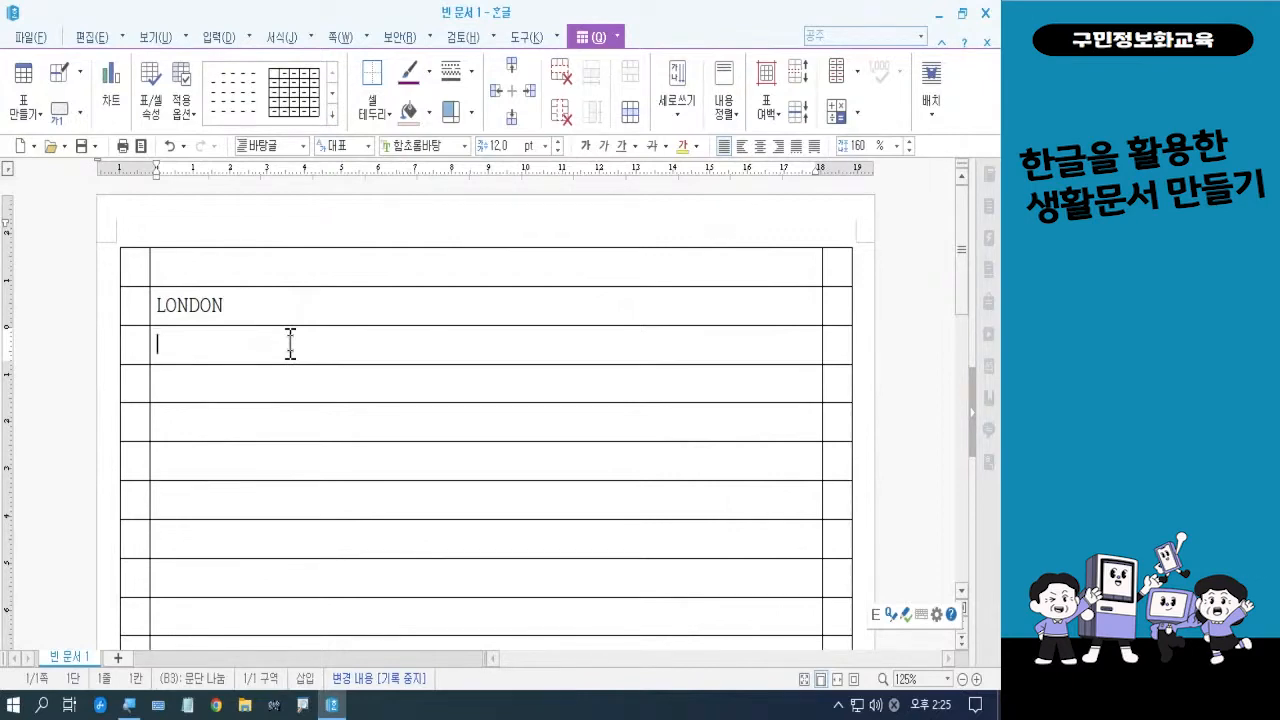
{"action": "key", "text": "Hangul"}
{"action": "type", "text": "사"}
{"action": "type", "text": "진으로 ㅂ"}
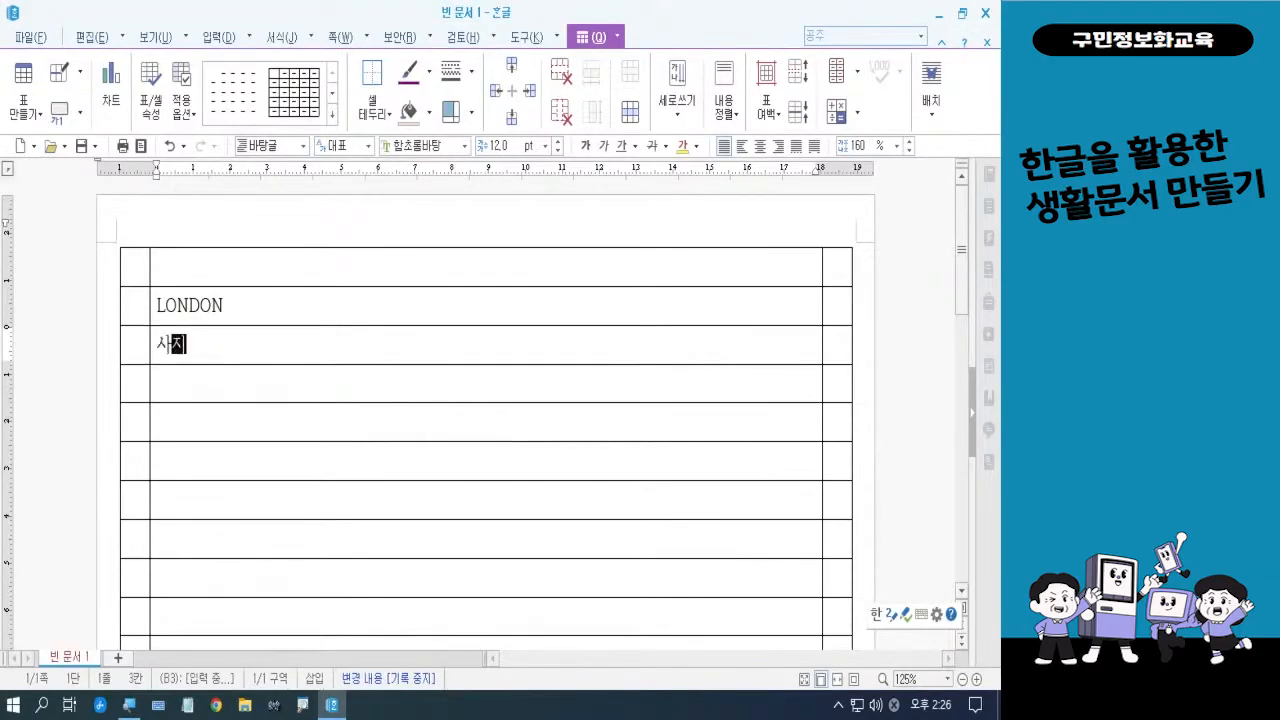
{"action": "type", "text": "ㅗ는 렌"}
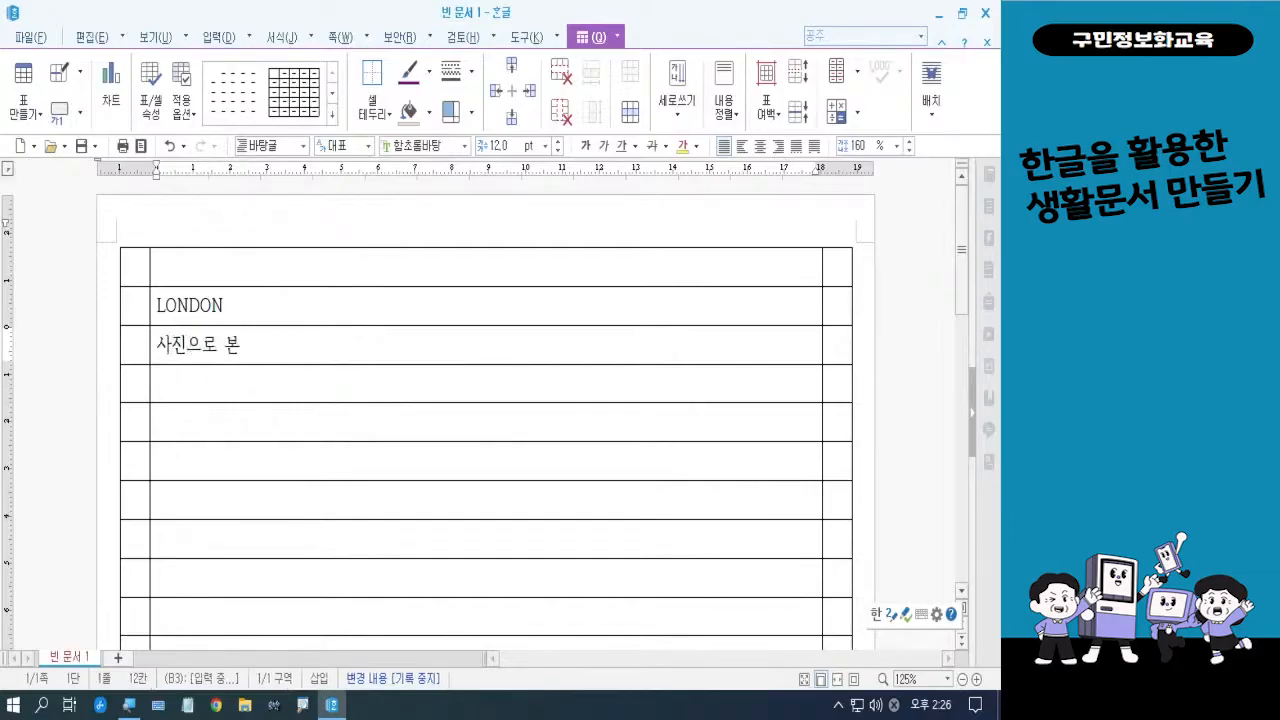
{"action": "type", "text": "던 풍경"}
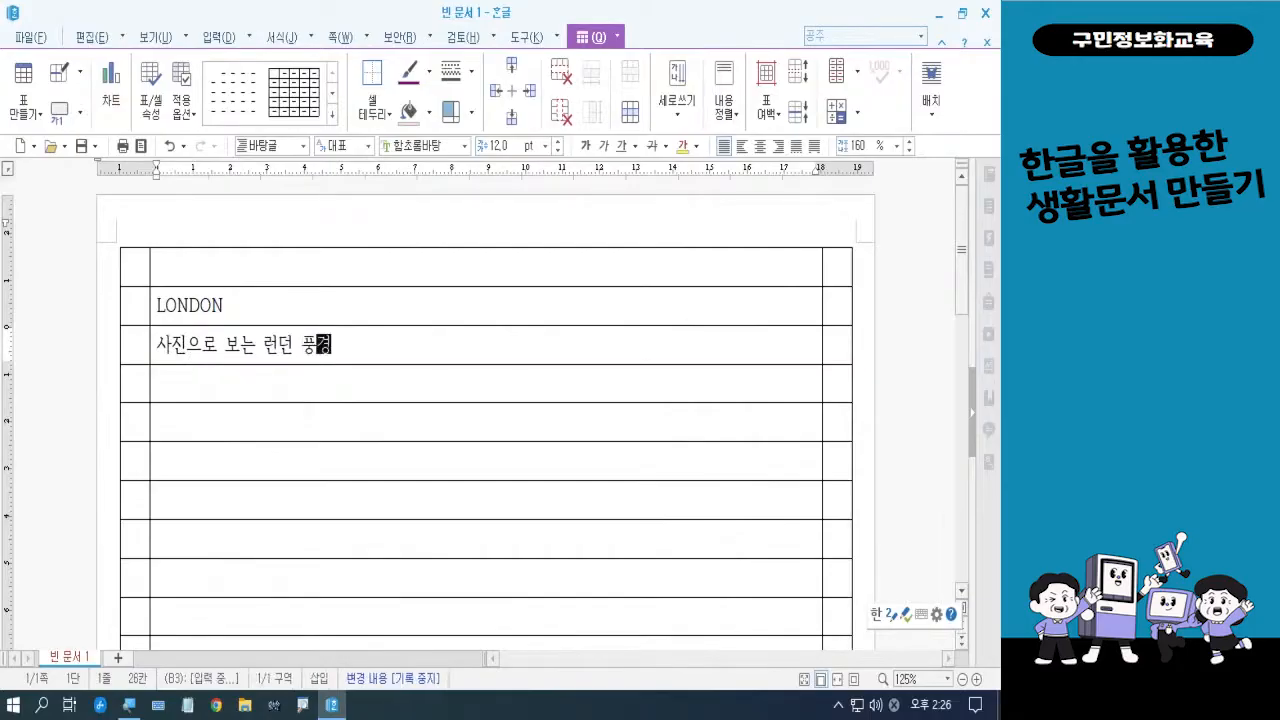
- Enter "THROUGH" in English capitals in the fourth row of the middle column
{"action": "left_click", "coordinate": [388, 384]}
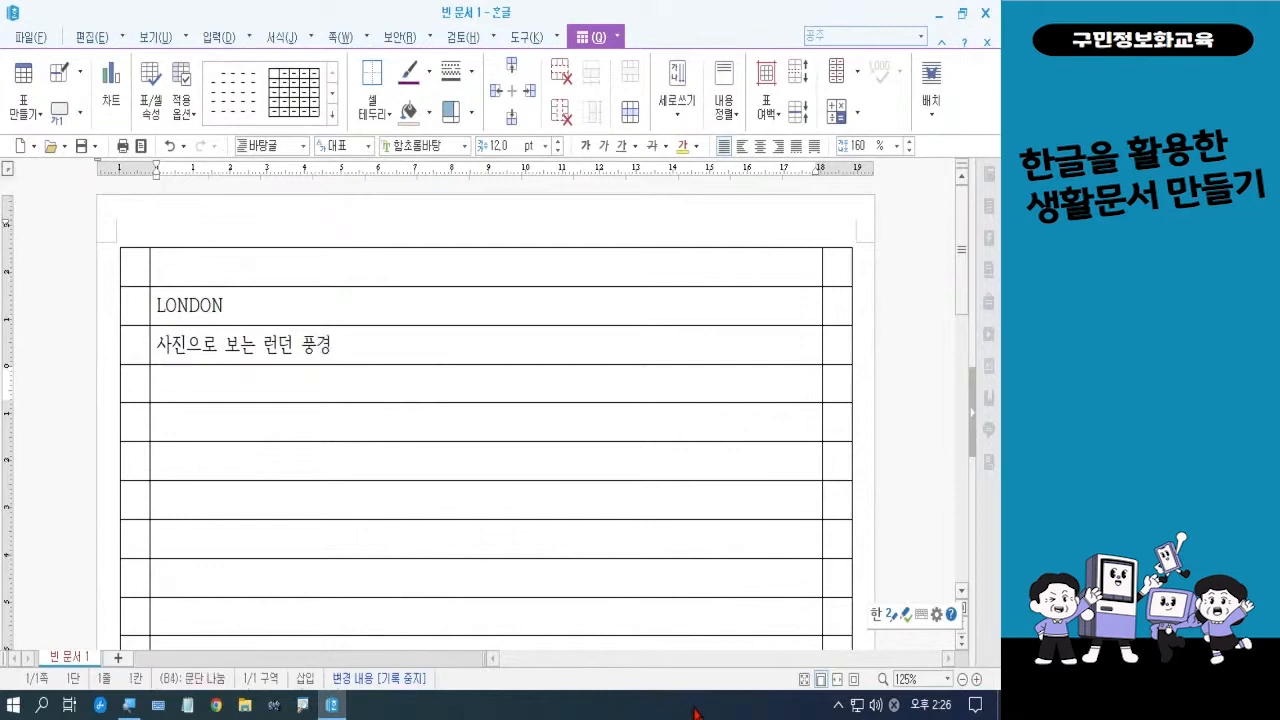
{"action": "key", "text": "Hangul"}
{"action": "type", "text": "THROUGH"}
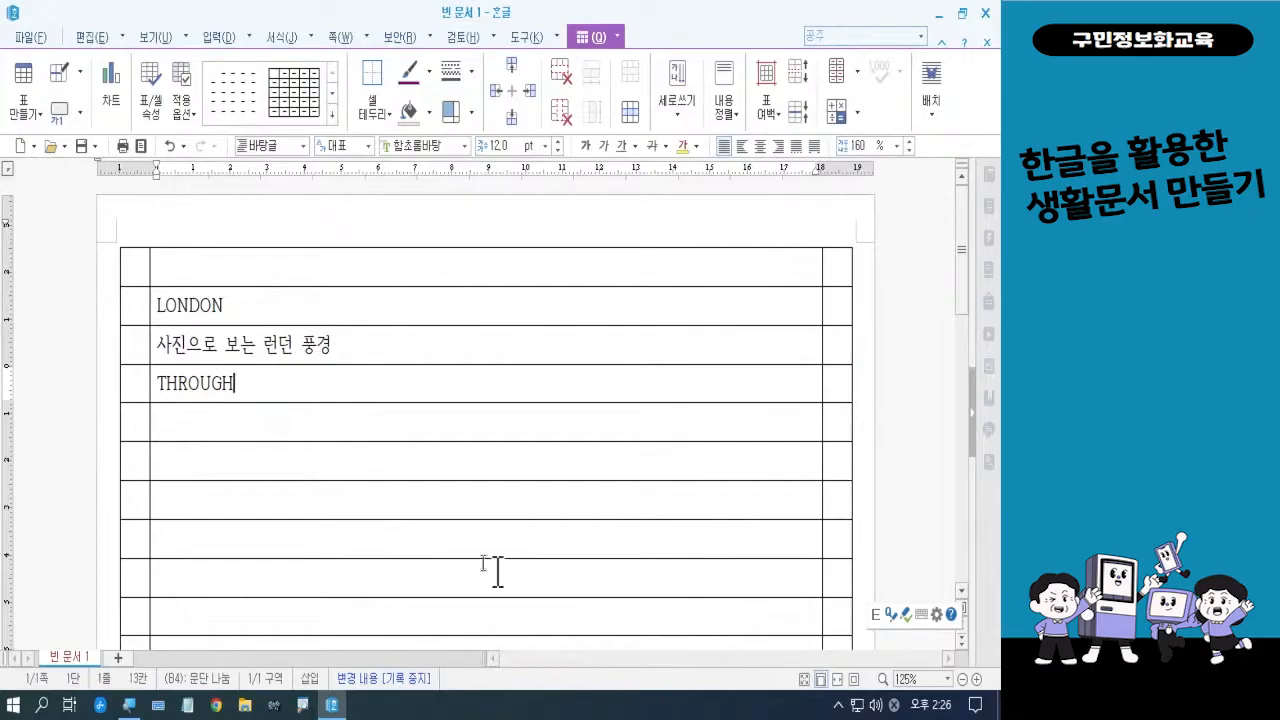
- Enter "London through the Photos" in the fifth row of the middle column and "THE" in the sixth row
{"action": "left_click", "coordinate": [290, 421]}
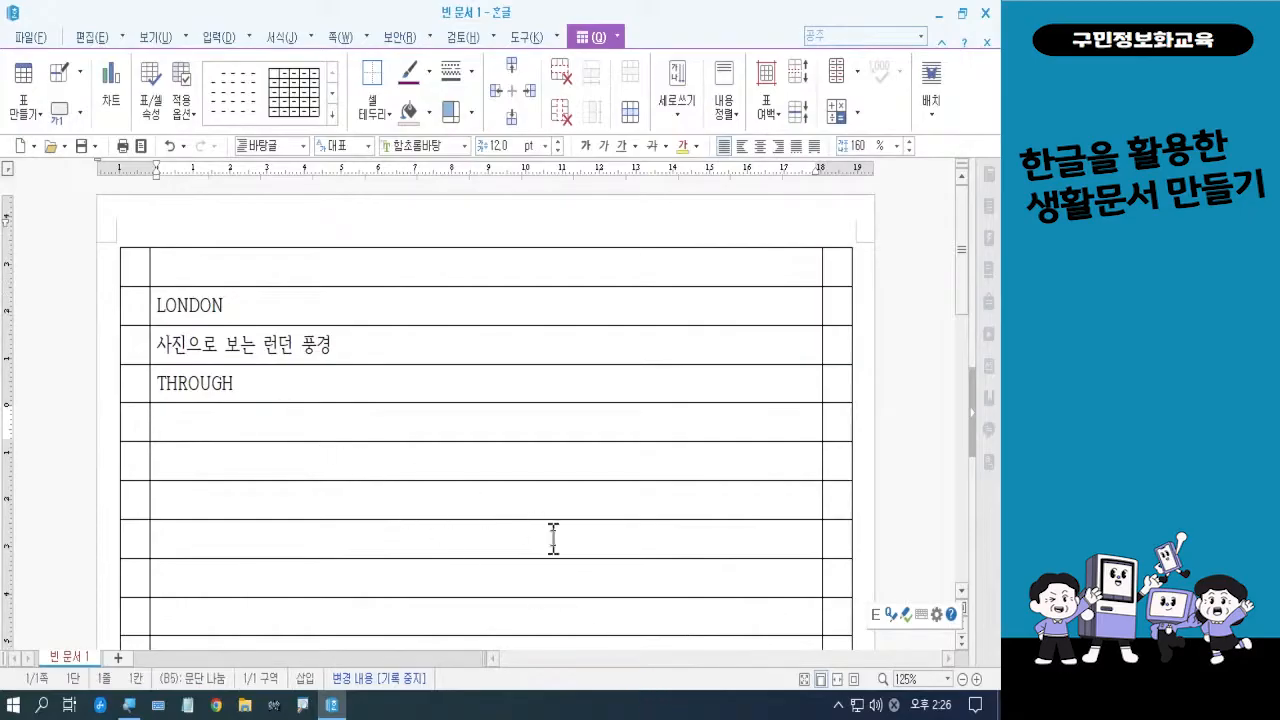
{"action": "type", "text": "London "}
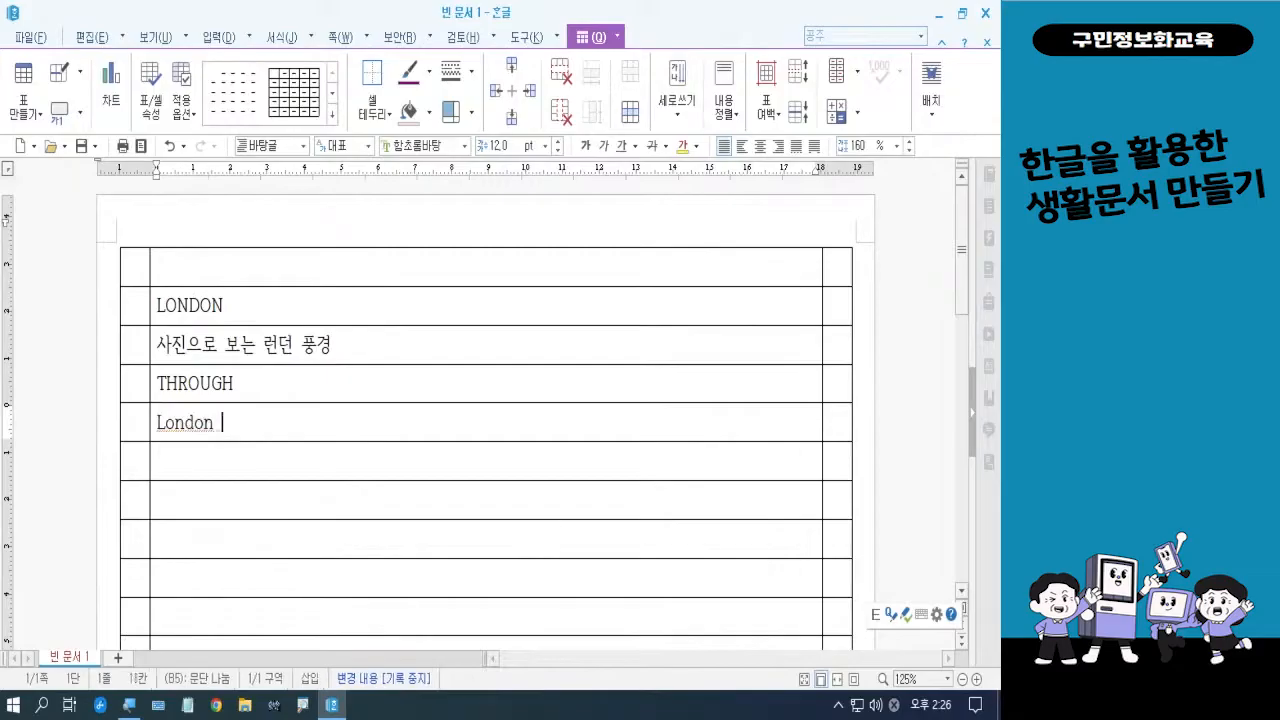
{"action": "type", "text": "throughough"}
{"action": "left_click", "coordinate": [237, 421]}
{"action": "type", "text": "r"}
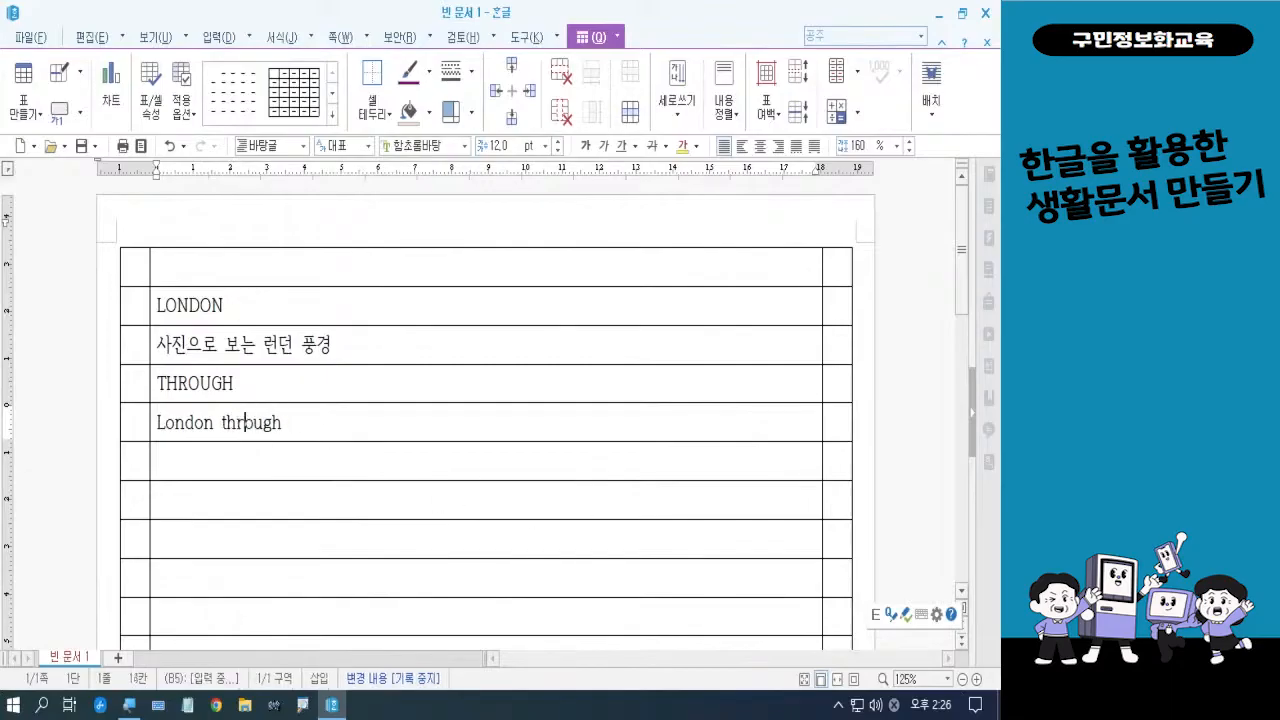
{"action": "key", "text": "End"}
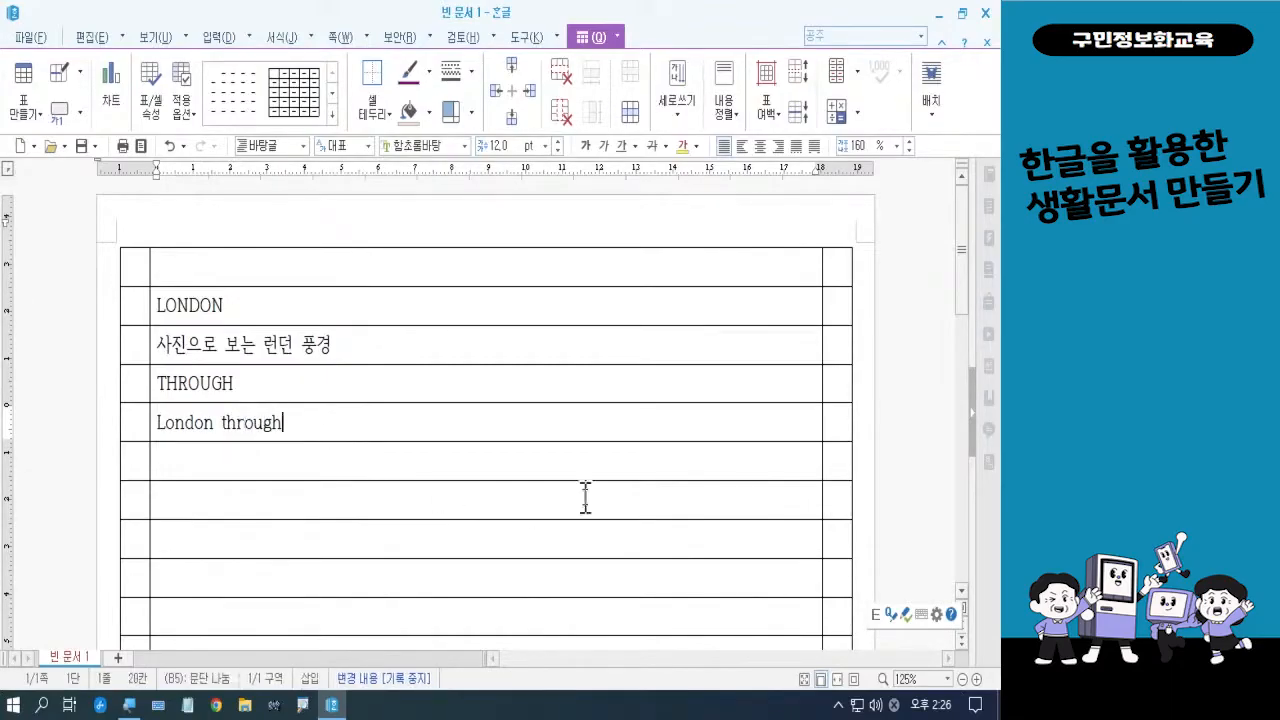
{"action": "type", "text": "the Photos"}
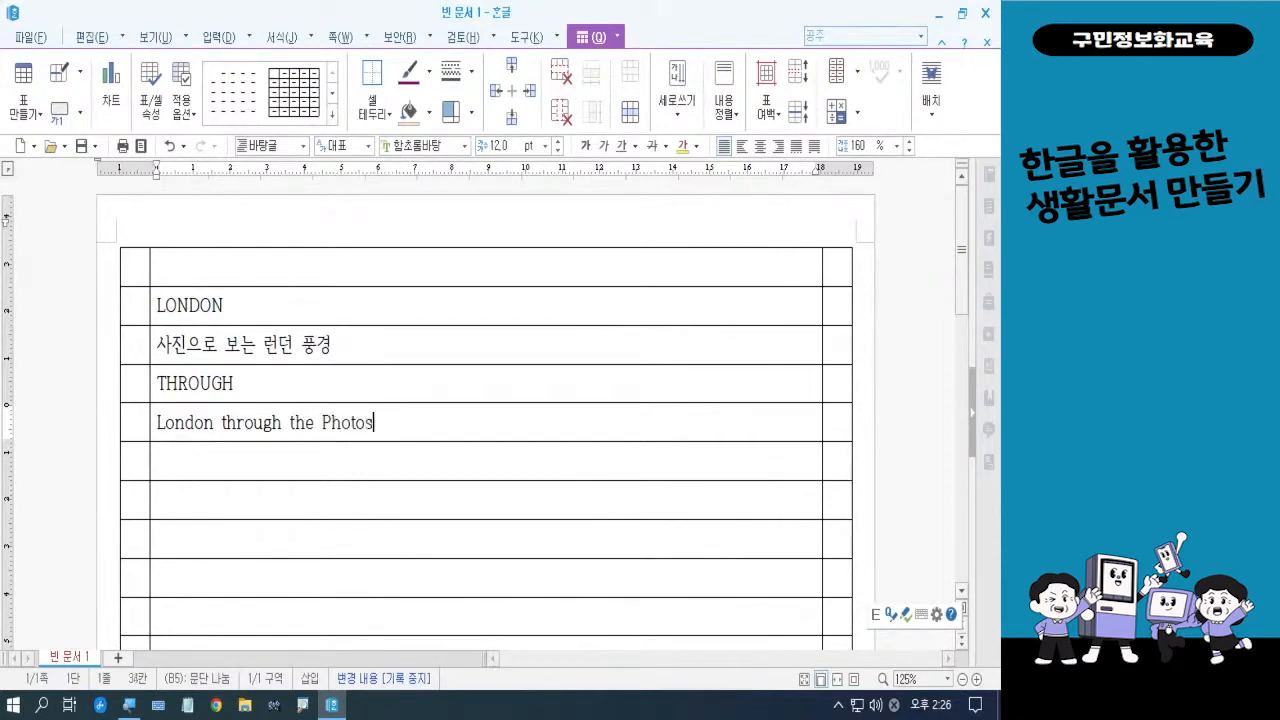
{"action": "left_click", "coordinate": [419, 471]}
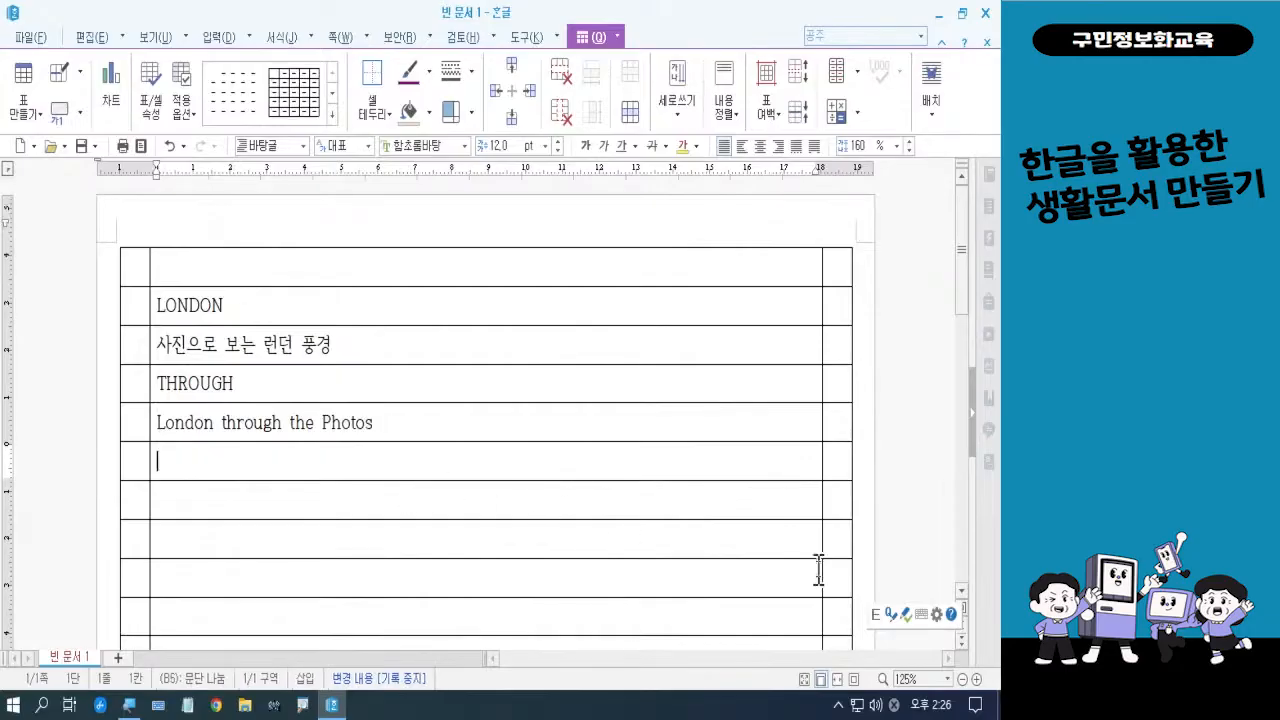
{"action": "type", "text": "THE"}
- Enter the date range "2022. 5. 1. ~ 12. 30" in the seventh row of the middle column, without repeating the year
{"action": "left_click", "coordinate": [397, 509]}
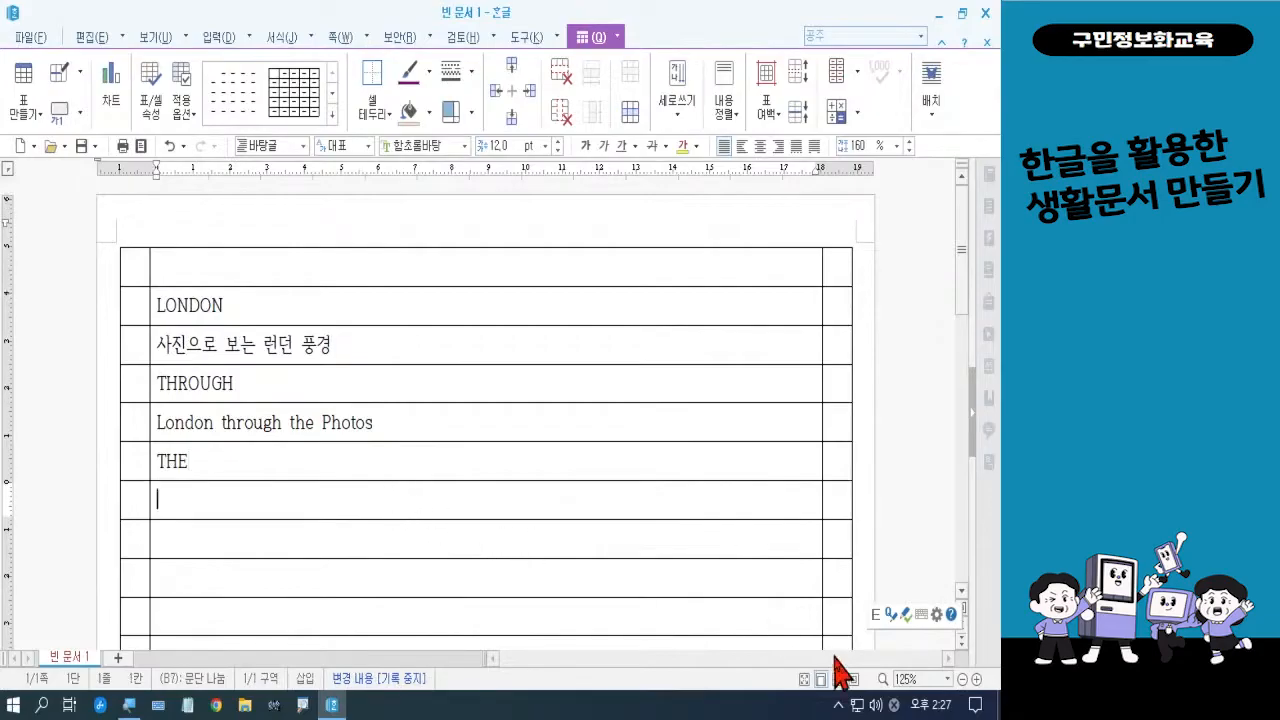
{"action": "type", "text": "2022"}
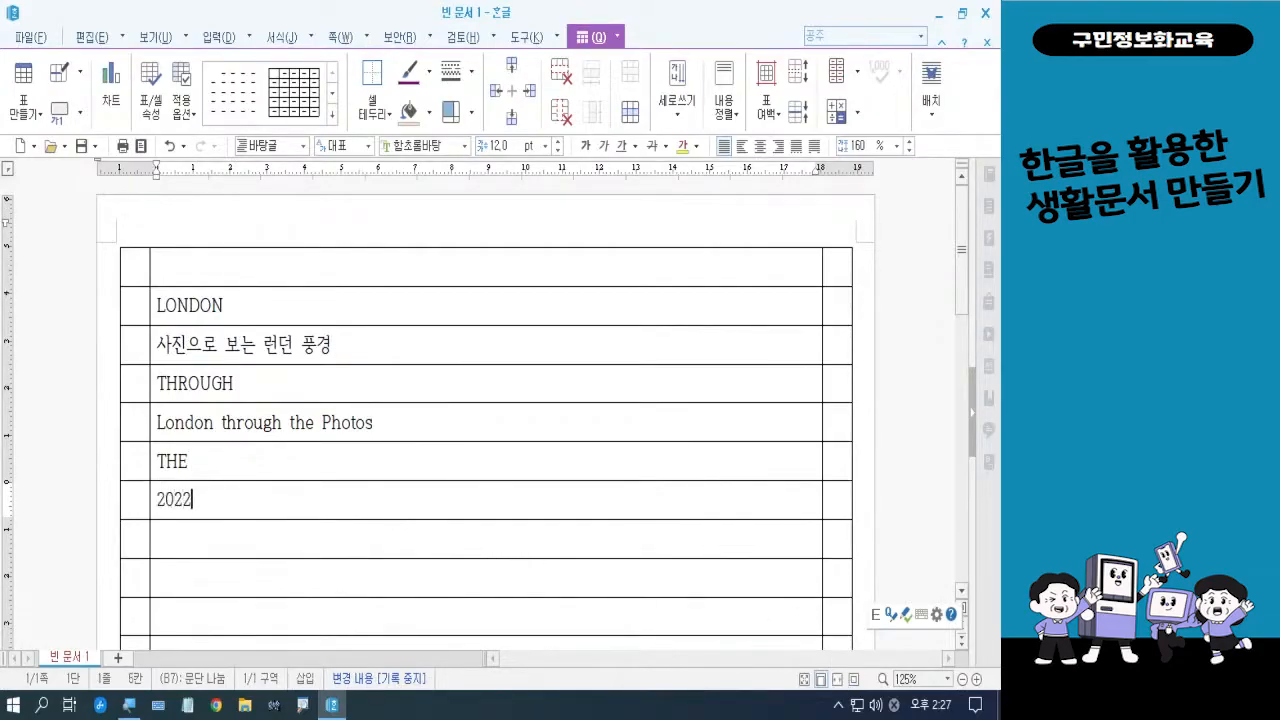
{"action": "type", "text": ". 1."}
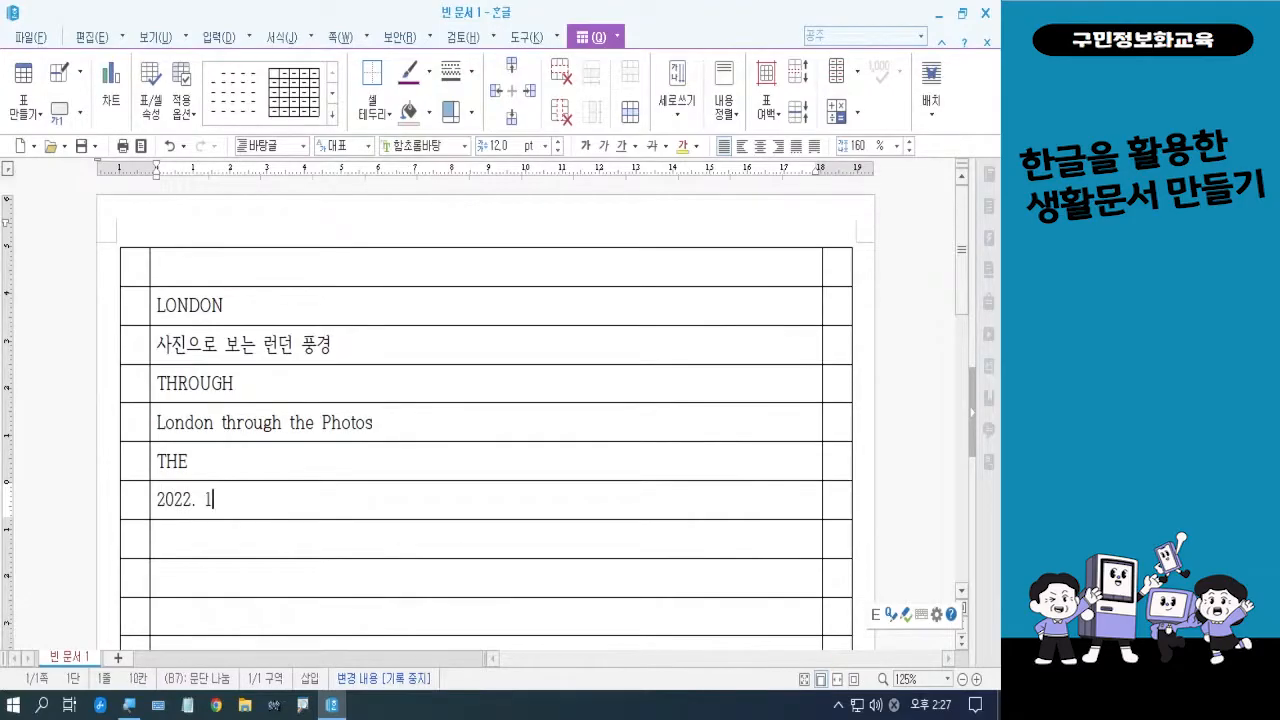
{"action": "key", "text": "BackSpace"}
{"action": "type", "text": "5. 1."}
{"action": "type", "text": "  ~ 2022."}
{"action": "type", "text": "  12. 30"}
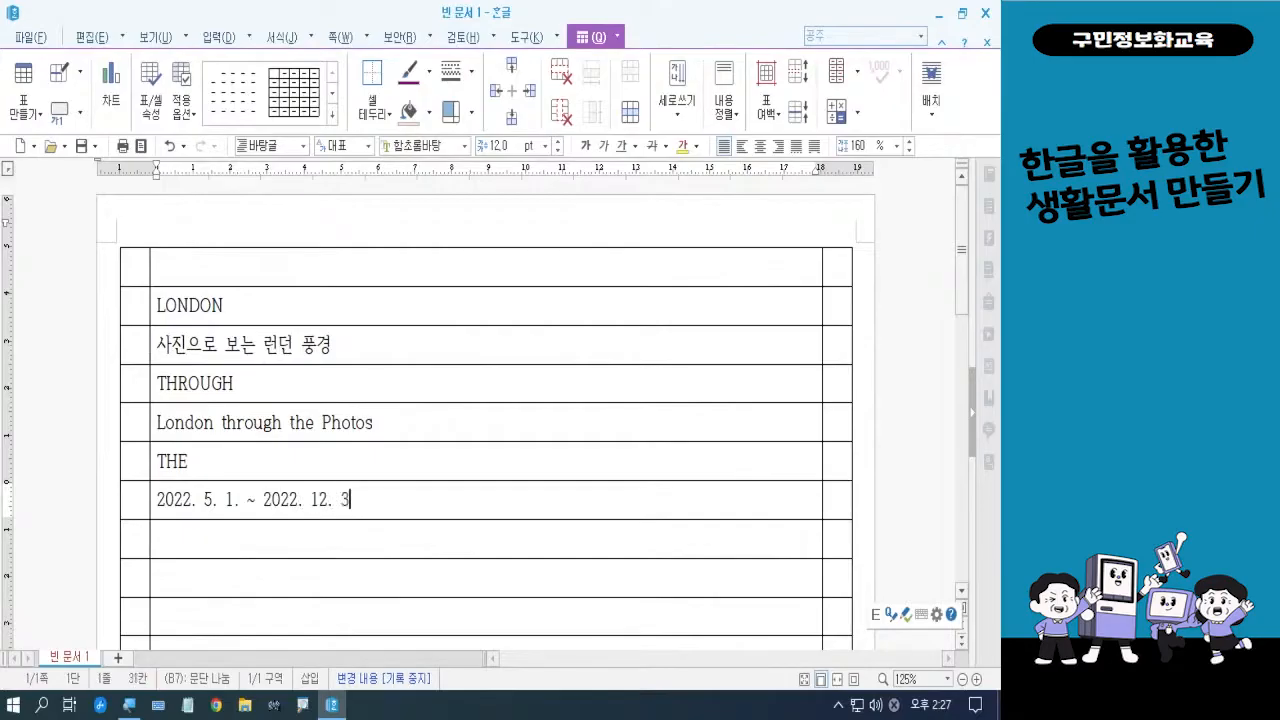
{"action": "left_click", "coordinate": [309, 499]}
{"action": "key", "text": "BackSpace"}
{"action": "key", "text": "BackSpace"}
{"action": "key", "text": "BackSpace"}
{"action": "key", "text": "BackSpace"}
{"action": "key", "text": "BackSpace"}
{"action": "key", "text": "BackSpace"}
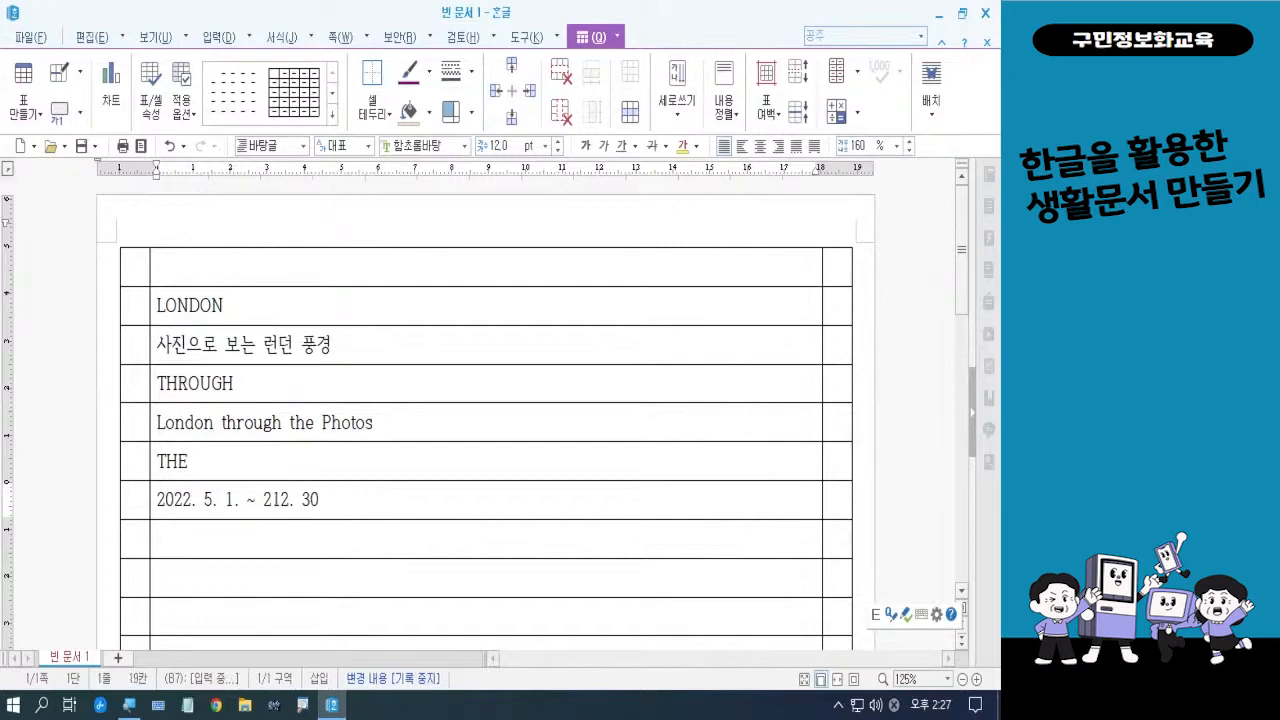
- Enter "PHOTOS" in the eighth row of the middle column and place the cursor in the ninth row
{"action": "left_click", "coordinate": [326, 537]}
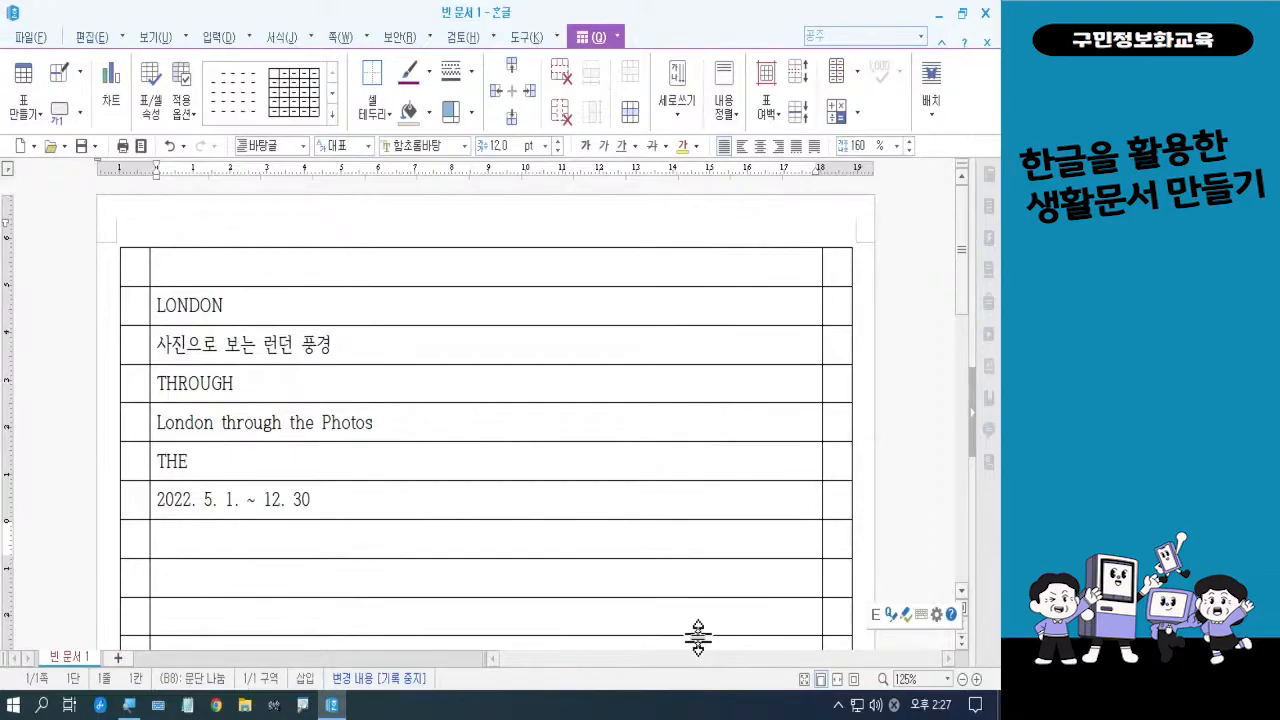
{"action": "type", "text": "PHO"}
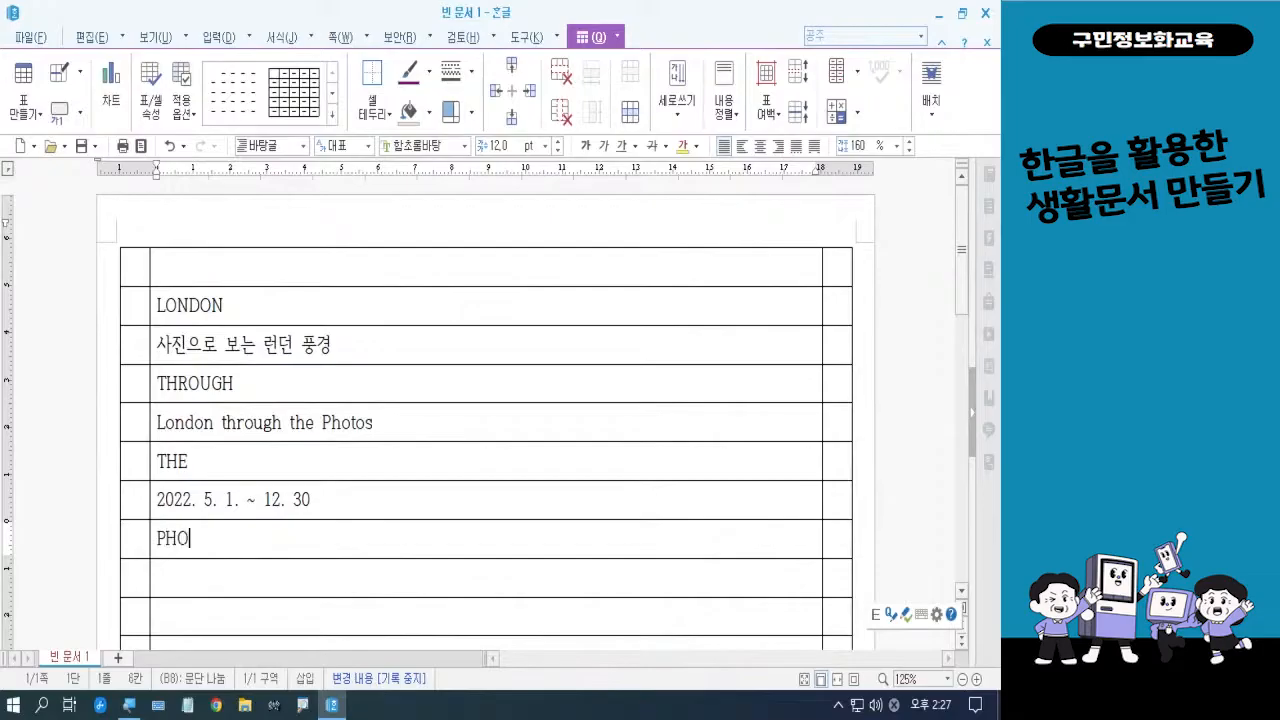
{"action": "type", "text": "TOS"}
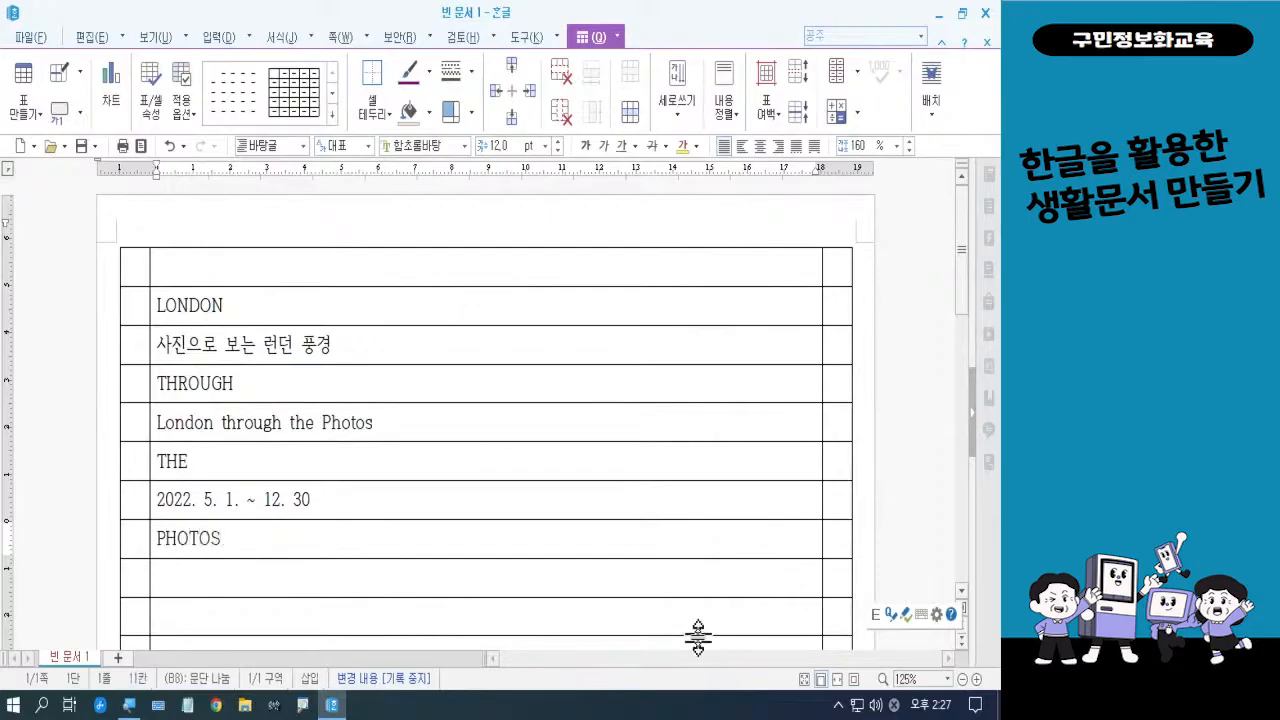
{"action": "left_click", "coordinate": [286, 577]}
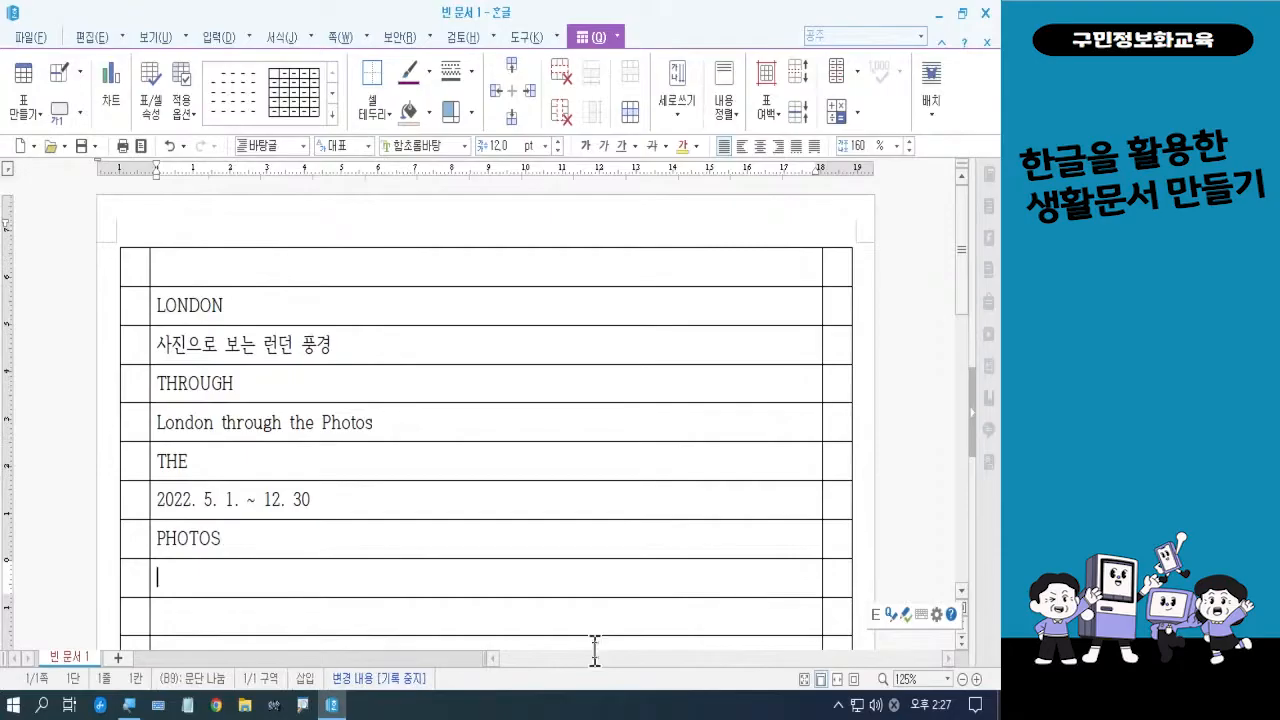
- Enter "사진으로 만나는 런던" in Korean in the twelfth row of the middle column
{"action": "left_click_drag", "start_coordinate": [961, 289], "coordinate": [968, 325]}
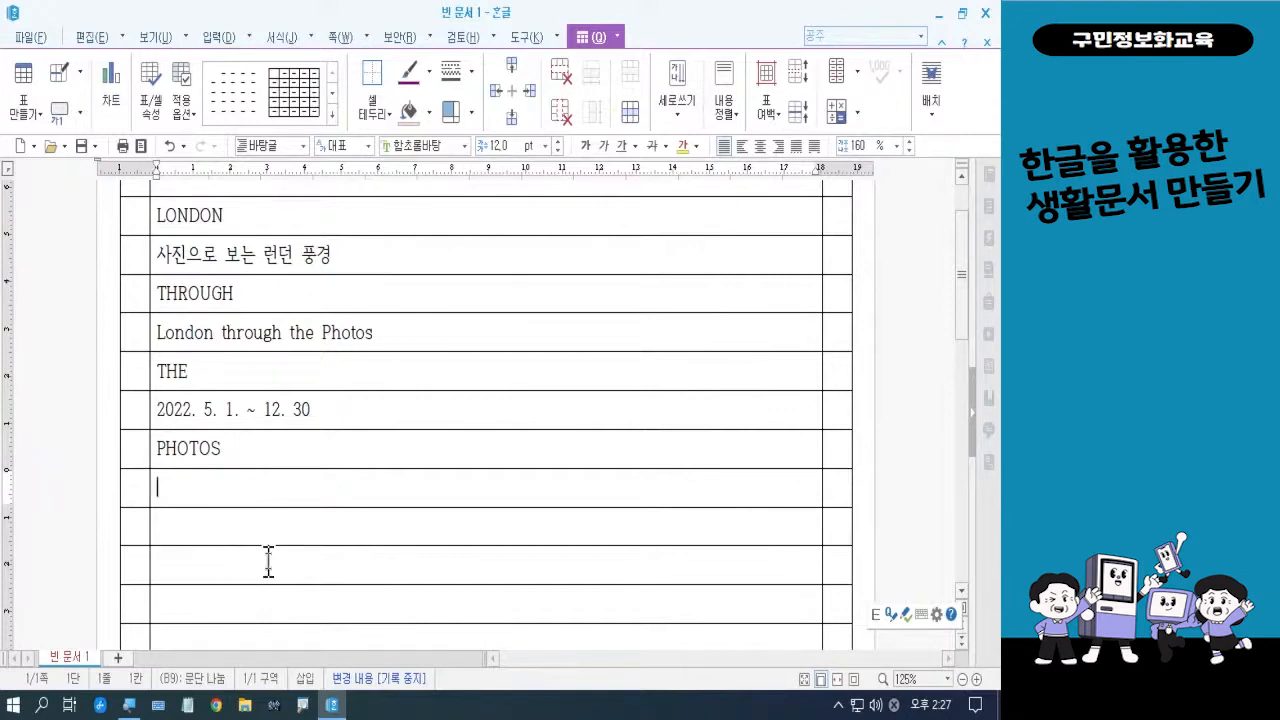
{"action": "left_click", "coordinate": [271, 609]}
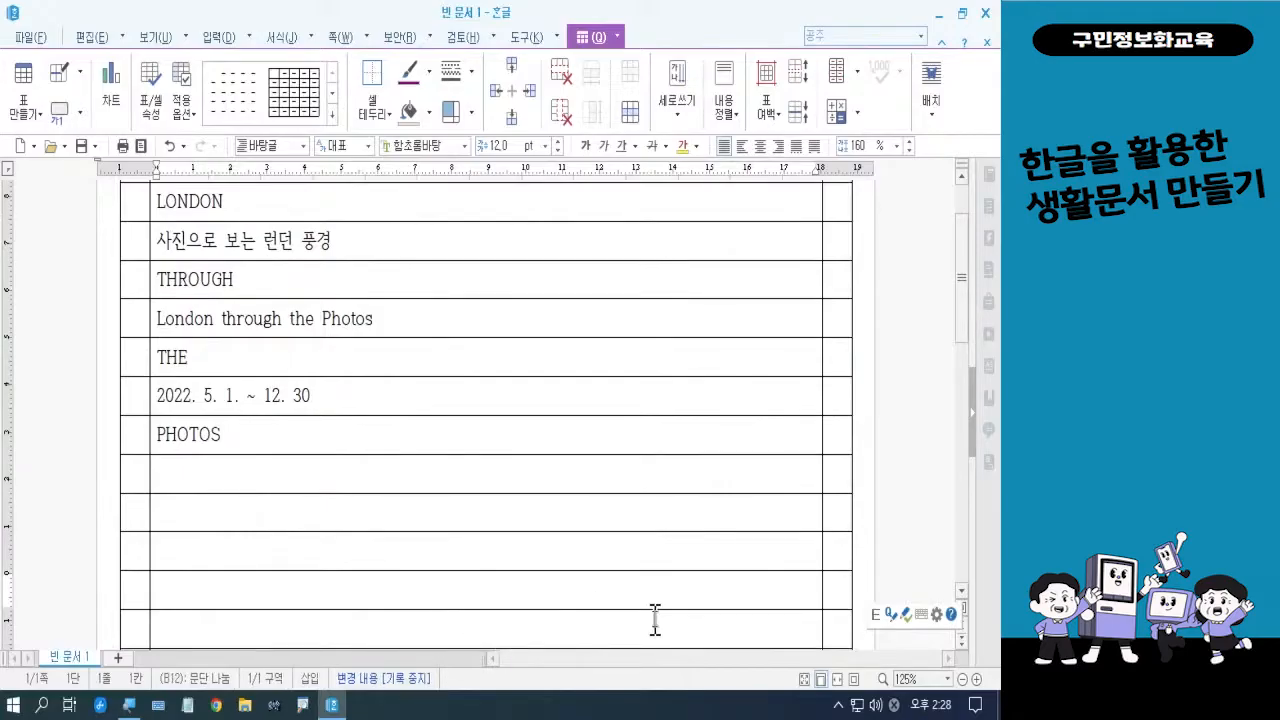
{"action": "key", "text": "Hangul"}
{"action": "type", "text": "사진으로"}
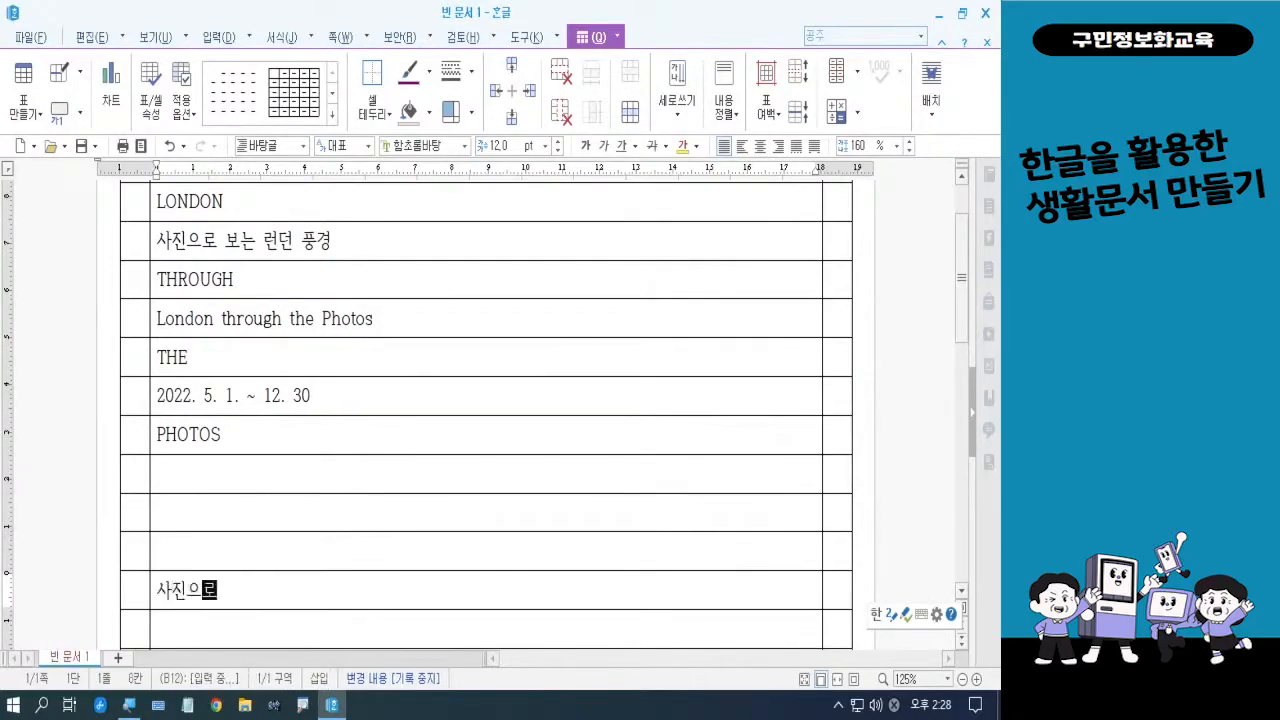
{"action": "type", "text": " 만나"}
{"action": "type", "text": "는 "}
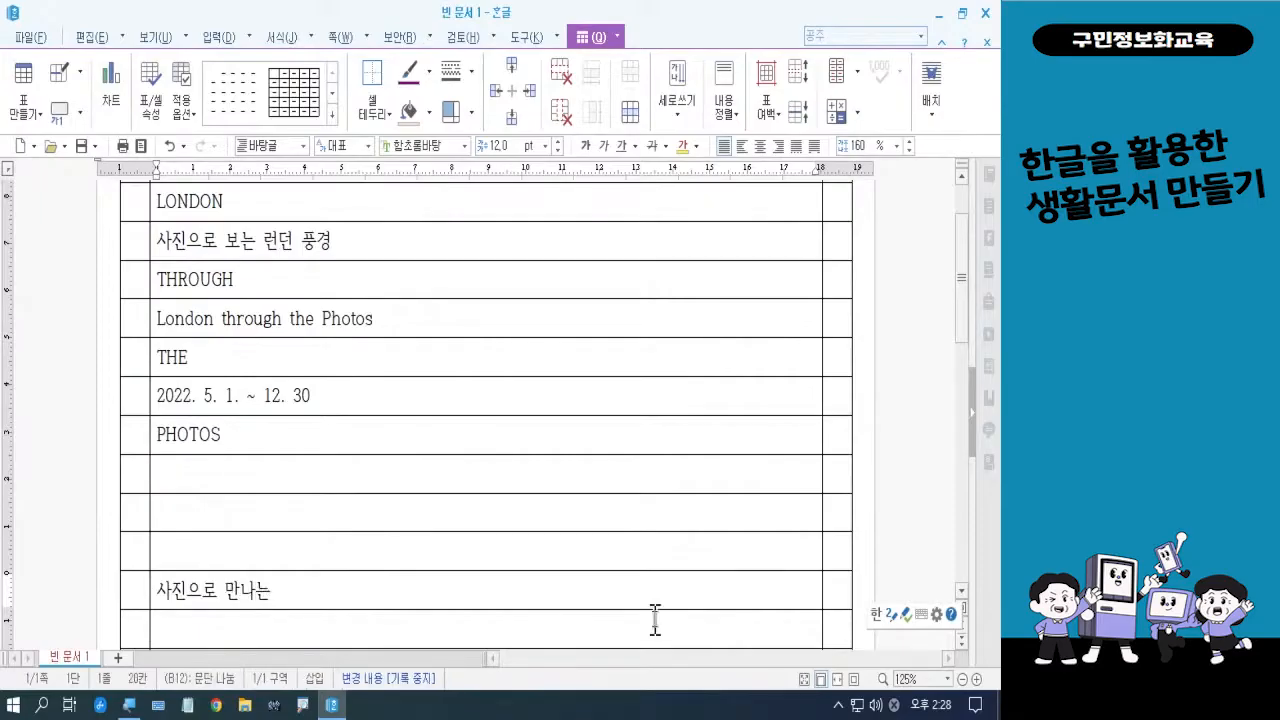
{"action": "type", "text": "런던"}
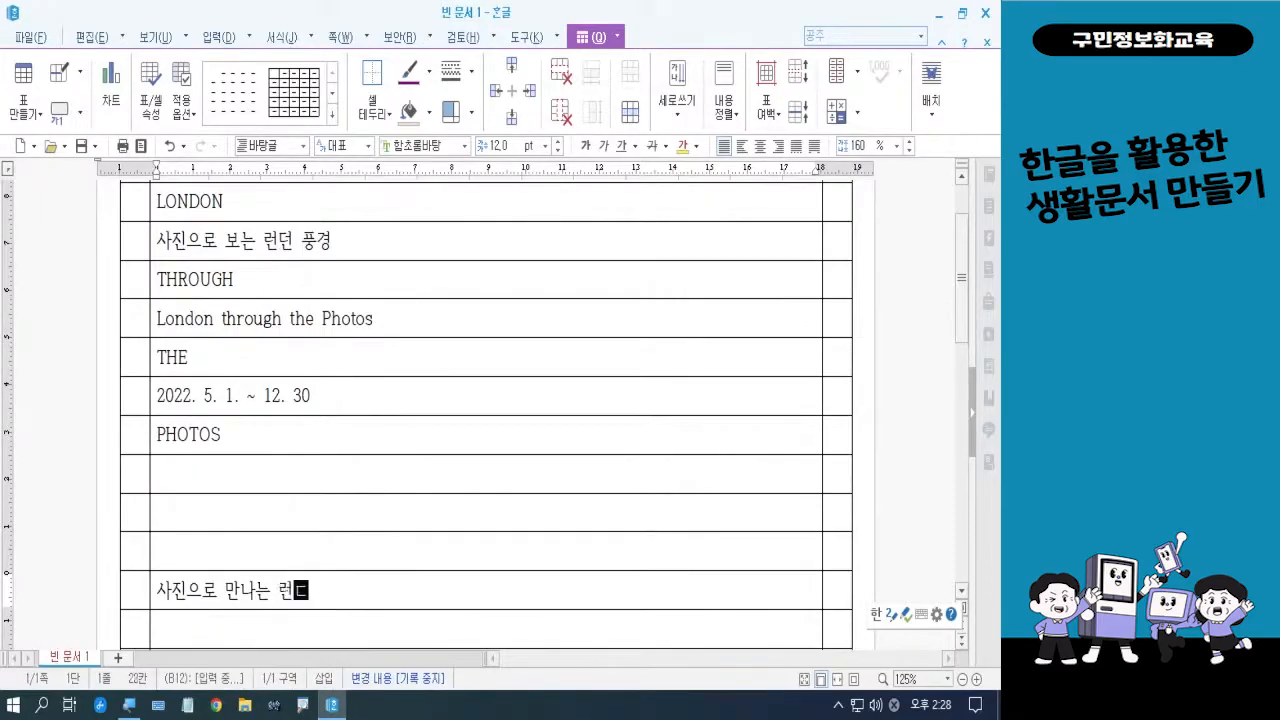
- Enter "2022. 5. 1. ~ 12. 30. 장소 : 잇미디어센터 갤러리" in the thirteenth row of the middle column
{"action": "left_click", "coordinate": [346, 622]}
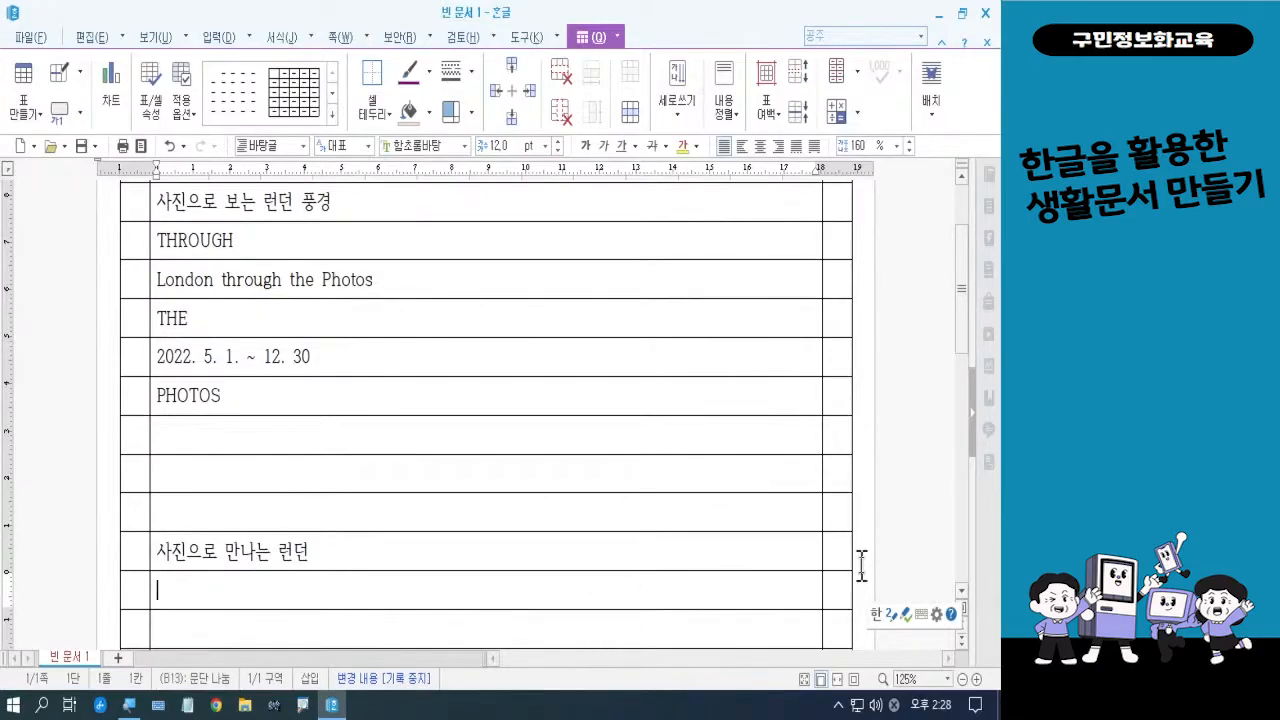
{"action": "type", "text": "2022. 5. 1"}
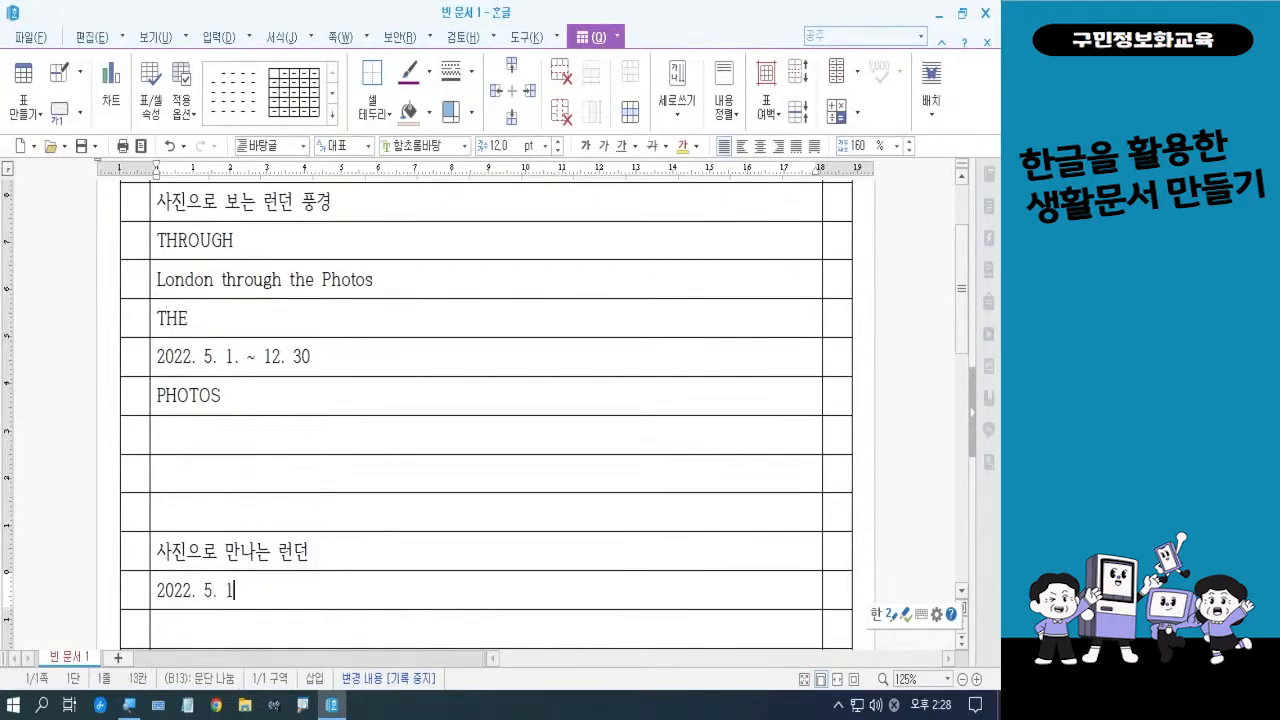
{"action": "type", "text": ". ~ "}
{"action": "type", "text": "12. 30."}
{"action": "type", "text": " 장ㅅ"}
{"action": "type", "text": "ㅗ"}
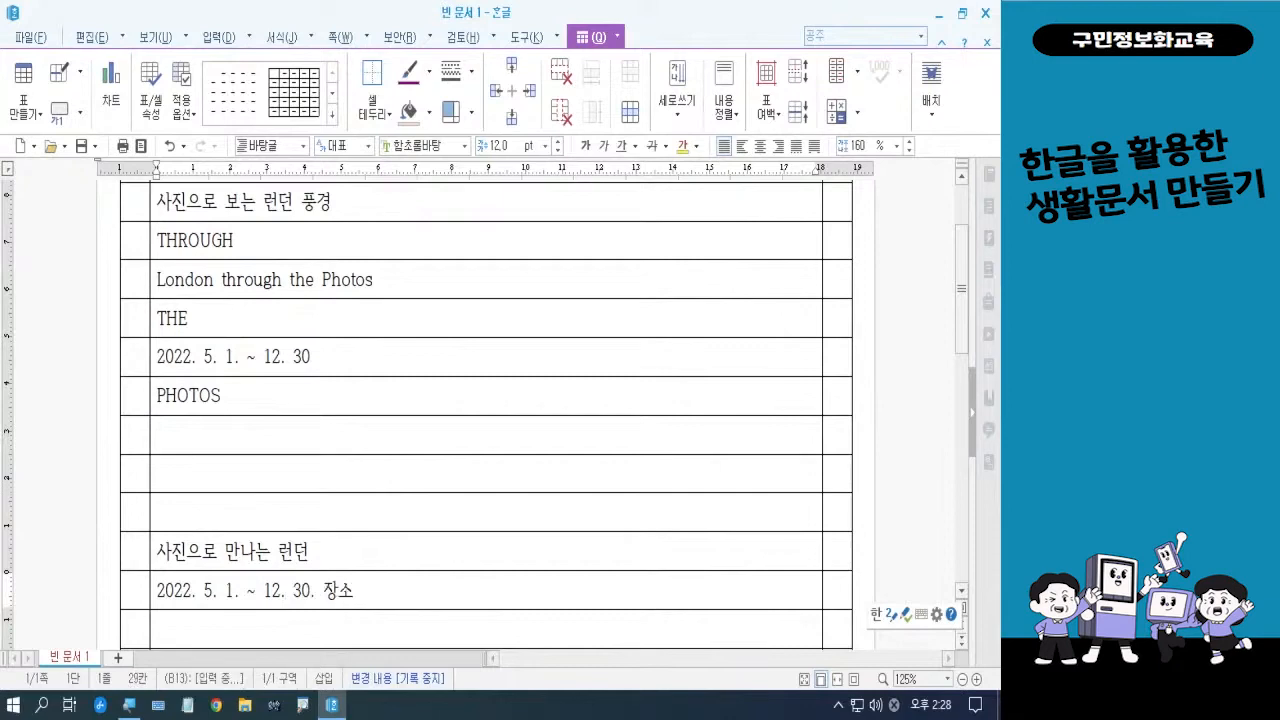
{"action": "type", "text": " : "}
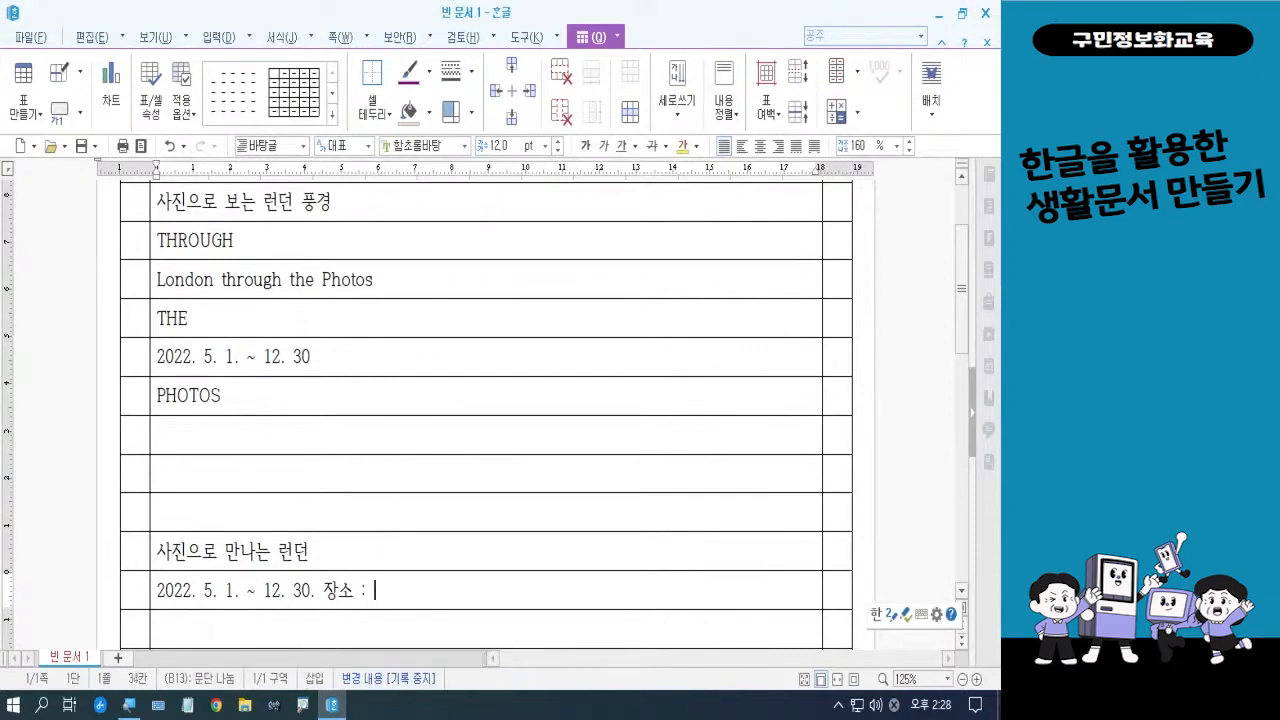
{"action": "type", "text": "잇미디어"}
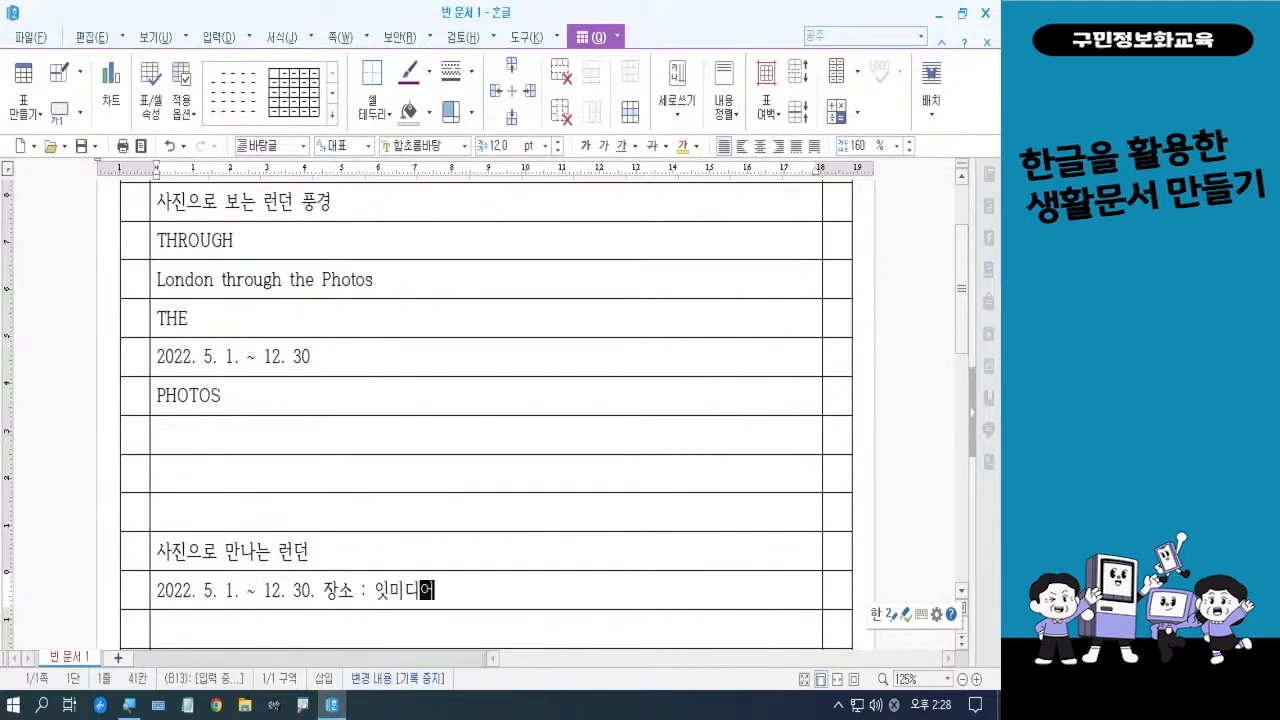
{"action": "key", "text": "BackSpace"}
{"action": "type", "text": "센터 갤러리"}
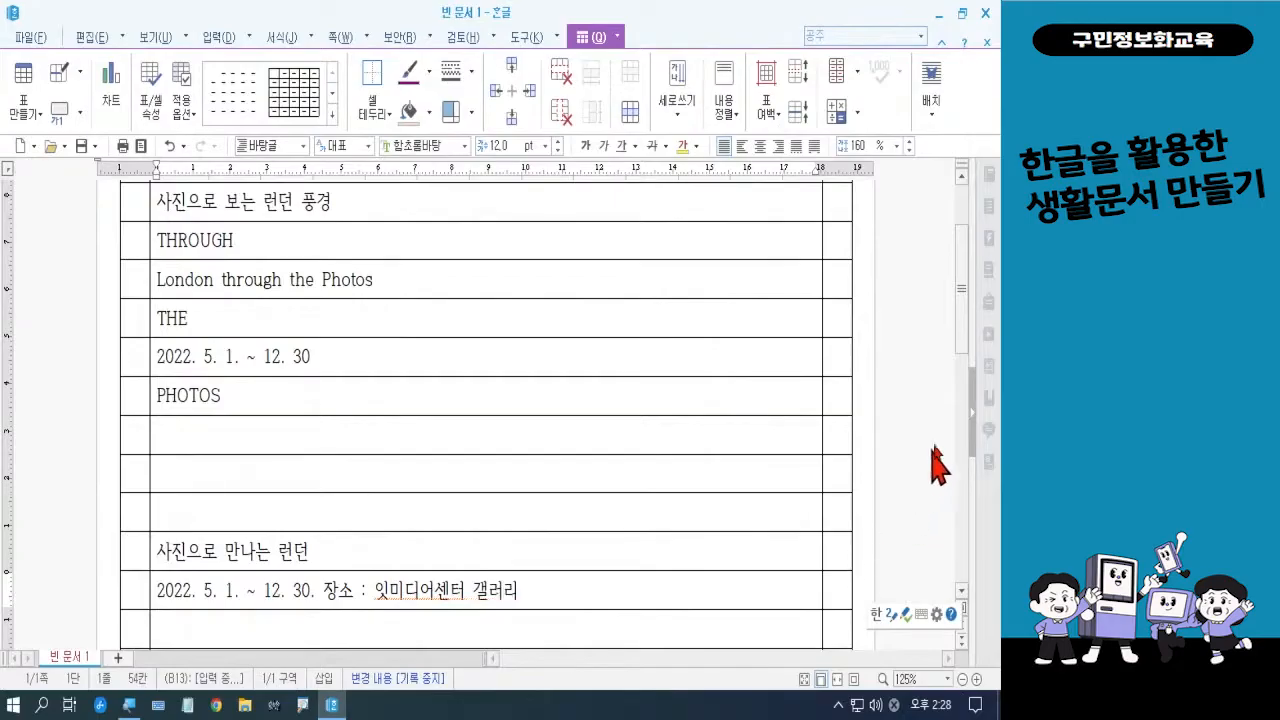
- Enter the venue's postal address in the fifteenth row of the middle column, leaving the fourteenth row empty
{"action": "left_click", "coordinate": [965, 350]}
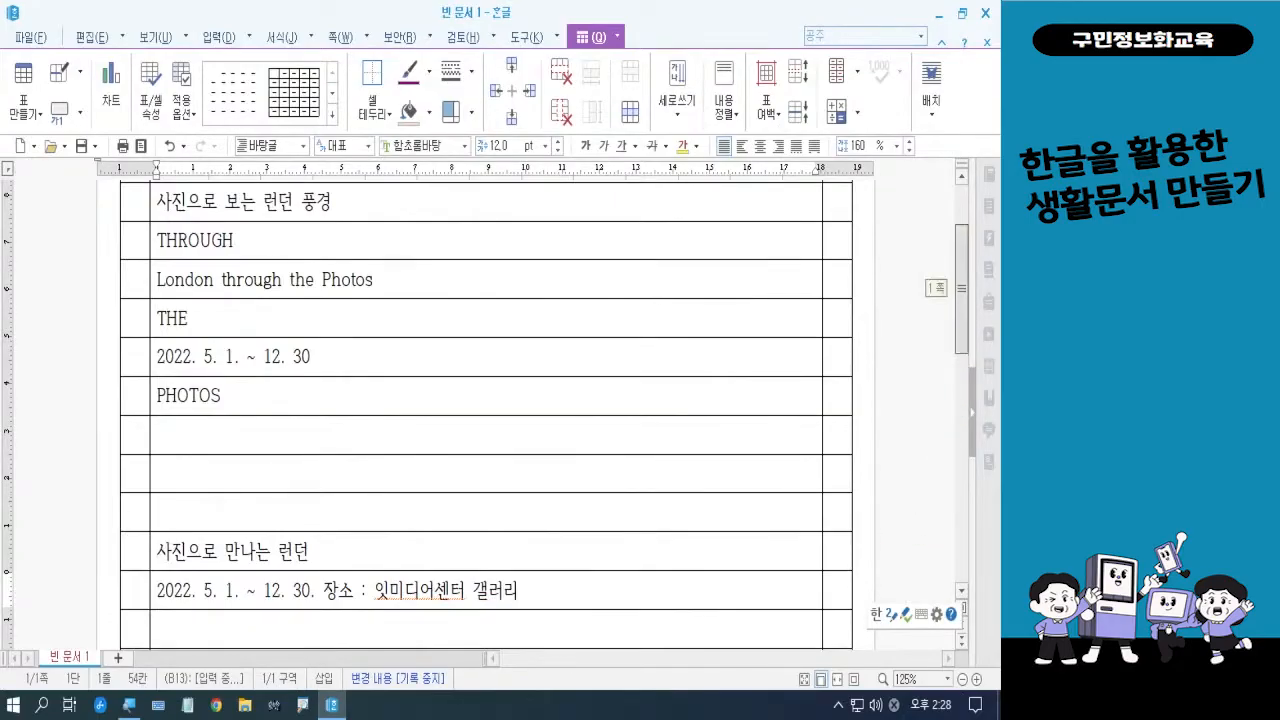
{"action": "left_click_drag", "start_coordinate": [965, 350], "coordinate": [965, 361]}
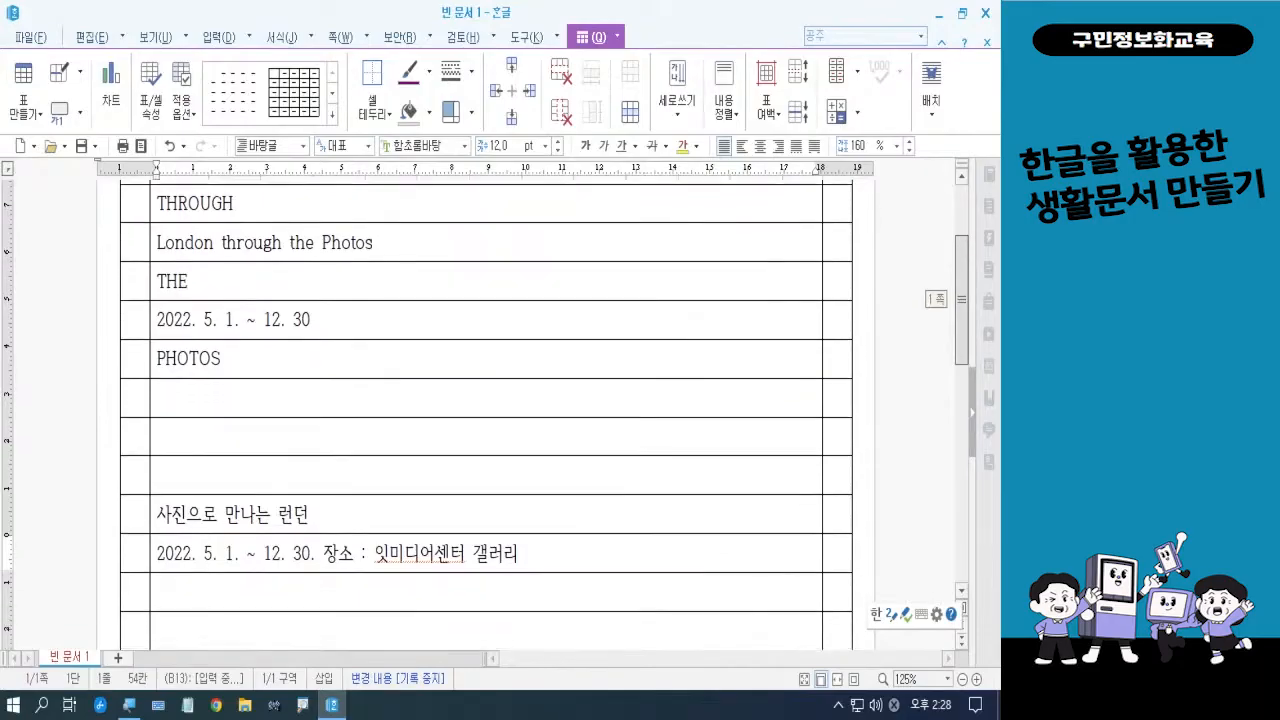
{"action": "left_click", "coordinate": [450, 632]}
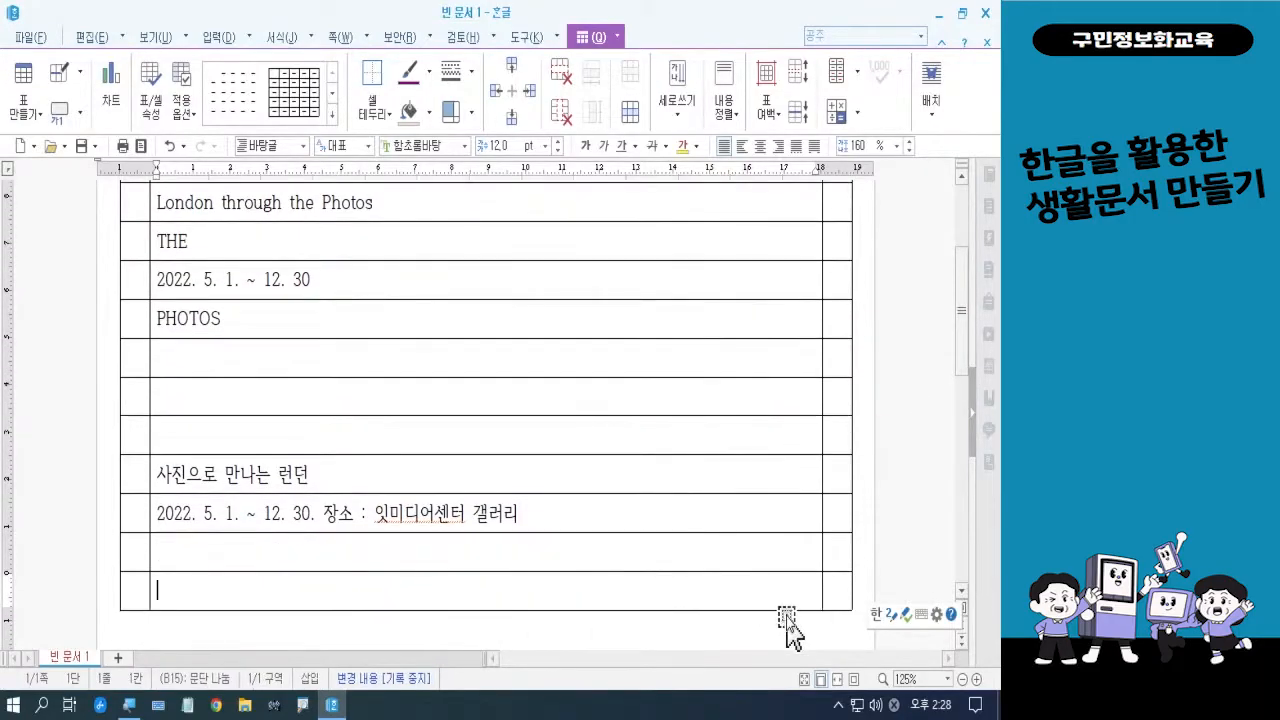
{"action": "type", "text": "성류"}
{"action": "key", "text": "BackSpace"}
{"action": "key", "text": "BackSpace"}
{"action": "key", "text": "BackSpace"}
{"action": "type", "text": "서울"}
{"action": "type", "text": "시 송ㅊ"}
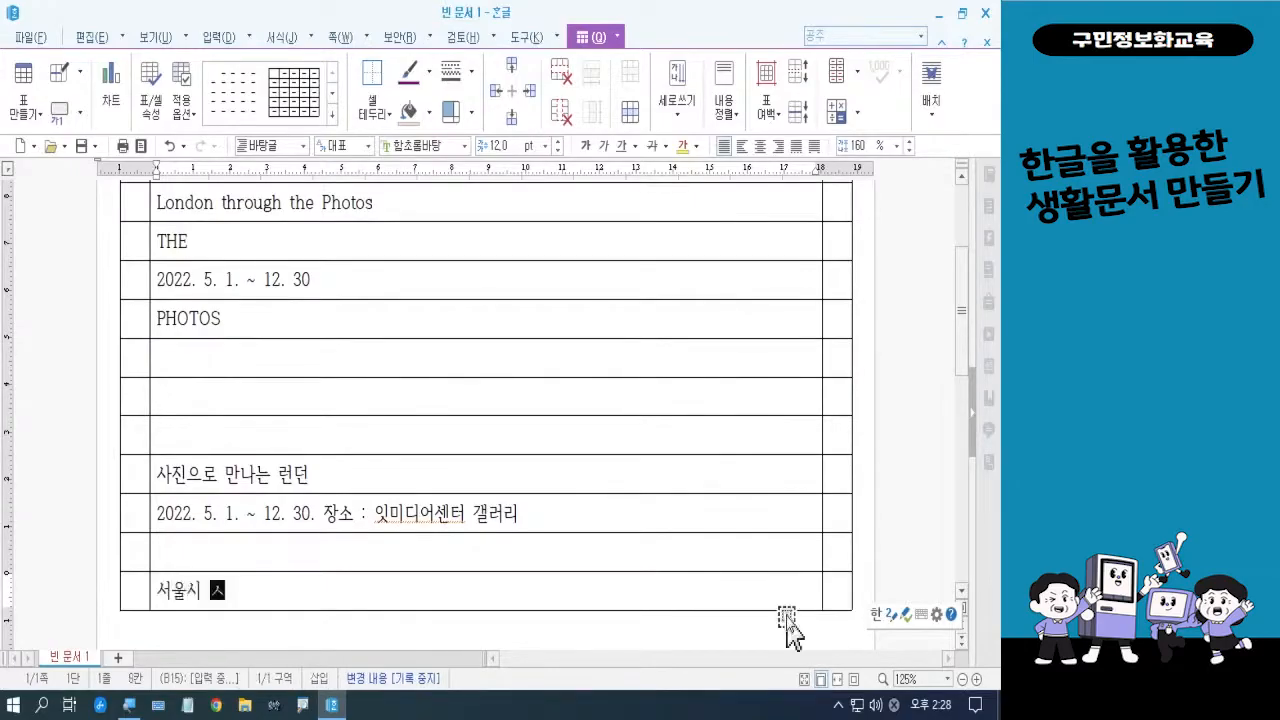
{"action": "key", "text": "BackSpace"}
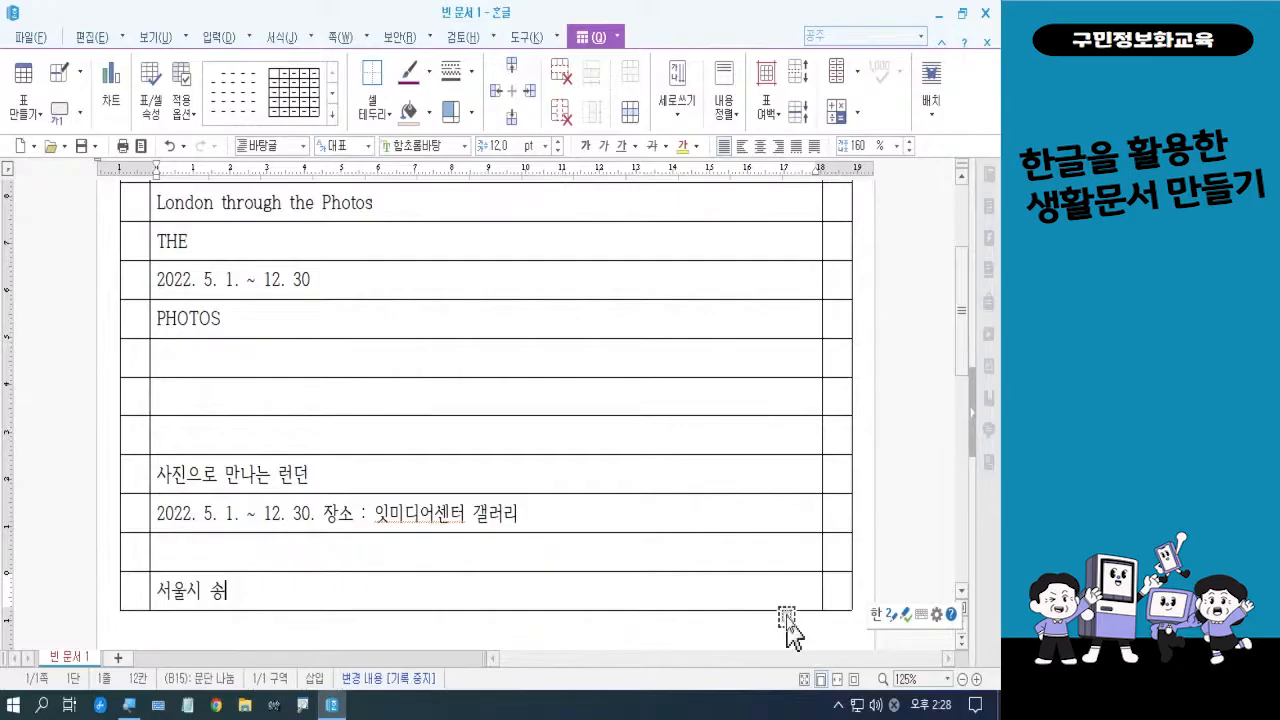
{"action": "type", "text": "파구 ㅇ"}
{"action": "type", "text": "올림"}
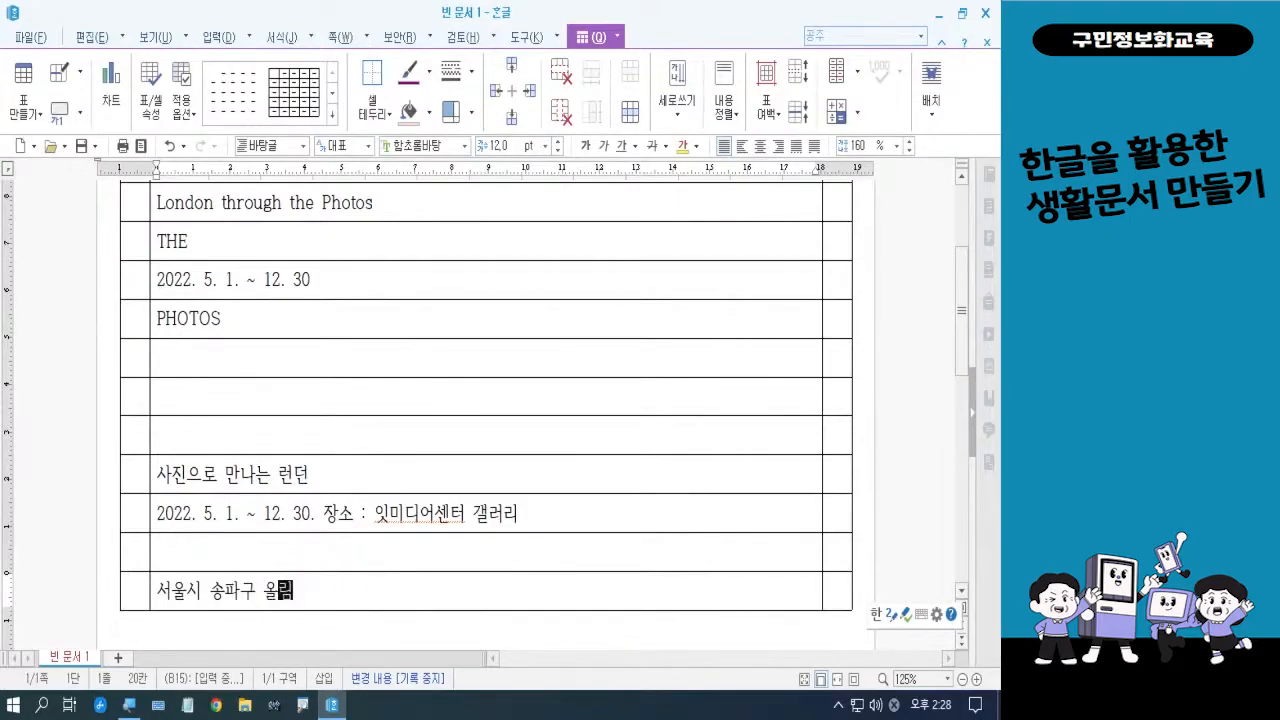
{"action": "type", "text": "픽로 "}
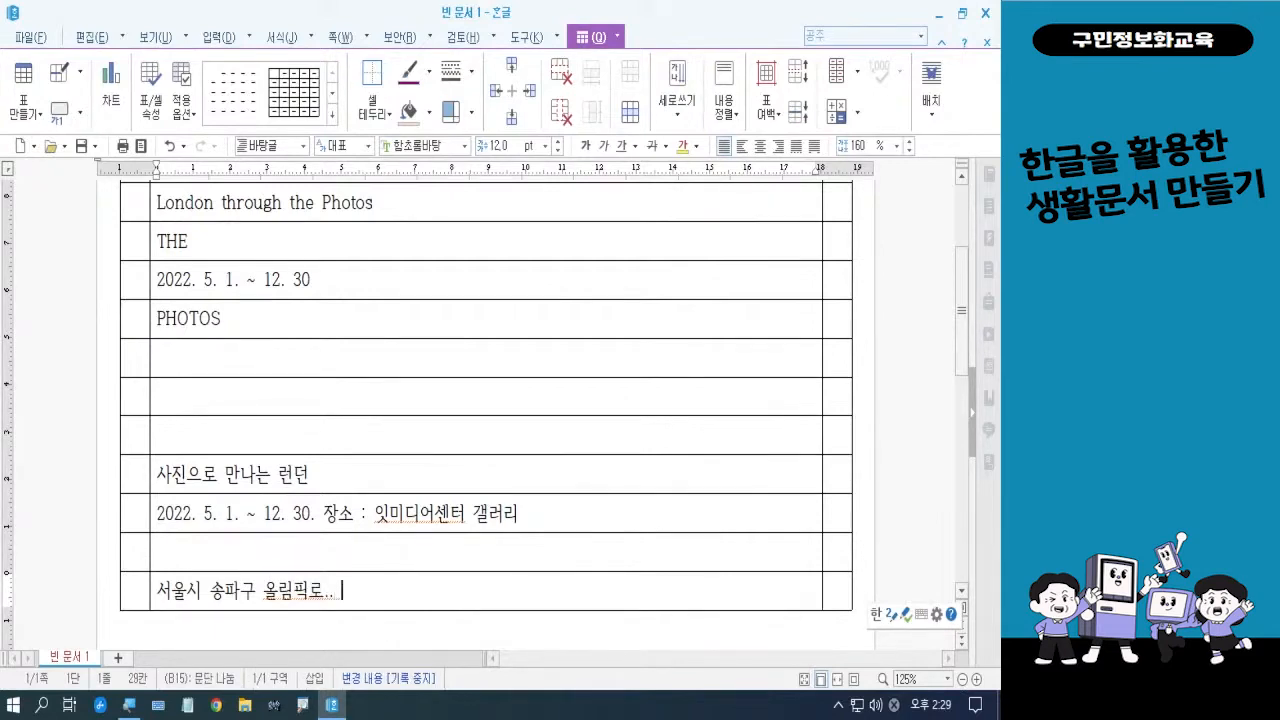
- Add the contact phone number and "후원 : 잇미디어" after the address in the last row, separating the parts with slashes
{"action": "type", "text": "  / 02-1234-"}
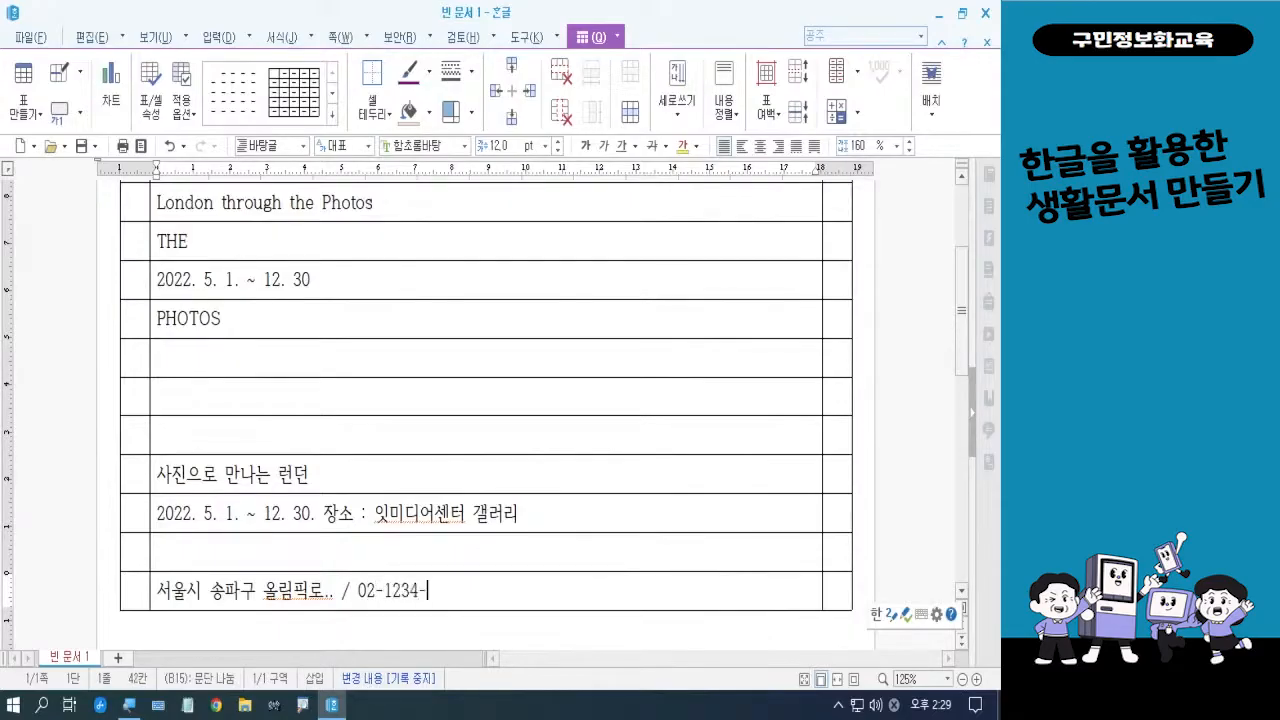
{"action": "type", "text": "5678 / 후원 : ㄱ"}
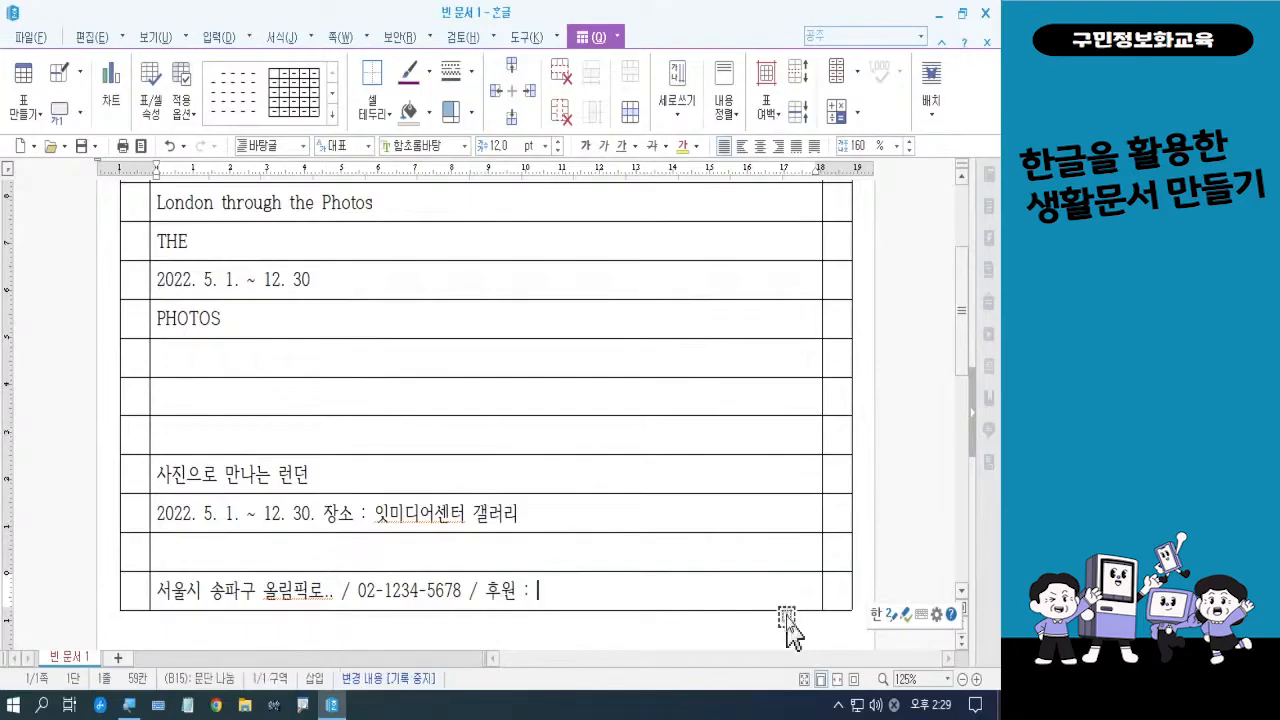
{"action": "key", "text": "BackSpace"}
{"action": "type", "text": "잇미디어"}
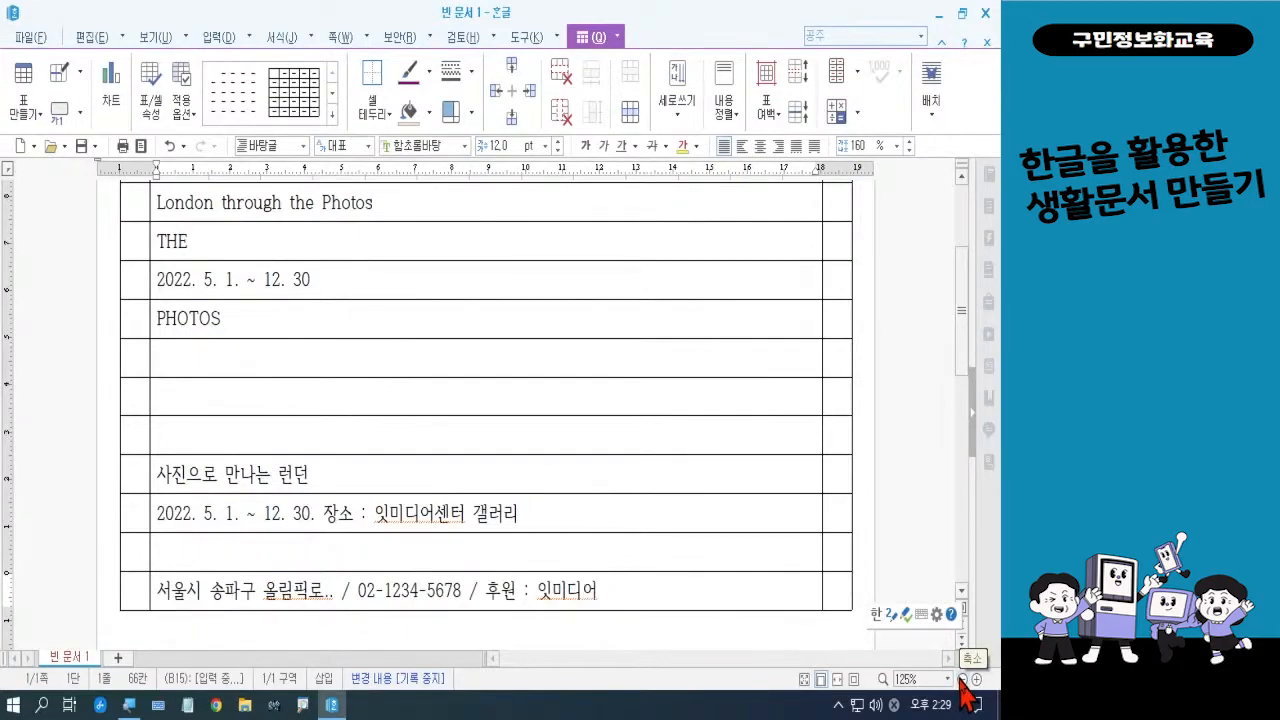
{"action": "left_click_drag", "start_coordinate": [966, 370], "coordinate": [966, 360]}
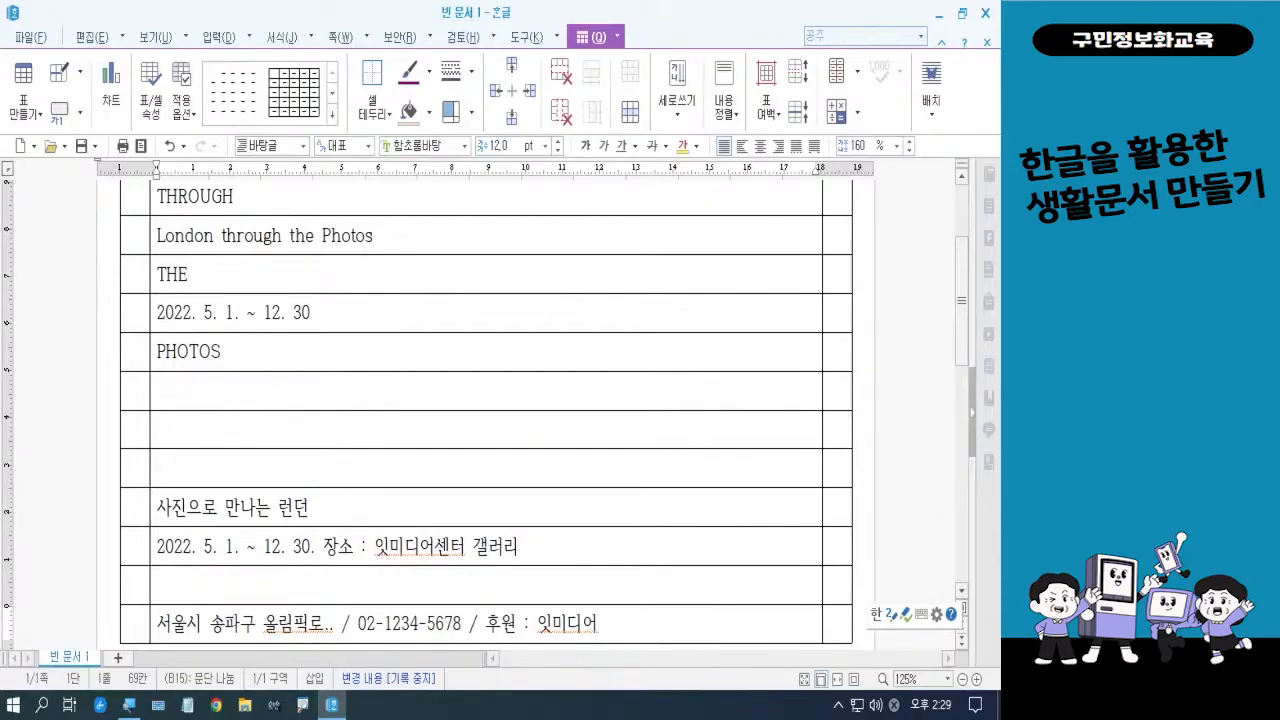
{"action": "key", "text": "BackSpace"}
{"action": "type", "text": "에"}
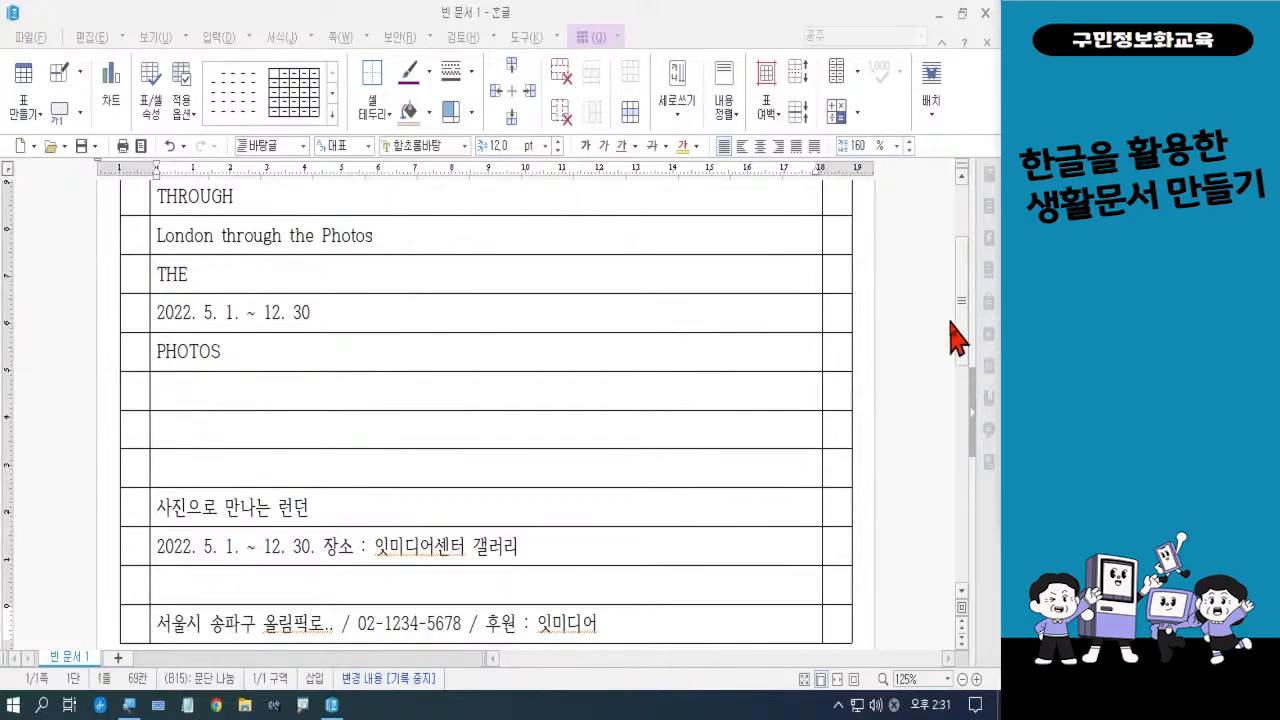
- Add the missing period after "12. 30" in the date range in the seventh row
{"action": "left_click_drag", "start_coordinate": [966, 343], "coordinate": [966, 305]}
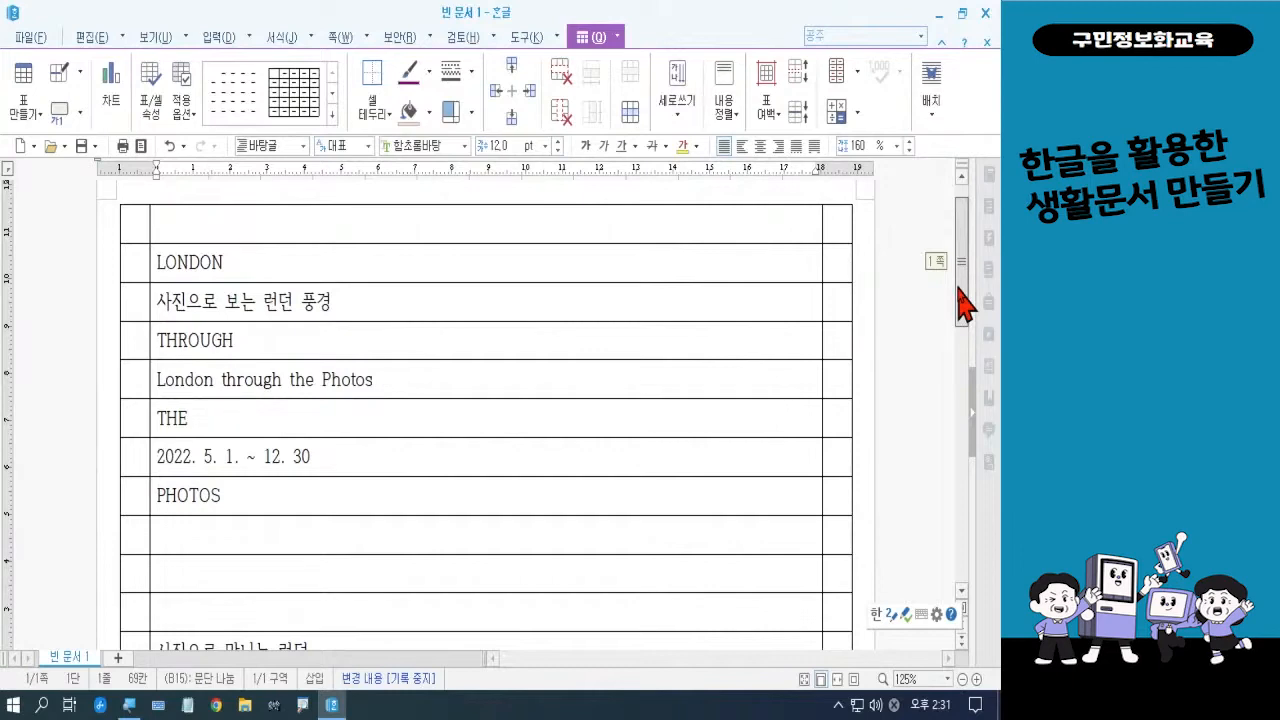
{"action": "left_click_drag", "start_coordinate": [966, 305], "coordinate": [968, 318]}
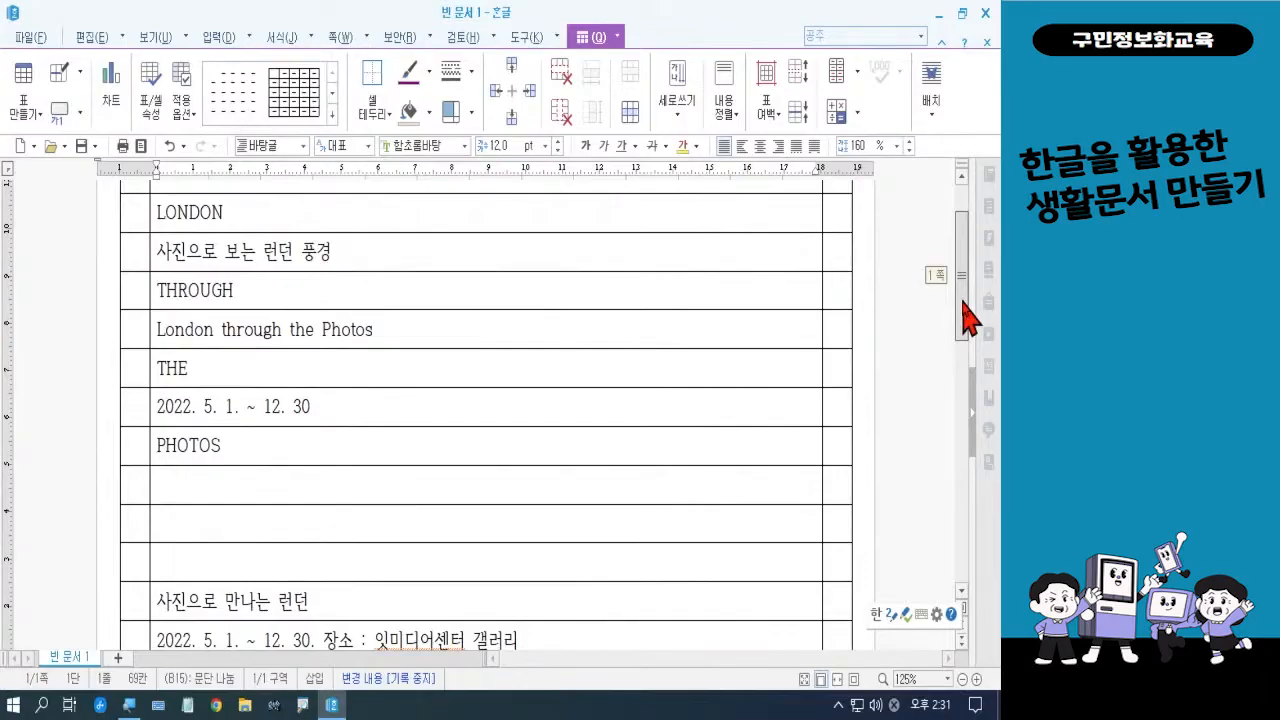
{"action": "left_click_drag", "start_coordinate": [968, 318], "coordinate": [974, 324]}
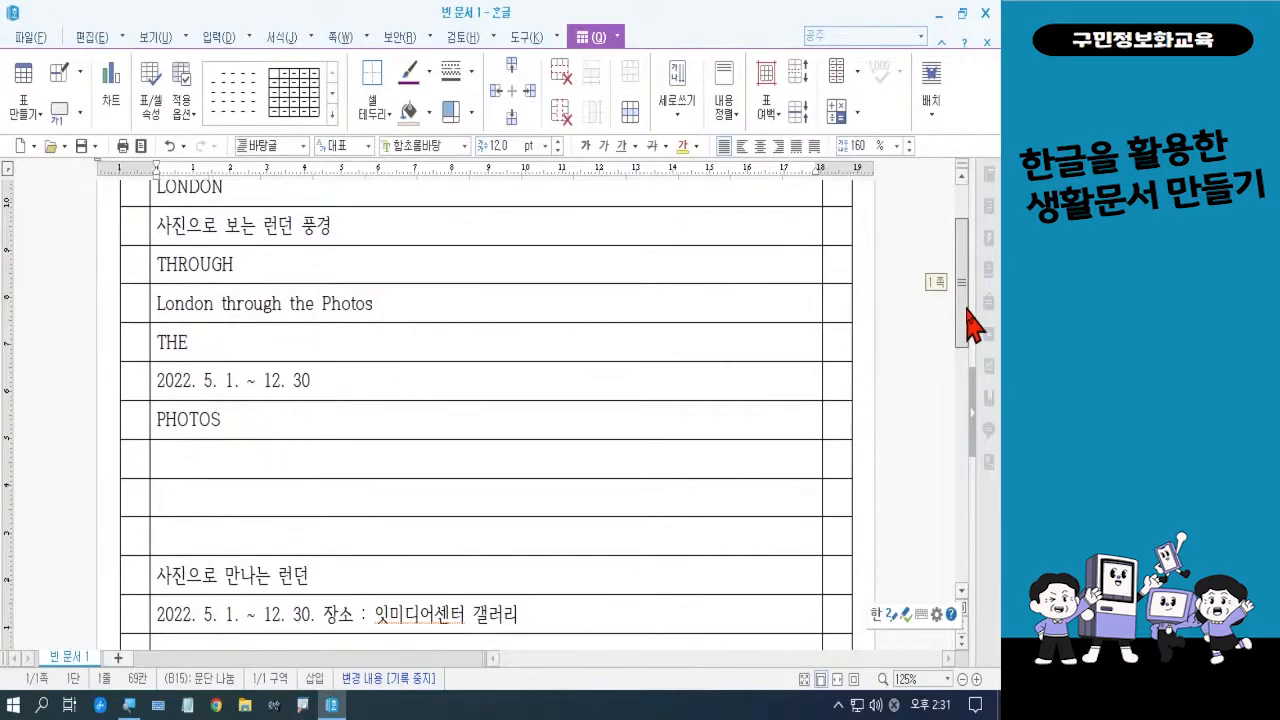
{"action": "left_click_drag", "start_coordinate": [972, 322], "coordinate": [972, 325]}
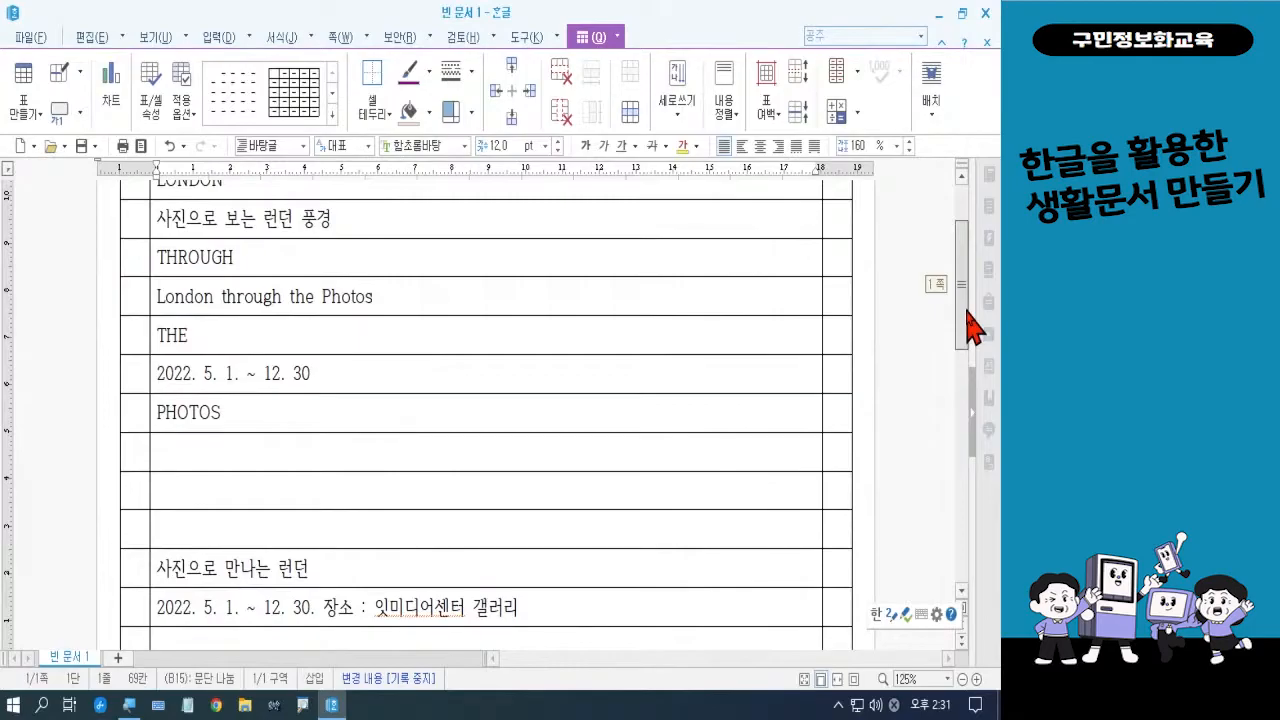
{"action": "left_click_drag", "start_coordinate": [967, 312], "coordinate": [967, 312]}
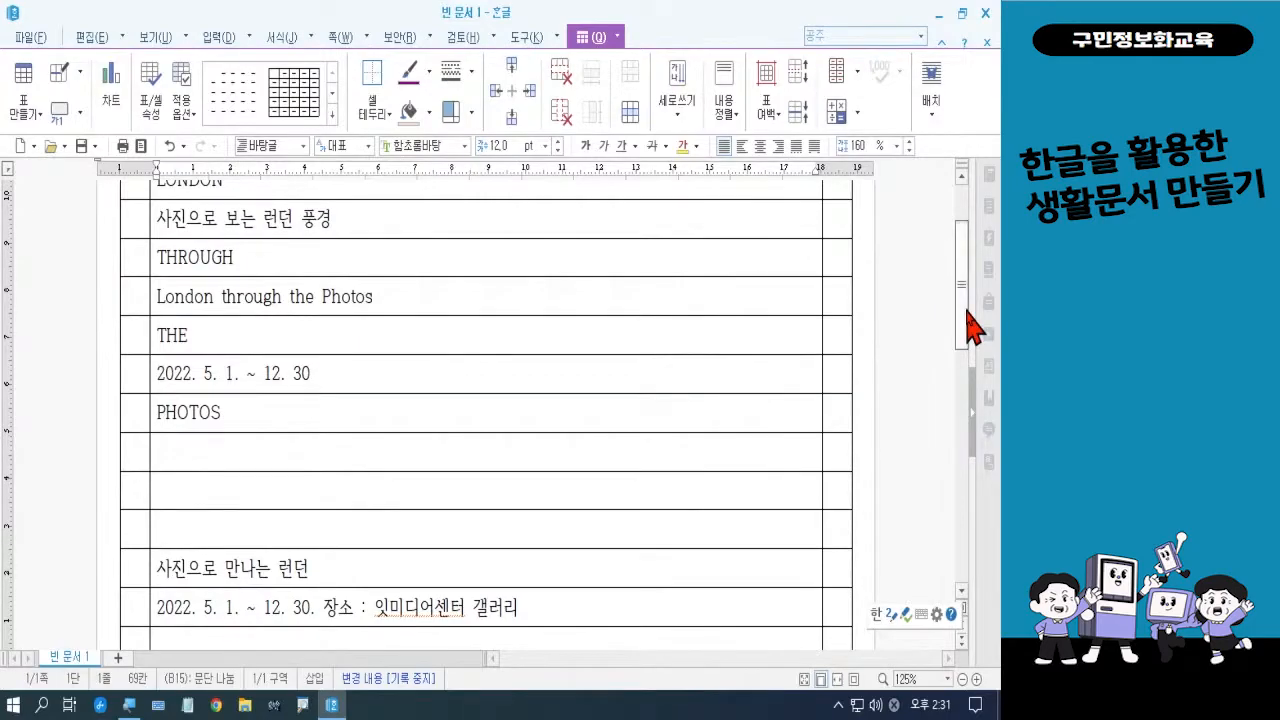
{"action": "left_click", "coordinate": [353, 374]}
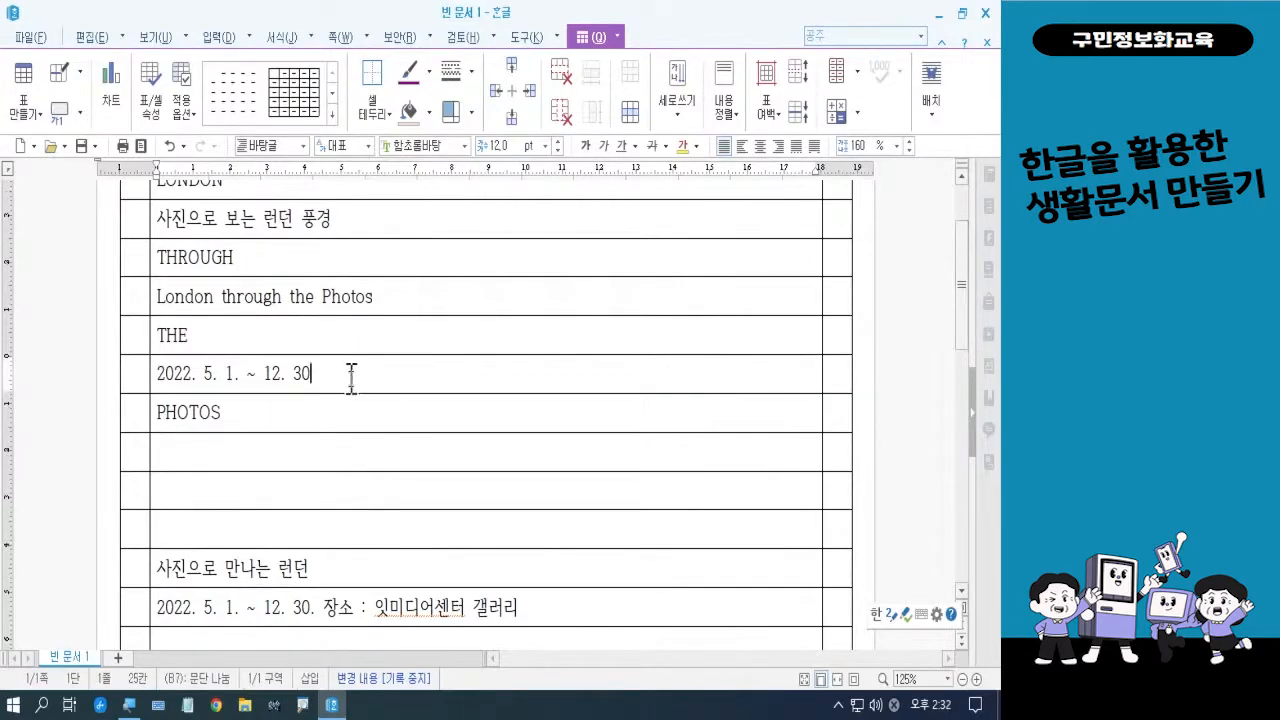
{"action": "type", "text": "."}
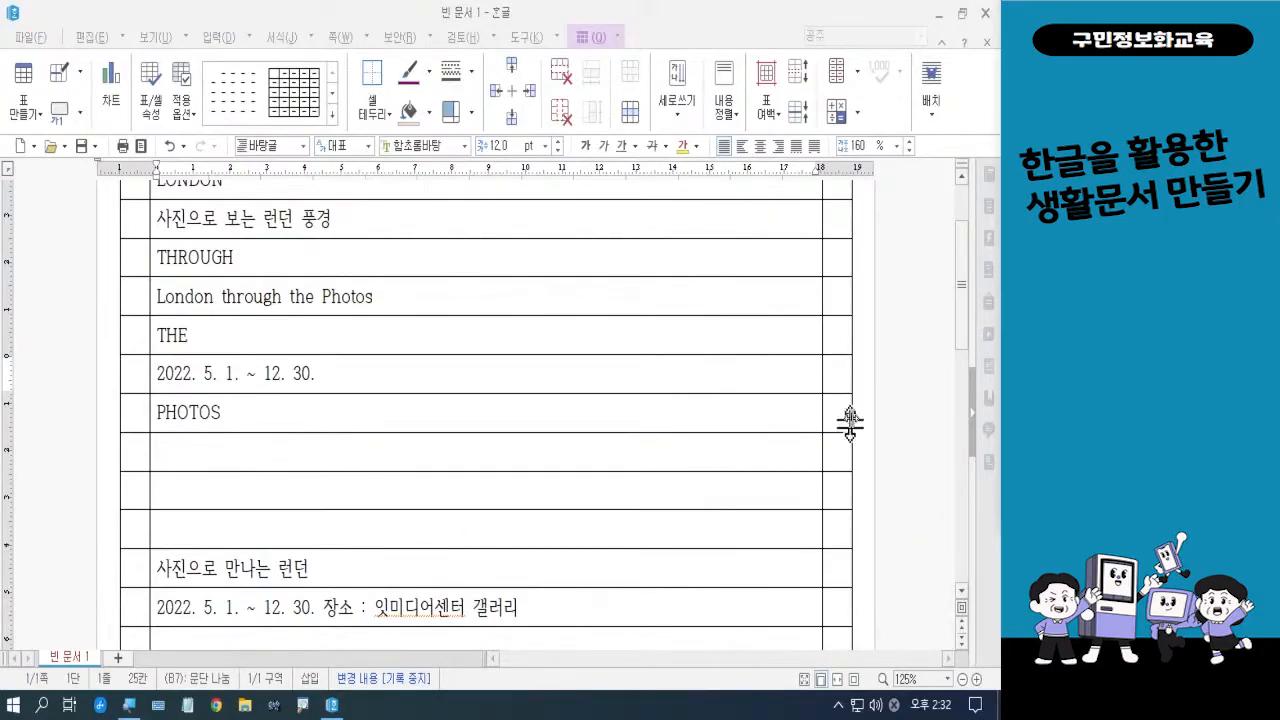
{"action": "left_click_drag", "start_coordinate": [965, 340], "coordinate": [971, 370]}
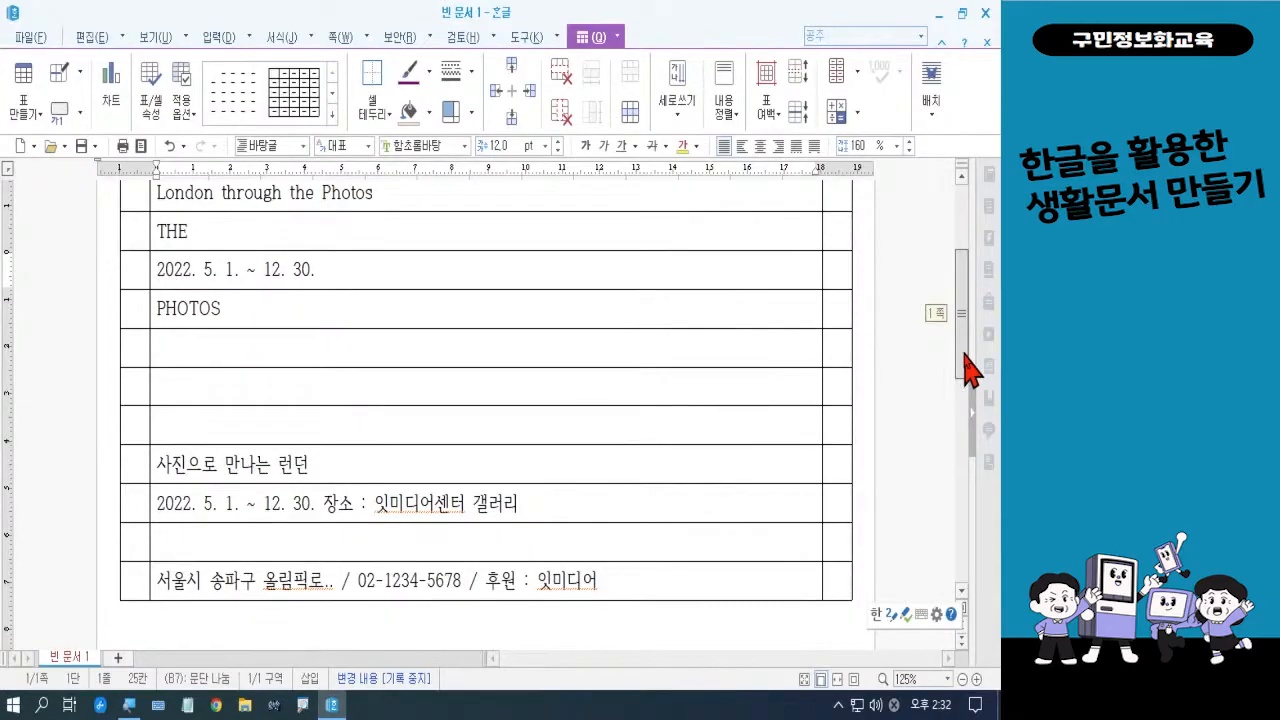
{"action": "left_click_drag", "start_coordinate": [964, 352], "coordinate": [962, 340]}
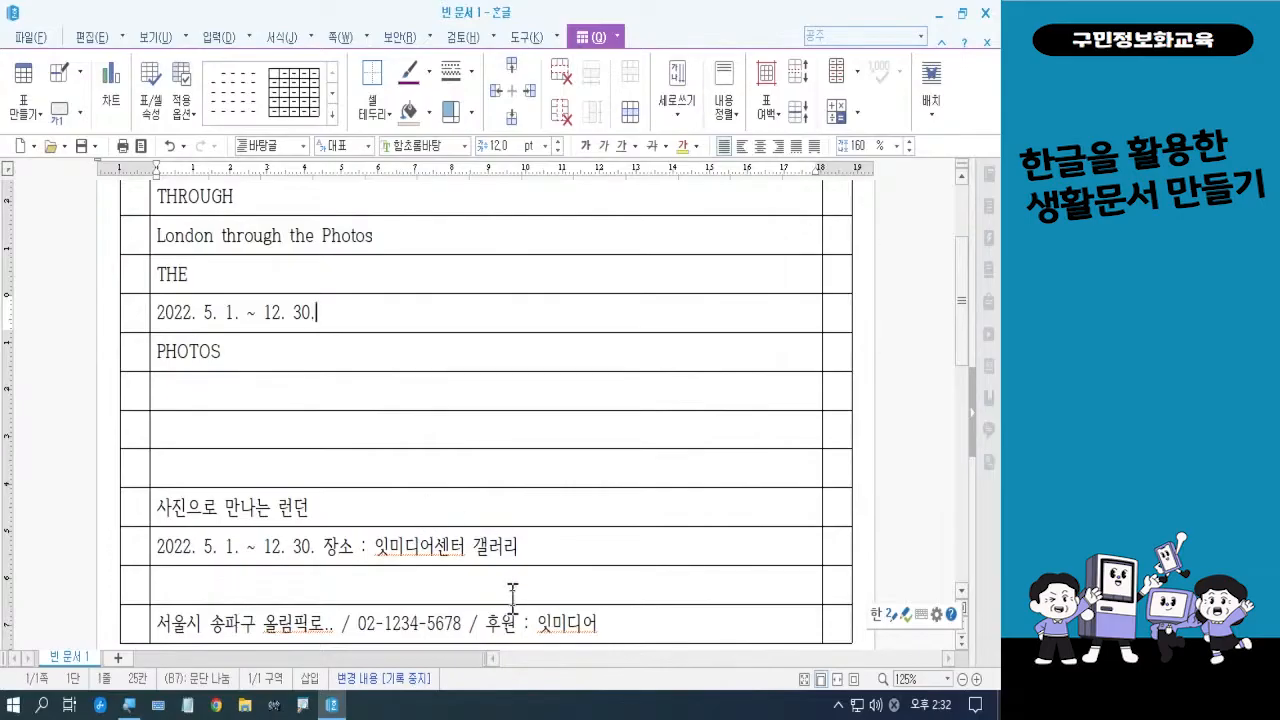
{"action": "mouse_move", "coordinate": [158, 494]}
{"action": "left_mouse_down"}
{"action": "mouse_move", "coordinate": [206, 516]}
{"action": "mouse_move", "coordinate": [357, 530]}
{"action": "mouse_move", "coordinate": [669, 514]}
{"action": "mouse_move", "coordinate": [814, 530]}
{"action": "left_mouse_up"}
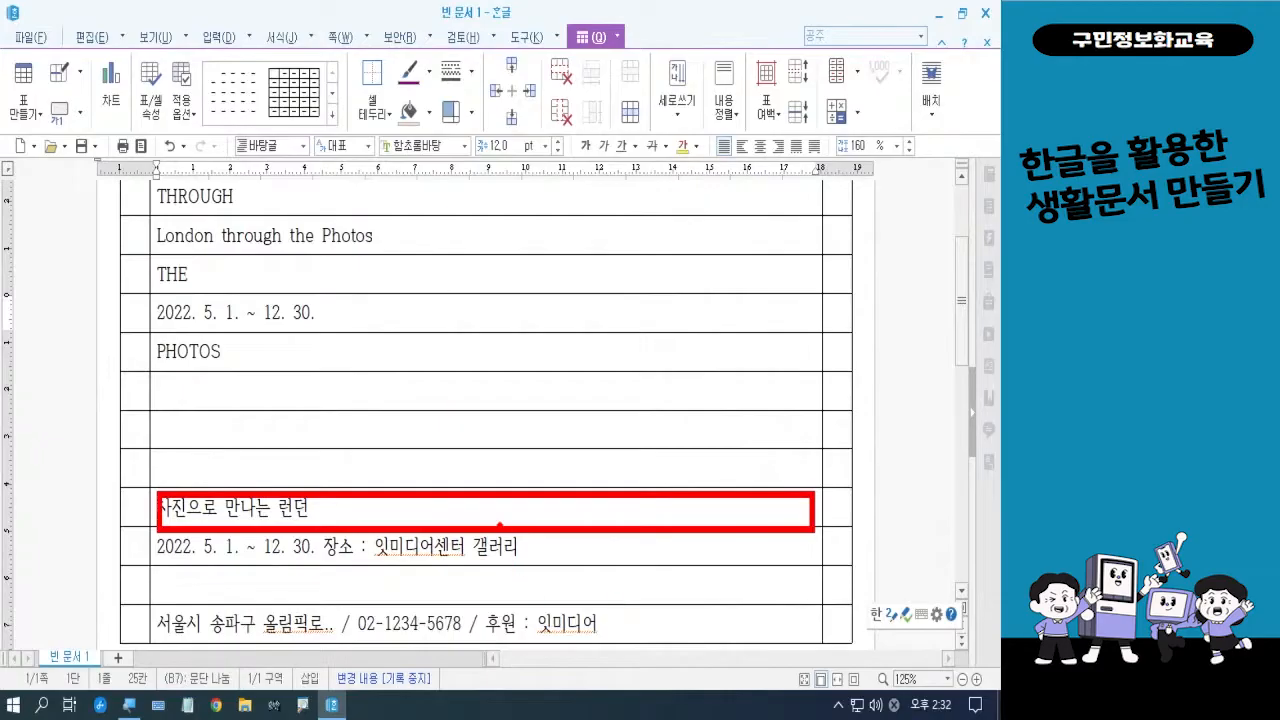
{"action": "left_click_drag", "start_coordinate": [481, 468], "coordinate": [509, 456]}
{"action": "key", "text": "Escape"}
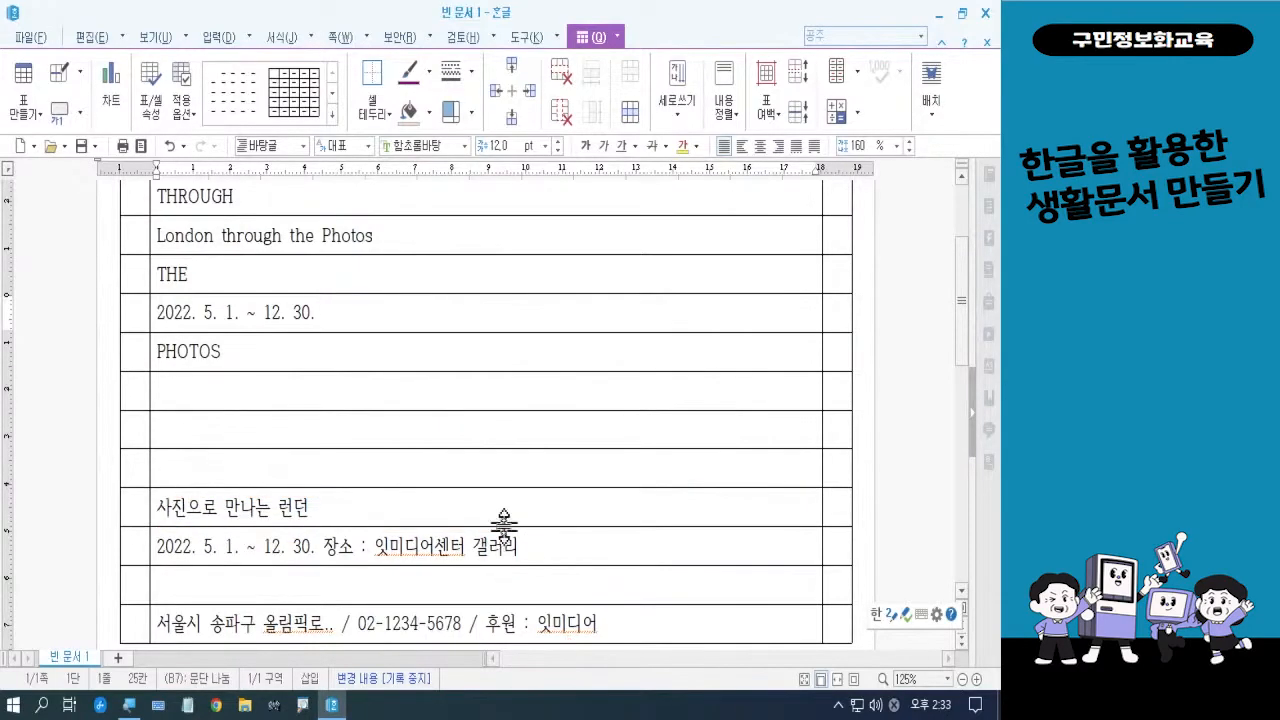
- Split the cell containing "사진으로 만나는 런던" in the twelfth row into two columns, without splitting its rows
{"action": "left_click", "coordinate": [503, 508]}
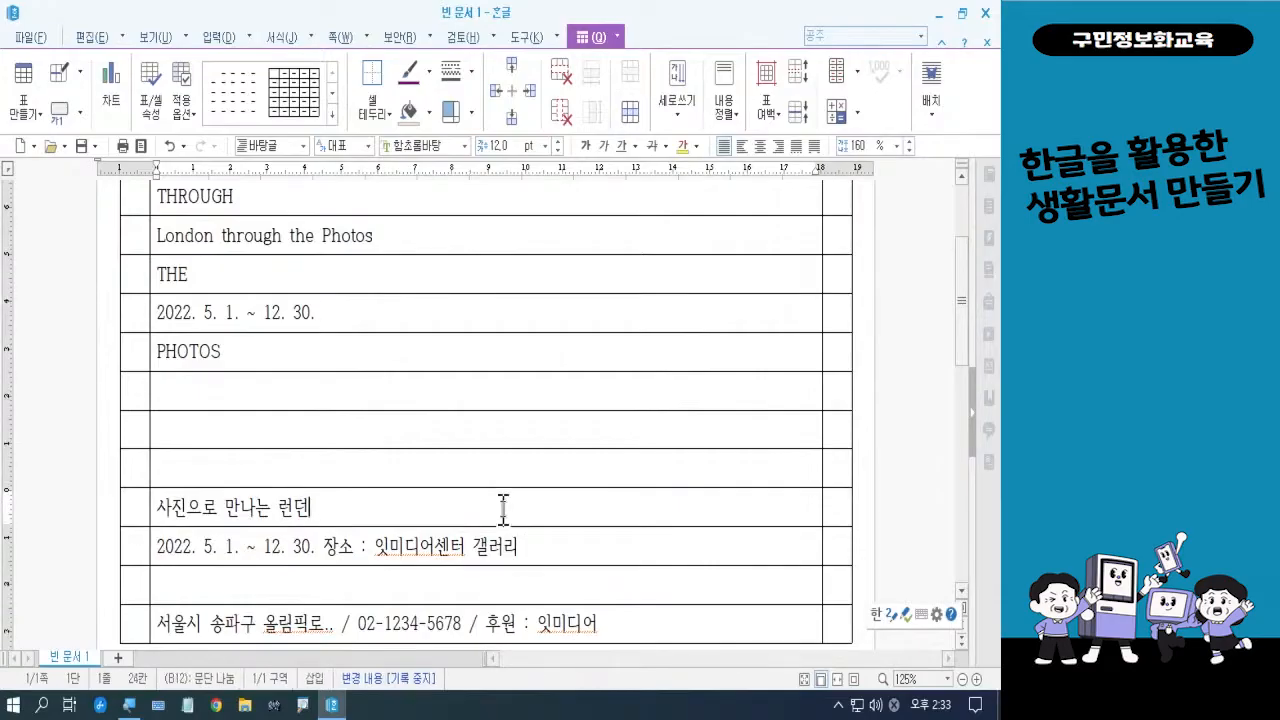
{"action": "key", "text": "BackSpace"}
{"action": "type", "text": "던"}
{"action": "key", "text": "ctrl"}
{"action": "key", "text": "ctrl"}
{"action": "key", "text": "ctrl"}
{"action": "right_click", "coordinate": [503, 508]}
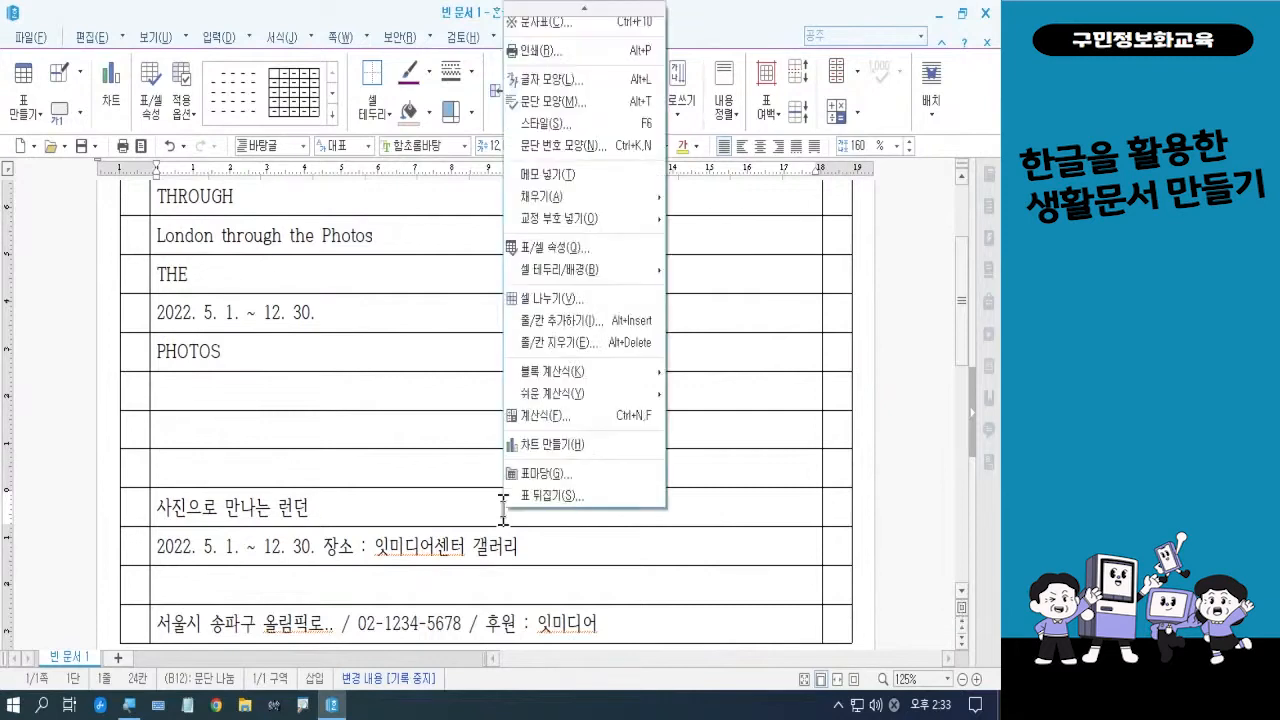
{"action": "left_click", "coordinate": [546, 302]}
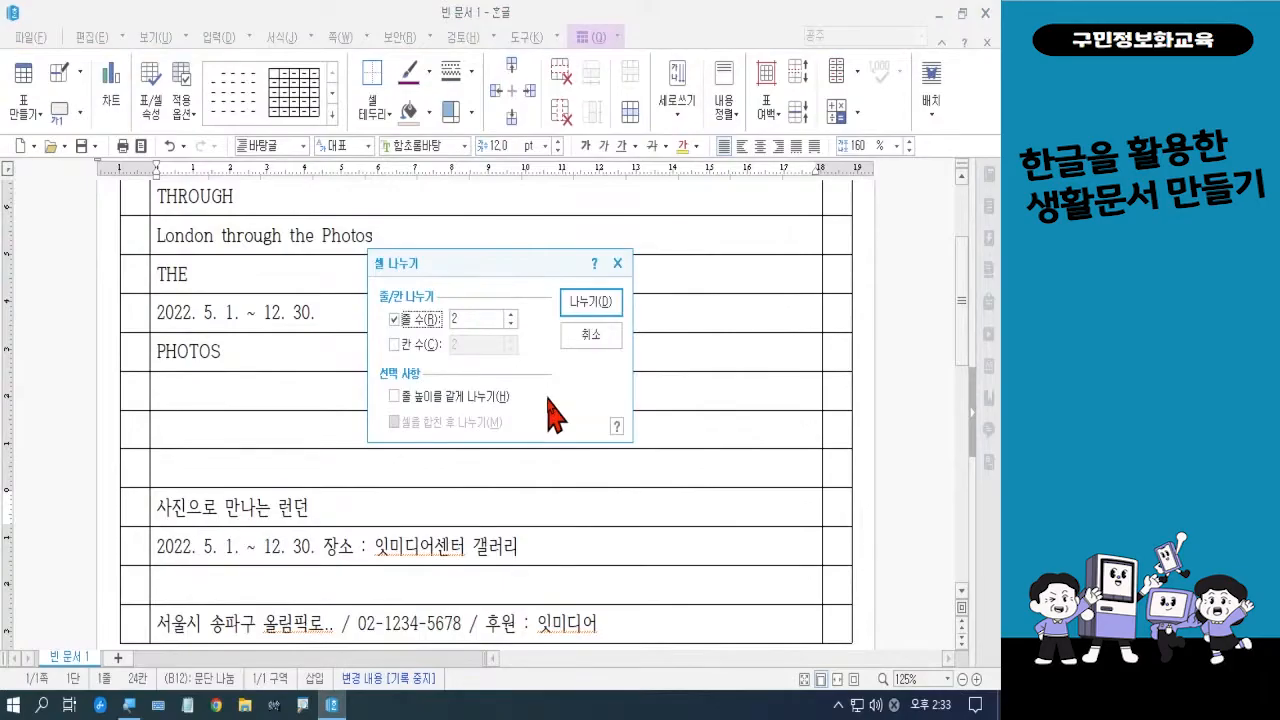
{"action": "left_click", "coordinate": [394, 320]}
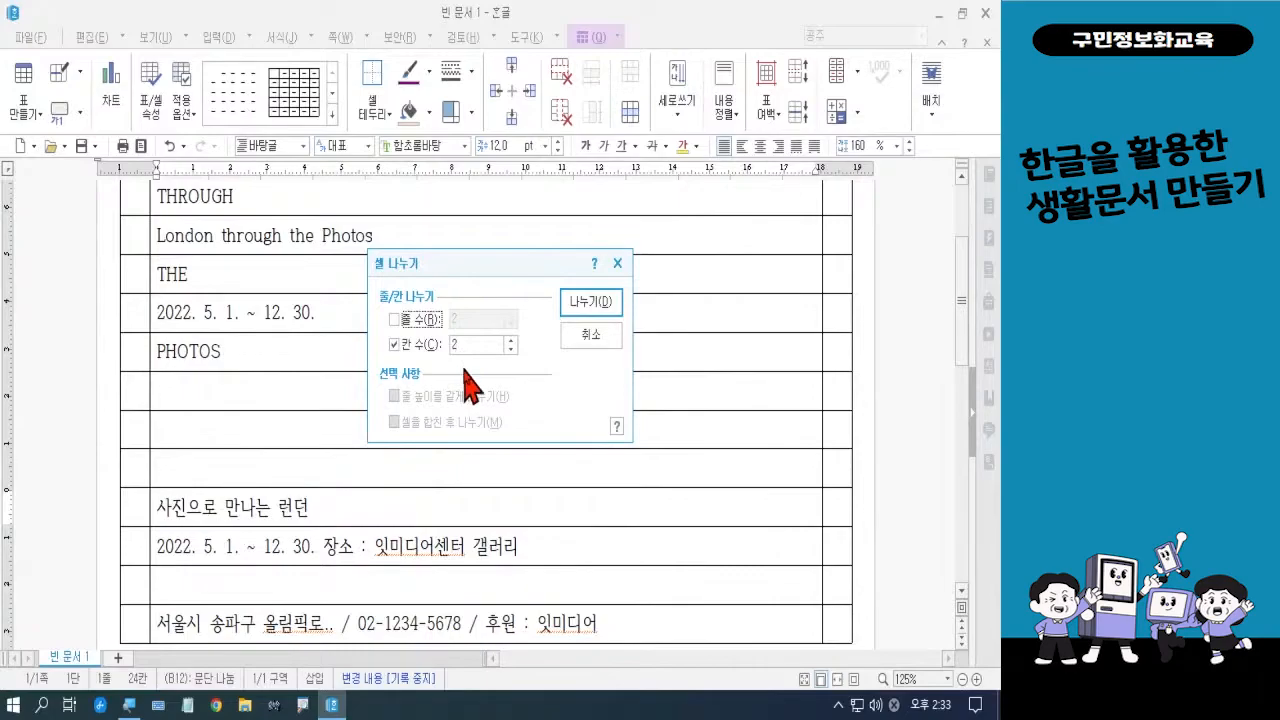
{"action": "left_click", "coordinate": [576, 302]}
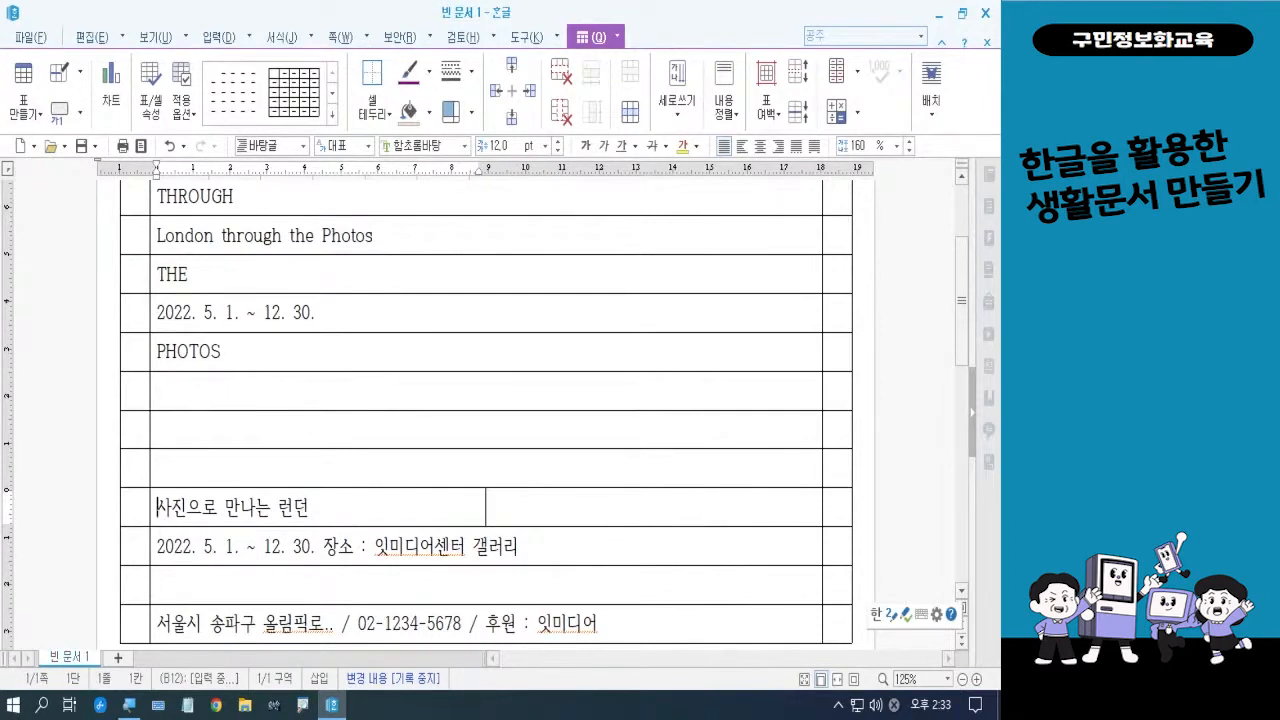
{"action": "key", "text": "ctrl+2"}
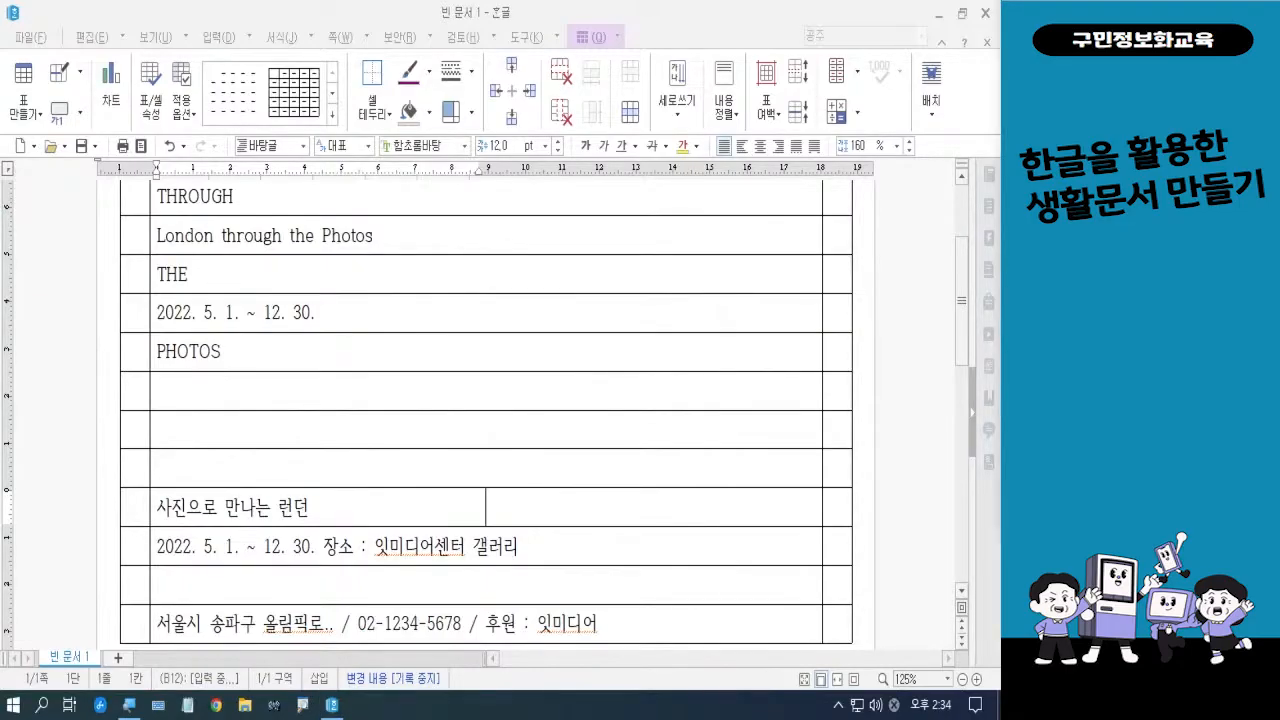
- Set the font size of the four cells containing LONDON, THROUGH, THE and PHOTOS to 75 pt
{"action": "left_click", "coordinate": [243, 463]}
{"action": "scroll", "coordinate": [263, 440], "scroll_direction": "up", "scroll_amount": 3}
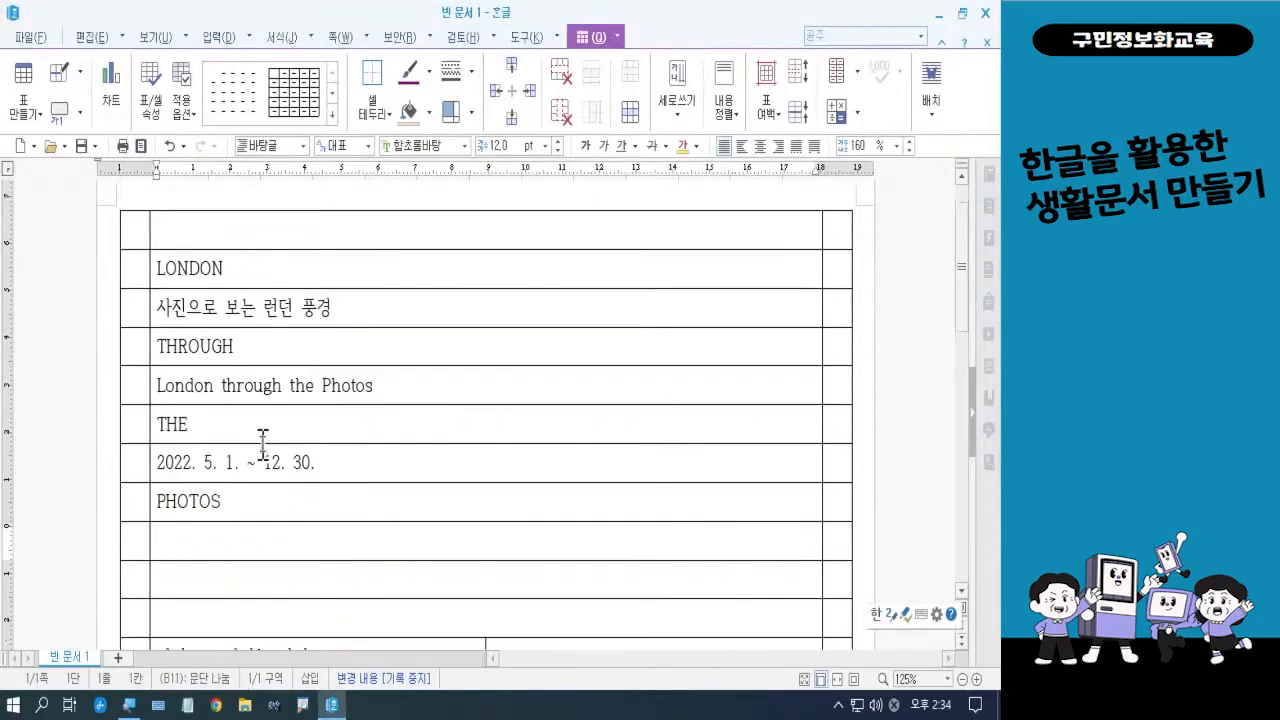
{"action": "left_click", "coordinate": [252, 266]}
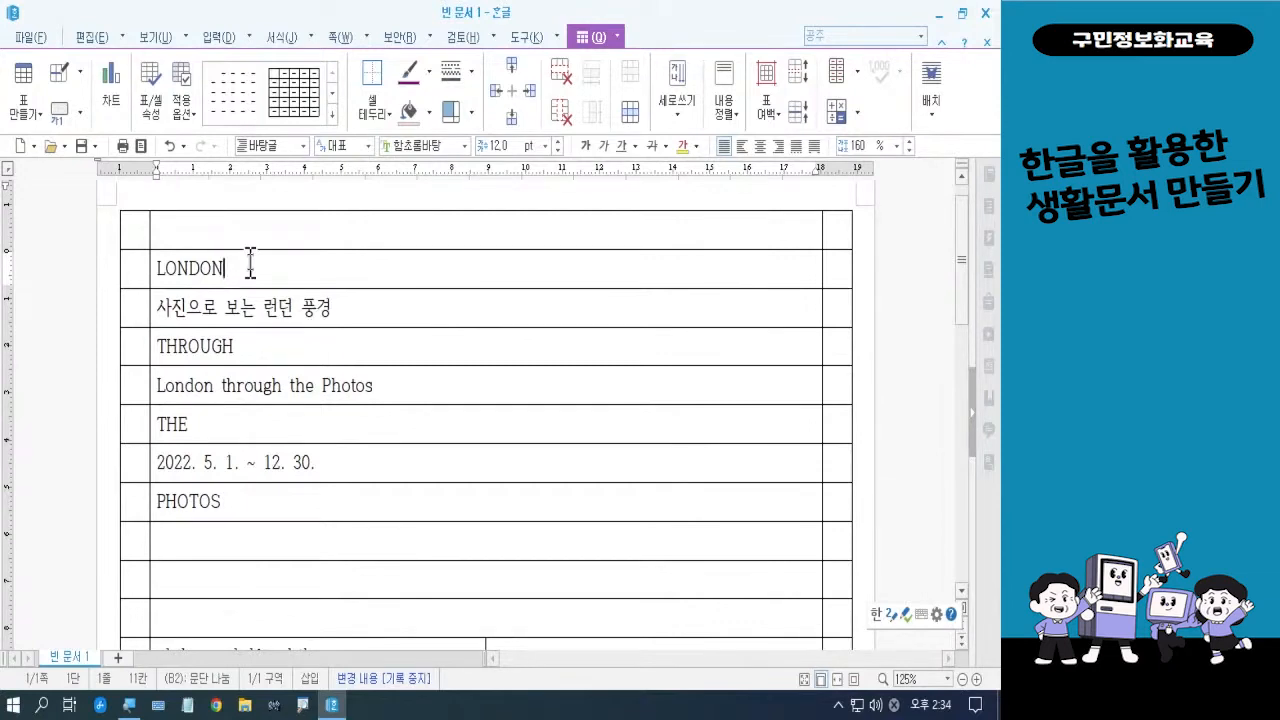
{"action": "key", "text": "F5"}
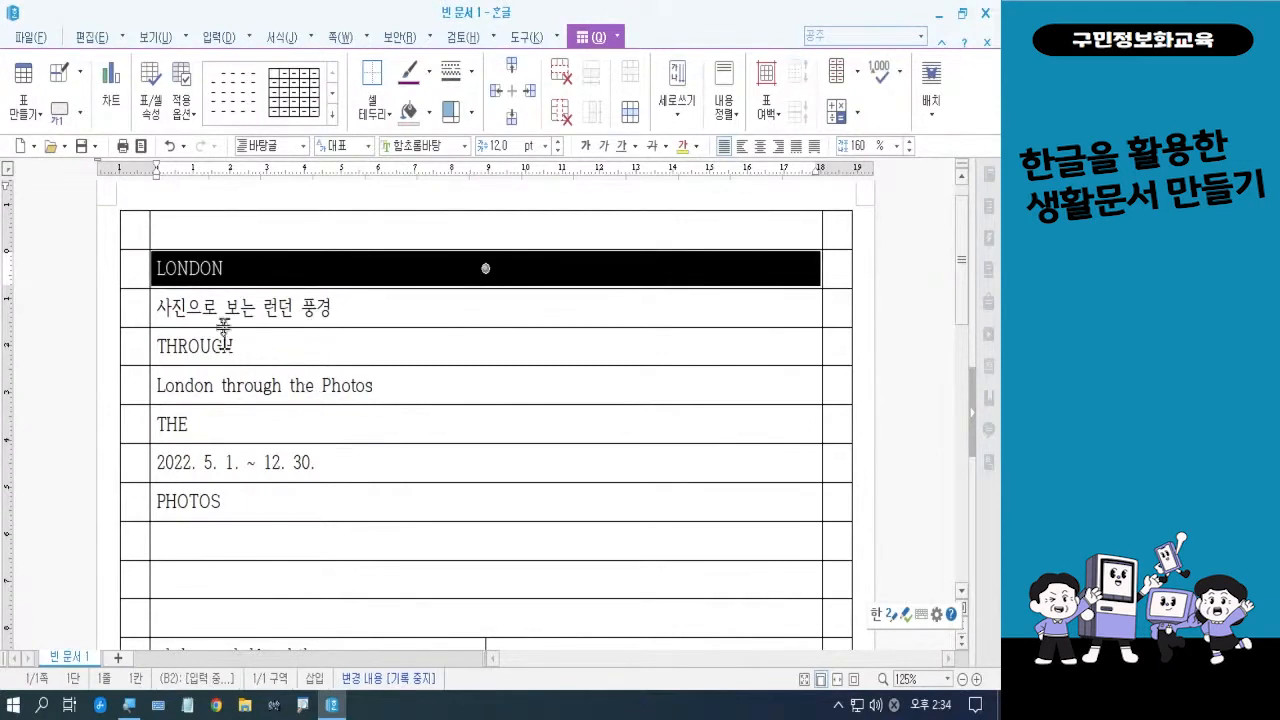
{"action": "left_click", "coordinate": [289, 346], "text": "ctrl"}
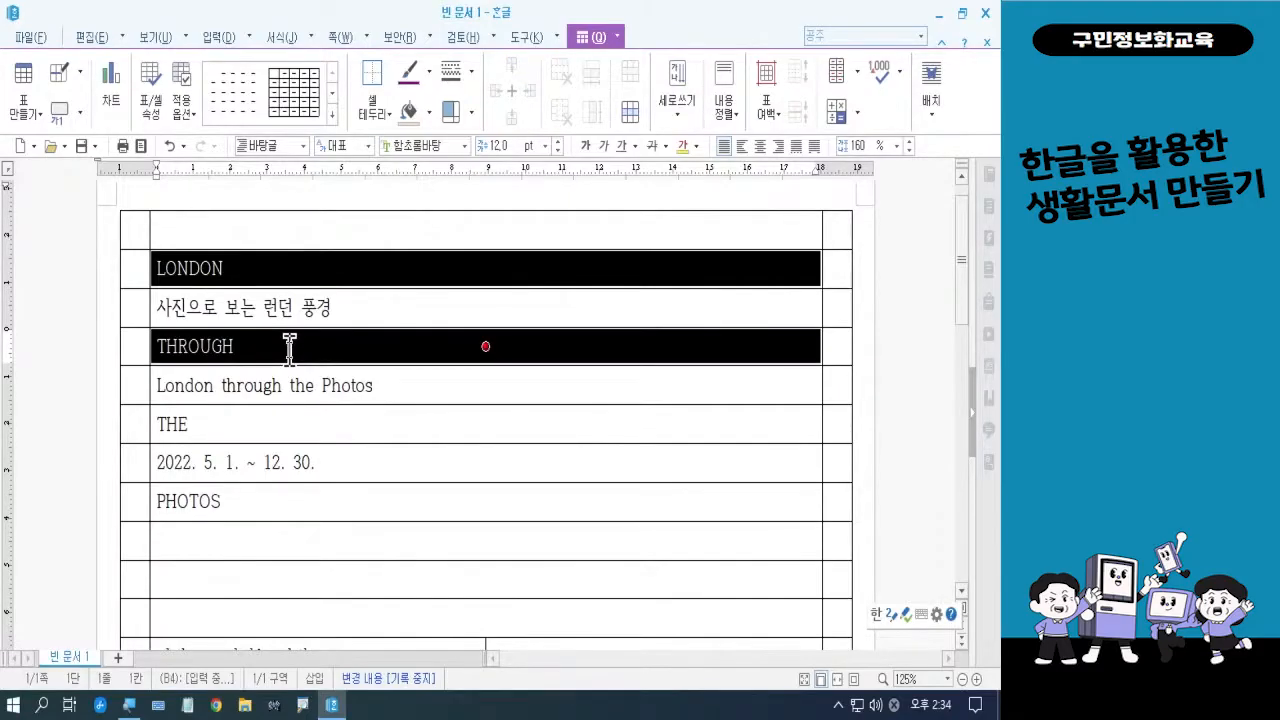
{"action": "left_click", "coordinate": [245, 426], "text": "ctrl"}
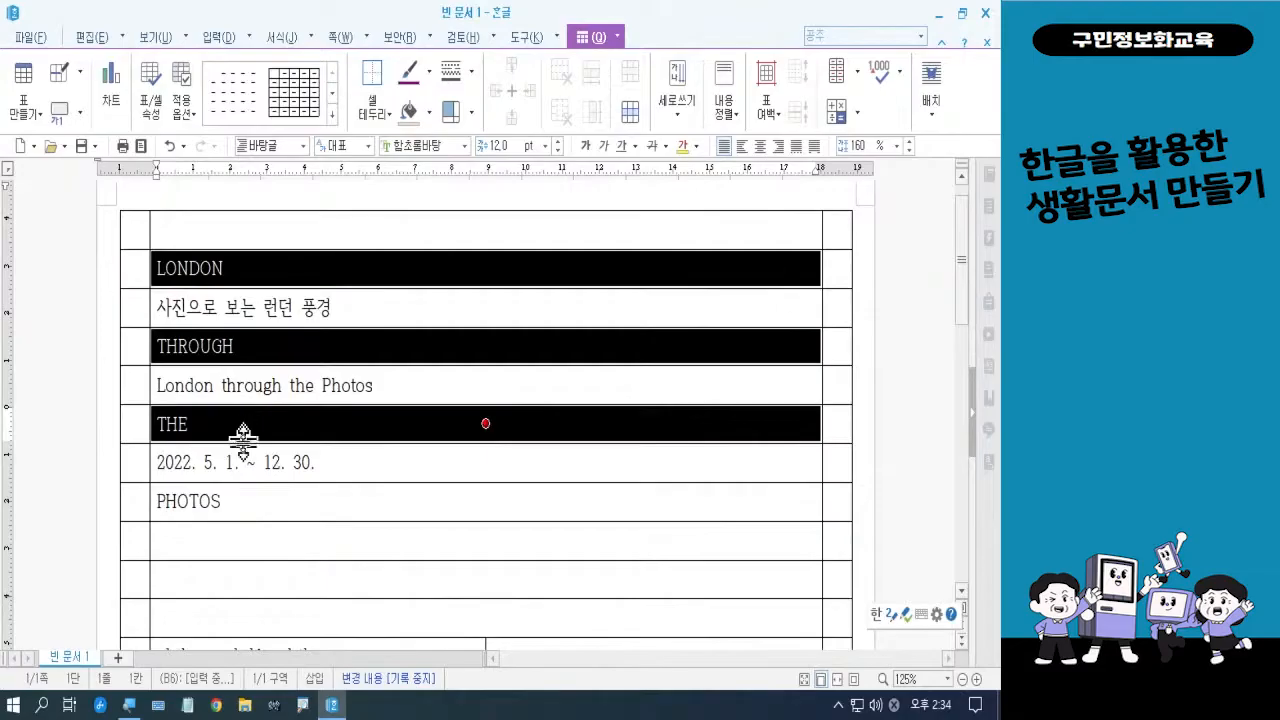
{"action": "left_click", "coordinate": [248, 506], "text": "ctrl"}
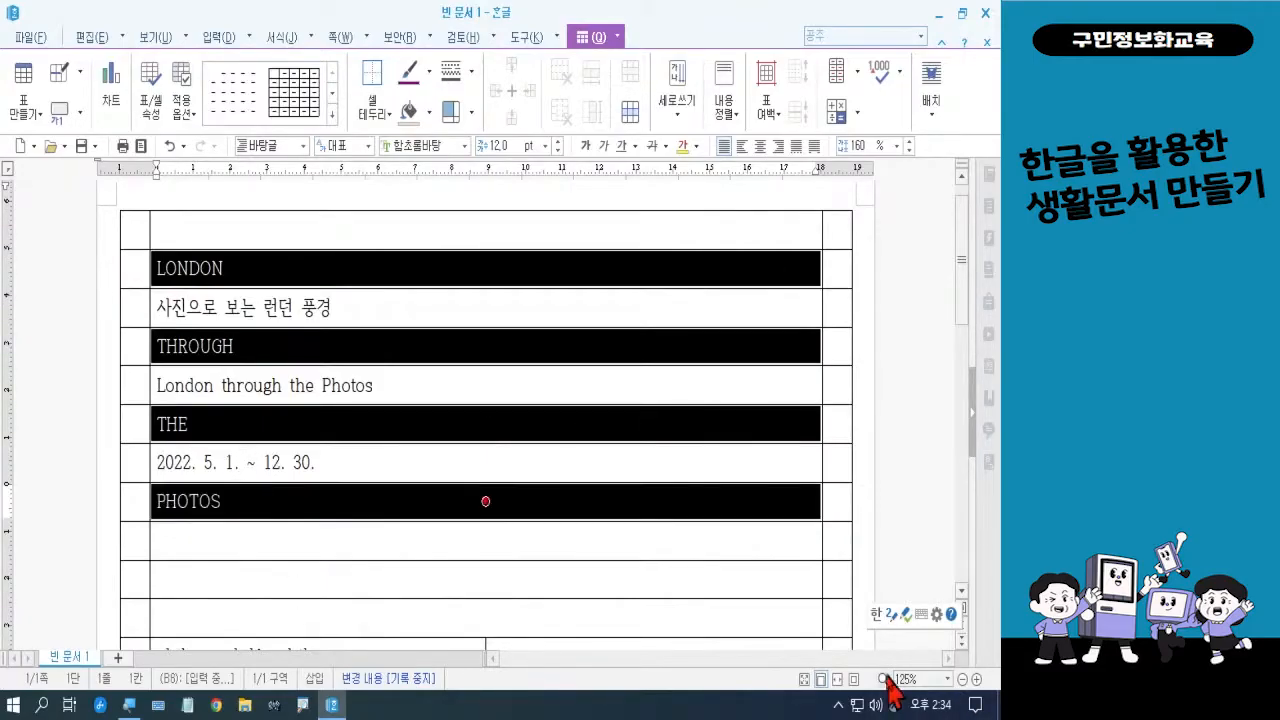
{"action": "key", "text": "c"}
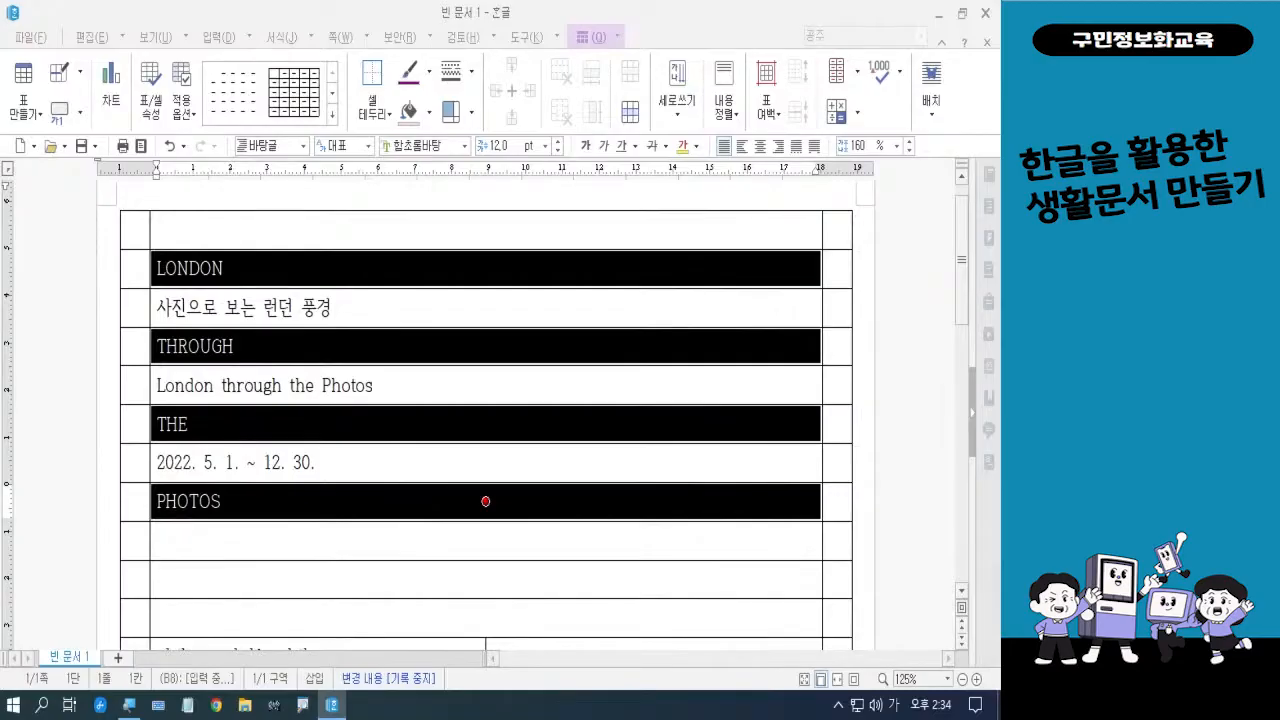
{"action": "key", "text": "Hangul"}
{"action": "key", "text": "Hangul"}
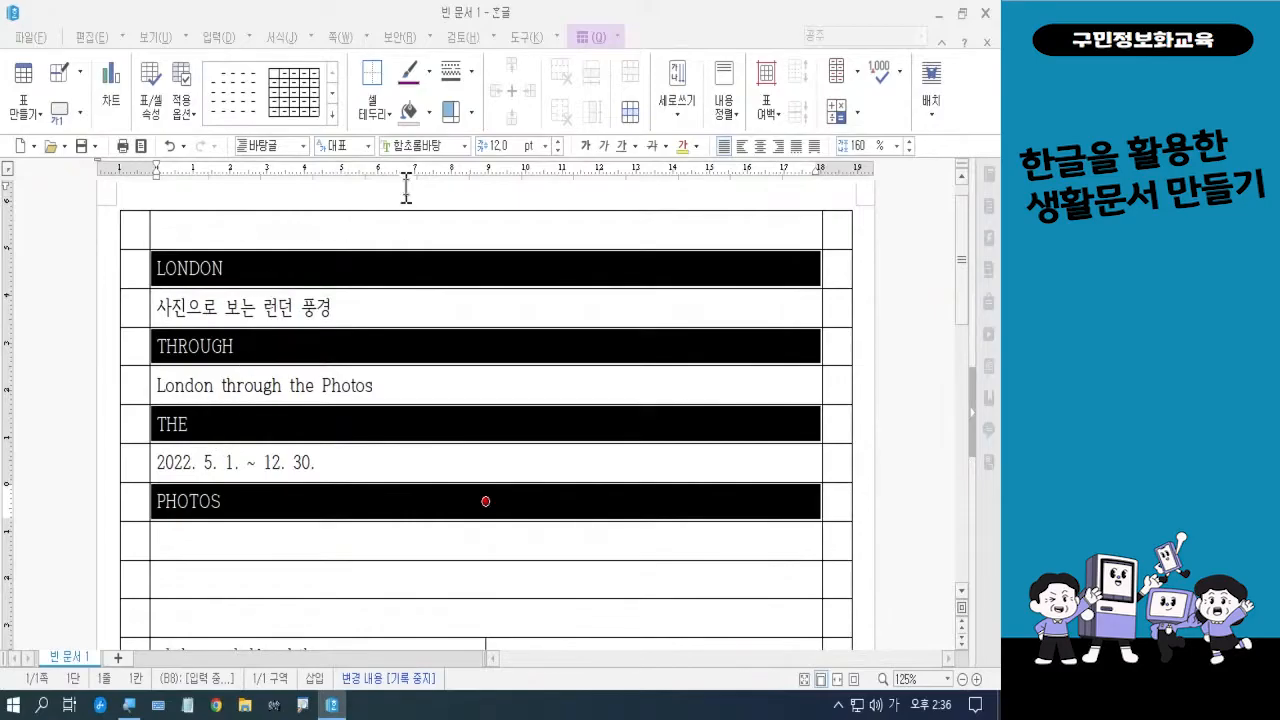
{"action": "left_click", "coordinate": [512, 145]}
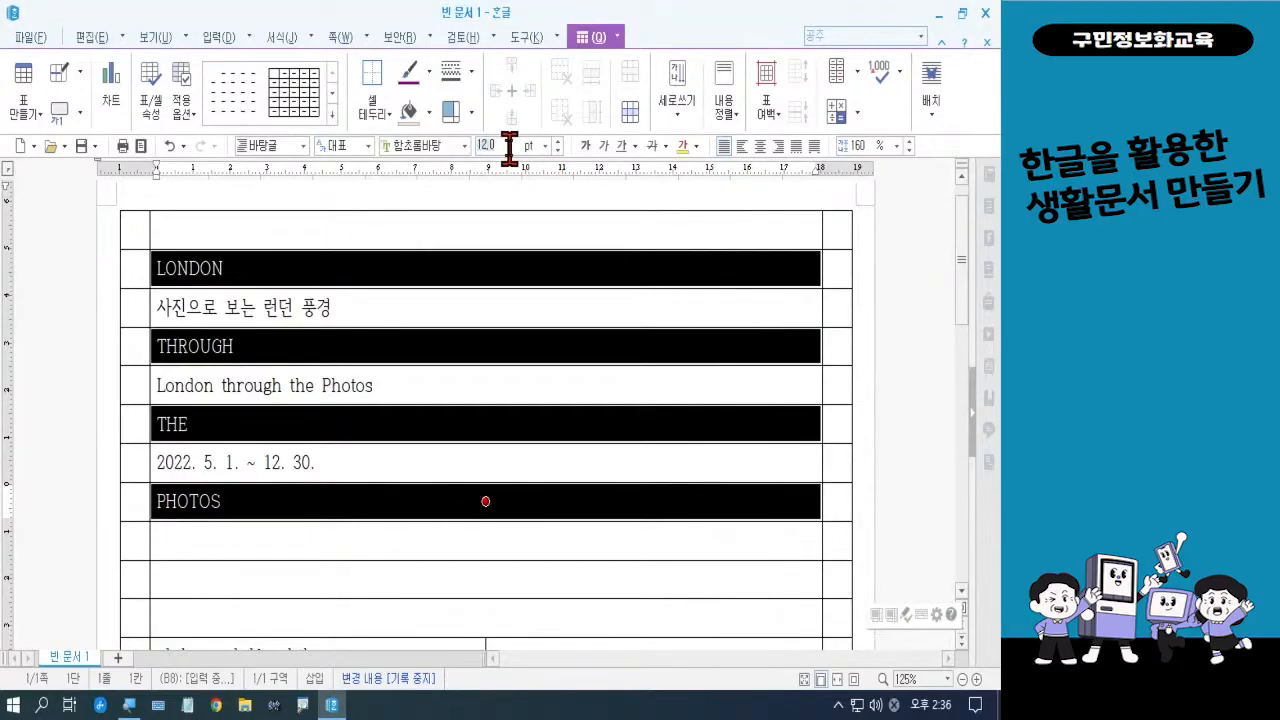
{"action": "type", "text": "79"}
{"action": "key", "text": "Return"}
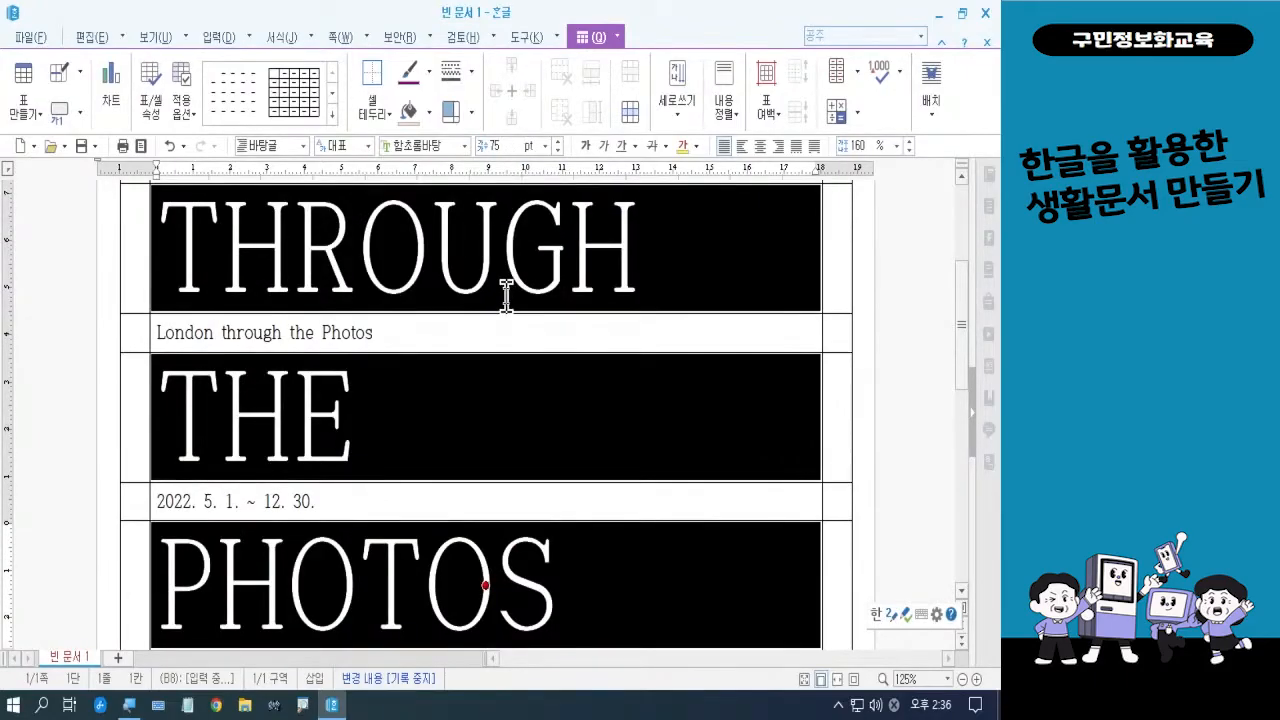
- Change the font of the four selected English title cells to 휴먼둥근헤드라인 and make their text italic
{"action": "left_click", "coordinate": [464, 146]}
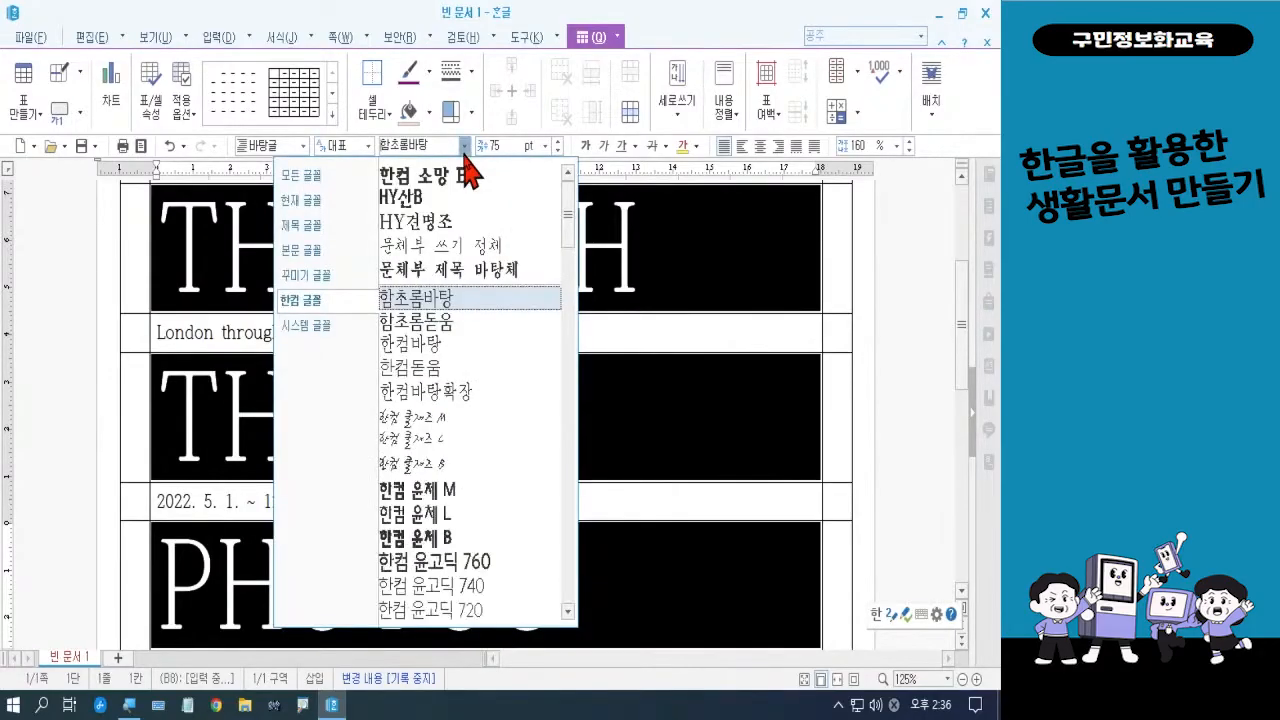
{"action": "left_click_drag", "start_coordinate": [566, 234], "coordinate": [570, 372]}
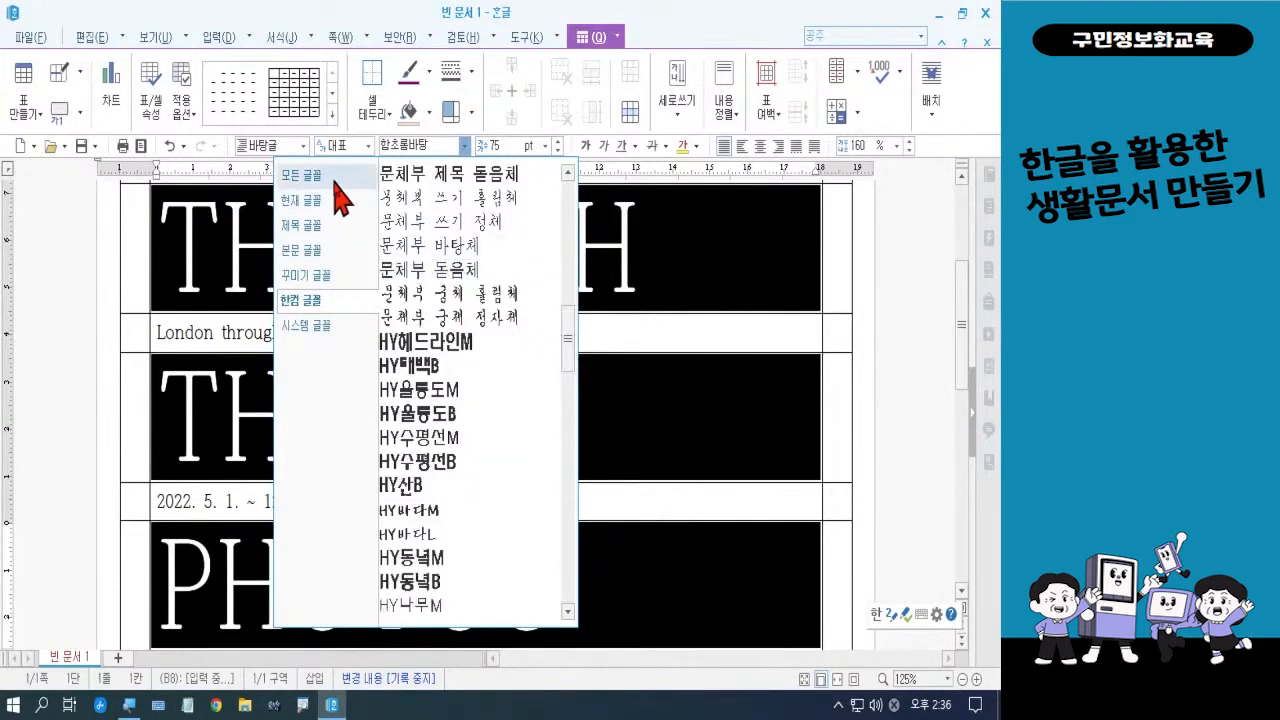
{"action": "left_click", "coordinate": [330, 176]}
{"action": "left_click_drag", "start_coordinate": [568, 312], "coordinate": [569, 342]}
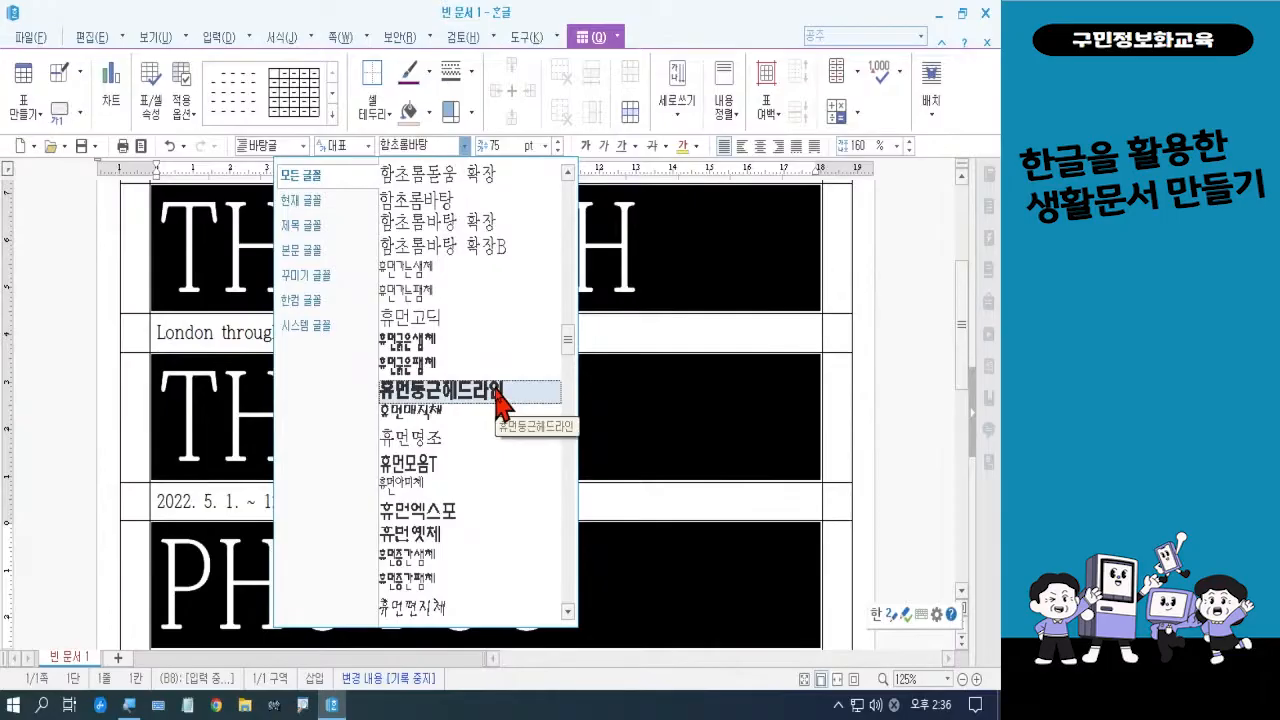
{"action": "left_click", "coordinate": [495, 388]}
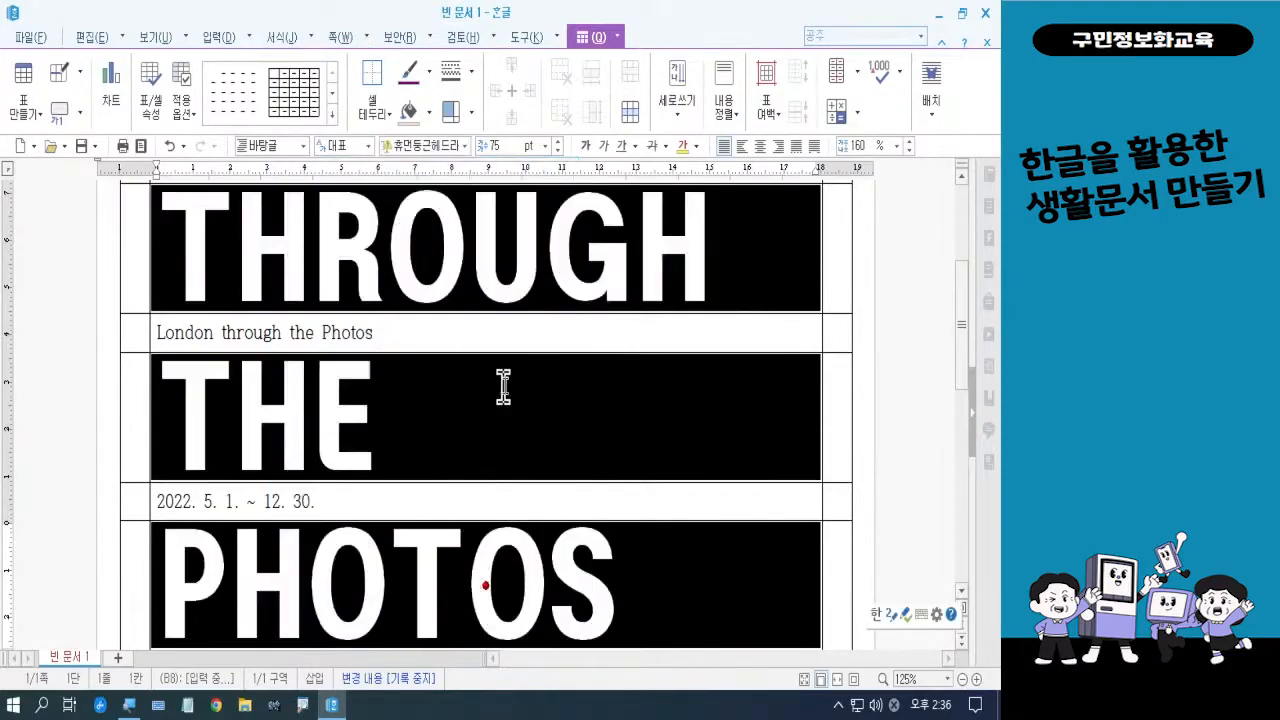
{"action": "left_click", "coordinate": [604, 147]}
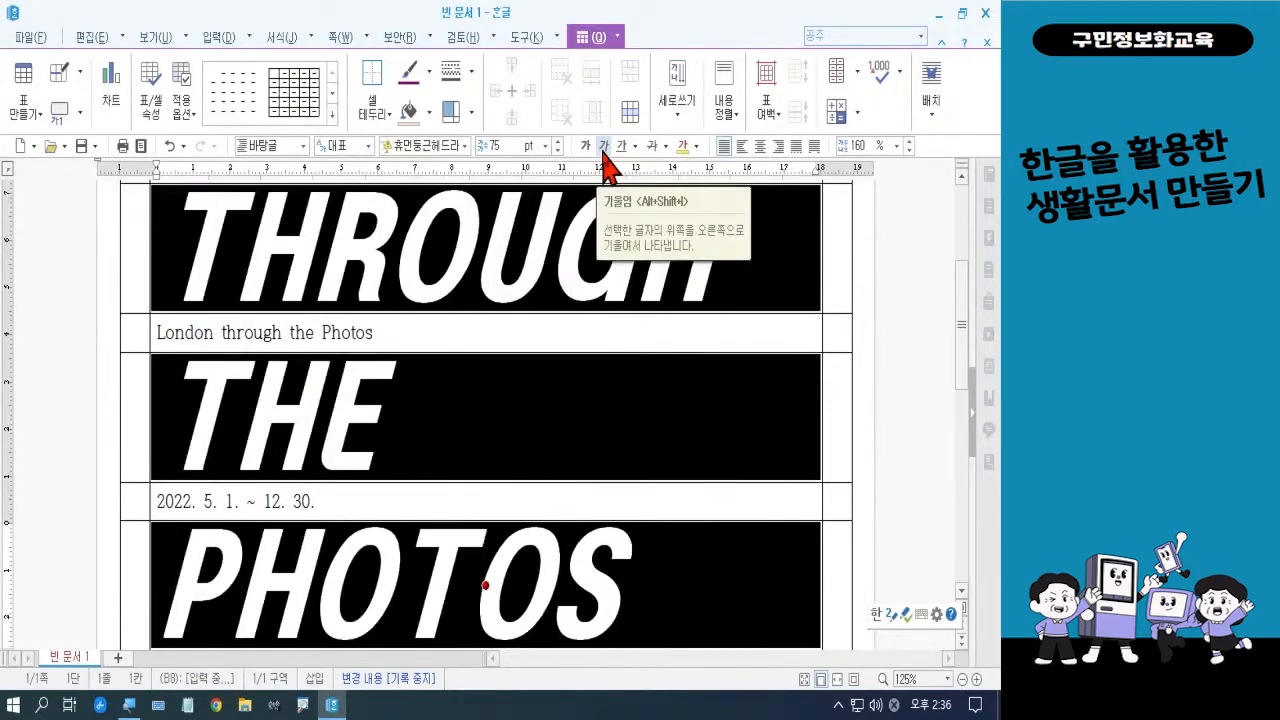
- Give the four title cells paragraph margins of 3 pt left and 20 pt right with distributed alignment (배분 정렬)
{"action": "right_click", "coordinate": [491, 247]}
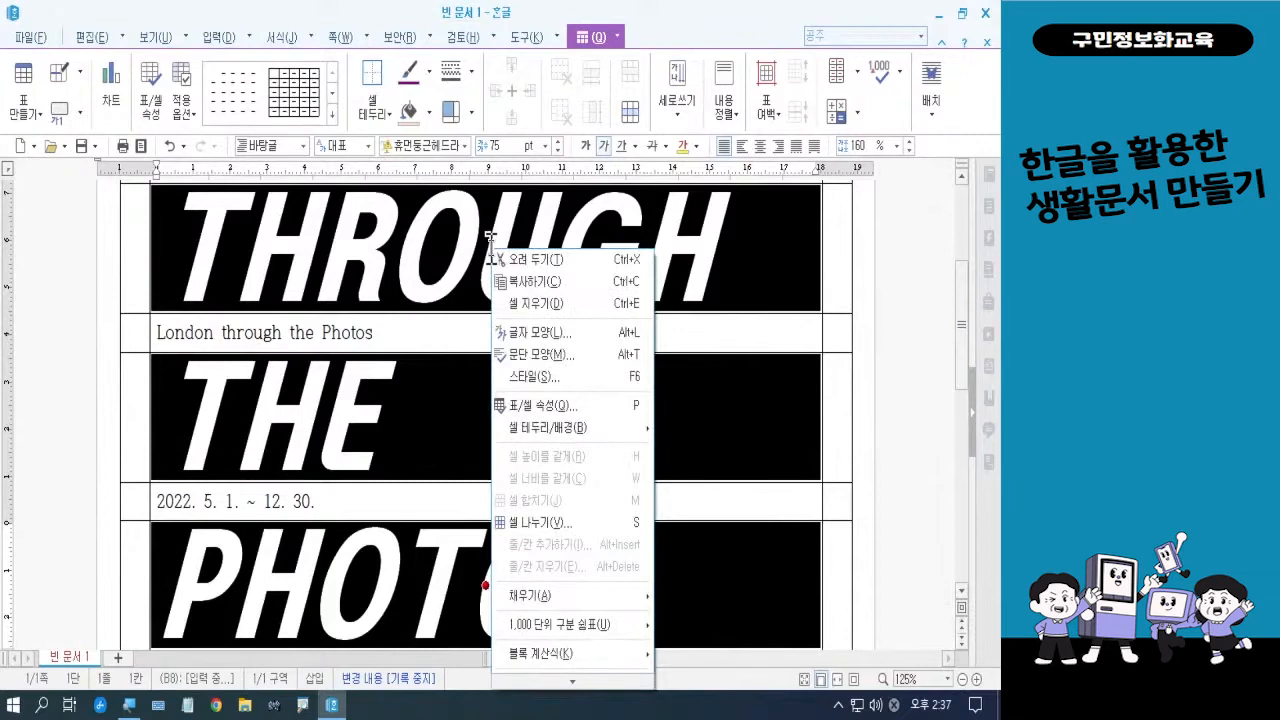
{"action": "left_click", "coordinate": [530, 356]}
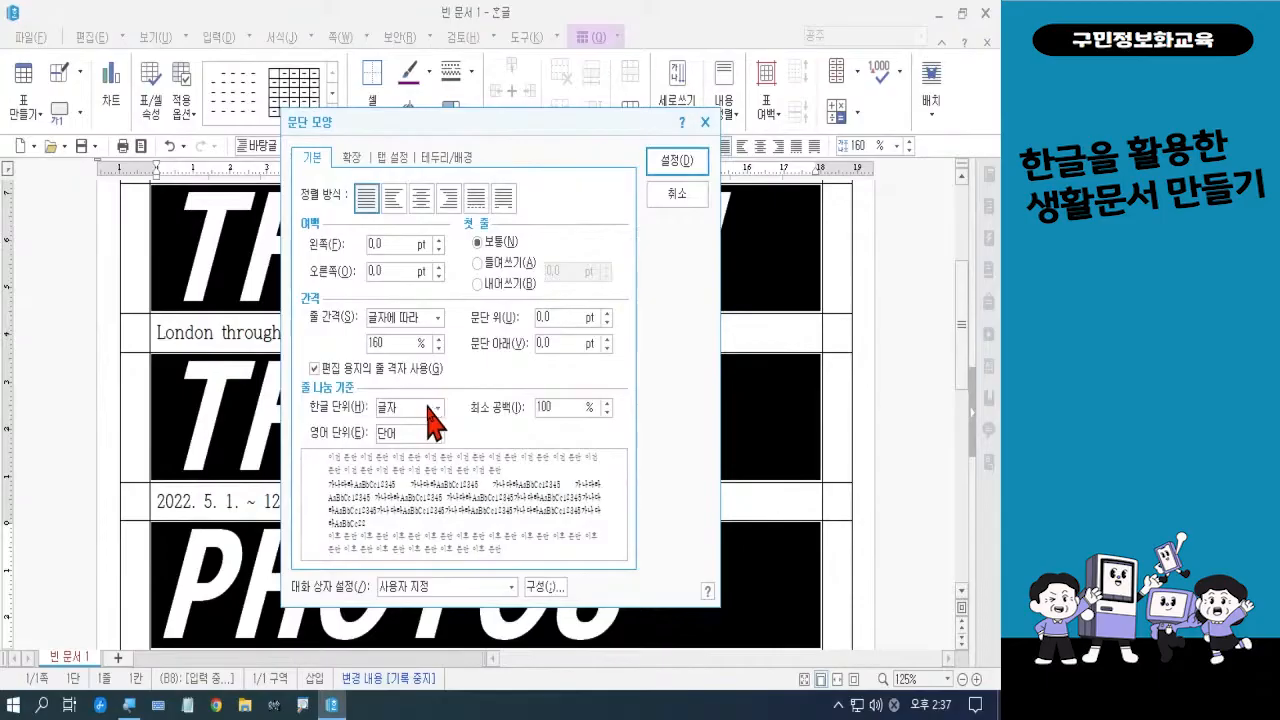
{"action": "double_click", "coordinate": [373, 244]}
{"action": "type", "text": "3"}
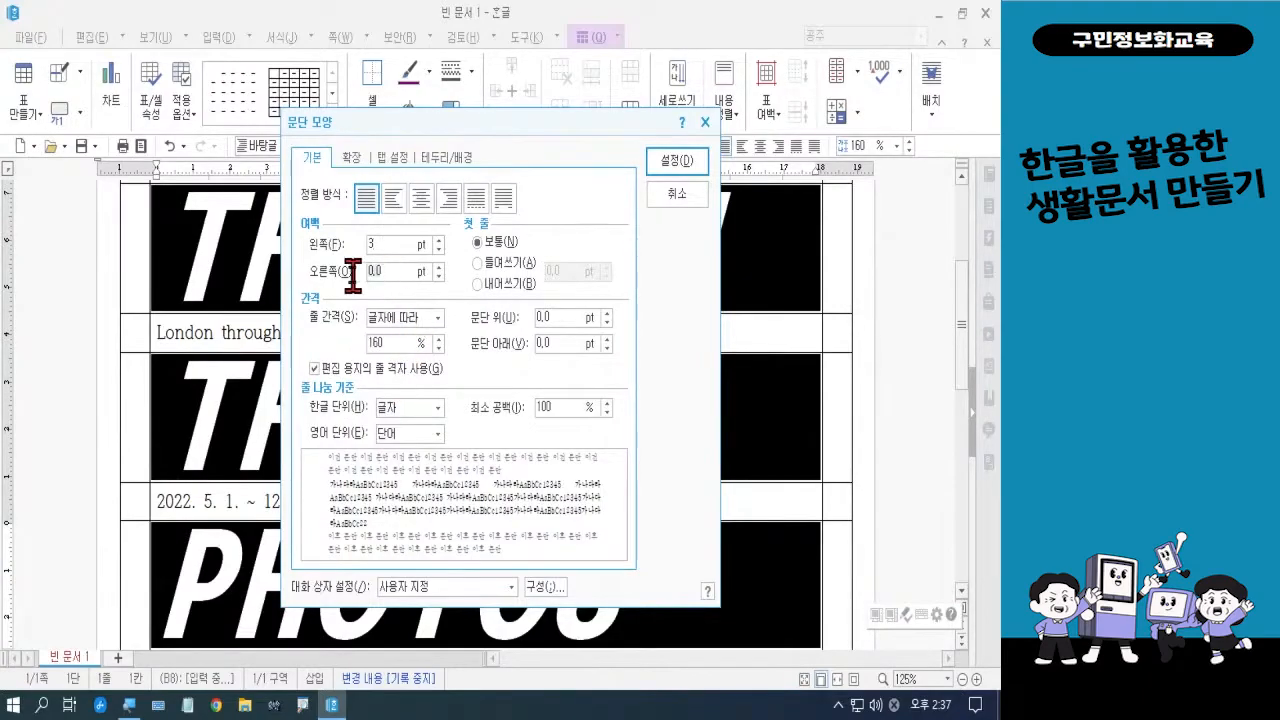
{"action": "key", "text": "Tab"}
{"action": "type", "text": "20"}
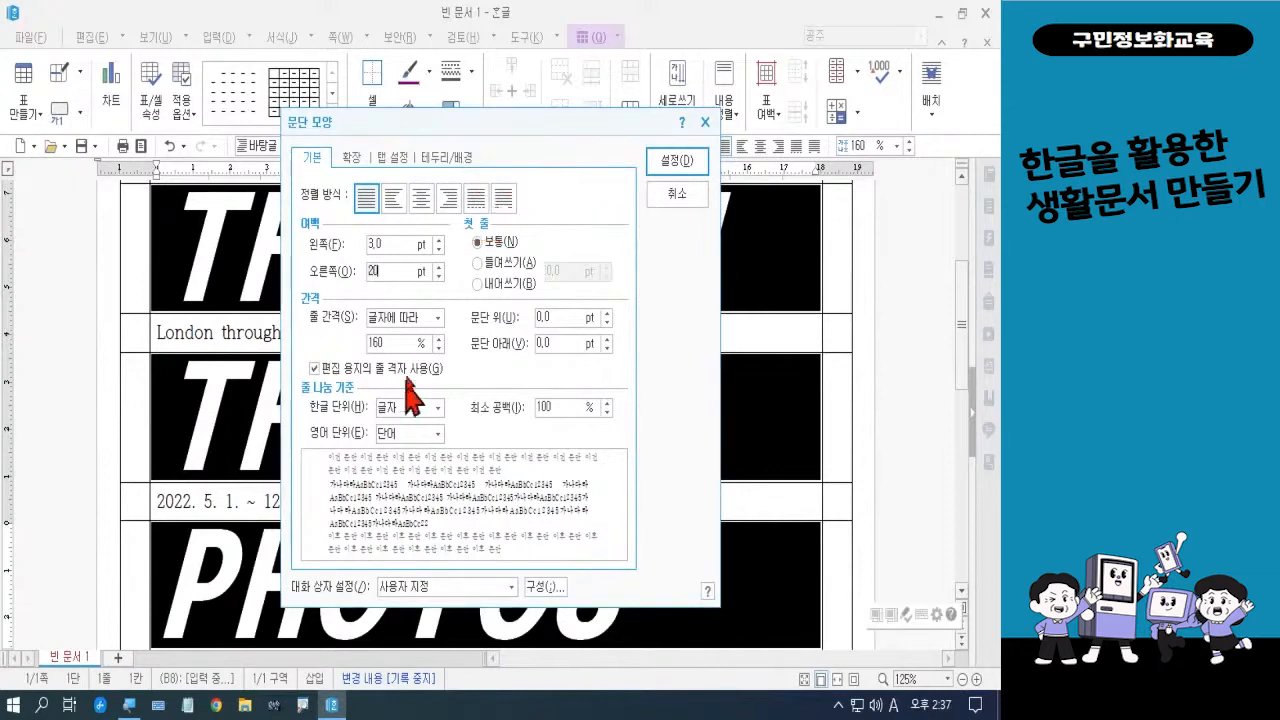
{"action": "left_click", "coordinate": [477, 198]}
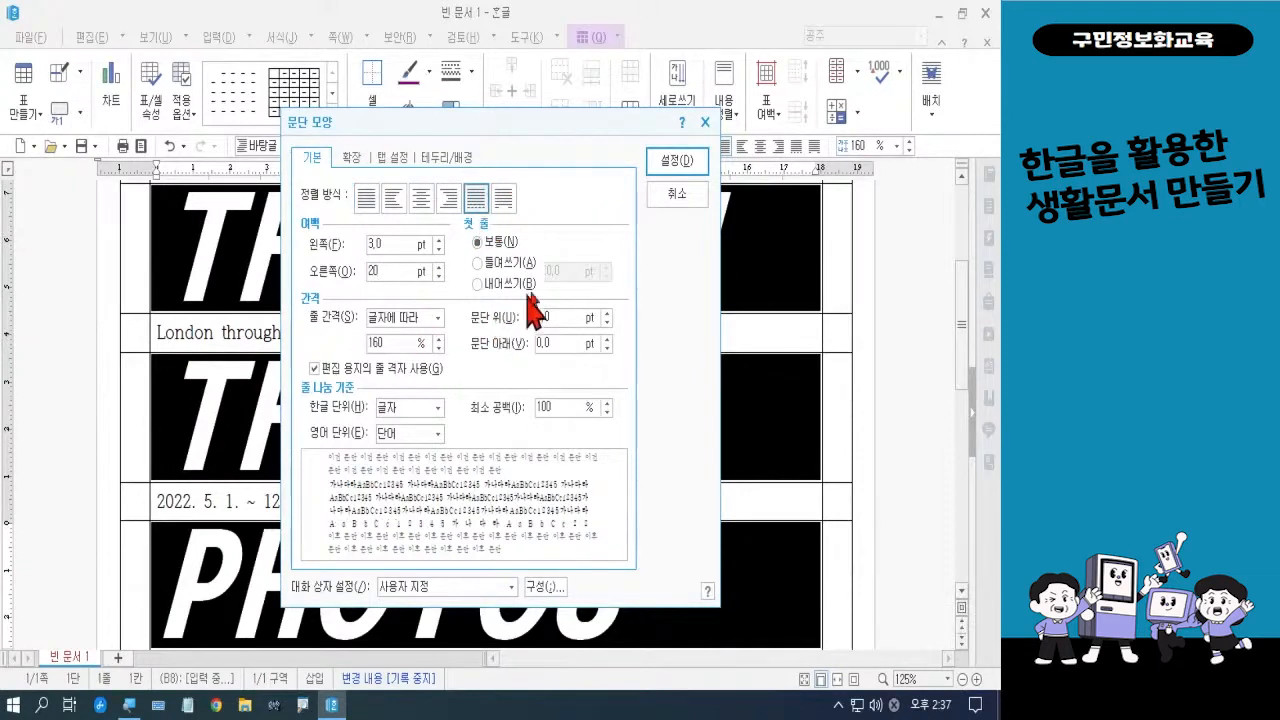
{"action": "left_click", "coordinate": [677, 163]}
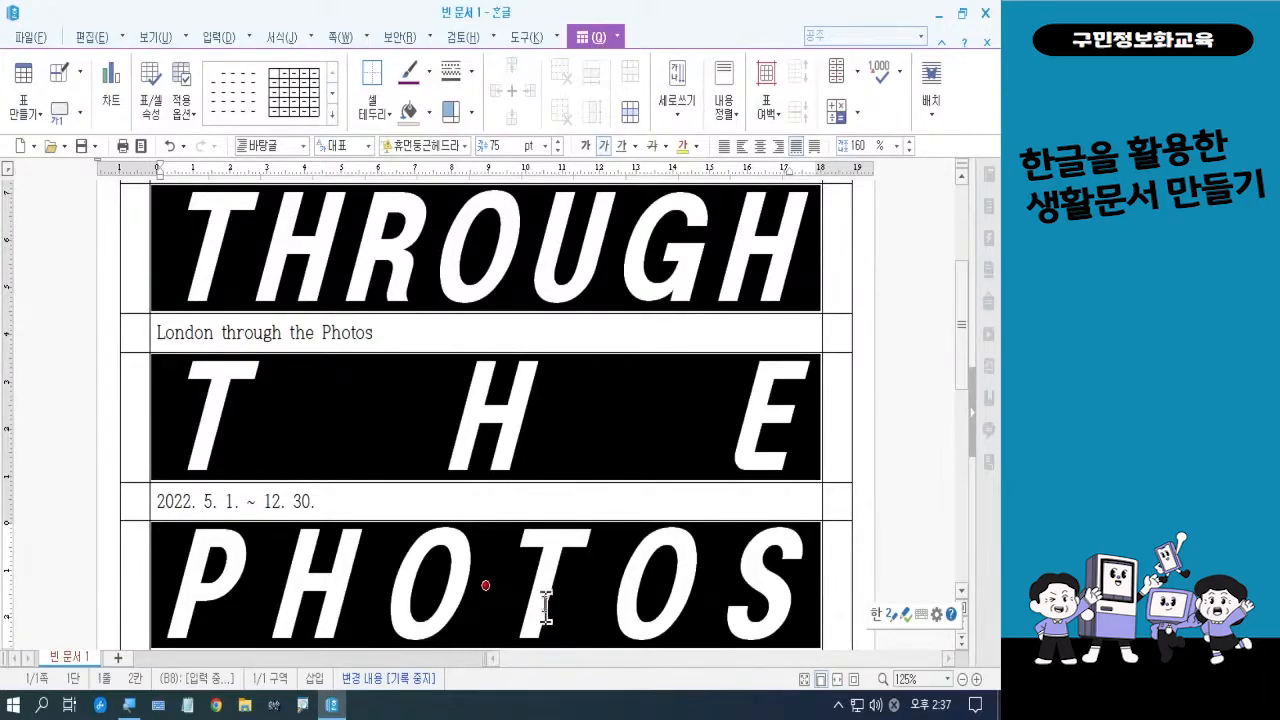
{"action": "key", "text": "Escape"}
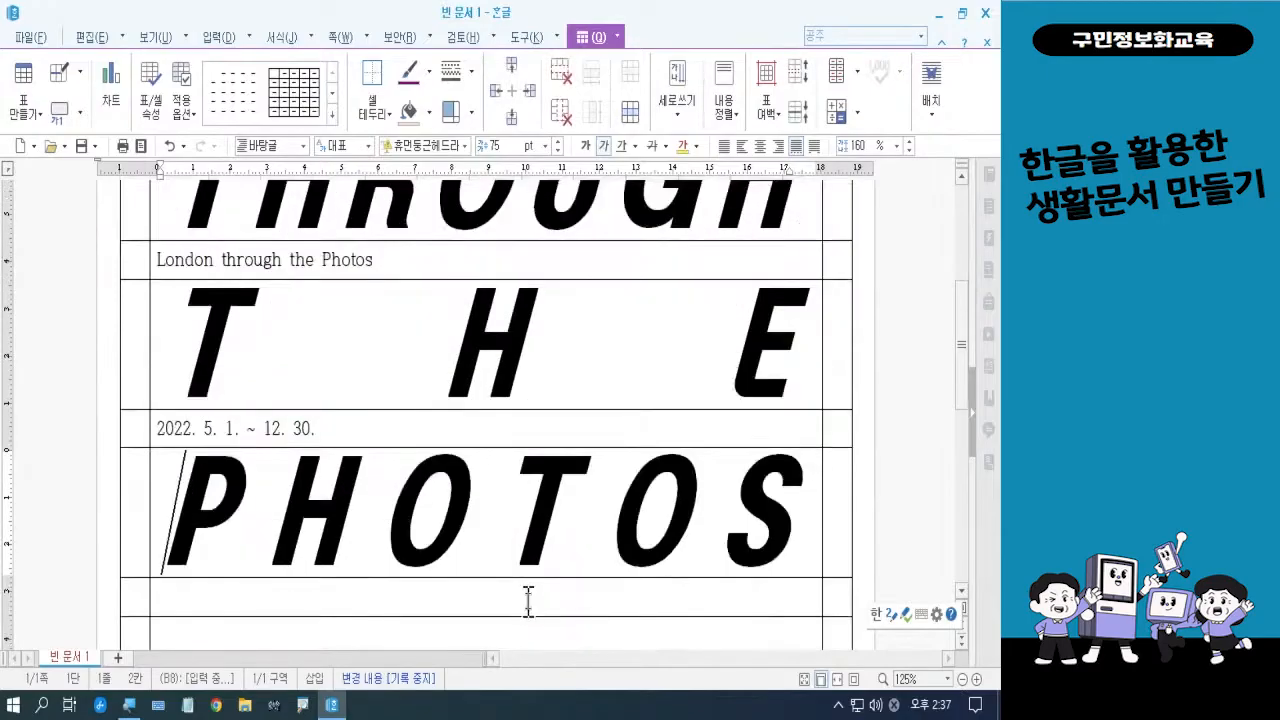
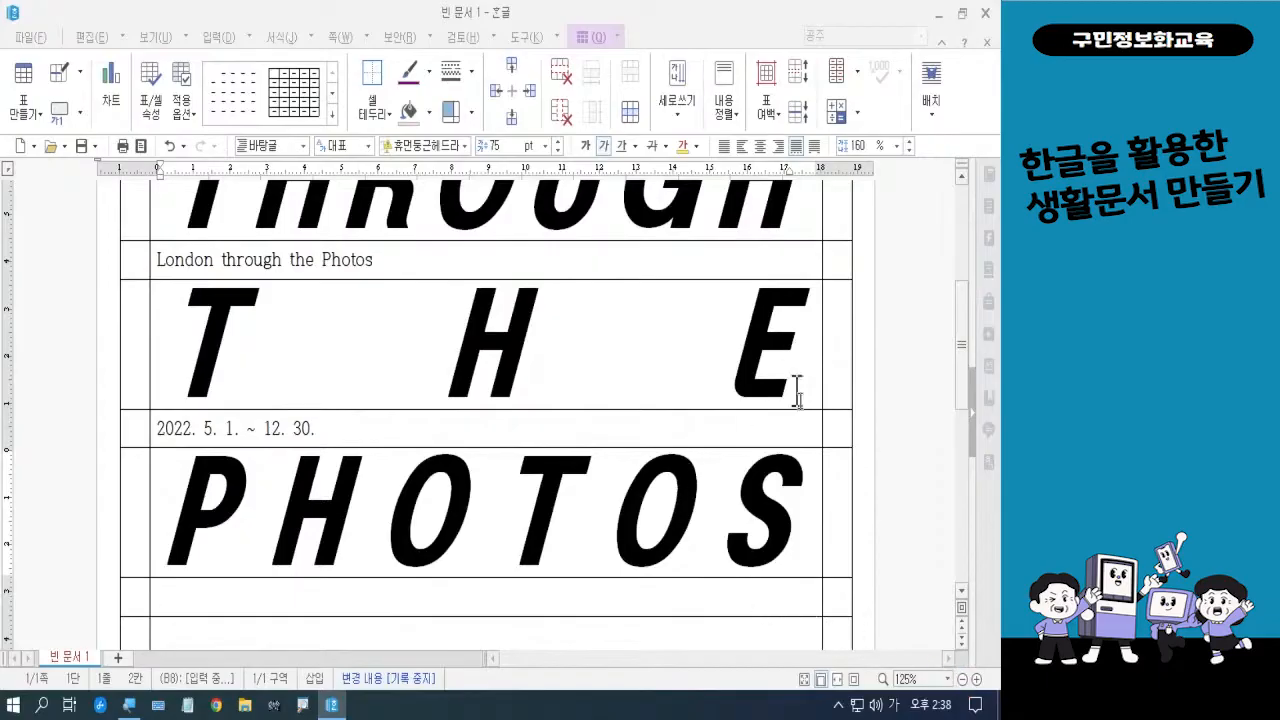
- Zoom the document view out to 90% to see more of the formatted title rows
{"action": "left_click", "coordinate": [976, 679]}
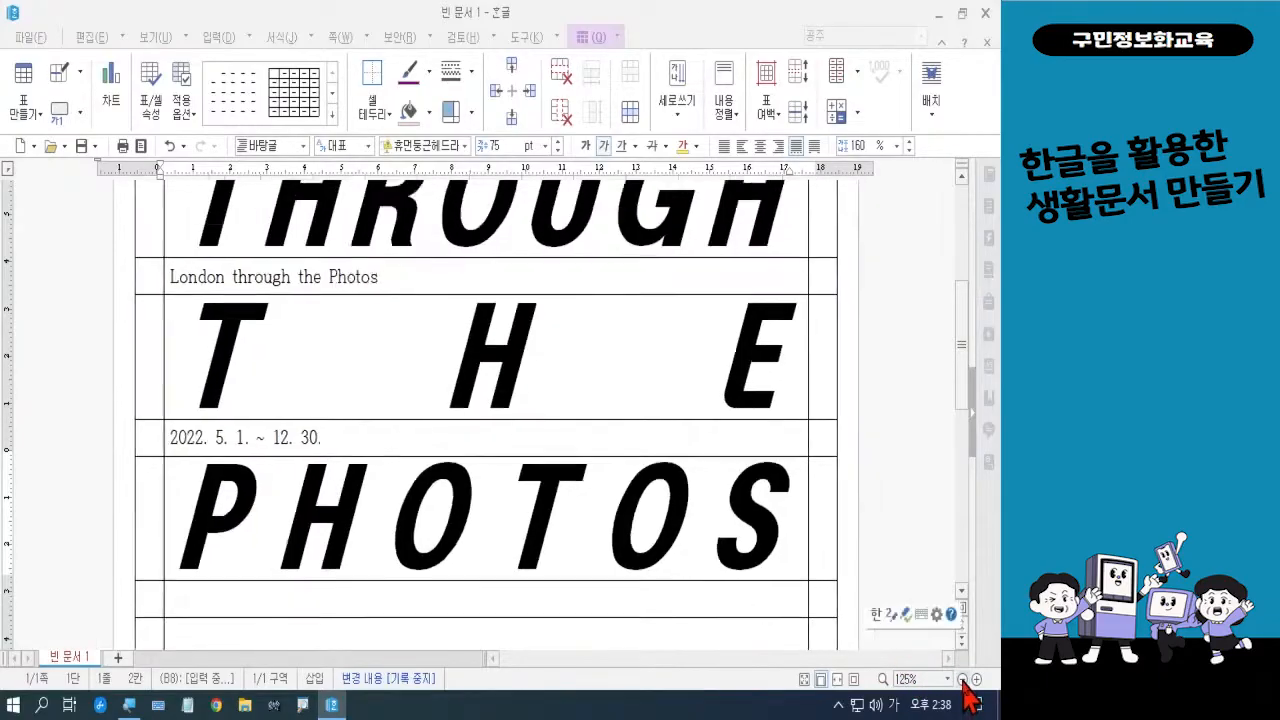
{"action": "left_click", "coordinate": [962, 680]}
{"action": "left_click", "coordinate": [962, 680]}
{"action": "left_click", "coordinate": [962, 680]}
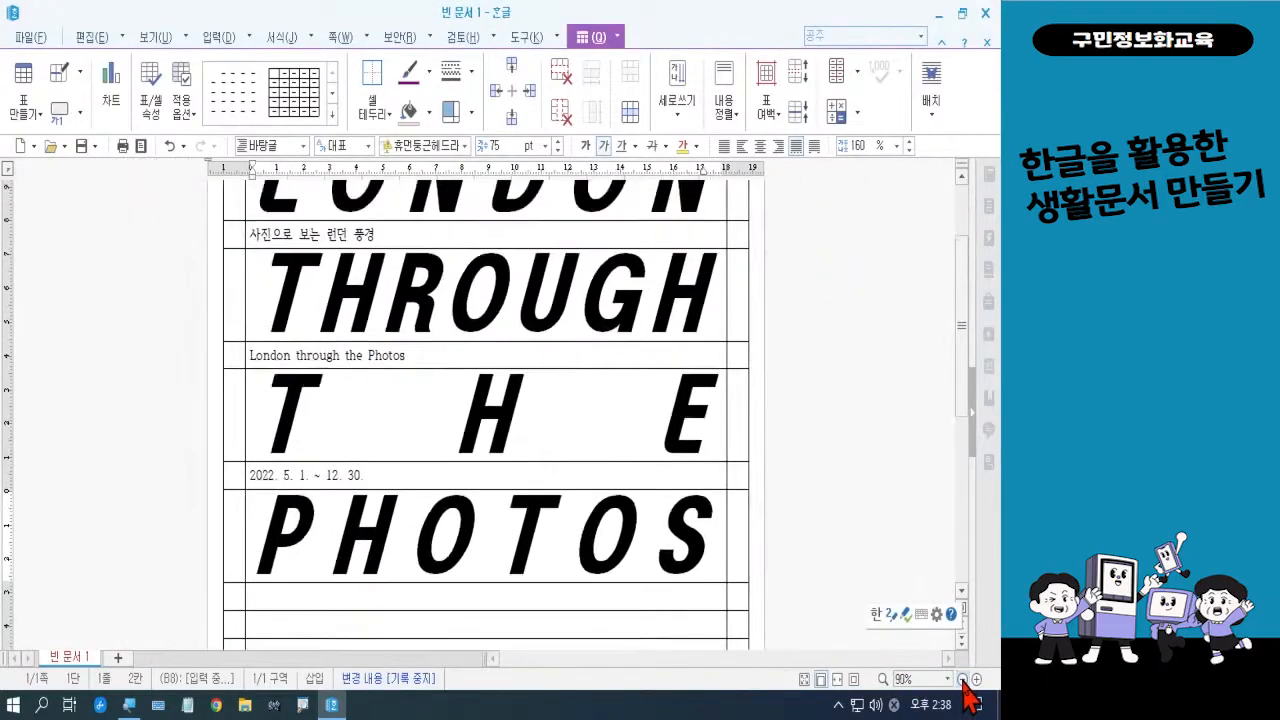
- Set the font size of the three cells 사진으로 보는 런던 풍경, London through the Photos and 2022. 5. 1. ~ 12. 30. to 28 pt
{"action": "left_click", "coordinate": [962, 680]}
{"action": "left_click_drag", "start_coordinate": [963, 371], "coordinate": [963, 322]}
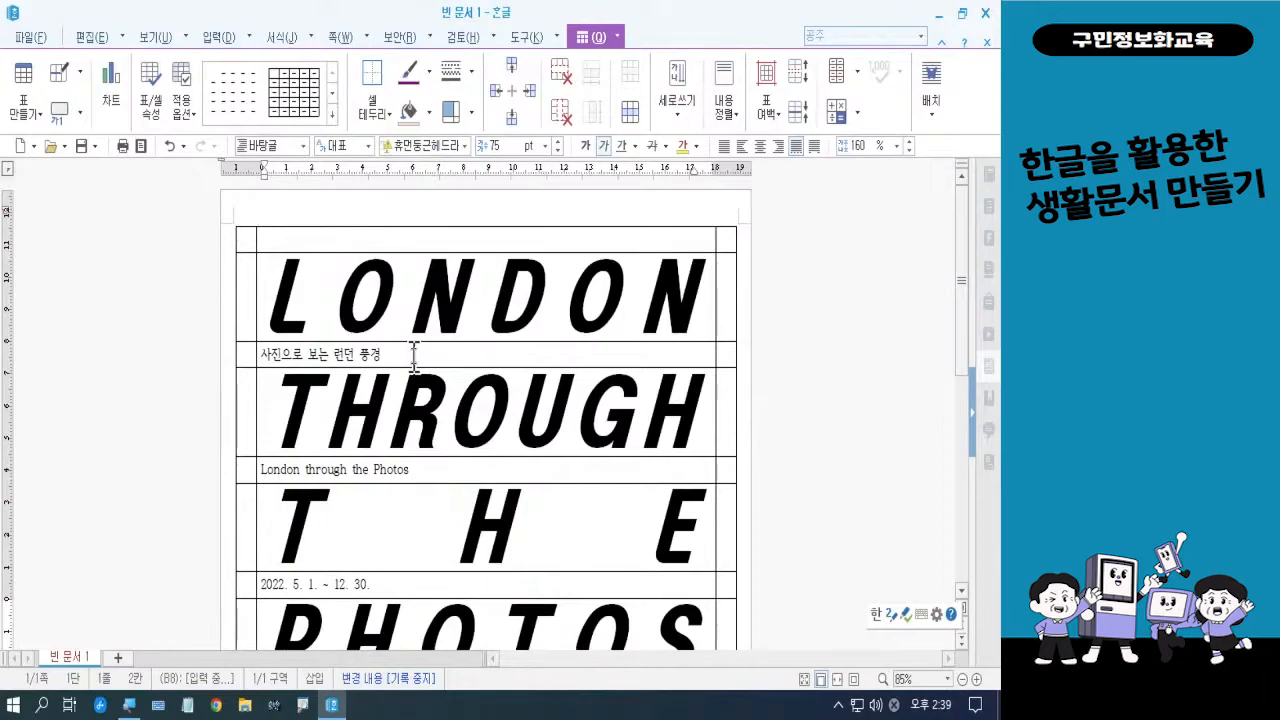
{"action": "left_click", "coordinate": [413, 355]}
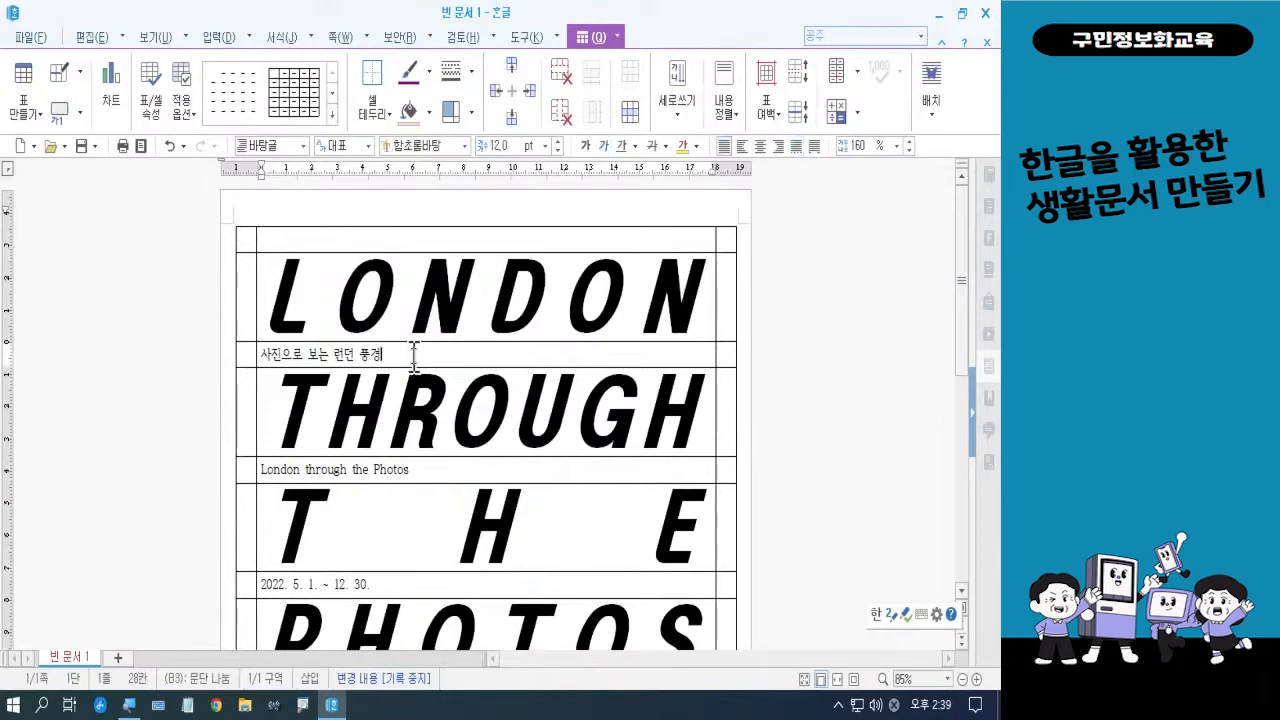
{"action": "type", "text": "."}
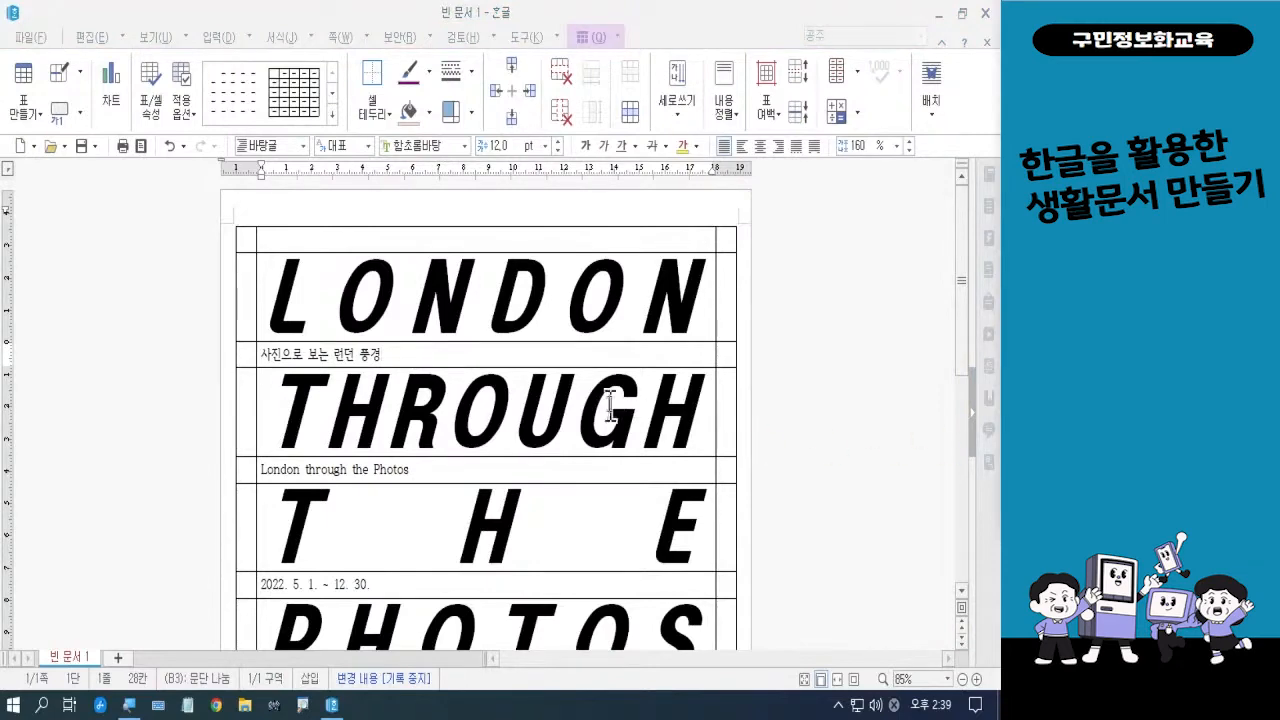
{"action": "left_click", "coordinate": [507, 357]}
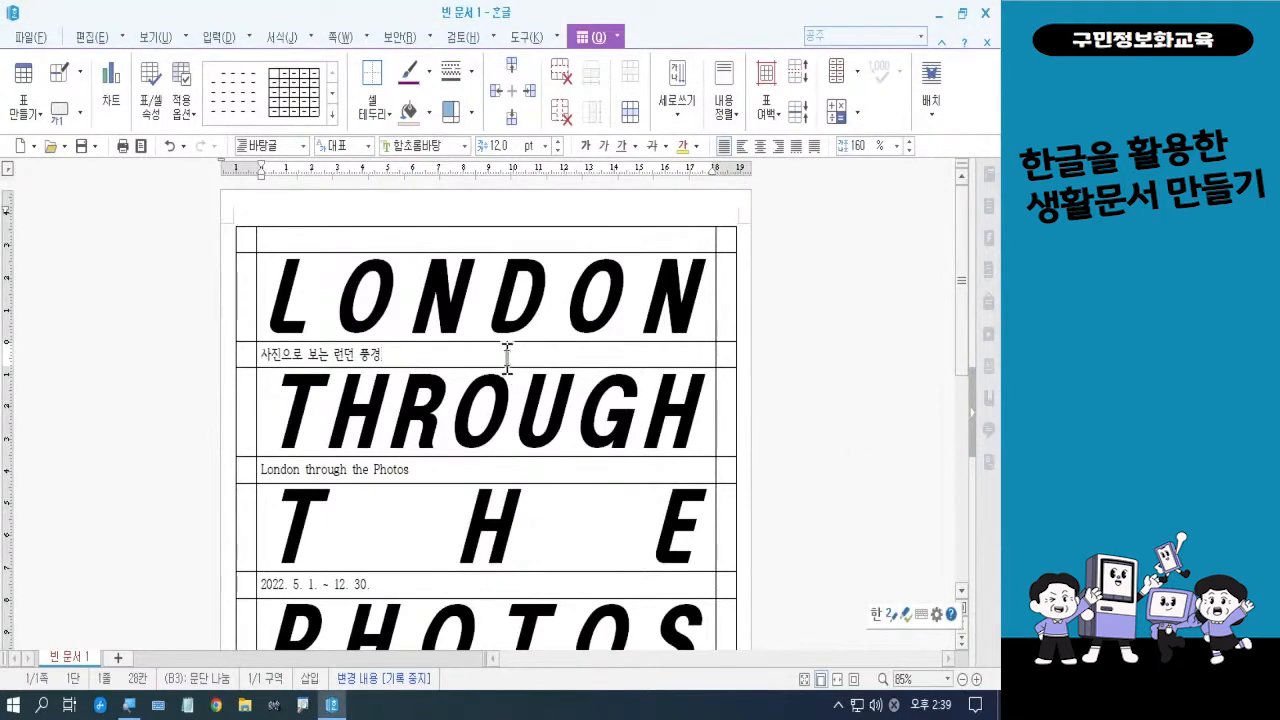
{"action": "key", "text": "F5"}
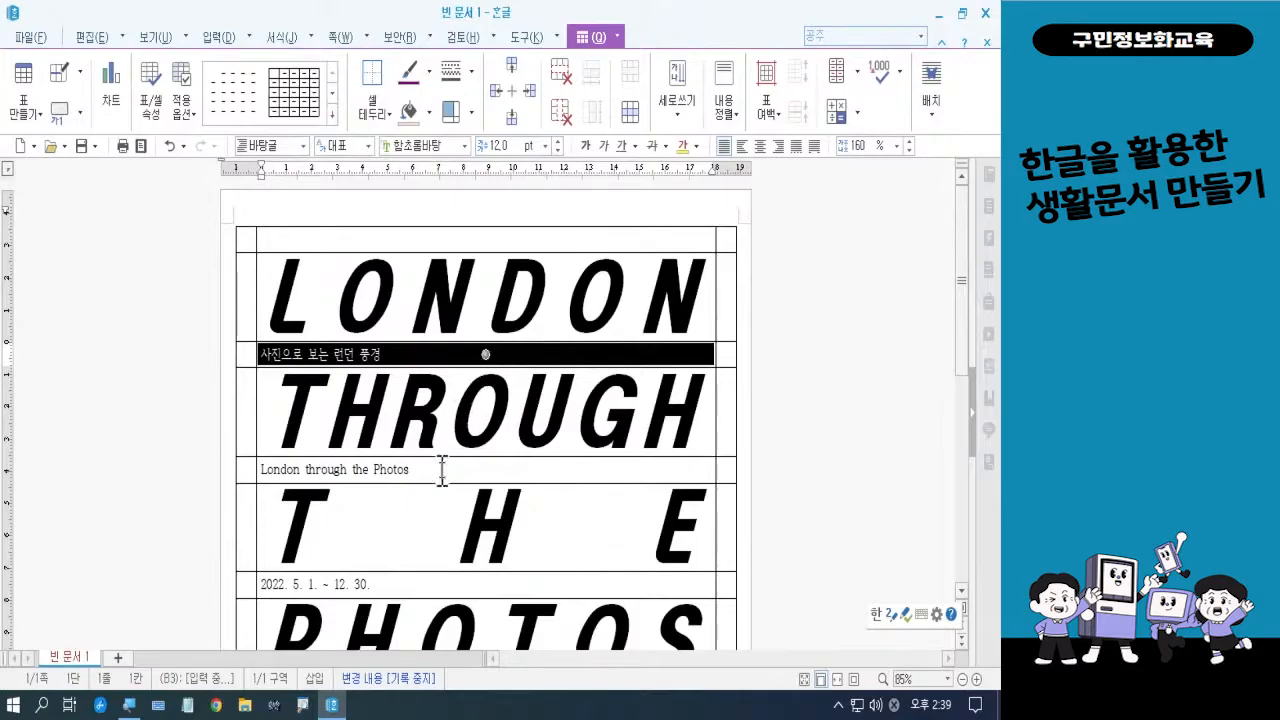
{"action": "left_click", "coordinate": [485, 469], "text": "ctrl"}
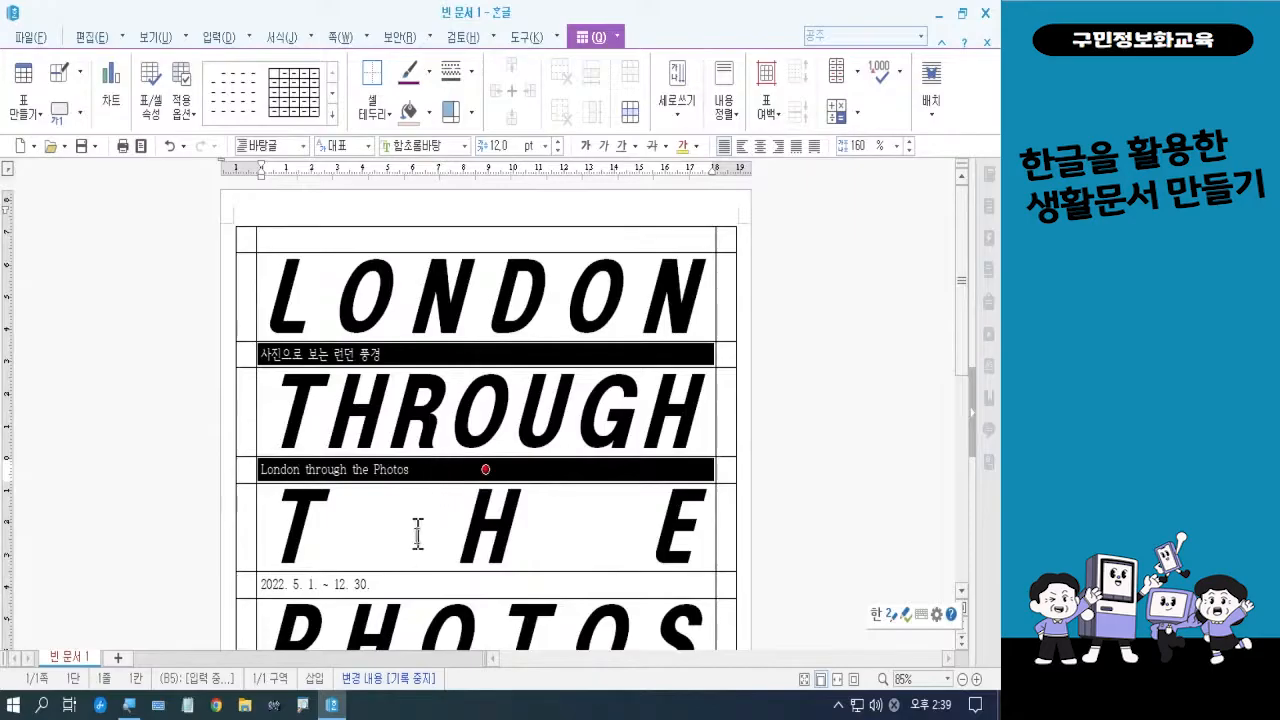
{"action": "left_click", "coordinate": [408, 588], "text": "ctrl"}
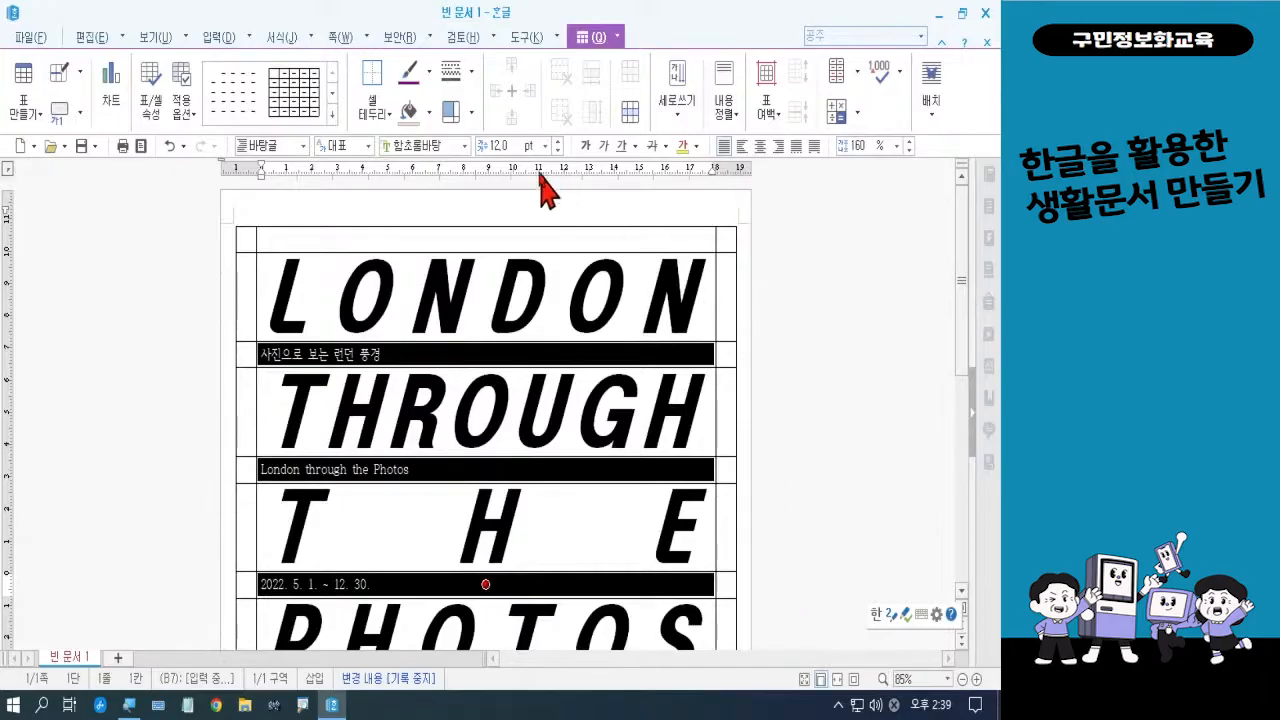
{"action": "left_click", "coordinate": [510, 144]}
{"action": "type", "text": "28"}
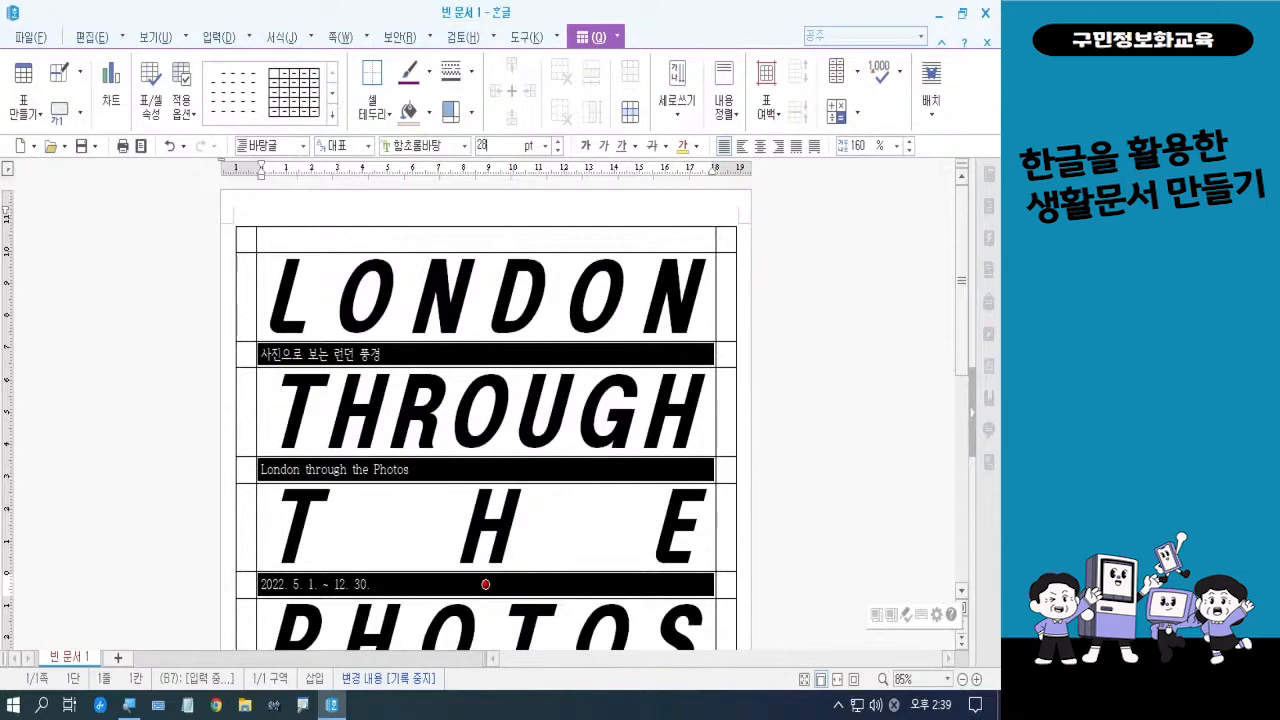
{"action": "key", "text": "Return"}
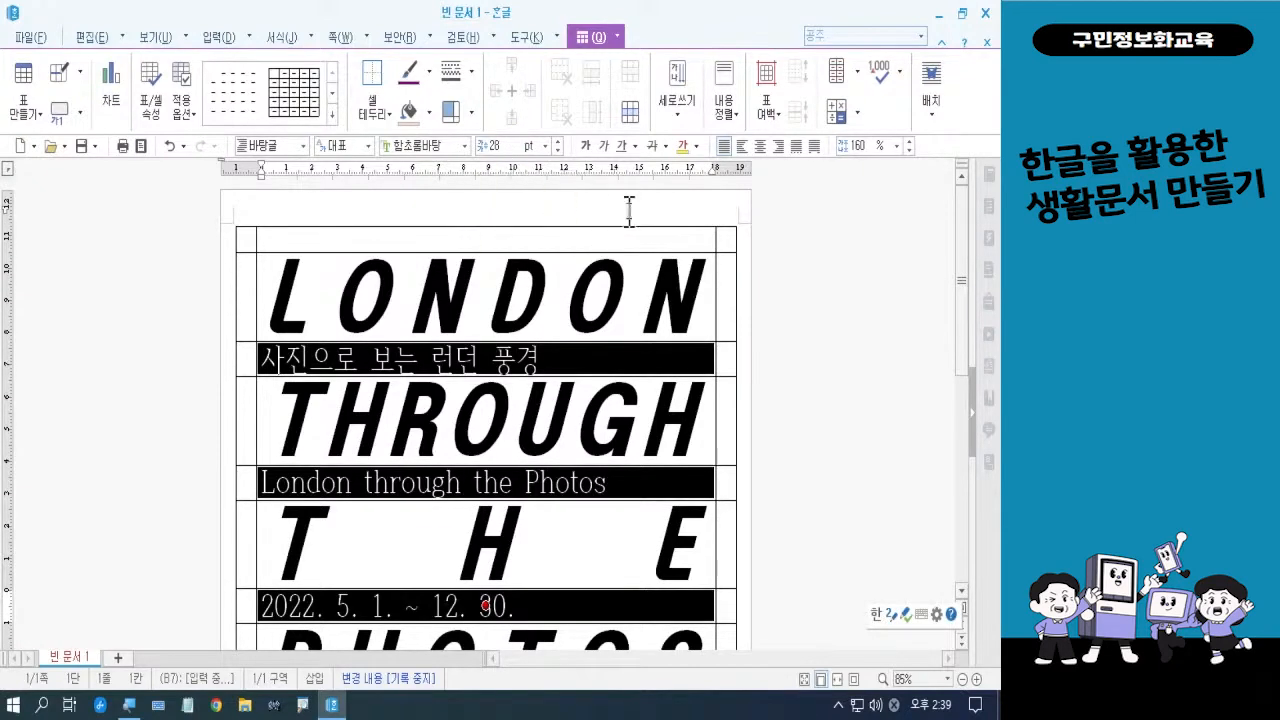
- Change the font of the three selected subtitle cells to 휴먼둥근헤드라인
{"action": "left_click", "coordinate": [465, 145]}
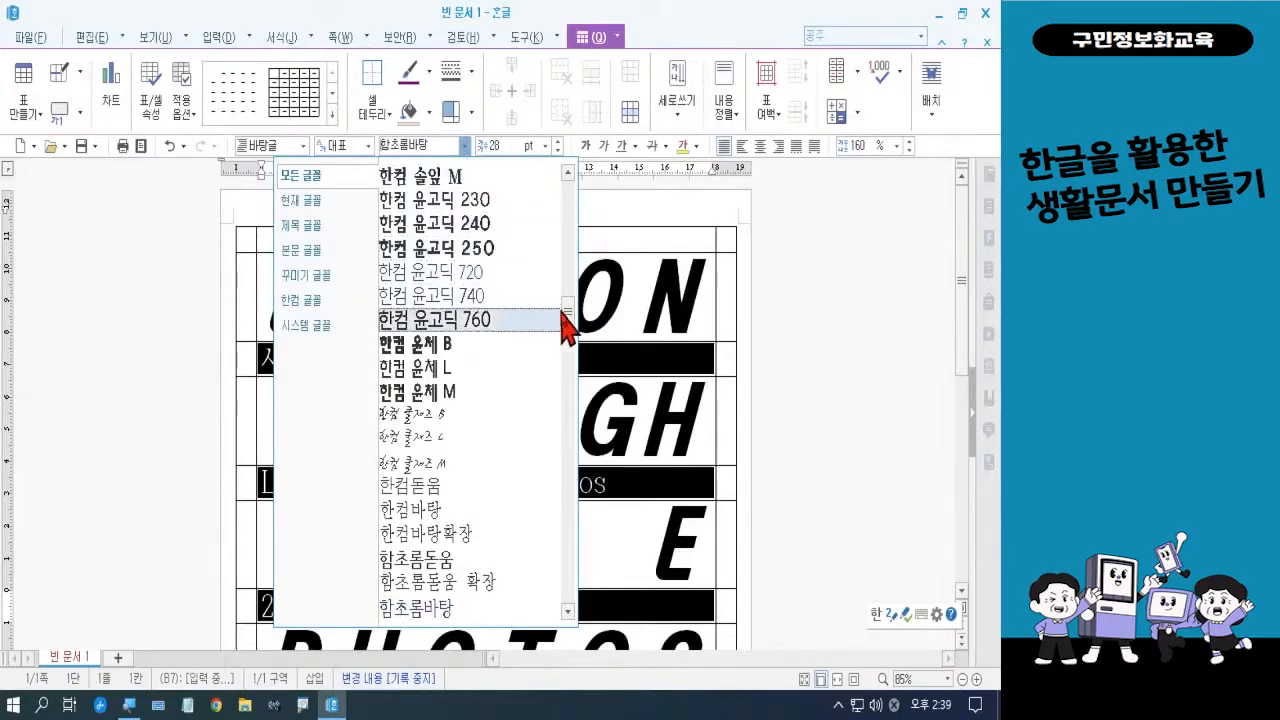
{"action": "left_click_drag", "start_coordinate": [568, 318], "coordinate": [564, 172]}
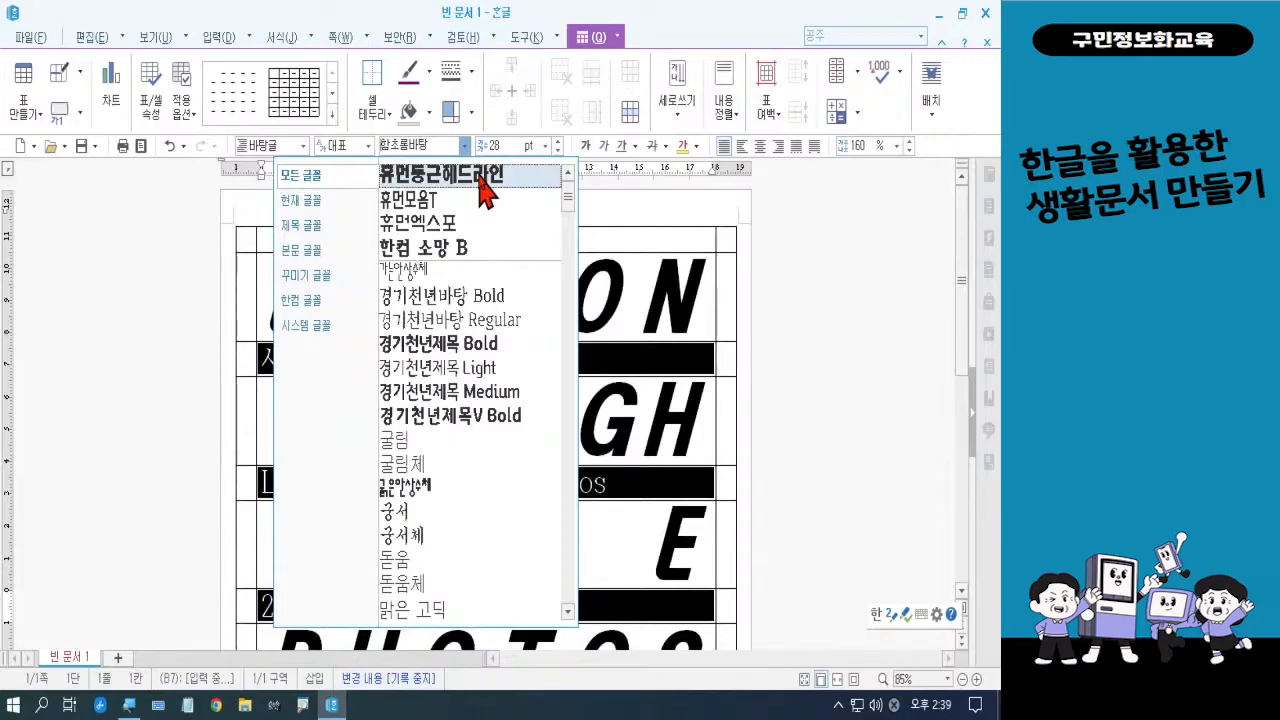
{"action": "left_click", "coordinate": [480, 180]}
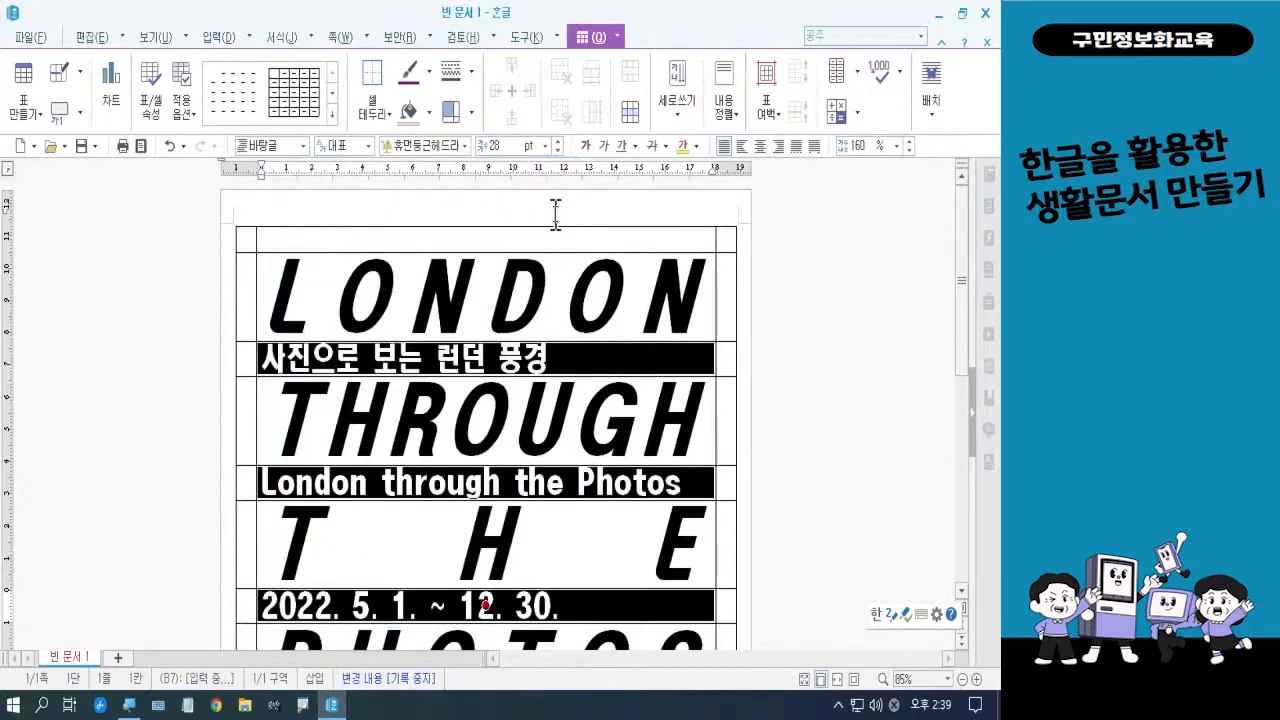
- Make the text of the three selected subtitle cells italic and center-aligned
{"action": "left_click", "coordinate": [604, 147]}
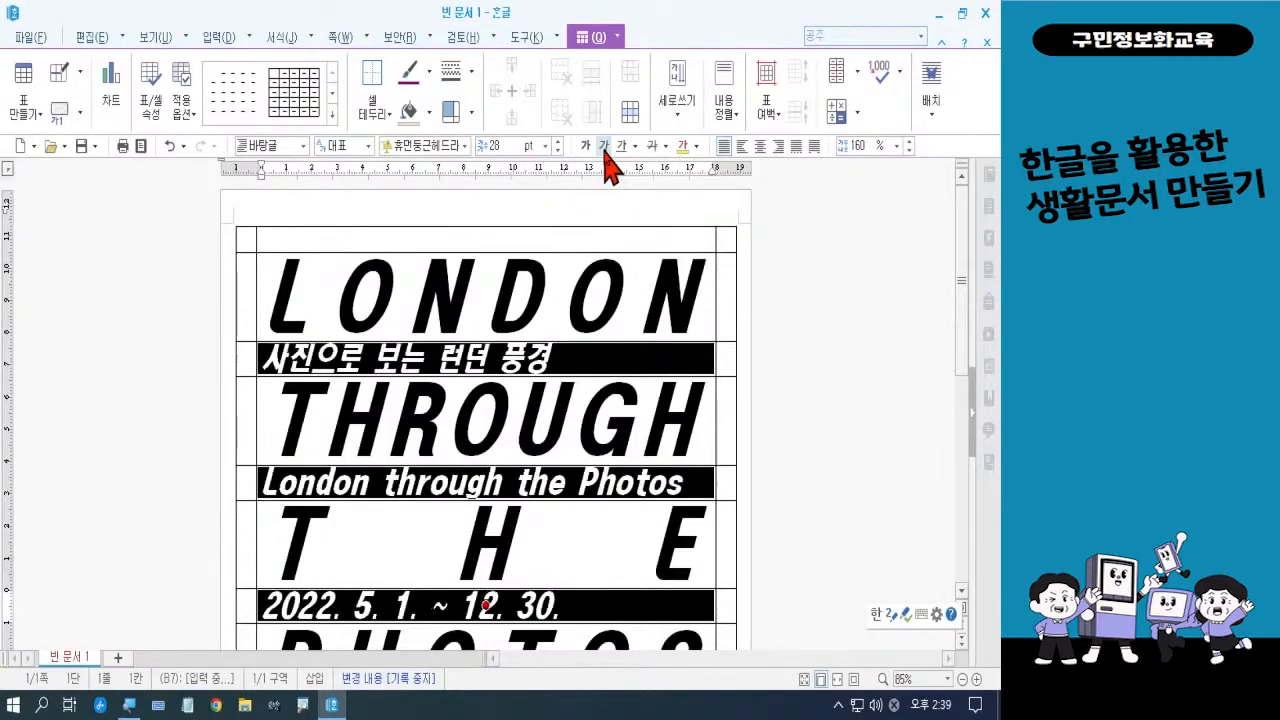
{"action": "left_click", "coordinate": [761, 147]}
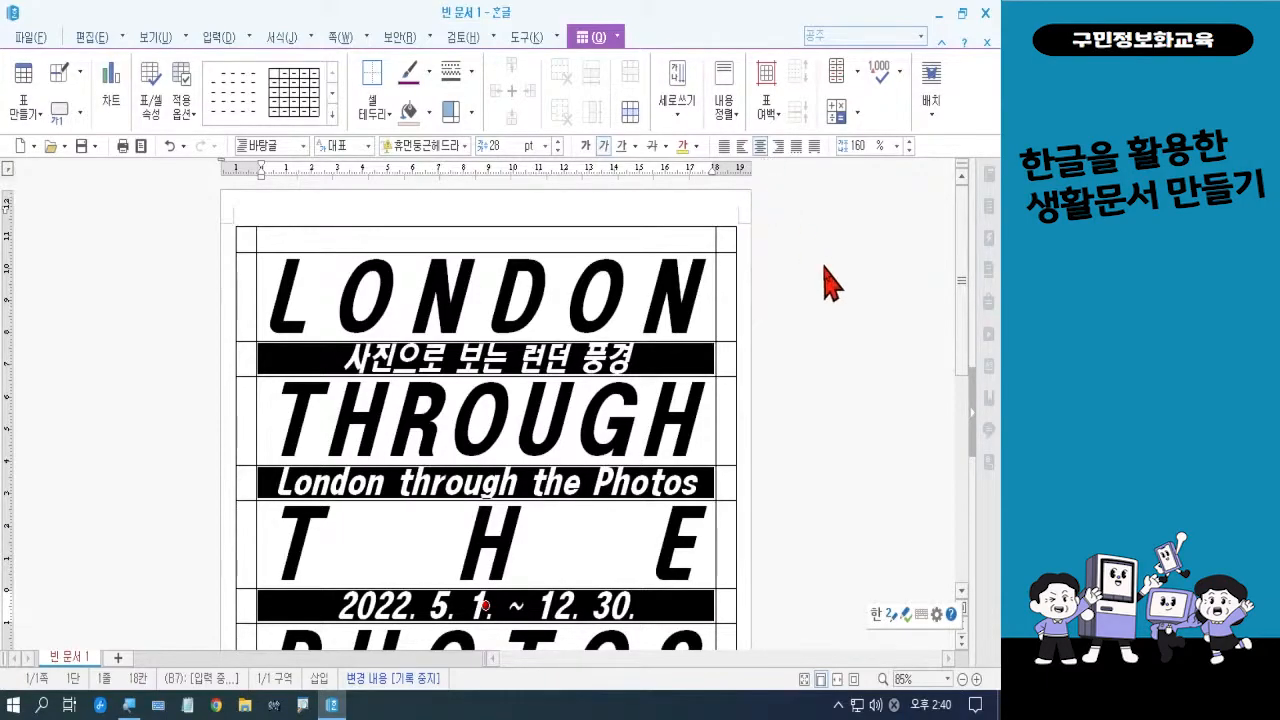
{"action": "key", "text": "Escape"}
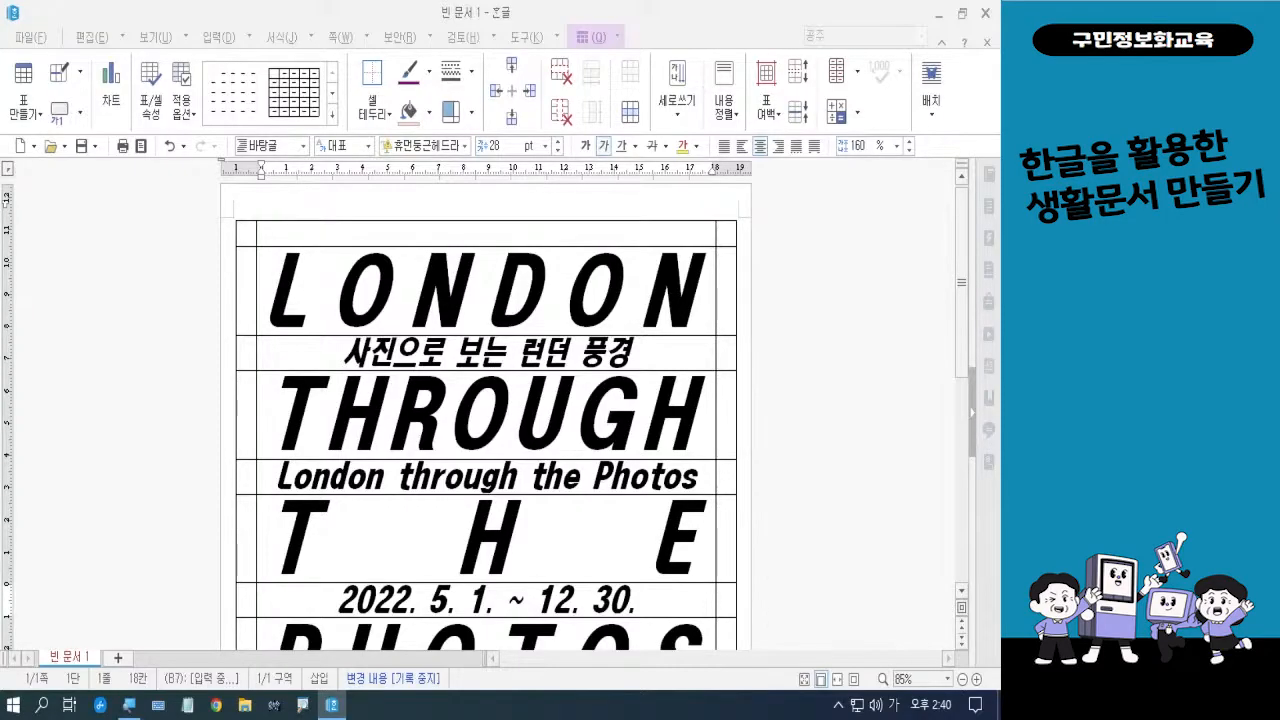
- Change the text colour of the 사진으로 보는 런던 풍경 cell and the date cell above PHOTOS to white
{"action": "left_click", "coordinate": [514, 355]}
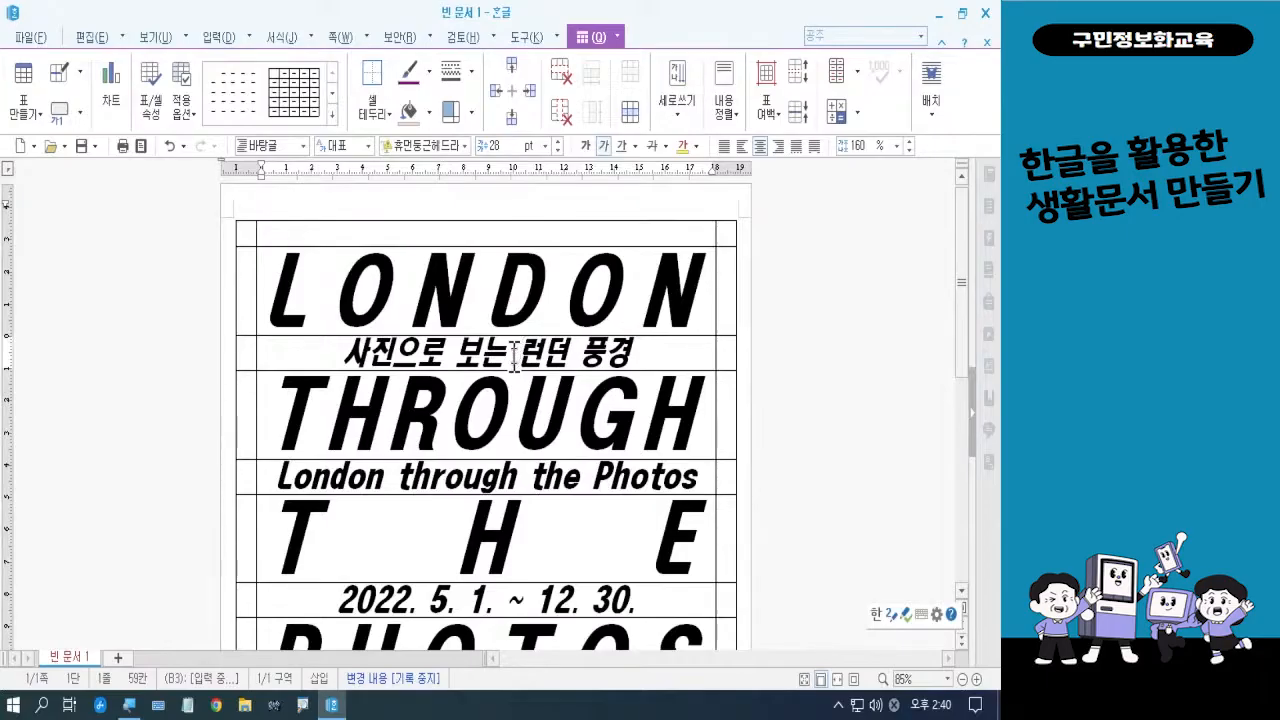
{"action": "key", "text": "F5"}
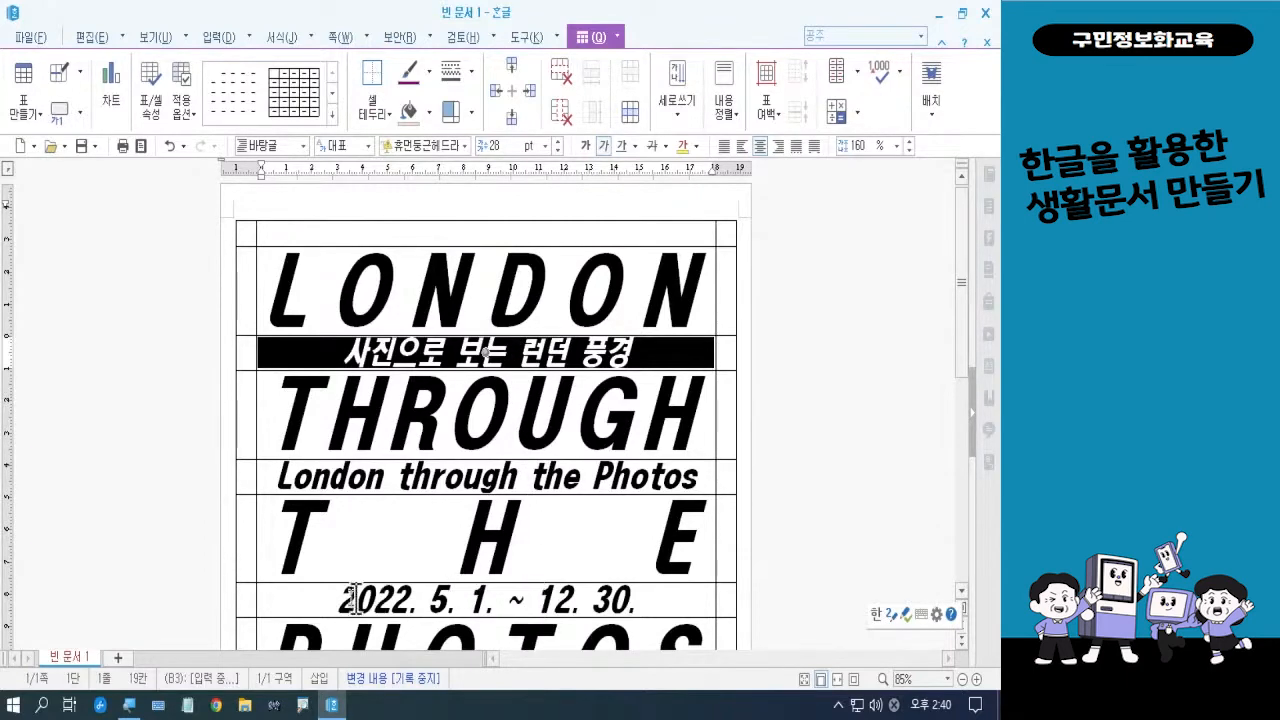
{"action": "left_click", "coordinate": [419, 600], "text": "ctrl"}
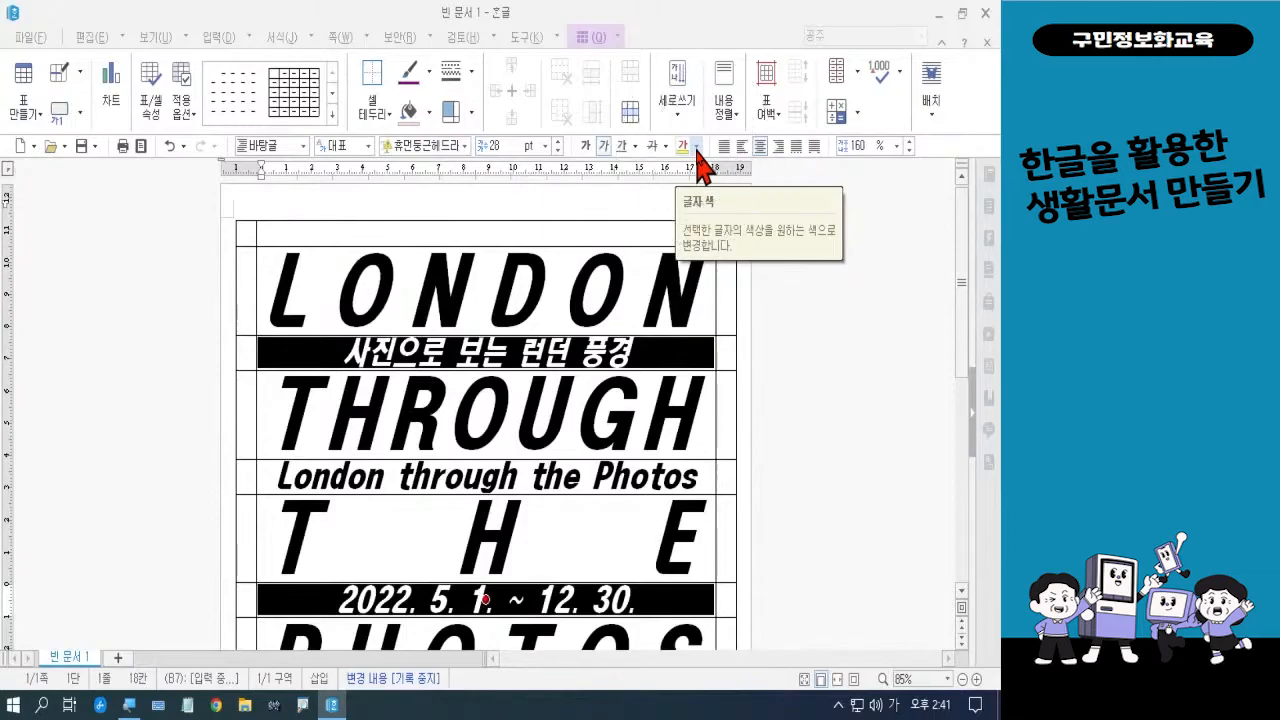
{"action": "left_click", "coordinate": [697, 147]}
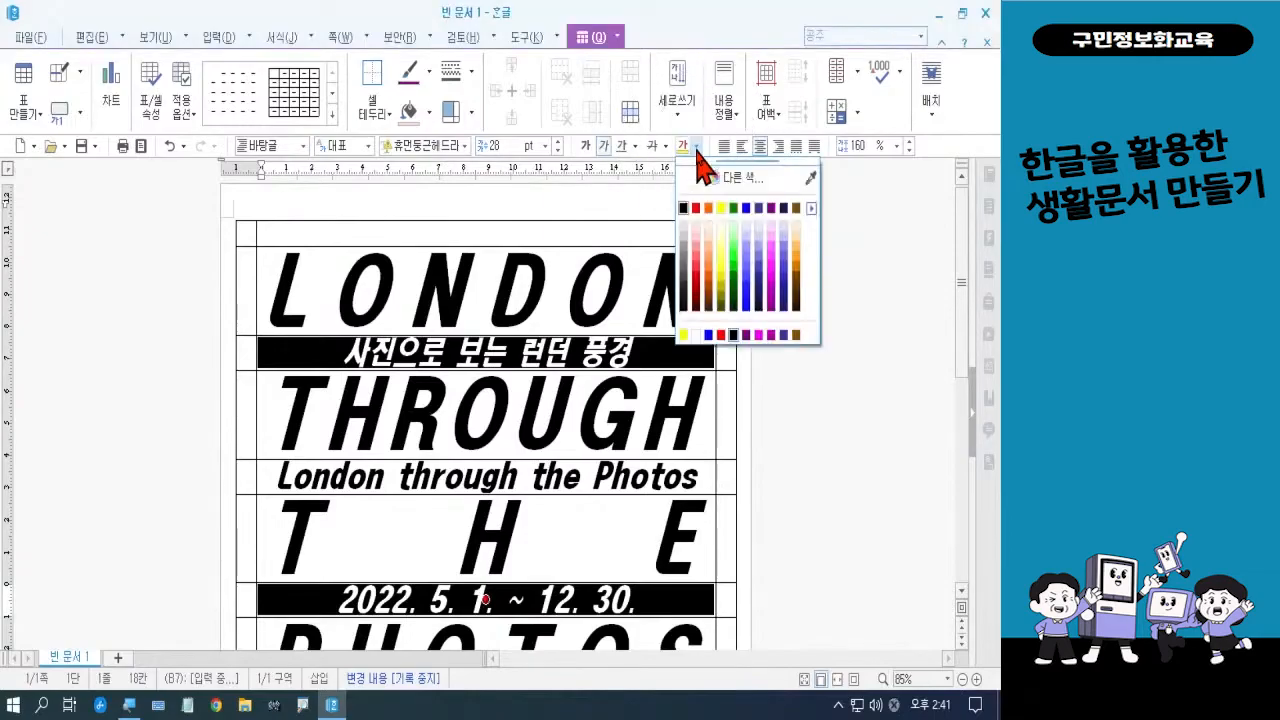
{"action": "left_click", "coordinate": [696, 337]}
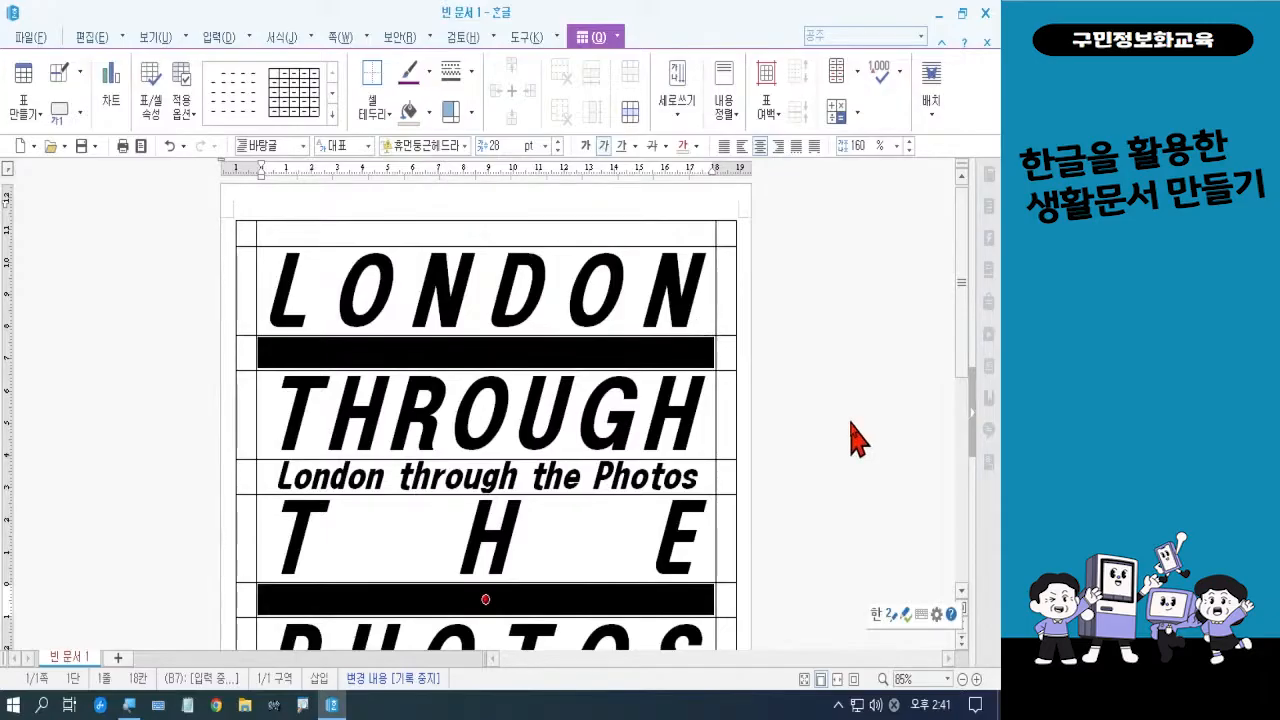
{"action": "key", "text": "Escape"}
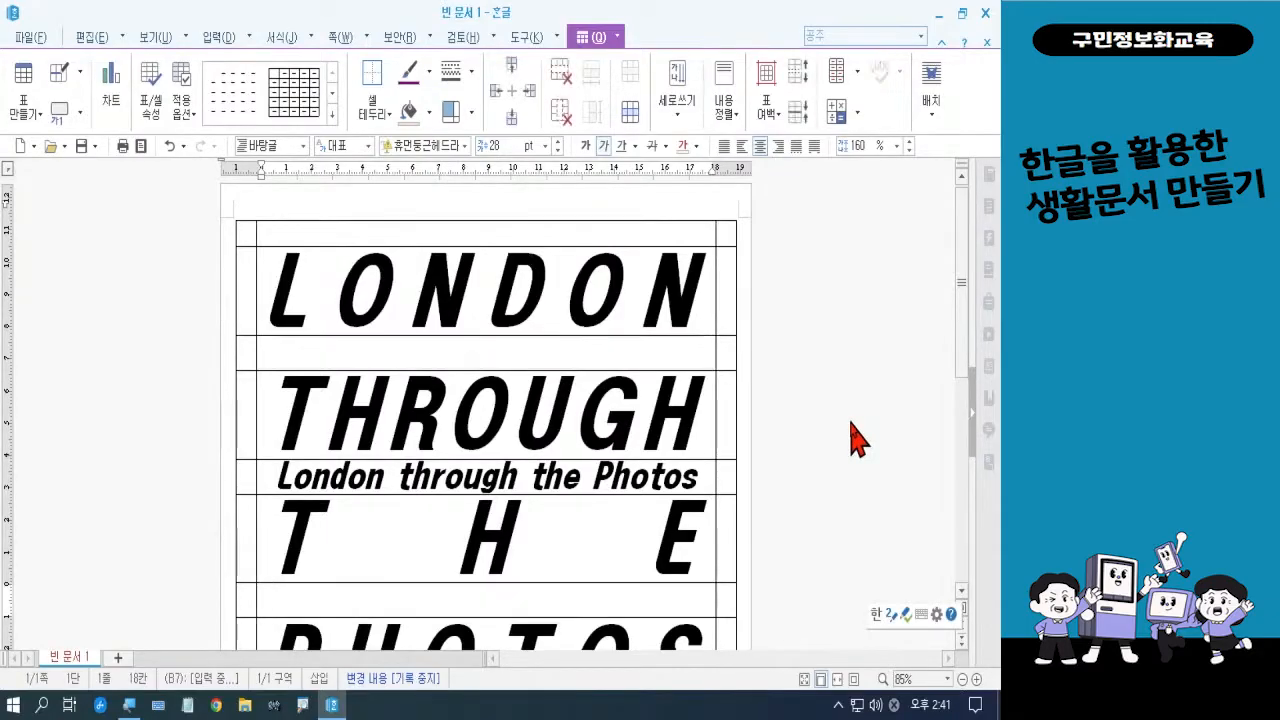
- Change the text colour of the London through the Photos cell to yellow
{"action": "left_click", "coordinate": [516, 481]}
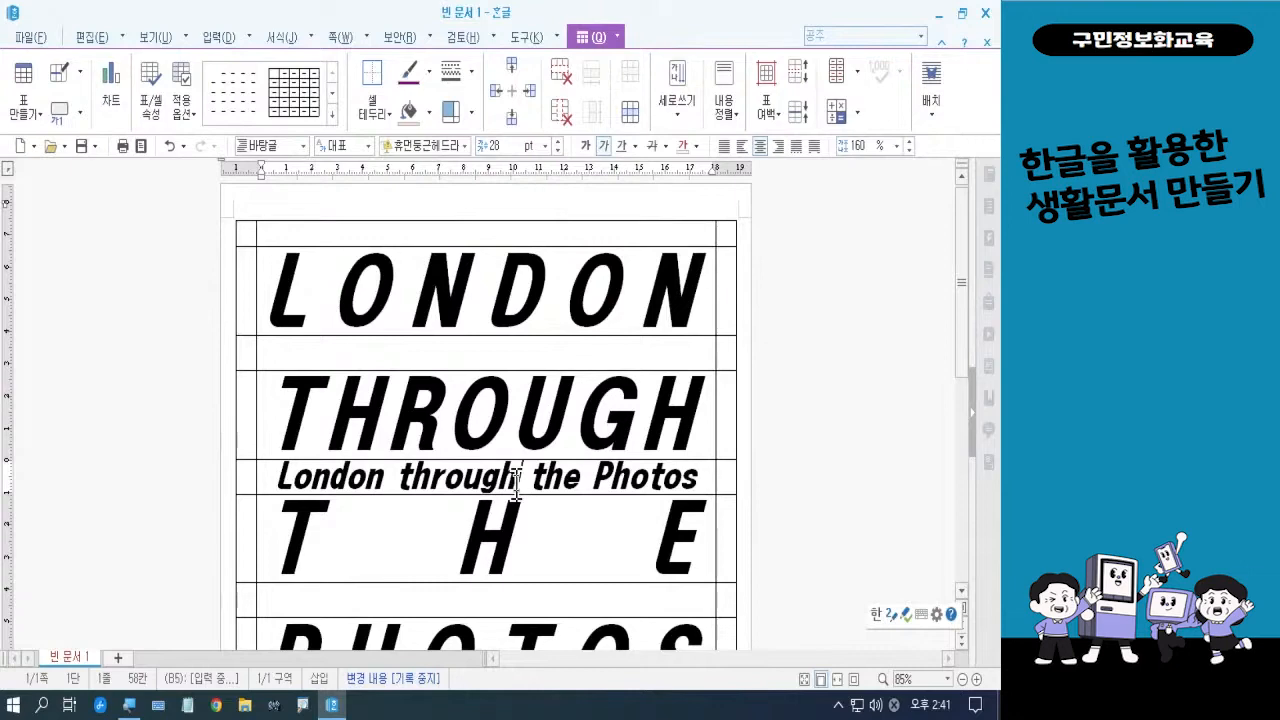
{"action": "key", "text": "F5"}
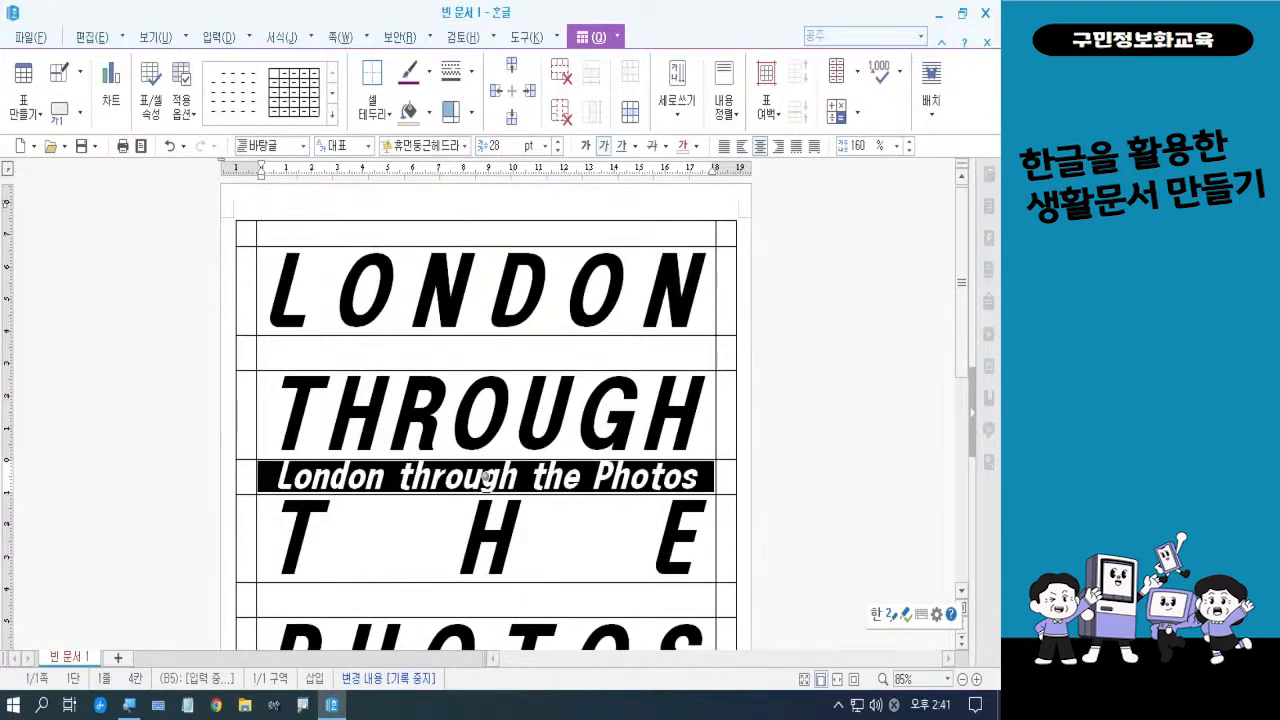
{"action": "key", "text": "c"}
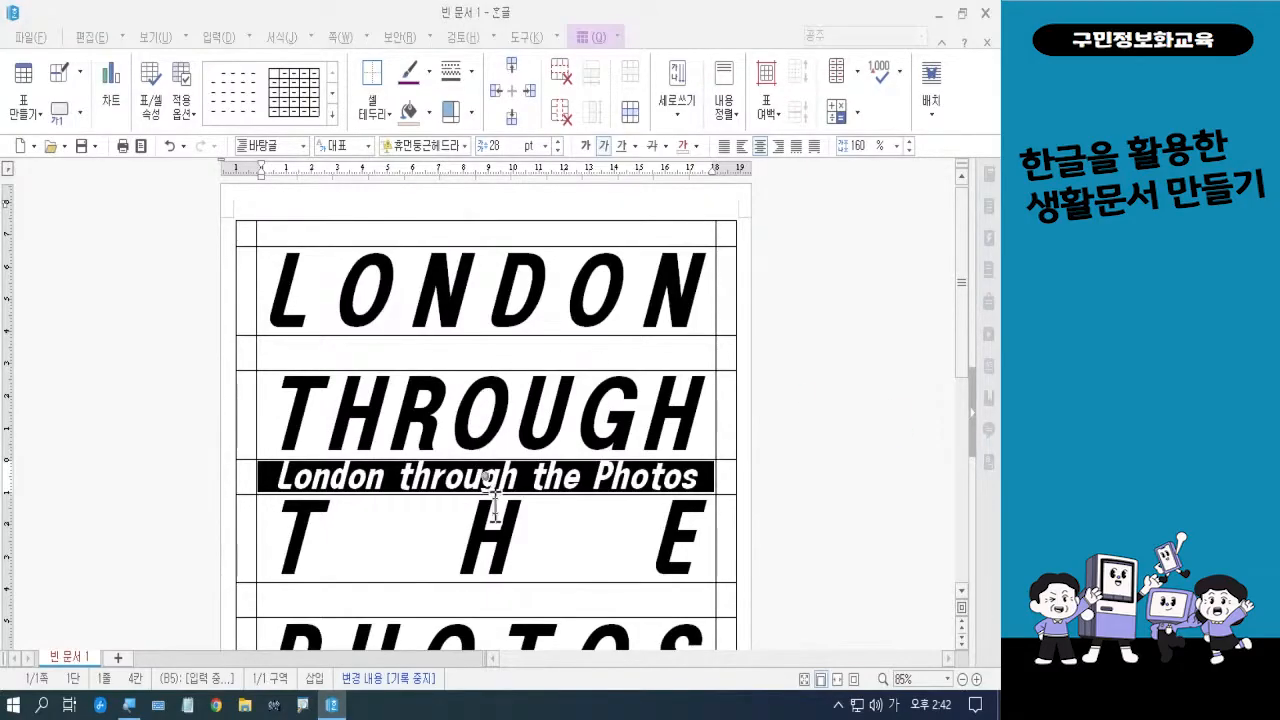
{"action": "left_click", "coordinate": [696, 147]}
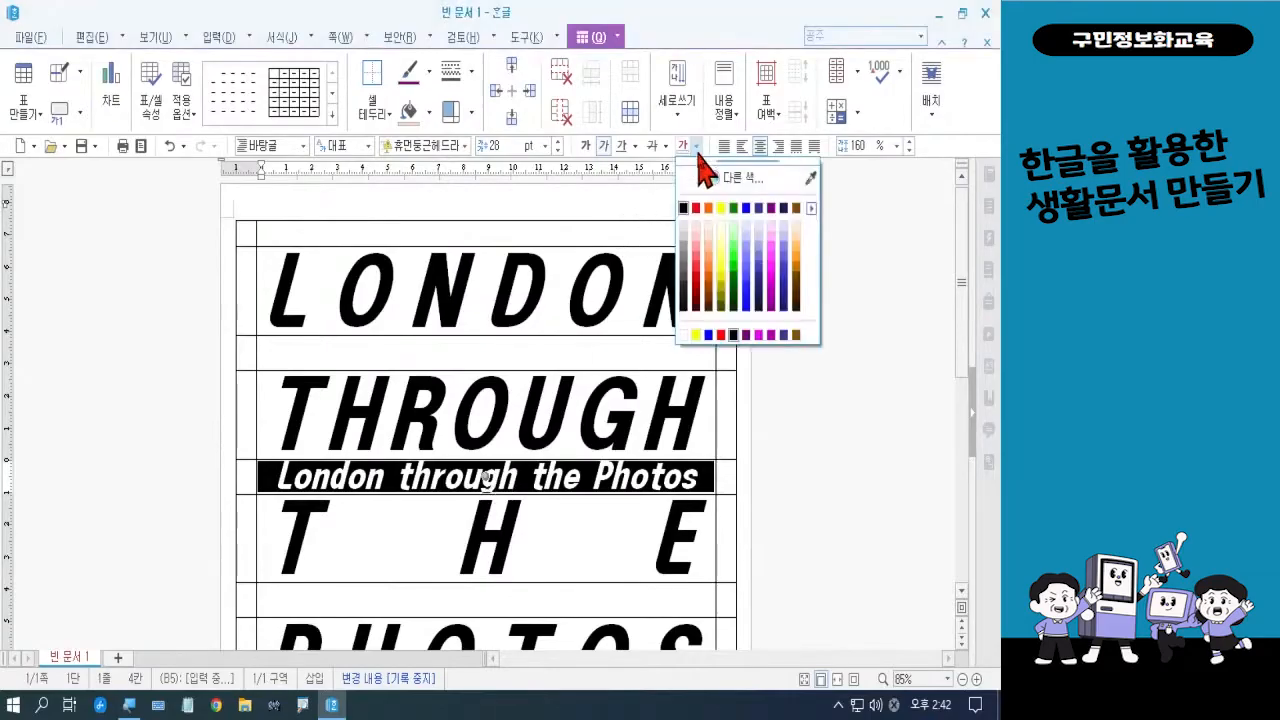
{"action": "left_click", "coordinate": [745, 222]}
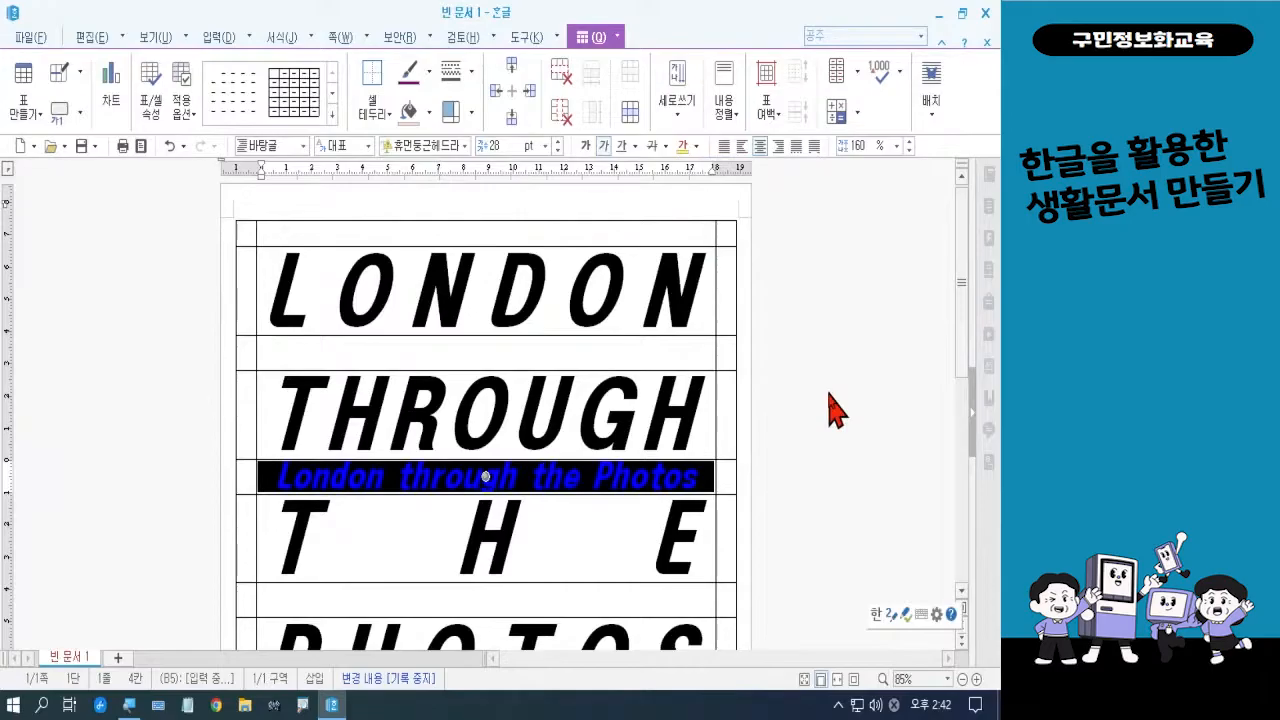
{"action": "left_click", "coordinate": [829, 394]}
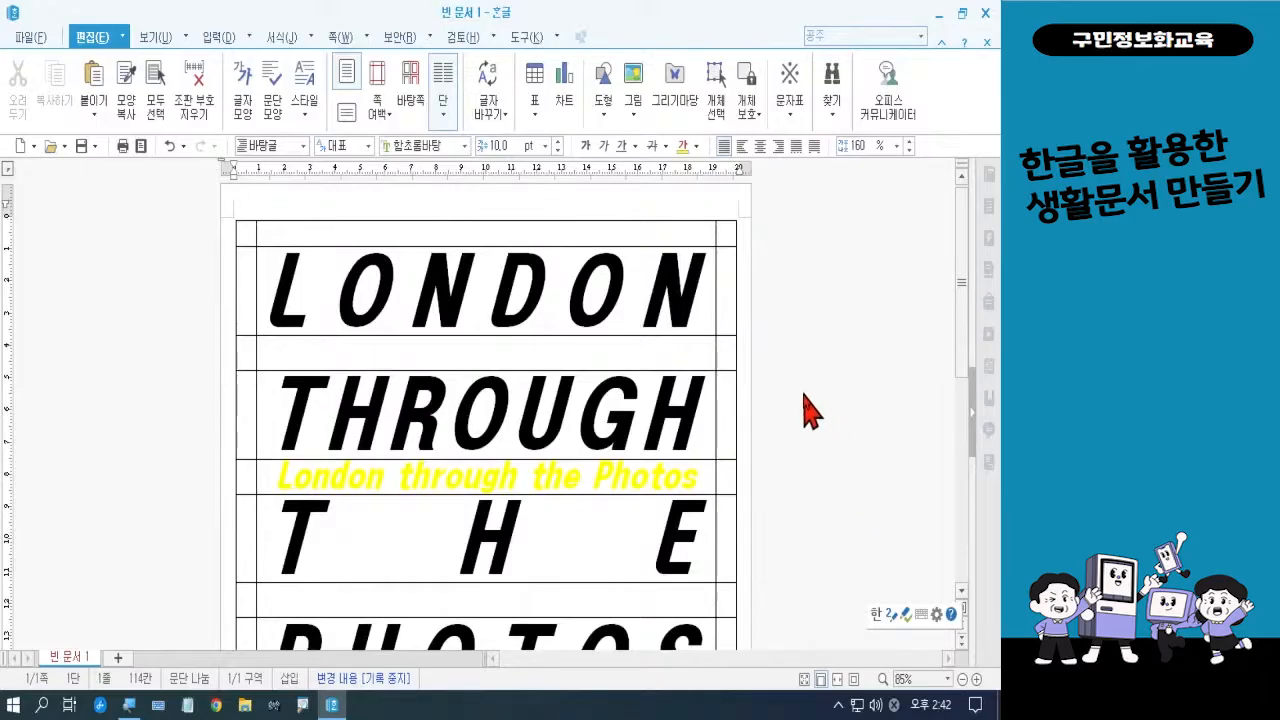
- Set the font size of the 사진으로 만나는 런던 cell in the lower part of the table to 20 pt
{"action": "scroll", "coordinate": [810, 410], "scroll_direction": "down", "scroll_amount": 3}
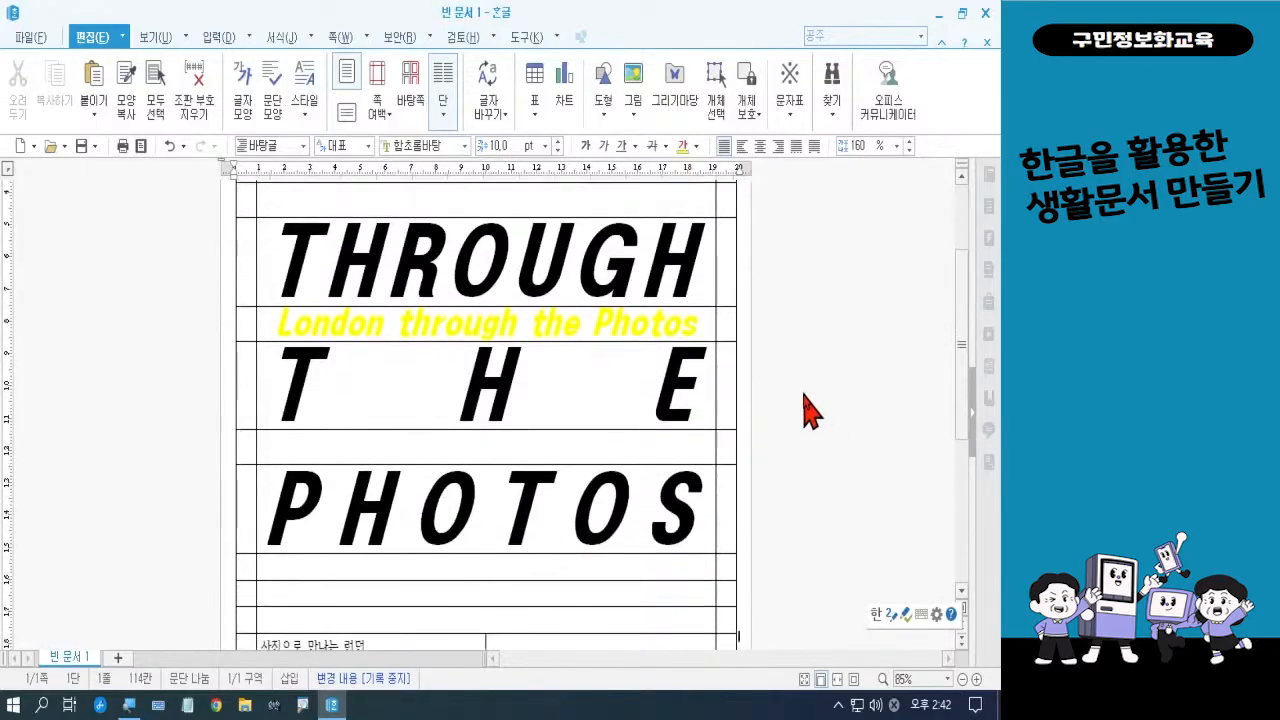
{"action": "scroll", "coordinate": [810, 410], "scroll_direction": "down", "scroll_amount": 4}
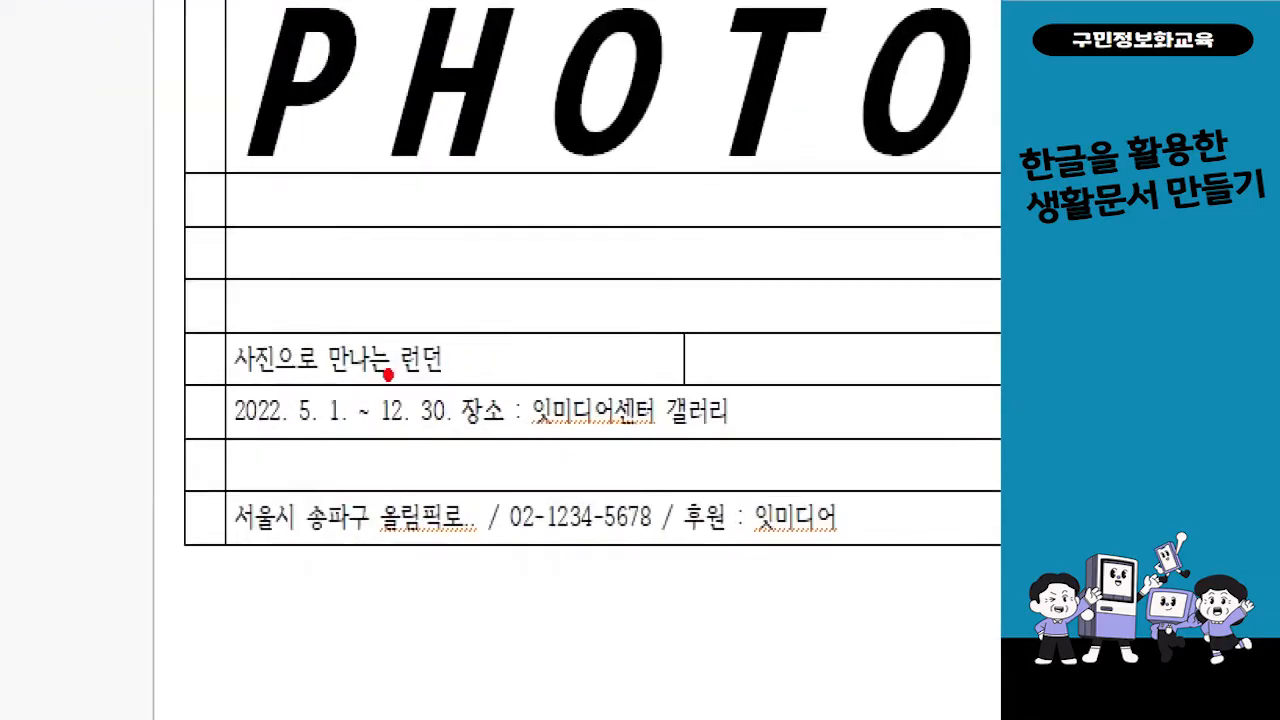
{"action": "mouse_move", "coordinate": [214, 314]}
{"action": "left_mouse_down"}
{"action": "mouse_move", "coordinate": [260, 350]}
{"action": "mouse_move", "coordinate": [452, 392]}
{"action": "left_mouse_up"}
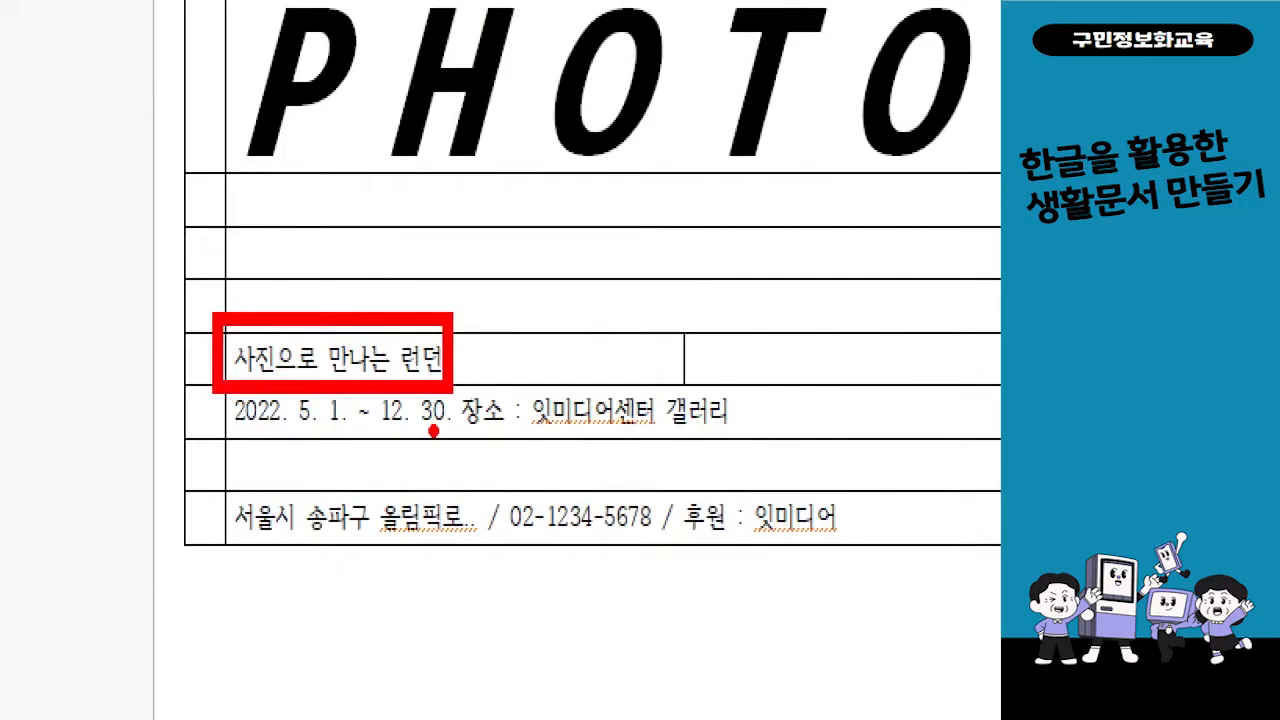
{"action": "left_click", "coordinate": [479, 358]}
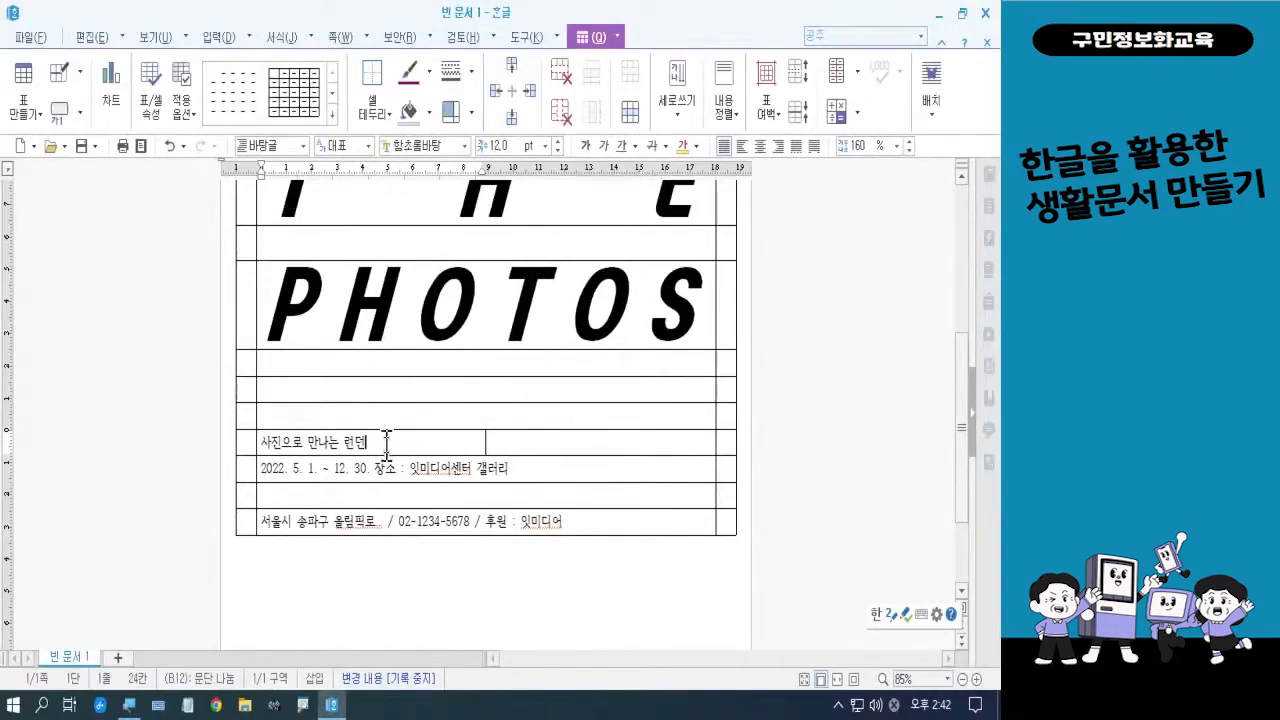
{"action": "key", "text": "F5"}
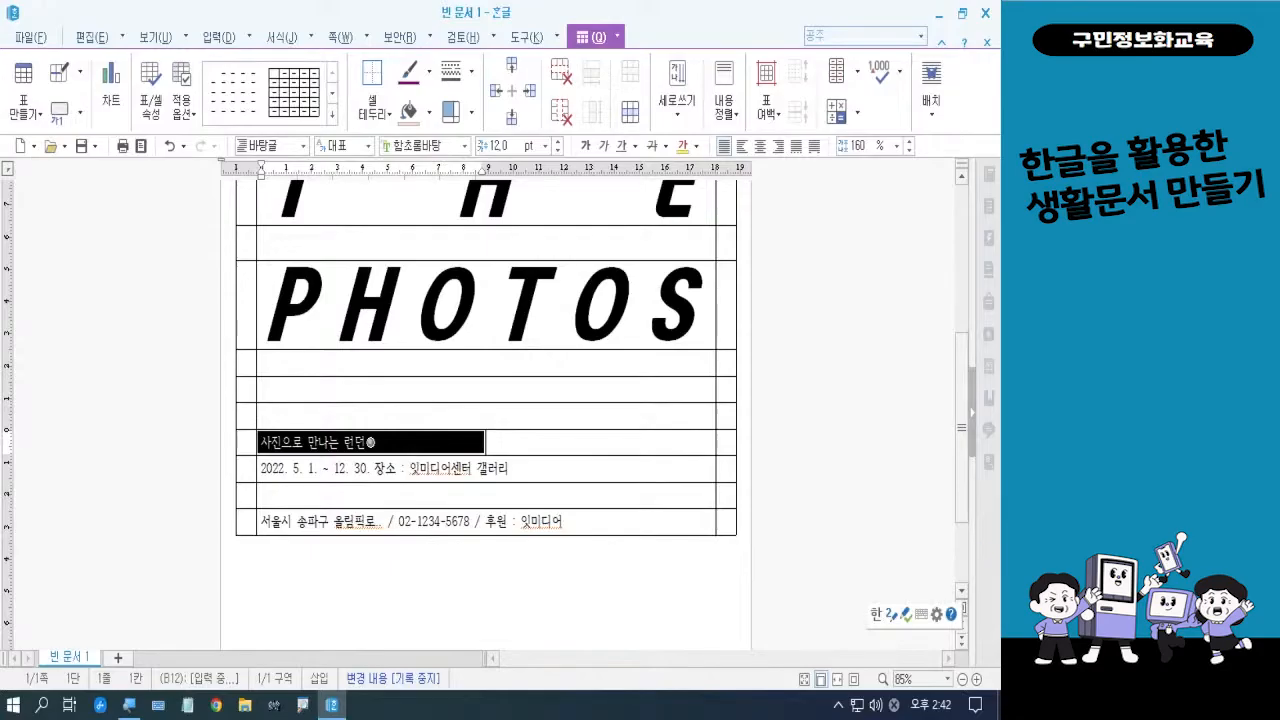
{"action": "key", "text": "alt+l"}
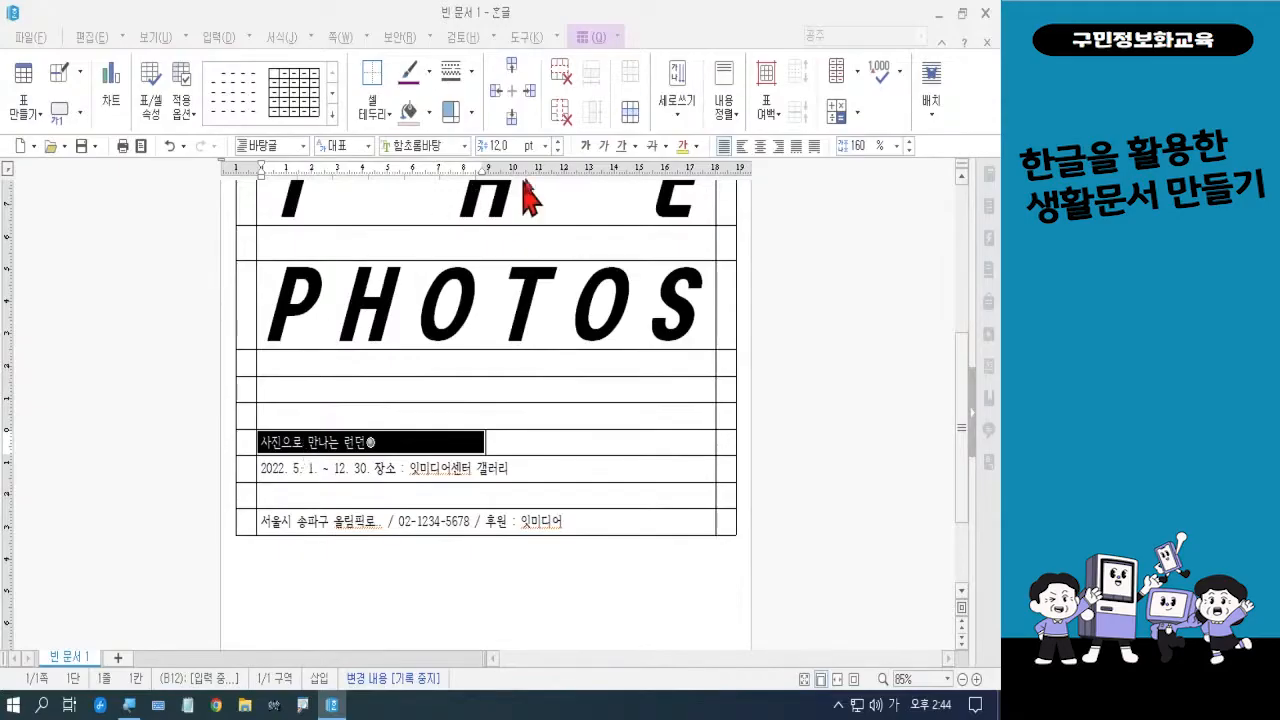
{"action": "left_click", "coordinate": [506, 145]}
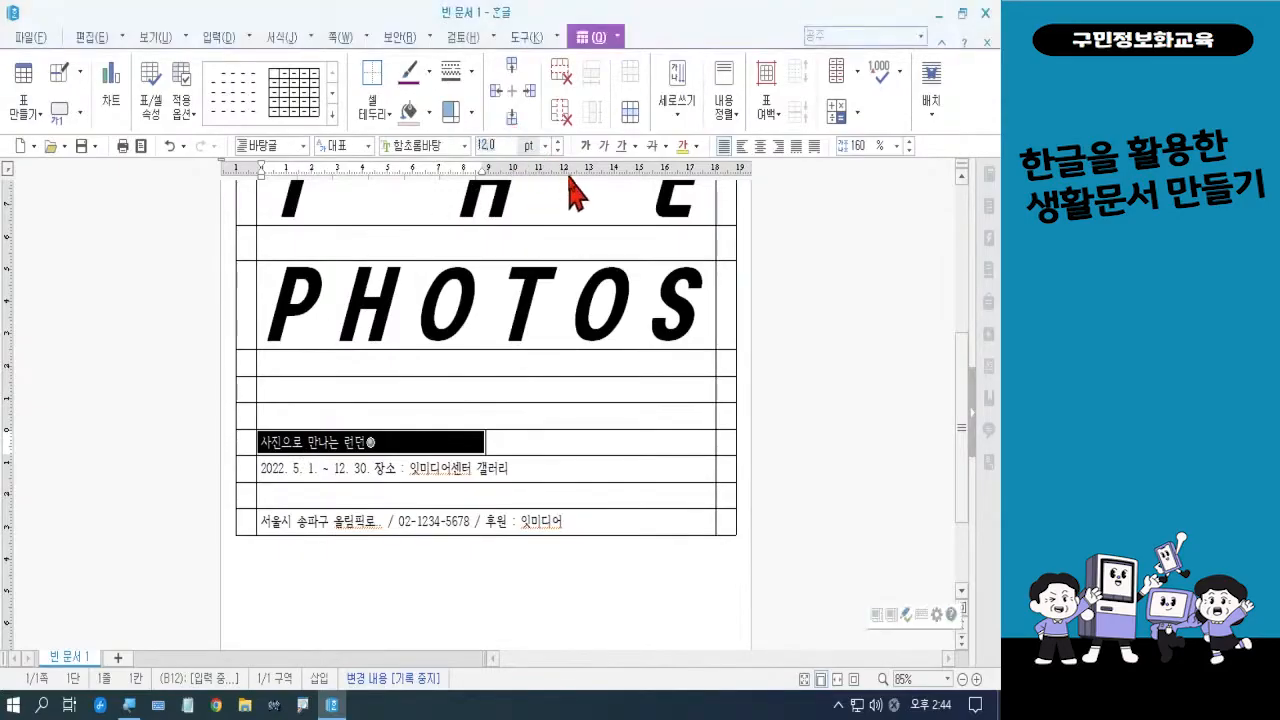
{"action": "type", "text": "20"}
{"action": "key", "text": "Return"}
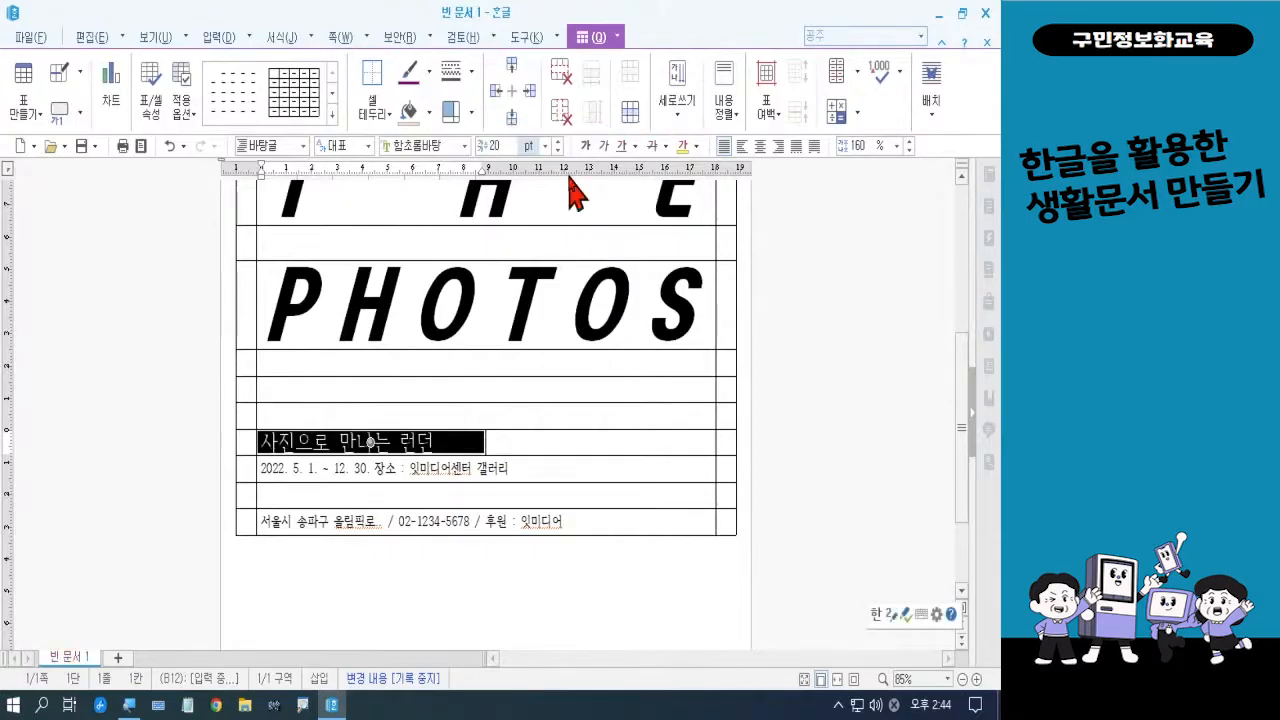
- Change the font of the selected 사진으로 만나는 런던 cell to 휴먼엑스포
{"action": "left_click", "coordinate": [465, 147]}
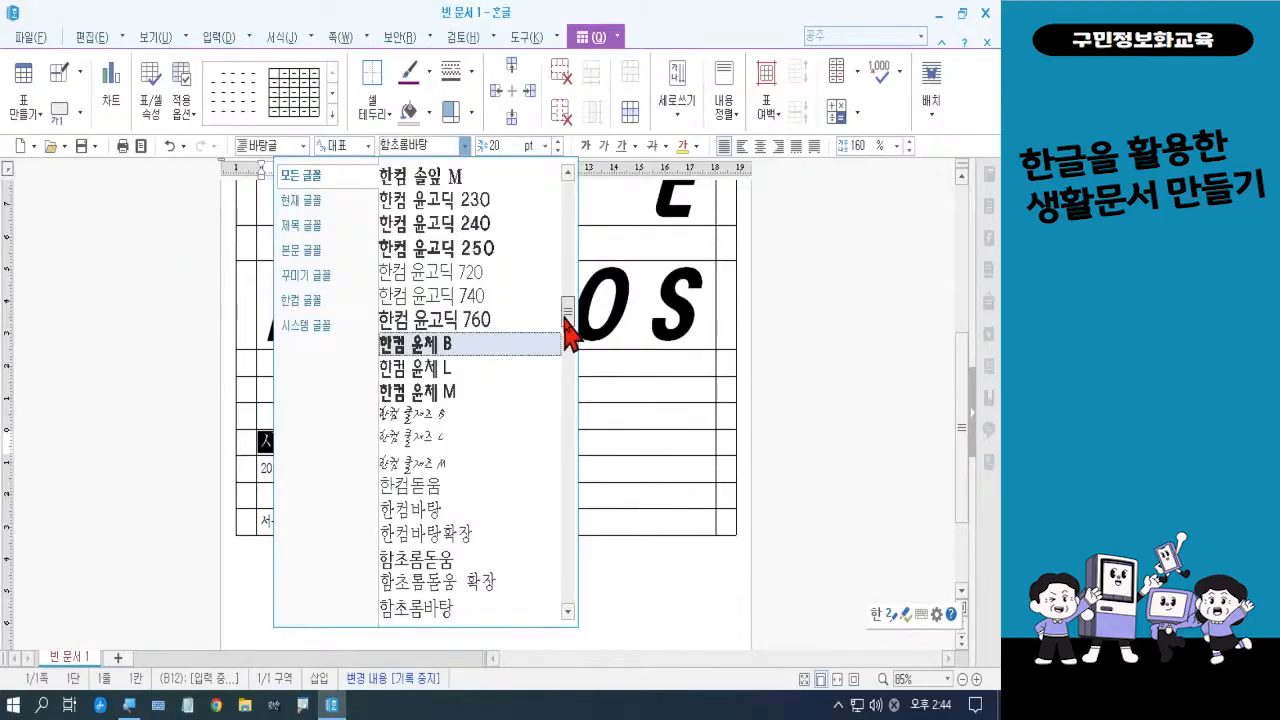
{"action": "left_click_drag", "start_coordinate": [565, 318], "coordinate": [572, 360]}
{"action": "left_click", "coordinate": [470, 385]}
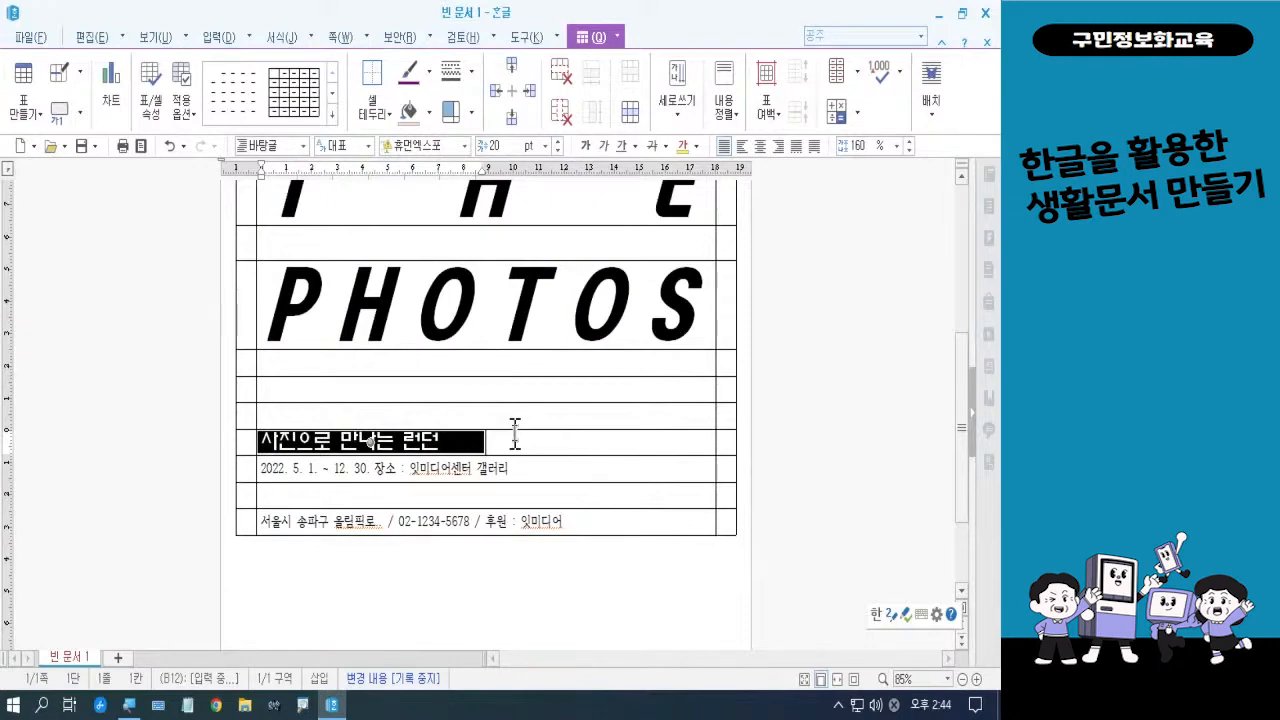
- Set the 사진으로 만나는 런던 cell's paragraph to distributed alignment with a 10 pt left margin and a 20 pt right margin
{"action": "right_click", "coordinate": [449, 442]}
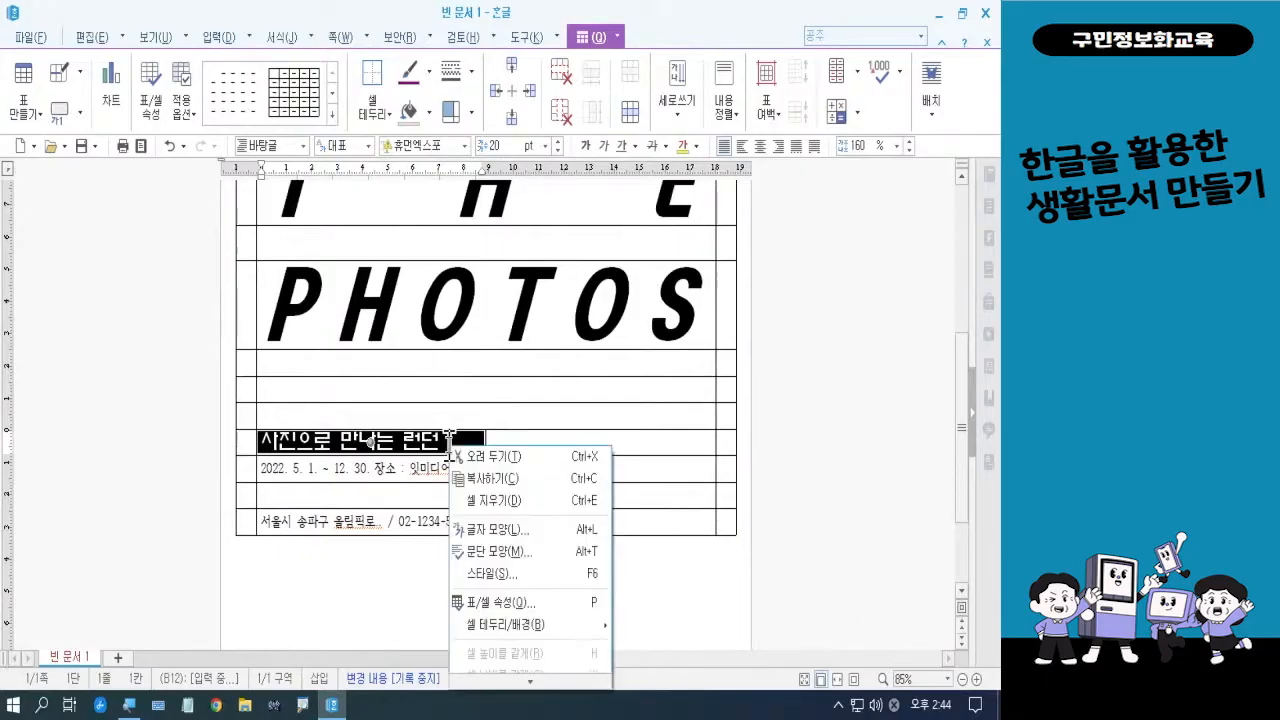
{"action": "left_click", "coordinate": [484, 551]}
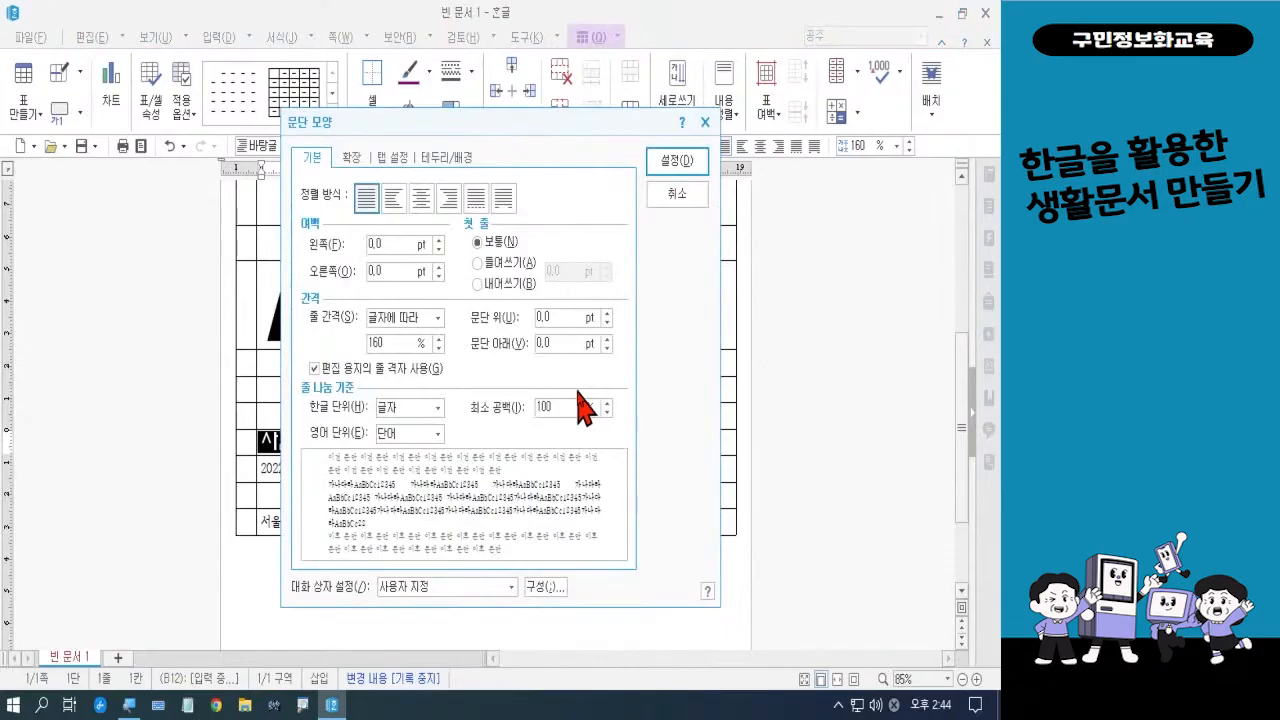
{"action": "left_click", "coordinate": [479, 198]}
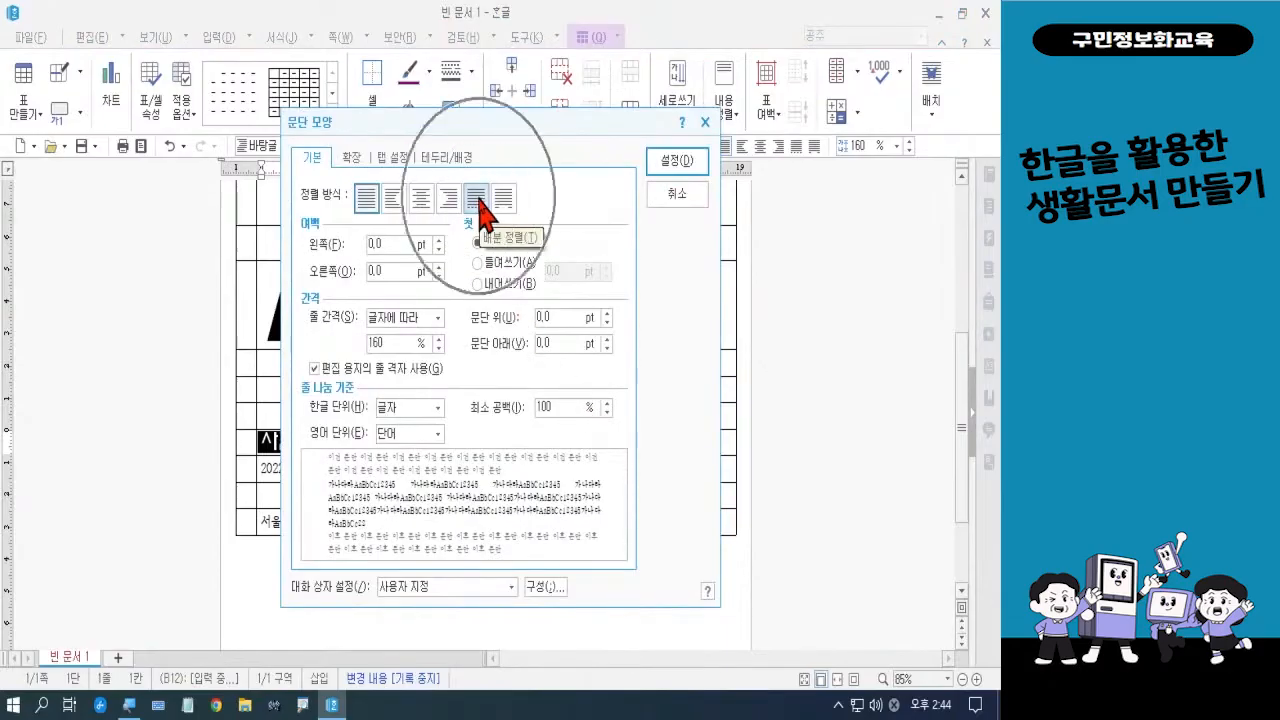
{"action": "left_click", "coordinate": [479, 199]}
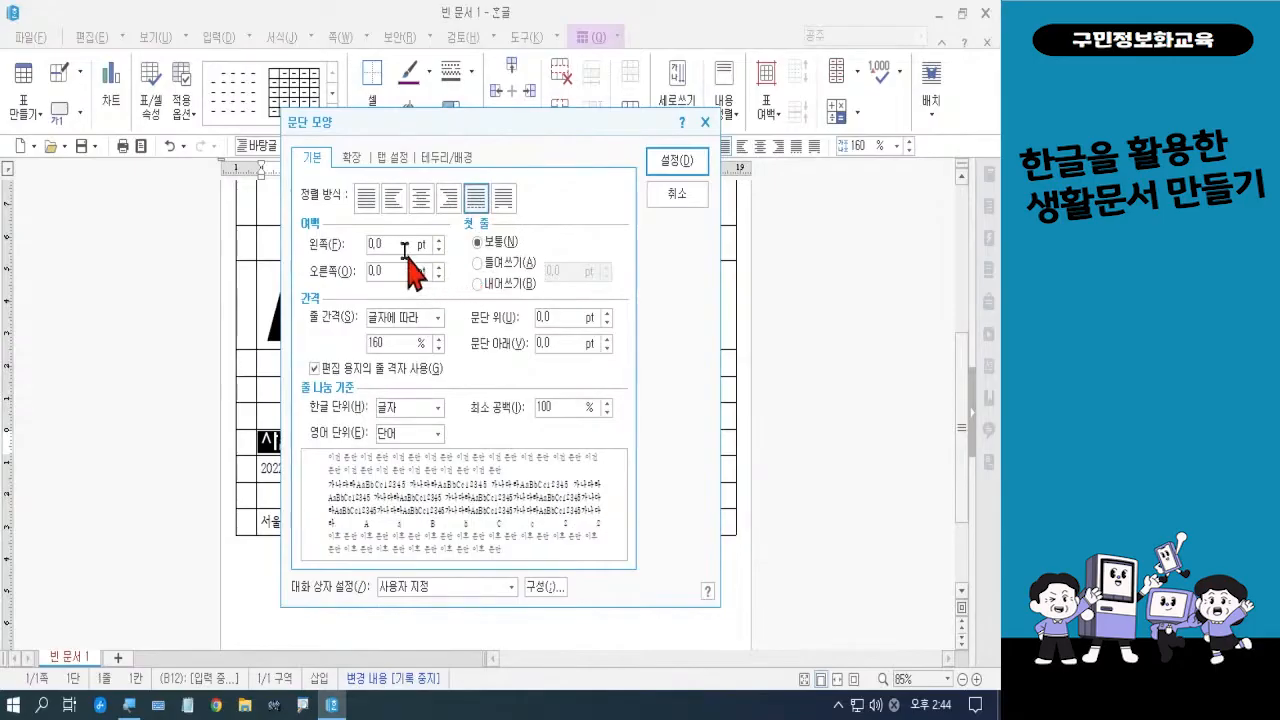
{"action": "left_click_drag", "start_coordinate": [402, 246], "coordinate": [365, 243]}
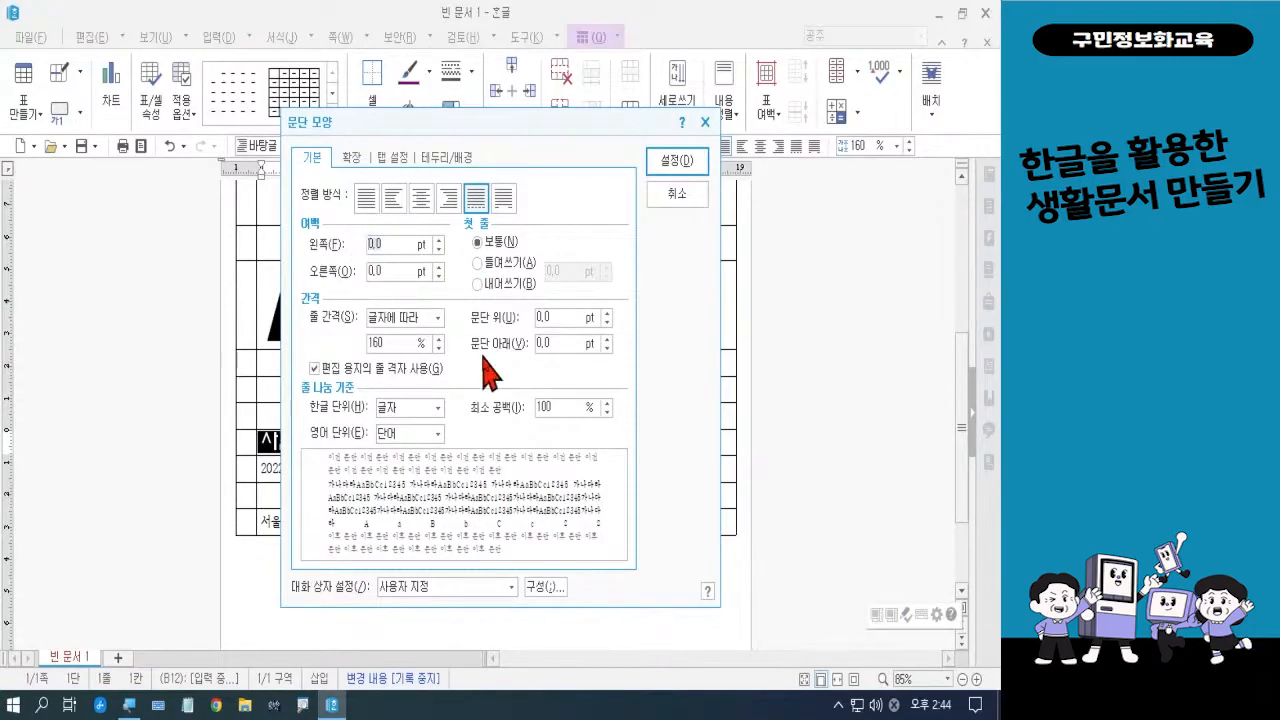
{"action": "type", "text": "10"}
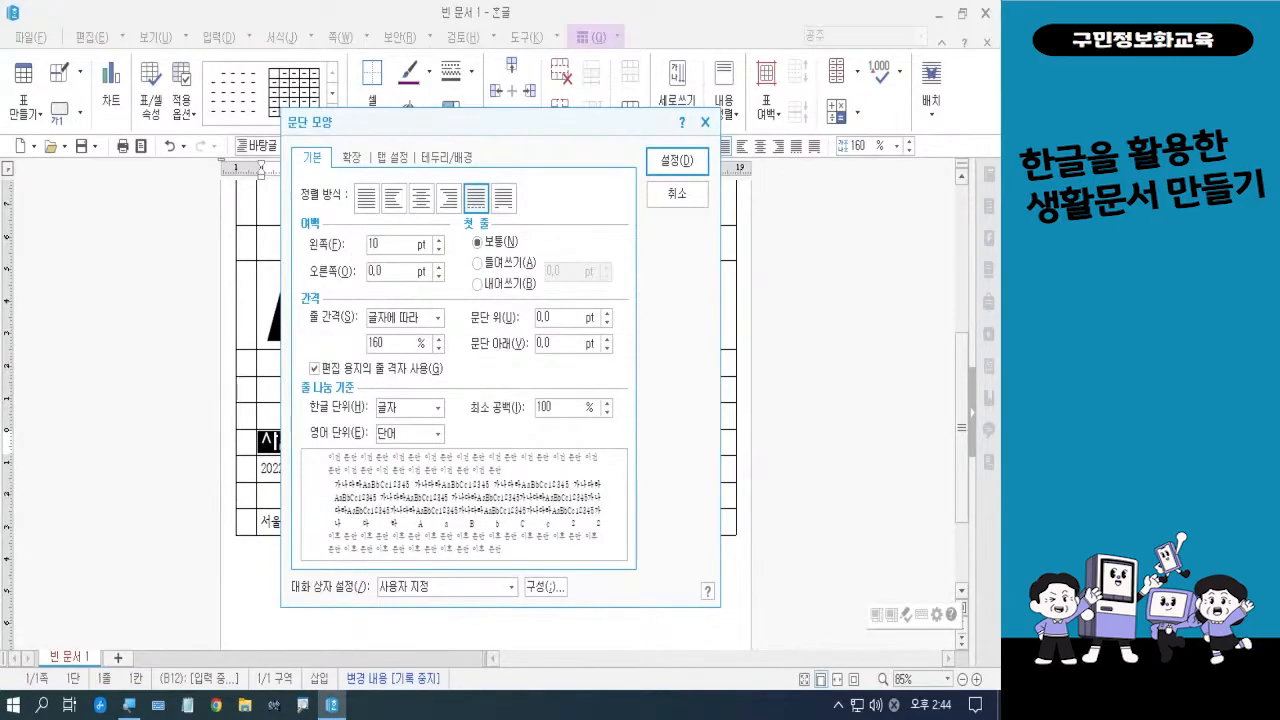
{"action": "left_click_drag", "start_coordinate": [390, 277], "coordinate": [352, 279]}
{"action": "type", "text": "20"}
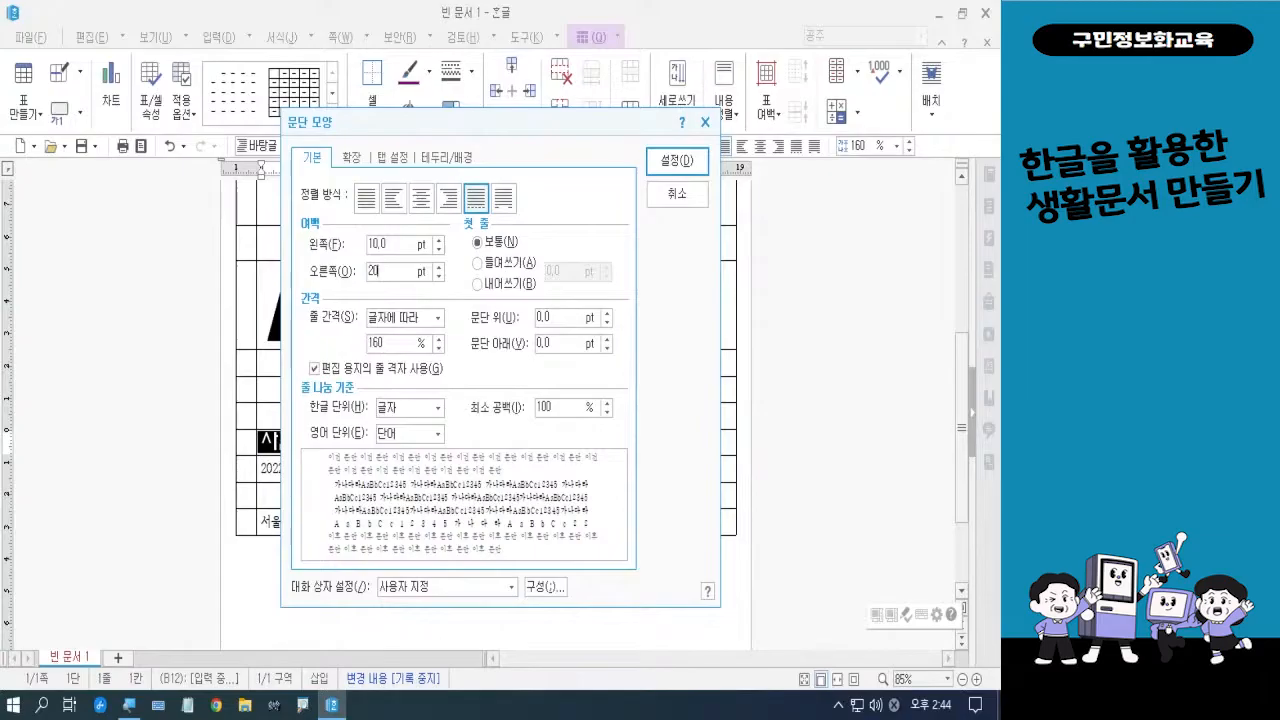
{"action": "left_click", "coordinate": [672, 168]}
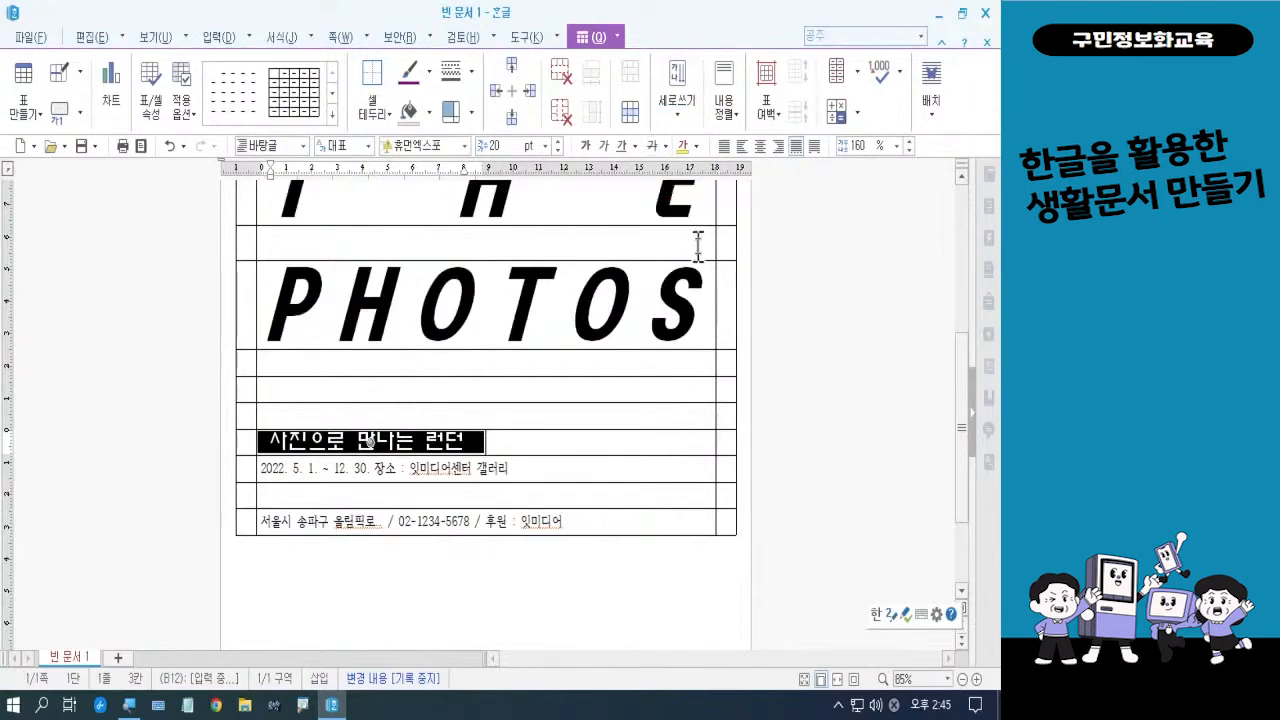
{"action": "left_click", "coordinate": [718, 275]}
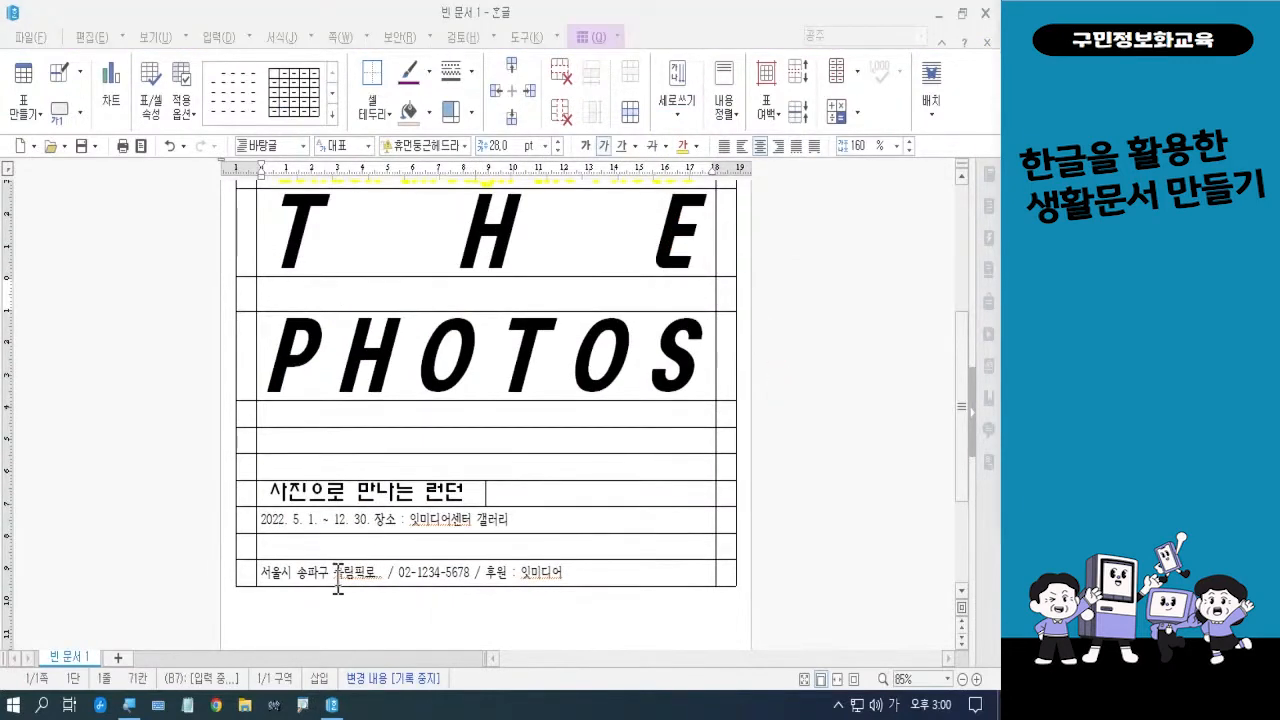
- Change the font of the date-and-venue cell and the address-and-sponsor cell in the lower part of the table to 휴먼모음T
{"action": "left_click", "coordinate": [350, 520]}
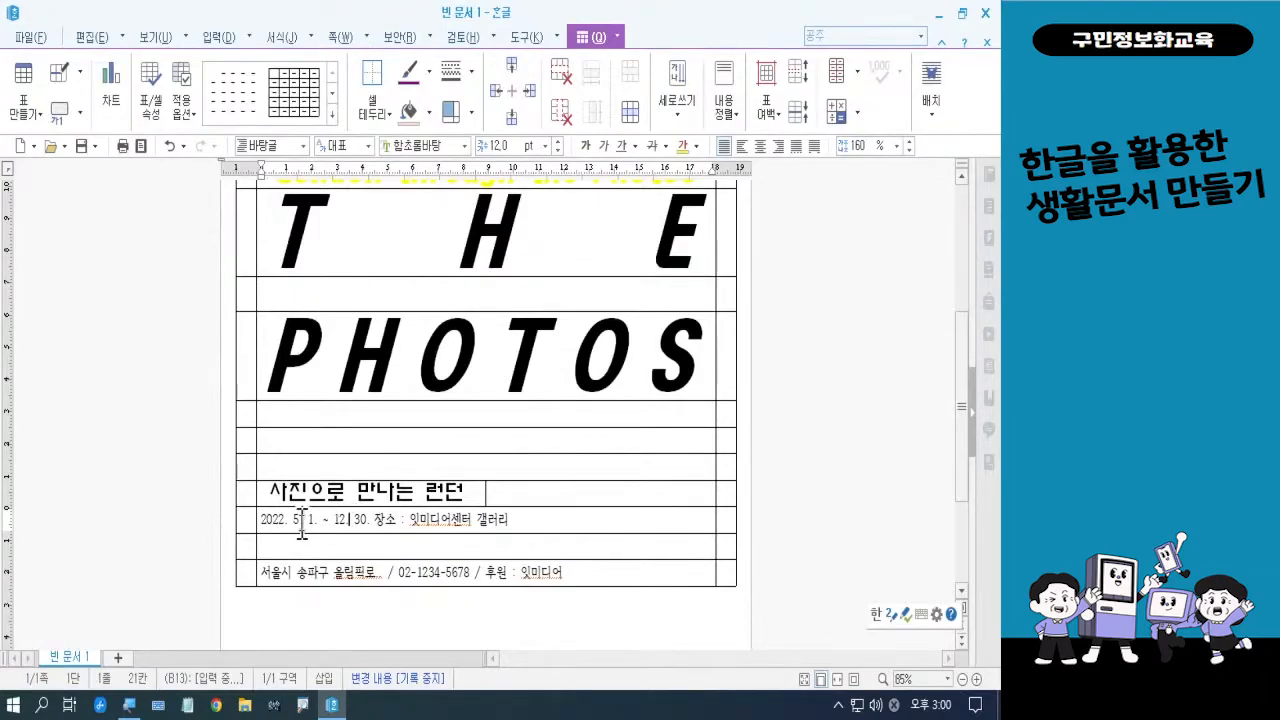
{"action": "key", "text": "F5"}
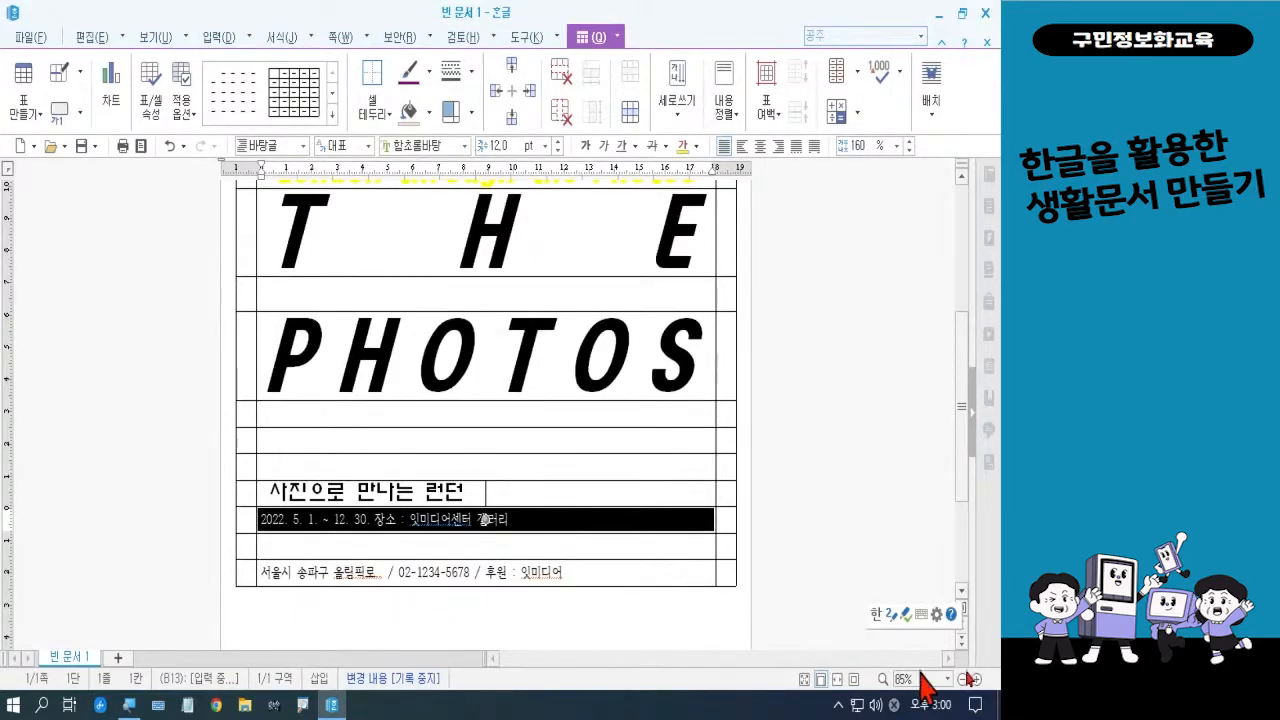
{"action": "key", "text": "alt+l"}
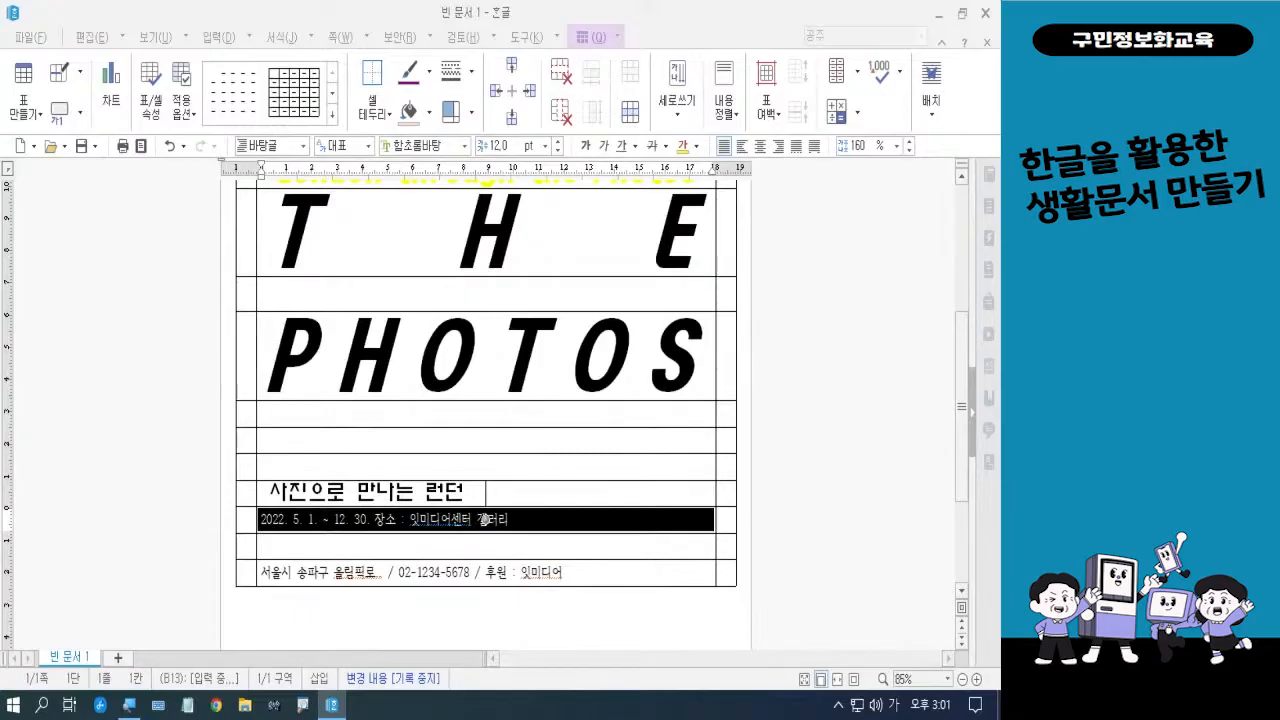
{"action": "key", "text": "Hangul"}
{"action": "key", "text": "Hangul"}
{"action": "left_click", "coordinate": [309, 575], "text": "ctrl"}
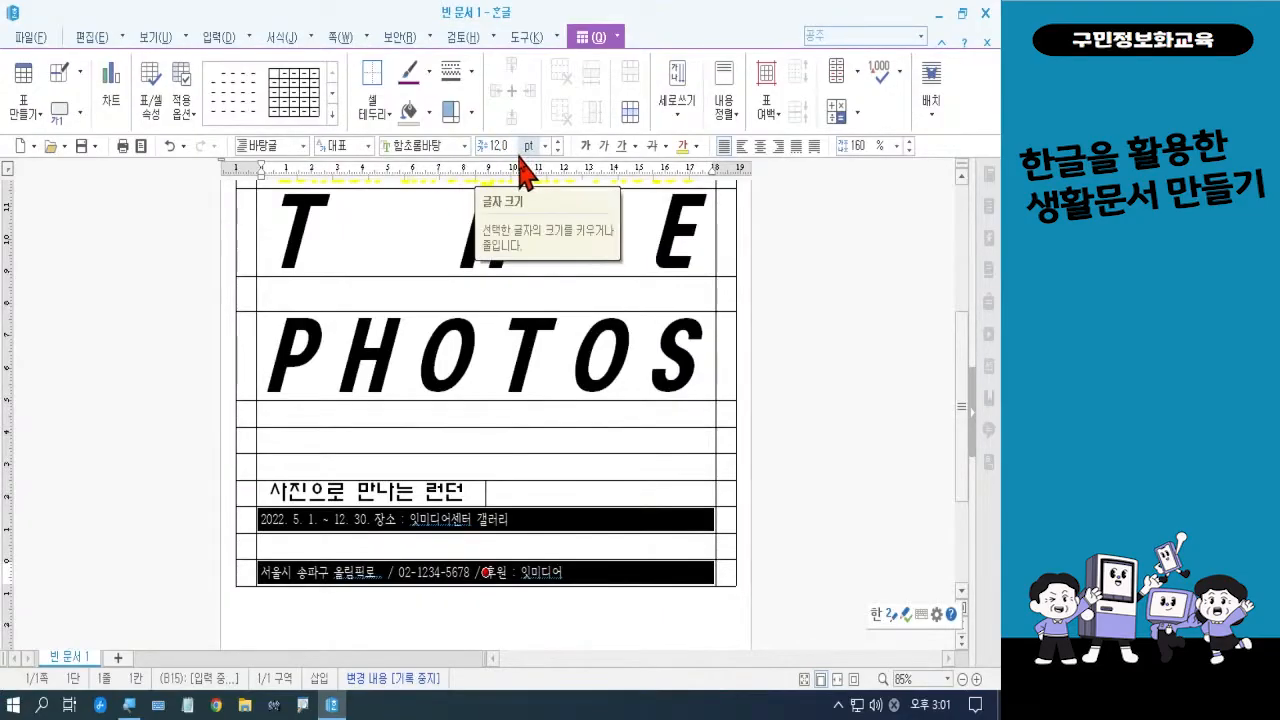
{"action": "left_click", "coordinate": [465, 146]}
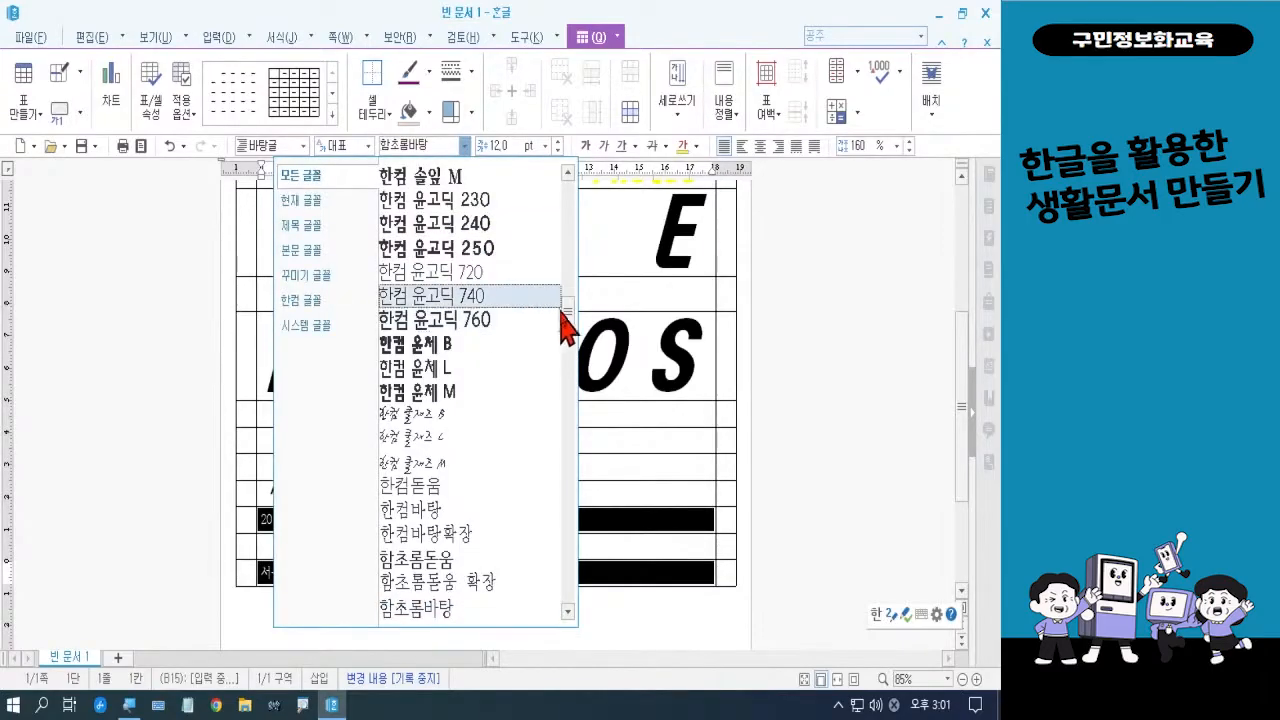
{"action": "left_click_drag", "start_coordinate": [567, 312], "coordinate": [567, 350]}
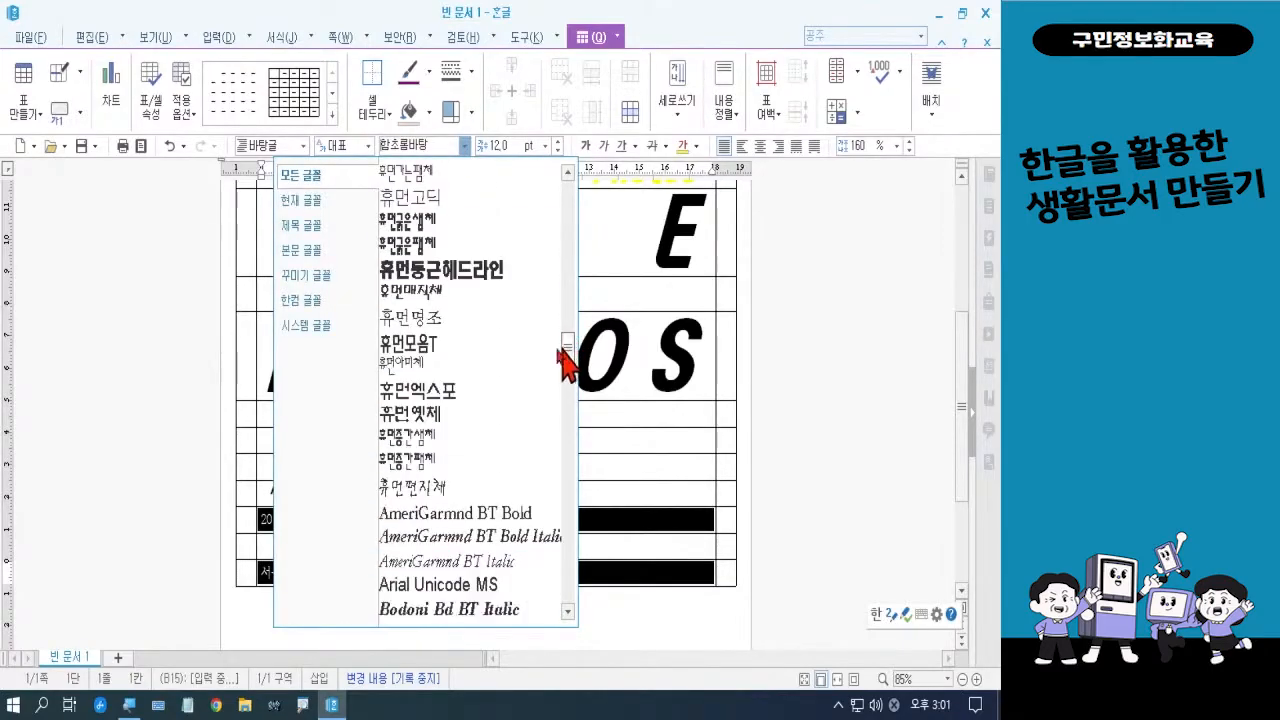
{"action": "left_click", "coordinate": [466, 352]}
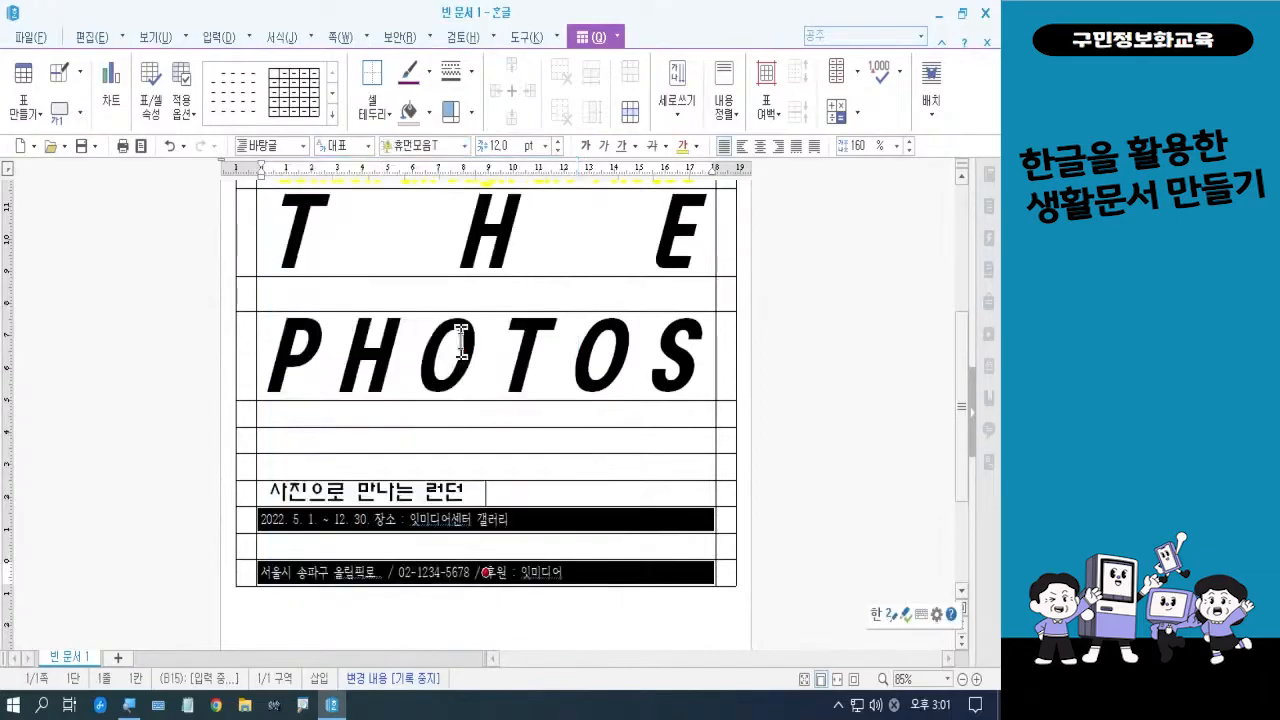
- Make the text of the selected date-and-venue and address-and-sponsor cells bold, italic and yellow
{"action": "left_click", "coordinate": [586, 147]}
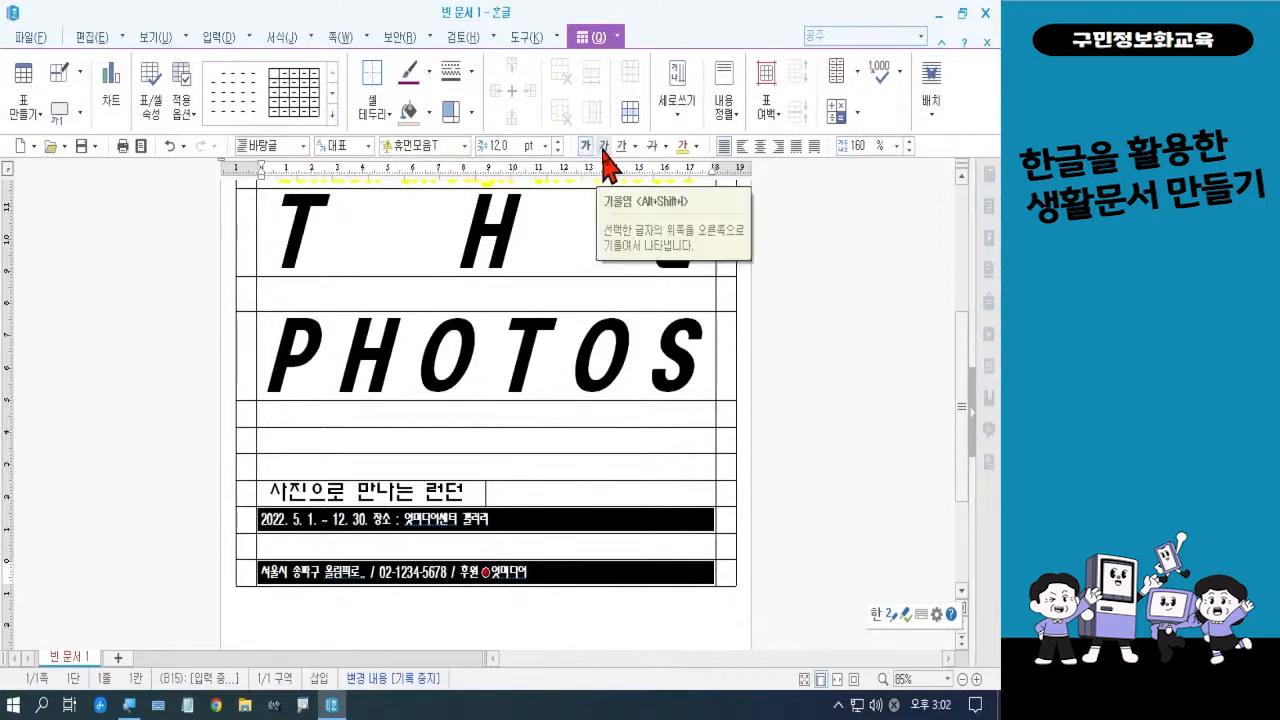
{"action": "left_click", "coordinate": [603, 148]}
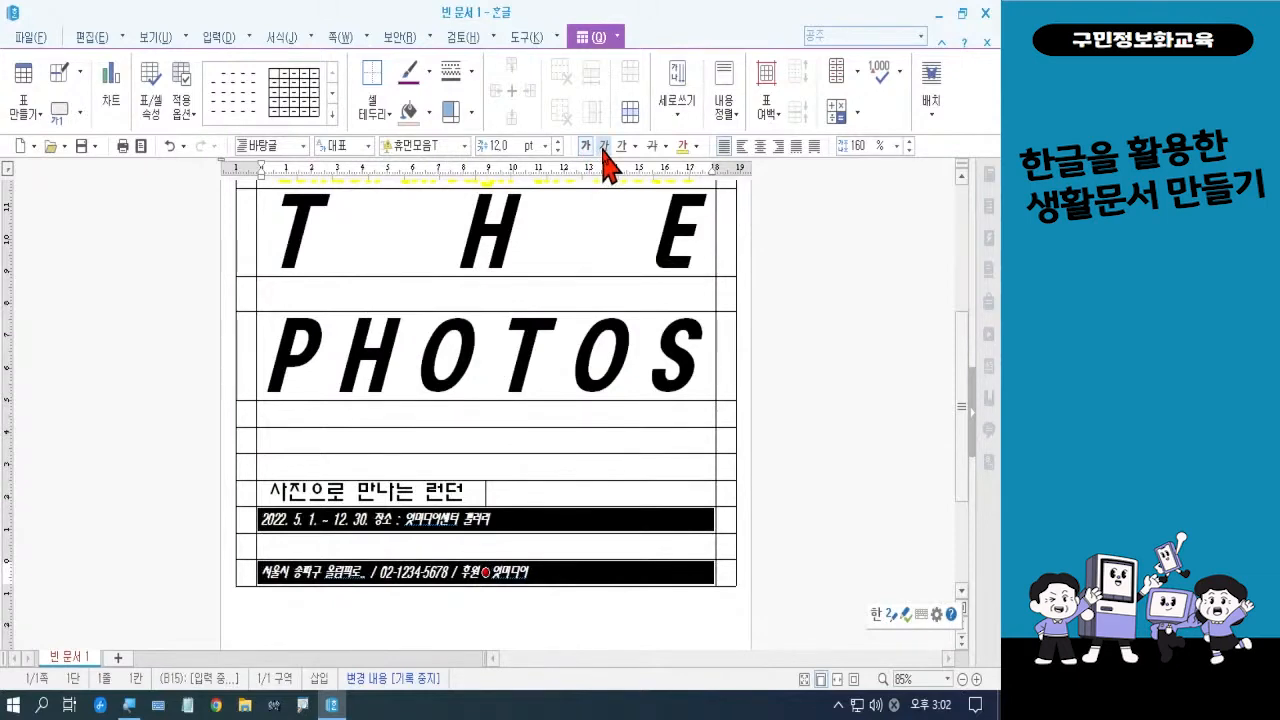
{"action": "left_click", "coordinate": [697, 147]}
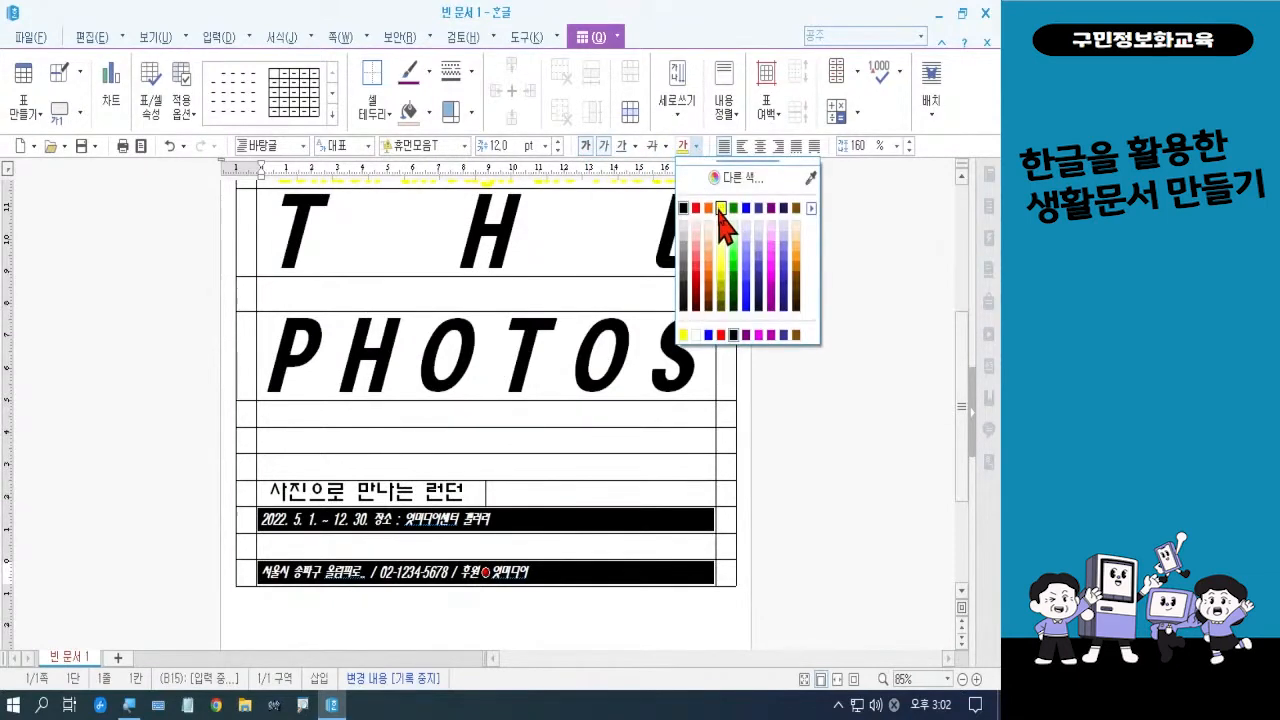
{"action": "left_click", "coordinate": [720, 222]}
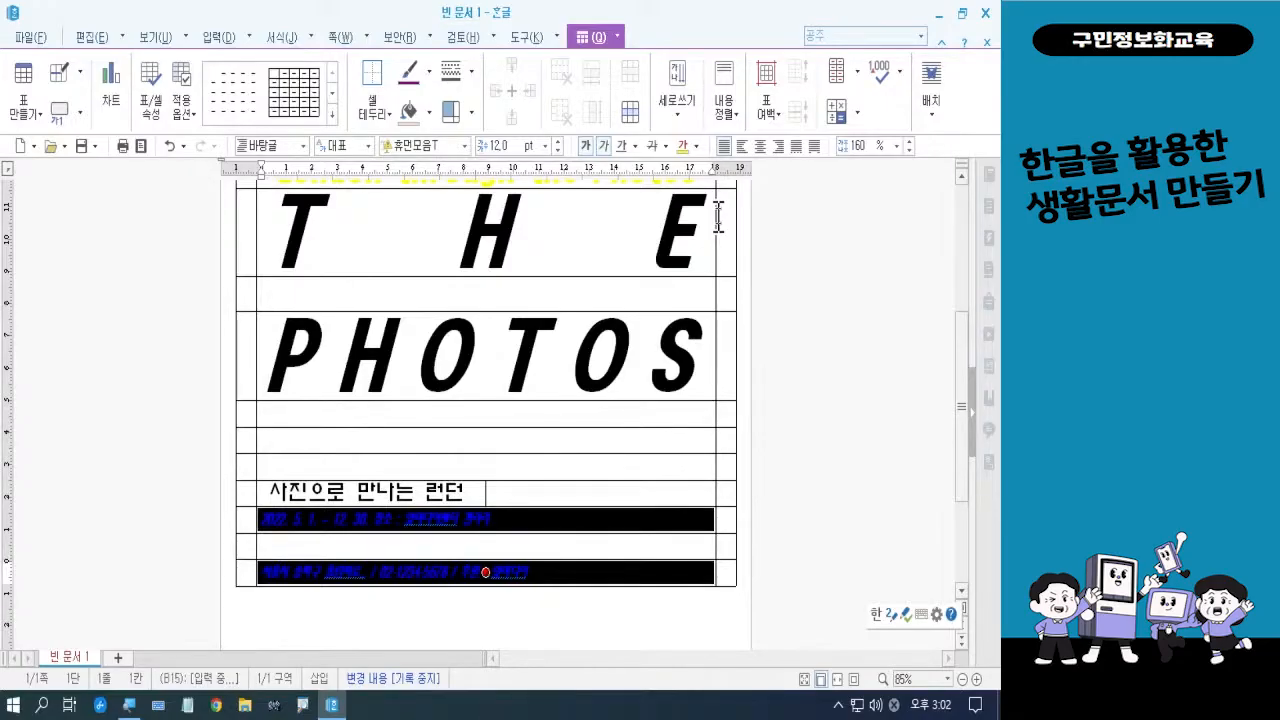
{"action": "key", "text": "Escape"}
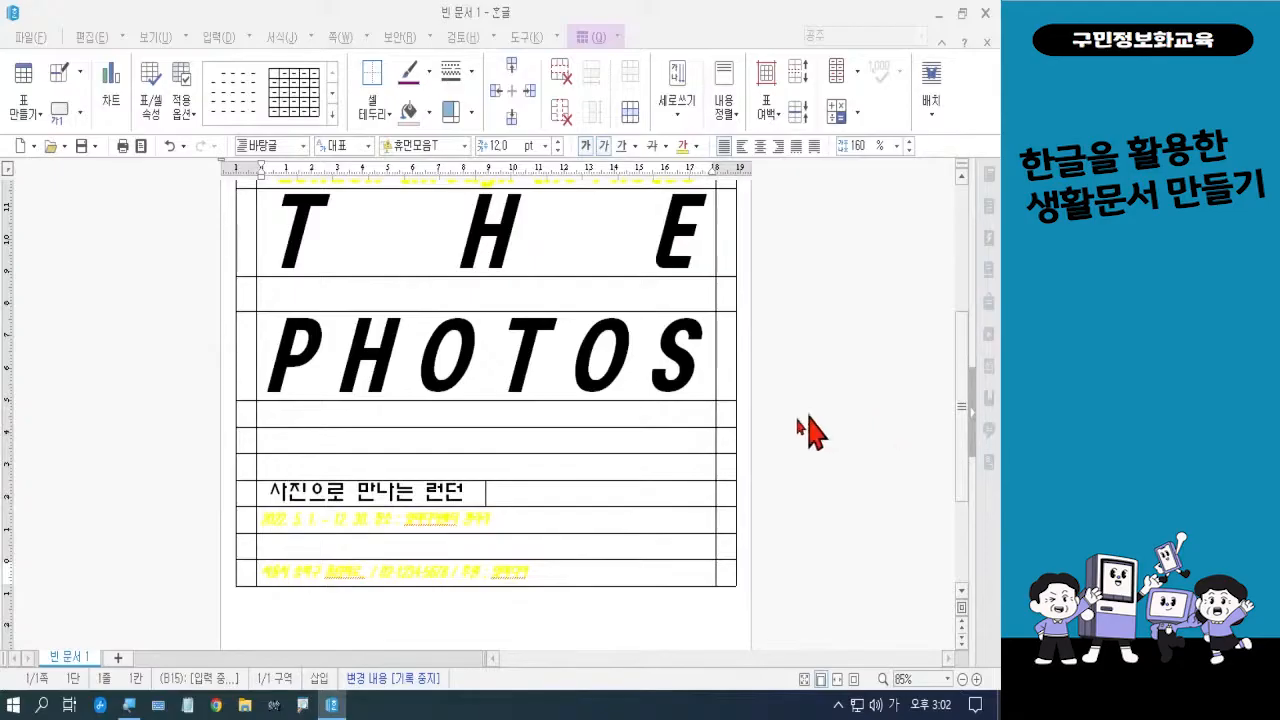
- Place the cursor in the empty middle cell two rows below PHOTOS
{"action": "left_click", "coordinate": [488, 437]}
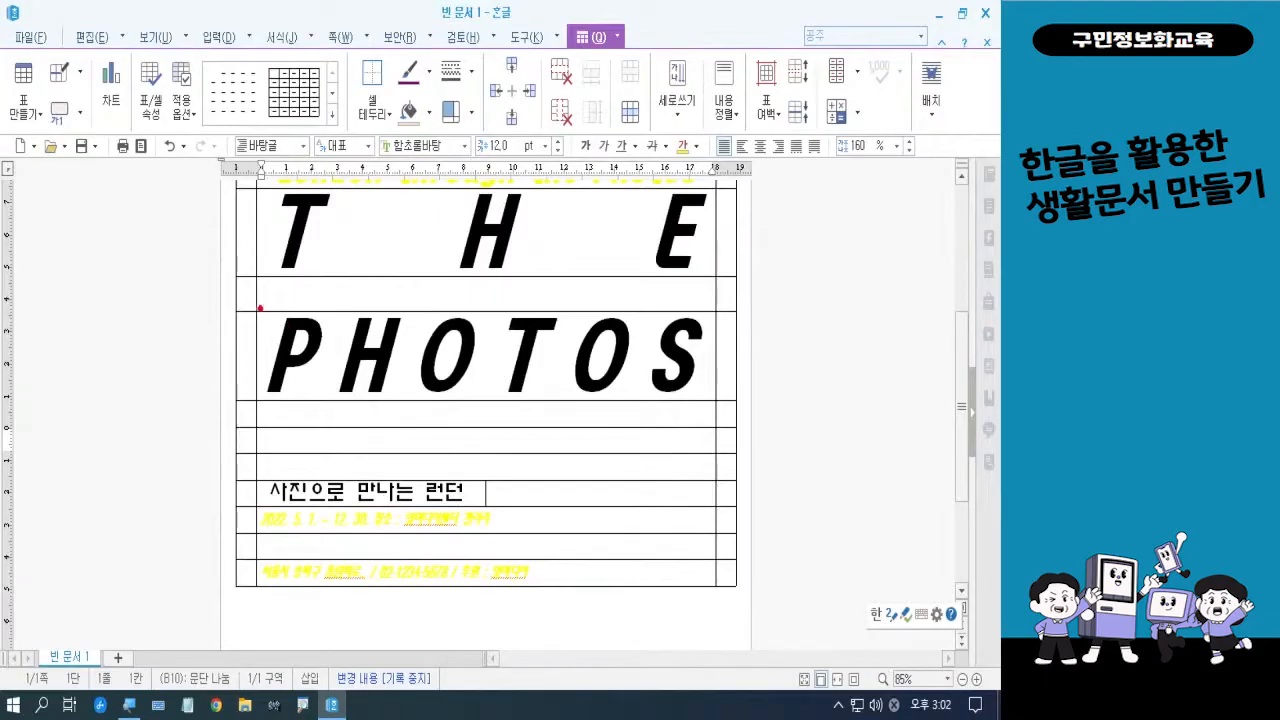
{"action": "left_click_drag", "start_coordinate": [257, 308], "coordinate": [721, 400]}
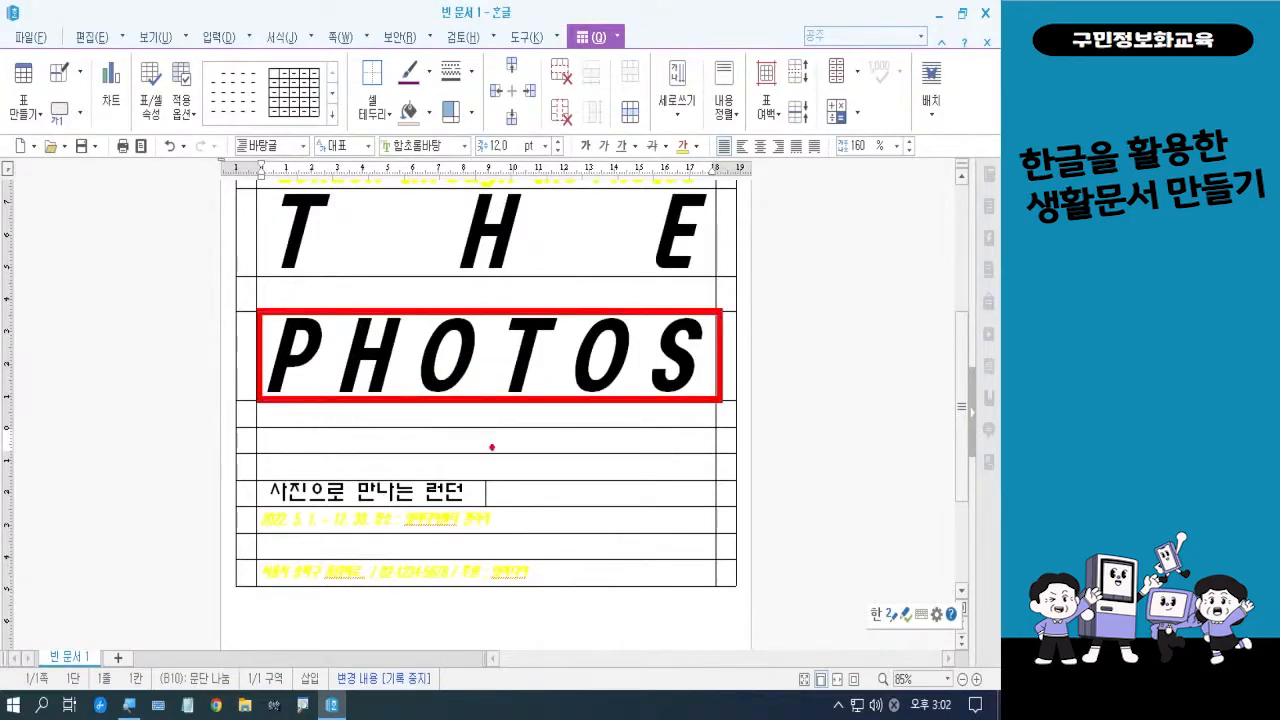
{"action": "mouse_move", "coordinate": [491, 447]}
{"action": "left_mouse_down"}
{"action": "mouse_move", "coordinate": [478, 461]}
{"action": "mouse_move", "coordinate": [460, 443]}
{"action": "mouse_move", "coordinate": [492, 431]}
{"action": "mouse_move", "coordinate": [494, 450]}
{"action": "mouse_move", "coordinate": [482, 425]}
{"action": "mouse_move", "coordinate": [517, 413]}
{"action": "left_mouse_up"}
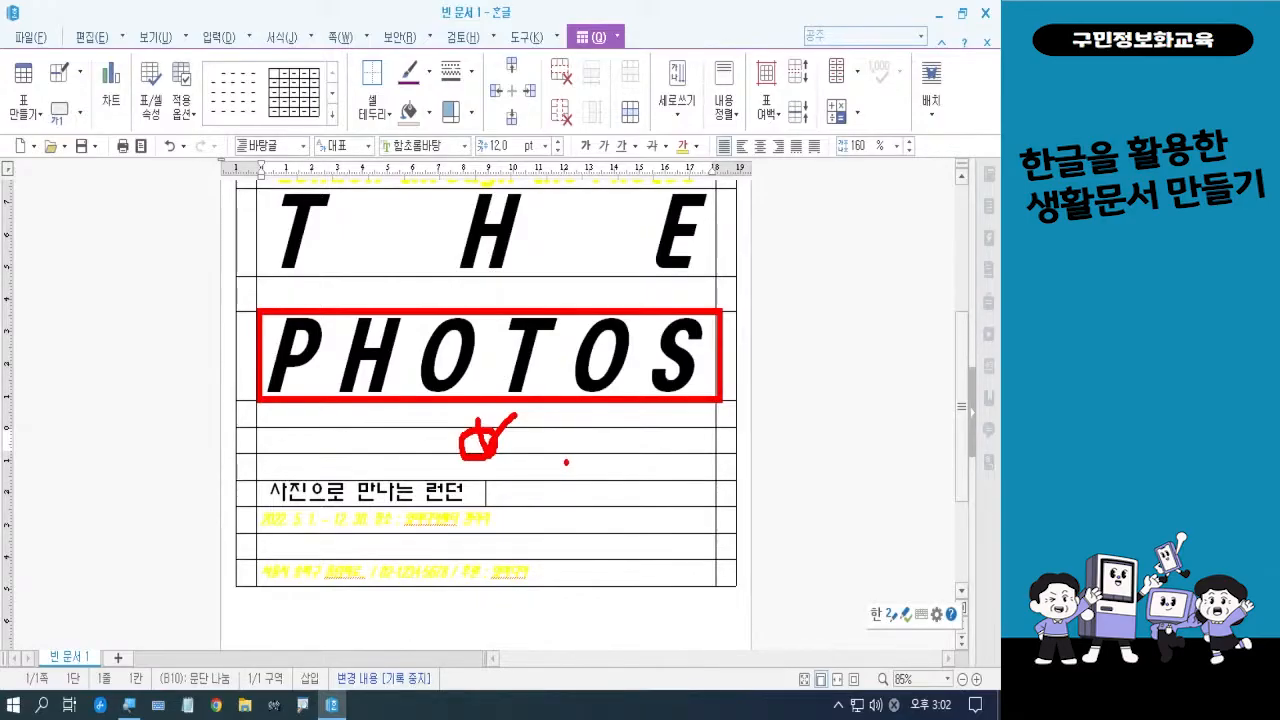
{"action": "key", "text": "Escape"}
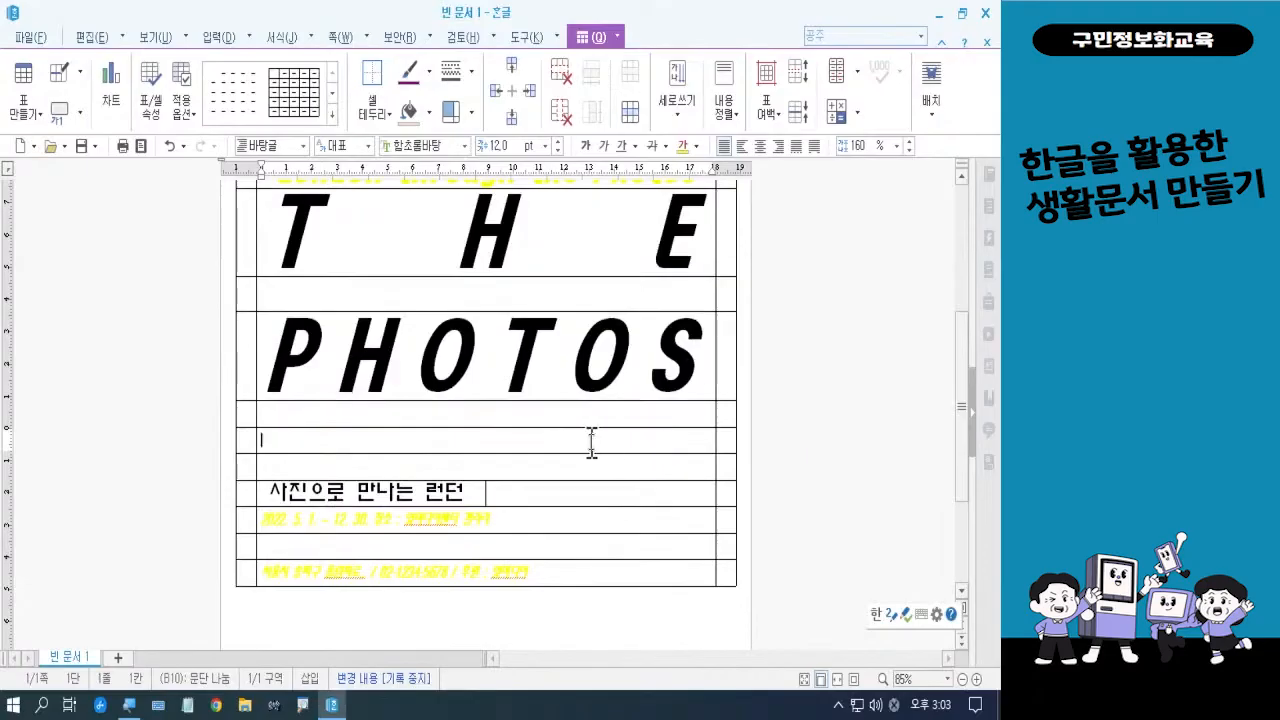
- Fill the empty middle cell two rows below PHOTOS with the picture 런던1.jpg from the 폼나는 문서 2회차 folder, fitted to size
{"action": "key", "text": "F5"}
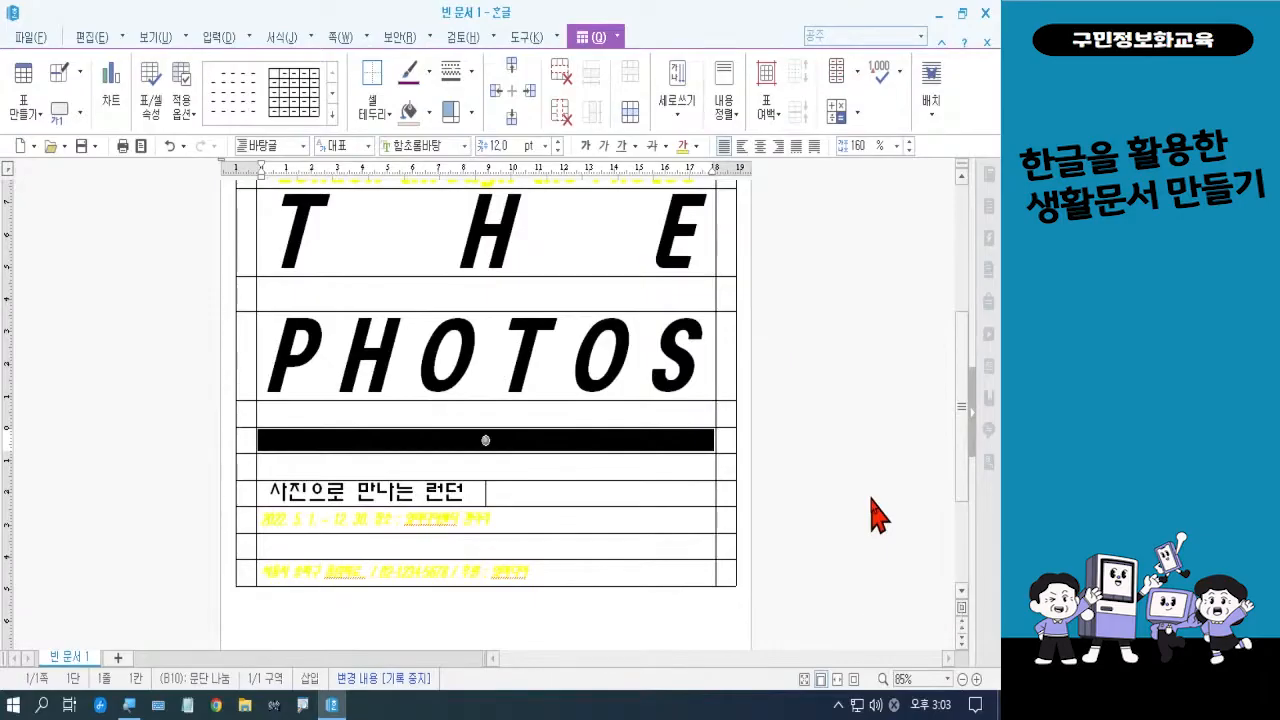
{"action": "key", "text": "l"}
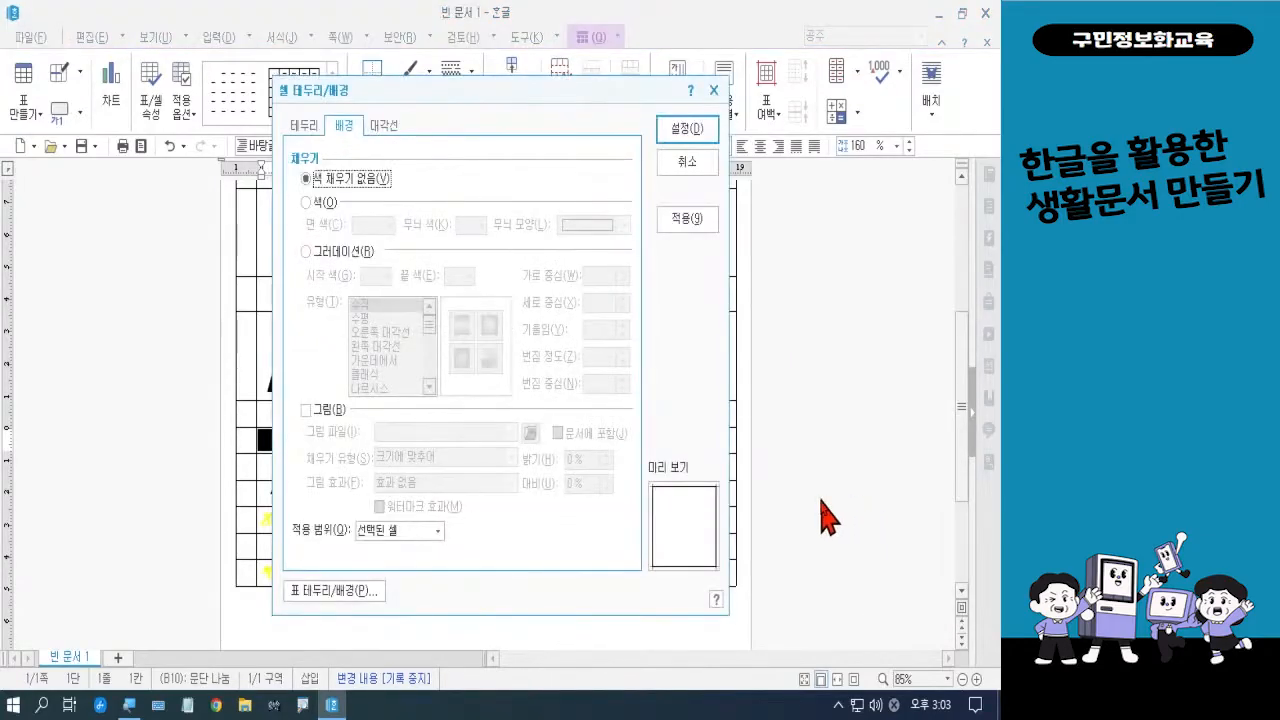
{"action": "left_click", "coordinate": [324, 411]}
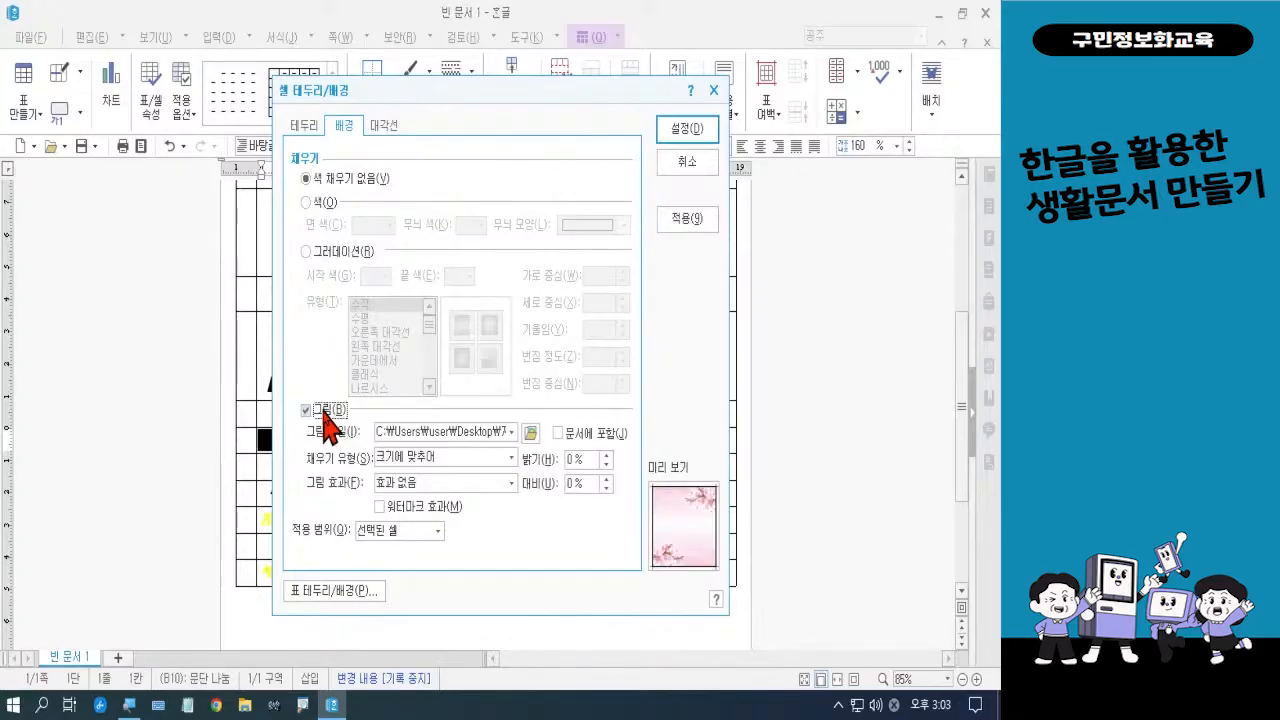
{"action": "left_click", "coordinate": [530, 433]}
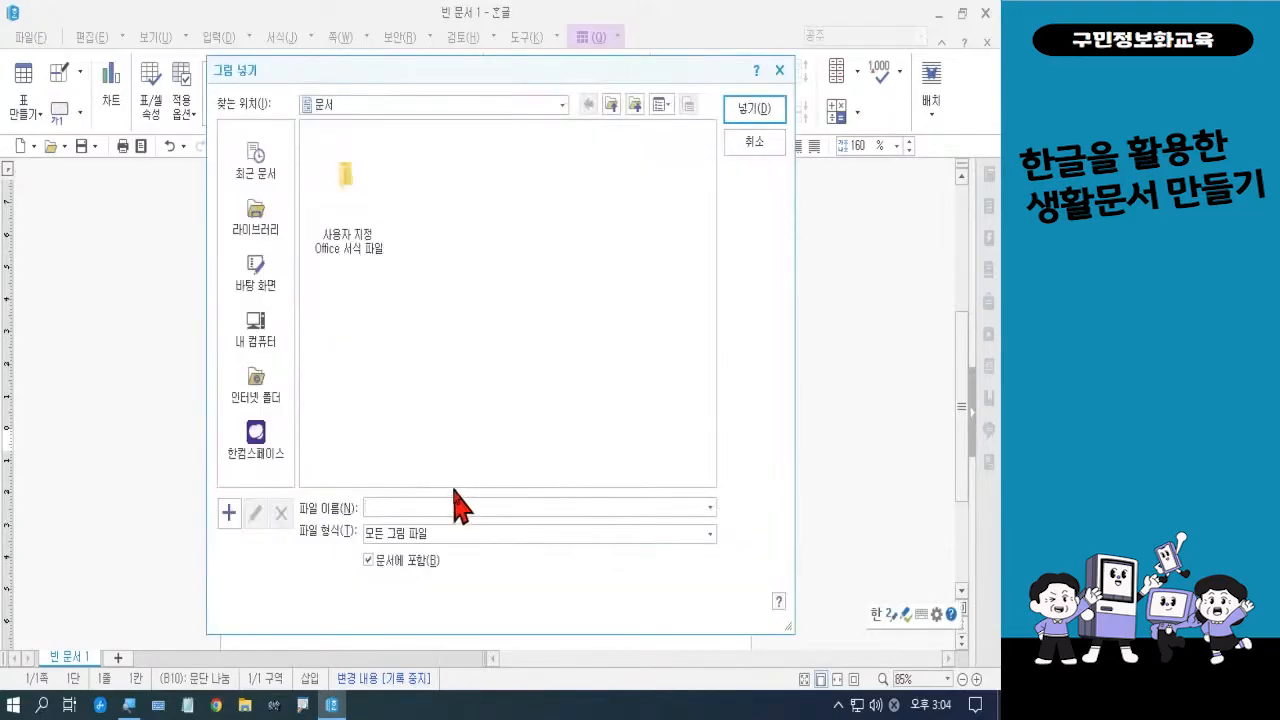
{"action": "left_click", "coordinate": [274, 292]}
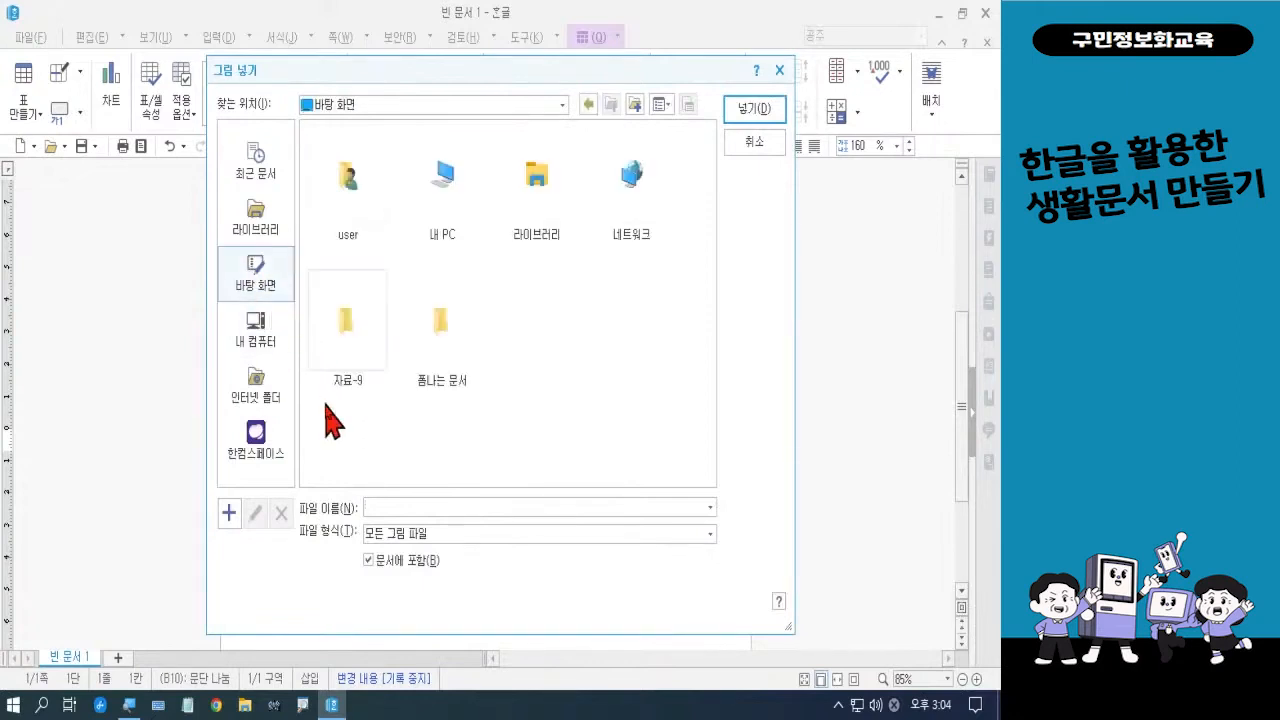
{"action": "double_click", "coordinate": [470, 372]}
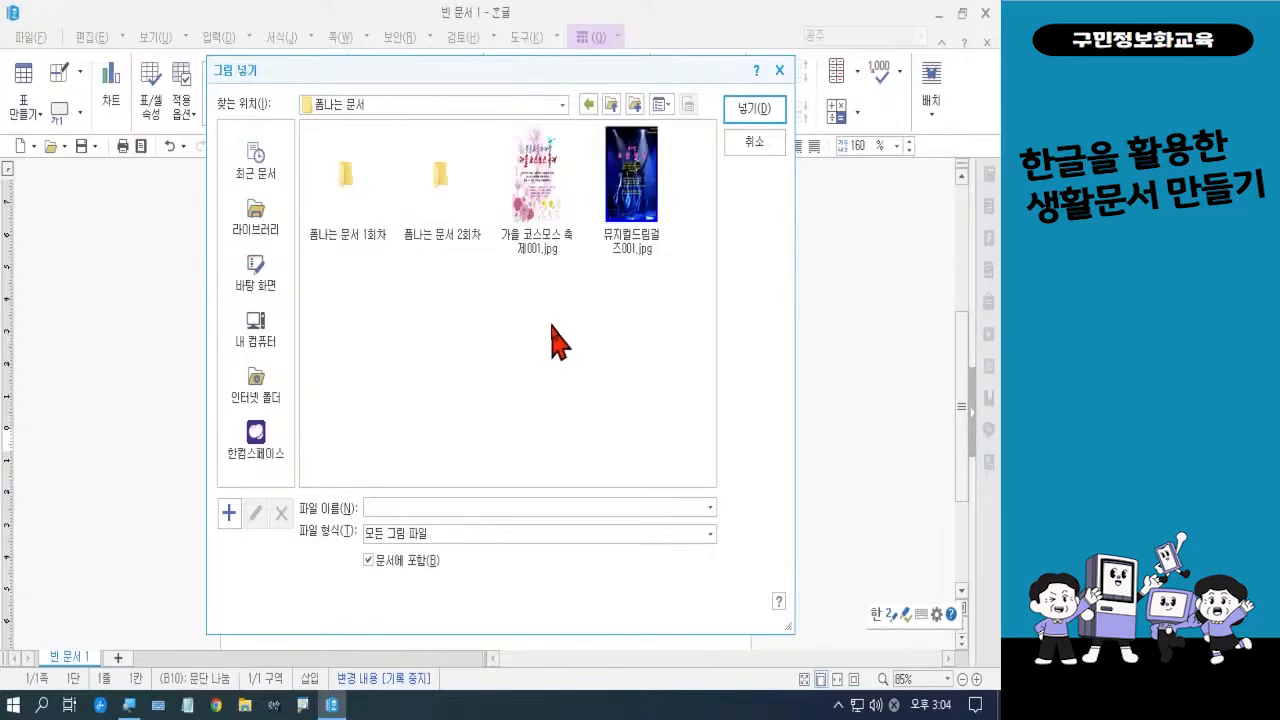
{"action": "double_click", "coordinate": [463, 205]}
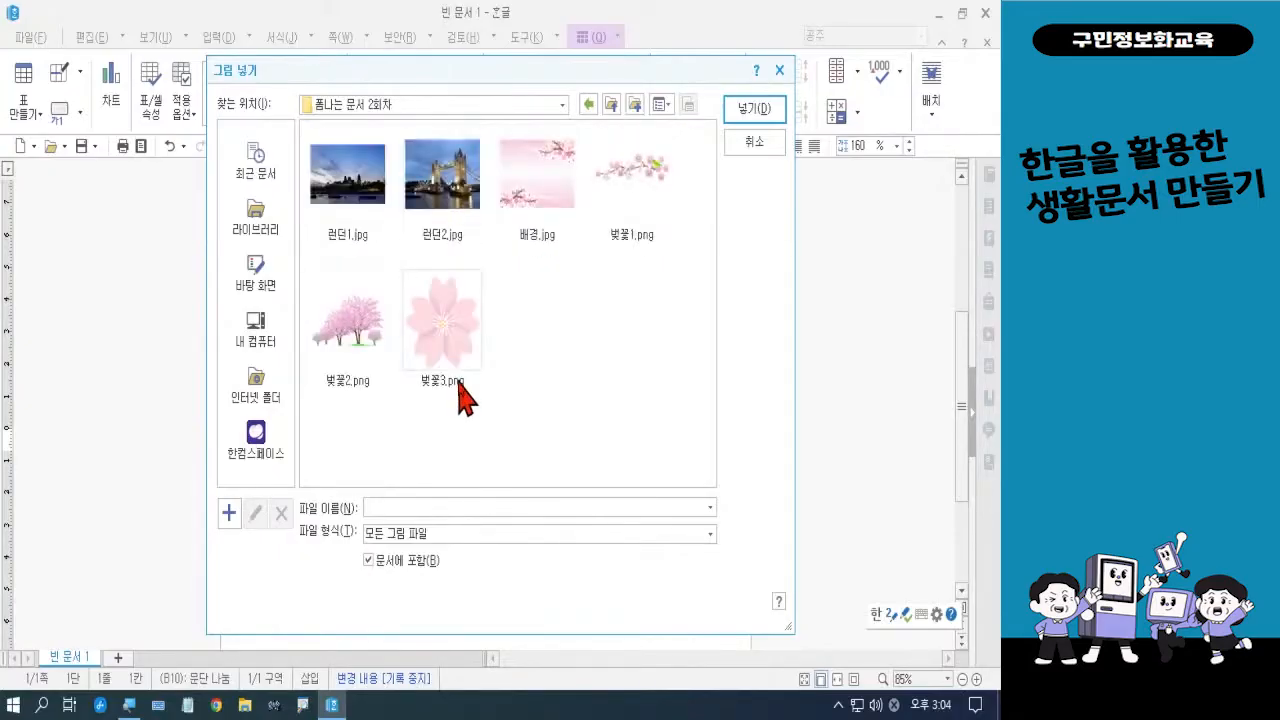
{"action": "left_click", "coordinate": [361, 196]}
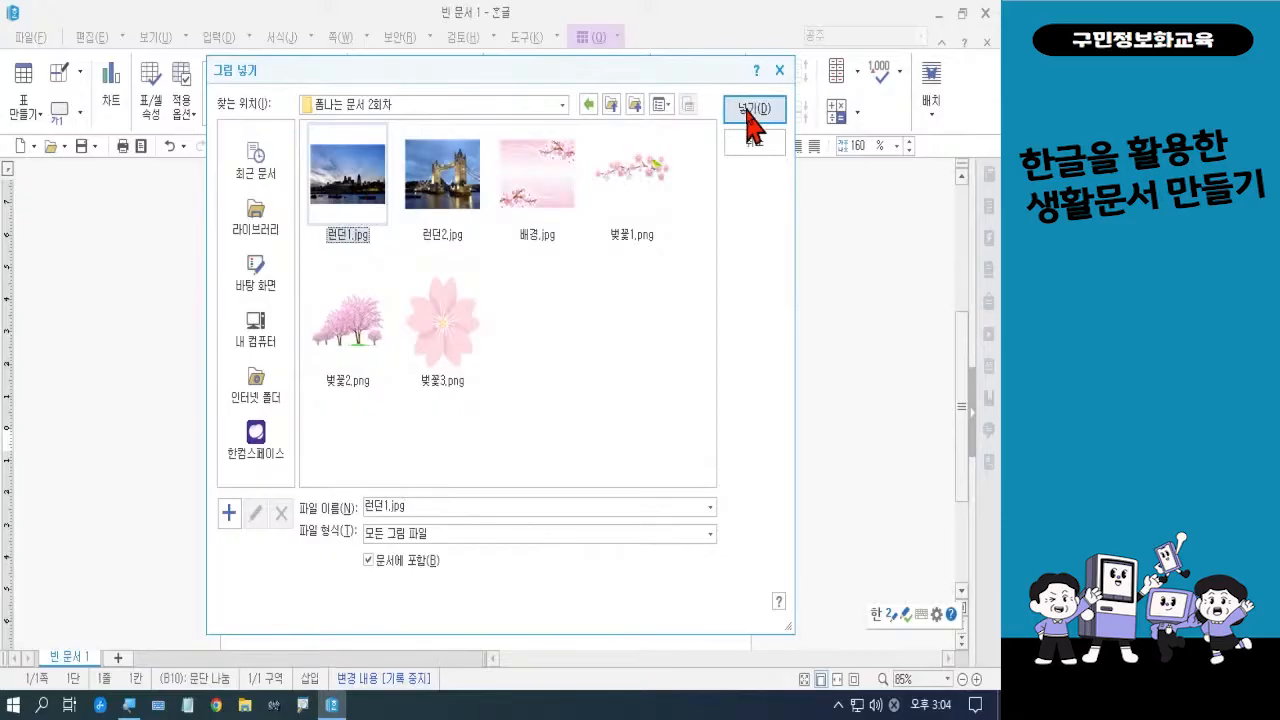
{"action": "left_click", "coordinate": [752, 112]}
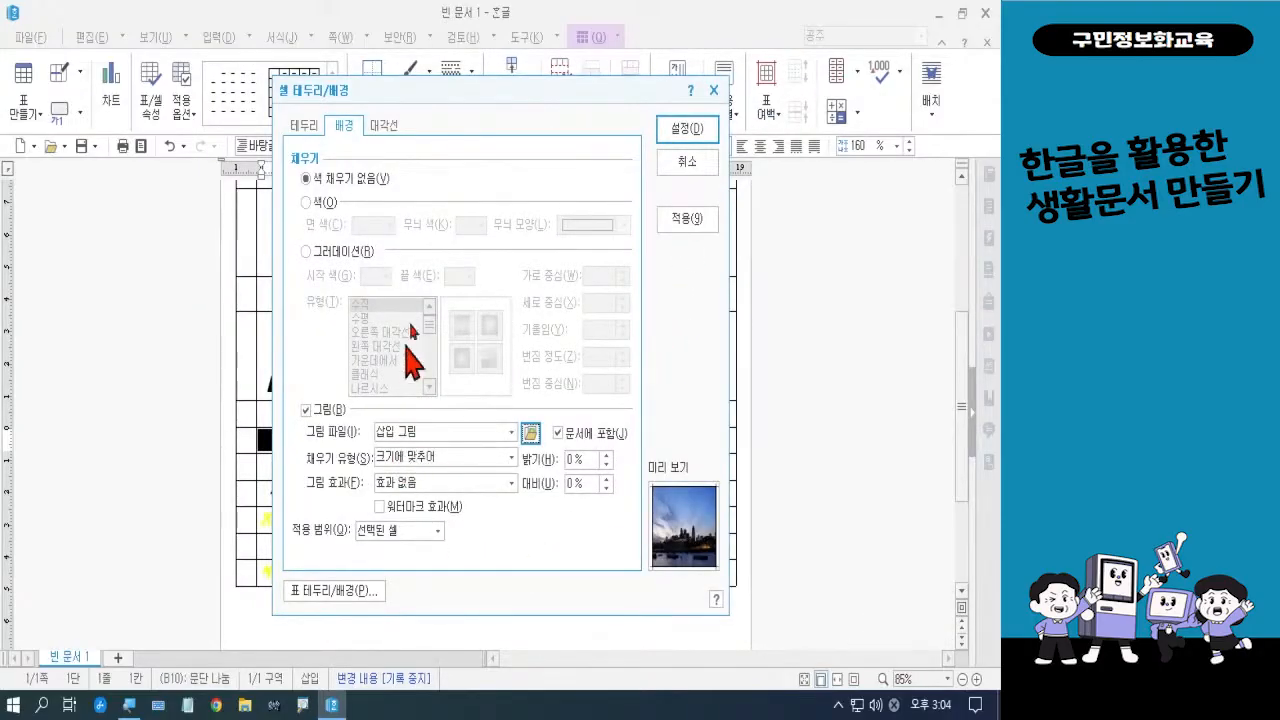
{"action": "left_click", "coordinate": [688, 130]}
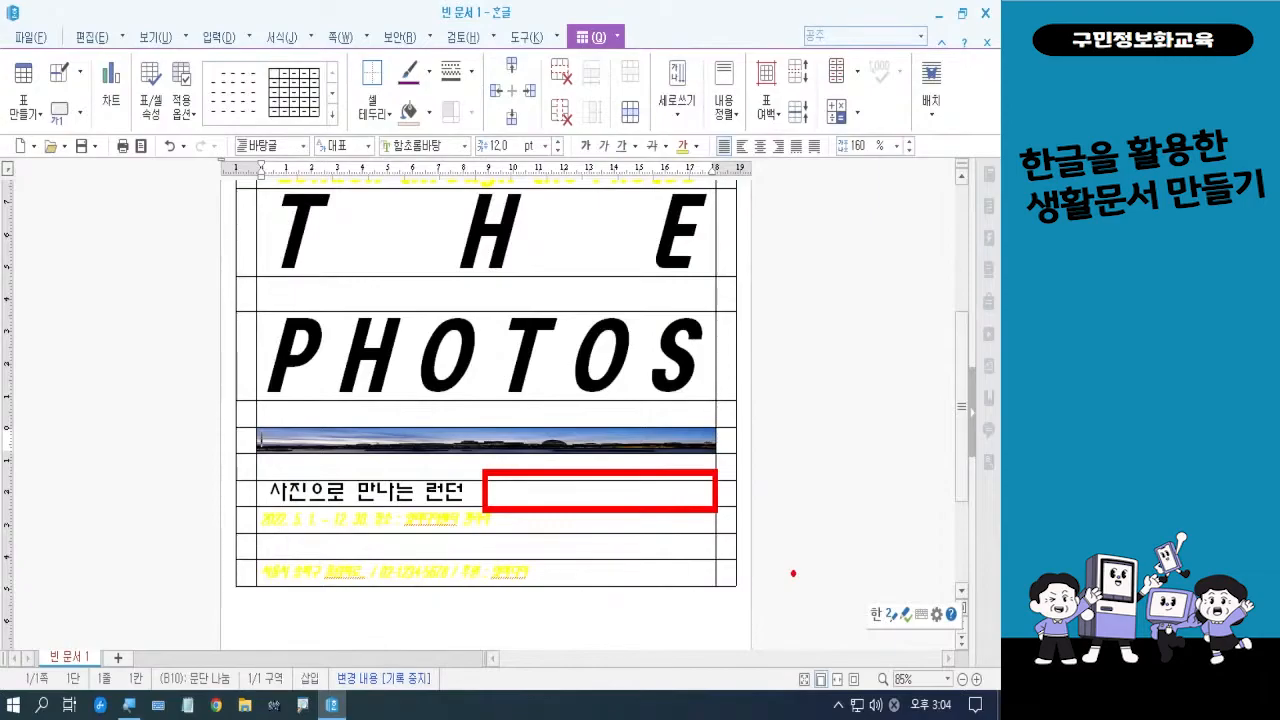
{"action": "mouse_move", "coordinate": [637, 459]}
{"action": "left_mouse_down"}
{"action": "mouse_move", "coordinate": [641, 490]}
{"action": "mouse_move", "coordinate": [668, 444]}
{"action": "left_mouse_up"}
{"action": "key", "text": "Escape"}
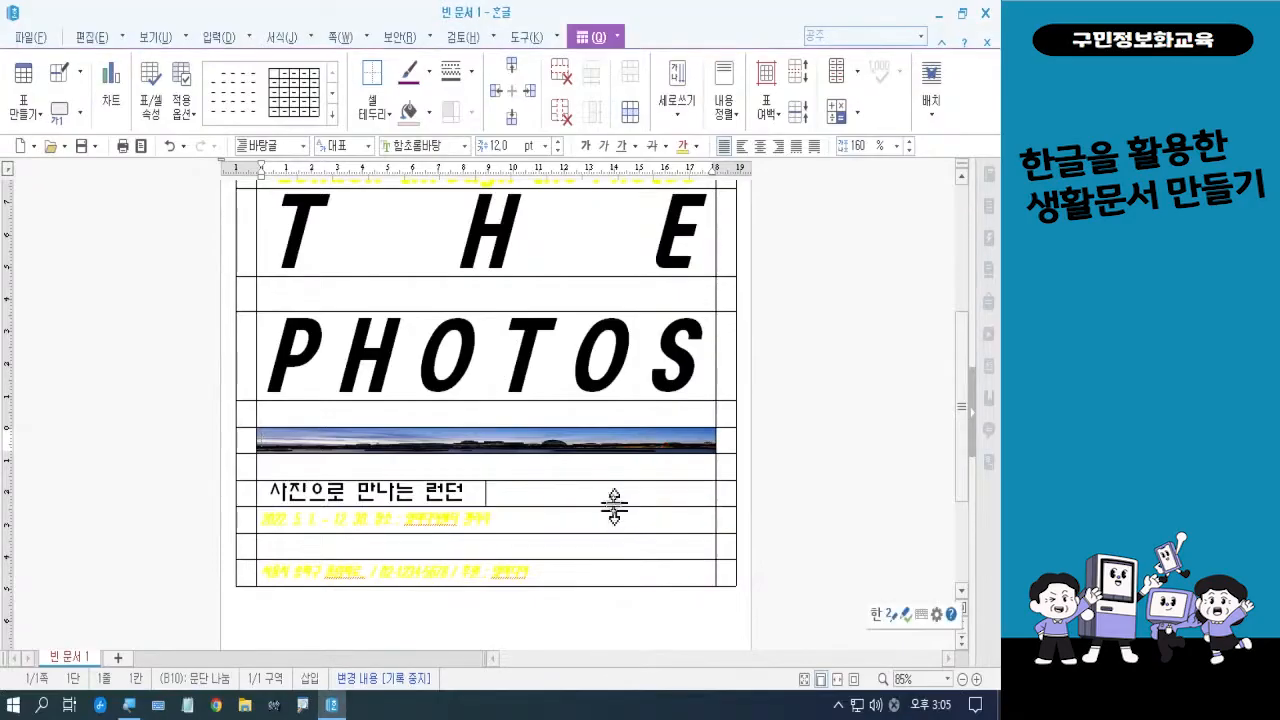
- Fill the empty cell beside 사진으로 만나는 런던 with the picture 런던2.jpg as its background, fitted to size
{"action": "left_click", "coordinate": [608, 490]}
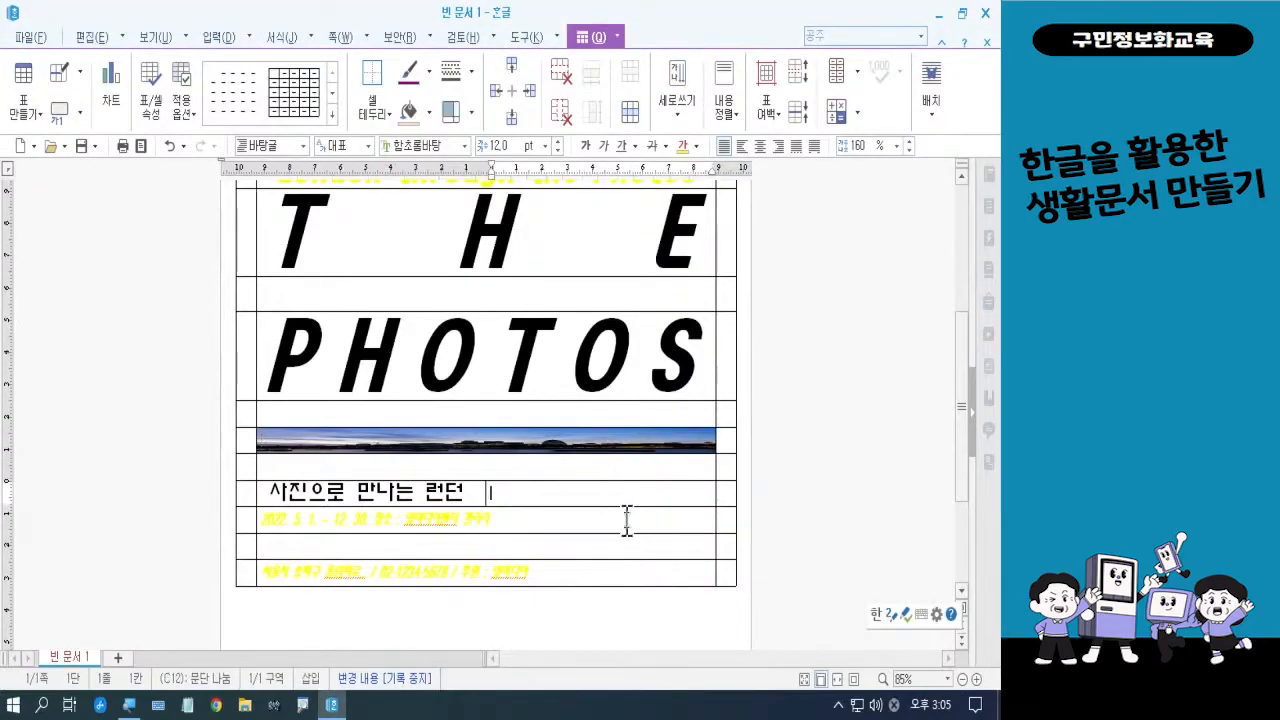
{"action": "key", "text": "F5"}
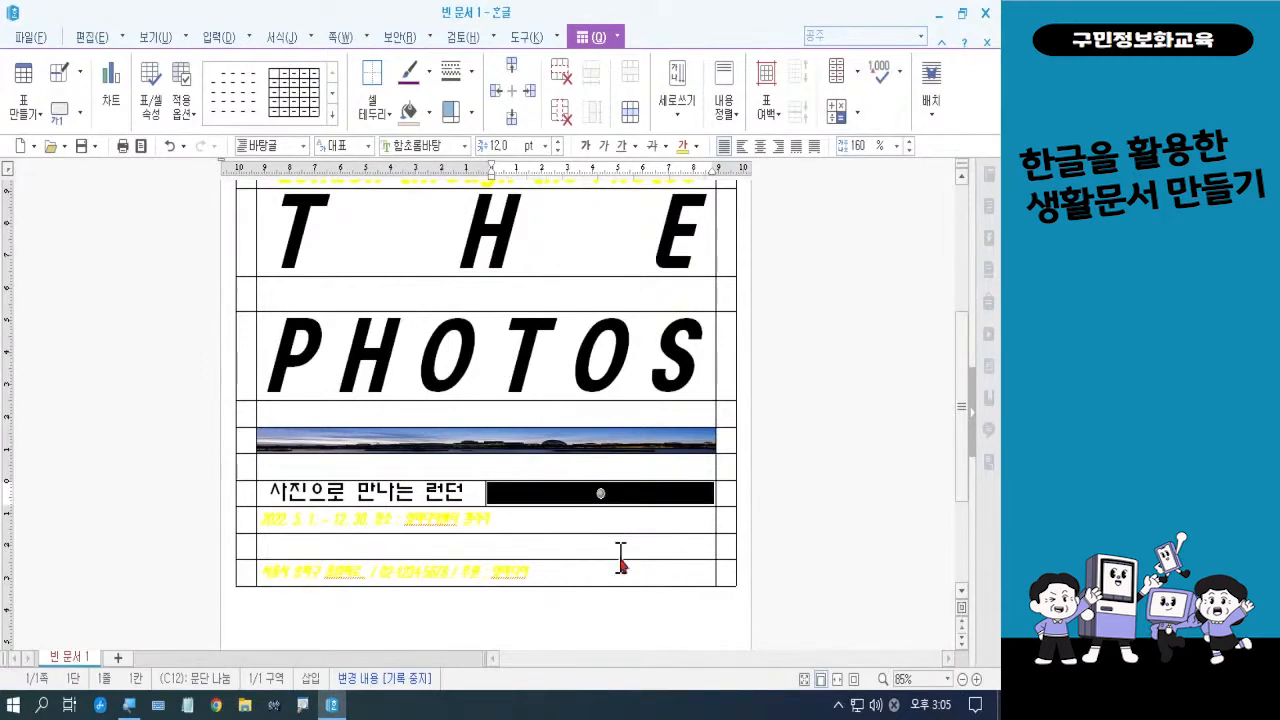
{"action": "key", "text": "l"}
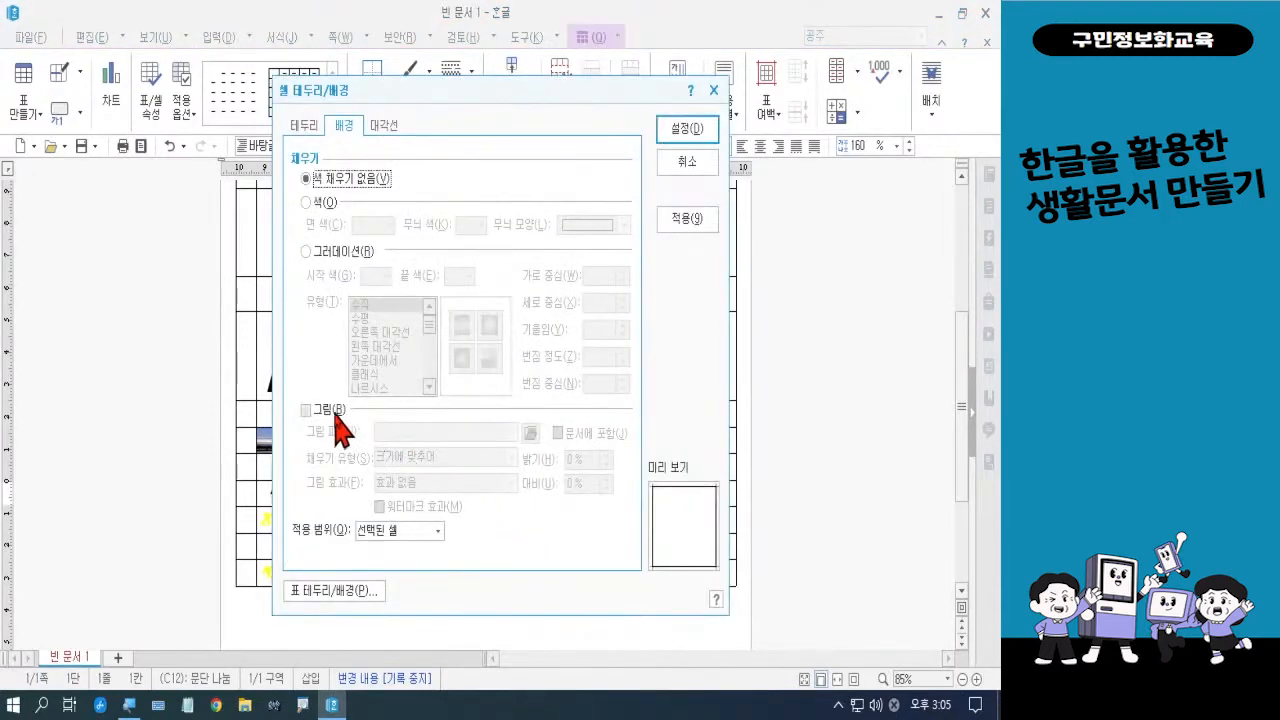
{"action": "left_click", "coordinate": [335, 411]}
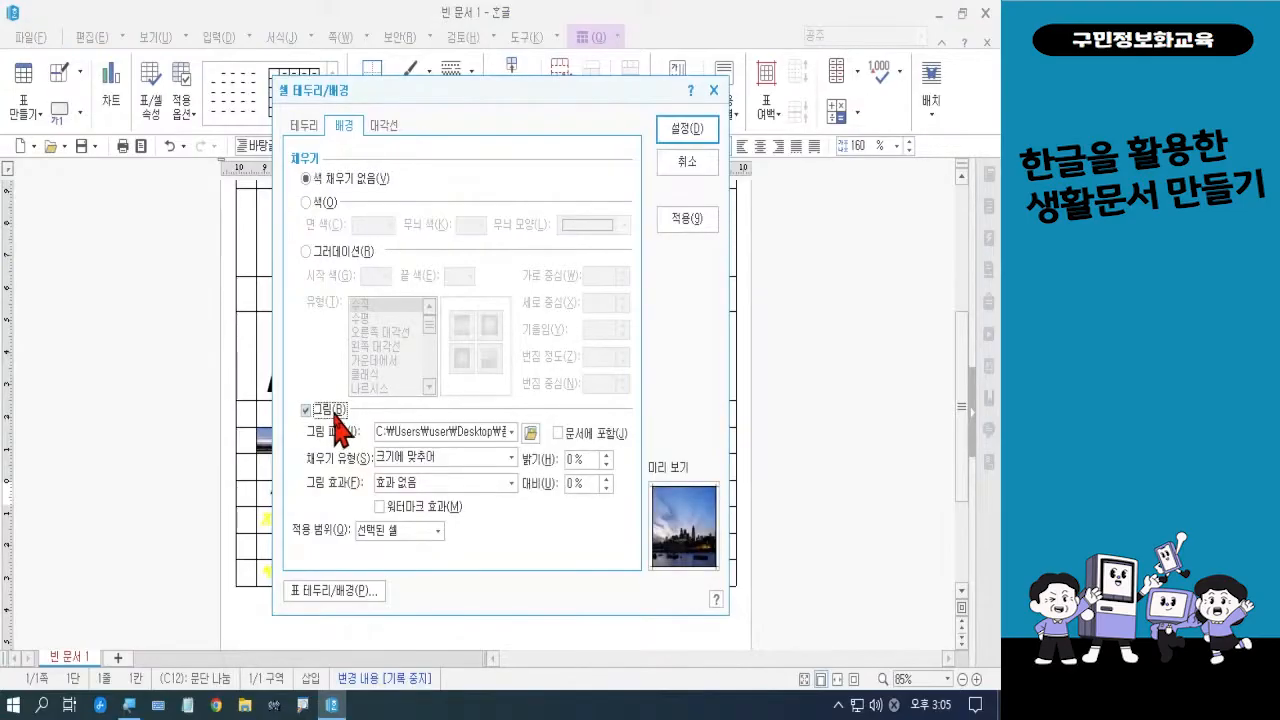
{"action": "left_click", "coordinate": [530, 432]}
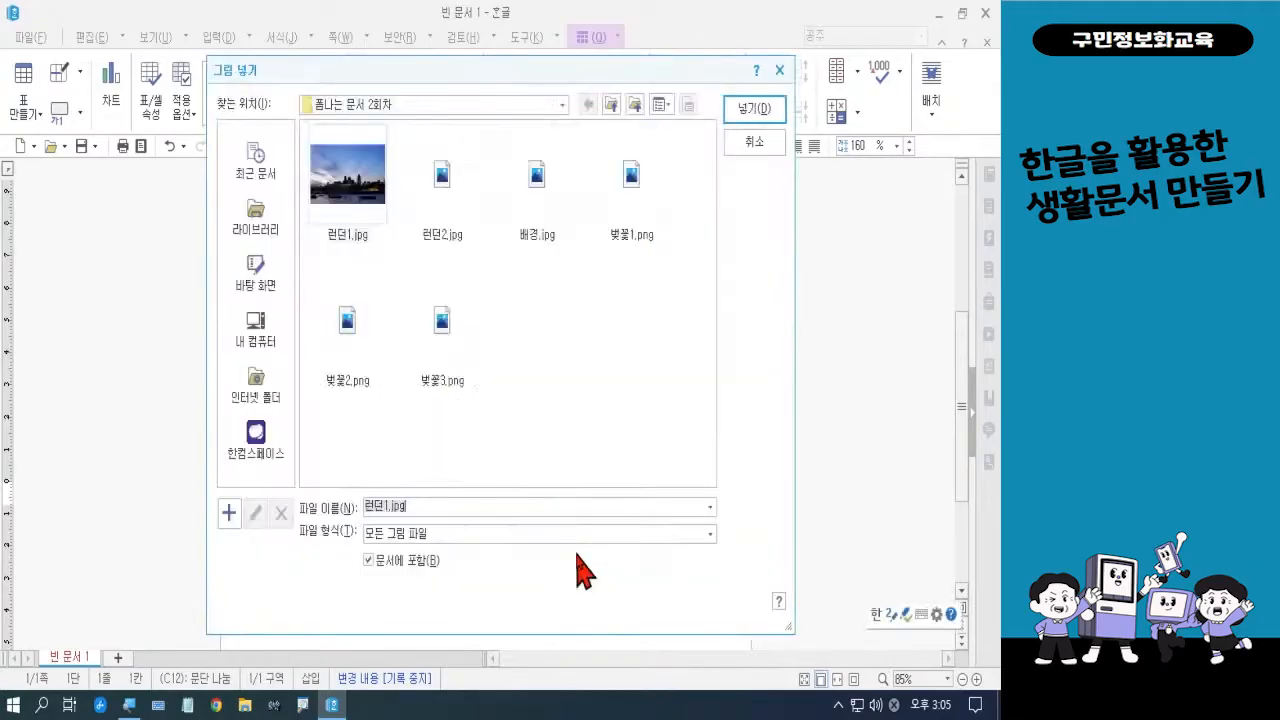
{"action": "left_click", "coordinate": [457, 220]}
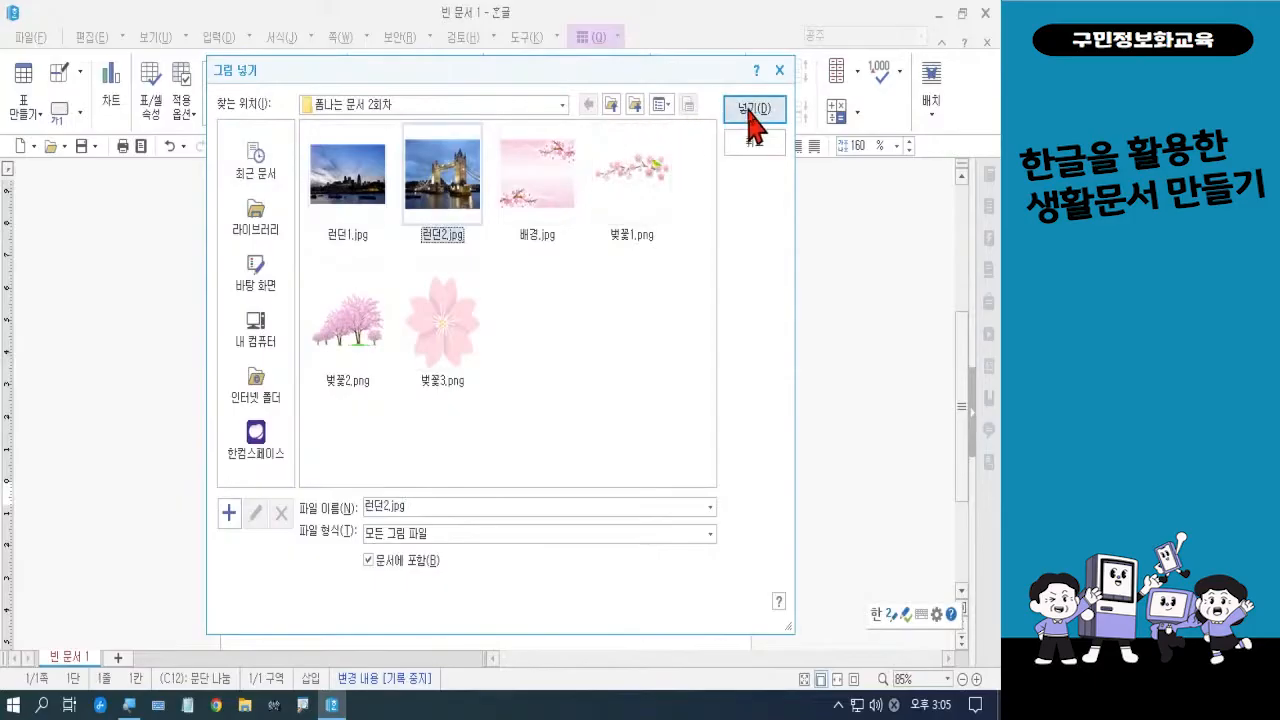
{"action": "left_click", "coordinate": [753, 110]}
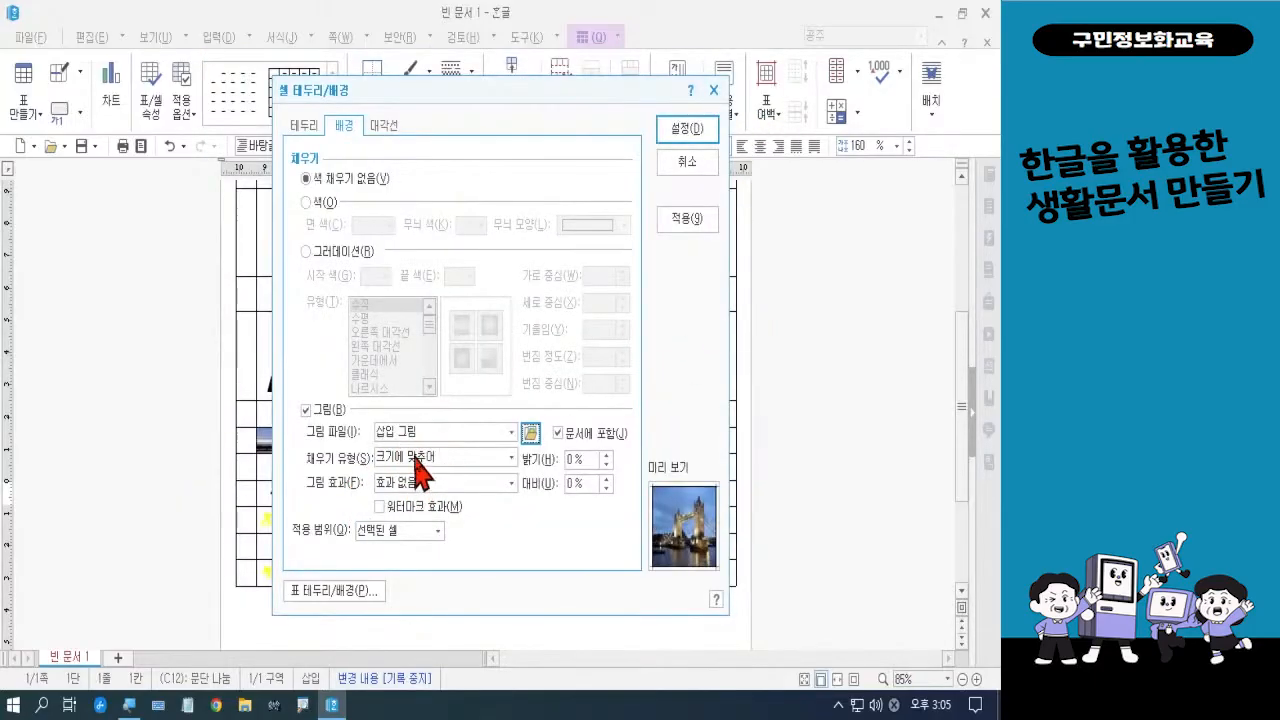
{"action": "left_click", "coordinate": [687, 129]}
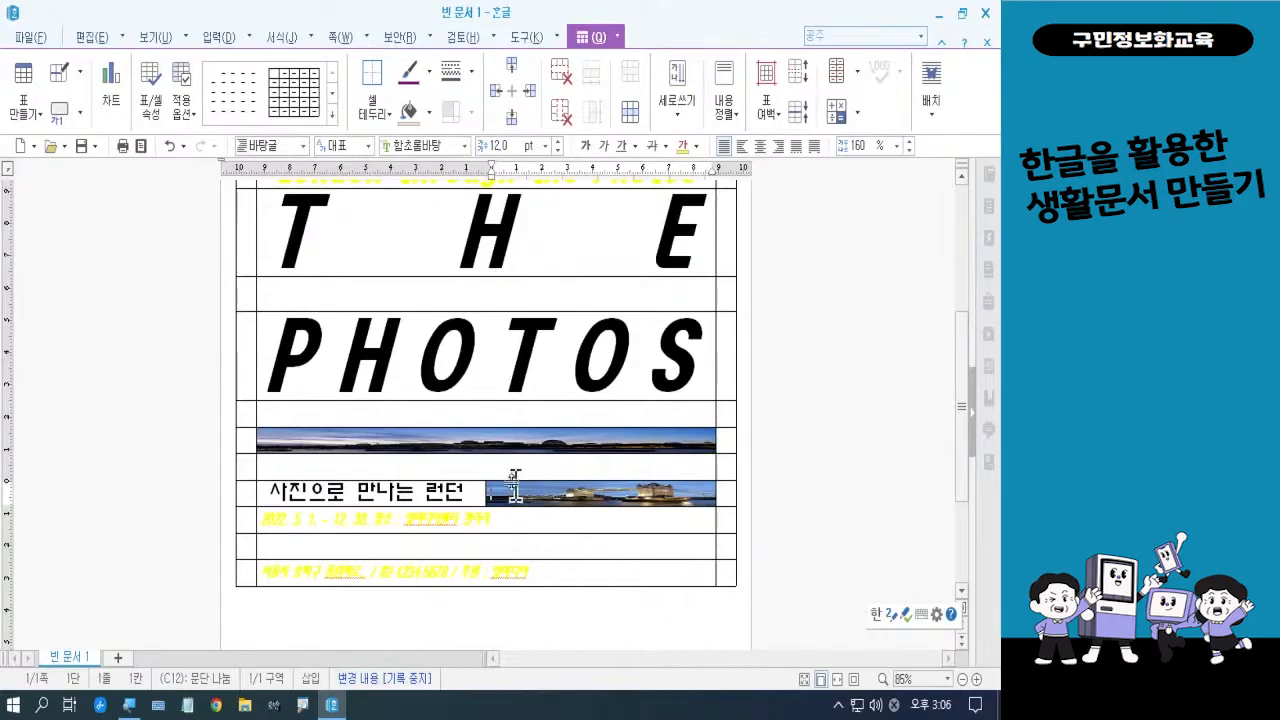
- Select the 런던1.jpg photo cell together with the 사진으로 만나는 런던 cell and increase both rows' heights to about 3.8 cm
{"action": "left_click", "coordinate": [441, 440]}
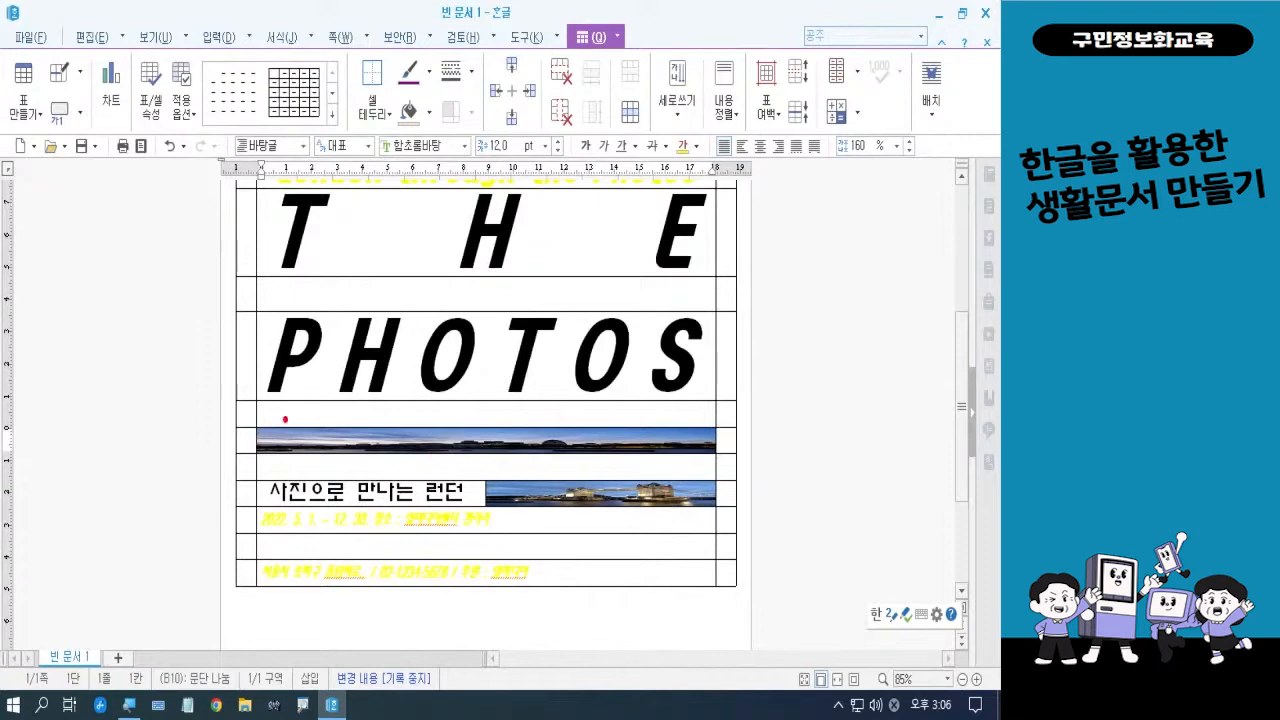
{"action": "mouse_move", "coordinate": [285, 418]}
{"action": "left_mouse_down"}
{"action": "mouse_move", "coordinate": [350, 446]}
{"action": "mouse_move", "coordinate": [678, 458]}
{"action": "left_mouse_up"}
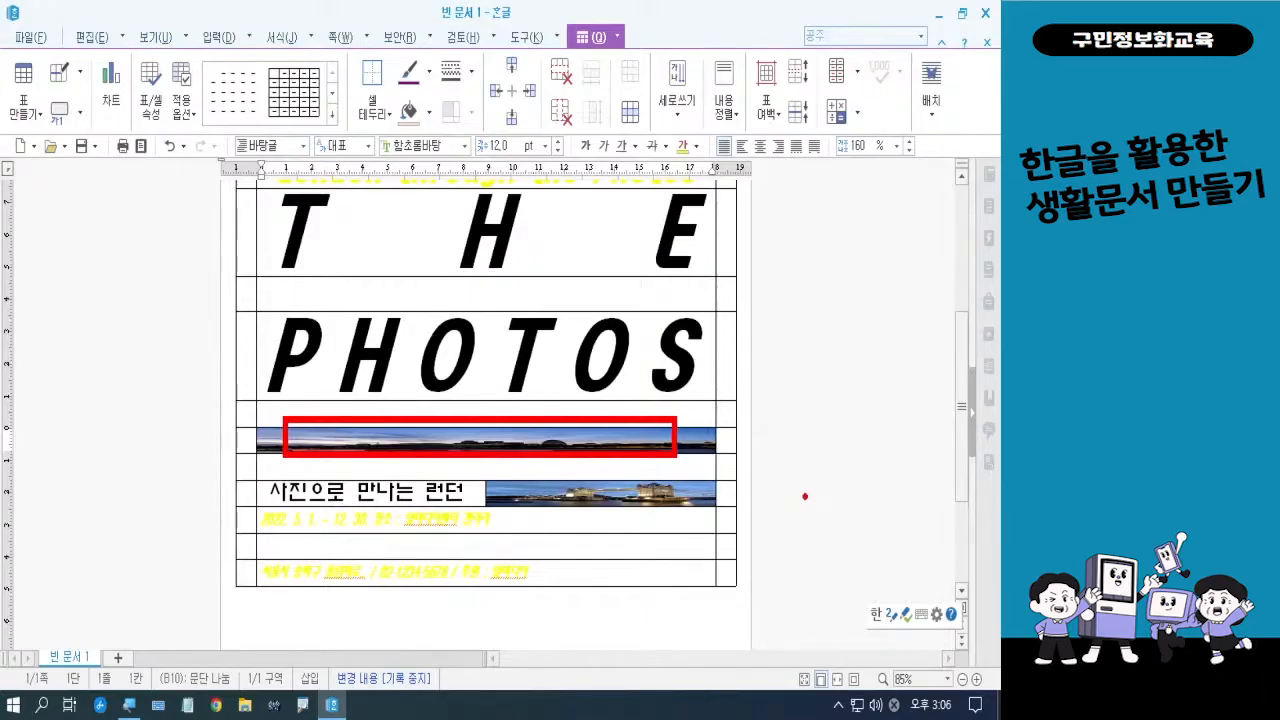
{"action": "key", "text": "Escape"}
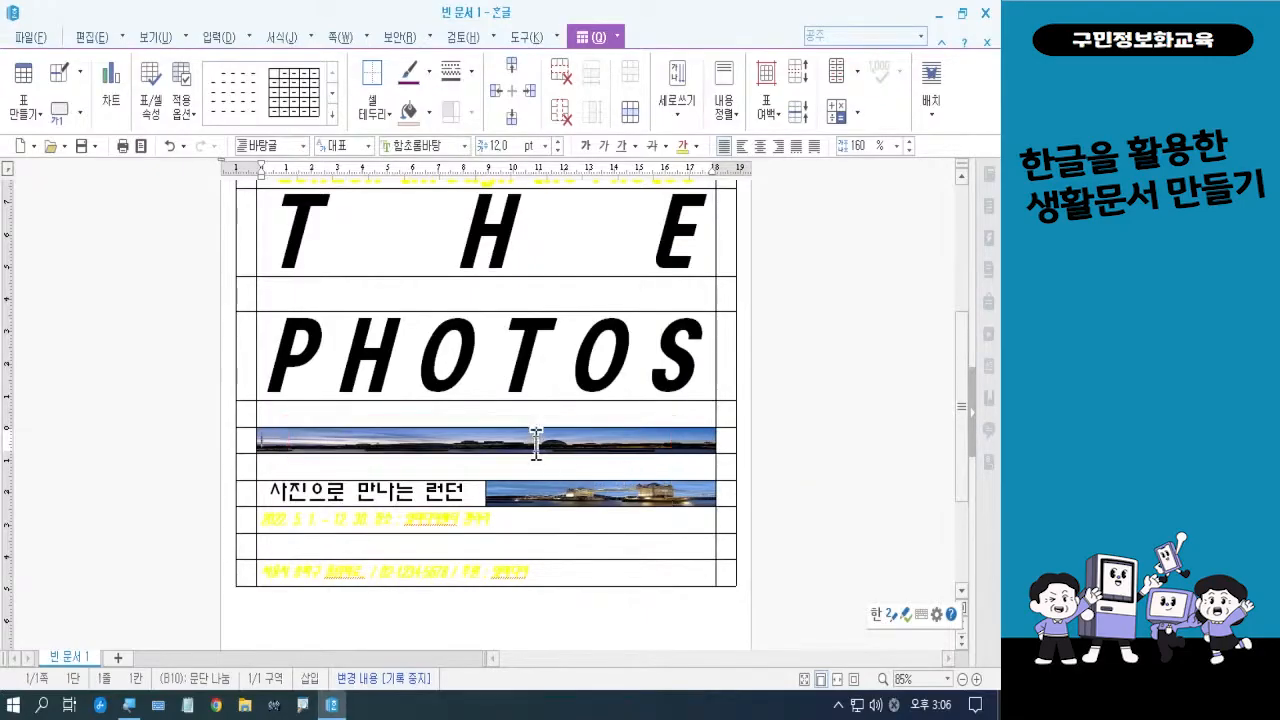
{"action": "key", "text": "F5"}
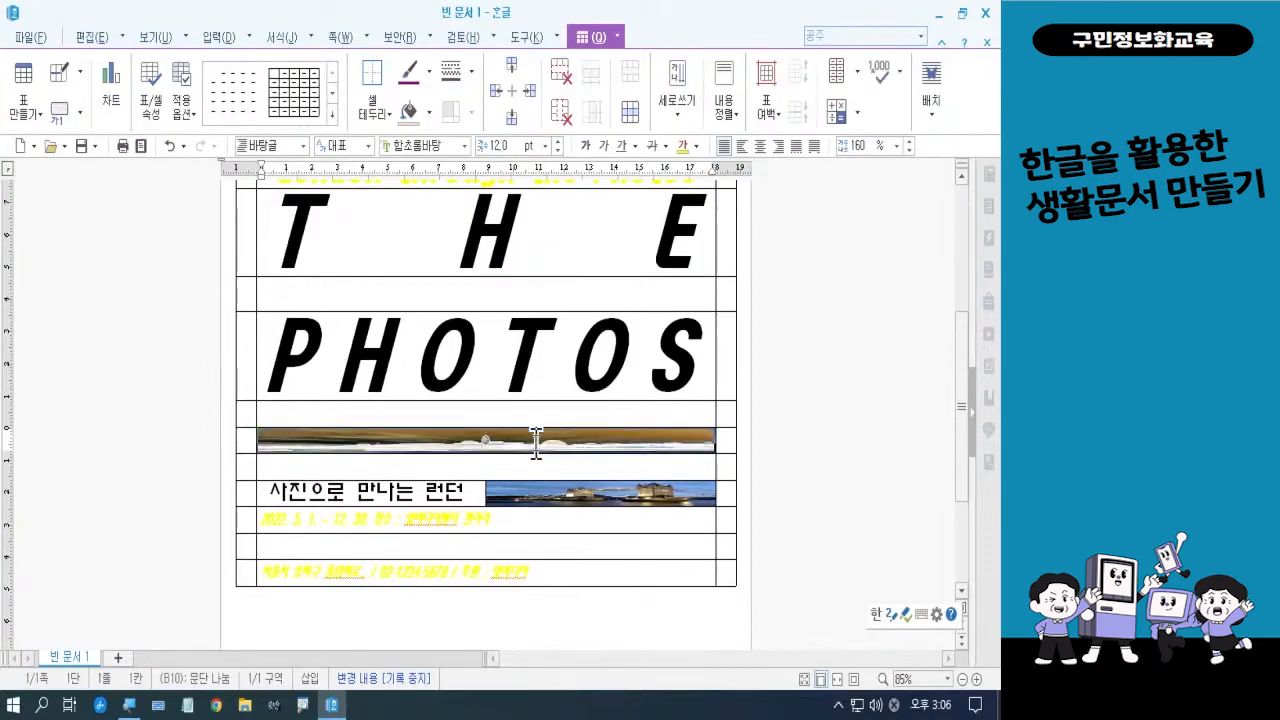
{"action": "left_click", "coordinate": [463, 490]}
{"action": "key", "text": "F5"}
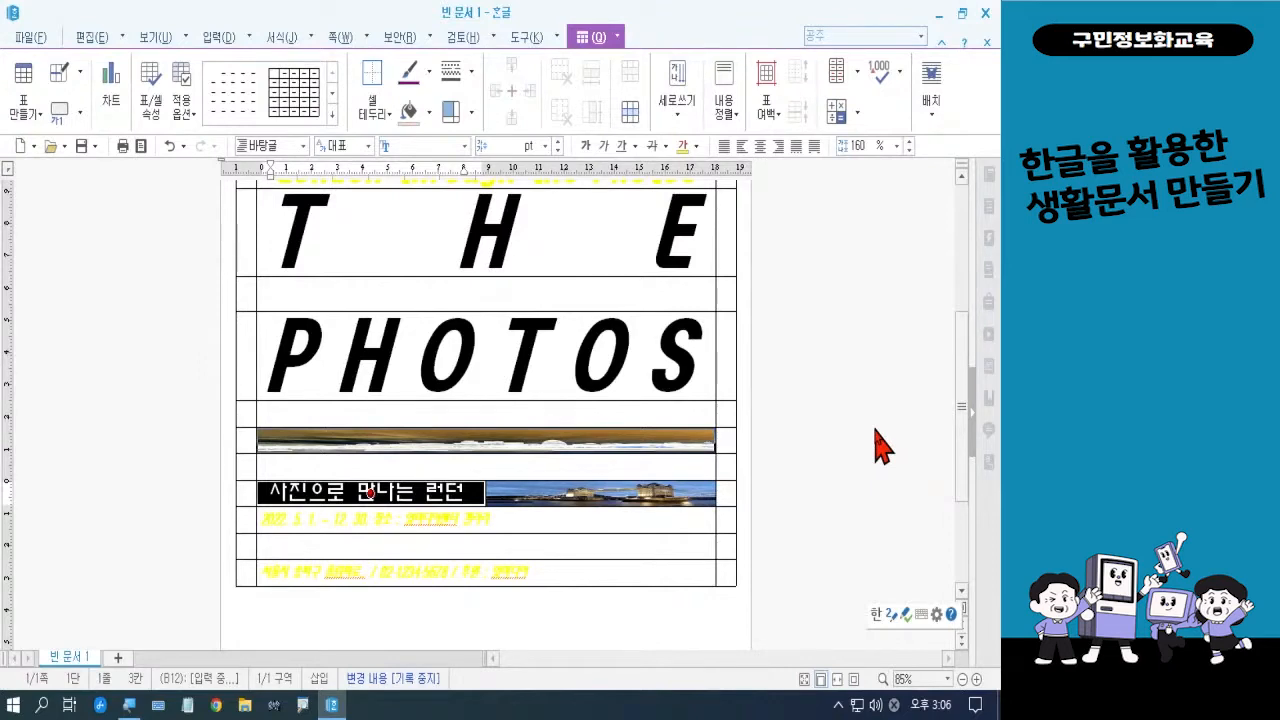
{"action": "key", "text": "ctrl+Down"}
{"action": "key", "text": "ctrl+Down"}
{"action": "key", "text": "ctrl+Down"}
{"action": "key", "text": "ctrl+Down"}
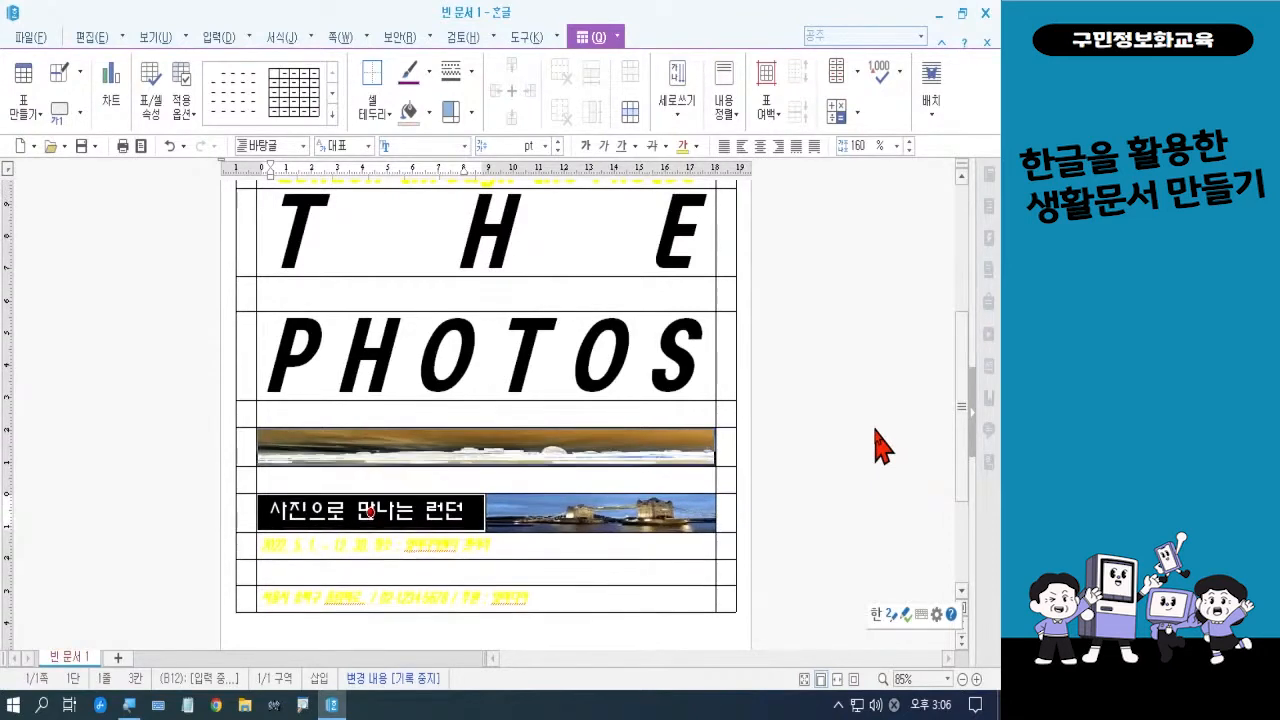
{"action": "key", "text": "ctrl+Down"}
{"action": "key", "text": "ctrl+Down"}
{"action": "key", "text": "ctrl+Down"}
{"action": "key", "text": "ctrl+Down"}
{"action": "key", "text": "ctrl+Down"}
{"action": "key", "text": "ctrl+Down"}
{"action": "key", "text": "ctrl+Down"}
{"action": "key", "text": "ctrl+Down"}
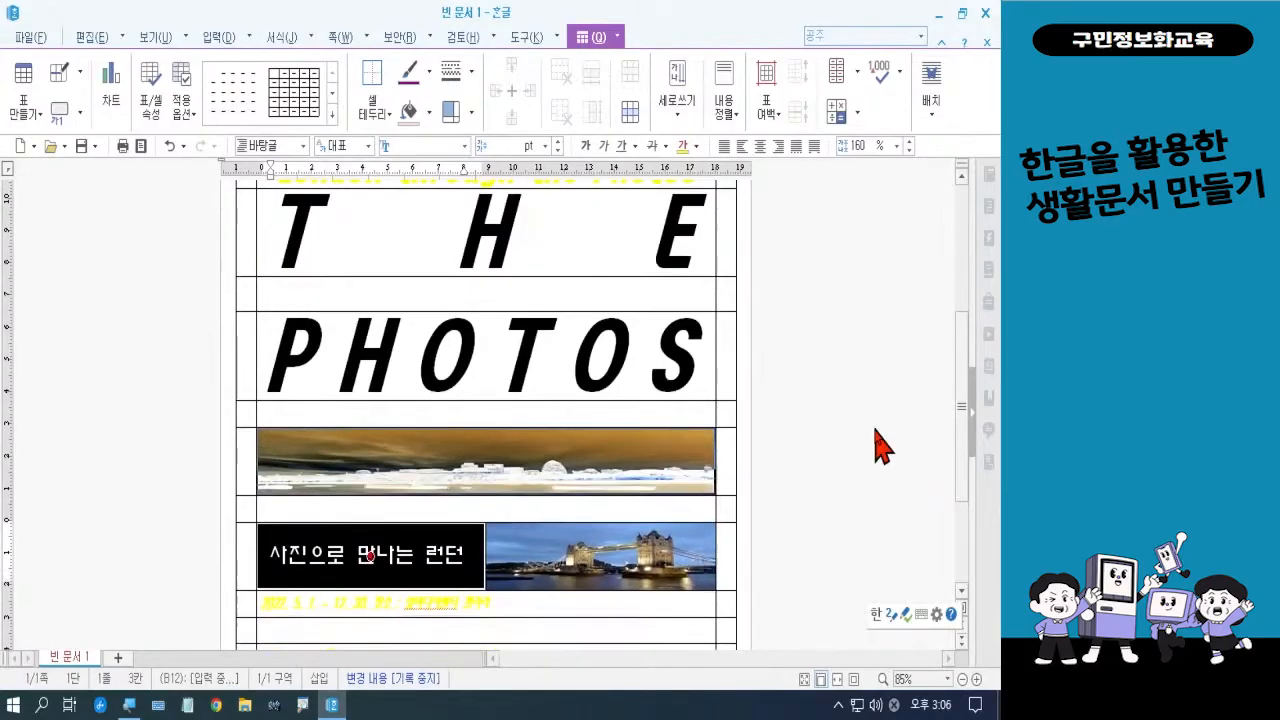
{"action": "key", "text": "ctrl+Down"}
{"action": "key", "text": "ctrl+Down"}
{"action": "key", "text": "ctrl+Down"}
{"action": "key", "text": "ctrl+Down"}
{"action": "key", "text": "ctrl+Down"}
{"action": "key", "text": "ctrl+Down"}
{"action": "key", "text": "ctrl+Down"}
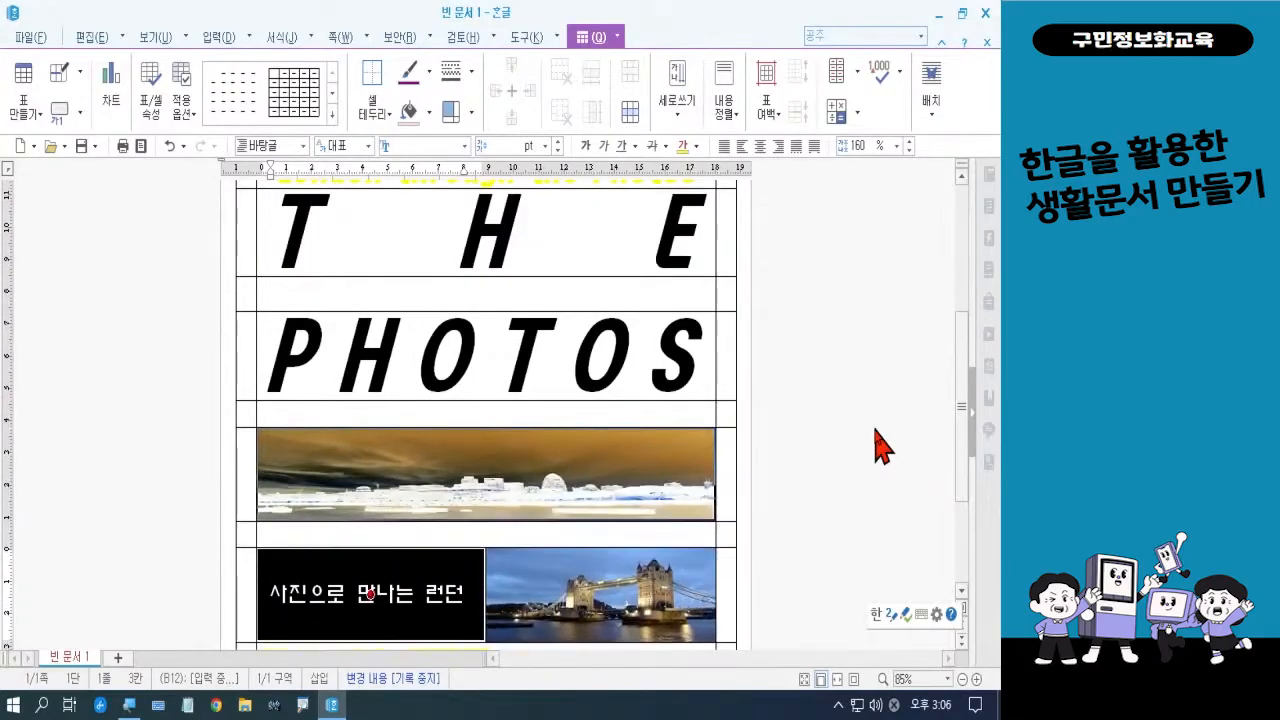
{"action": "key", "text": "ctrl+Down"}
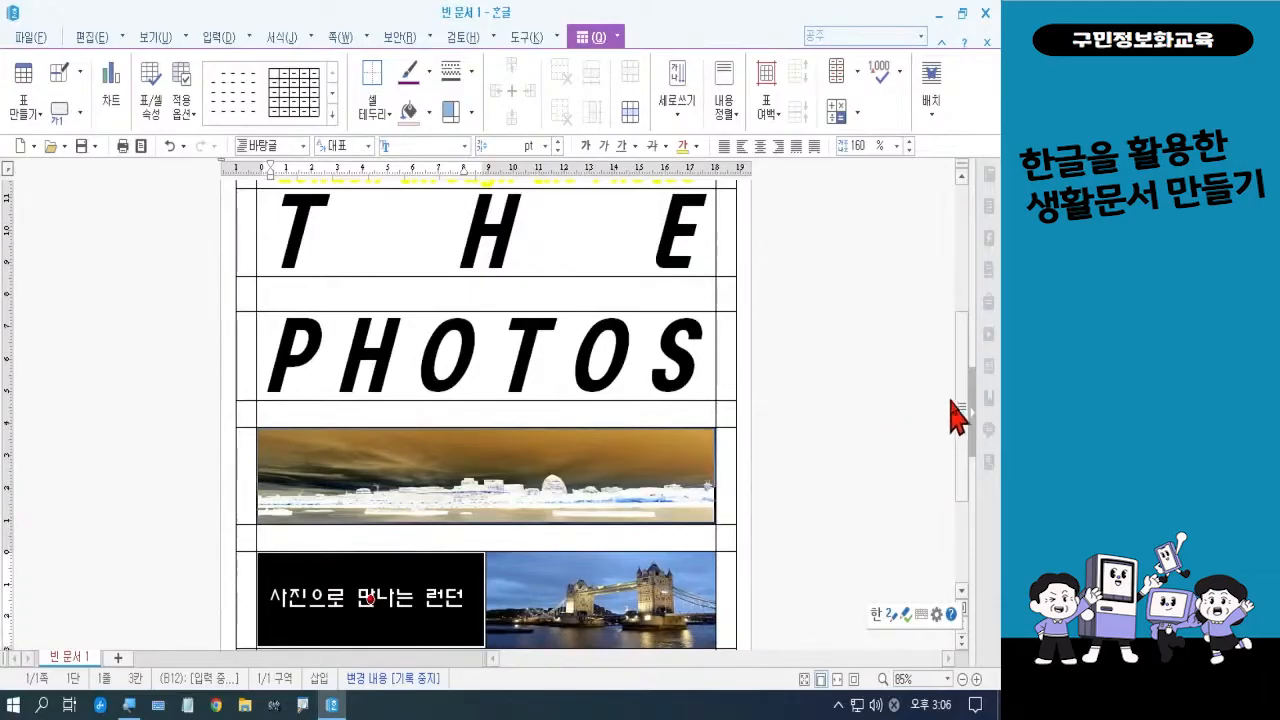
- Increase the height of the empty row between the date-and-venue and address-and-sponsor rows to about 2 cm
{"action": "left_click_drag", "start_coordinate": [960, 405], "coordinate": [960, 491]}
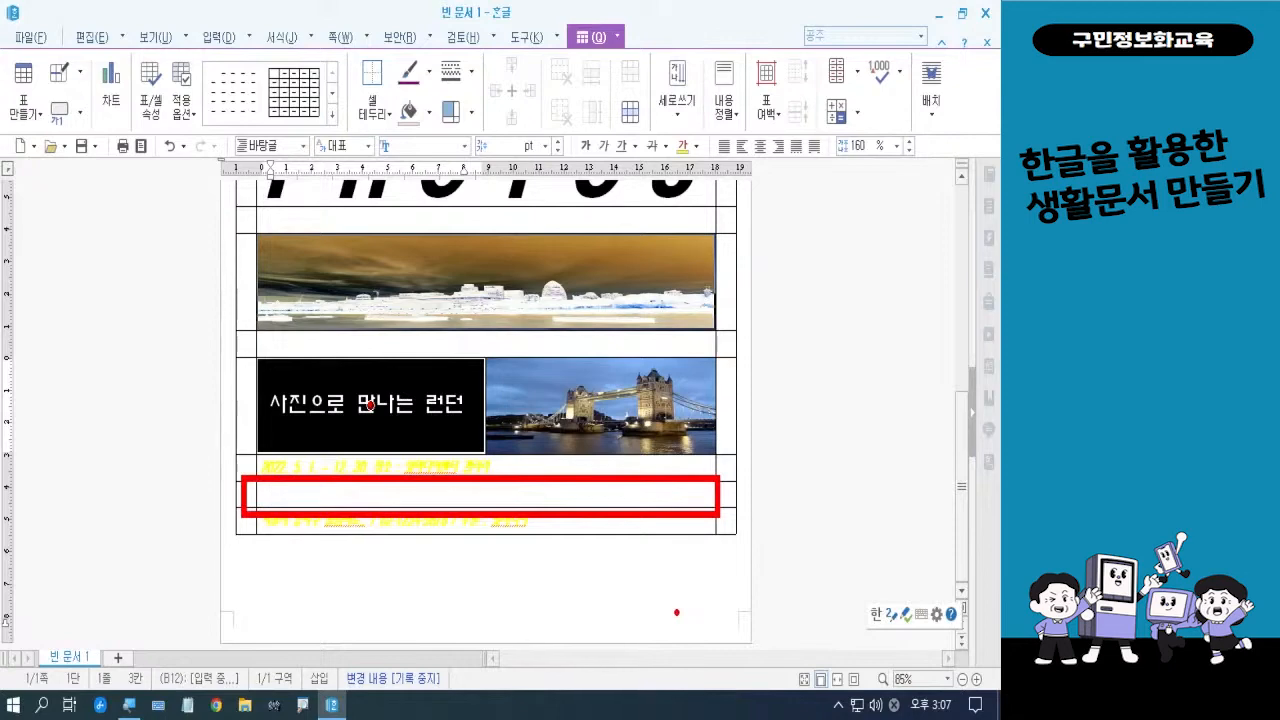
{"action": "left_click", "coordinate": [509, 494]}
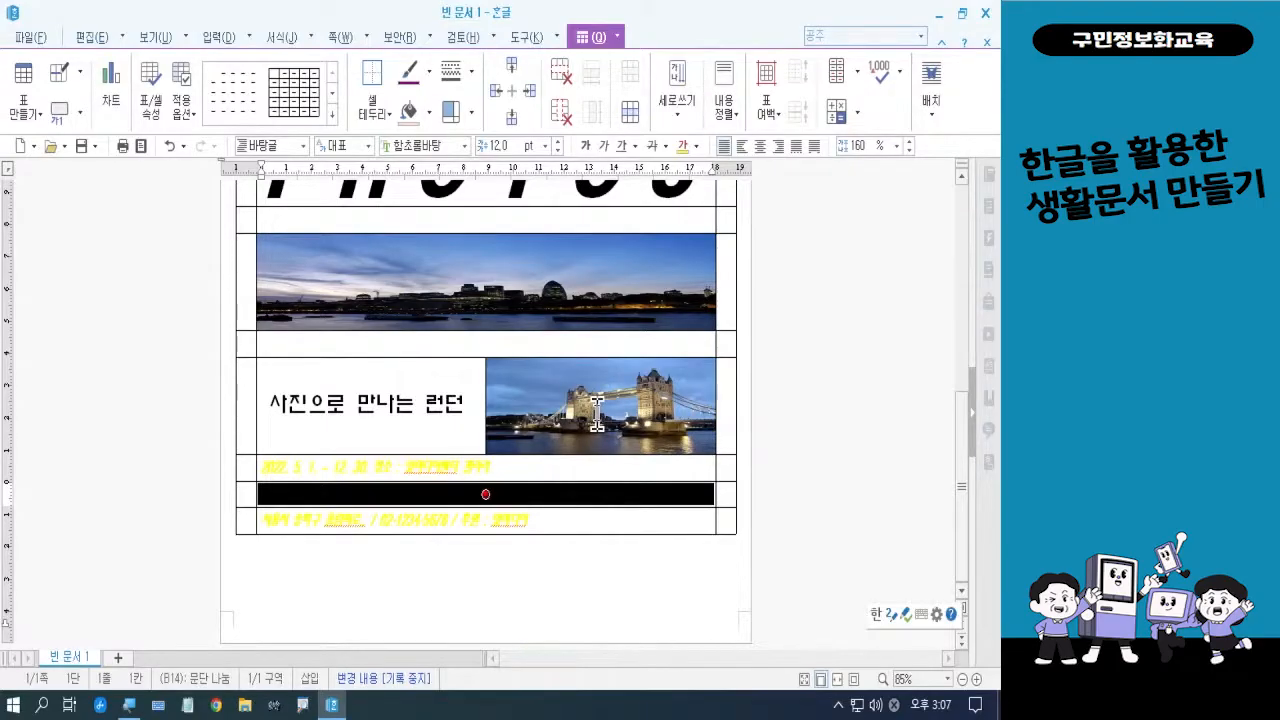
{"action": "key", "text": "ctrl+Down"}
{"action": "key", "text": "ctrl+Down"}
{"action": "key", "text": "ctrl+Down"}
{"action": "key", "text": "ctrl+Down"}
{"action": "key", "text": "ctrl+Down"}
{"action": "key", "text": "ctrl+Down"}
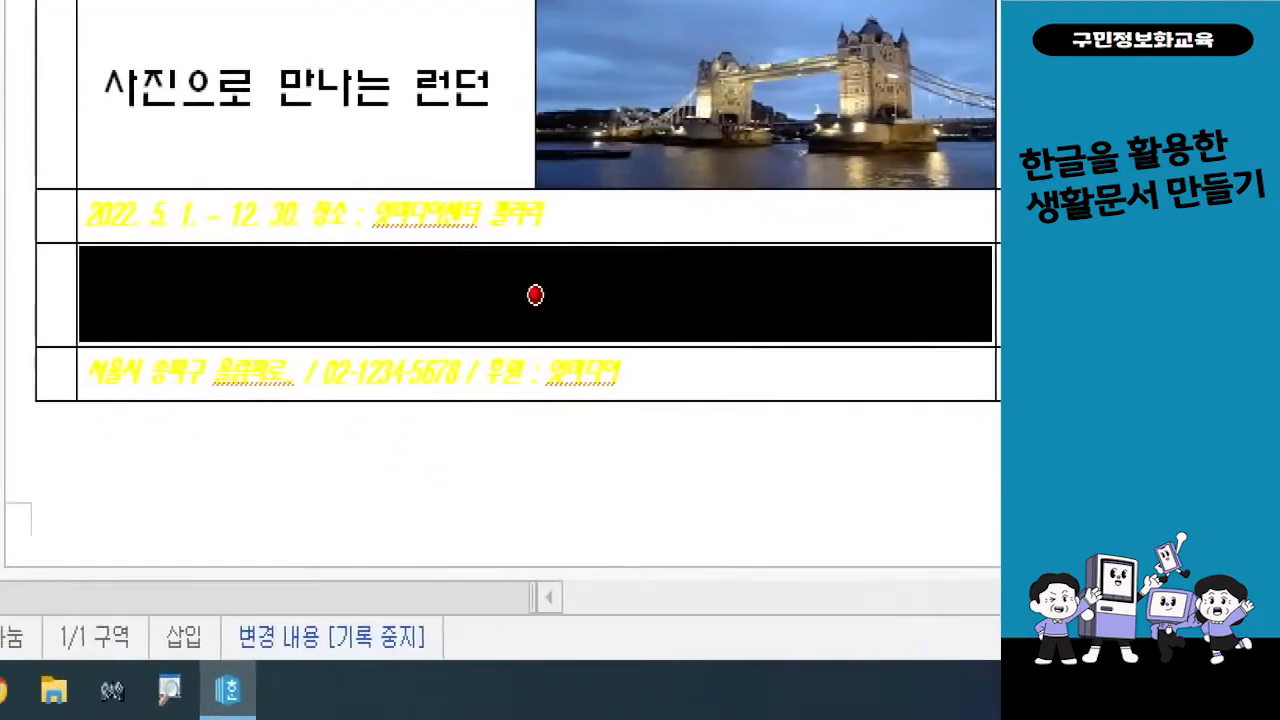
{"action": "mouse_move", "coordinate": [167, 529]}
{"action": "left_mouse_down"}
{"action": "mouse_move", "coordinate": [63, 548]}
{"action": "mouse_move", "coordinate": [150, 470]}
{"action": "mouse_move", "coordinate": [165, 545]}
{"action": "left_mouse_up"}
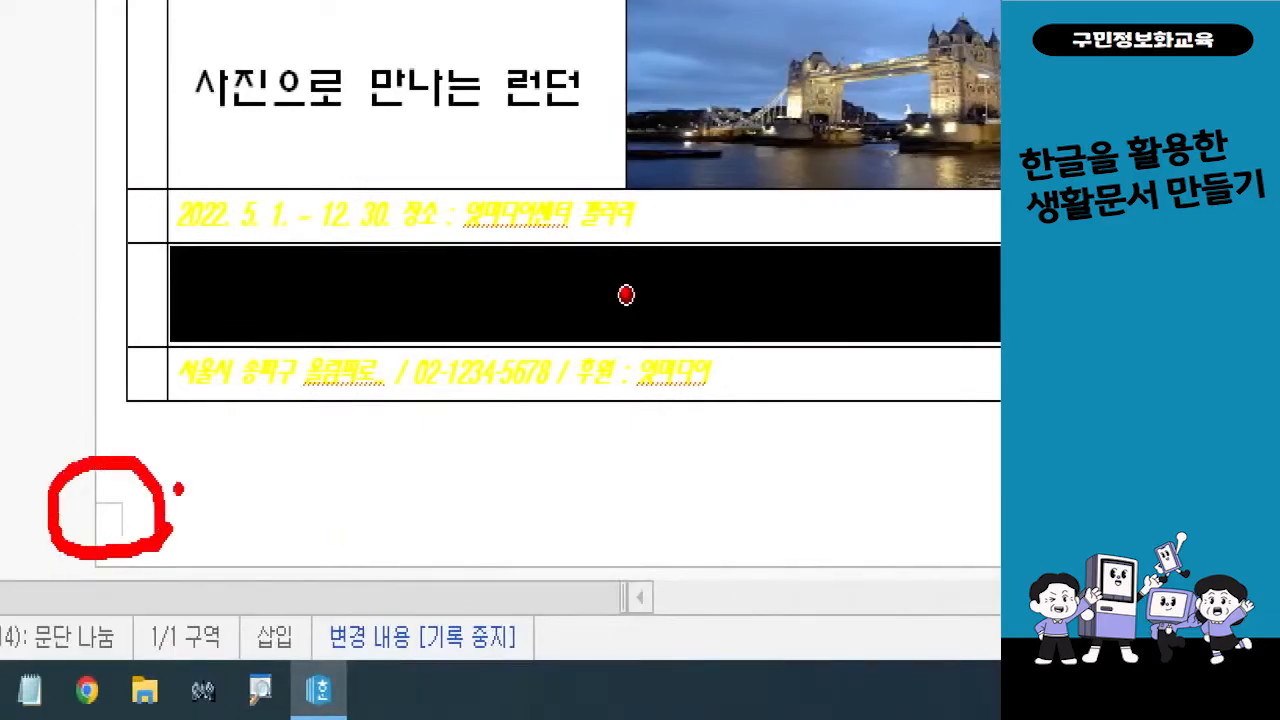
{"action": "left_click_drag", "start_coordinate": [115, 455], "coordinate": [218, 459]}
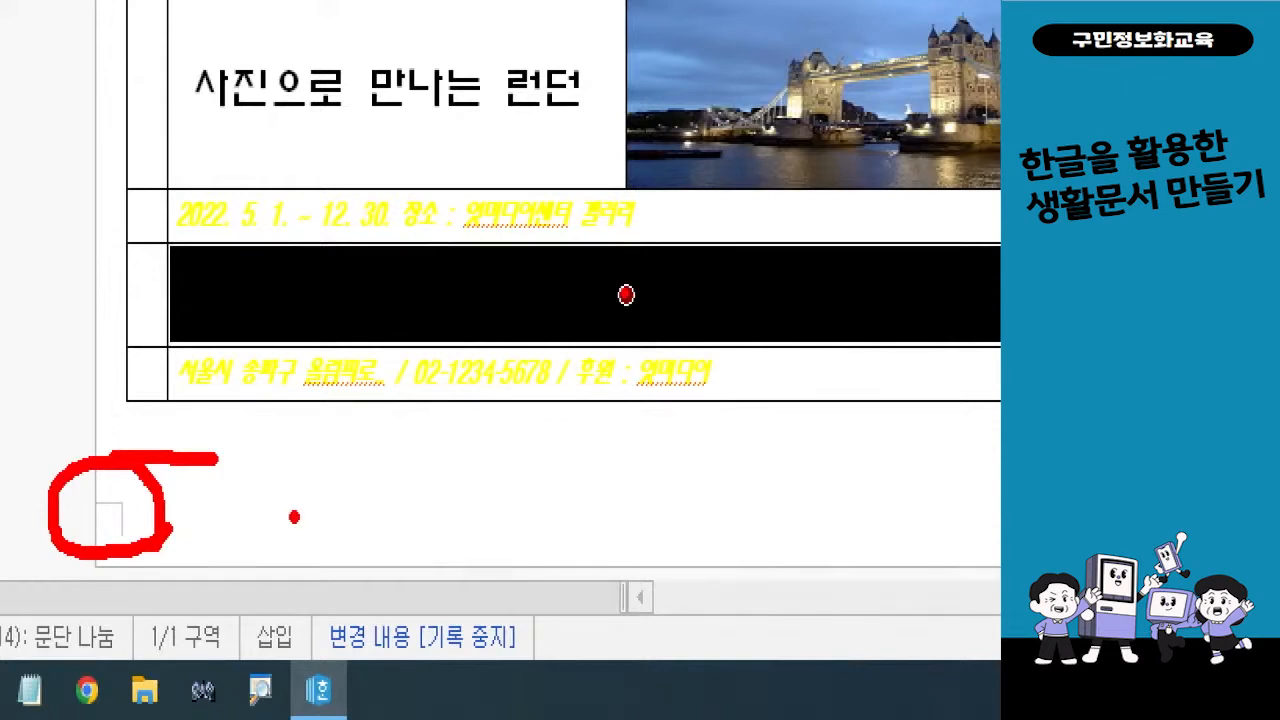
{"action": "key", "text": "Escape"}
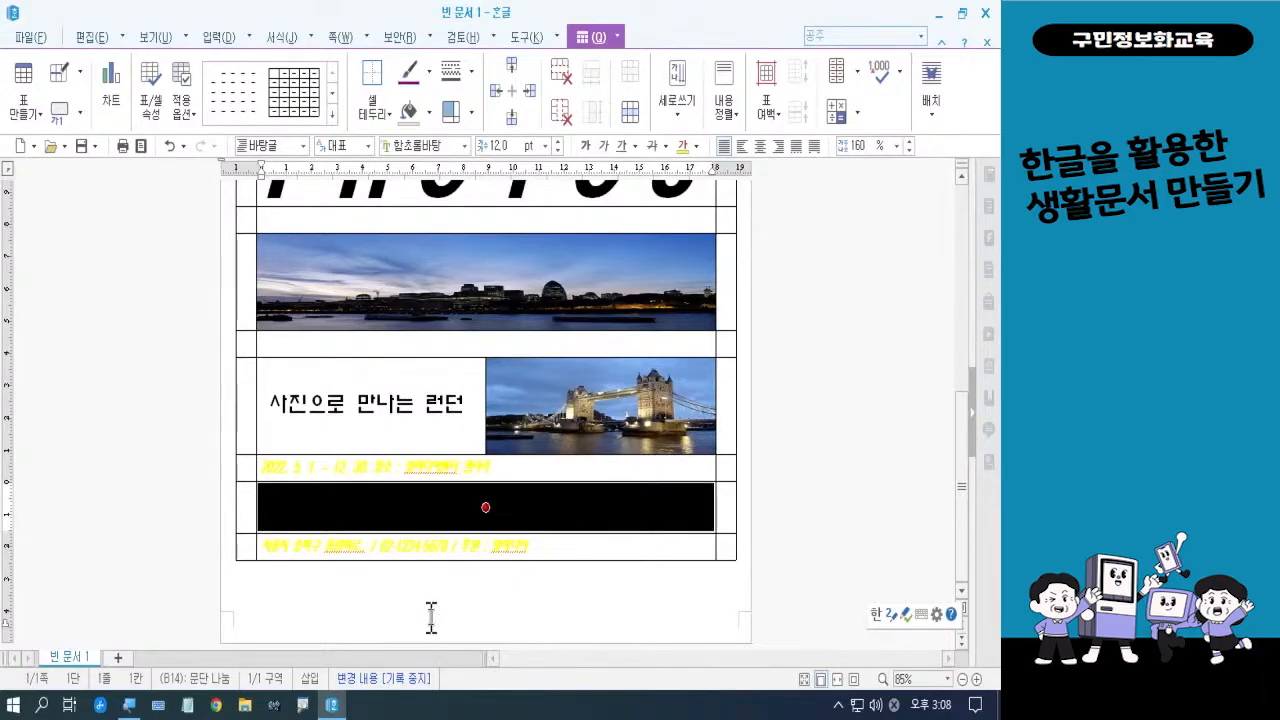
- Deselect the empty cell and place the cursor on the page below the table
{"action": "left_click", "coordinate": [431, 617]}
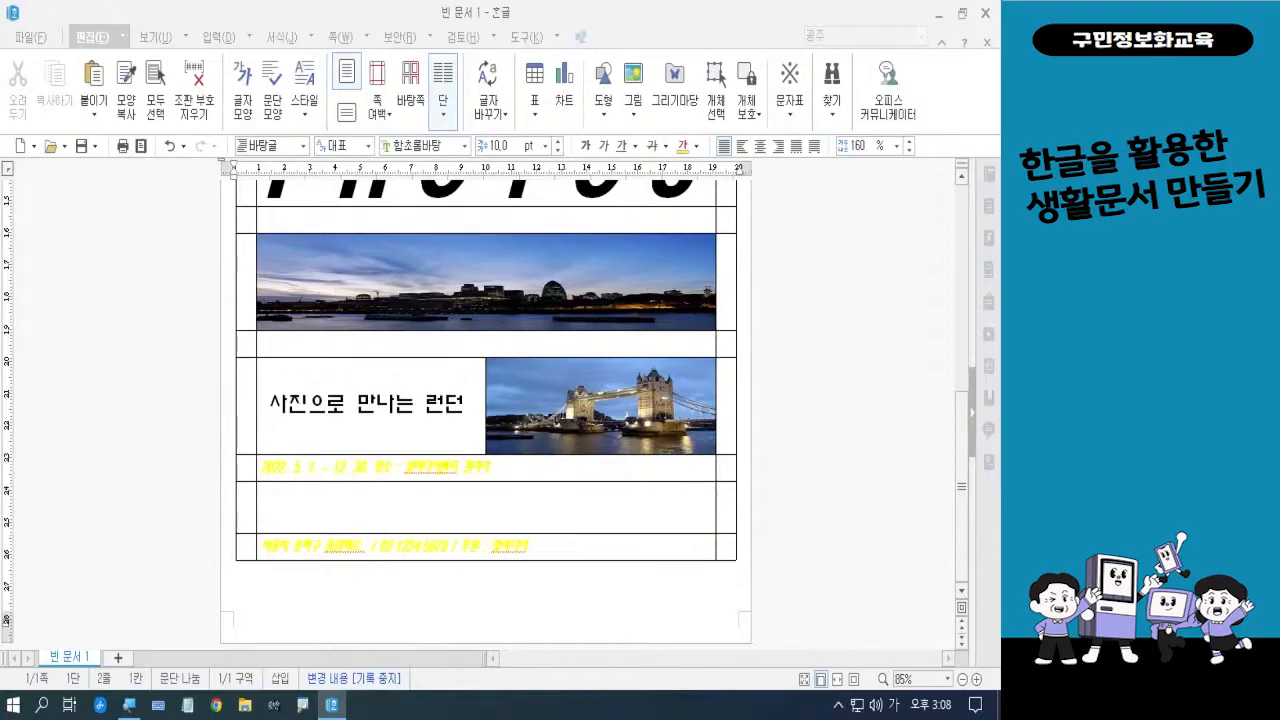
- Select all cells of the poster table and choose a solid black face color as their background
{"action": "left_click", "coordinate": [469, 340]}
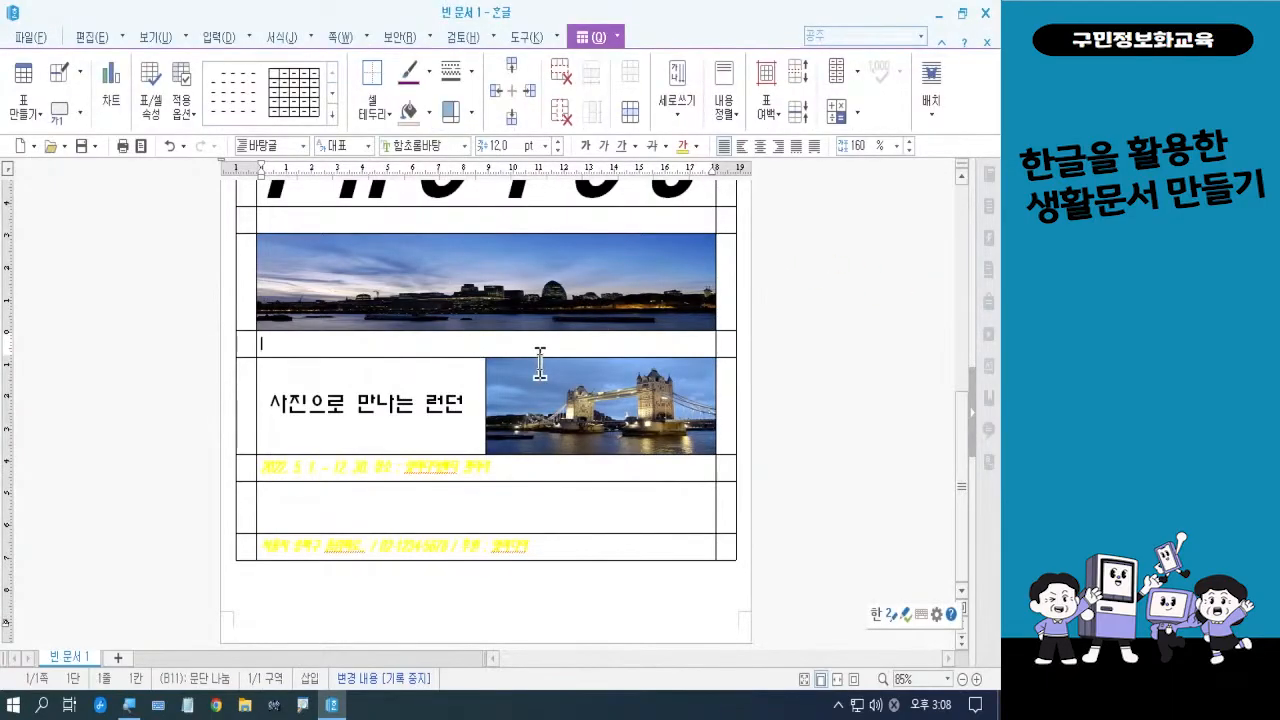
{"action": "scroll", "coordinate": [540, 363], "scroll_direction": "up", "scroll_amount": 5}
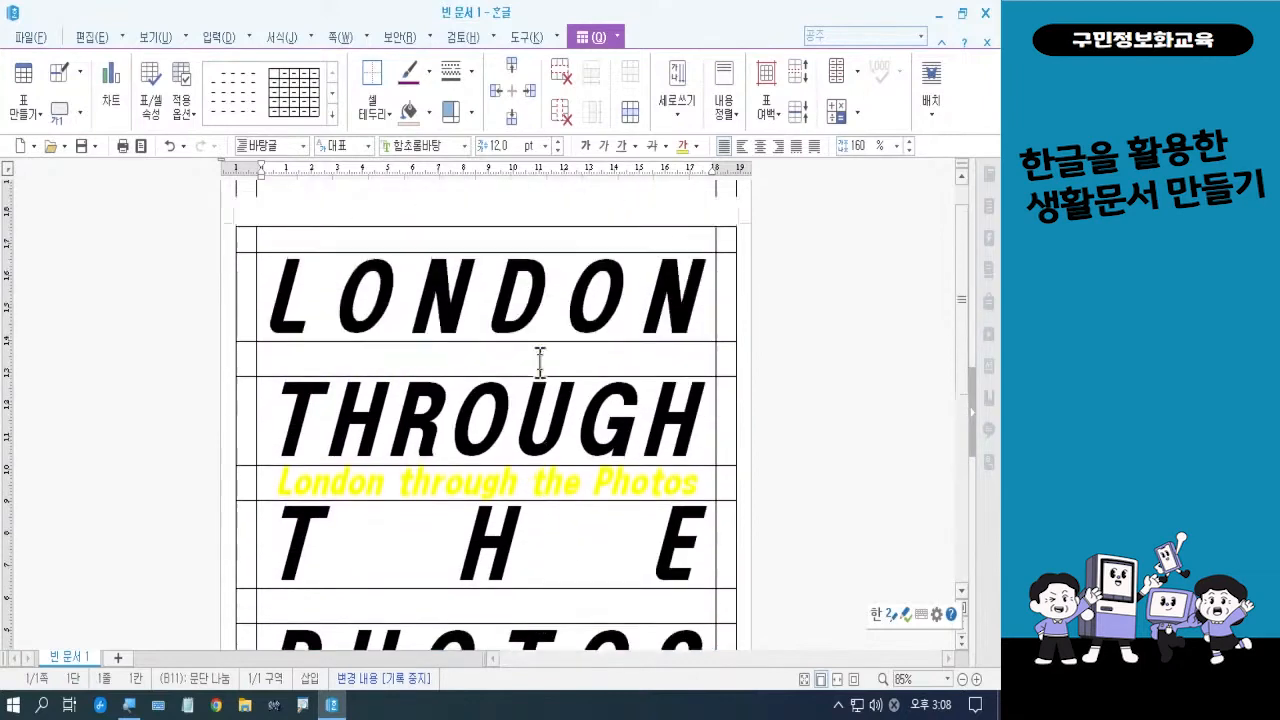
{"action": "left_click", "coordinate": [540, 358]}
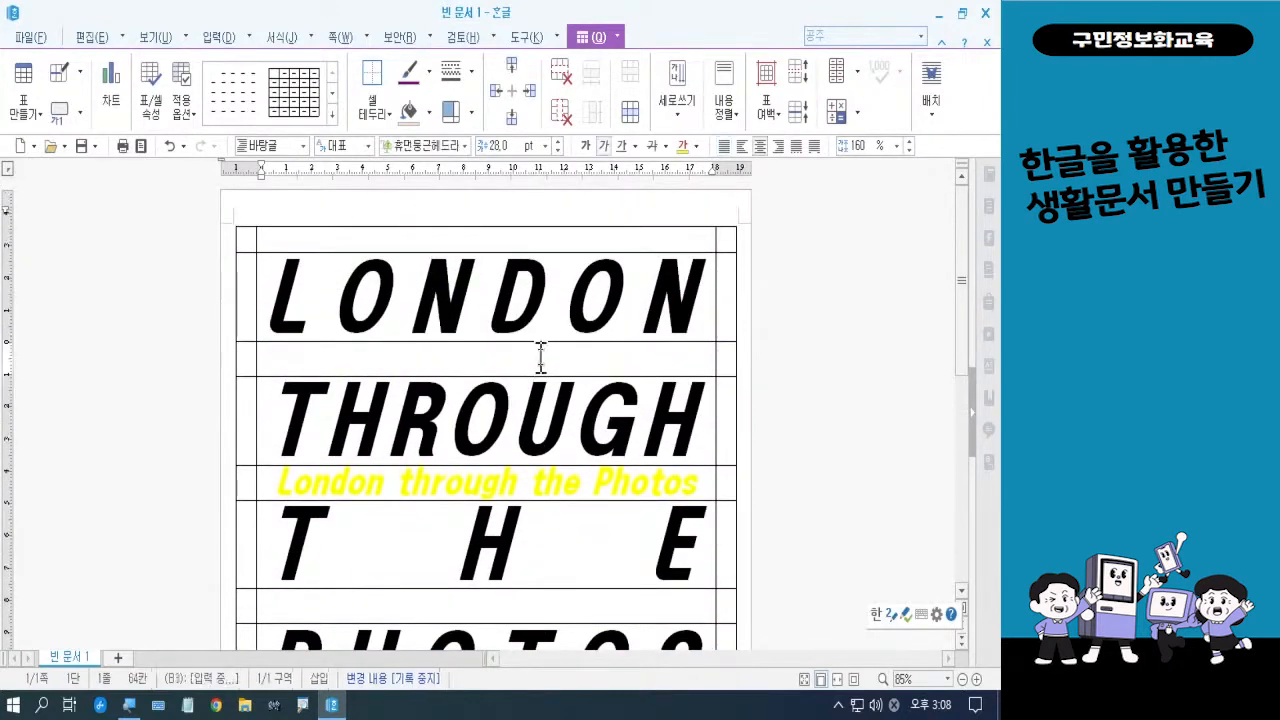
{"action": "key", "text": "F5"}
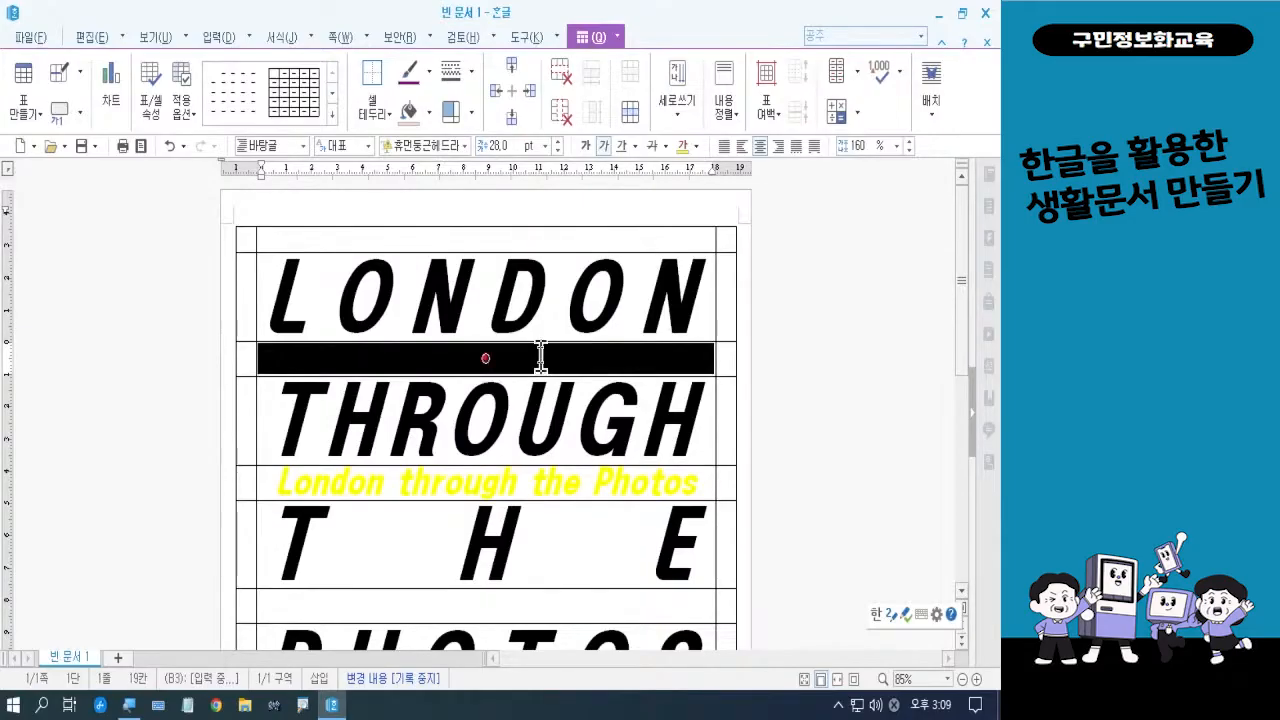
{"action": "key", "text": "F5"}
{"action": "key", "text": "F5"}
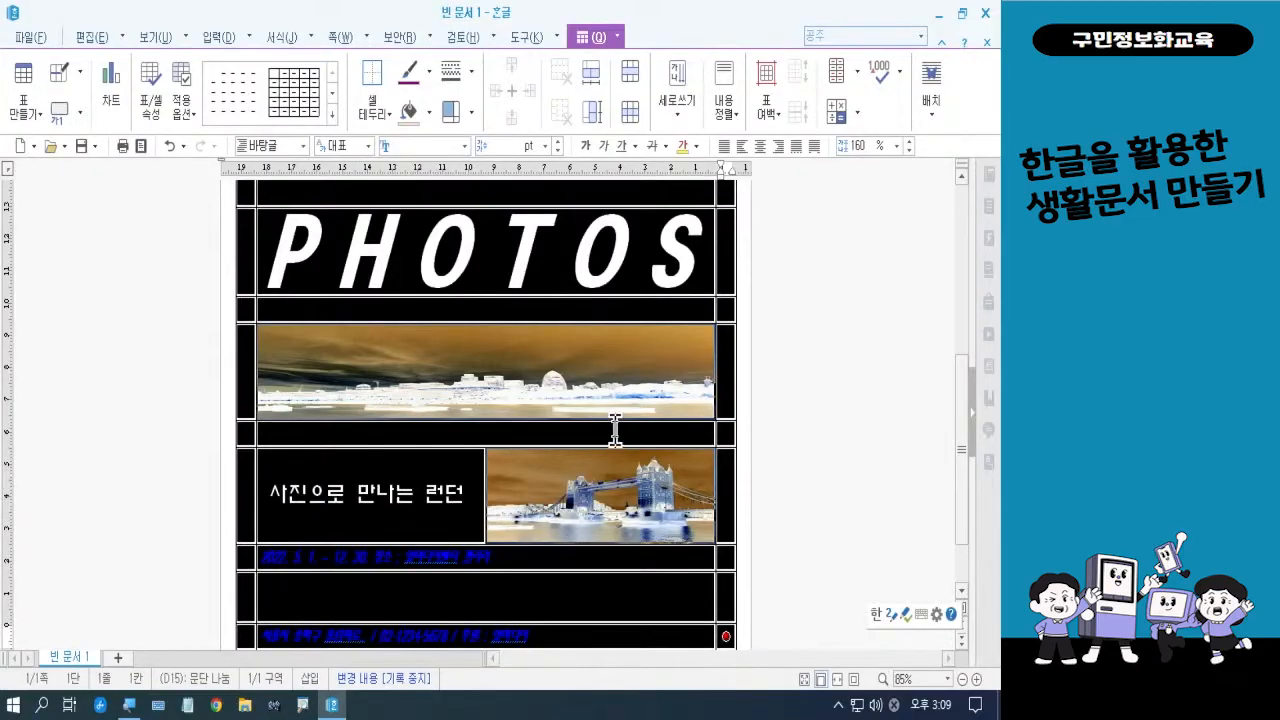
{"action": "key", "text": "c"}
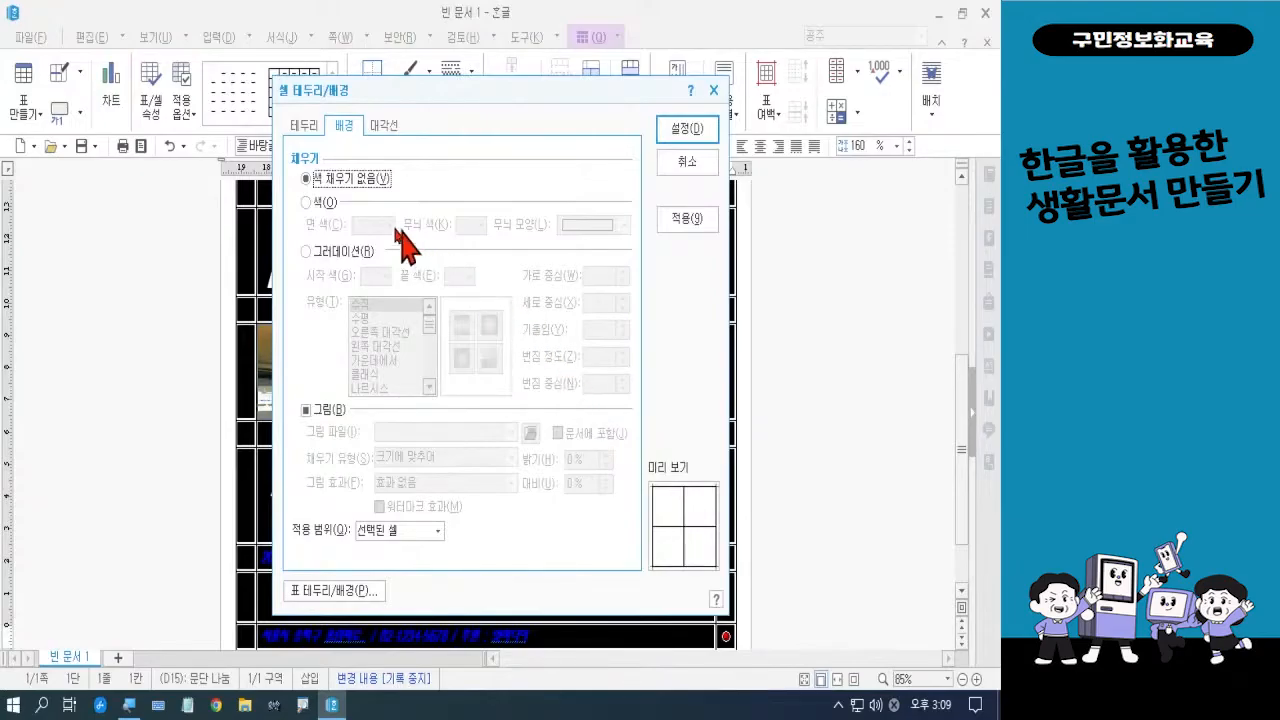
{"action": "left_click", "coordinate": [322, 202]}
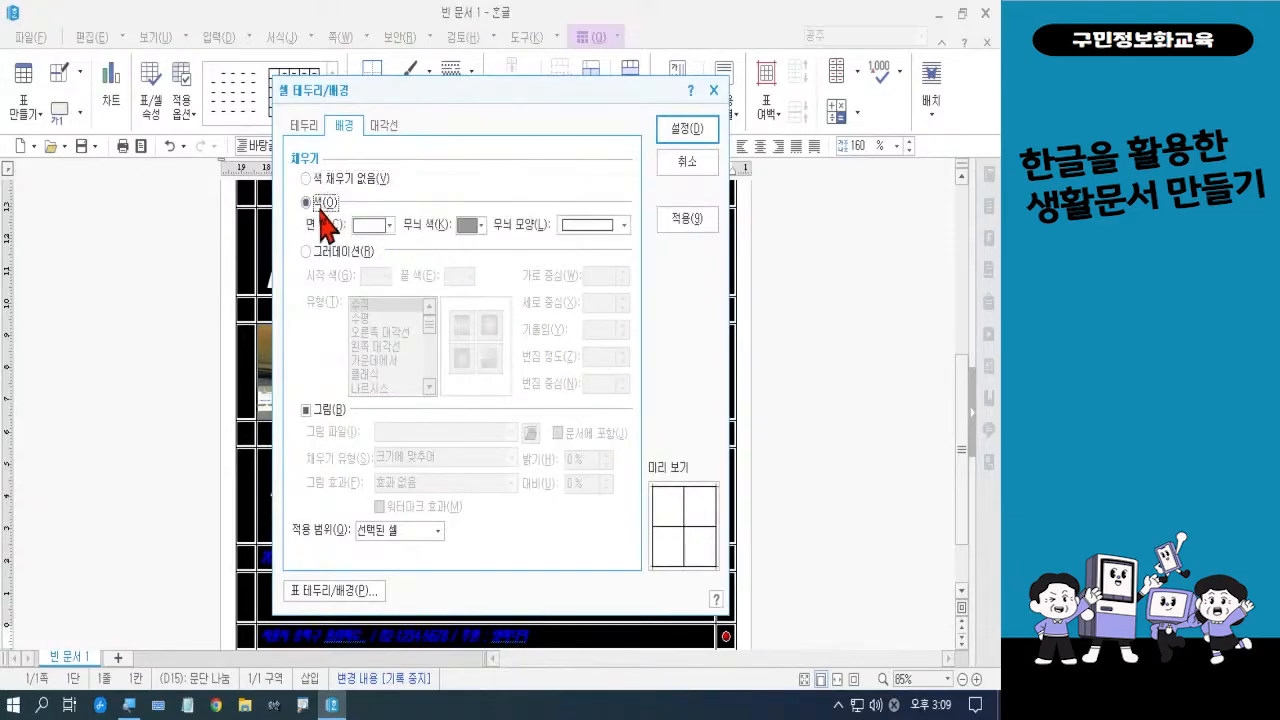
{"action": "left_click", "coordinate": [368, 226]}
{"action": "left_click", "coordinate": [360, 277]}
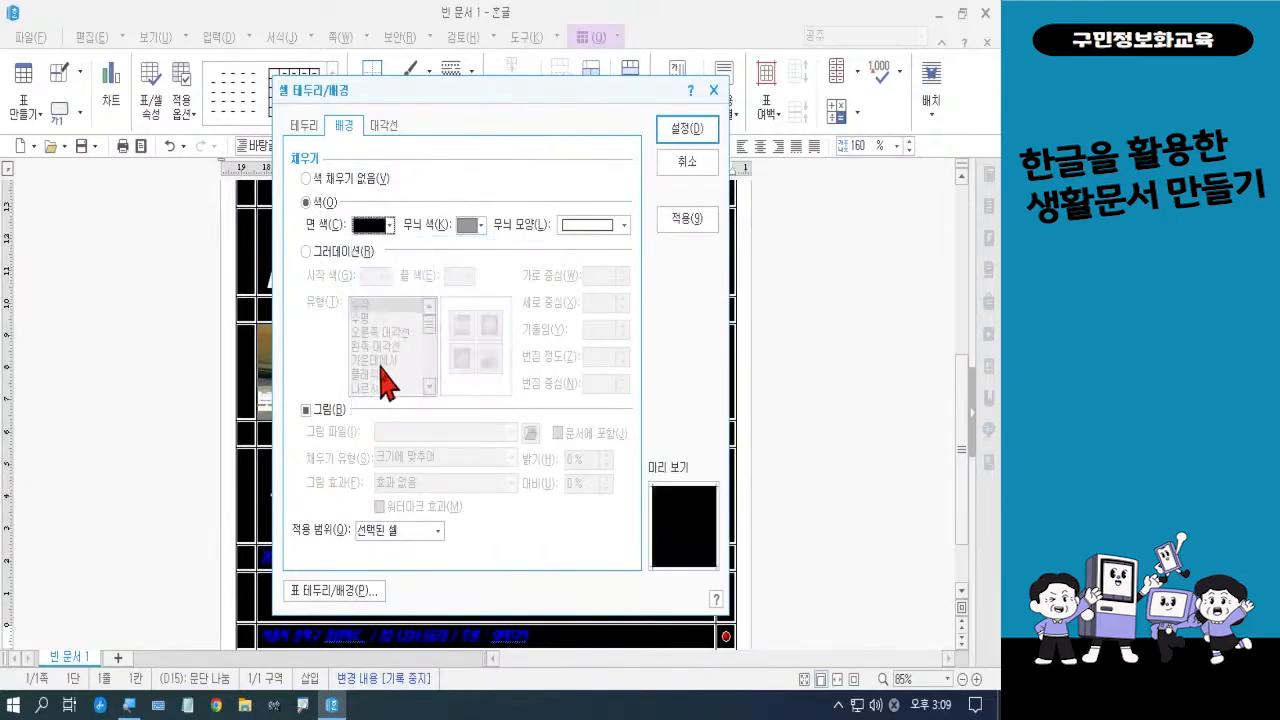
- Set all borders of the selected cells to 선 없음, apply the border and background settings, and deselect the table
{"action": "left_click", "coordinate": [302, 127]}
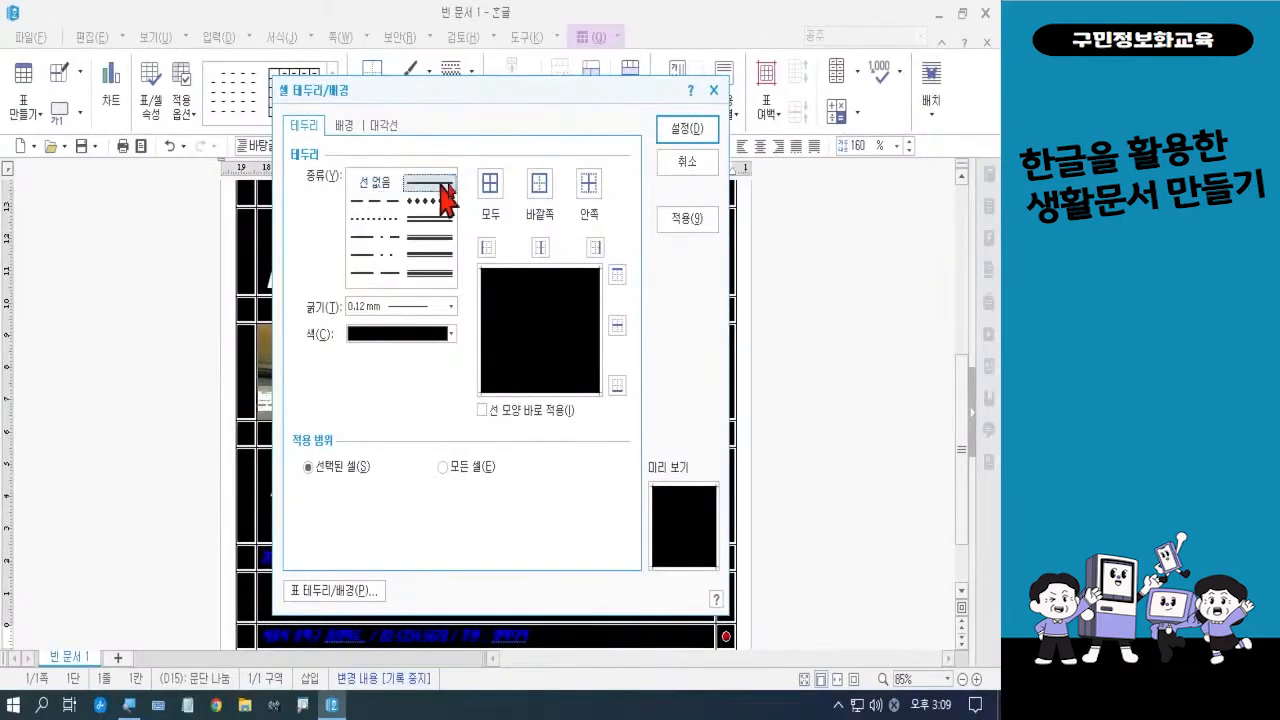
{"action": "left_click", "coordinate": [381, 184]}
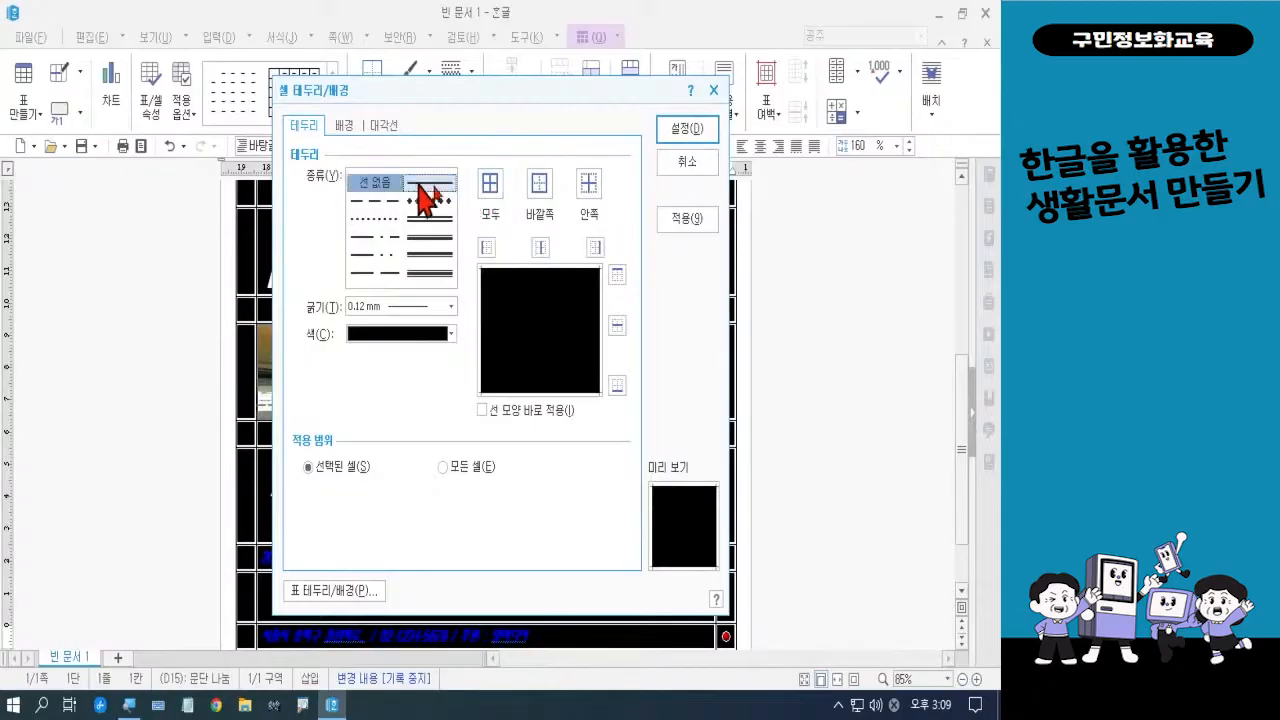
{"action": "left_click", "coordinate": [490, 185]}
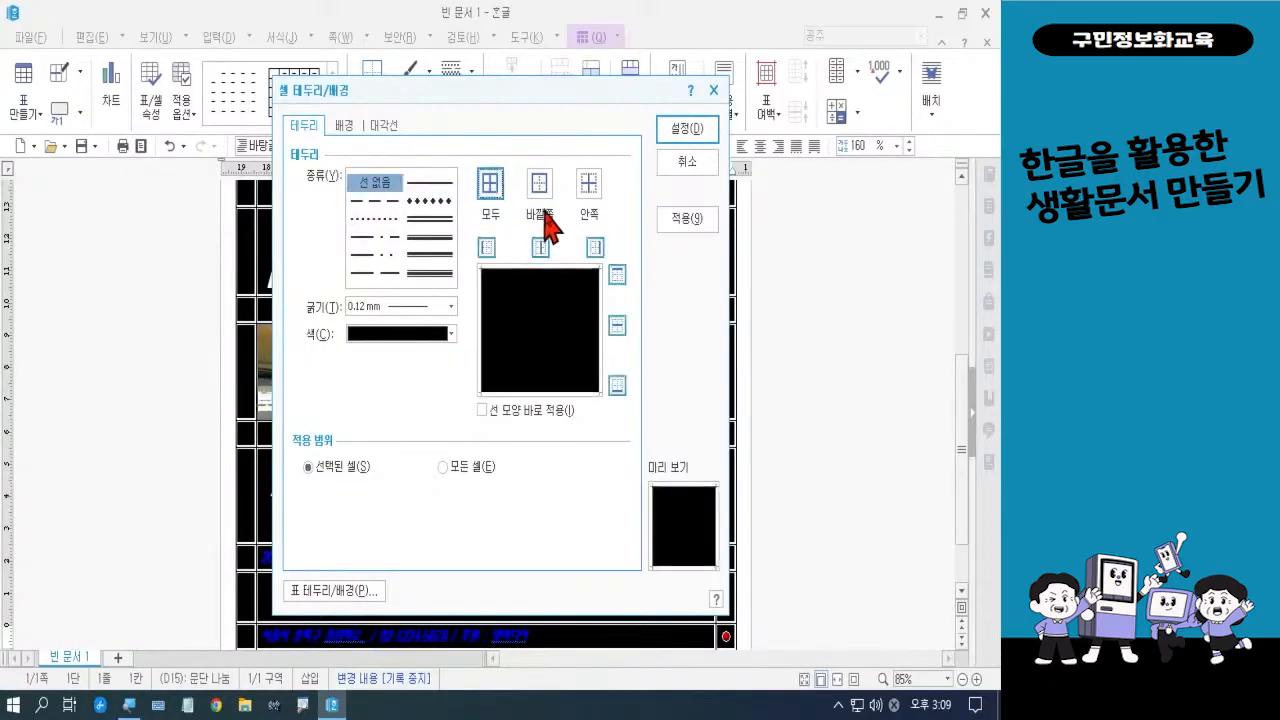
{"action": "left_click", "coordinate": [688, 130]}
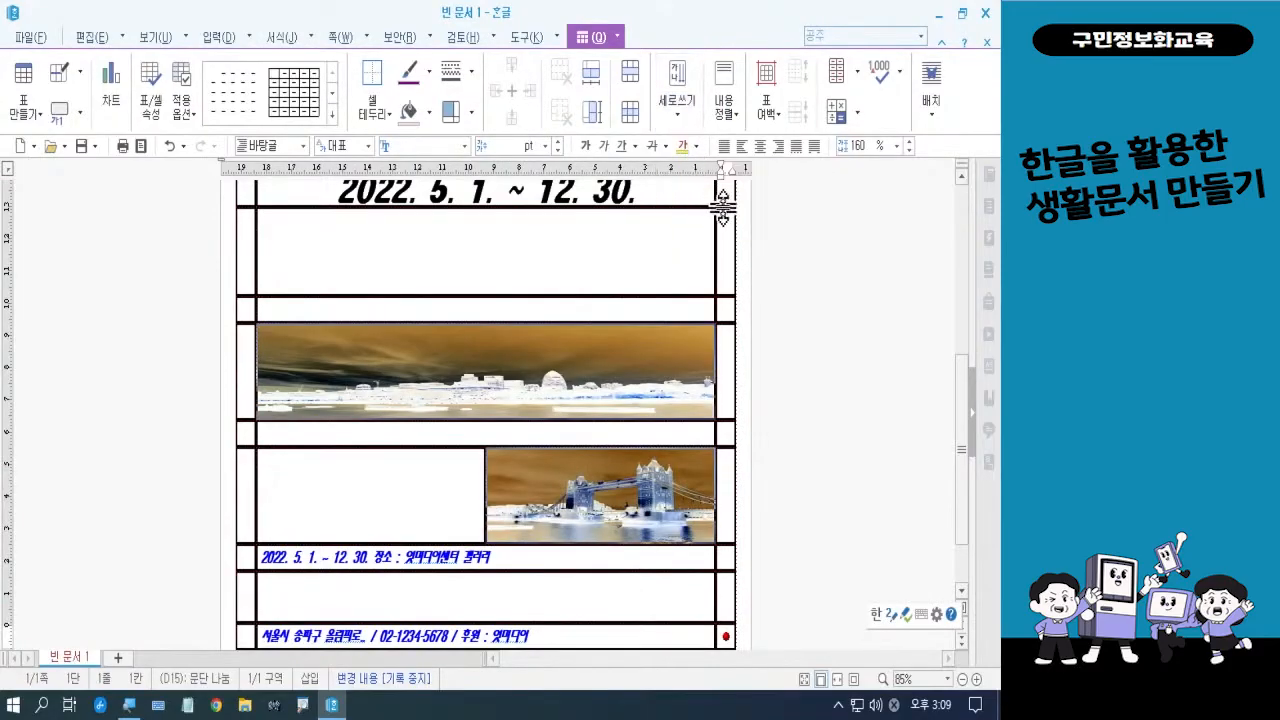
{"action": "key", "text": "Escape"}
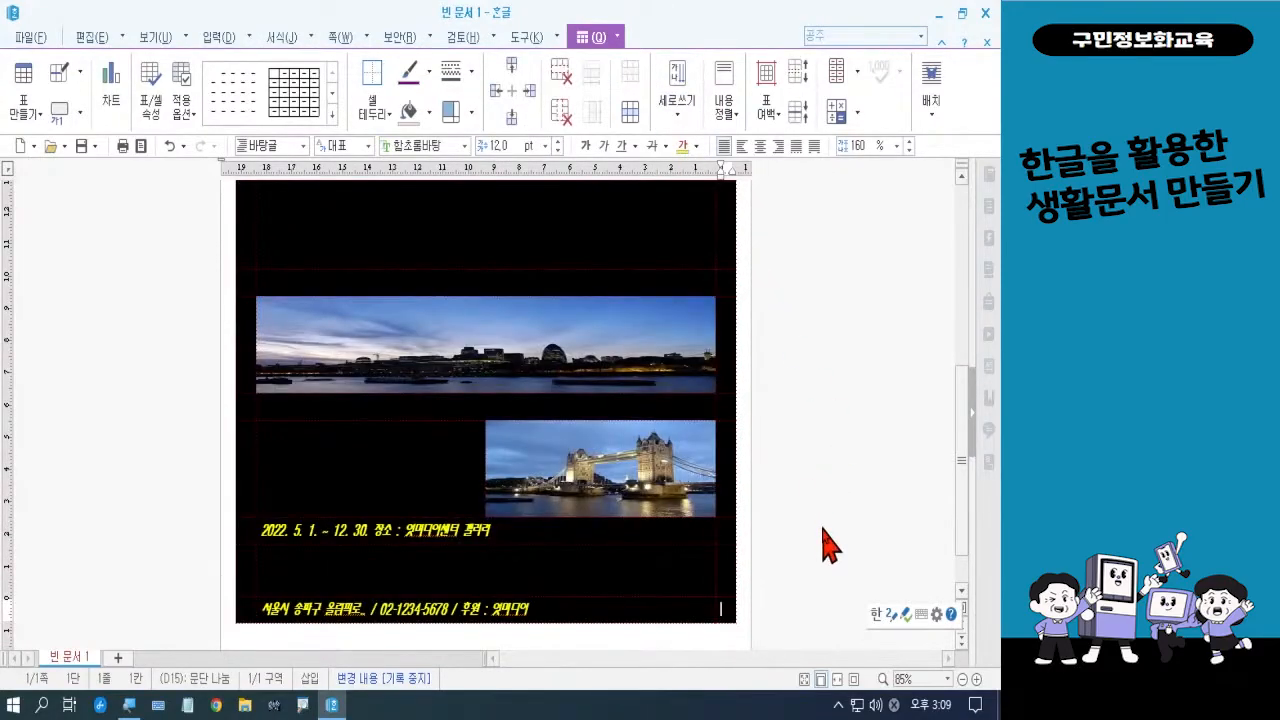
- Select the LONDON, THROUGH, THE and PHOTOS title cells together and fill their backgrounds with solid red
{"action": "scroll", "coordinate": [824, 545], "scroll_direction": "up", "scroll_amount": 3}
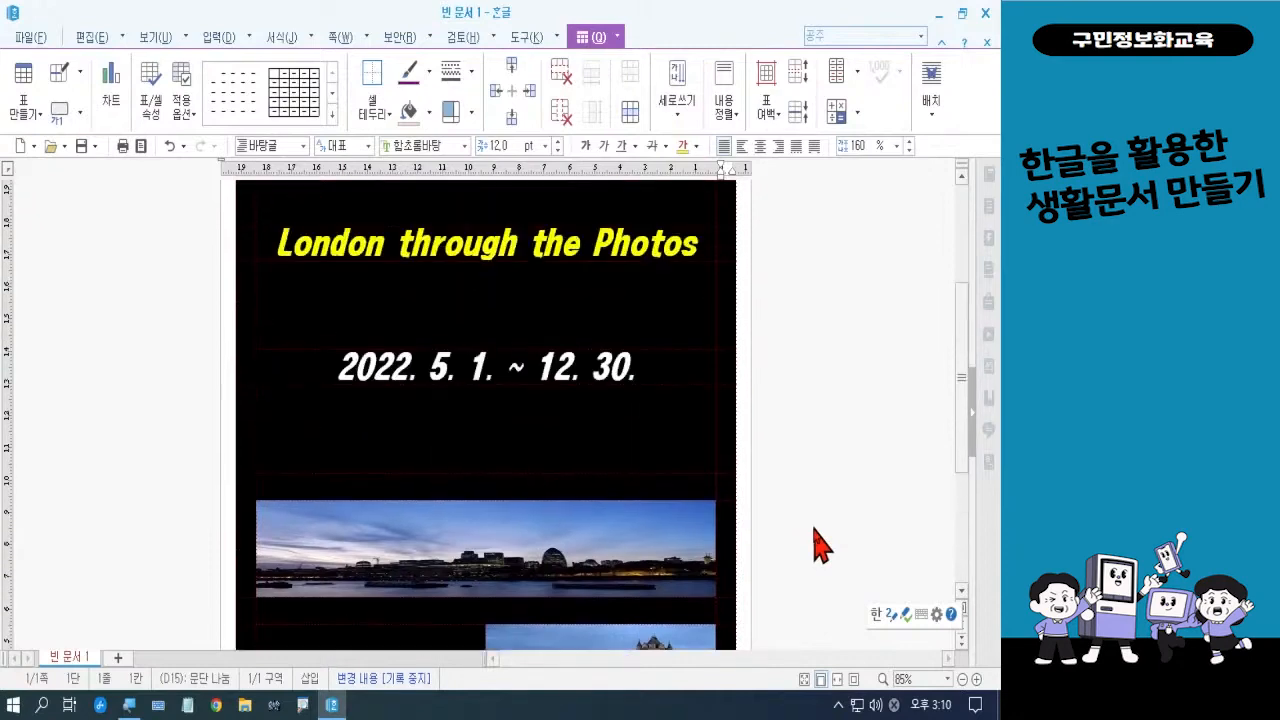
{"action": "scroll", "coordinate": [820, 545], "scroll_direction": "up", "scroll_amount": 3}
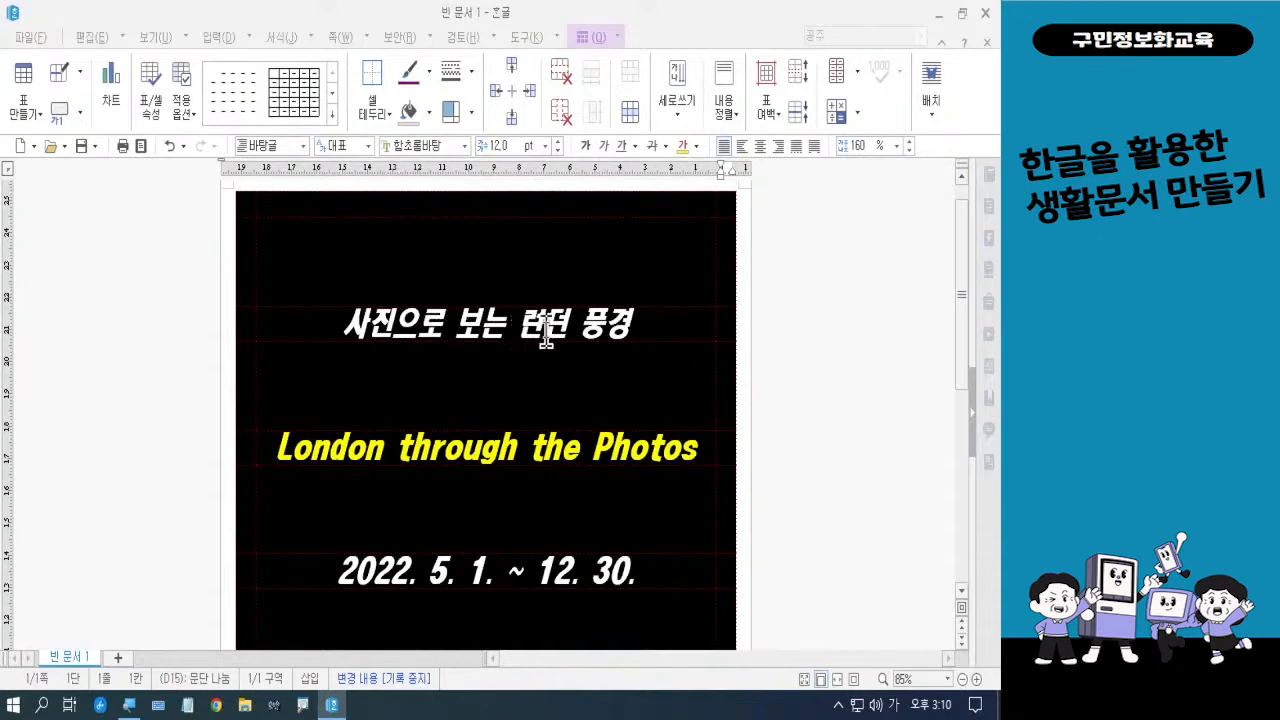
{"action": "left_click", "coordinate": [523, 259]}
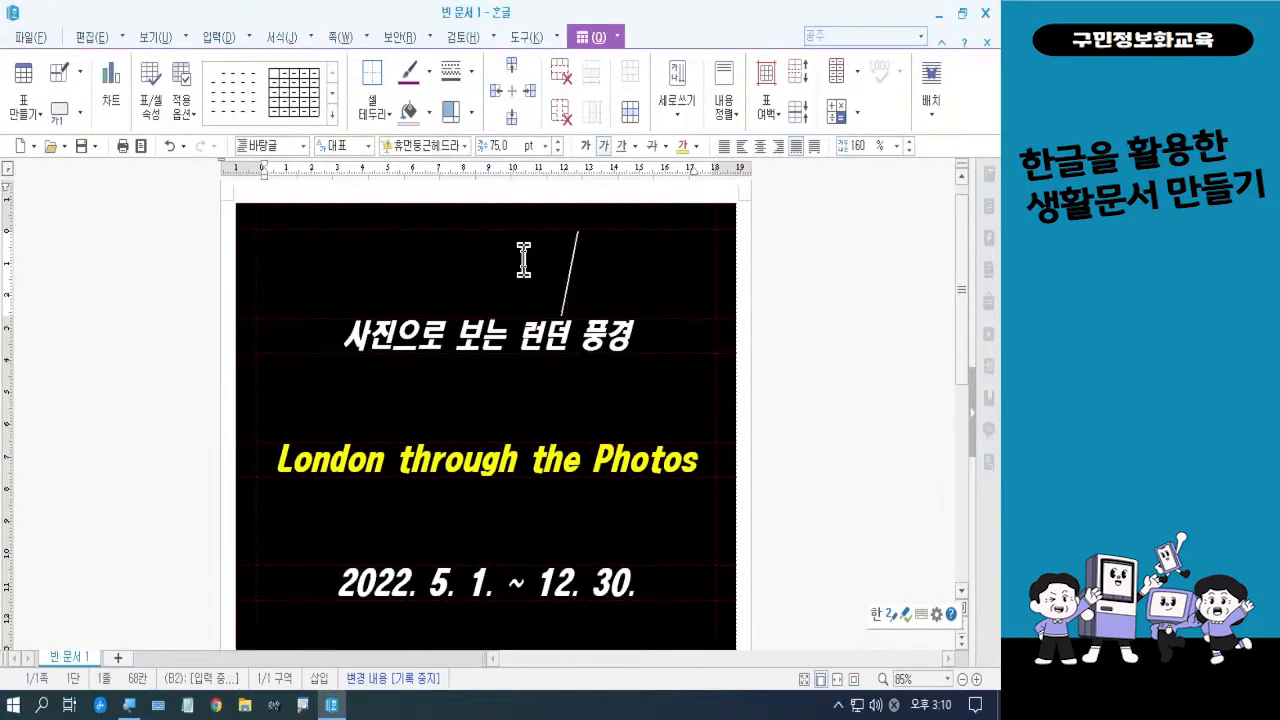
{"action": "key", "text": "ctrl+F10"}
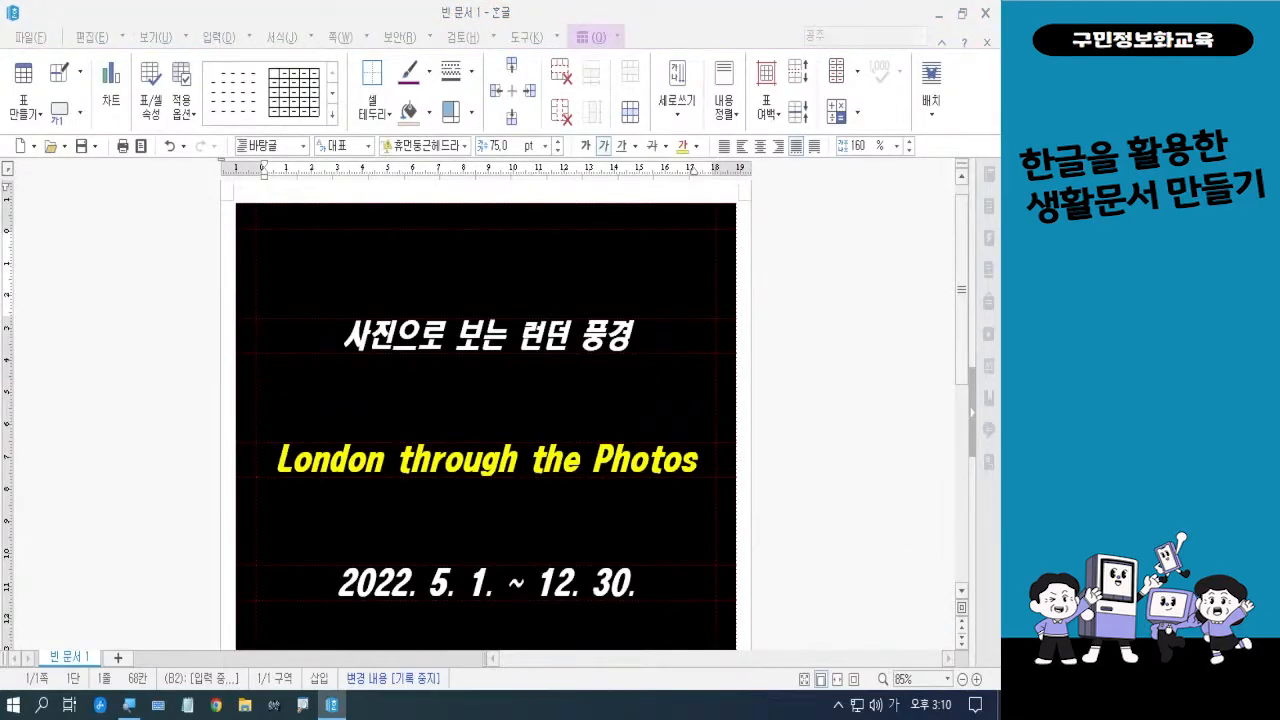
{"action": "left_click", "coordinate": [518, 279]}
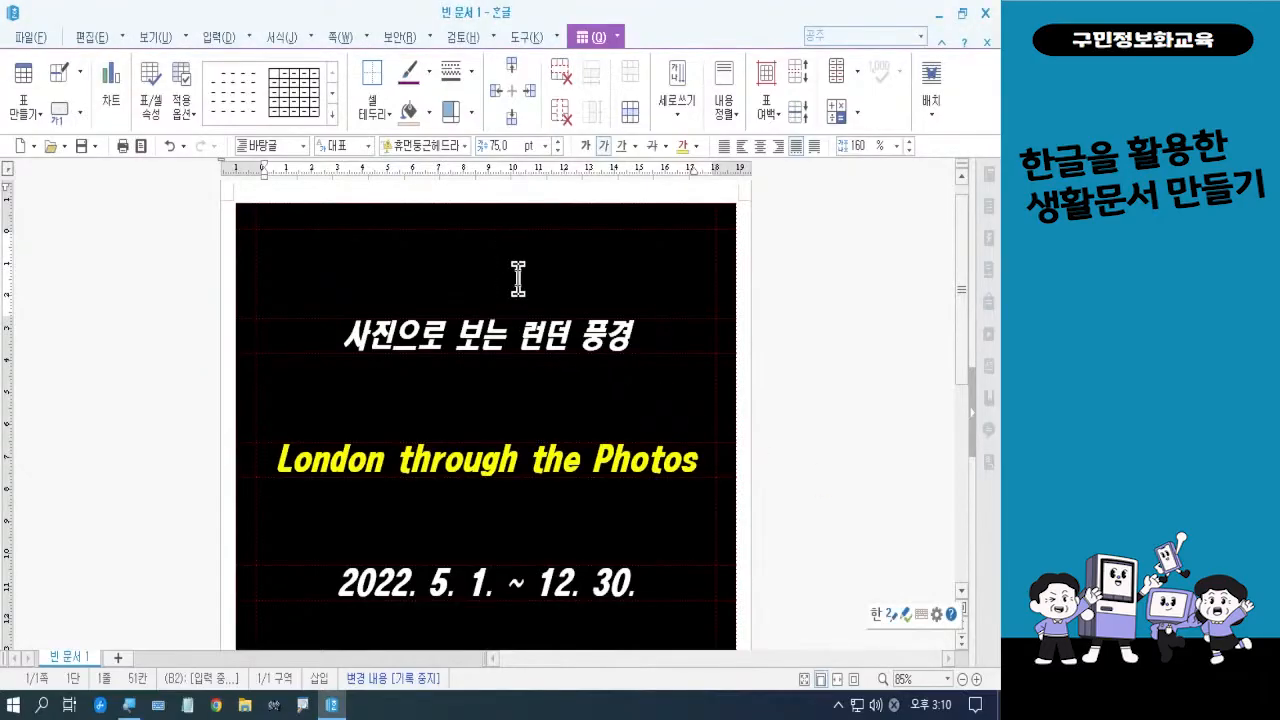
{"action": "key", "text": "F5"}
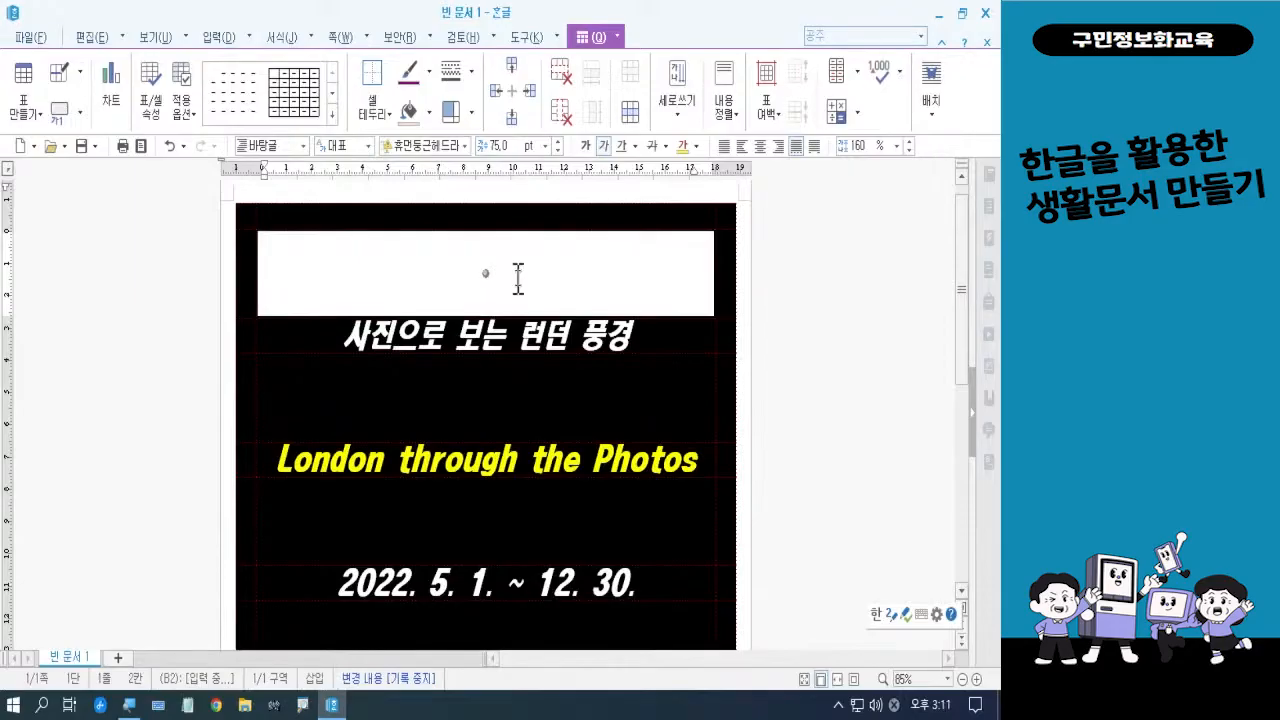
{"action": "left_click", "coordinate": [535, 393]}
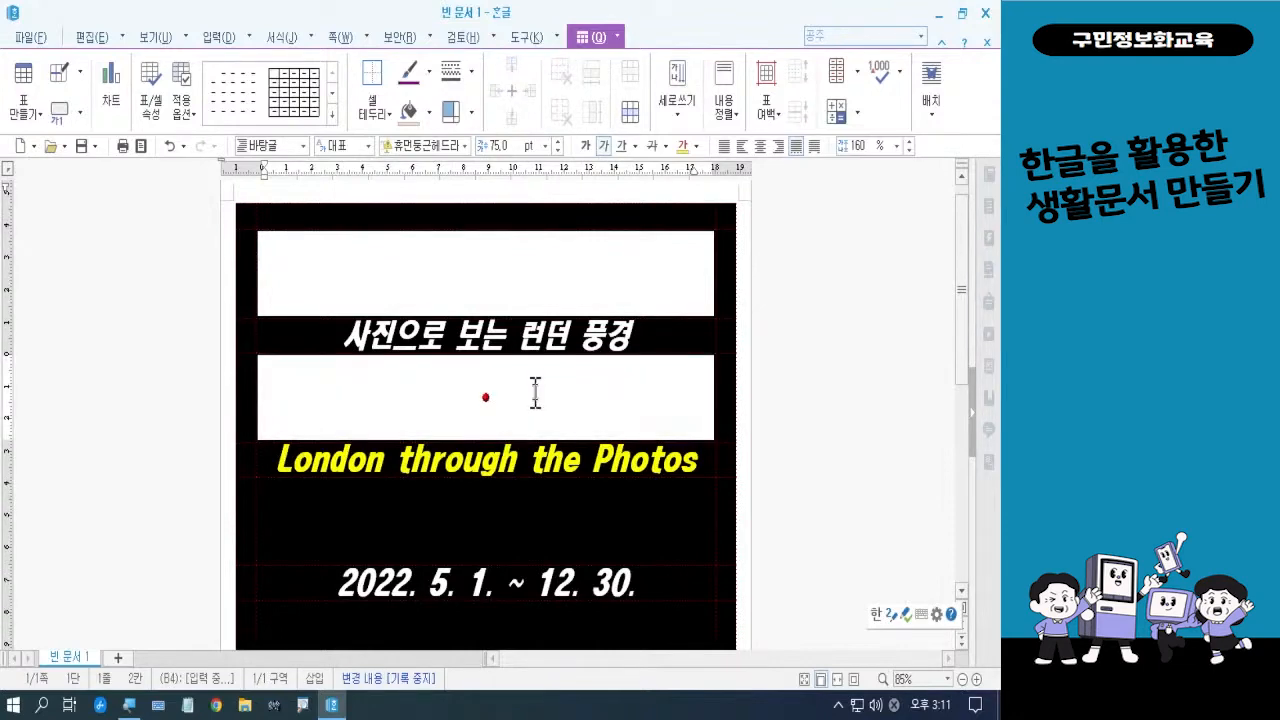
{"action": "left_click", "coordinate": [530, 530]}
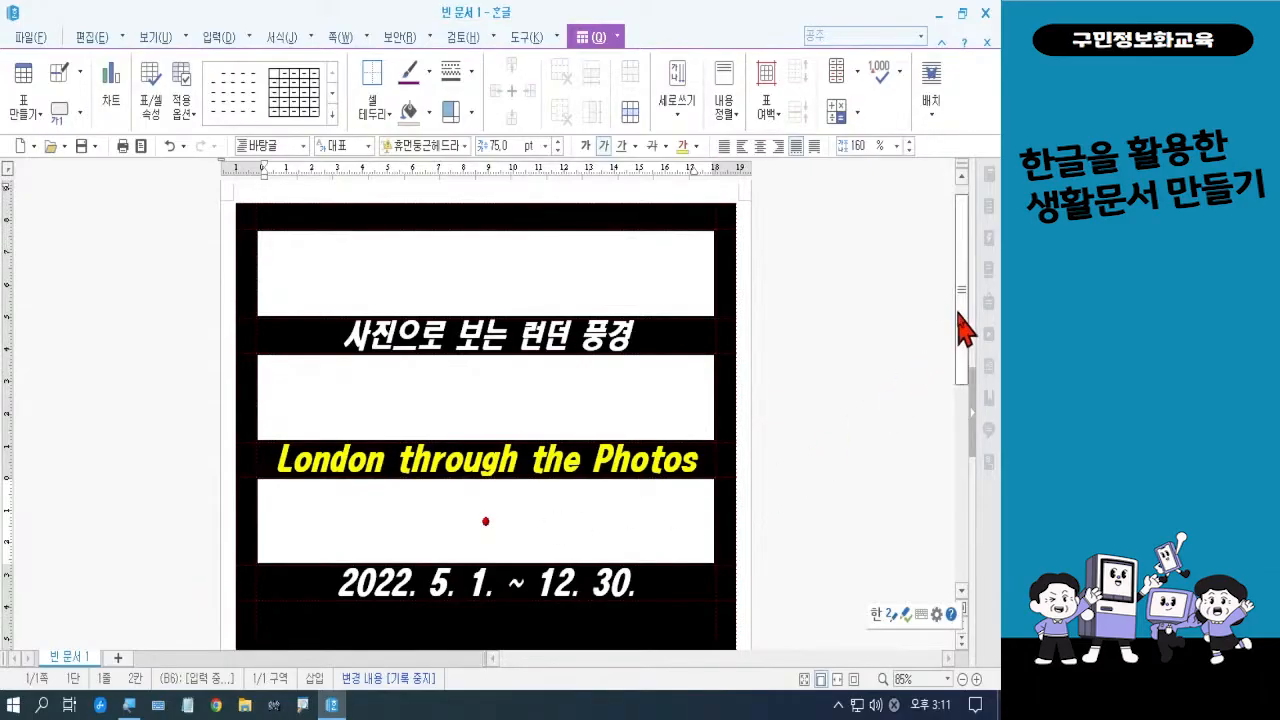
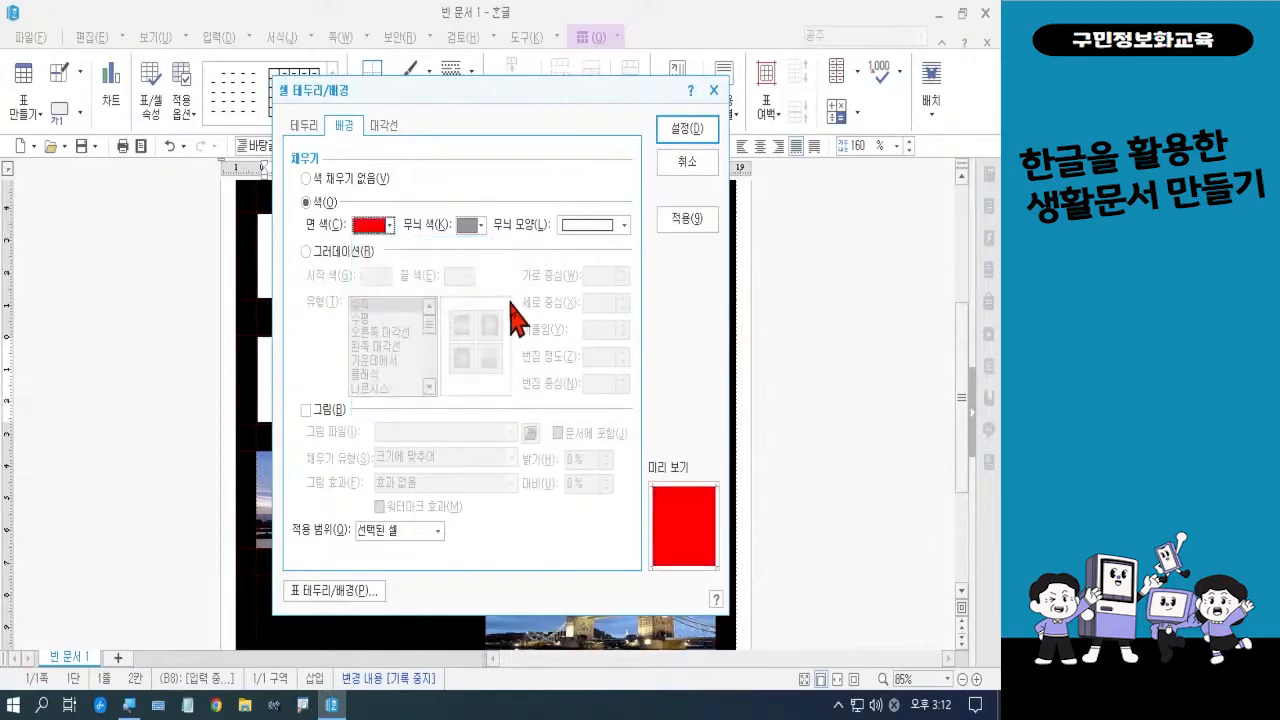
{"action": "left_click", "coordinate": [682, 130]}
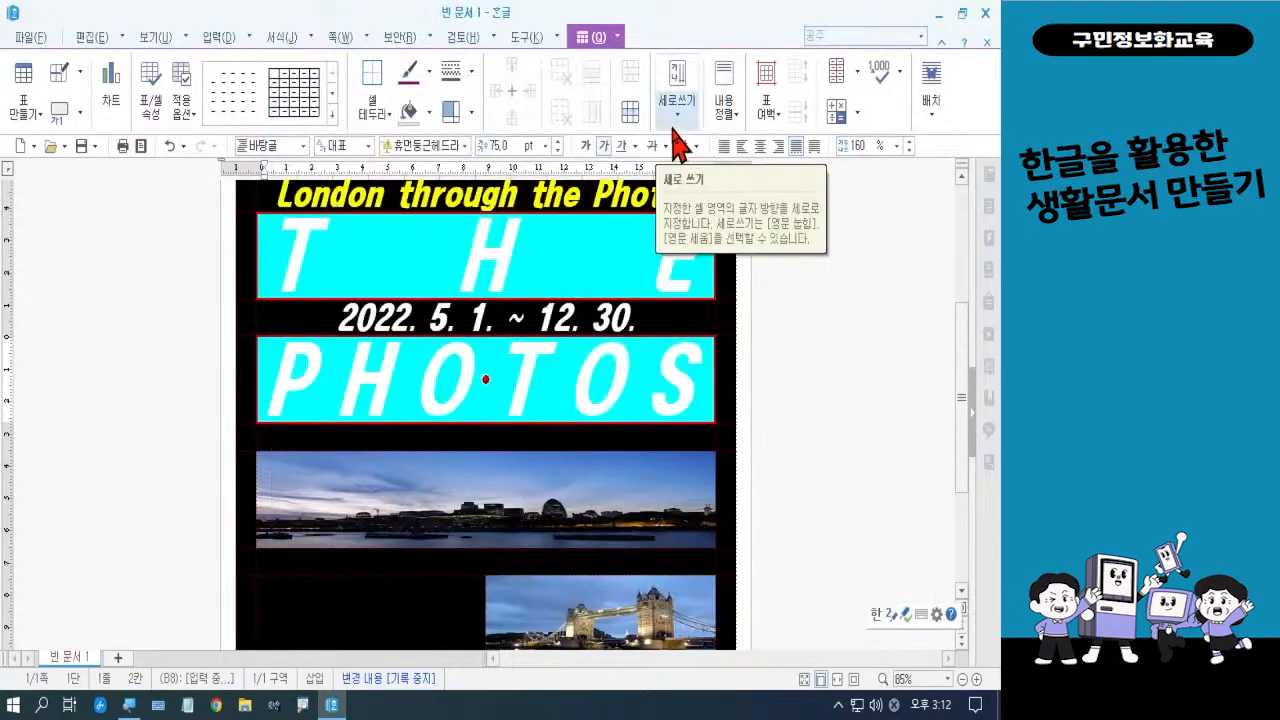
{"action": "key", "text": "Escape"}
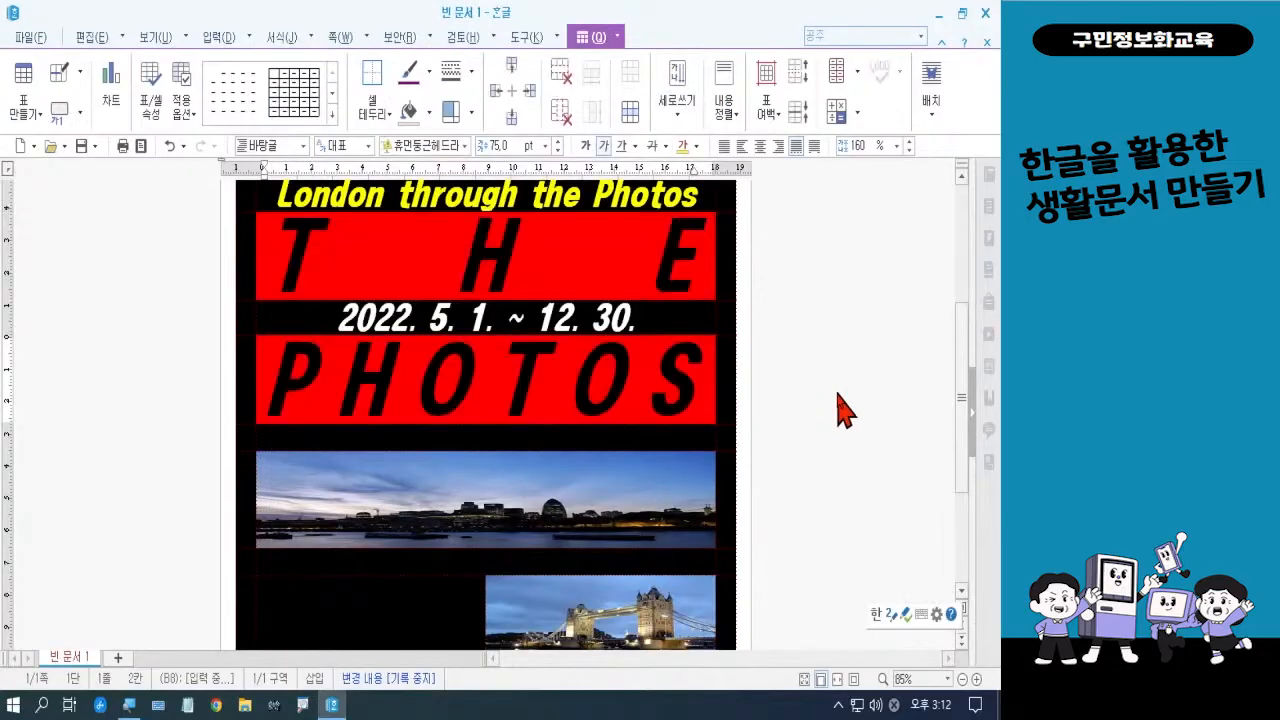
{"action": "scroll", "coordinate": [838, 412], "scroll_direction": "up", "scroll_amount": 5}
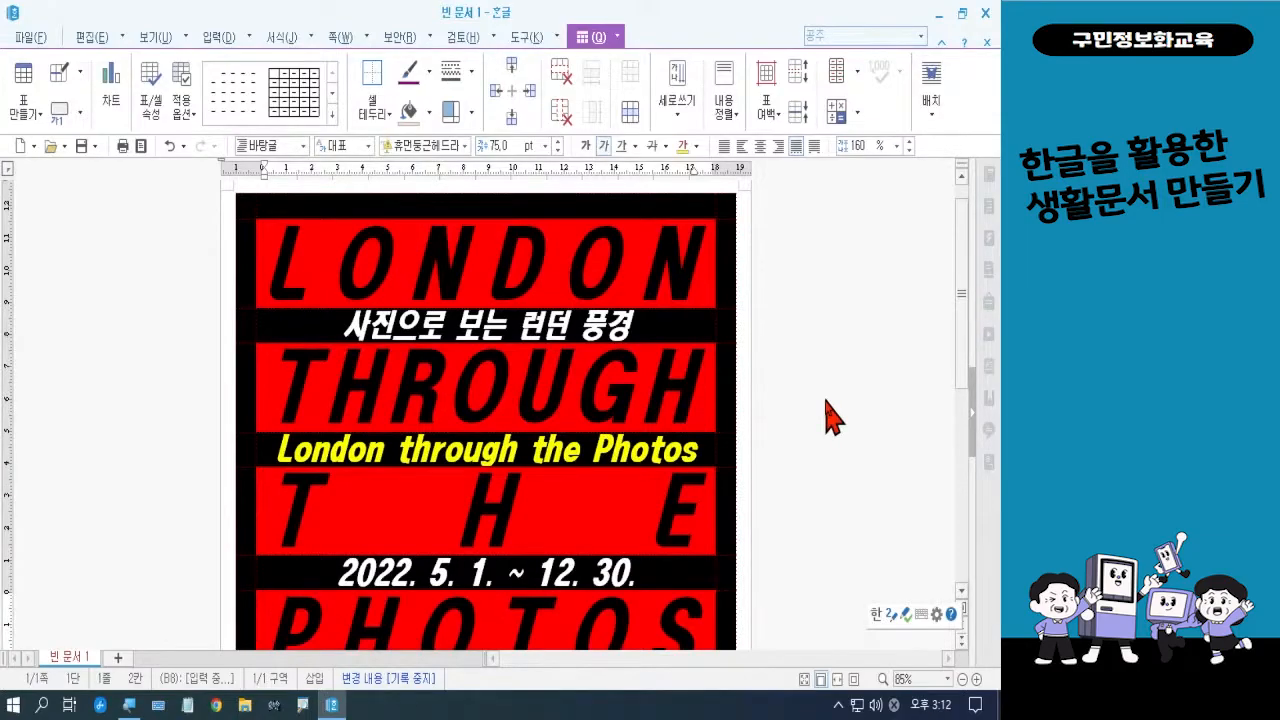
{"action": "scroll", "coordinate": [833, 418], "scroll_direction": "down", "scroll_amount": 2}
{"action": "scroll", "coordinate": [833, 418], "scroll_direction": "down", "scroll_amount": 3}
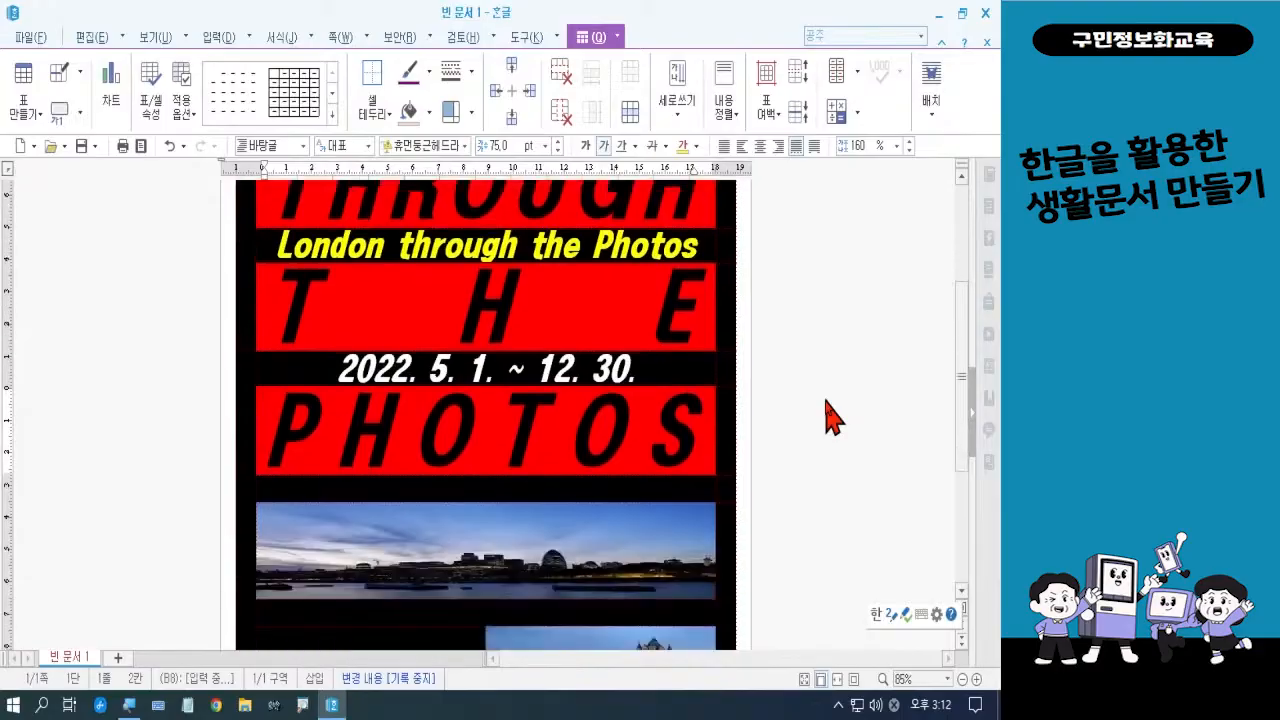
{"action": "scroll", "coordinate": [833, 418], "scroll_direction": "down", "scroll_amount": 4}
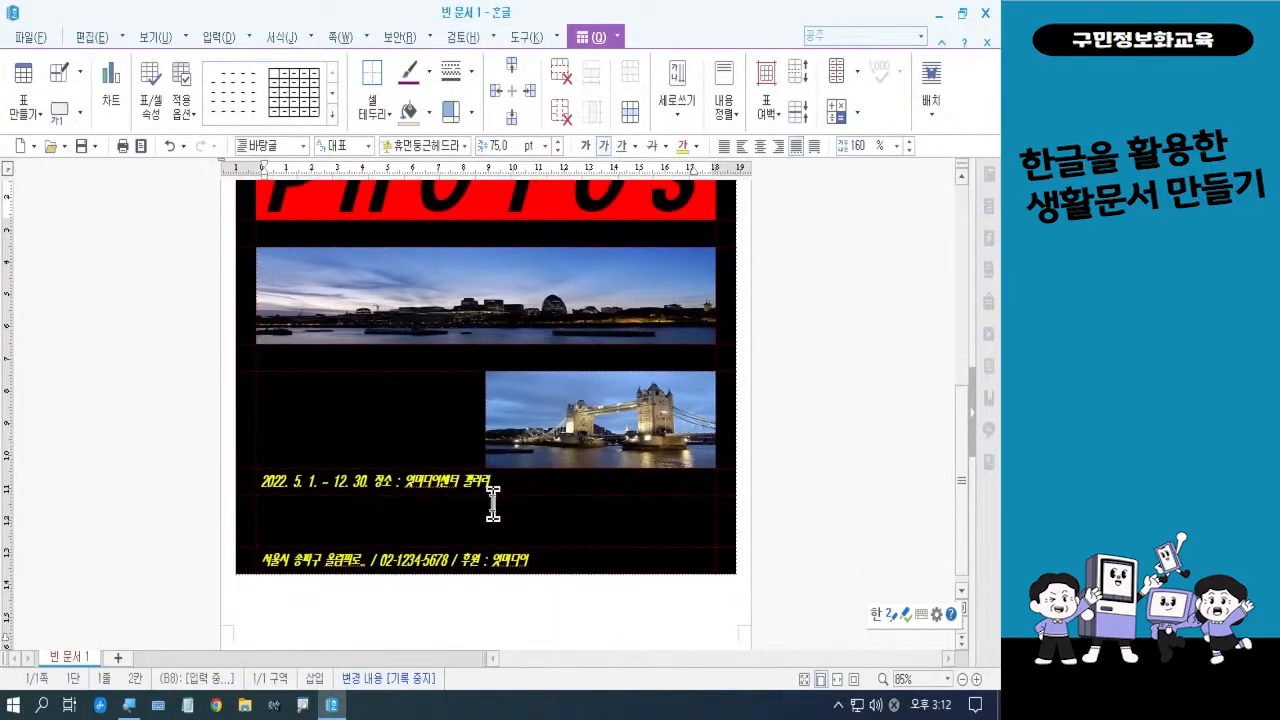
{"action": "left_click", "coordinate": [274, 377]}
{"action": "left_click_drag", "start_coordinate": [287, 403], "coordinate": [461, 467]}
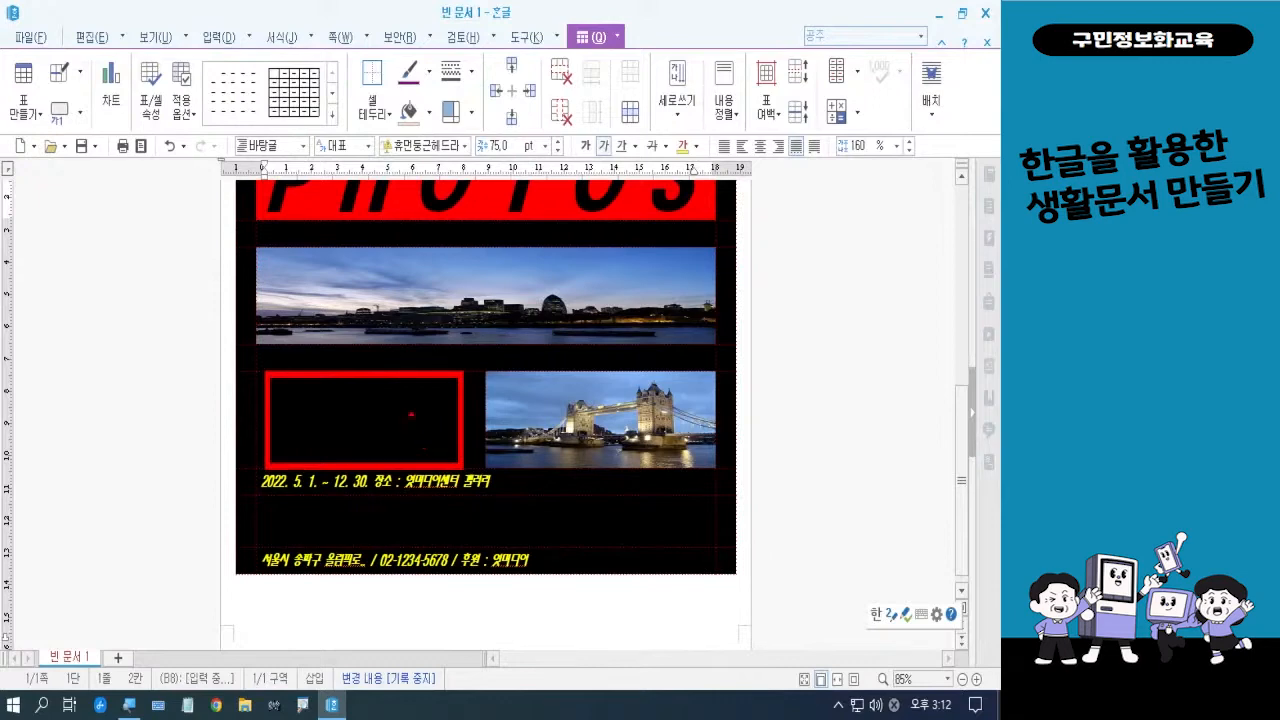
{"action": "left_click_drag", "start_coordinate": [401, 358], "coordinate": [432, 364]}
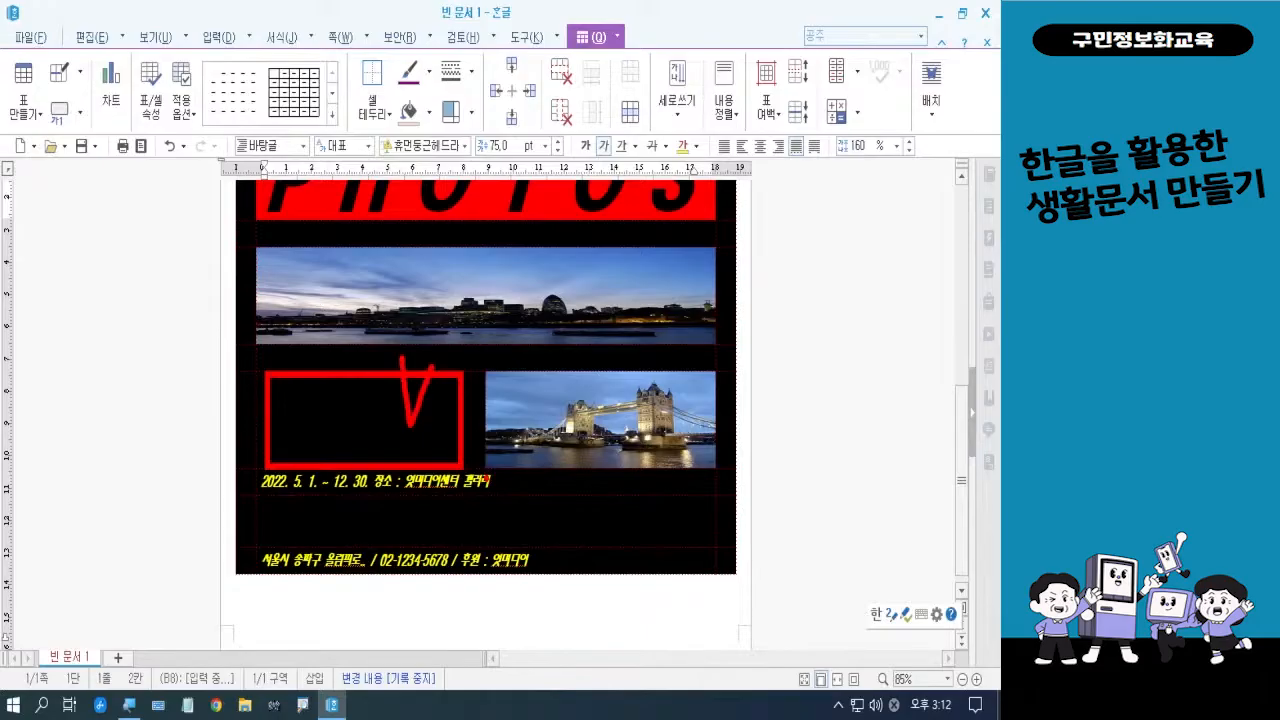
{"action": "key", "text": "Escape"}
- Fill the 사진으로 만나는 런던 cell and the empty cell between the two information lines with solid red, and deselect the table
{"action": "left_click", "coordinate": [431, 447]}
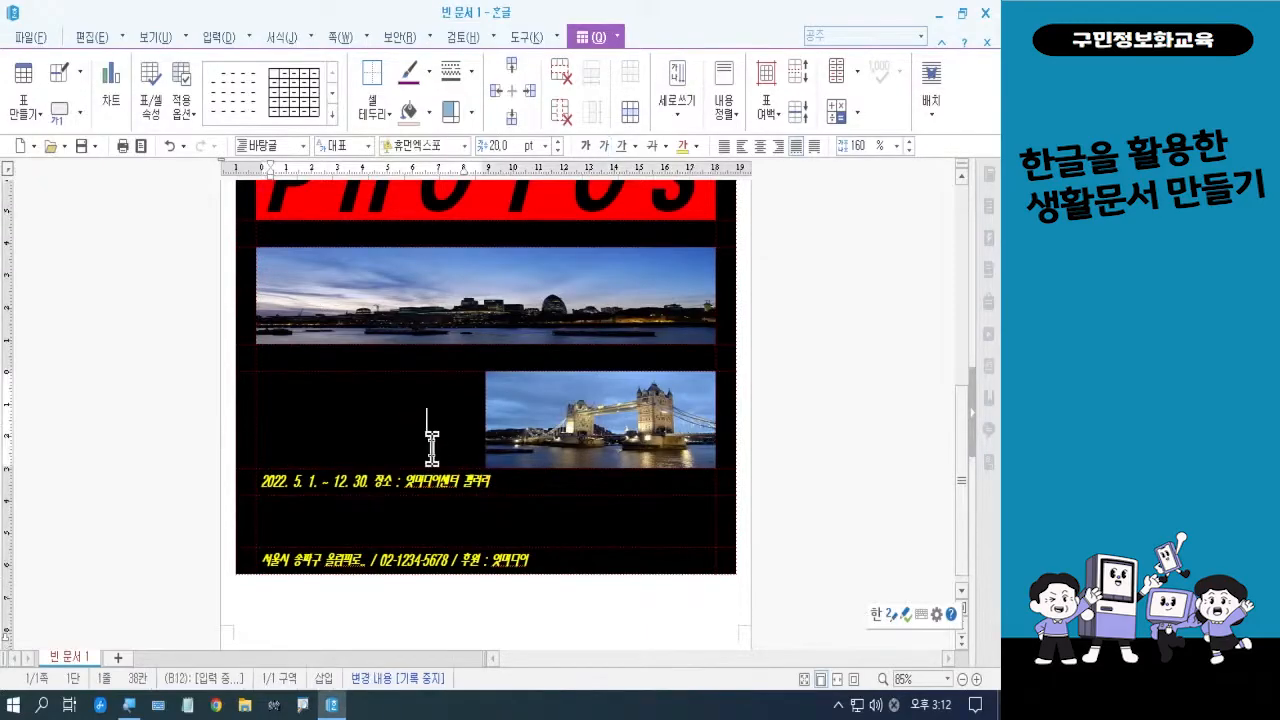
{"action": "key", "text": "F5"}
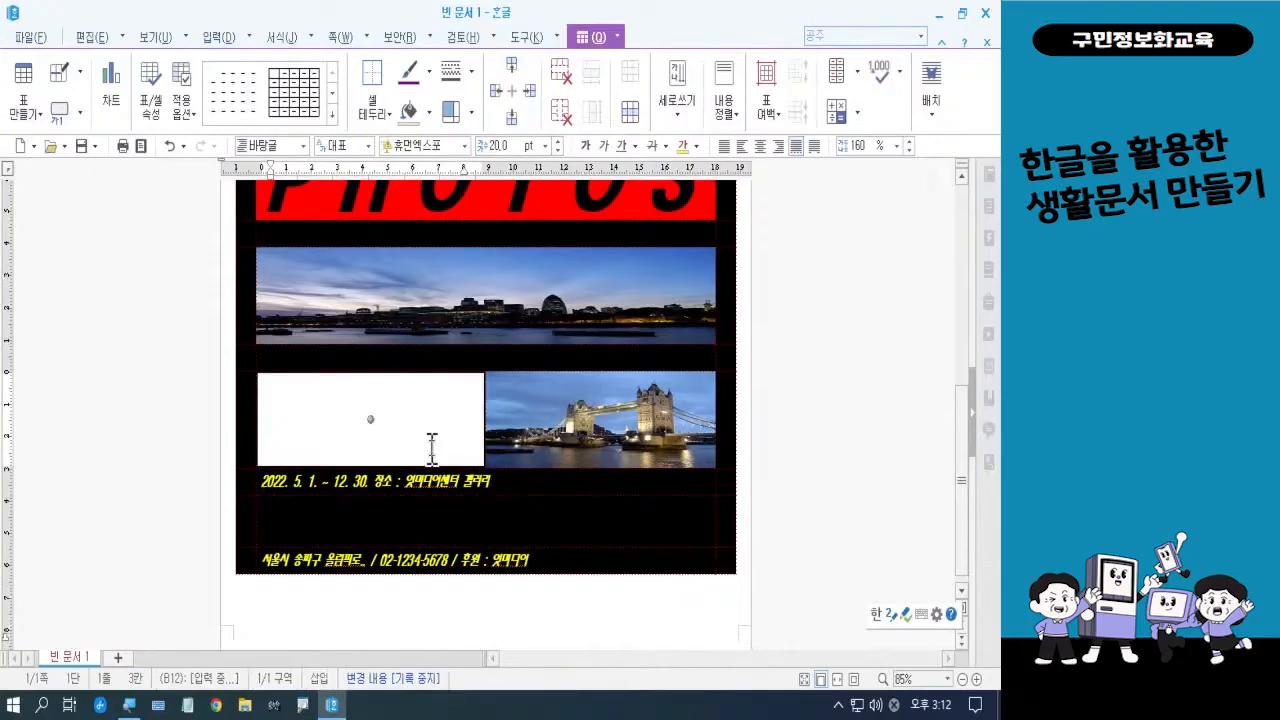
{"action": "left_click", "coordinate": [432, 522]}
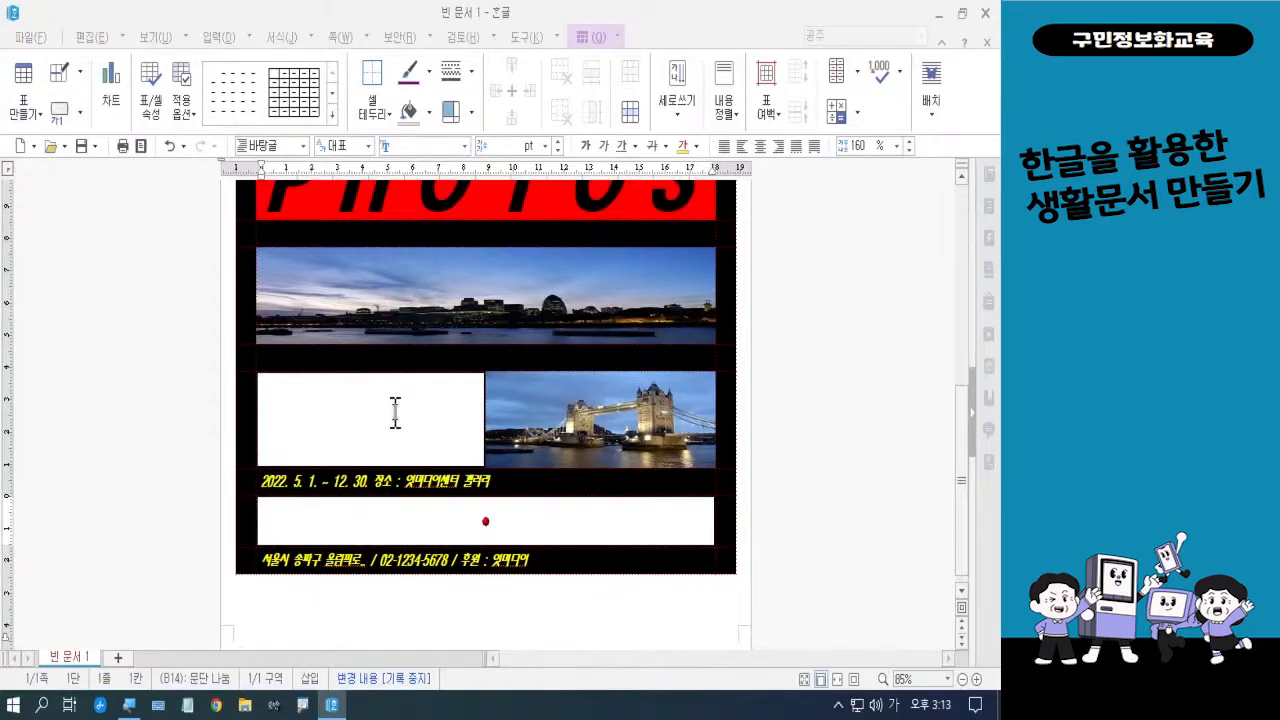
{"action": "left_click", "coordinate": [586, 22]}
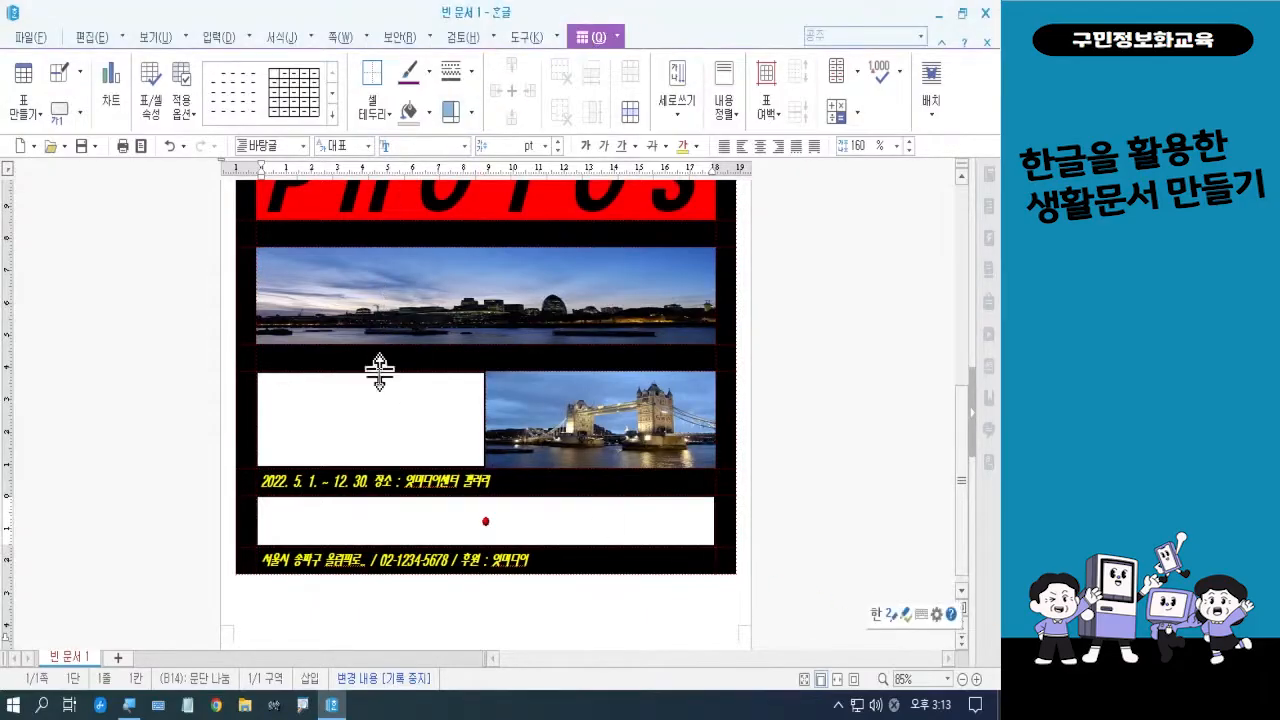
{"action": "key", "text": "c"}
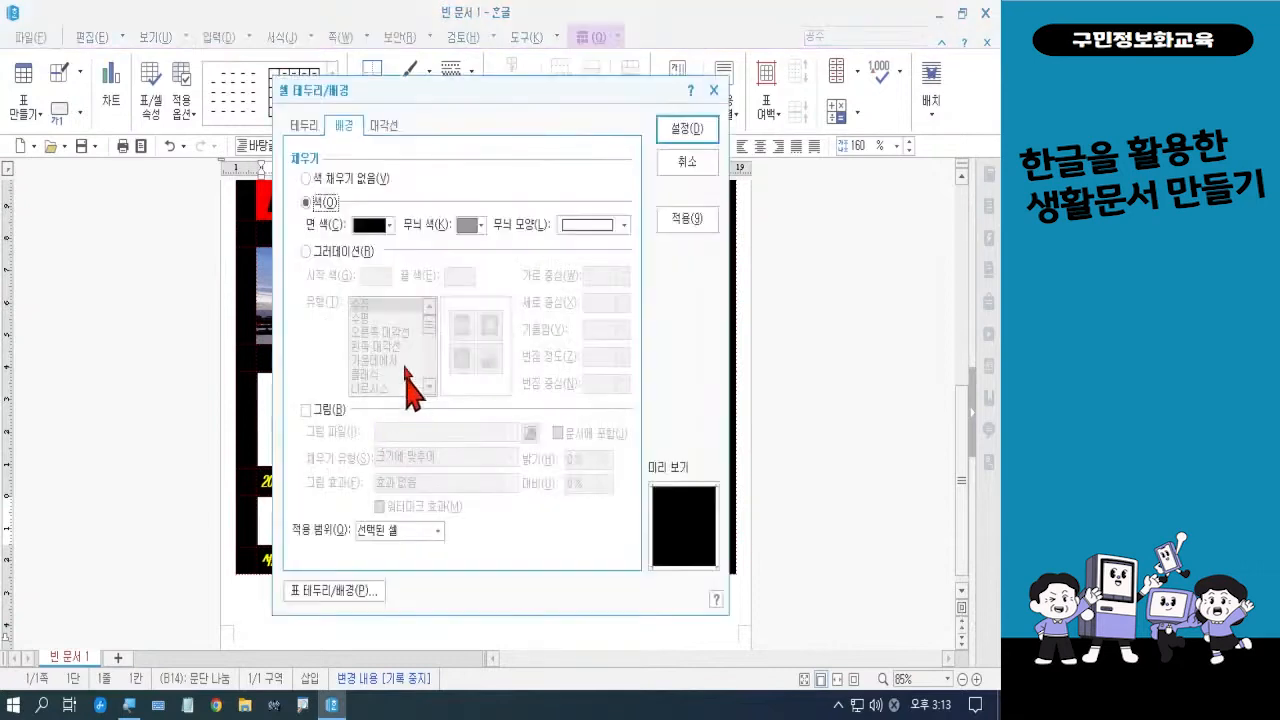
{"action": "left_click", "coordinate": [387, 225]}
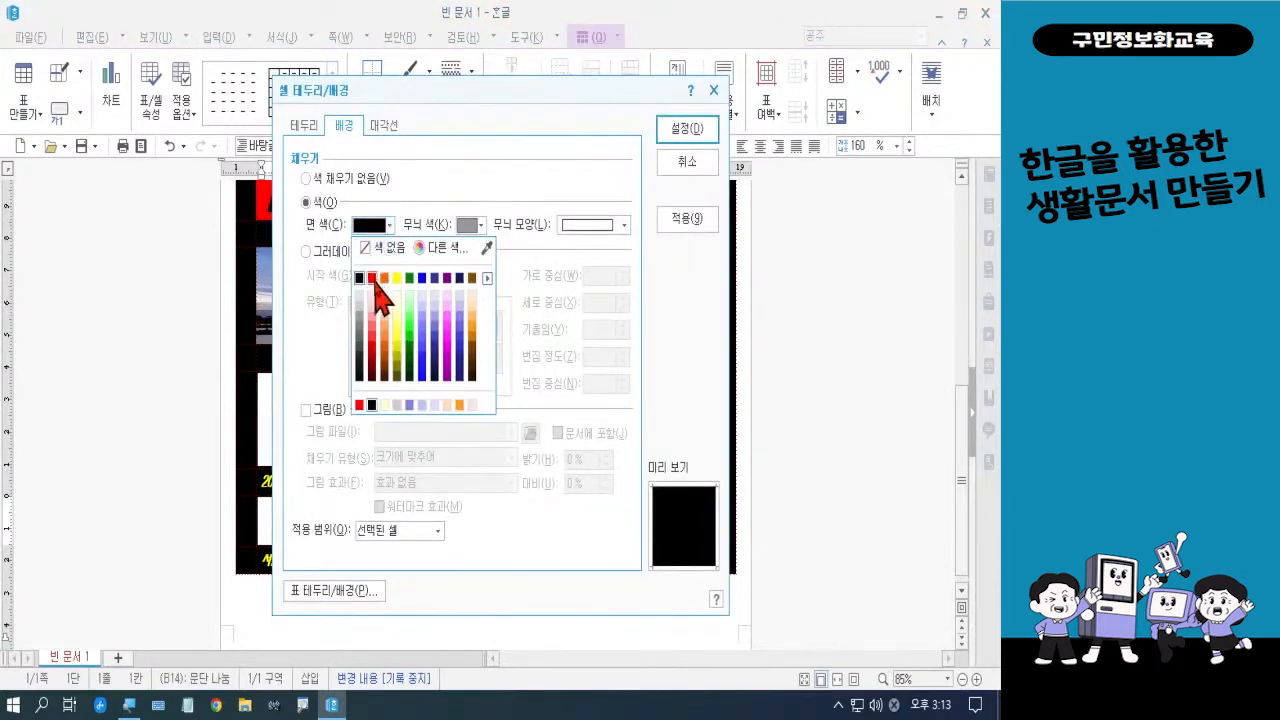
{"action": "left_click", "coordinate": [379, 277]}
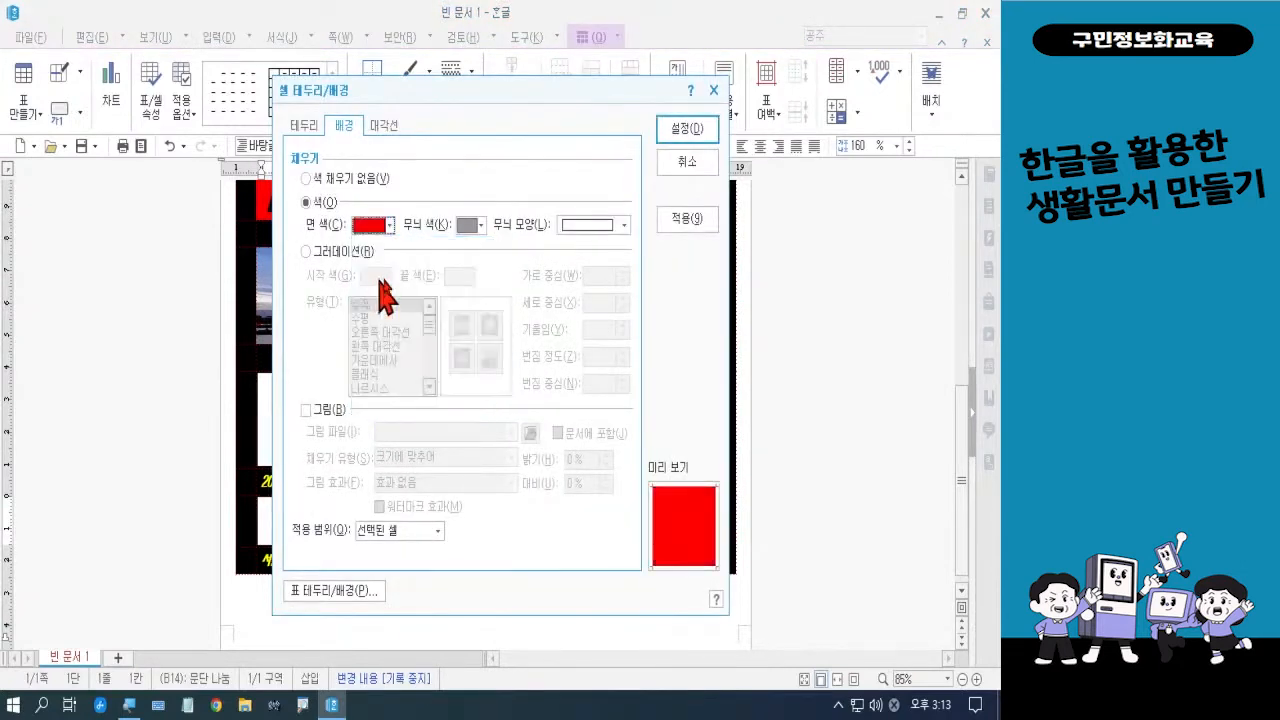
{"action": "left_click", "coordinate": [681, 130]}
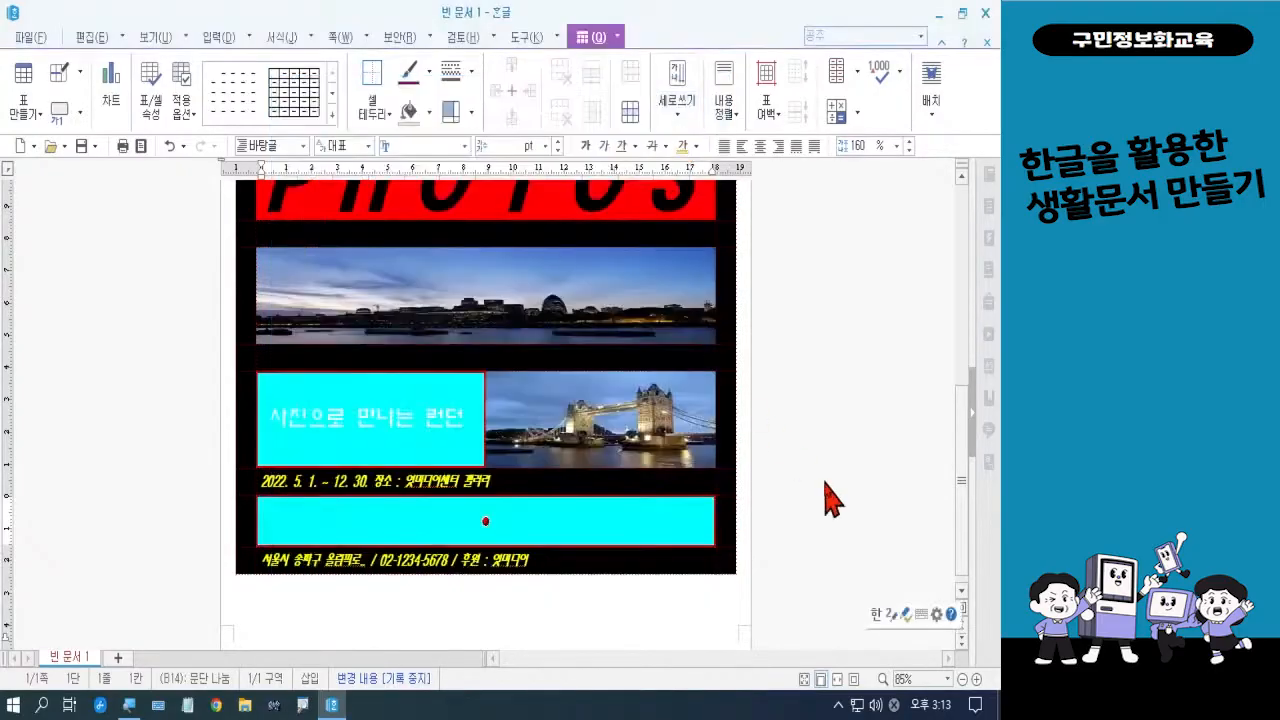
{"action": "left_click", "coordinate": [661, 618]}
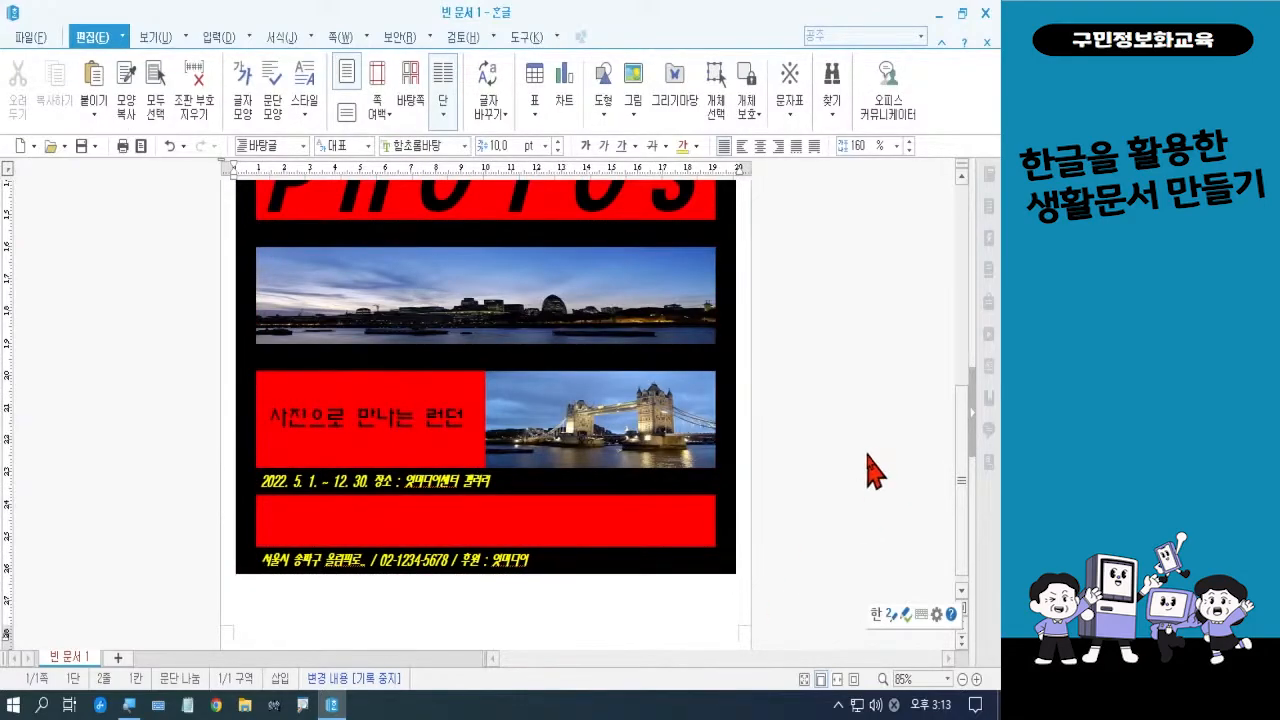
- Review the whole poster at 40% zoom, examining the three subtitle rows between the large title rows
{"action": "scroll", "coordinate": [840, 464], "scroll_direction": "up", "scroll_amount": 8}
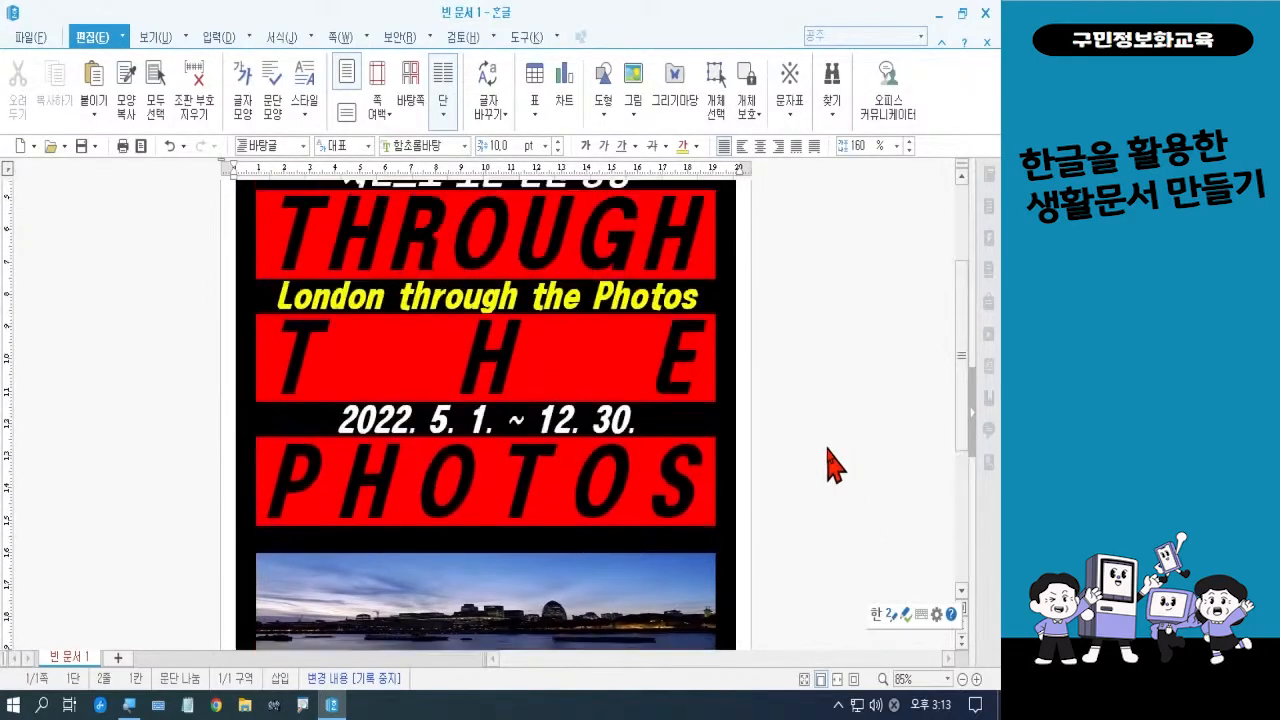
{"action": "scroll", "coordinate": [834, 464], "scroll_direction": "up", "scroll_amount": 1}
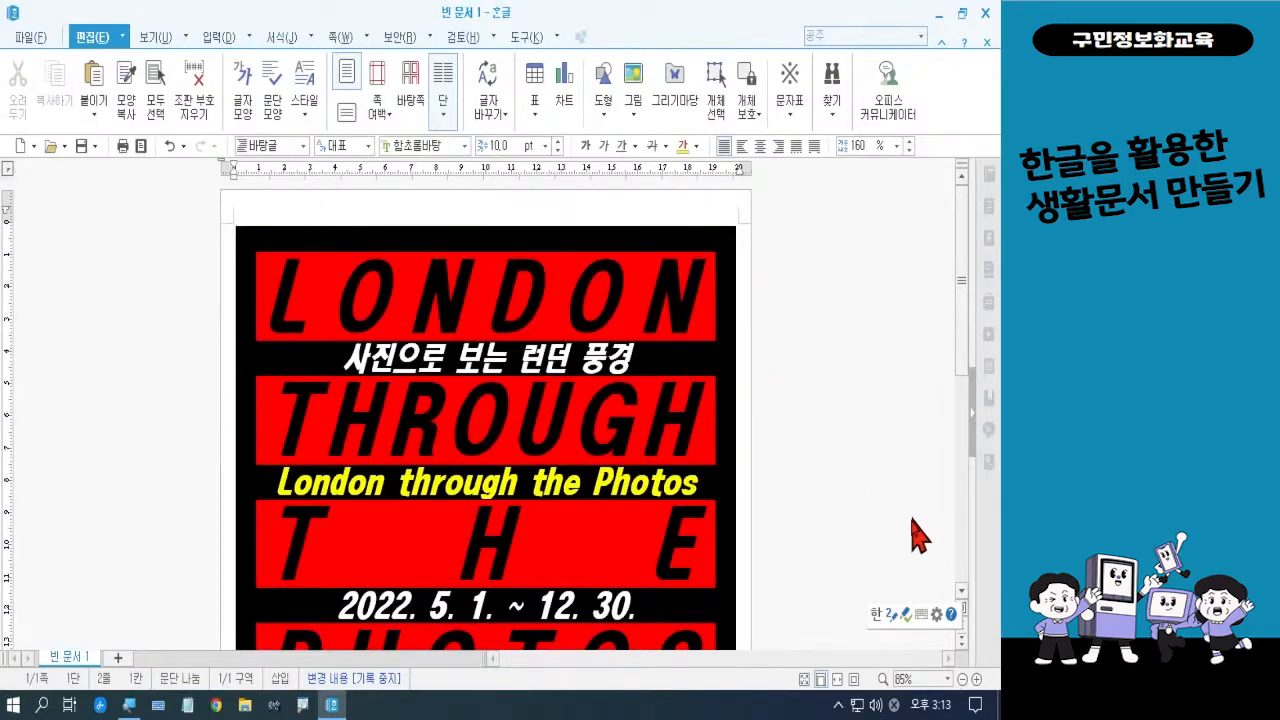
{"action": "left_click", "coordinate": [962, 680]}
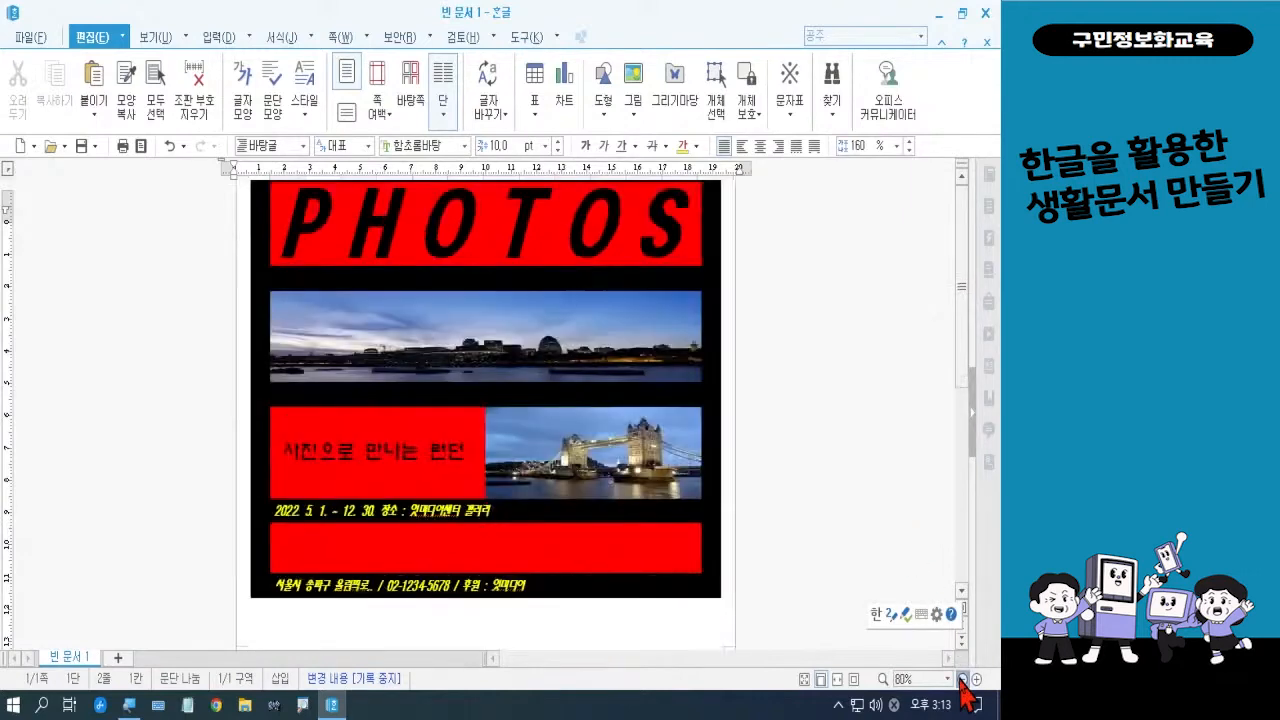
{"action": "left_click", "coordinate": [962, 680]}
{"action": "left_click", "coordinate": [962, 680]}
{"action": "left_click", "coordinate": [962, 680]}
{"action": "left_click", "coordinate": [962, 680]}
{"action": "left_click", "coordinate": [962, 680]}
{"action": "left_click", "coordinate": [962, 680]}
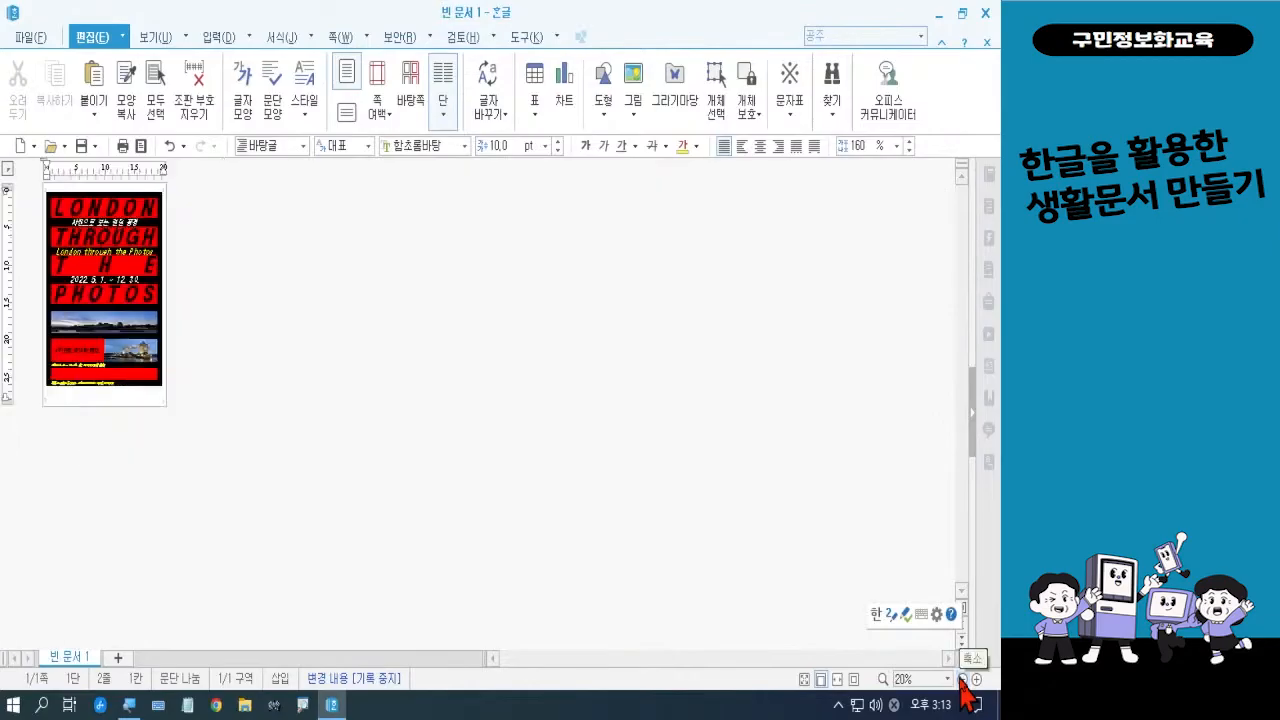
{"action": "left_click", "coordinate": [977, 680]}
{"action": "left_click", "coordinate": [977, 680]}
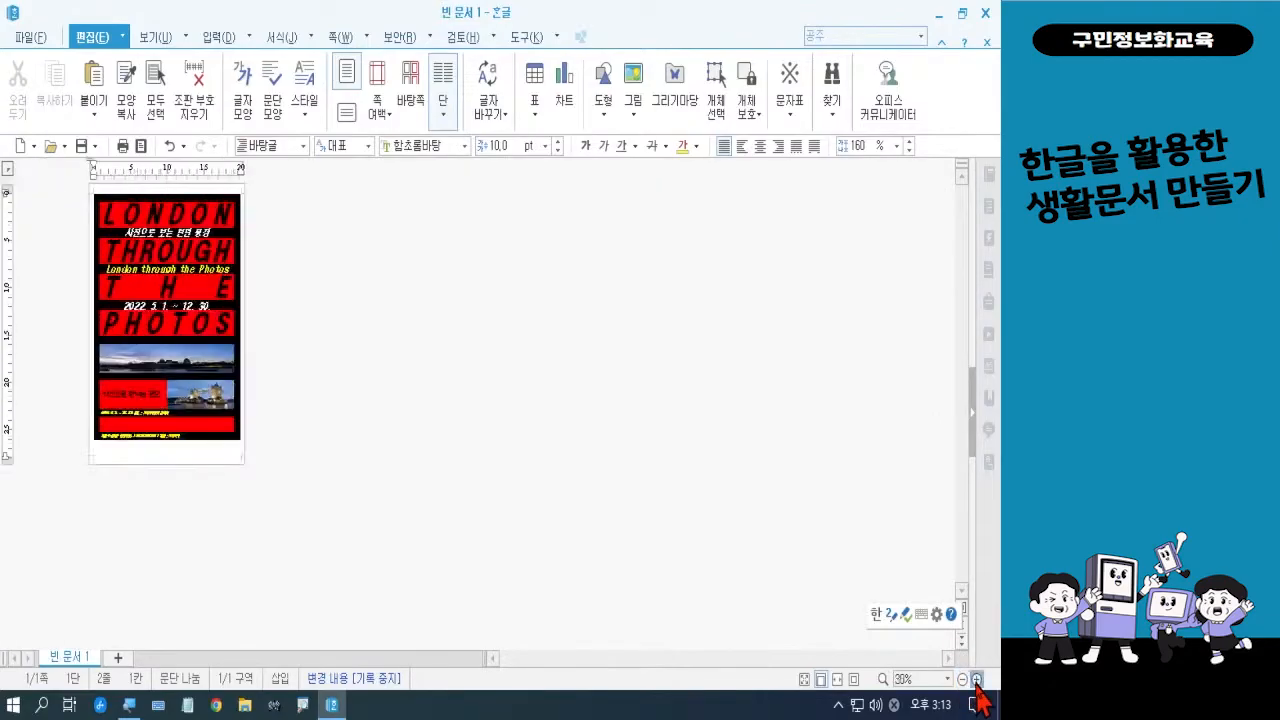
{"action": "left_click", "coordinate": [977, 680]}
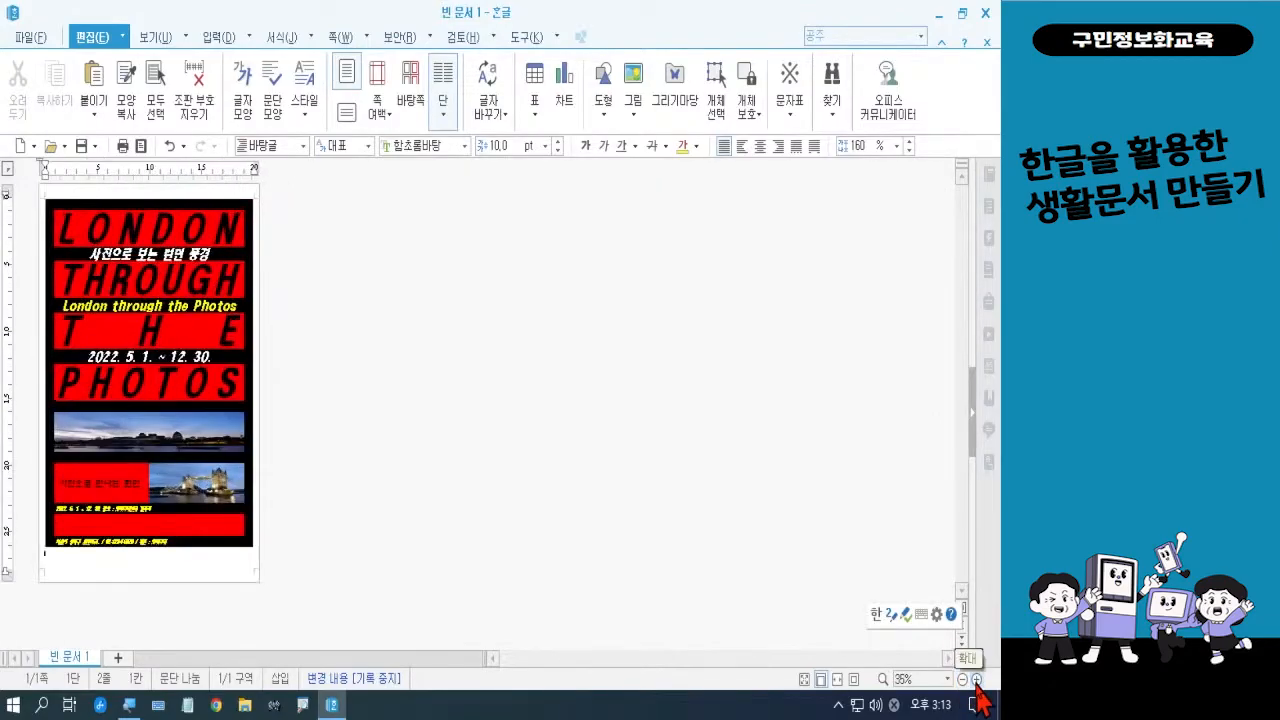
{"action": "left_click", "coordinate": [977, 680]}
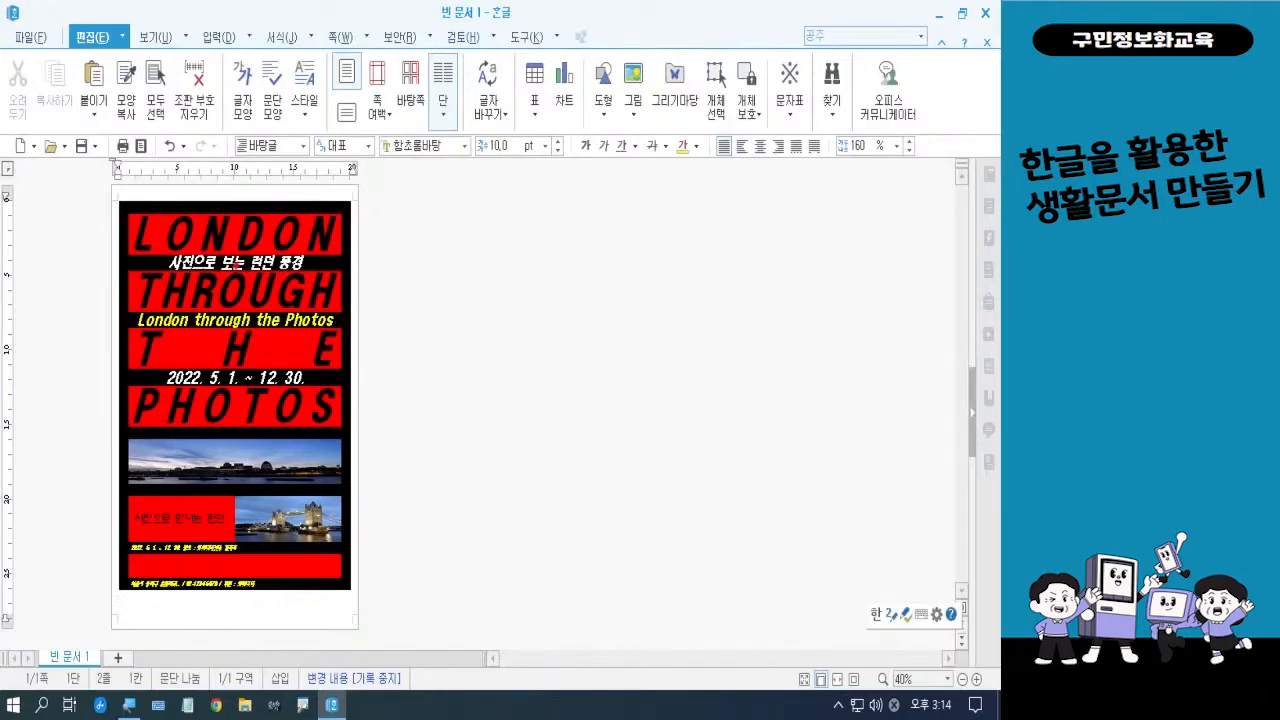
{"action": "mouse_move", "coordinate": [250, 266]}
{"action": "left_mouse_down"}
{"action": "mouse_move", "coordinate": [270, 277]}
{"action": "mouse_move", "coordinate": [228, 278]}
{"action": "mouse_move", "coordinate": [256, 241]}
{"action": "mouse_move", "coordinate": [276, 267]}
{"action": "left_mouse_up"}
{"action": "mouse_move", "coordinate": [279, 339]}
{"action": "left_mouse_down"}
{"action": "mouse_move", "coordinate": [250, 337]}
{"action": "mouse_move", "coordinate": [243, 308]}
{"action": "mouse_move", "coordinate": [282, 305]}
{"action": "mouse_move", "coordinate": [279, 336]}
{"action": "left_mouse_up"}
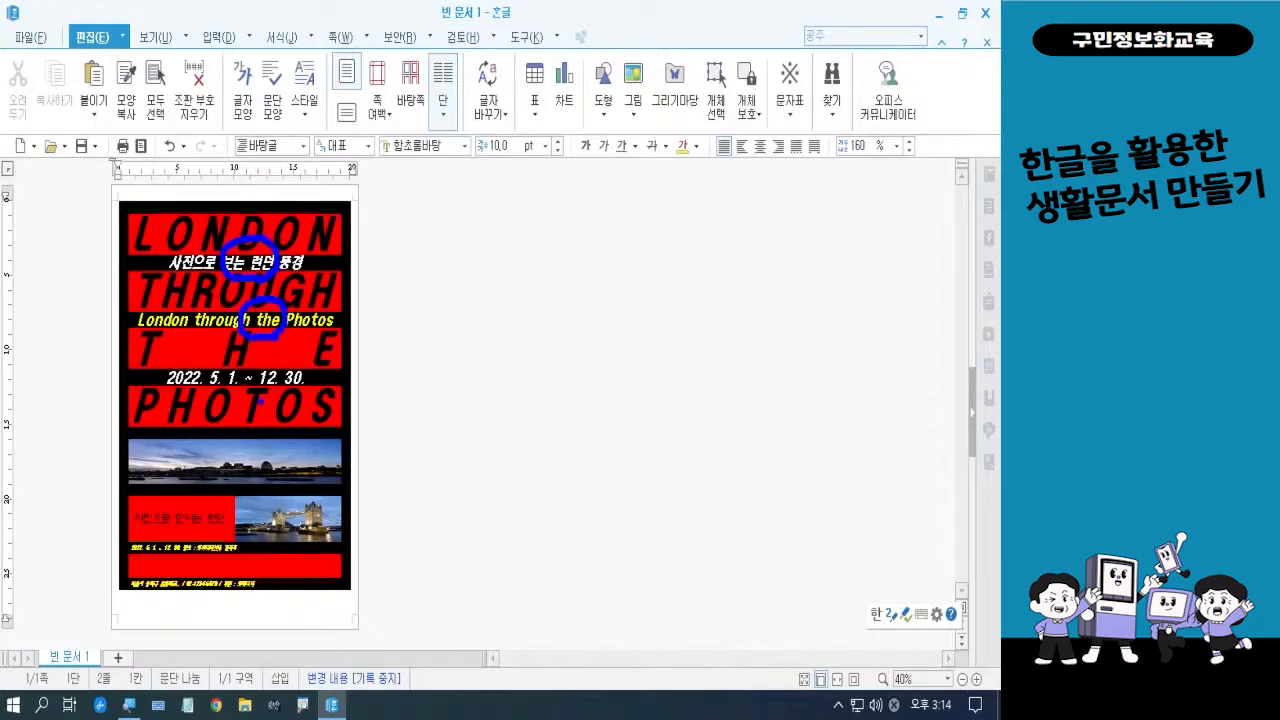
{"action": "mouse_move", "coordinate": [262, 390]}
{"action": "left_mouse_down"}
{"action": "mouse_move", "coordinate": [238, 370]}
{"action": "mouse_move", "coordinate": [266, 390]}
{"action": "left_mouse_up"}
{"action": "key", "text": "Escape"}
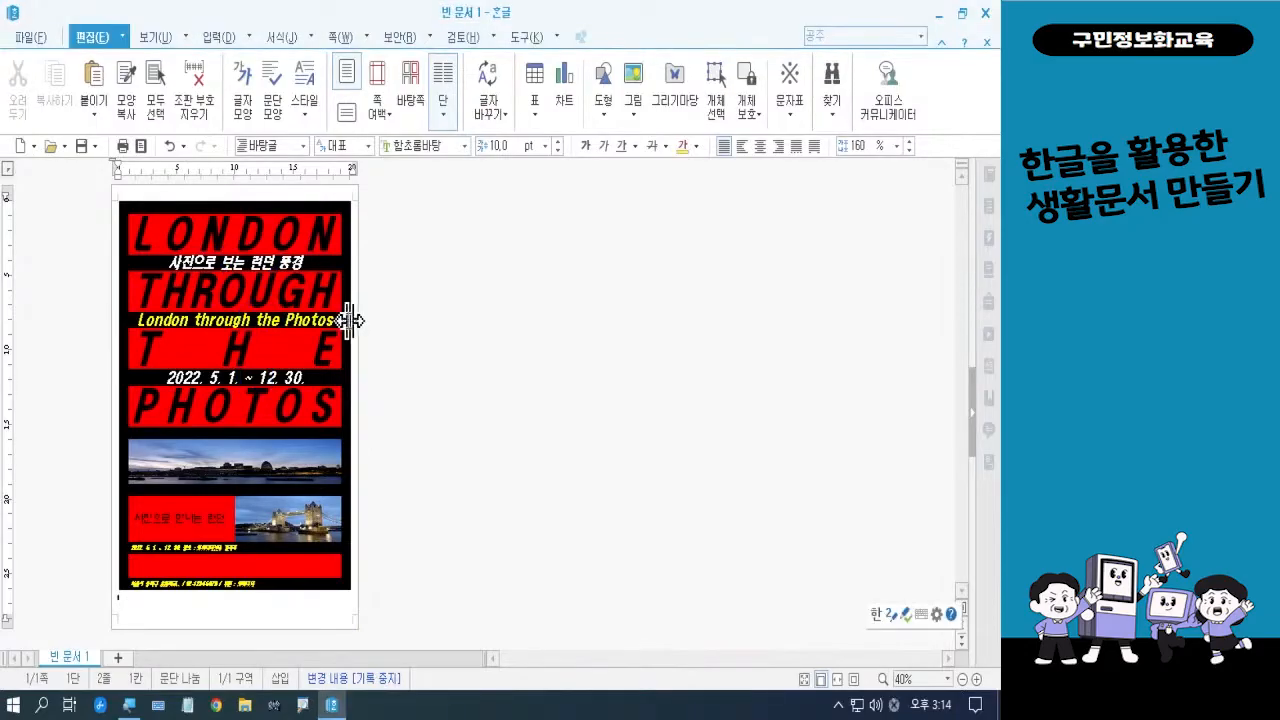
- Select the Korean subtitle, London through the Photos and date cells together, increase their row heights by two increments, and deselect the table
{"action": "left_click", "coordinate": [305, 262]}
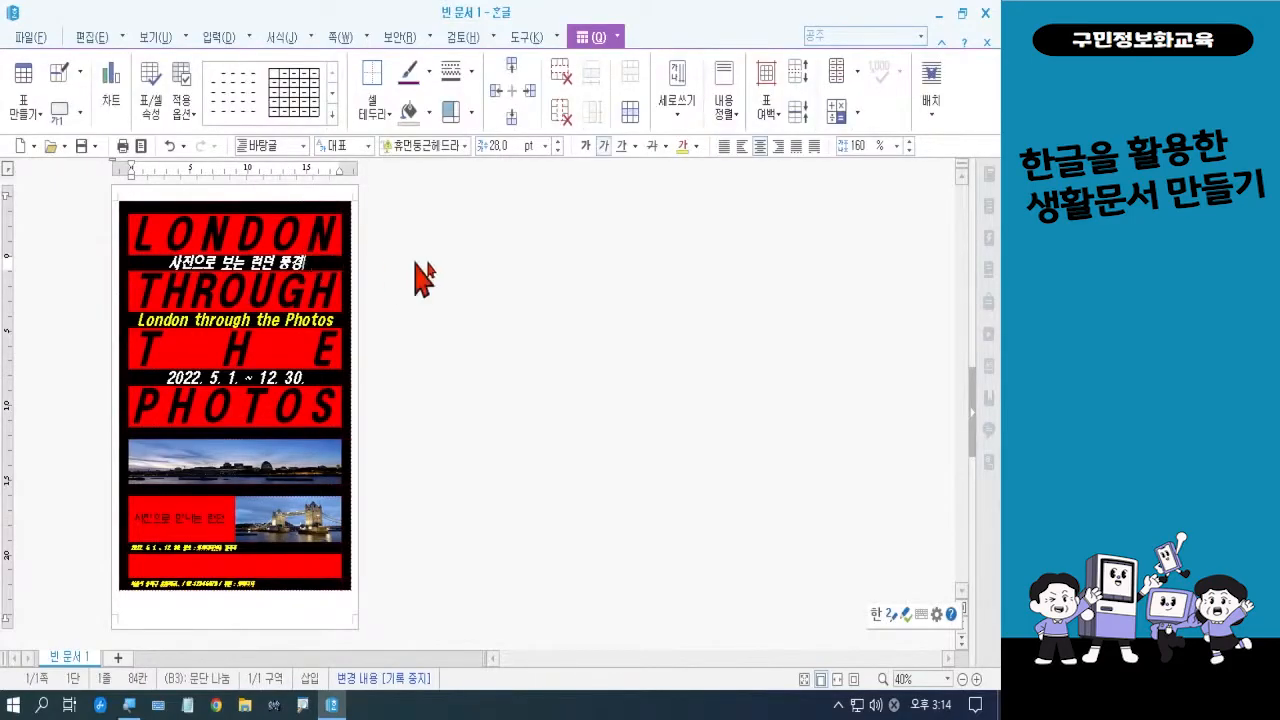
{"action": "key", "text": "F5"}
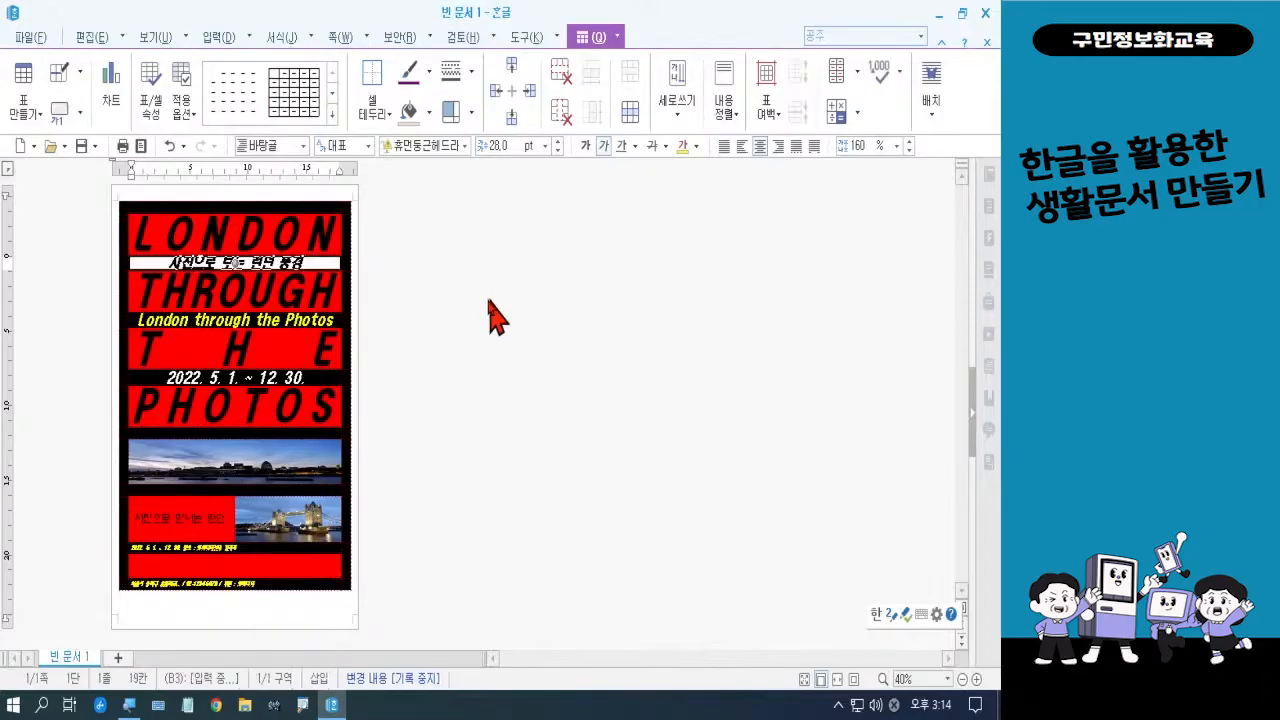
{"action": "left_click", "coordinate": [287, 322]}
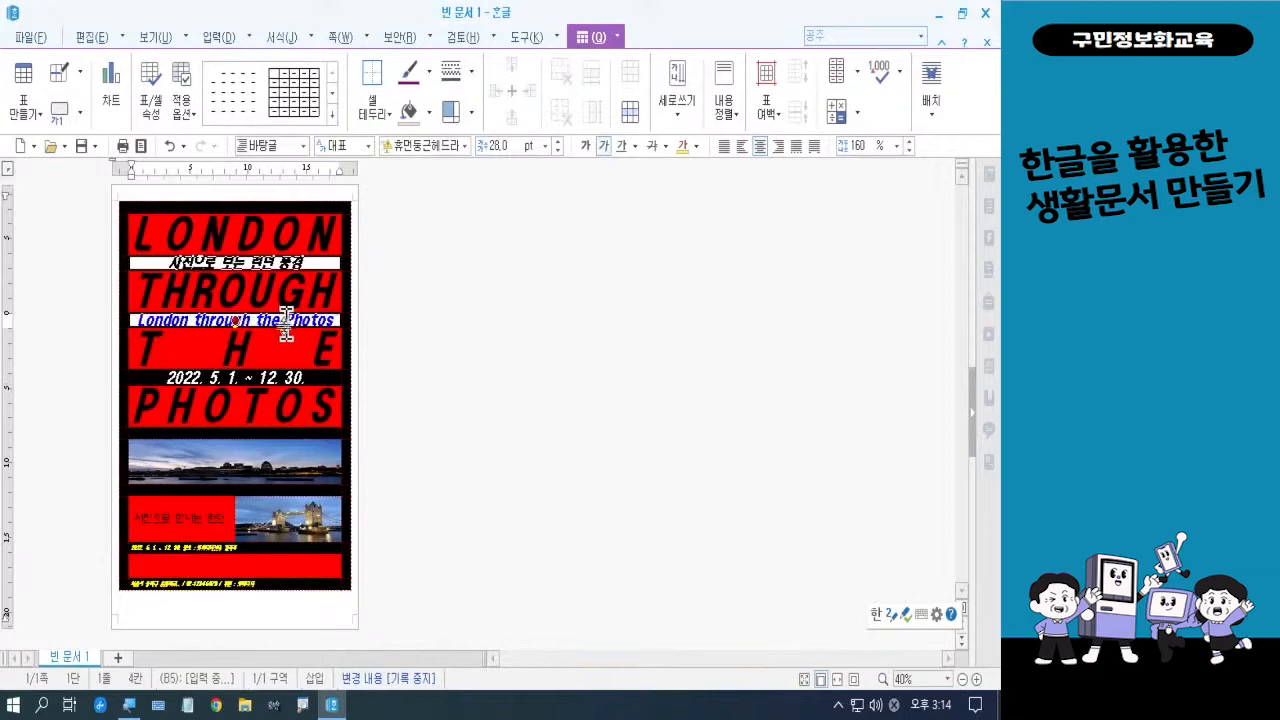
{"action": "left_click", "coordinate": [275, 376]}
{"action": "left_click", "coordinate": [515, 422]}
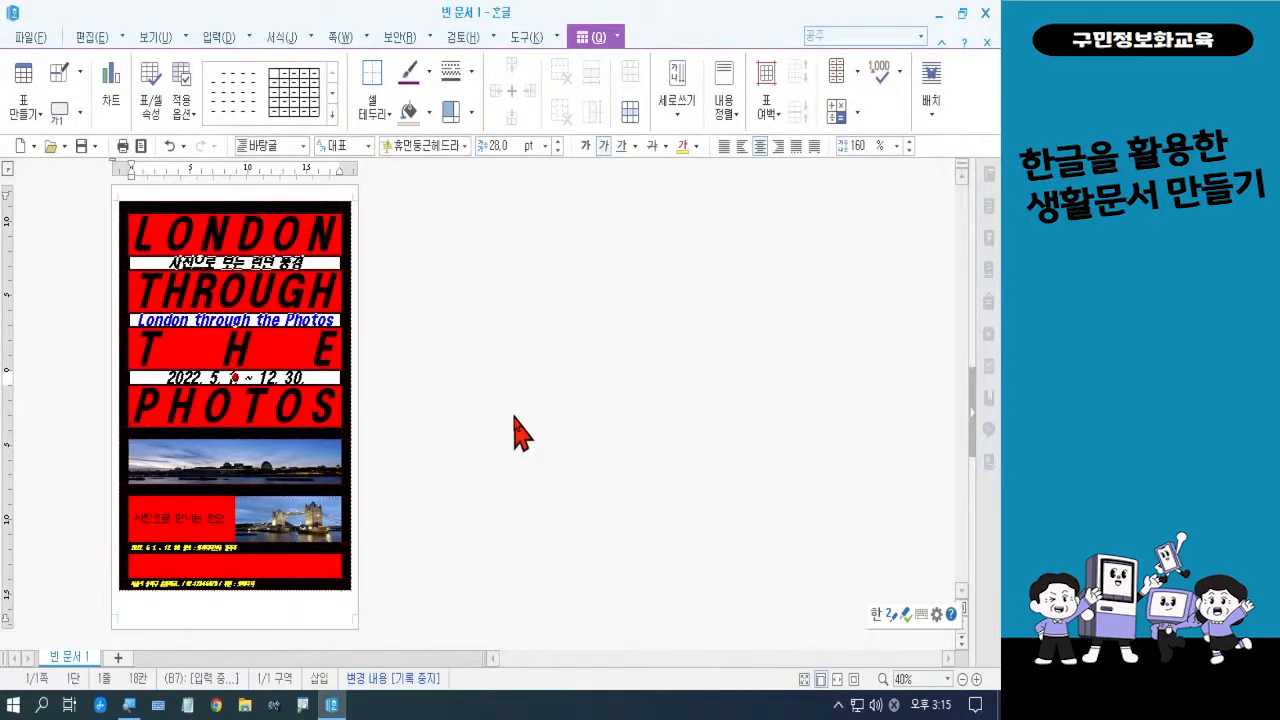
{"action": "key", "text": "ctrl+Down"}
{"action": "key", "text": "ctrl+Down"}
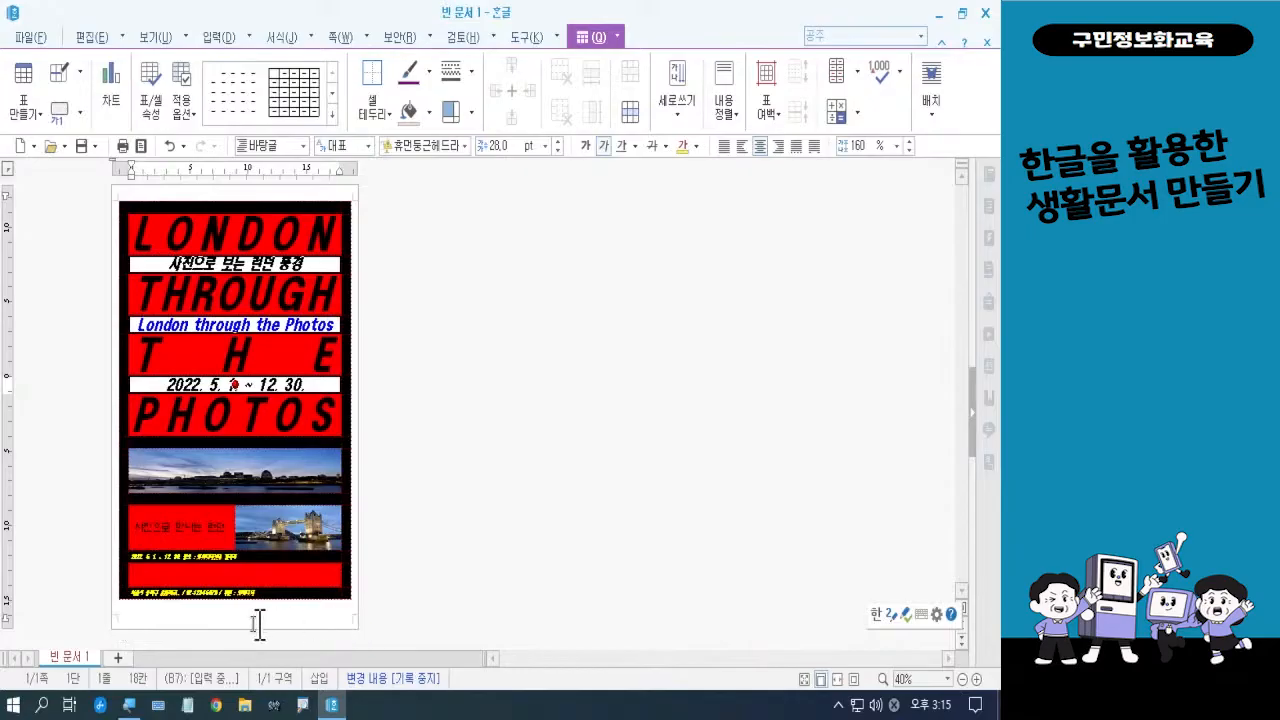
{"action": "left_click", "coordinate": [478, 500]}
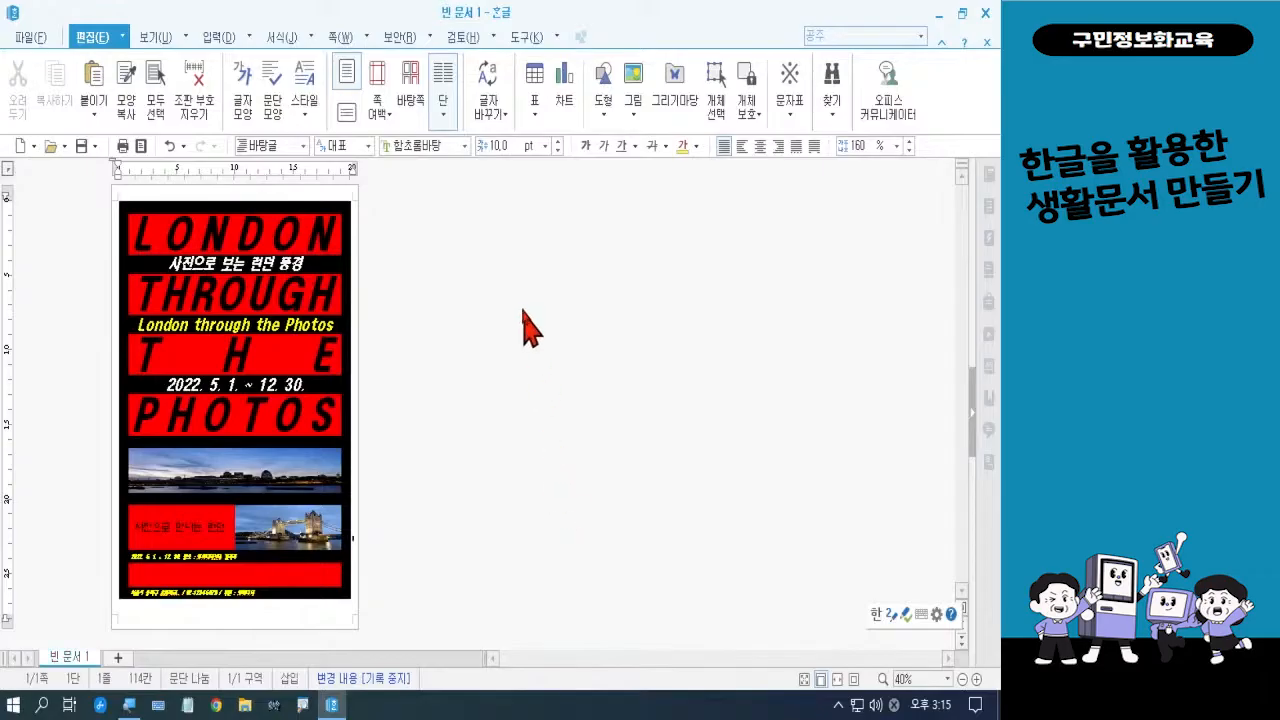
- Enlarge the view to 75% and check the full poster page in the print preview, closing the preview when done
{"action": "left_click", "coordinate": [977, 680]}
{"action": "left_click", "coordinate": [977, 680]}
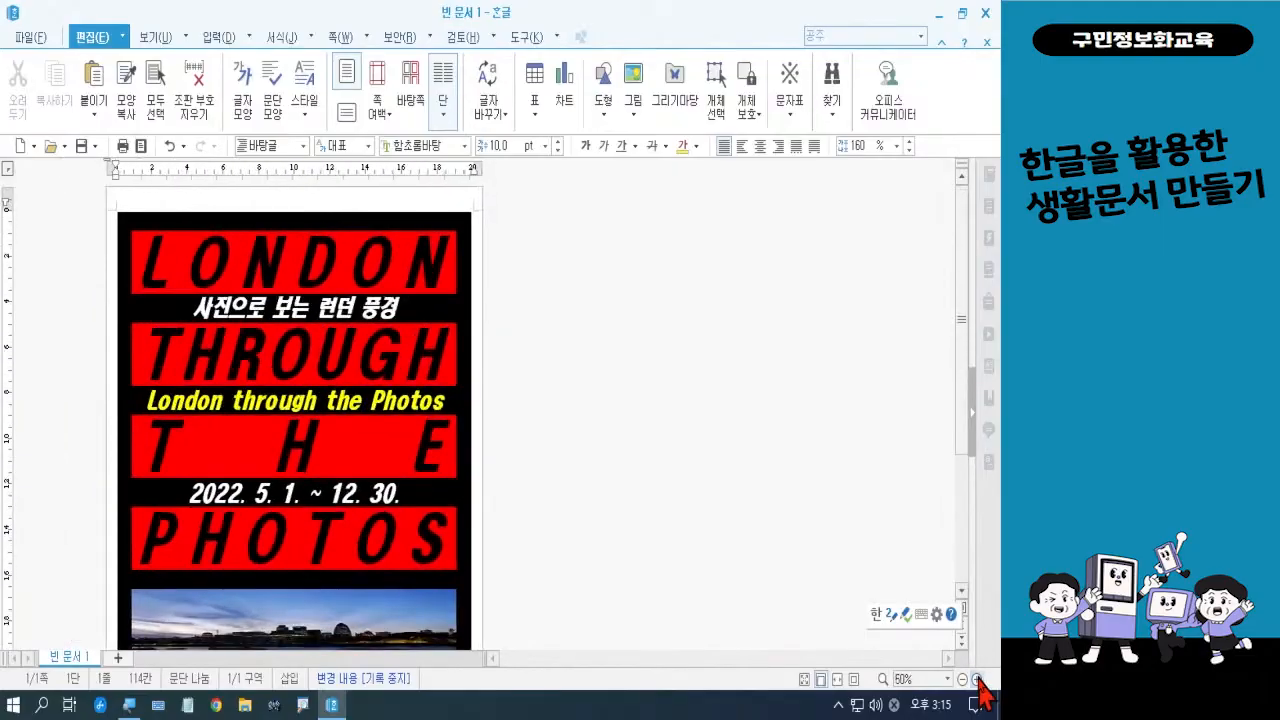
{"action": "left_click", "coordinate": [977, 680]}
{"action": "left_click", "coordinate": [977, 680]}
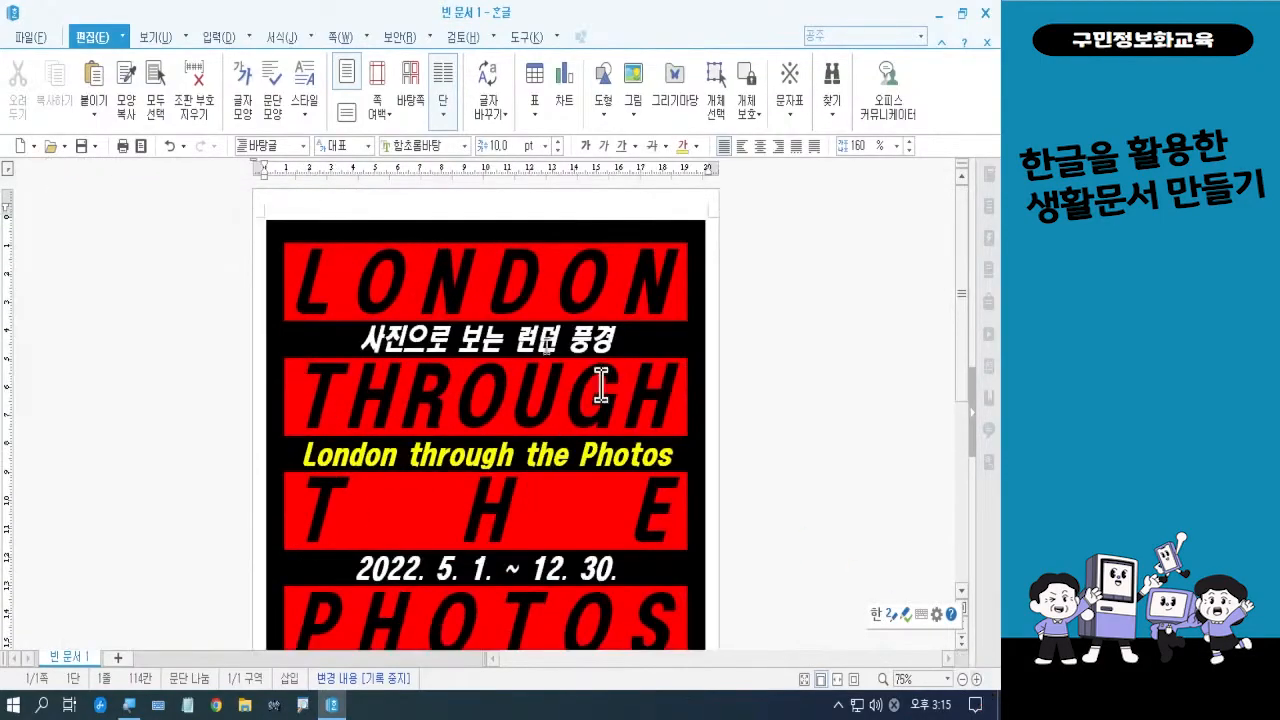
{"action": "left_click", "coordinate": [141, 146]}
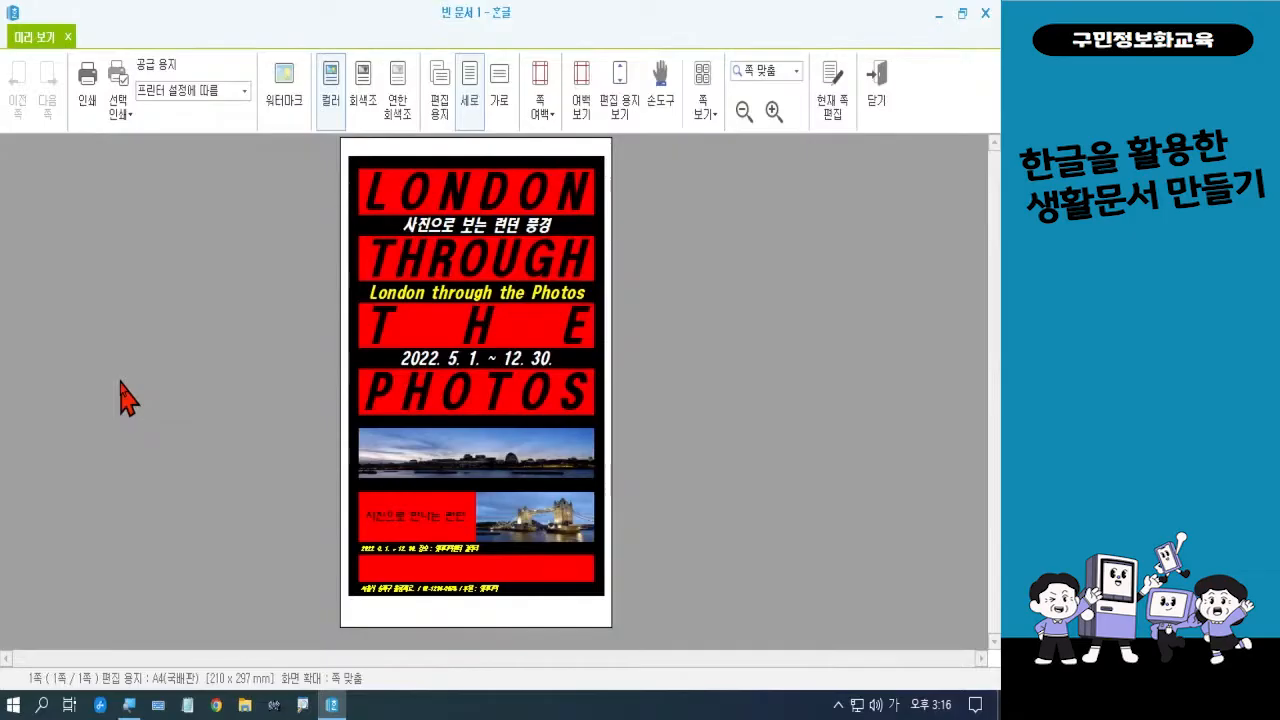
{"action": "key", "text": "Escape"}
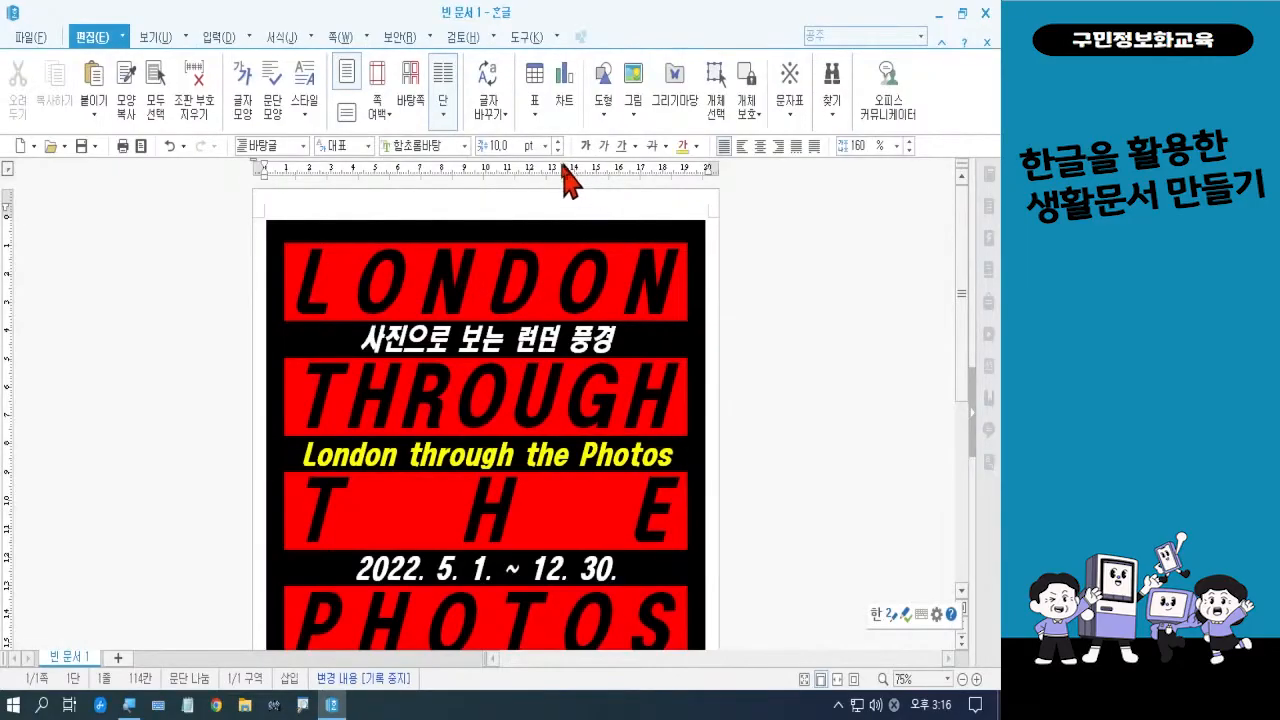
- Save the document as 전시회 안내문 in 한글 문서 (*.hwp) format in the 폼나는 문서 folder on the desktop
{"action": "left_click", "coordinate": [30, 37]}
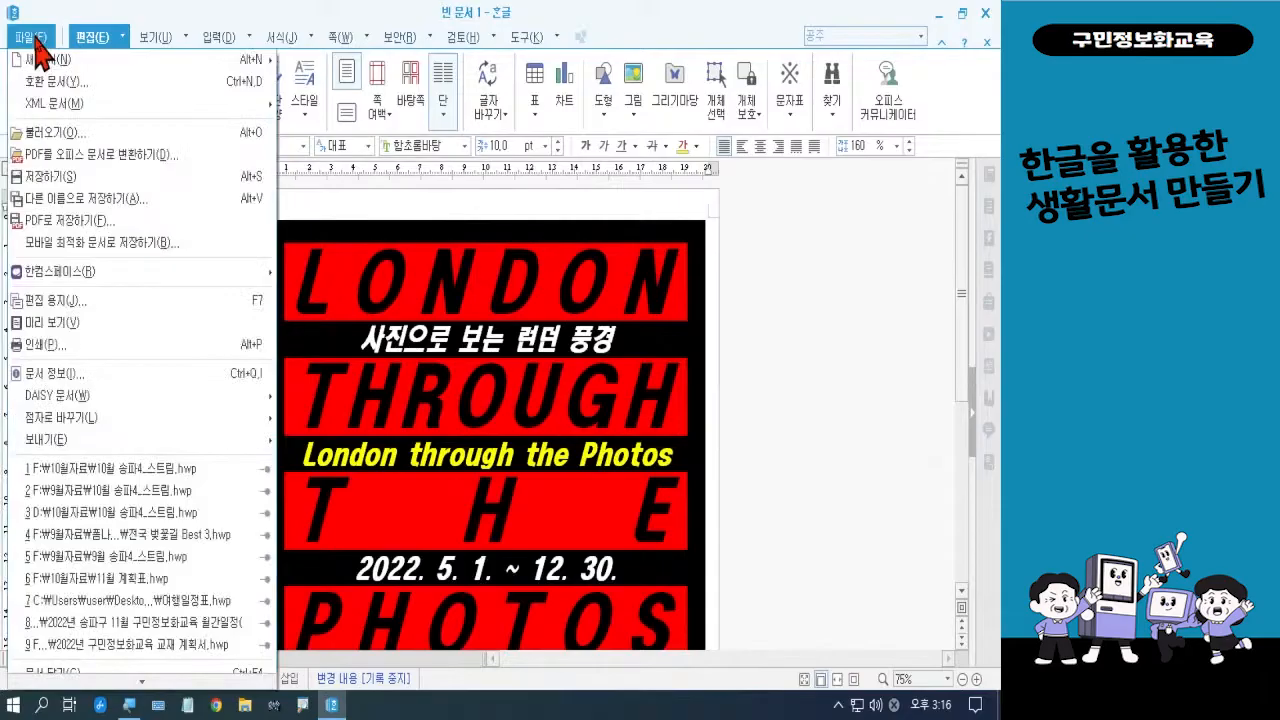
{"action": "left_click", "coordinate": [37, 176]}
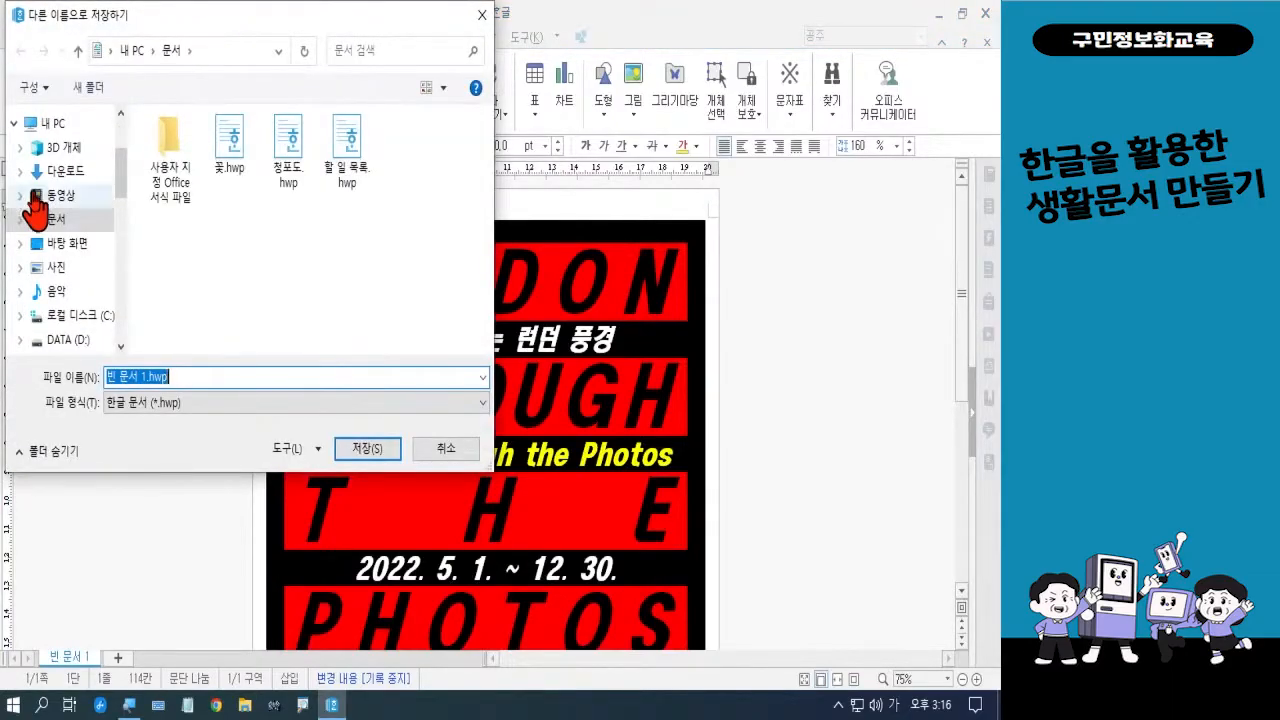
{"action": "left_click", "coordinate": [62, 245]}
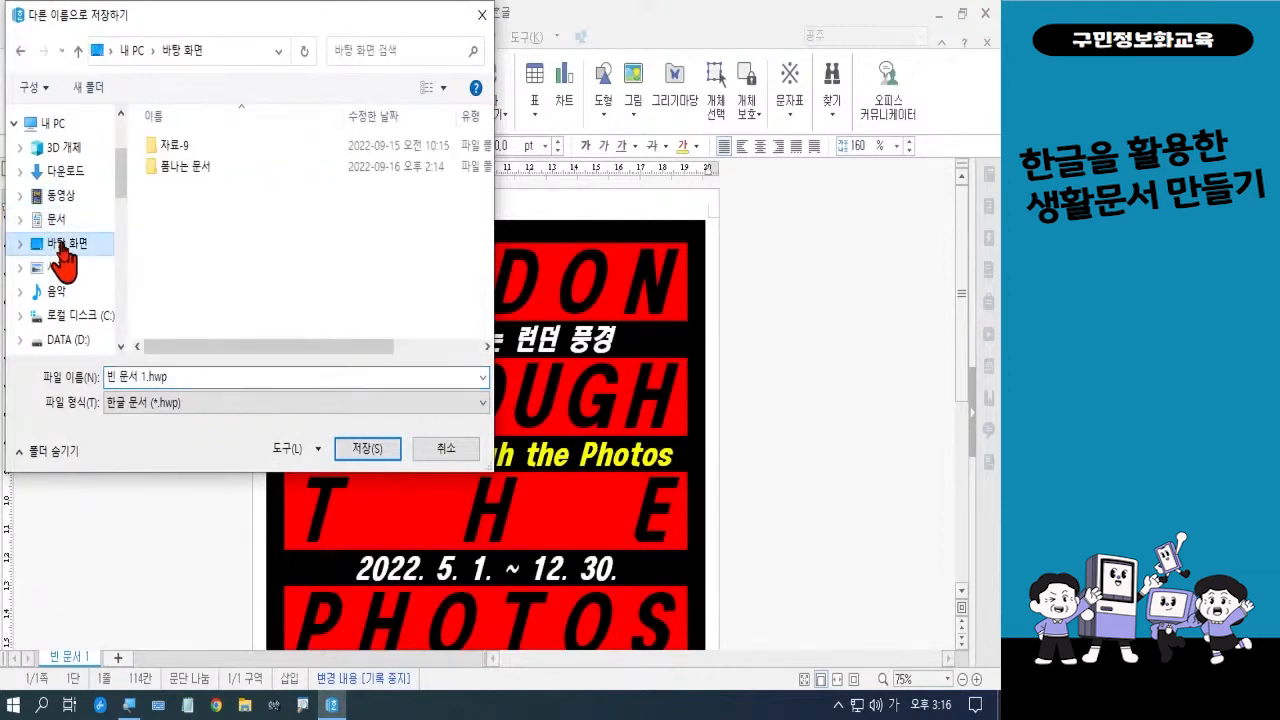
{"action": "double_click", "coordinate": [188, 172]}
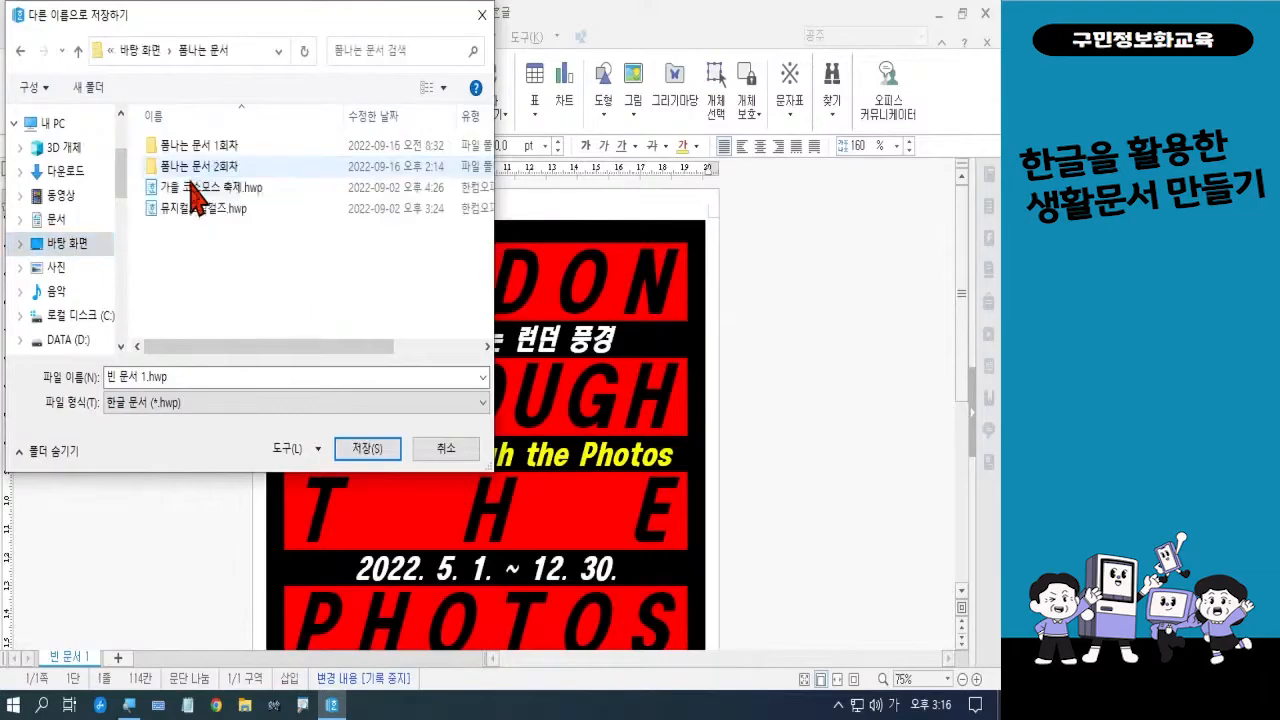
{"action": "left_click", "coordinate": [186, 376]}
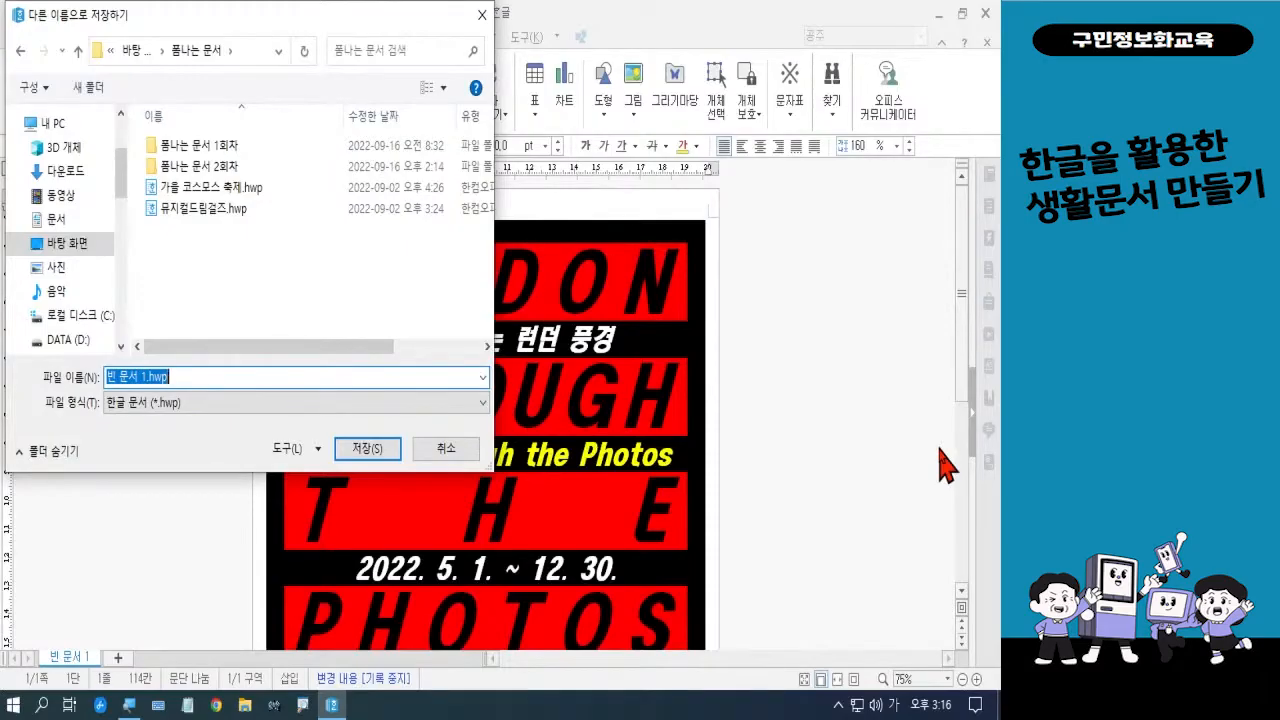
{"action": "type", "text": "전시회"}
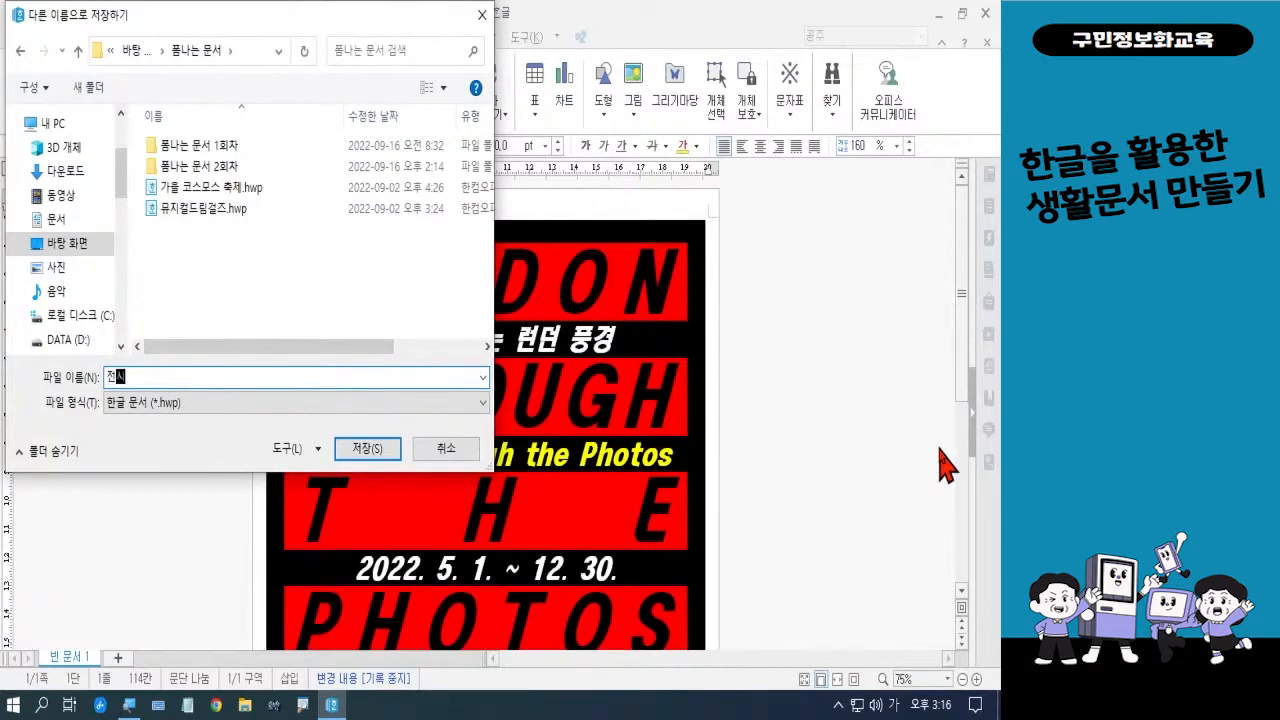
{"action": "type", "text": "아"}
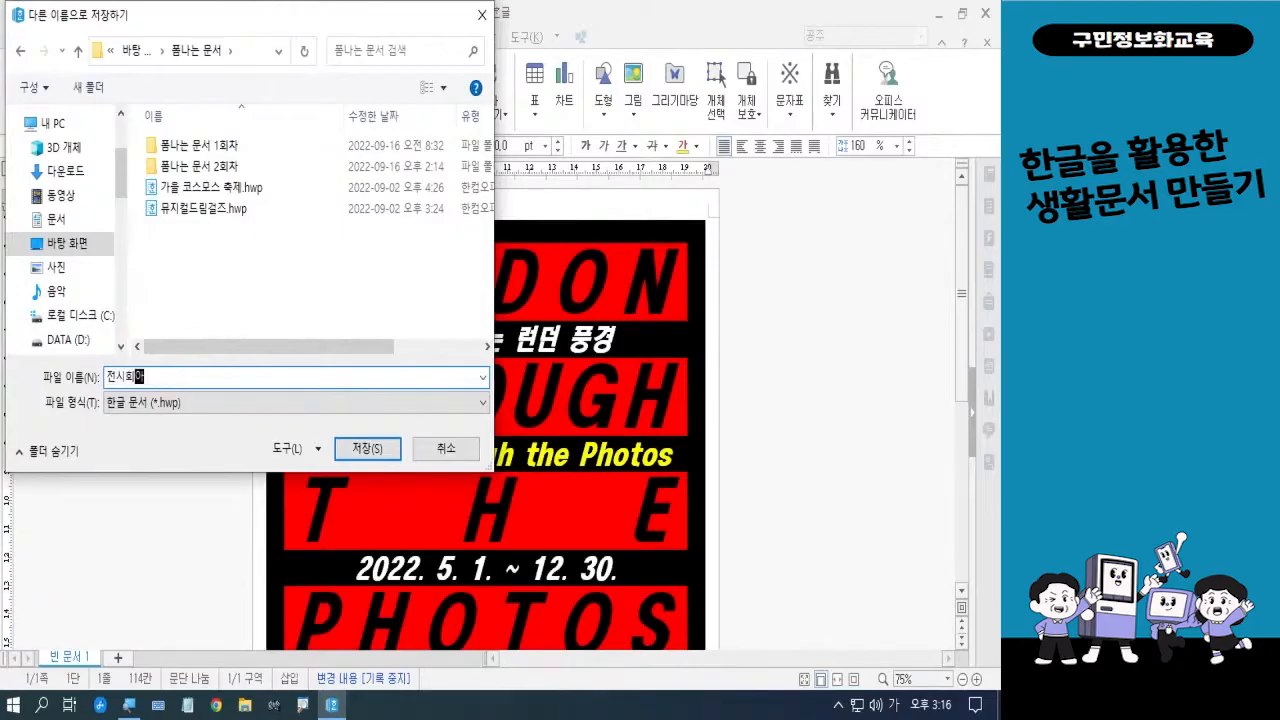
{"action": "type", "text": "내문"}
{"action": "left_click", "coordinate": [135, 377]}
{"action": "left_click", "coordinate": [365, 449]}
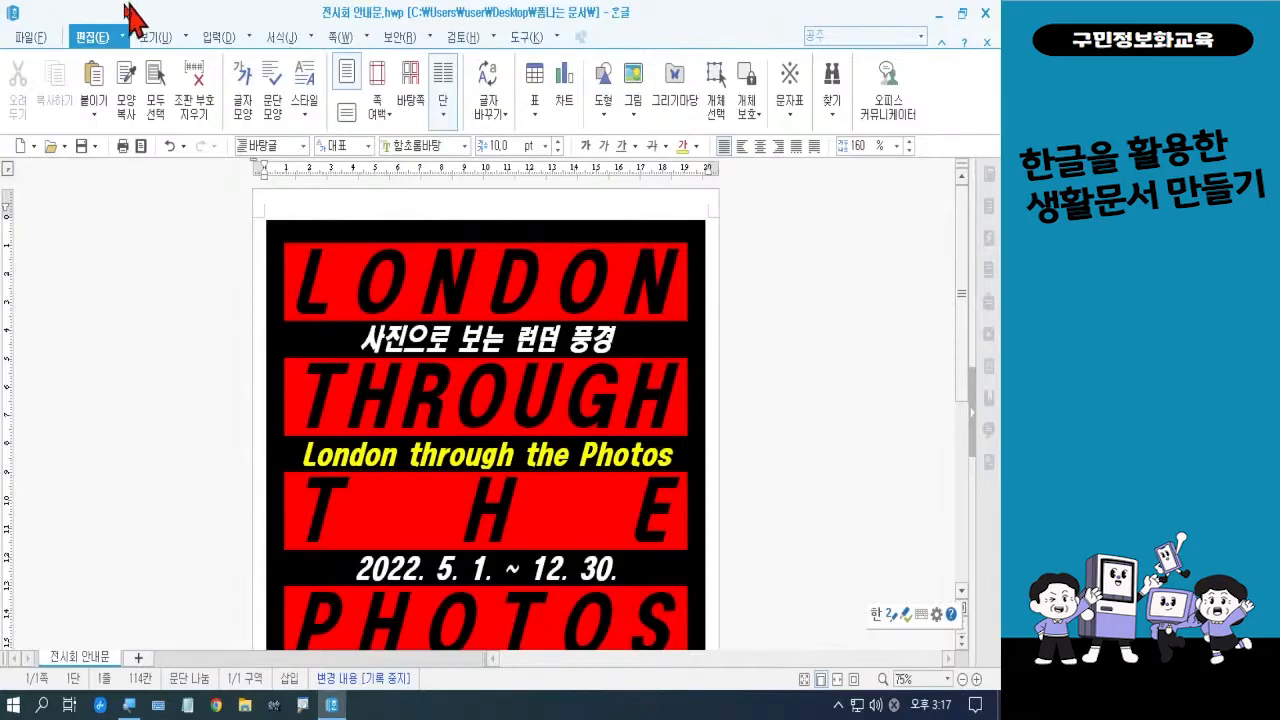
- Save a copy of the poster as the JPG image 전시회 안내문.jpg in the same folder and close the word processor
{"action": "left_click", "coordinate": [38, 40]}
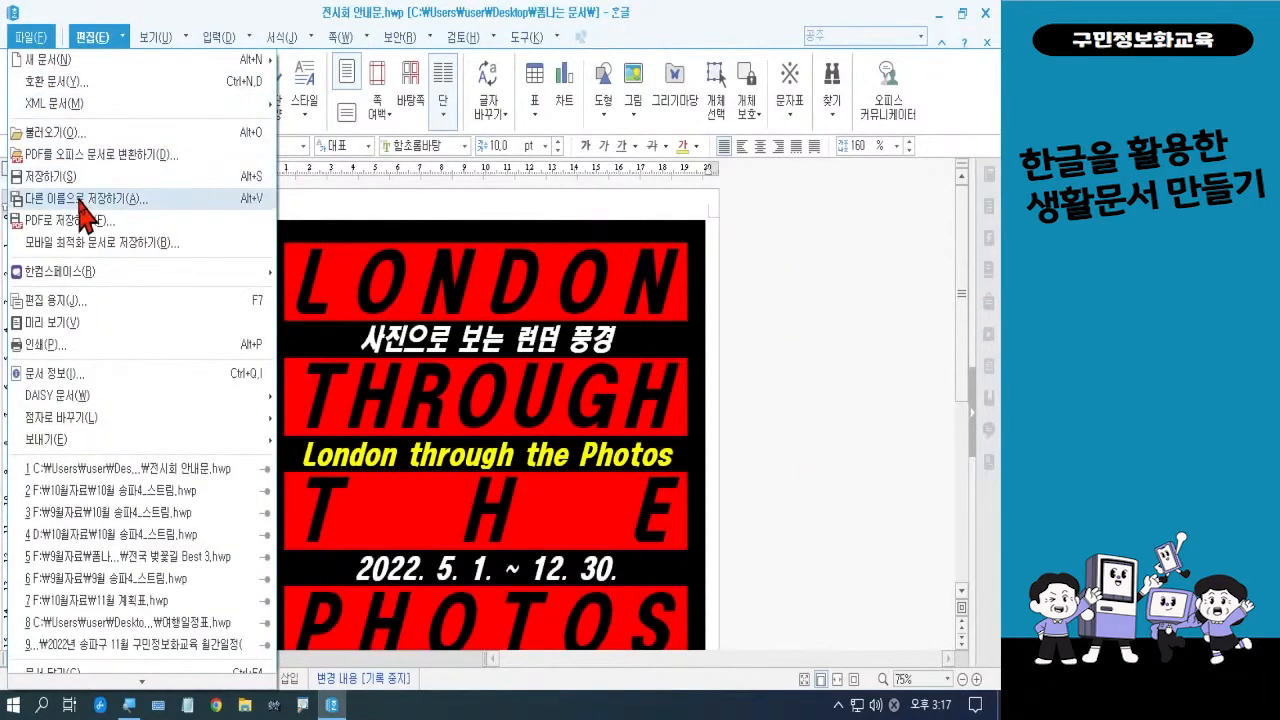
{"action": "left_click", "coordinate": [80, 198]}
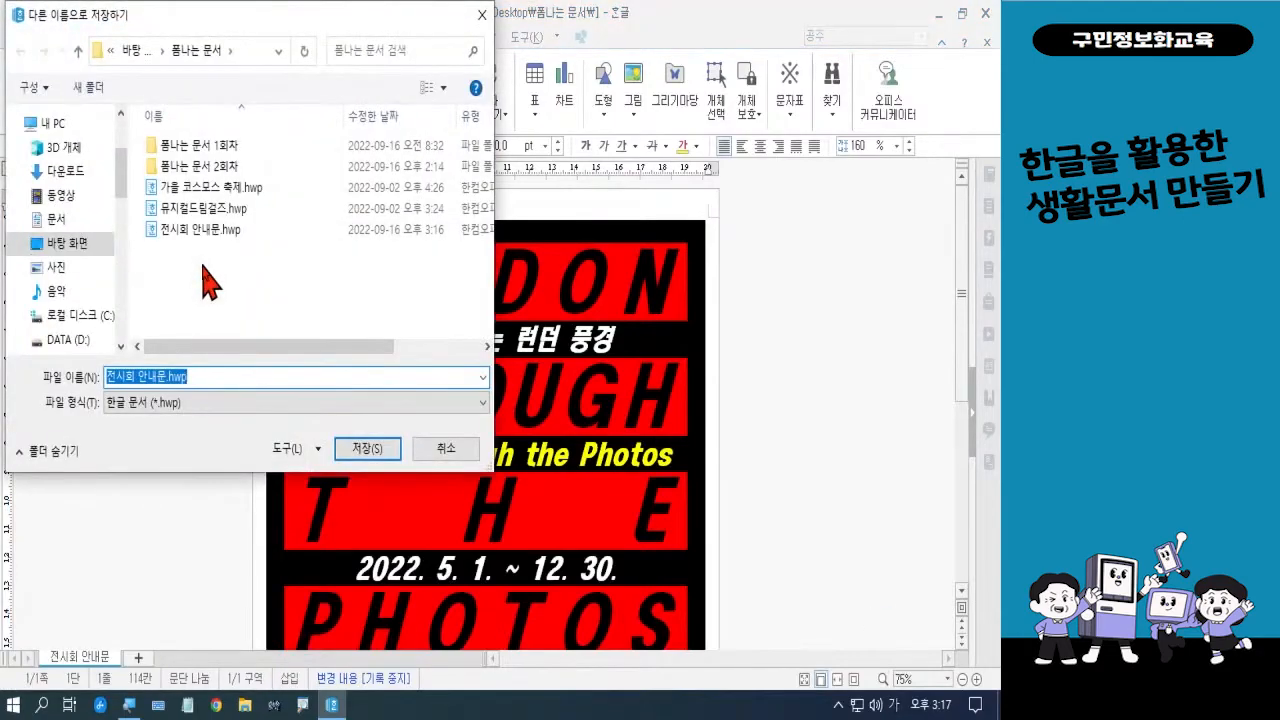
{"action": "left_click", "coordinate": [194, 407]}
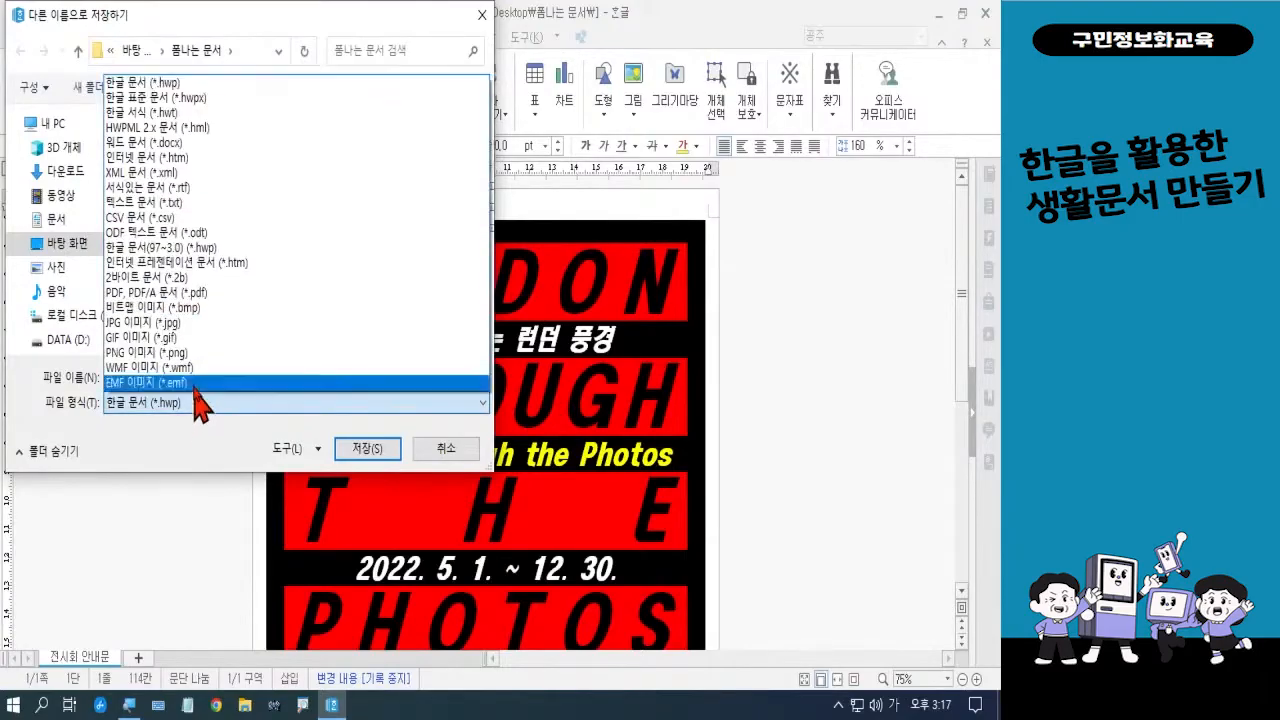
{"action": "left_click", "coordinate": [195, 323]}
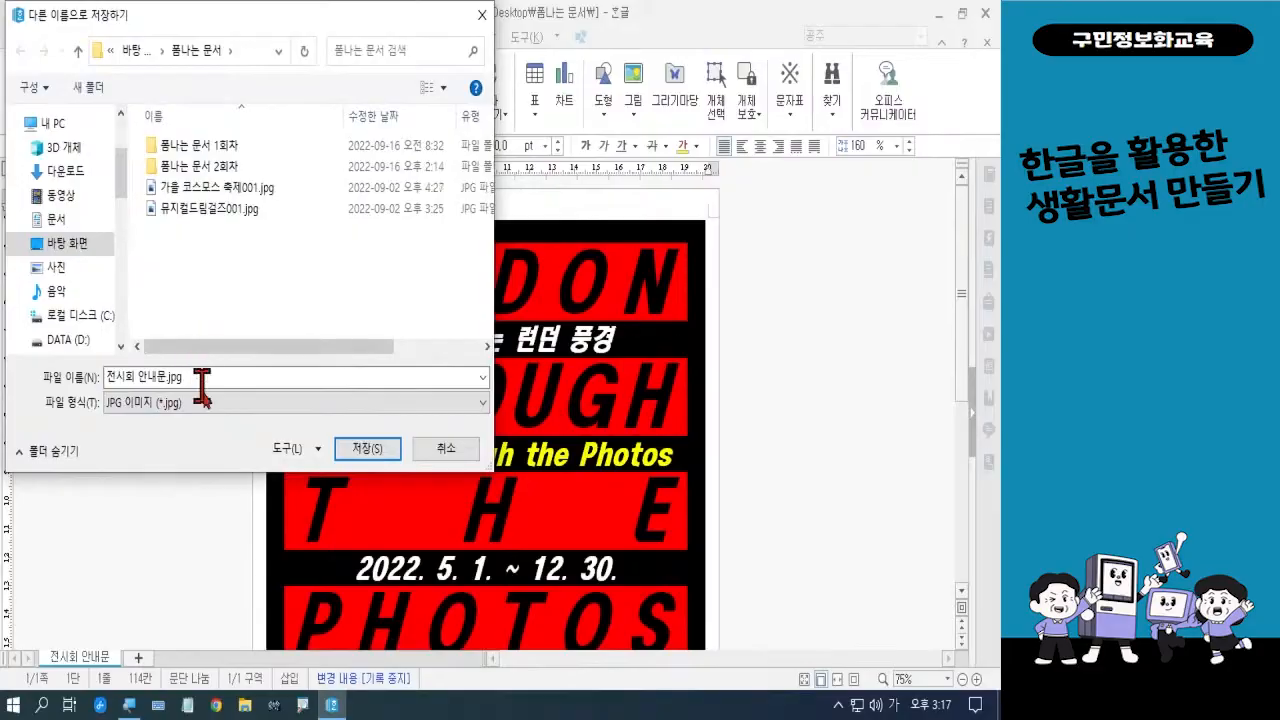
{"action": "left_click", "coordinate": [360, 450]}
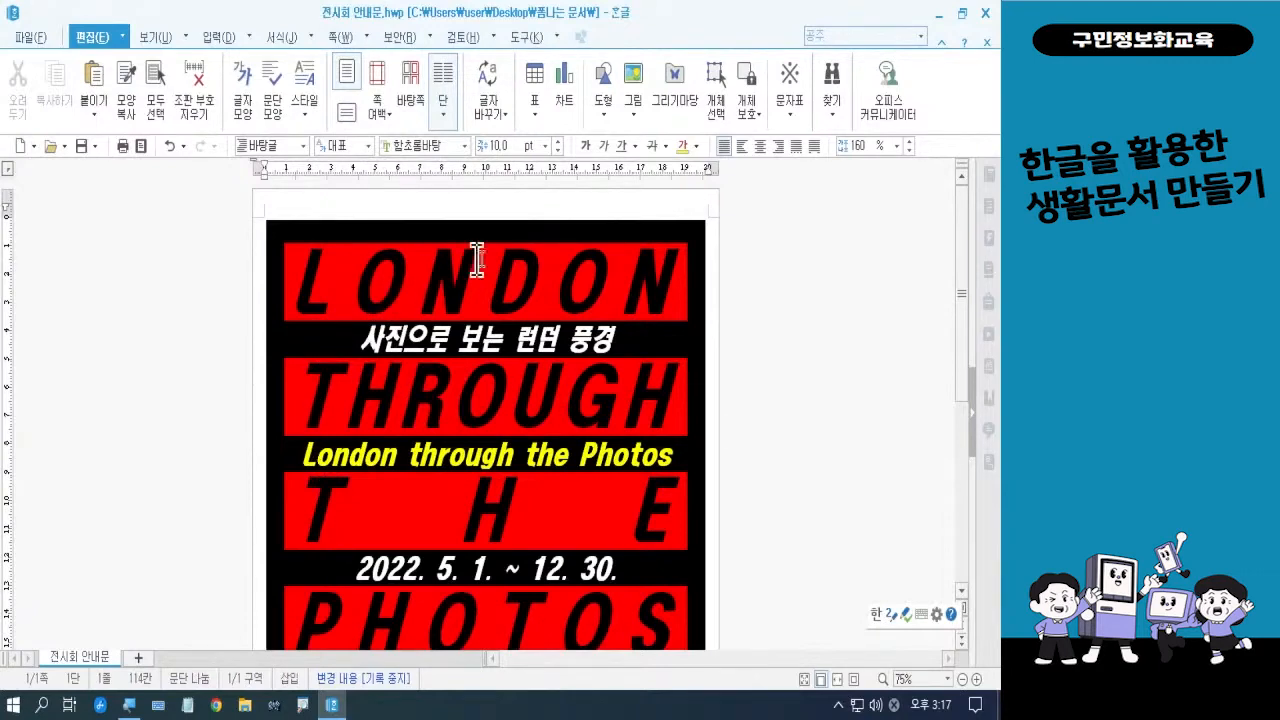
{"action": "left_click", "coordinate": [986, 16]}
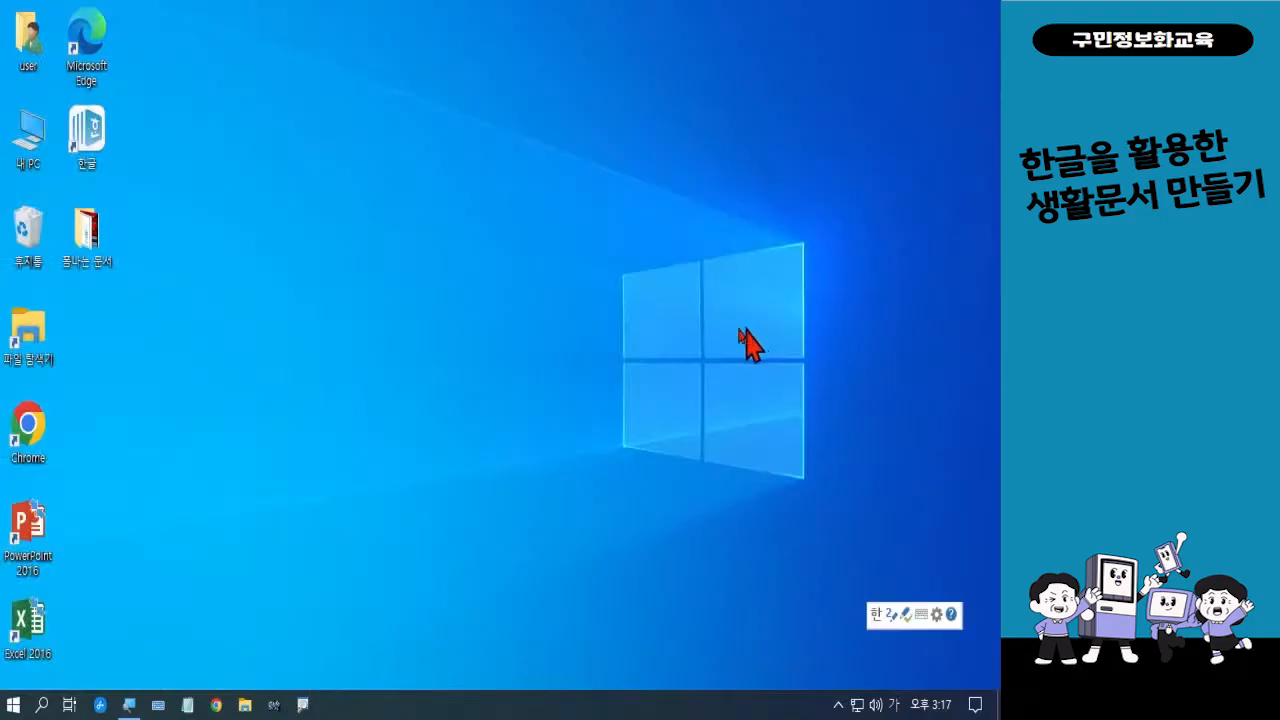
- Display the desktop folder 폼나는 문서 in File Explorer with large icons and open the image 전시회 안내문001.jpg
{"action": "double_click", "coordinate": [104, 252]}
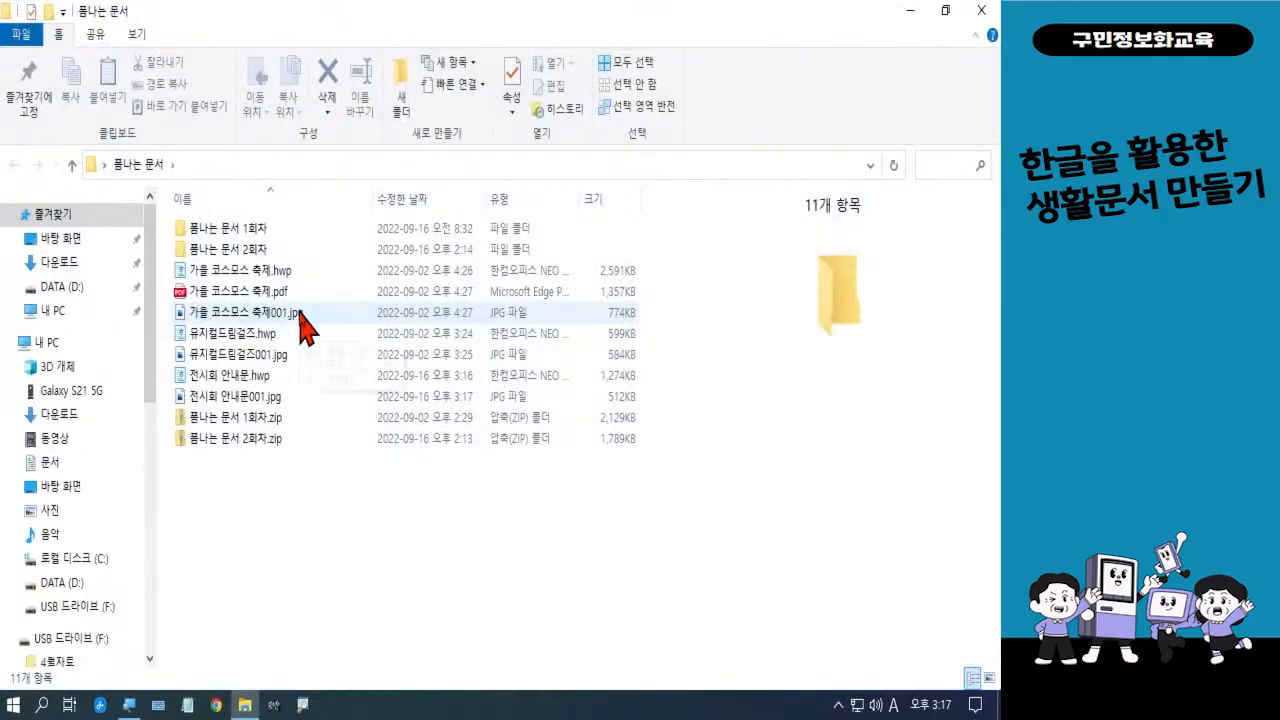
{"action": "left_click", "coordinate": [137, 34]}
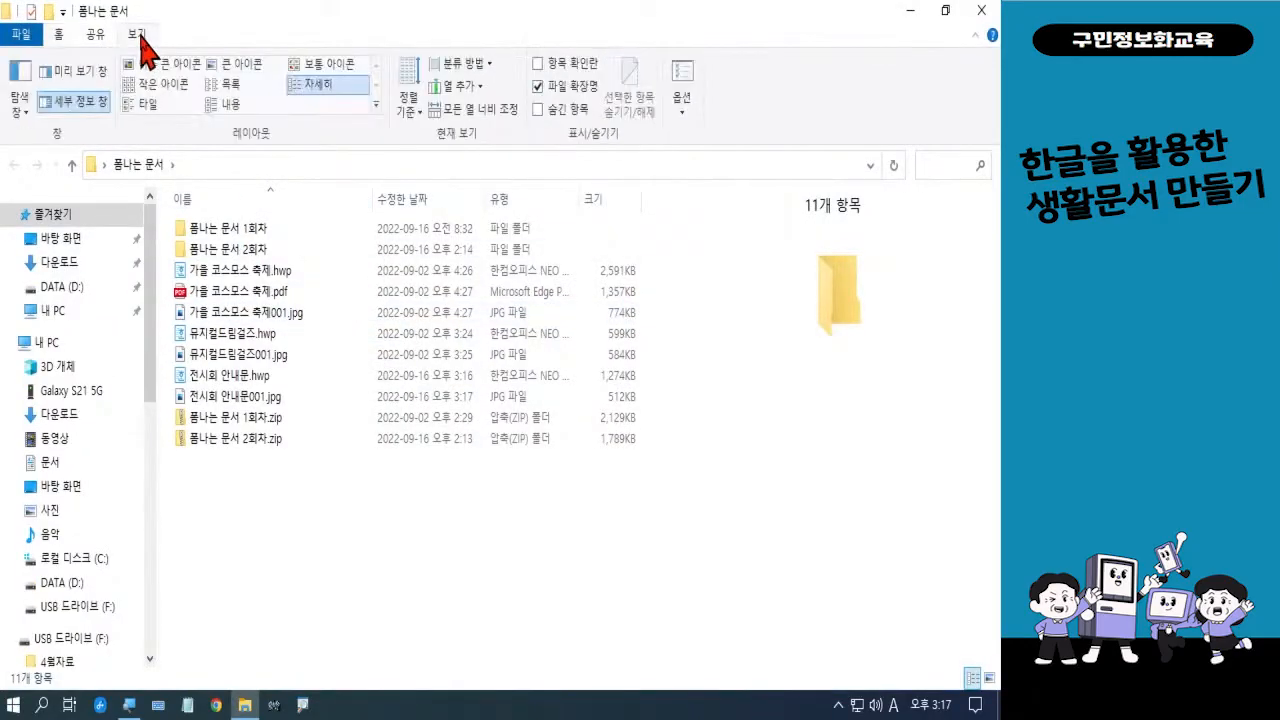
{"action": "left_click", "coordinate": [237, 66]}
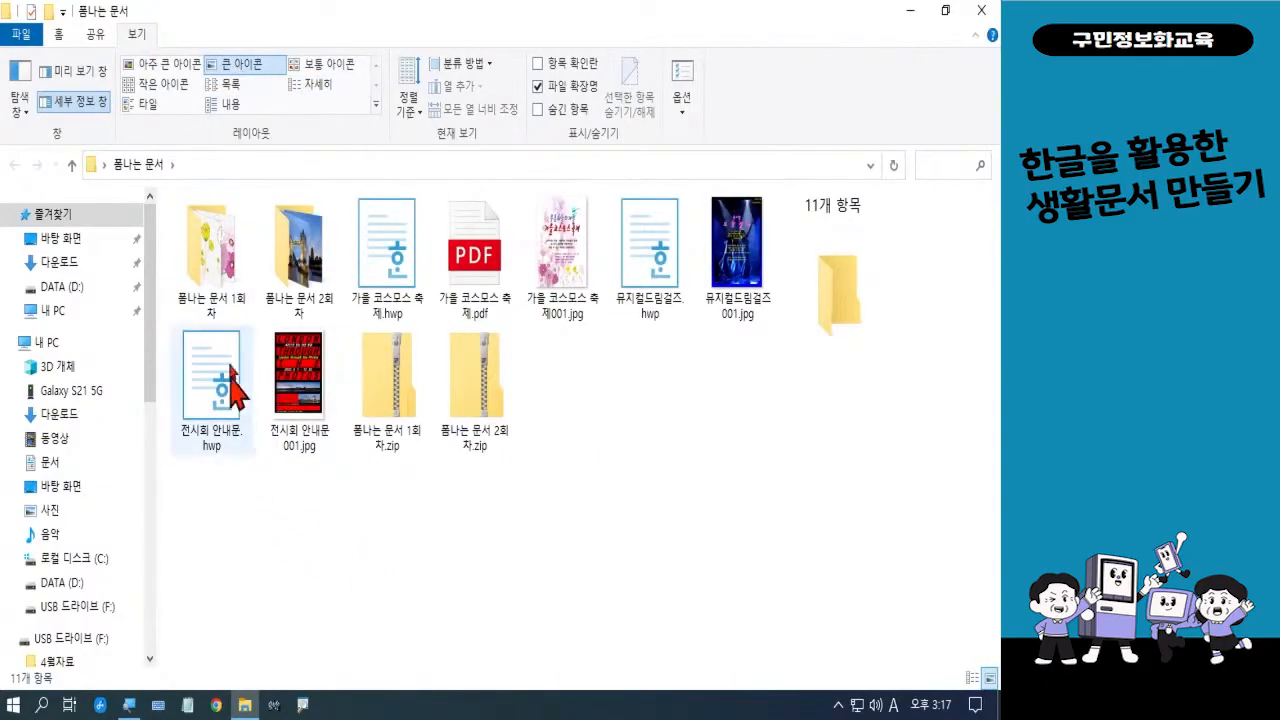
{"action": "double_click", "coordinate": [300, 410]}
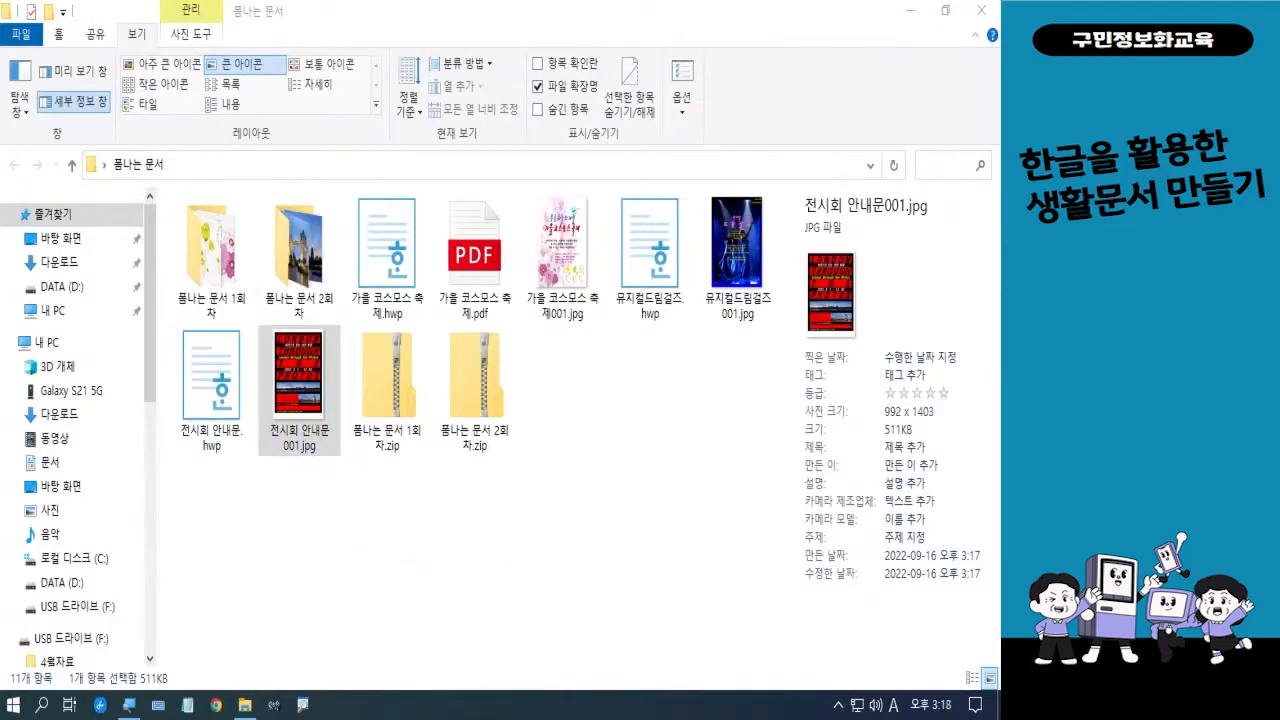
- Close the preview of 전시회 안내문001.jpg and the 폼나는 문서 folder window
{"action": "left_click_drag", "start_coordinate": [646, 220], "coordinate": [266, 66]}
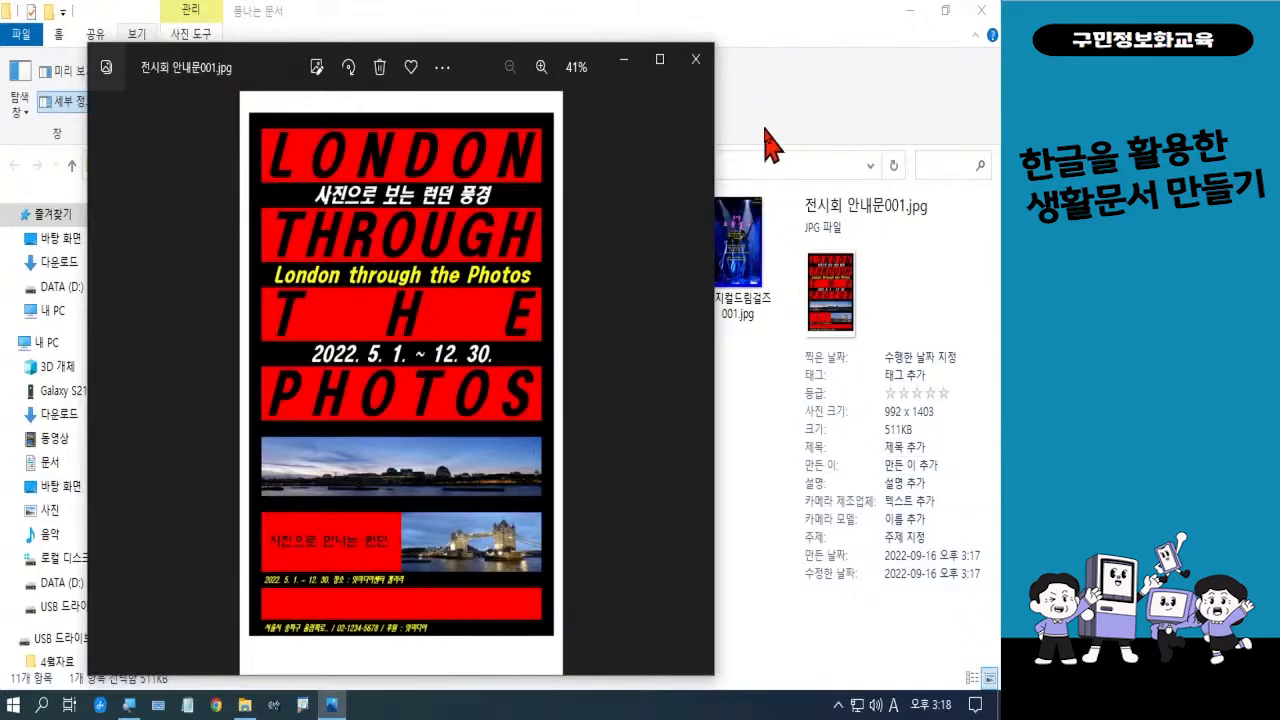
{"action": "left_click", "coordinate": [696, 60]}
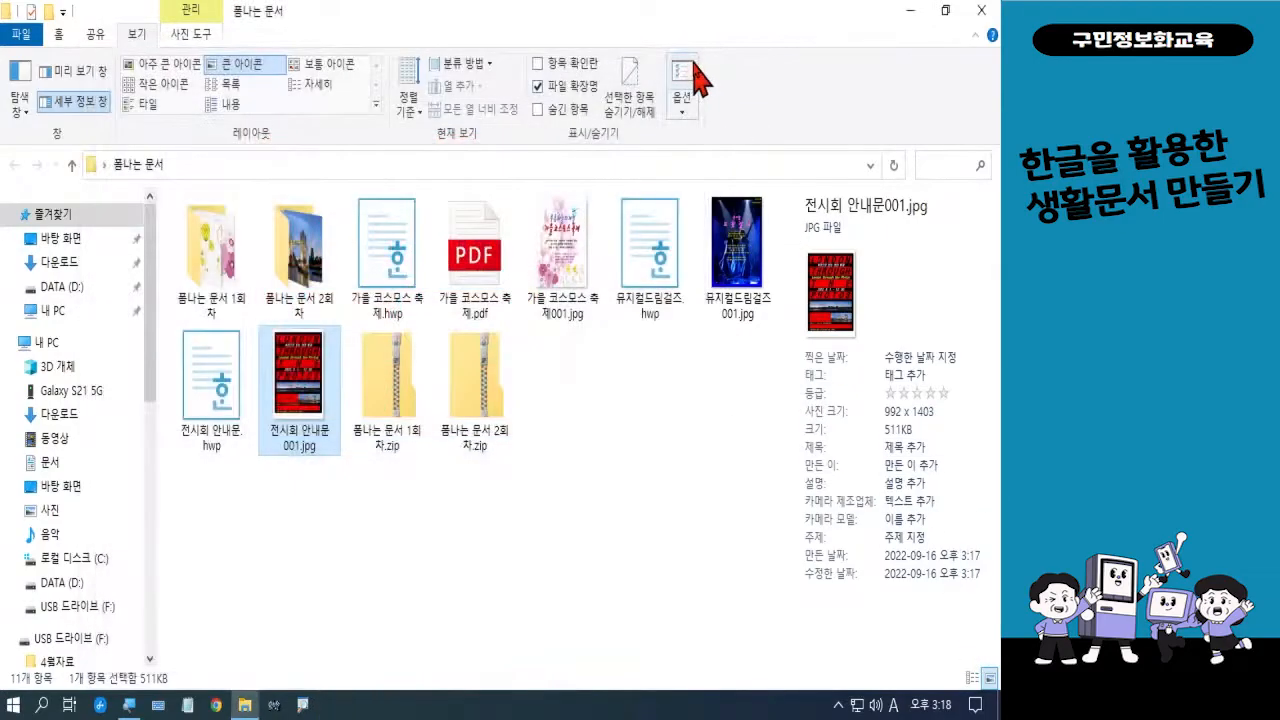
{"action": "left_click", "coordinate": [981, 12]}
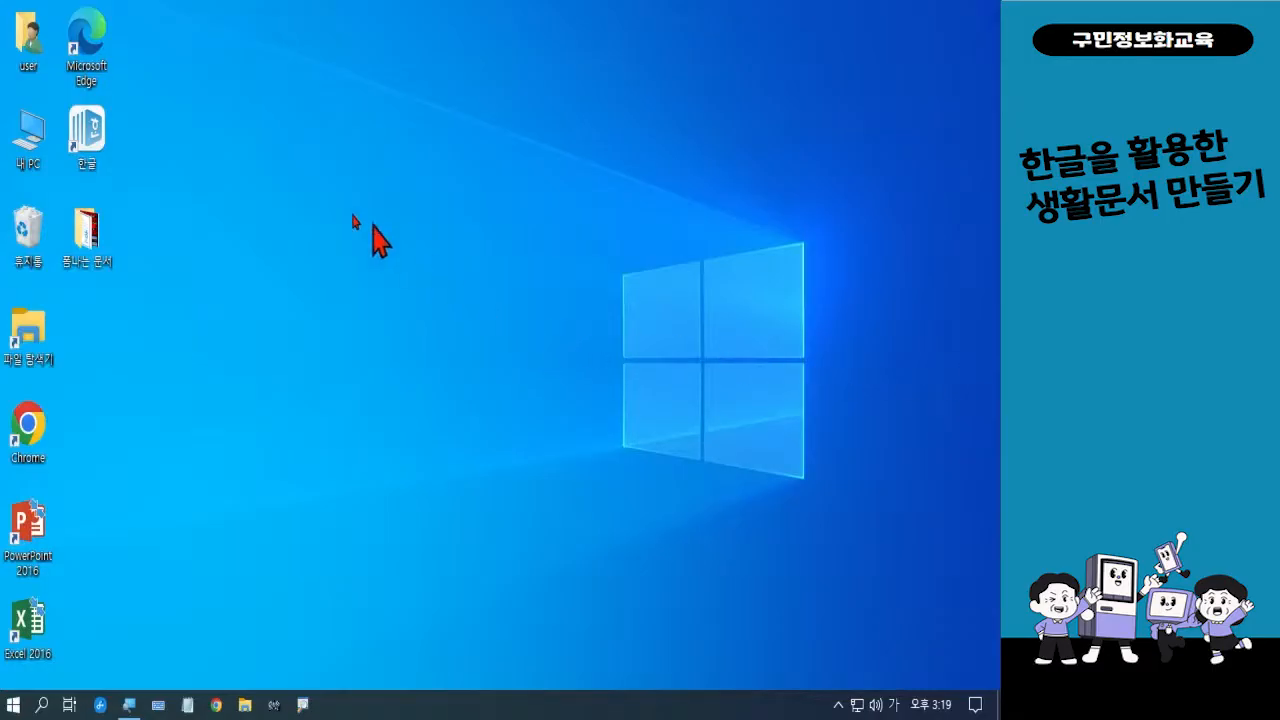
- Start the 한글 word processor and set the blank document's A4 paper to landscape orientation in the page setup
{"action": "double_click", "coordinate": [100, 168]}
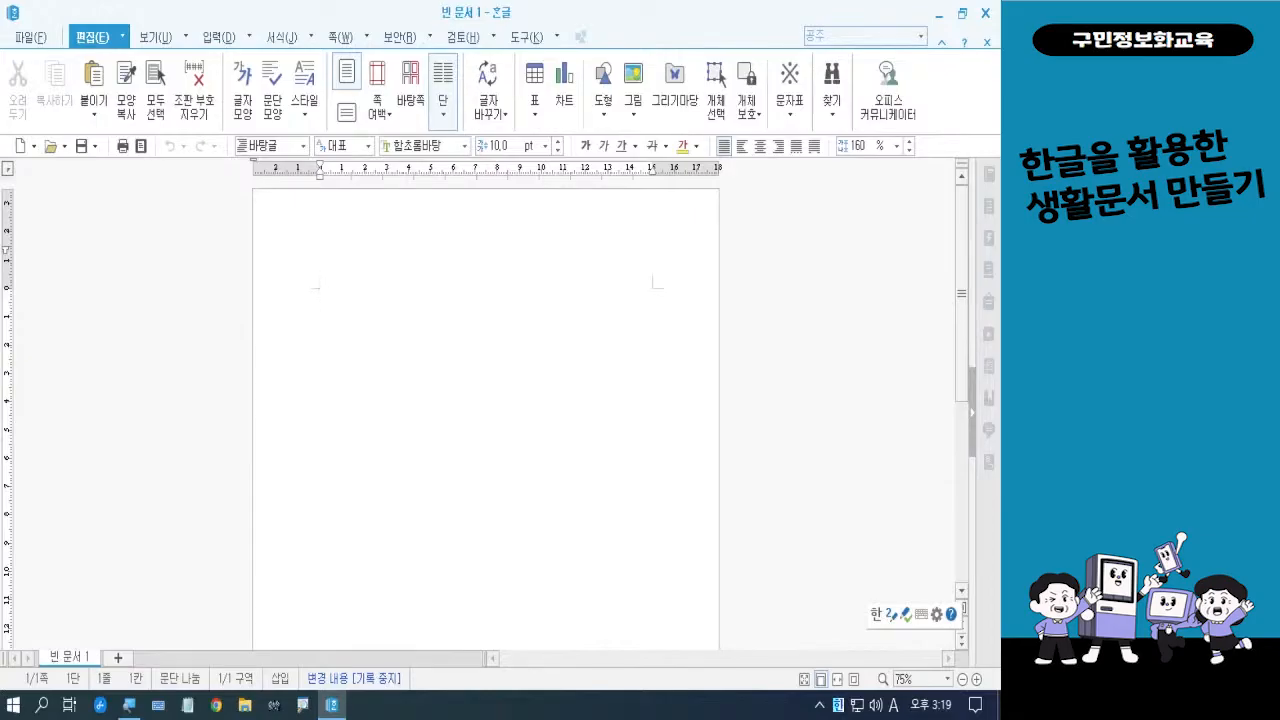
{"action": "key", "text": "F7"}
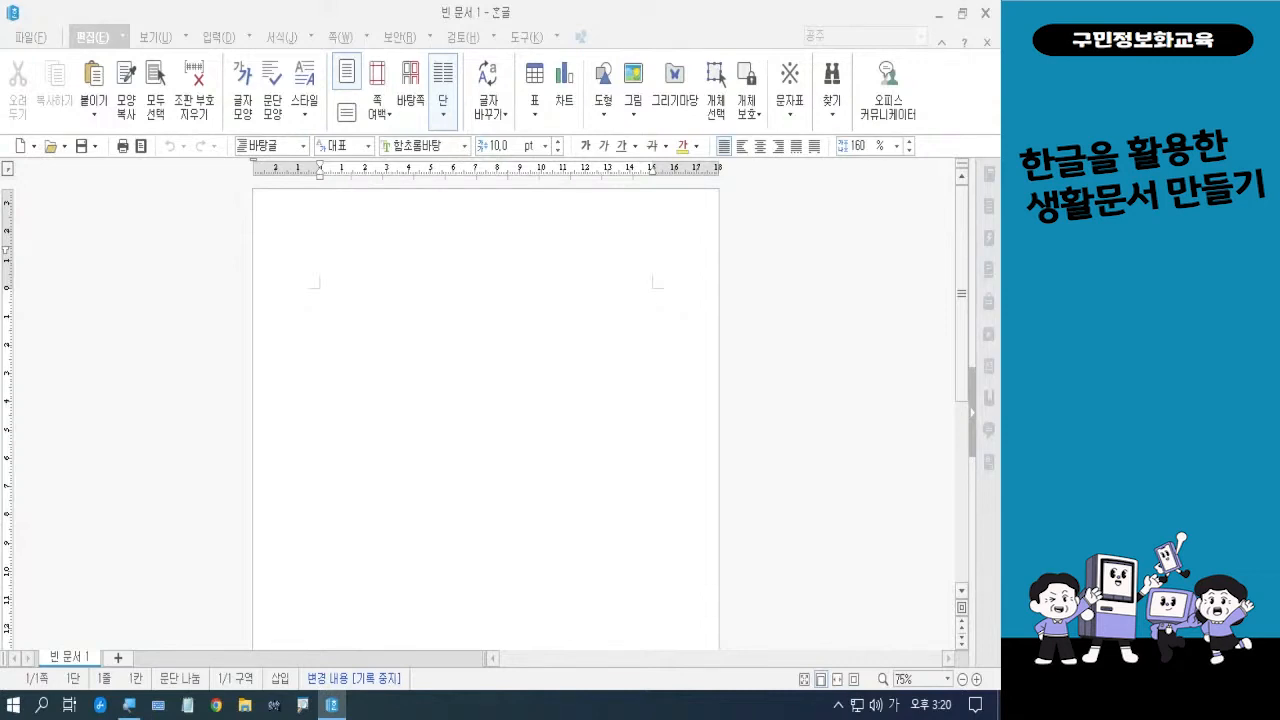
{"action": "left_click", "coordinate": [406, 376]}
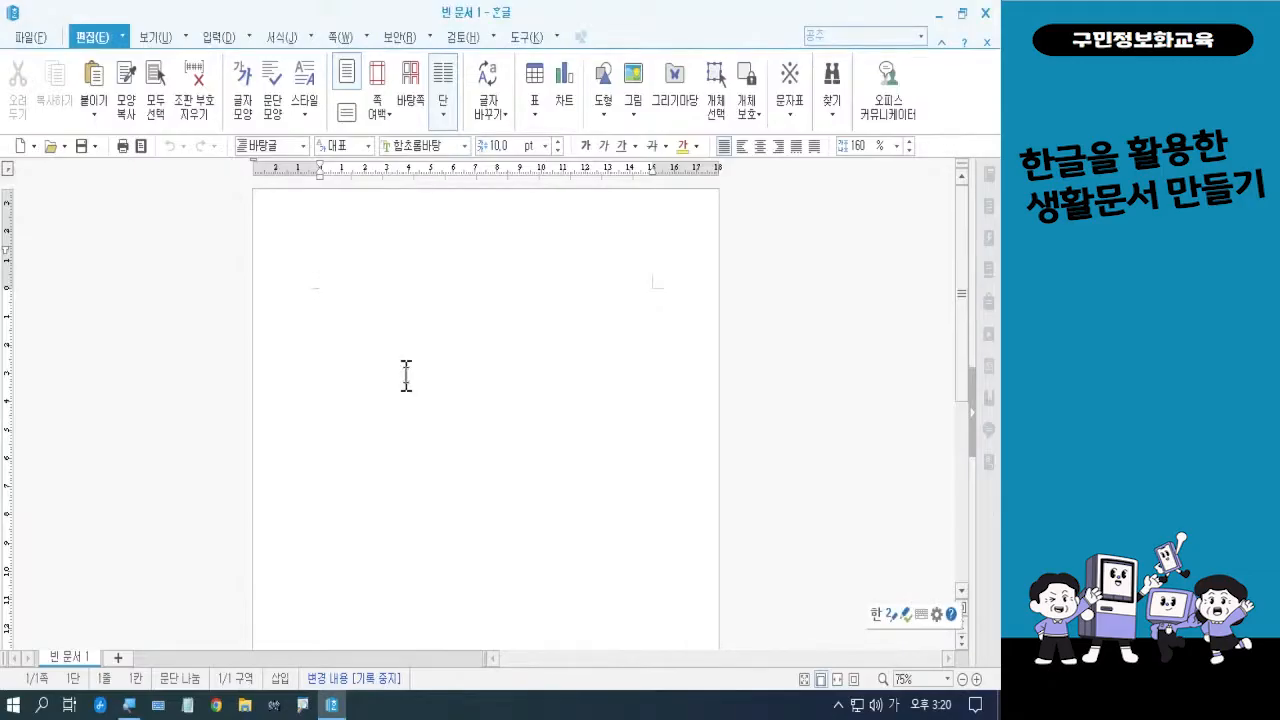
{"action": "key", "text": "F7"}
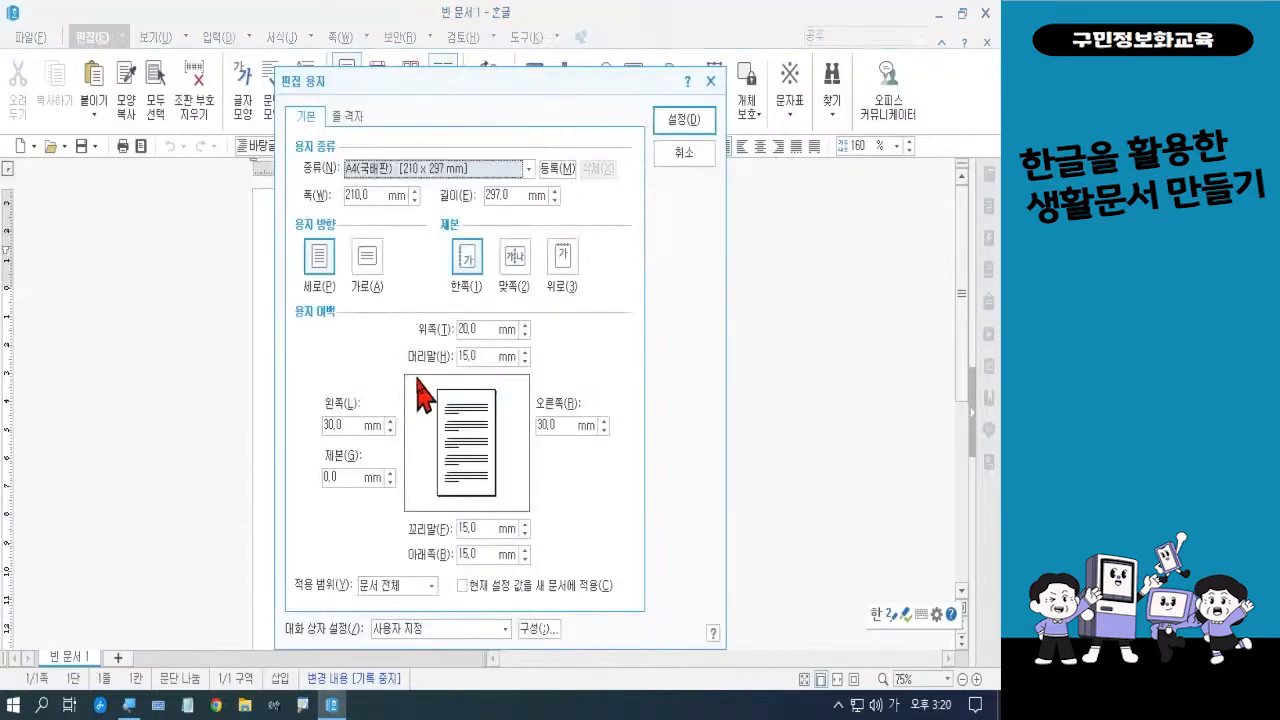
{"action": "left_click", "coordinate": [366, 265]}
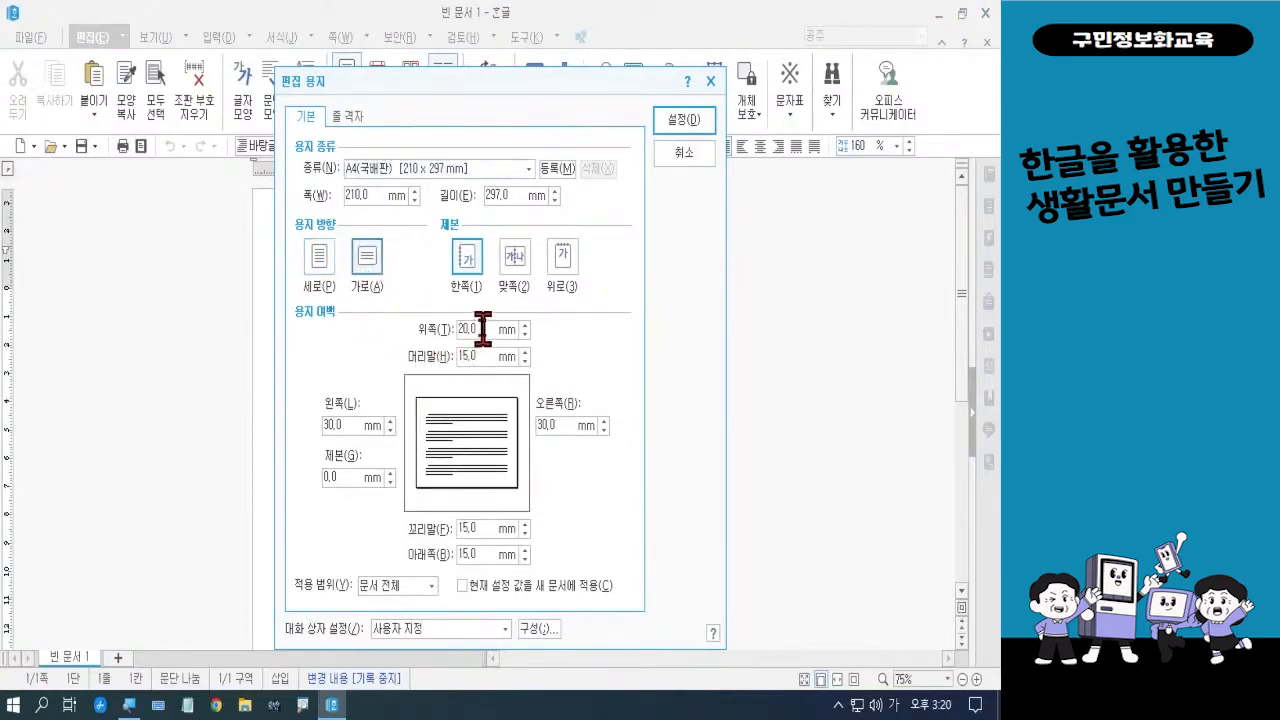
- Set the top, left, right and bottom page margins to 10 mm and apply the page setup
{"action": "left_click_drag", "start_coordinate": [478, 329], "coordinate": [439, 326]}
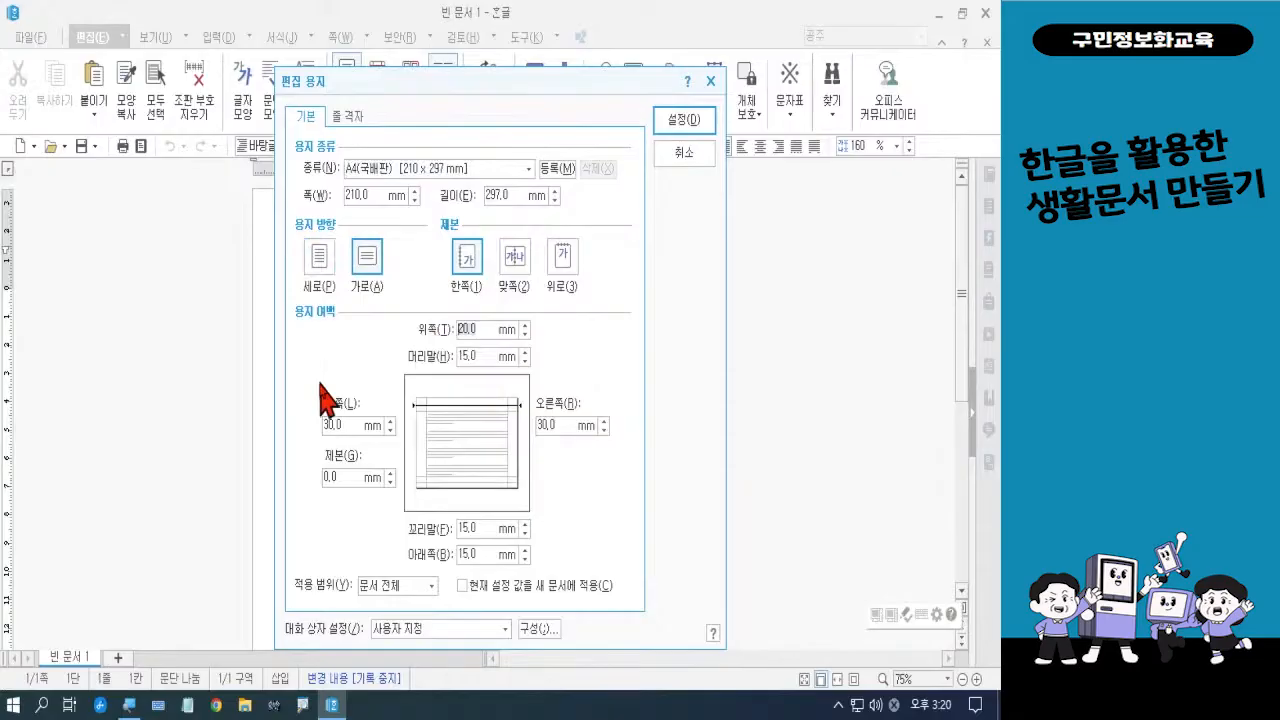
{"action": "type", "text": "10"}
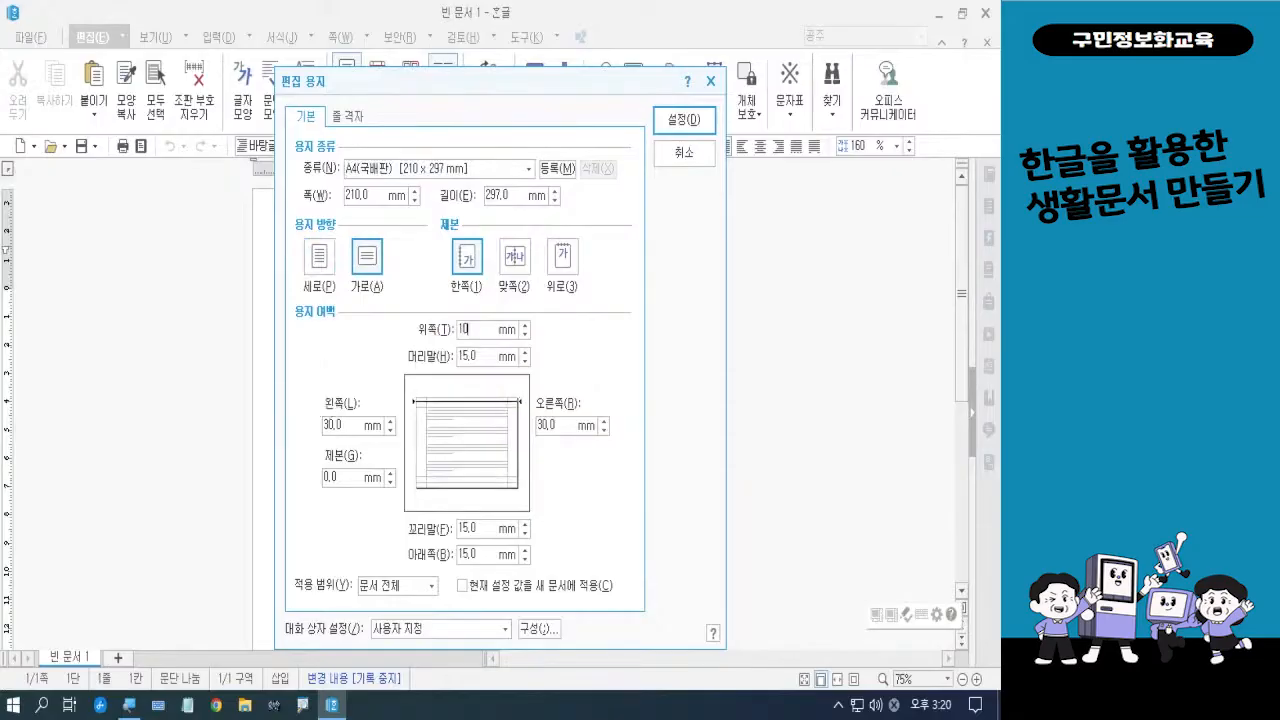
{"action": "double_click", "coordinate": [348, 430]}
{"action": "type", "text": "10"}
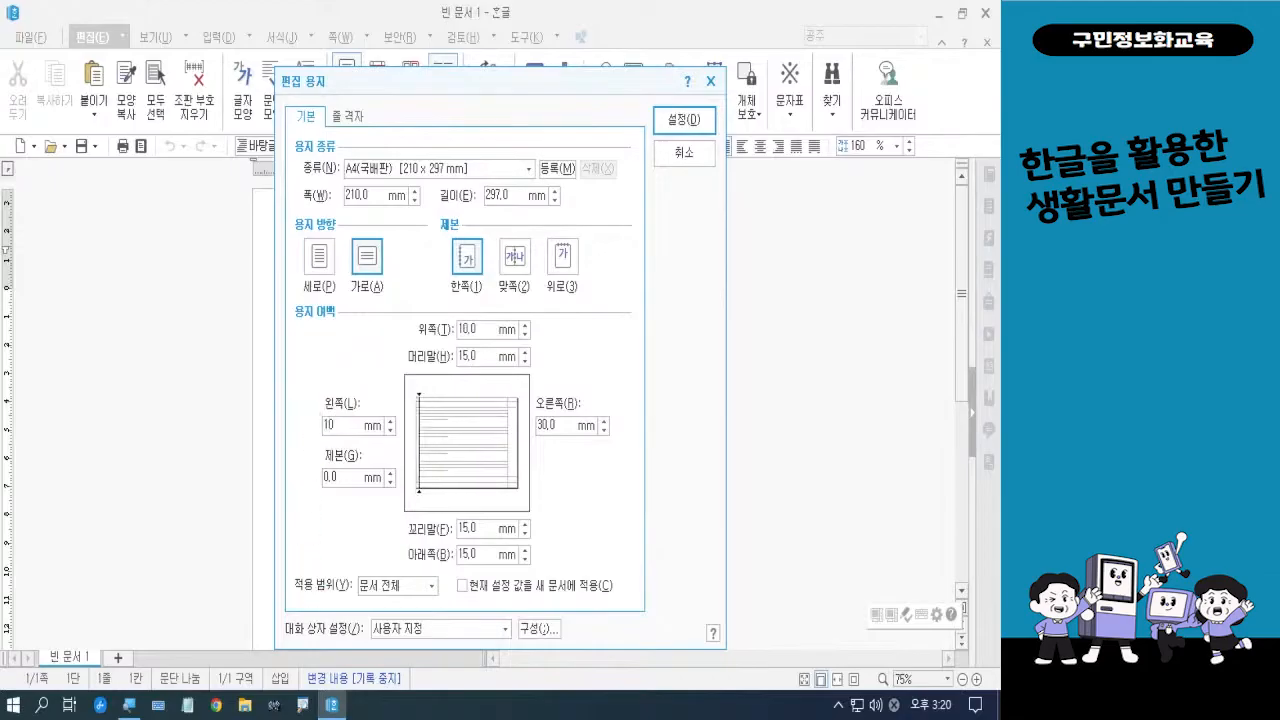
{"action": "double_click", "coordinate": [555, 425]}
{"action": "type", "text": "10"}
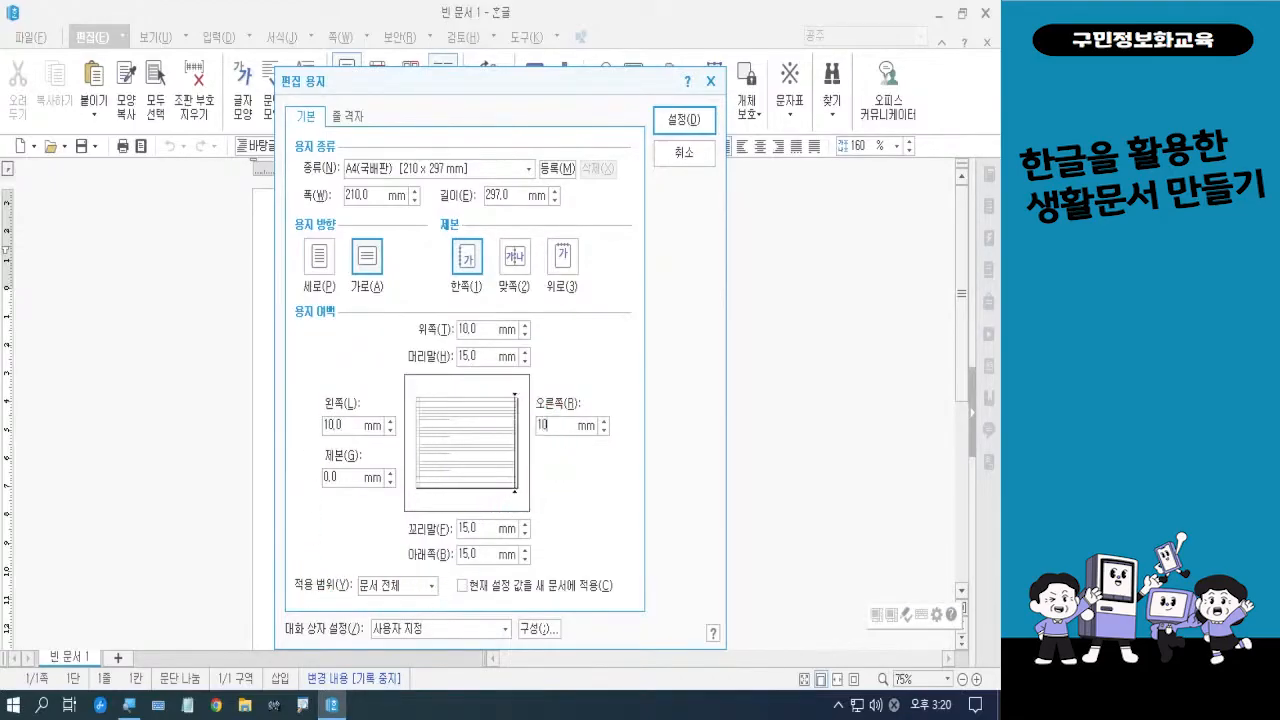
{"action": "left_click", "coordinate": [461, 554]}
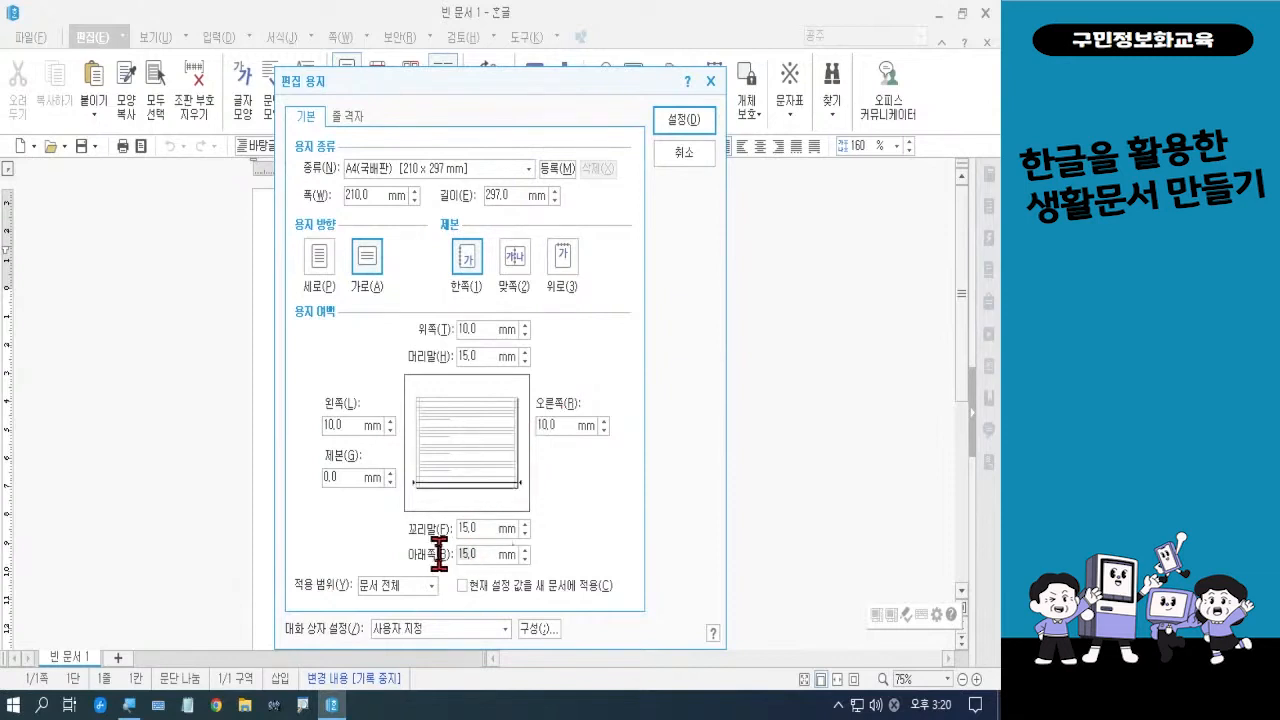
{"action": "type", "text": "10"}
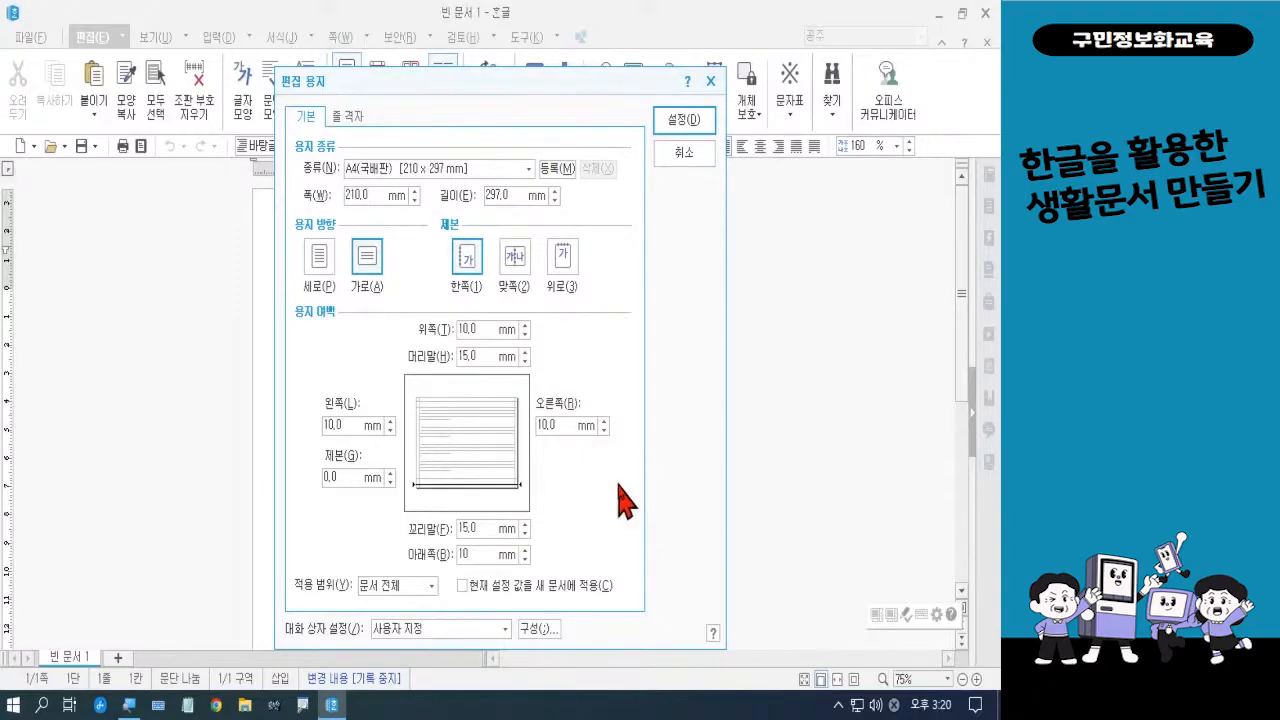
{"action": "key", "text": "Return"}
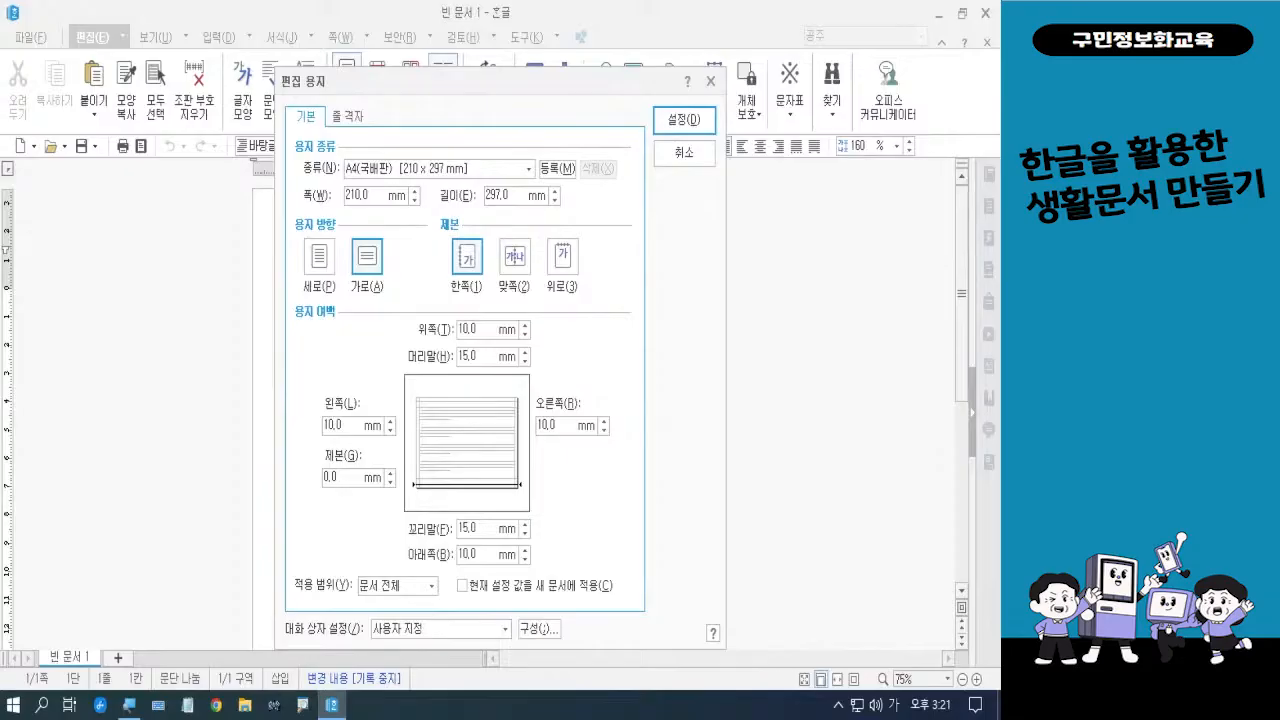
{"action": "left_click", "coordinate": [680, 123]}
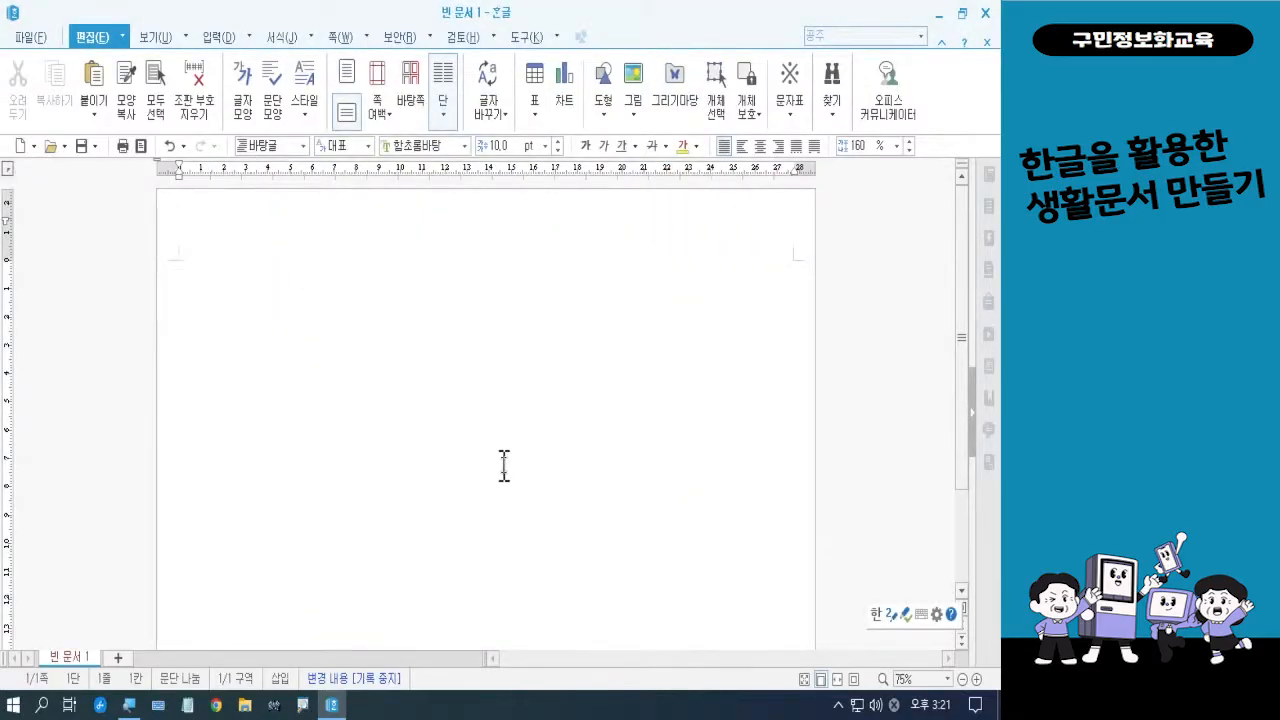
- Enable the picture fill in the document's page border and background settings
{"action": "left_click", "coordinate": [963, 679]}
{"action": "left_click", "coordinate": [963, 679]}
{"action": "left_click", "coordinate": [963, 679]}
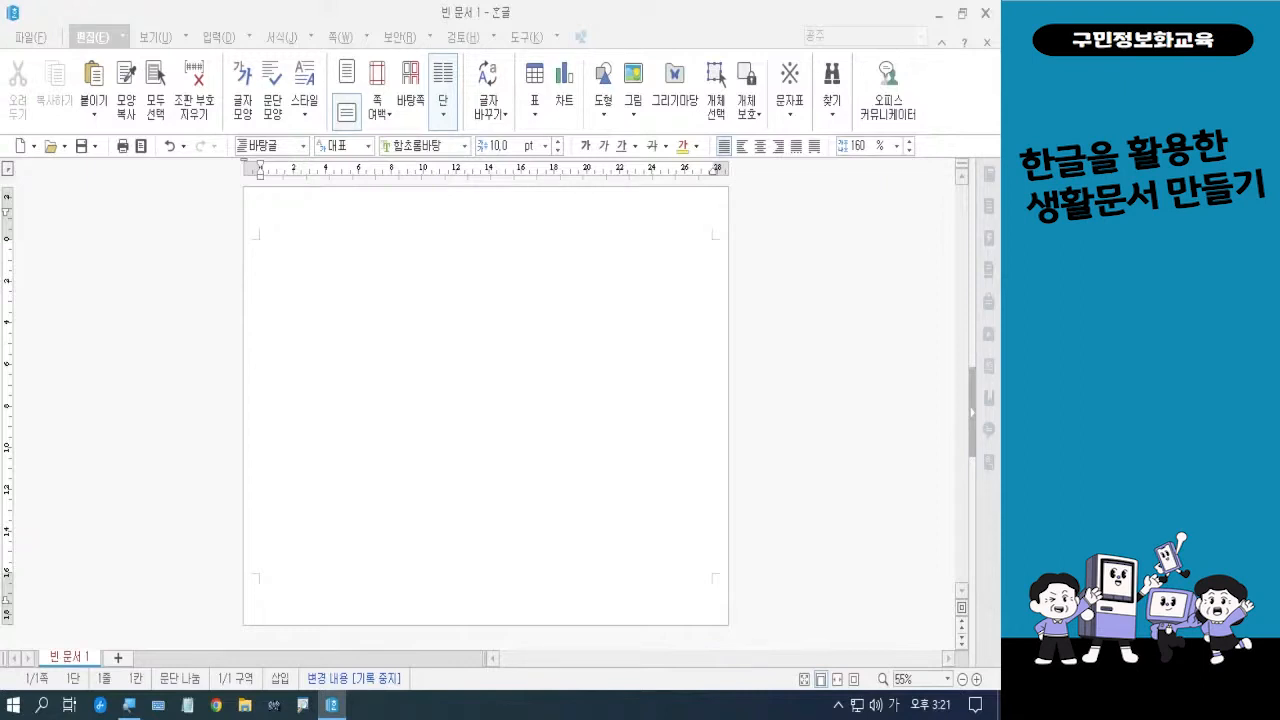
{"action": "left_click", "coordinate": [333, 42]}
{"action": "left_click", "coordinate": [334, 40]}
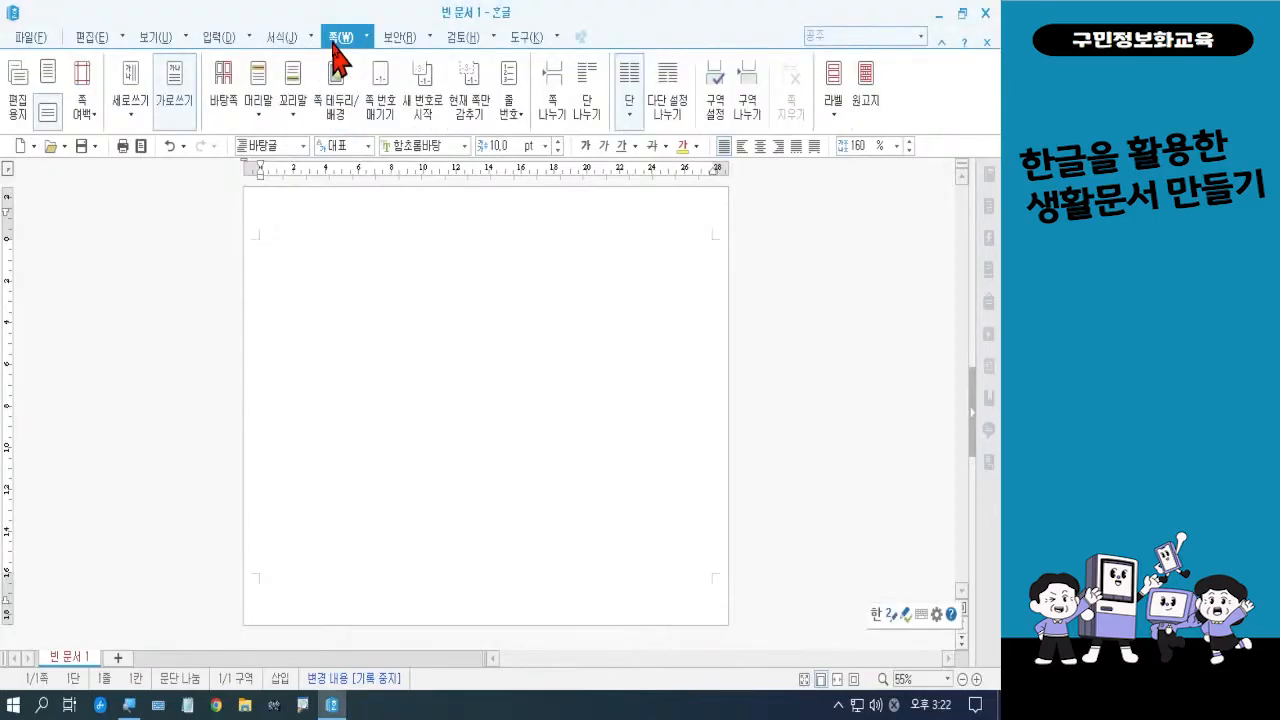
{"action": "left_click", "coordinate": [333, 113]}
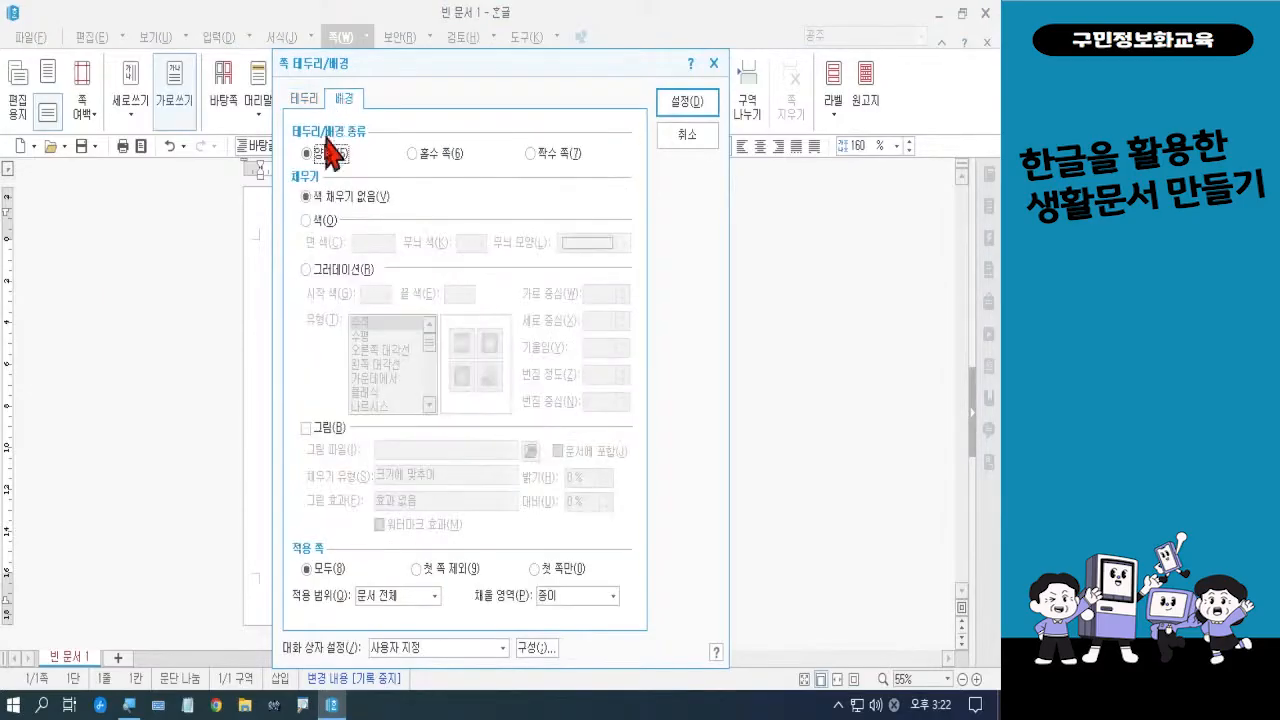
{"action": "left_click", "coordinate": [318, 433]}
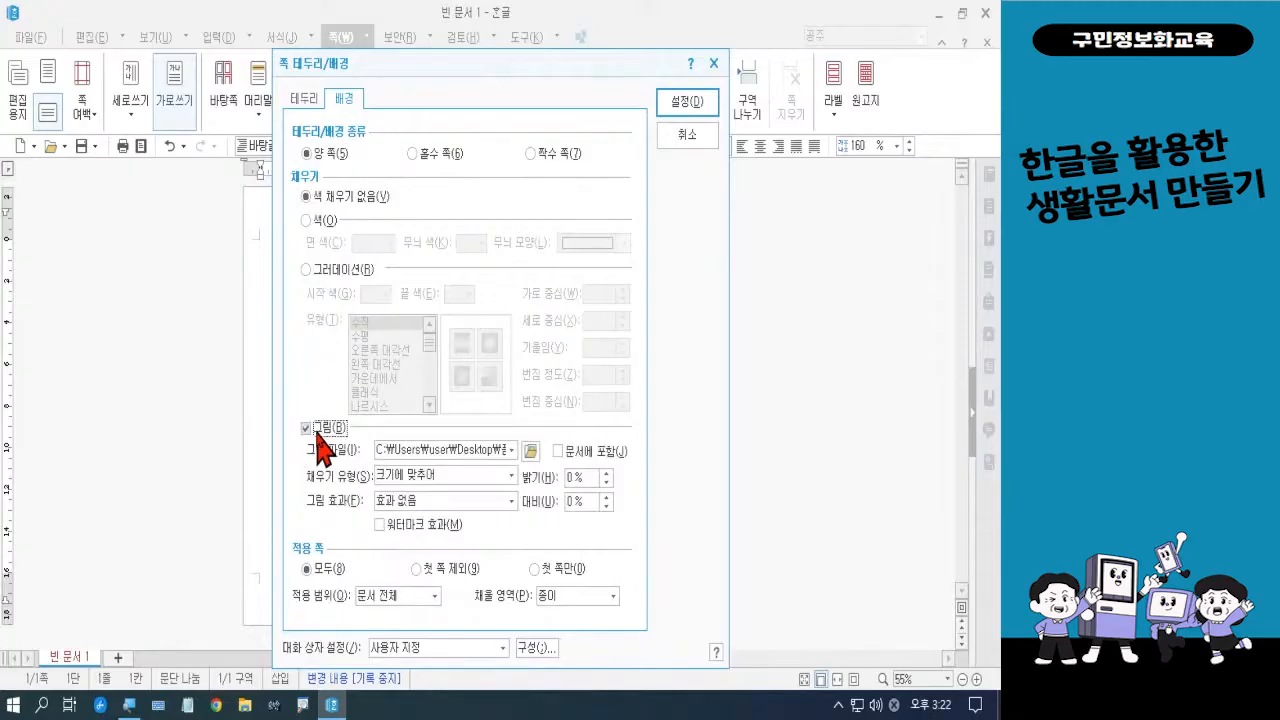
- Fill the page background with 배경.jpg from the desktop's 폼나는 문서 2회차 folder and apply the setting
{"action": "left_click", "coordinate": [531, 452]}
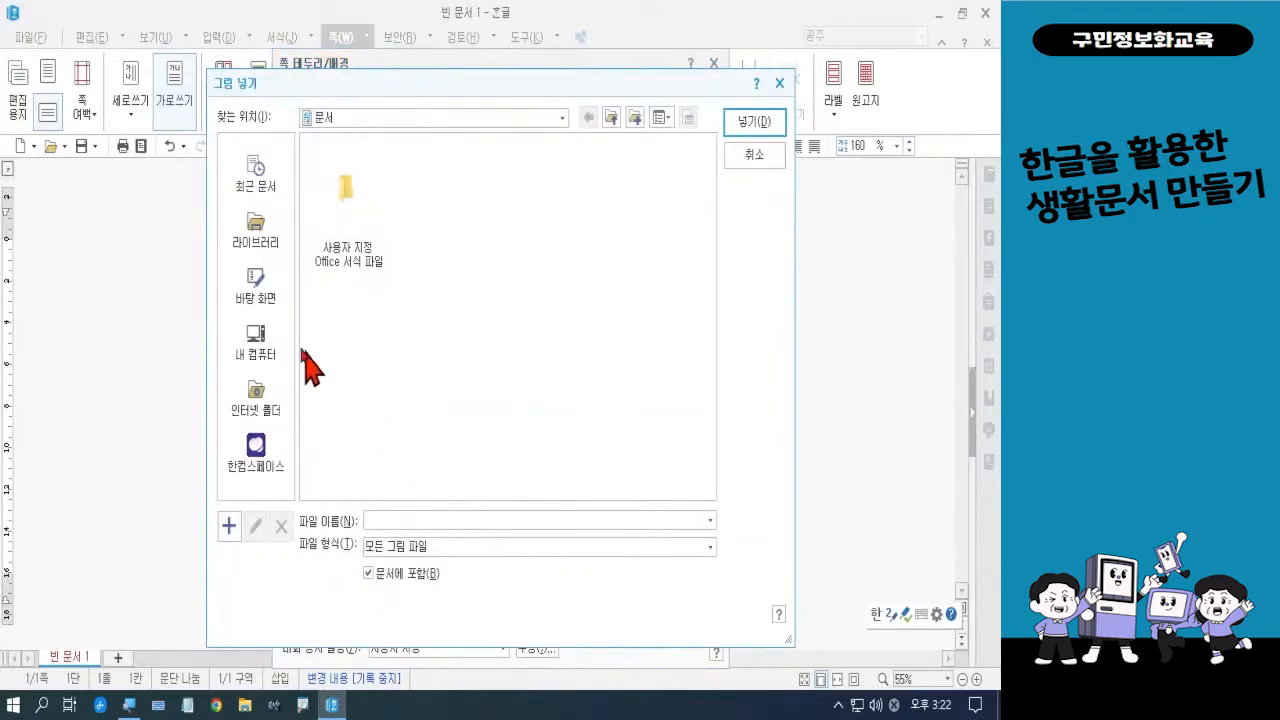
{"action": "left_click", "coordinate": [270, 306]}
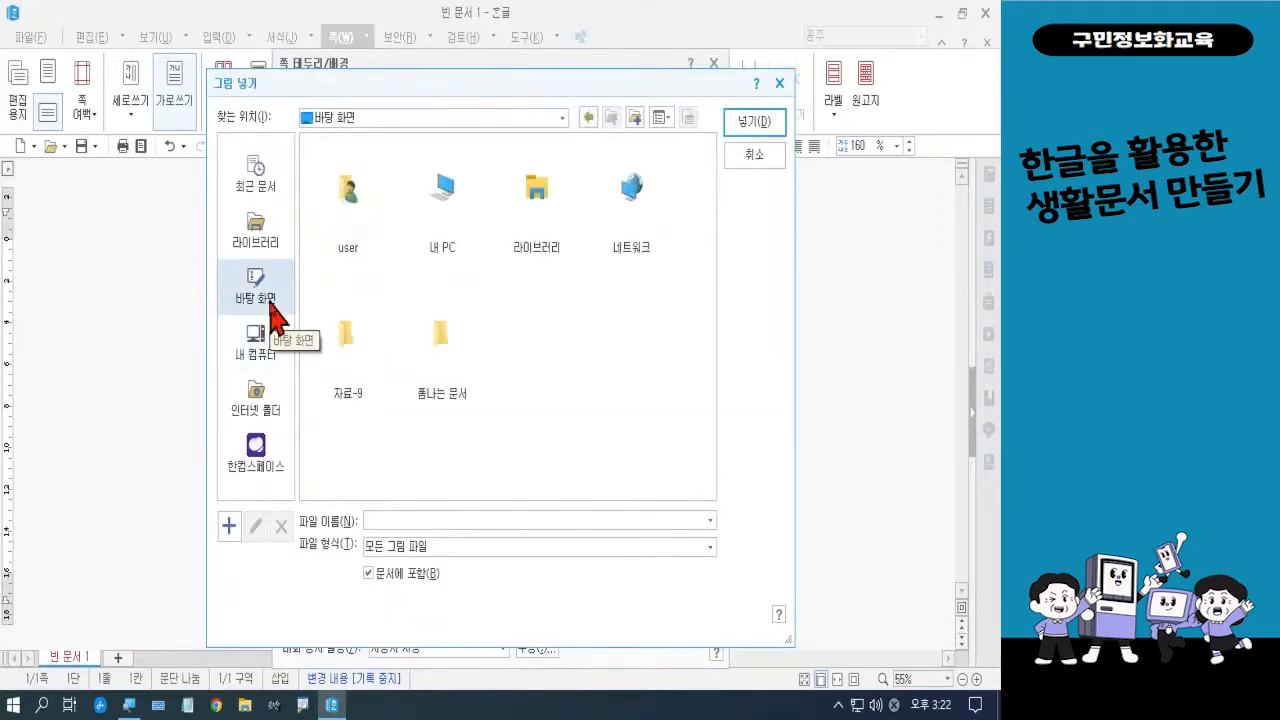
{"action": "double_click", "coordinate": [463, 378]}
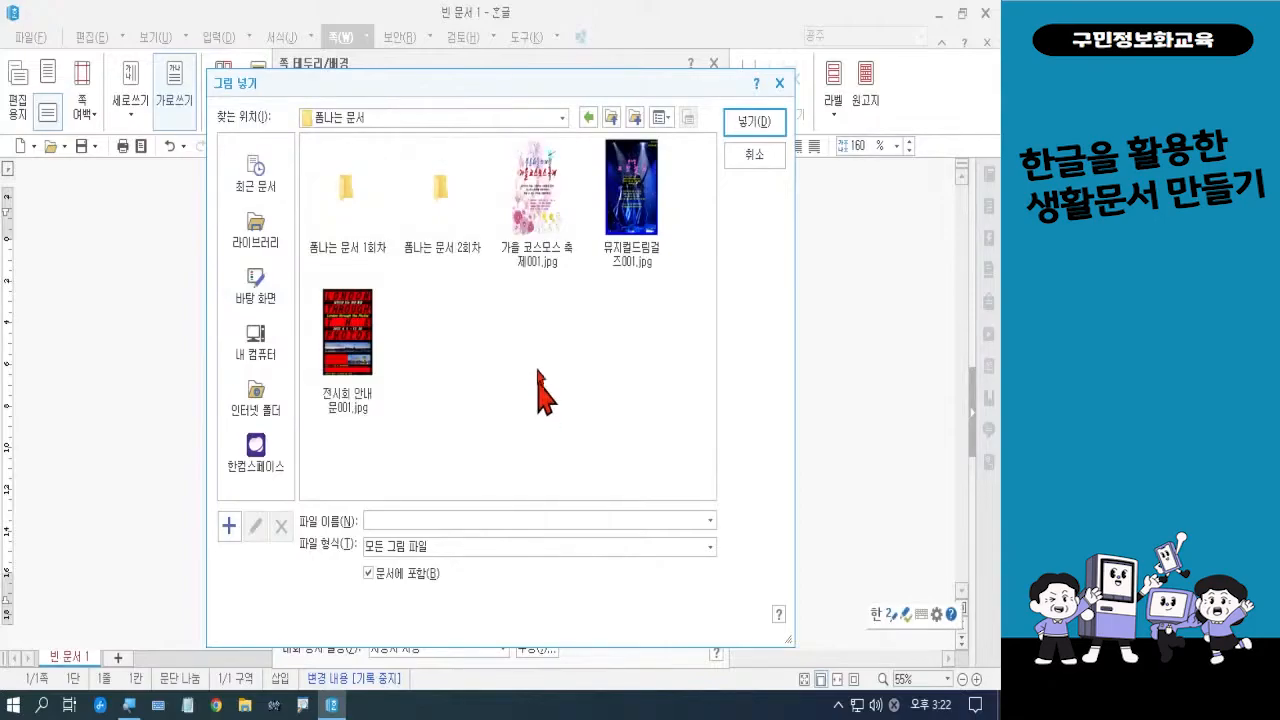
{"action": "double_click", "coordinate": [462, 232]}
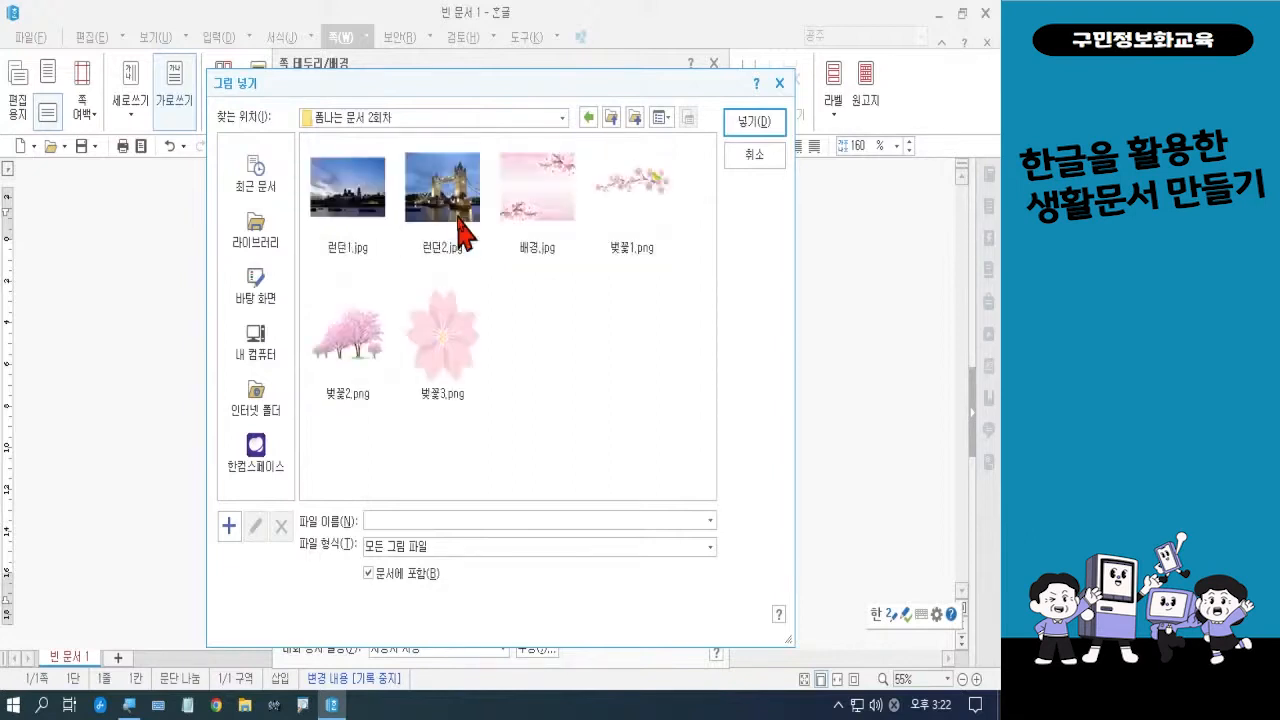
{"action": "left_click", "coordinate": [530, 210]}
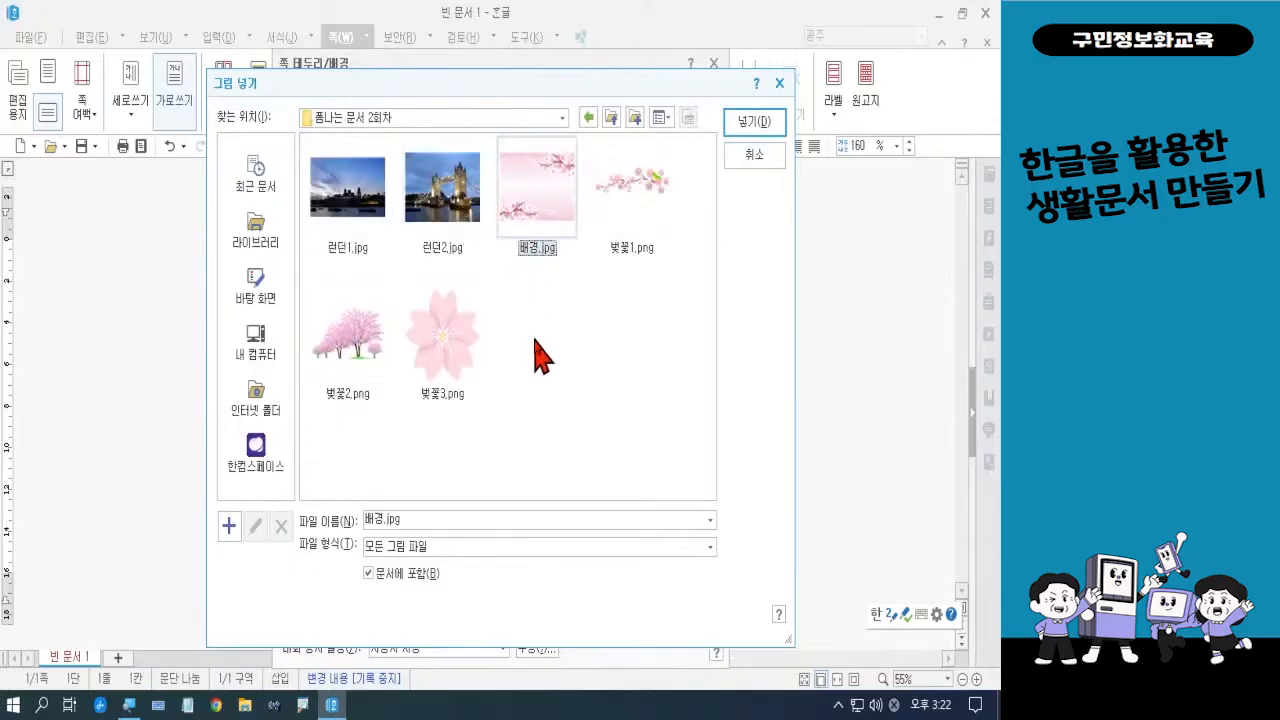
{"action": "left_click", "coordinate": [752, 122]}
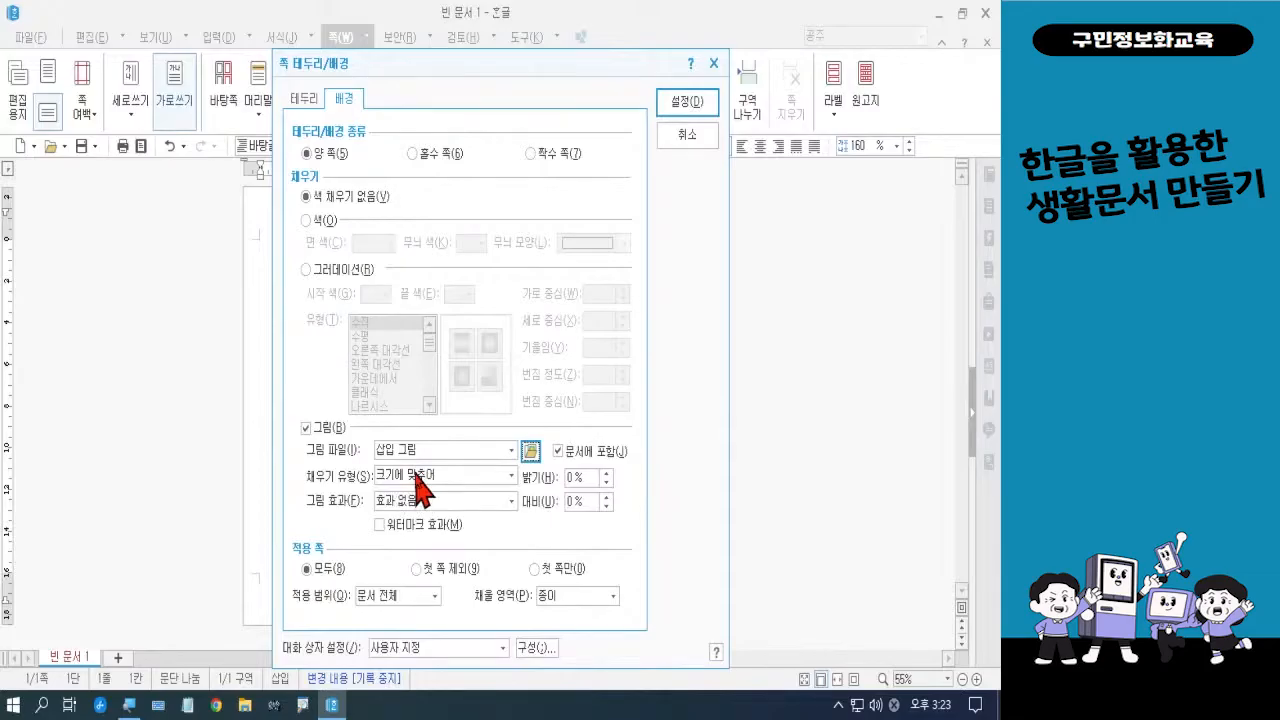
{"action": "left_click", "coordinate": [686, 103]}
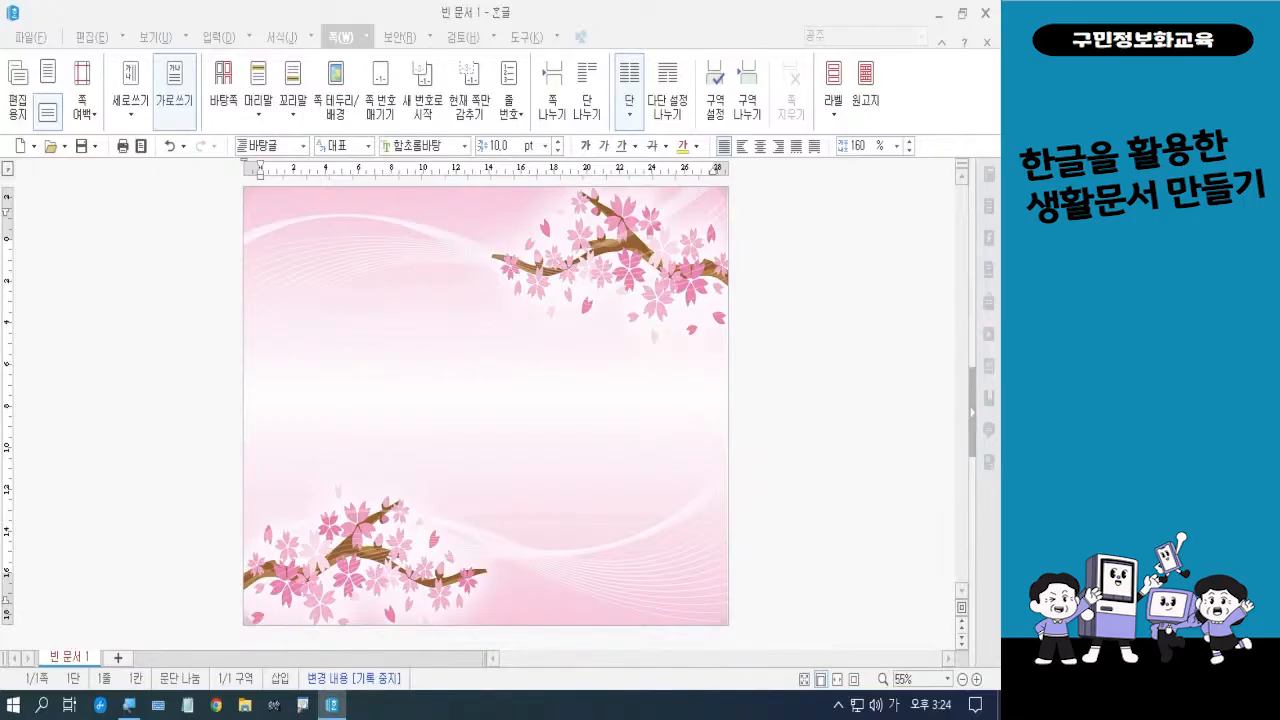
- Set the font size to 20 pt at the start of the document
{"action": "key", "text": "Hangul"}
{"action": "left_click", "coordinate": [273, 270]}
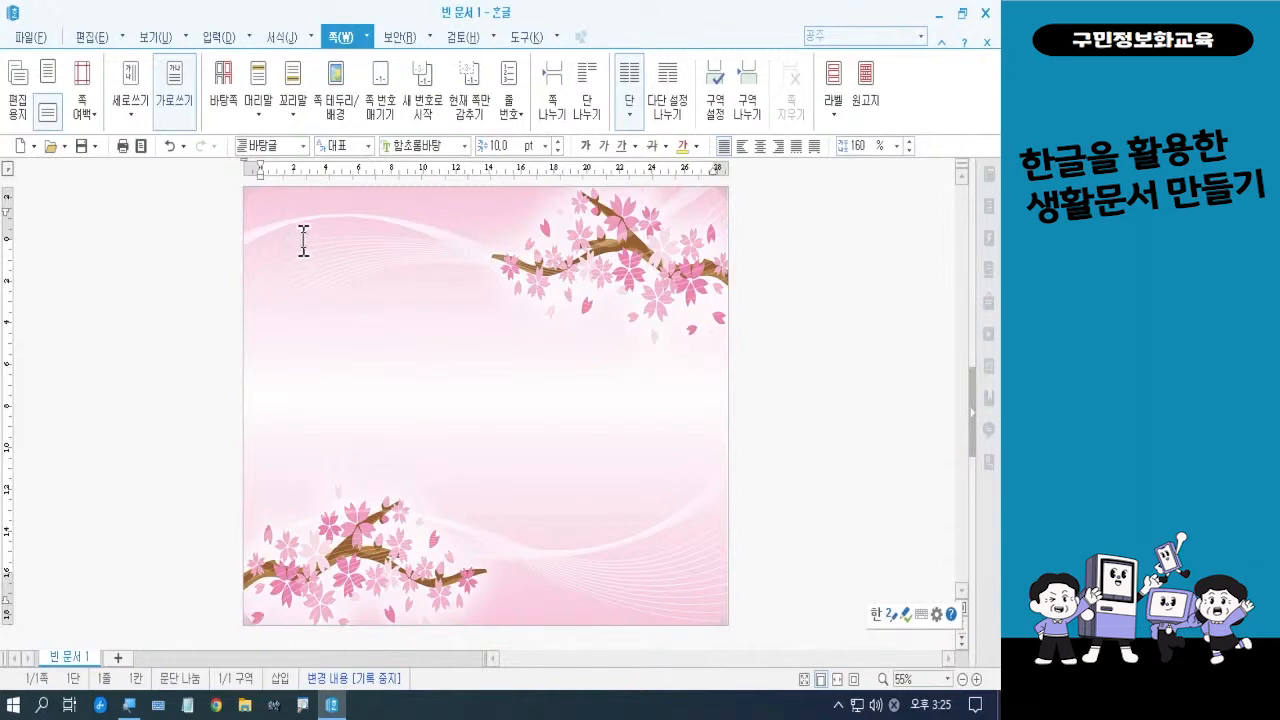
{"action": "left_click", "coordinate": [547, 147]}
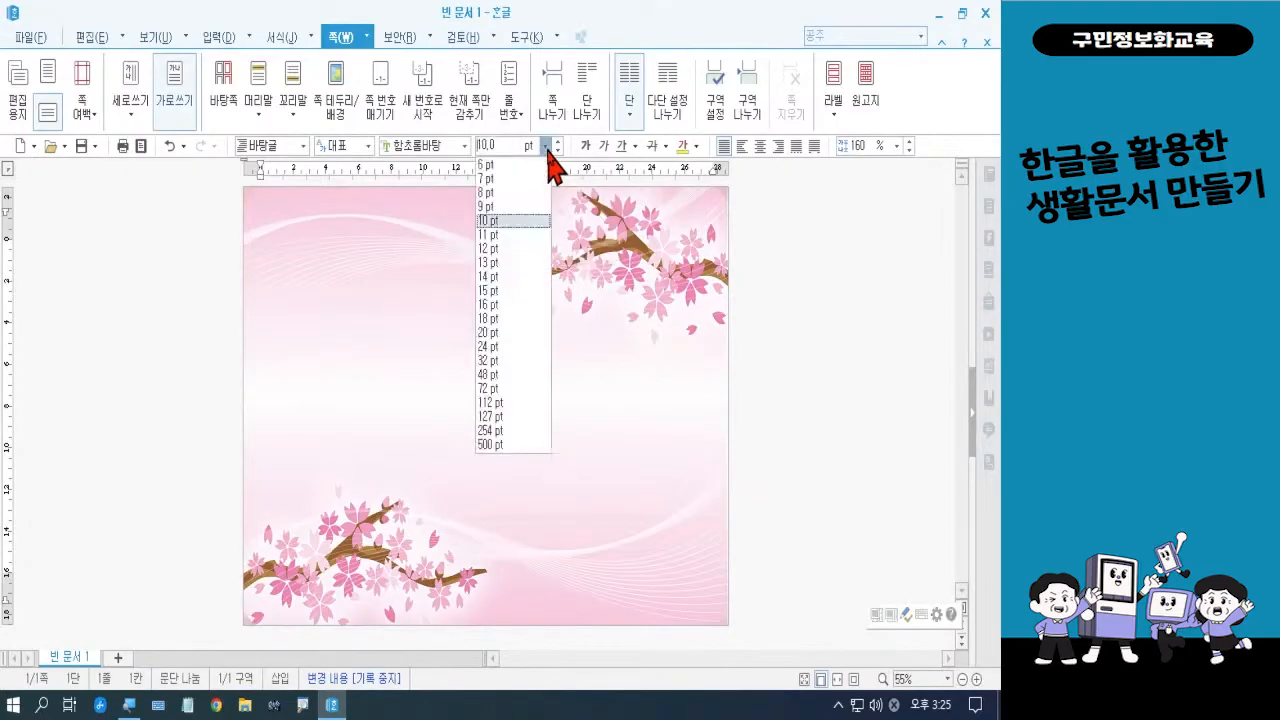
{"action": "left_click", "coordinate": [505, 332]}
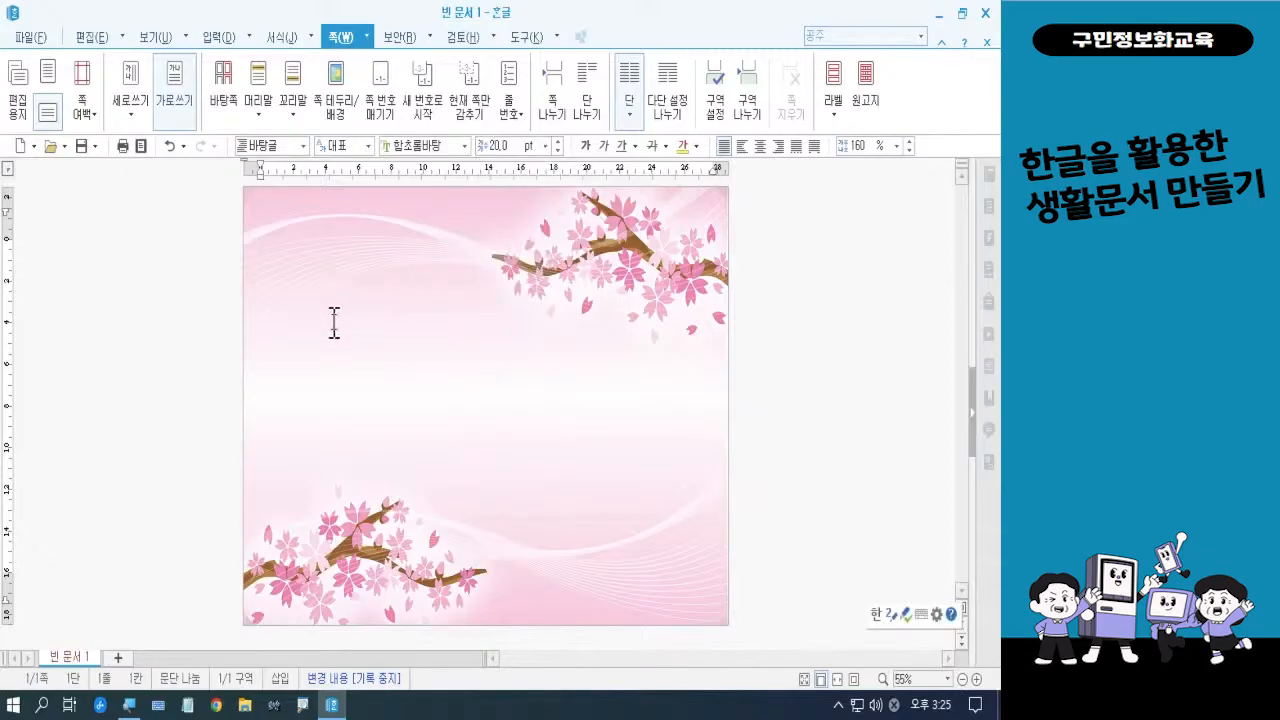
- Enter the title "전국 벚꽃길 Best 3" on the document's first line and add two line breaks after it
{"action": "left_click", "coordinate": [975, 680]}
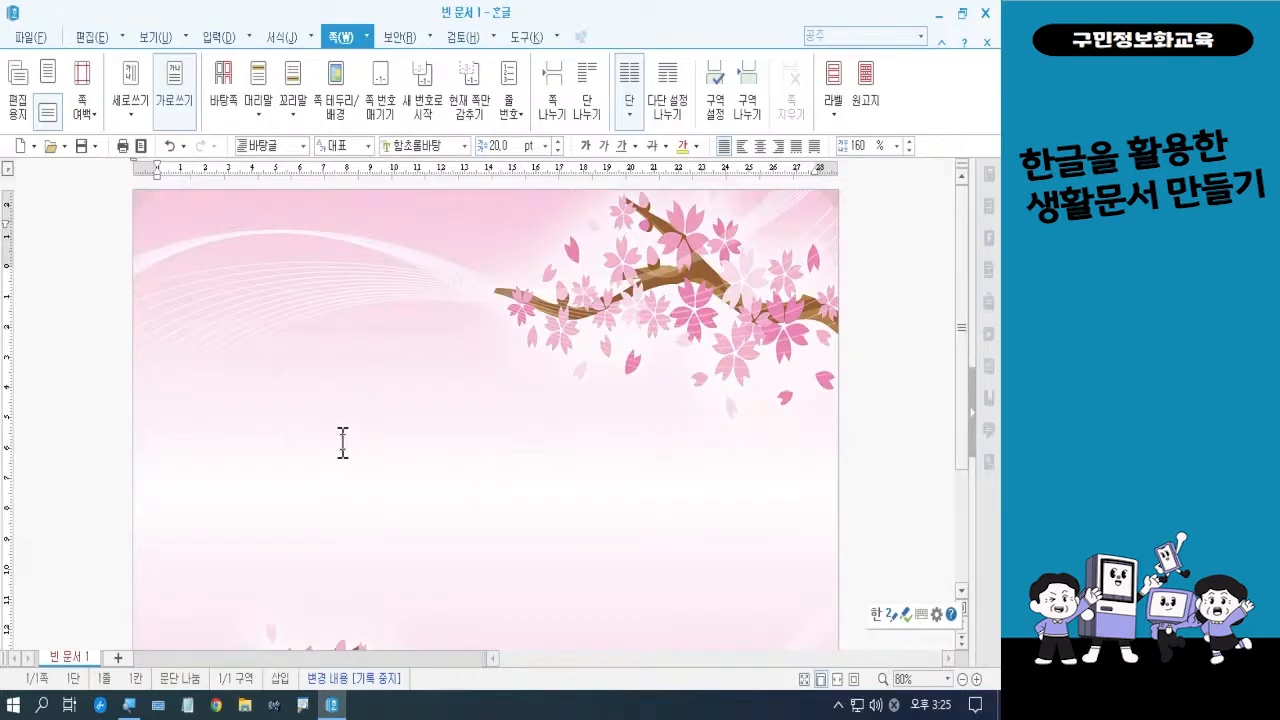
{"action": "type", "text": "전국 "}
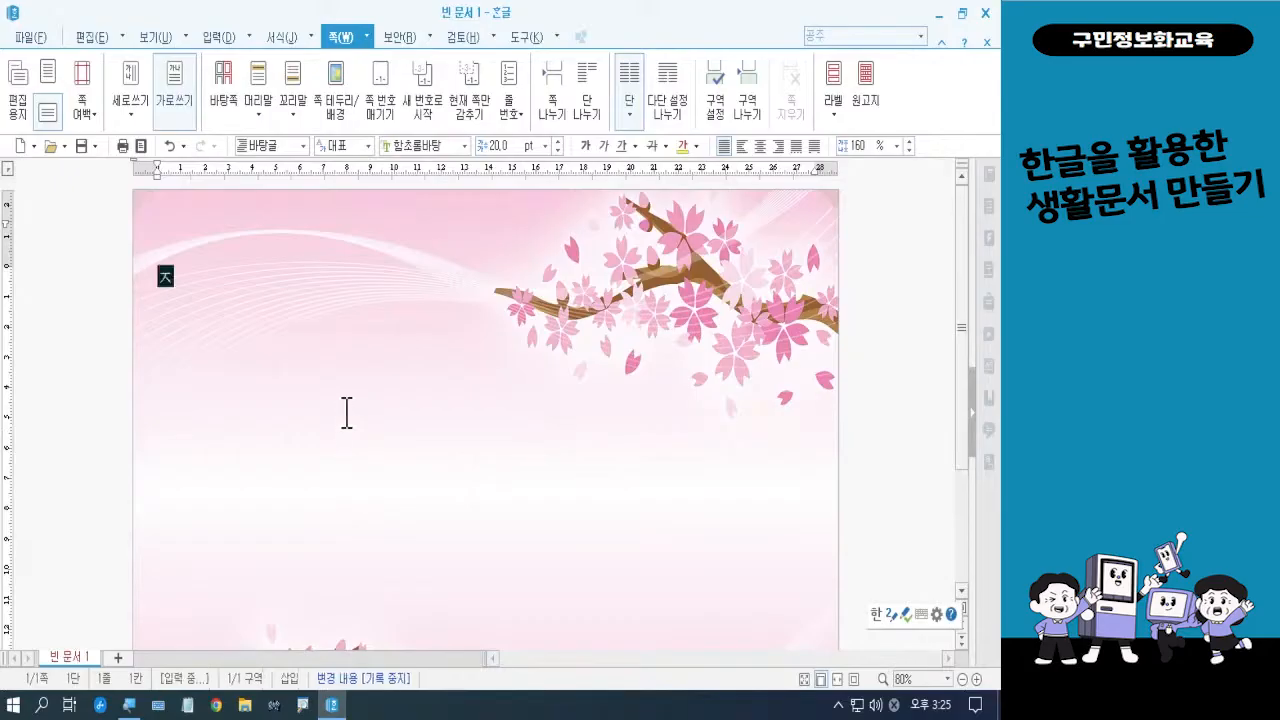
{"action": "type", "text": "벚꽃"}
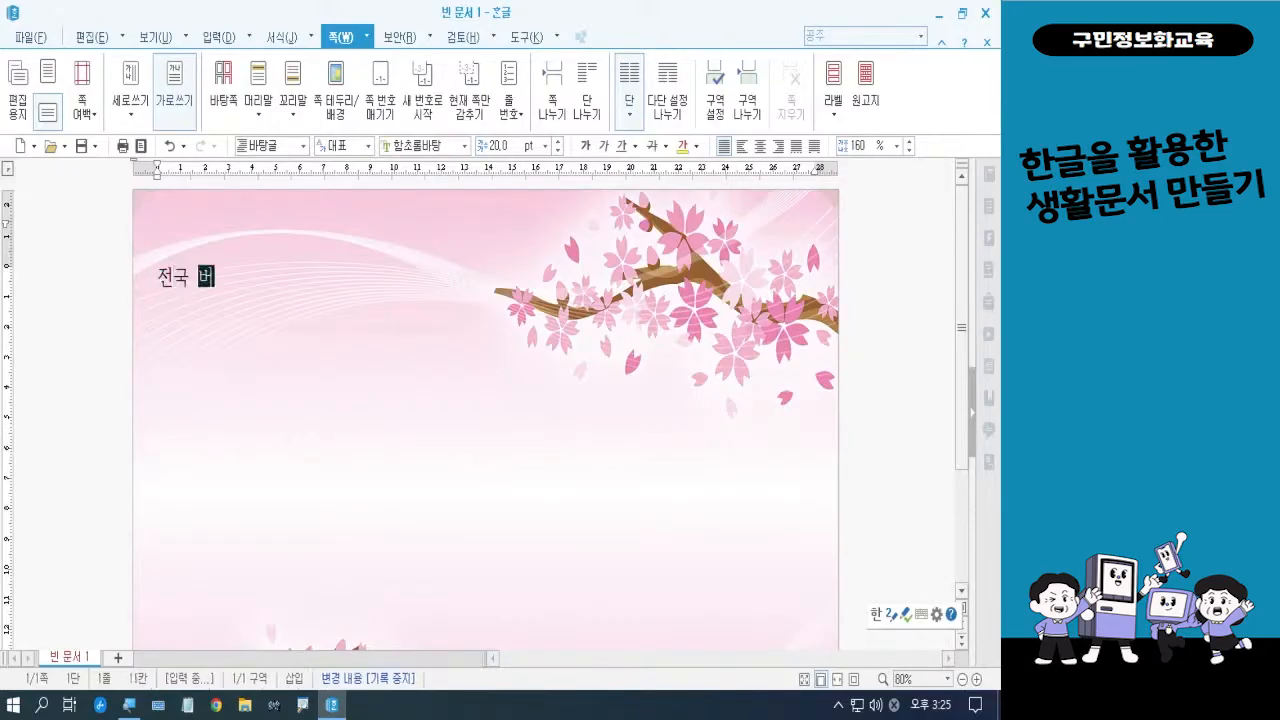
{"action": "type", "text": "길"}
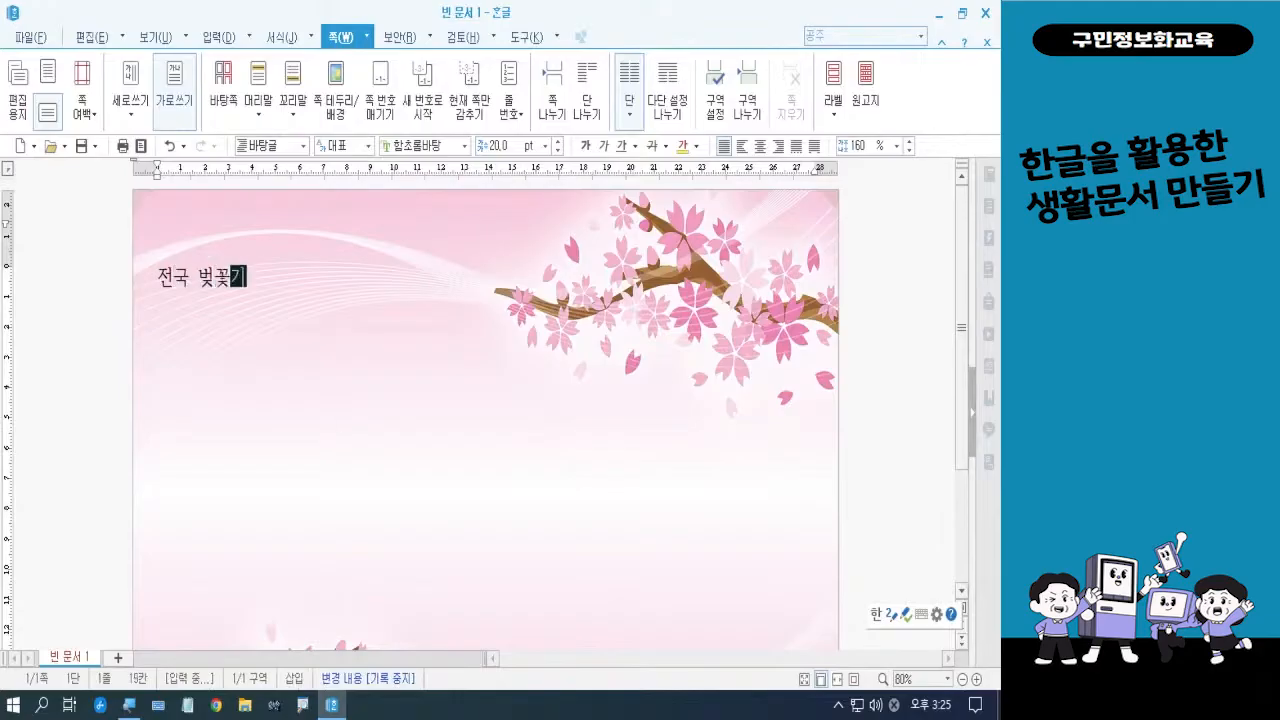
{"action": "key", "text": "Hangul"}
{"action": "type", "text": "B"}
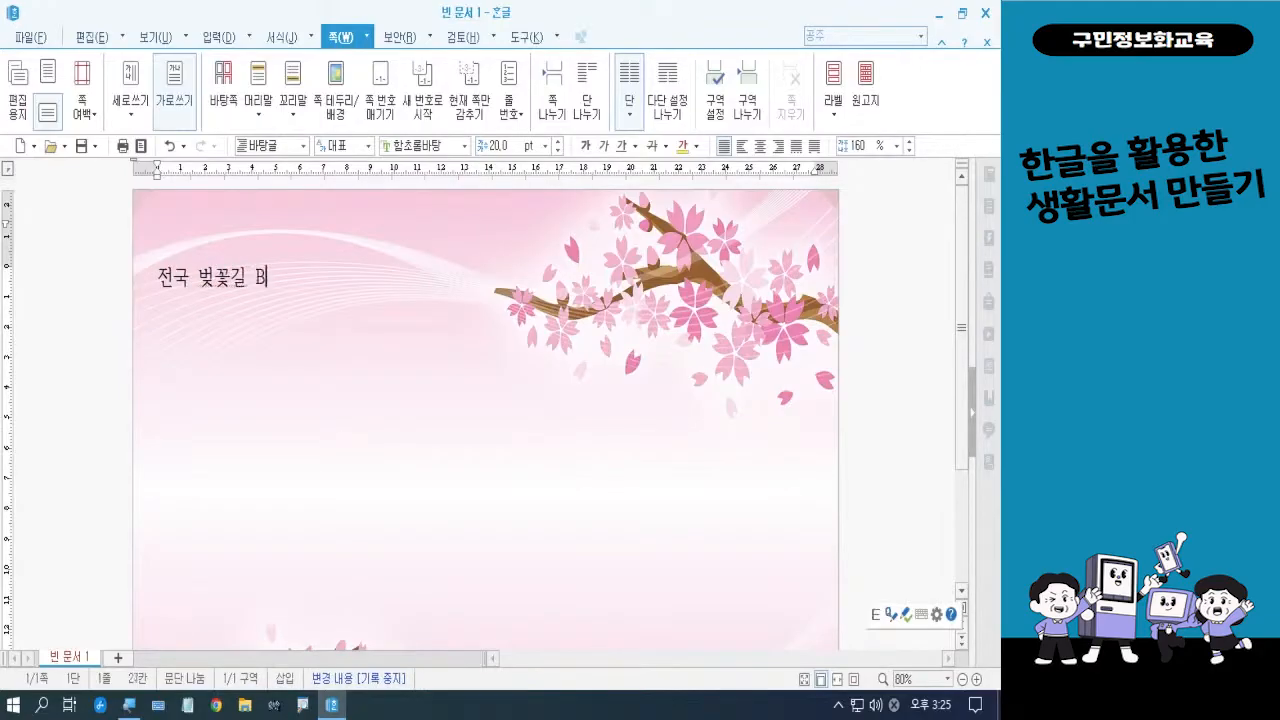
{"action": "type", "text": "est 3"}
{"action": "key", "text": "Return"}
{"action": "key", "text": "Return"}
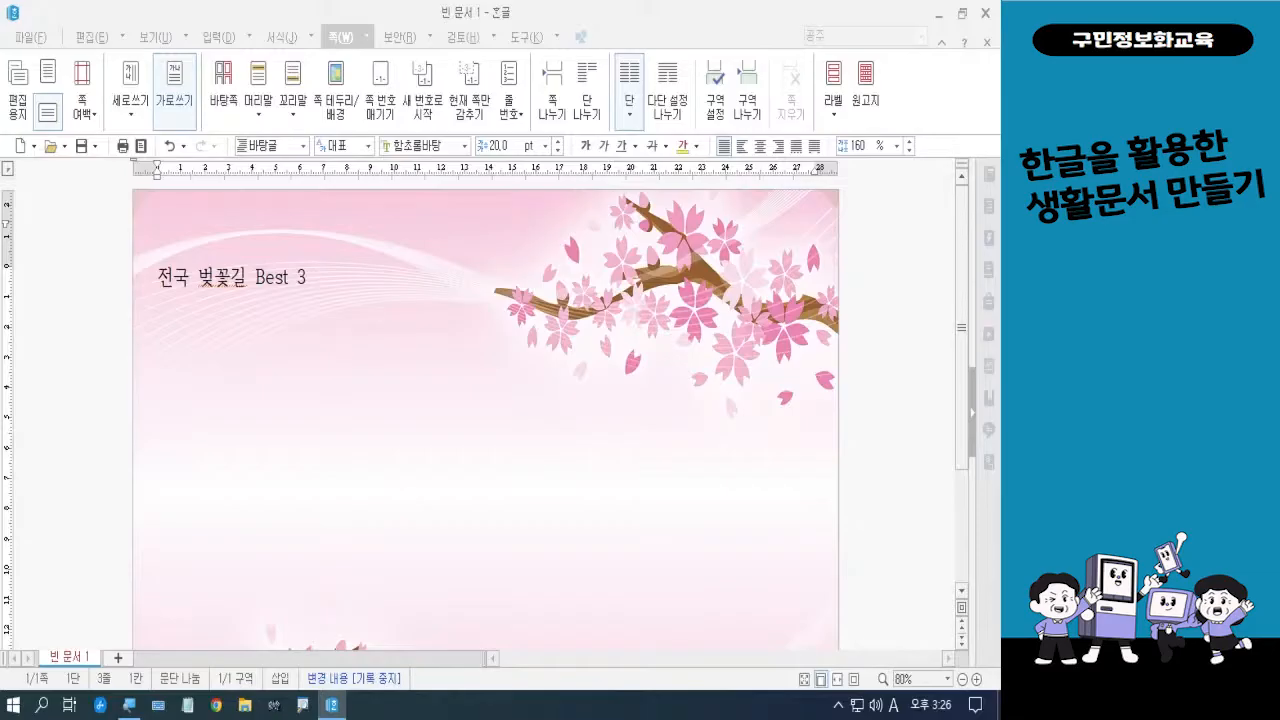
- Insert a table with 5 rows and 8 columns on the third line, below the title
{"action": "key", "text": "Hangul"}
{"action": "left_click", "coordinate": [161, 365]}
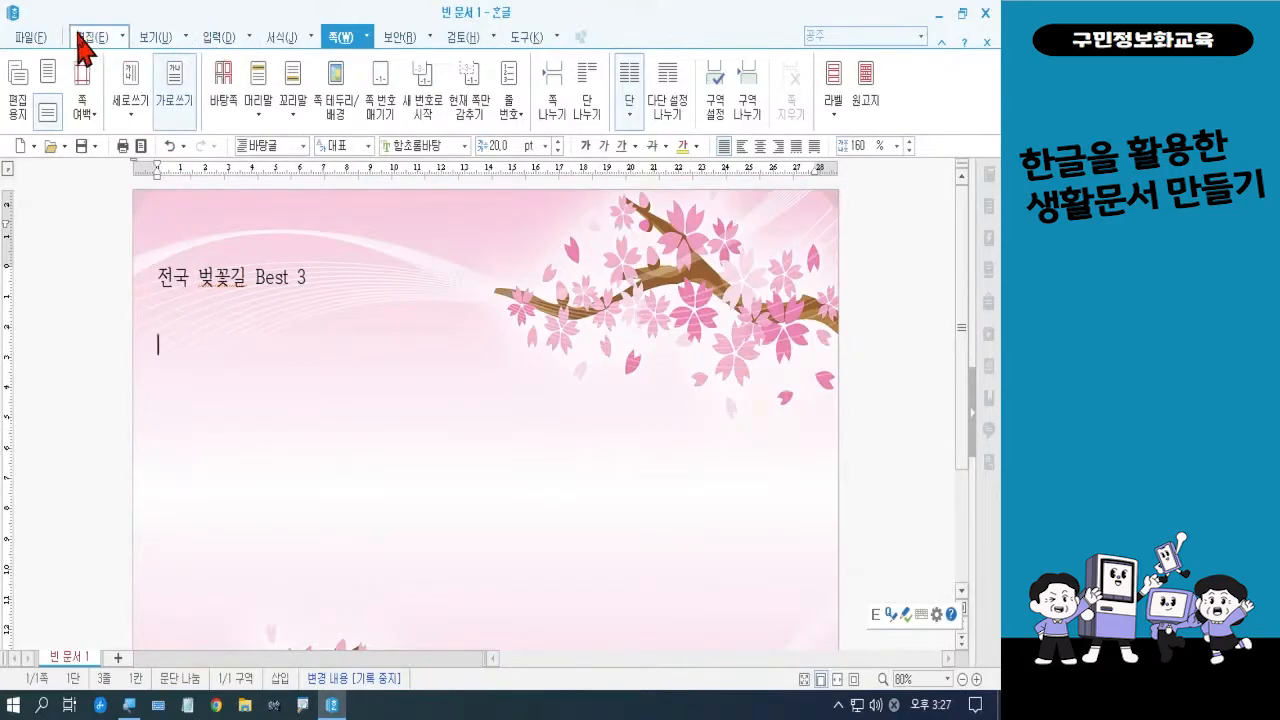
{"action": "left_click", "coordinate": [214, 38]}
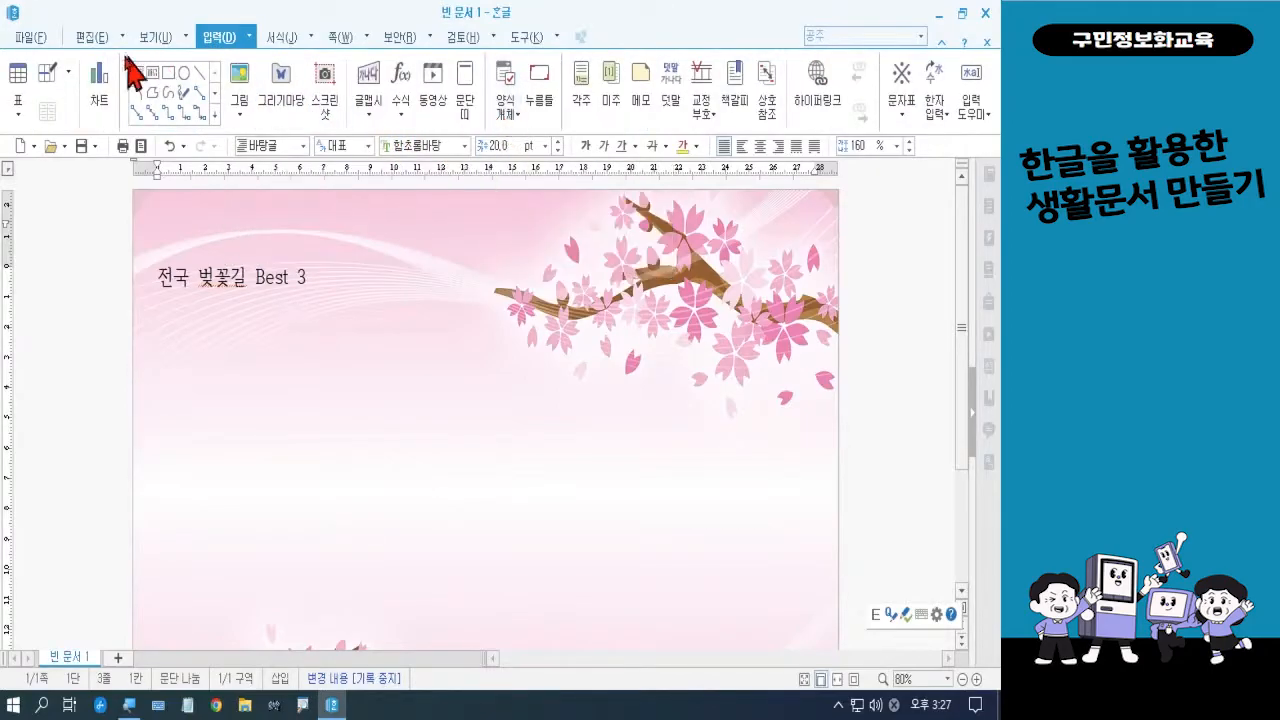
{"action": "left_click", "coordinate": [17, 76]}
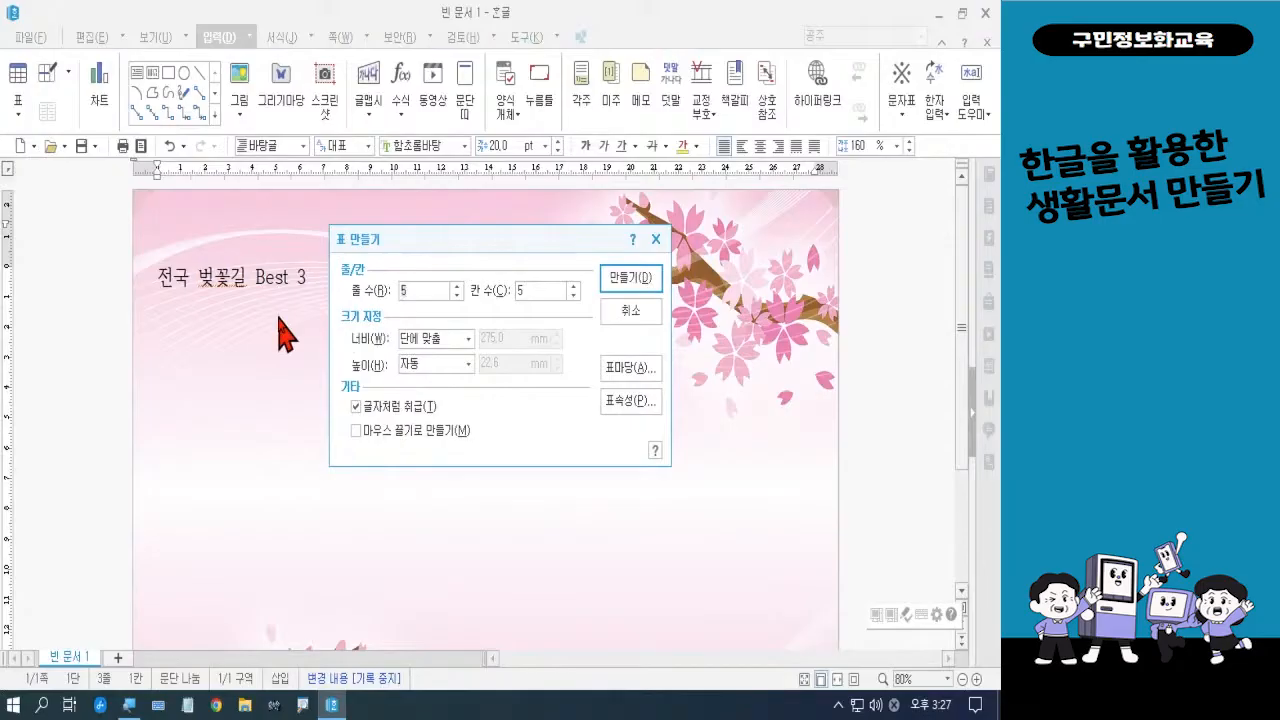
{"action": "key", "text": "Tab"}
{"action": "type", "text": "8"}
{"action": "left_click", "coordinate": [624, 286]}
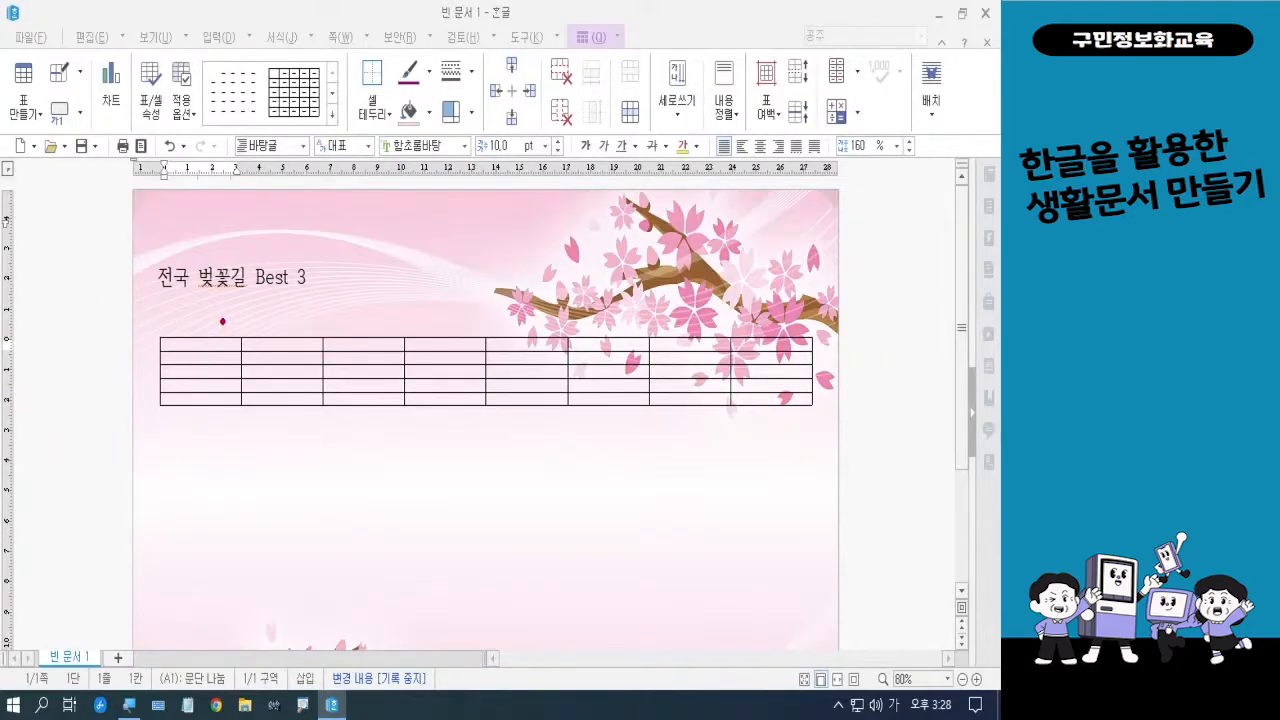
- Narrow the table's first and last columns to roughly half their width by moving their inner borders outward
{"action": "left_click_drag", "start_coordinate": [222, 321], "coordinate": [255, 440]}
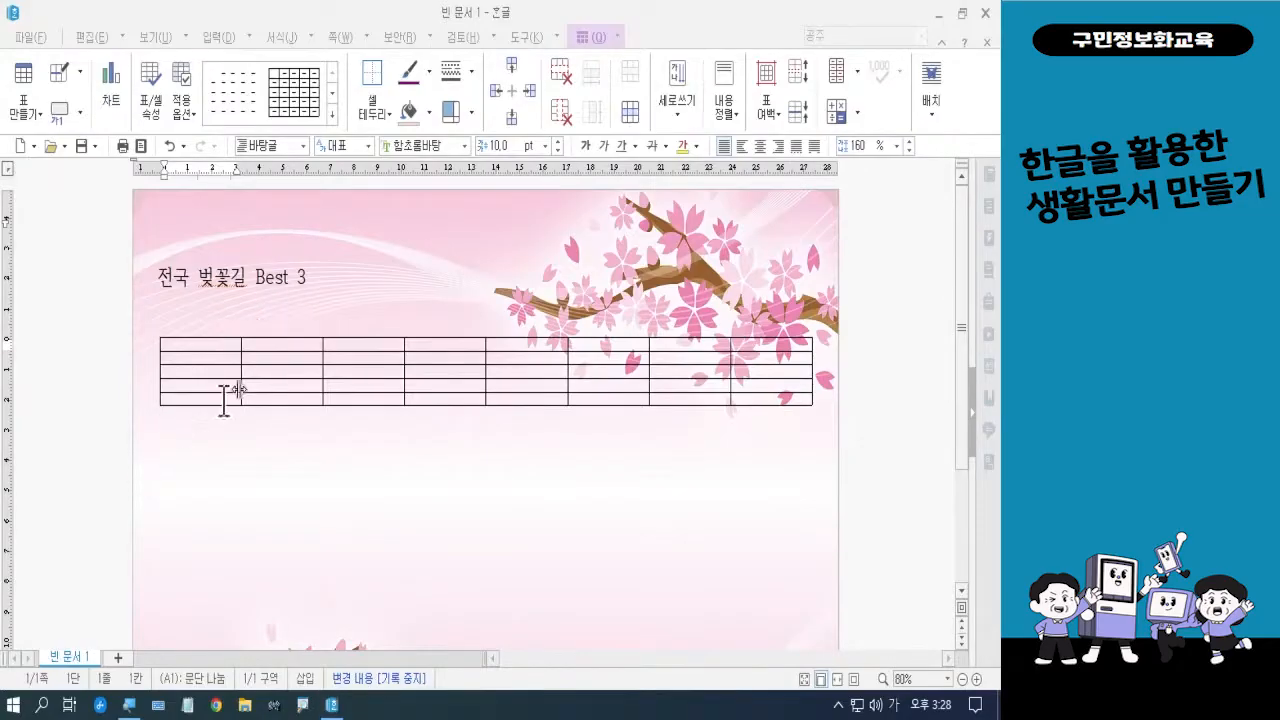
{"action": "left_click_drag", "start_coordinate": [241, 370], "coordinate": [198, 371]}
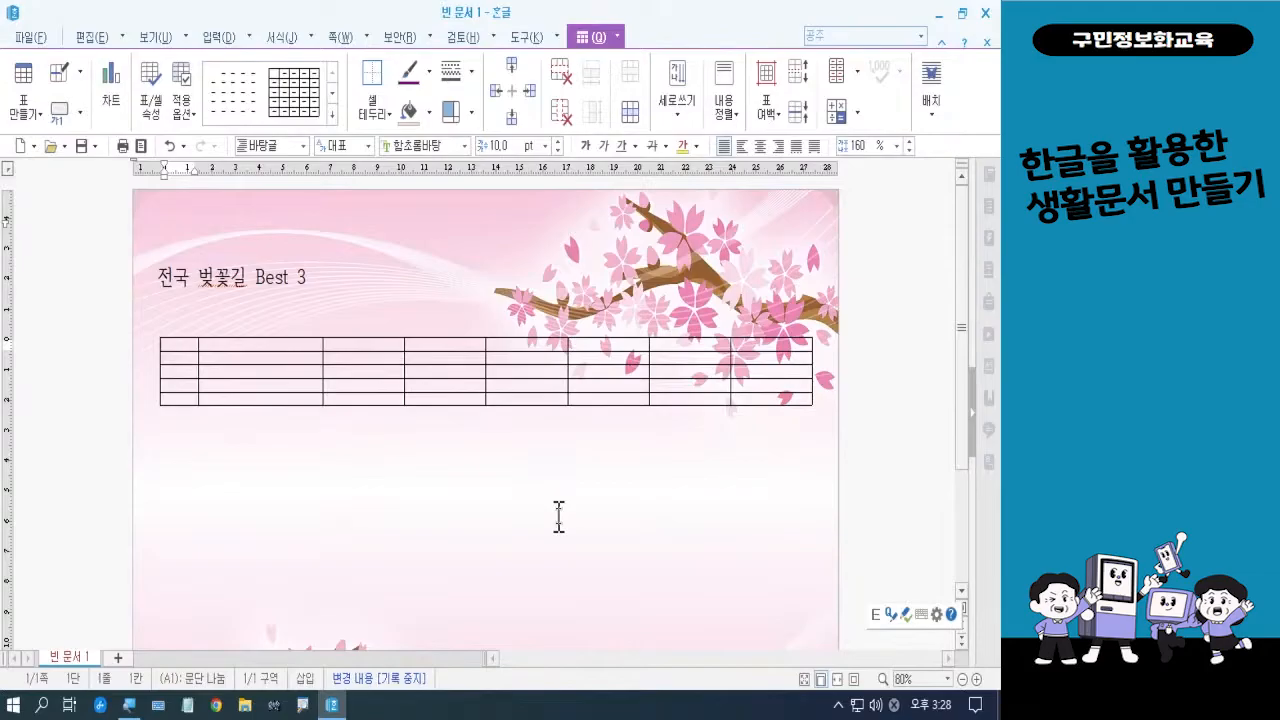
{"action": "left_click_drag", "start_coordinate": [712, 312], "coordinate": [759, 419]}
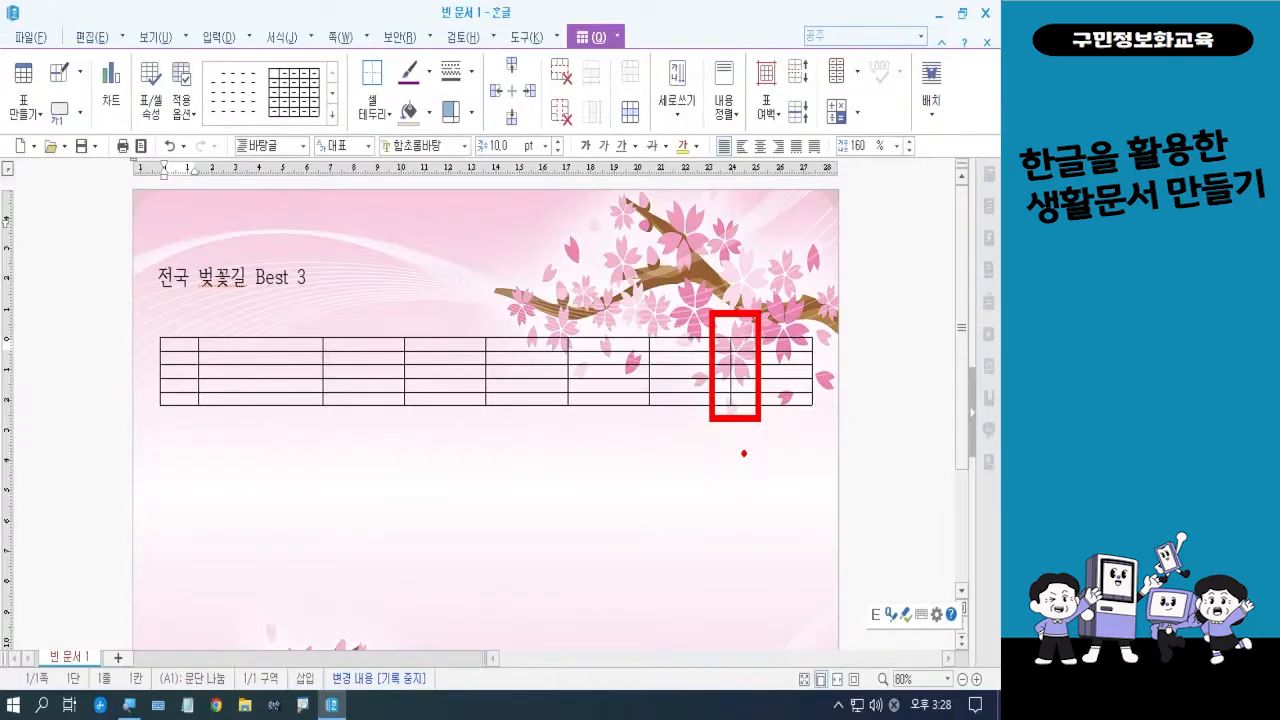
{"action": "key", "text": "Escape"}
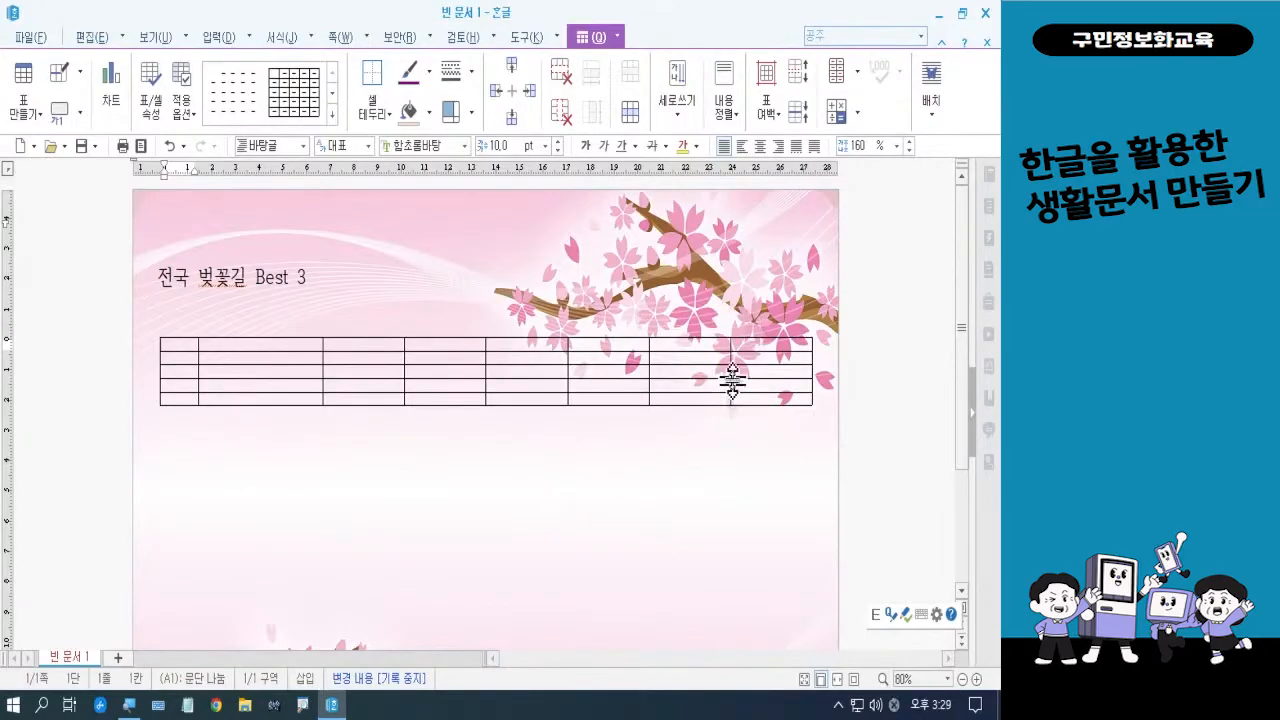
{"action": "left_click_drag", "start_coordinate": [731, 374], "coordinate": [781, 381]}
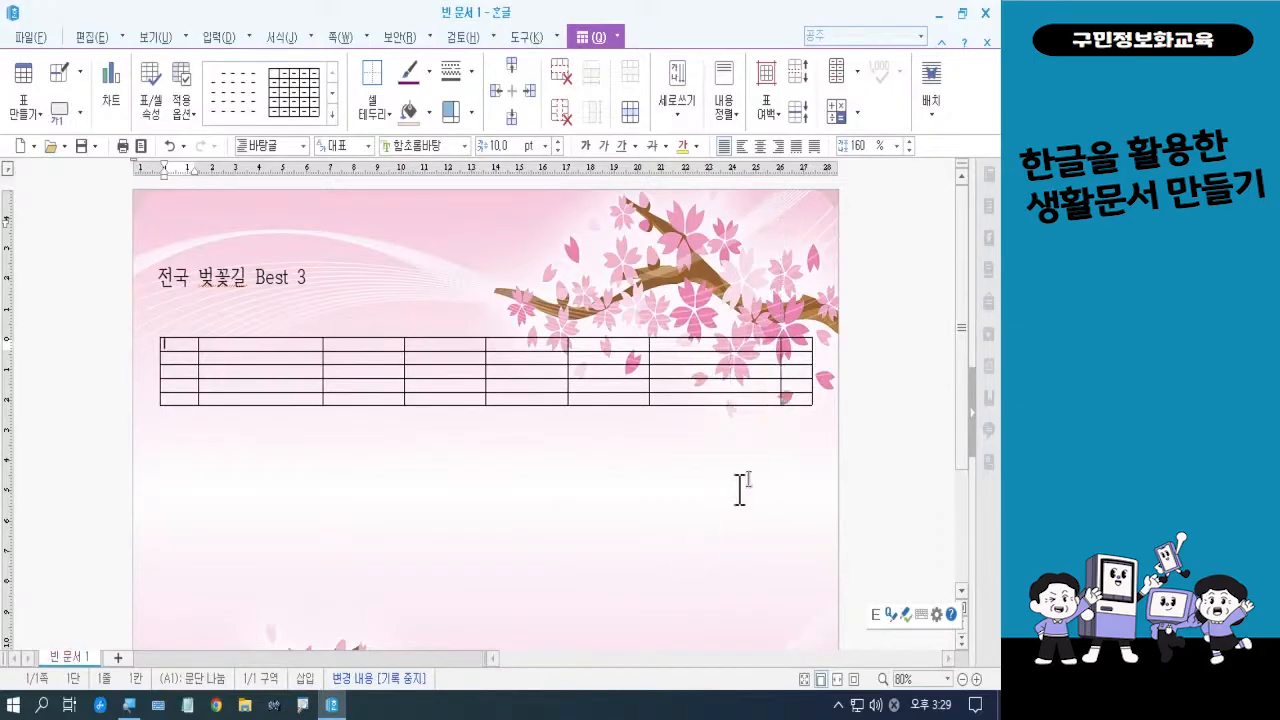
{"action": "left_click_drag", "start_coordinate": [778, 362], "coordinate": [778, 369]}
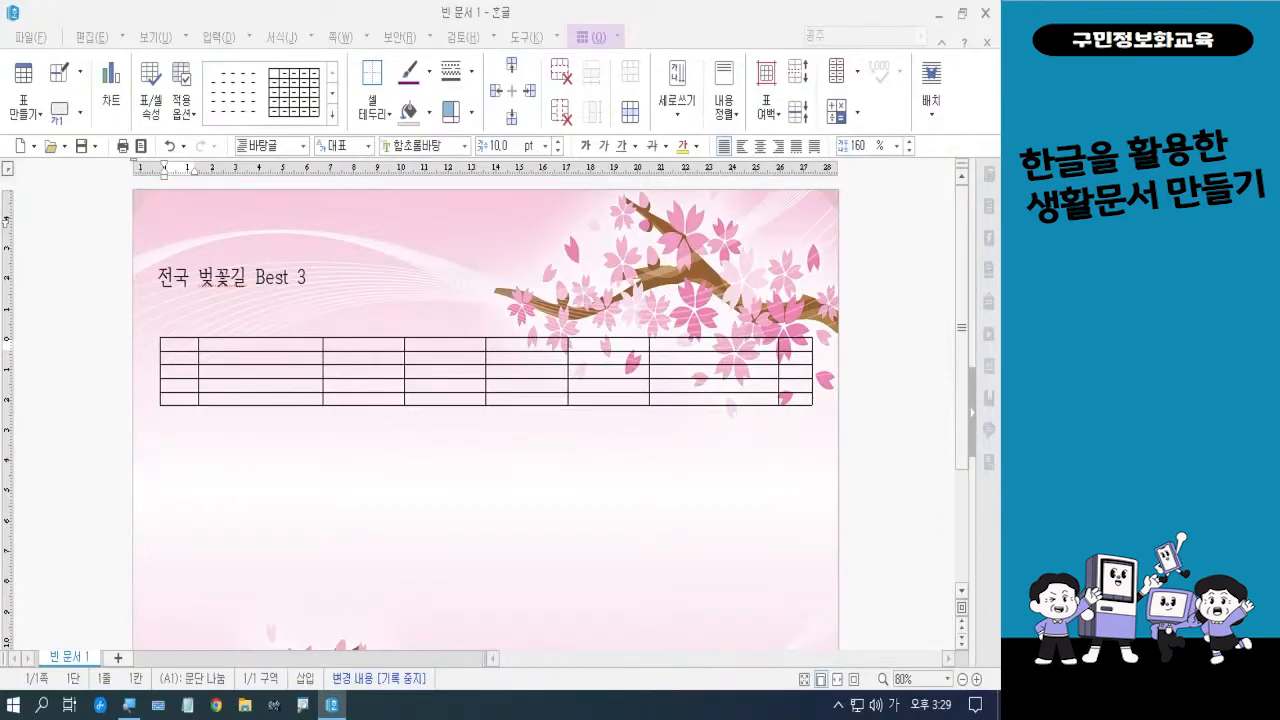
- Make the six middle columns equal in width across all five rows of the table
{"action": "left_click", "coordinate": [257, 345]}
{"action": "left_click_drag", "start_coordinate": [257, 345], "coordinate": [679, 397]}
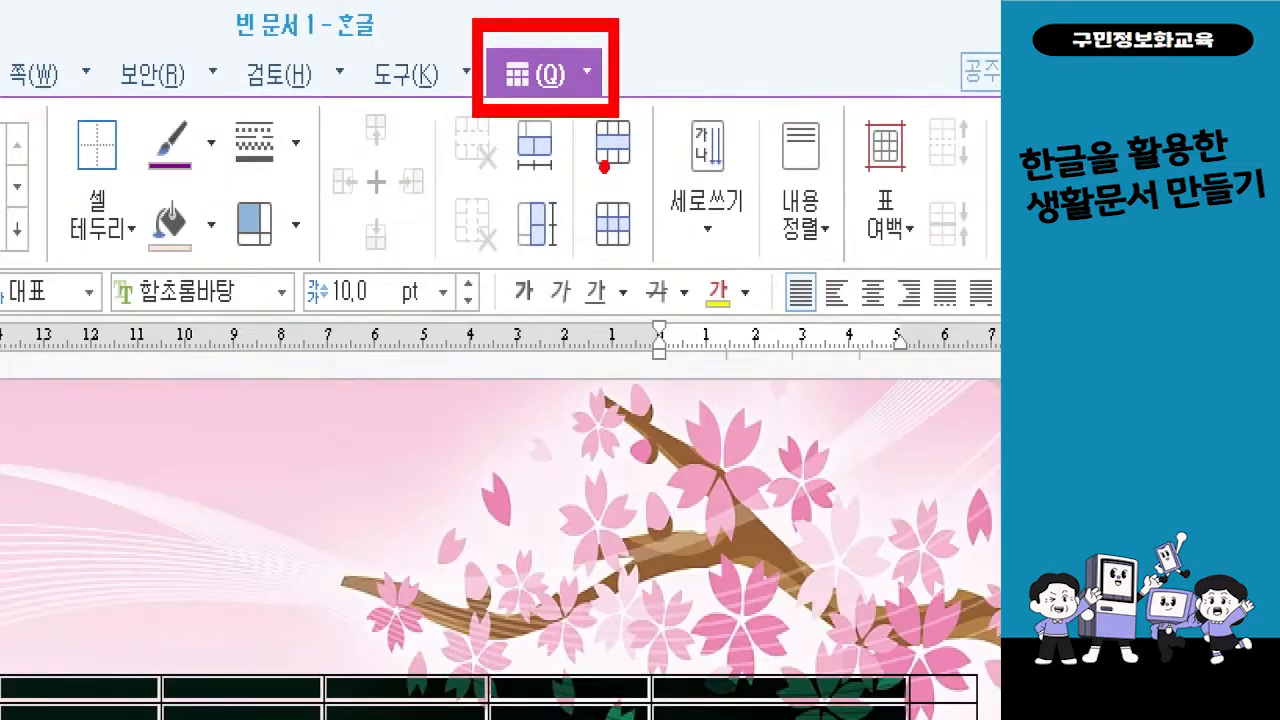
{"action": "mouse_move", "coordinate": [584, 169]}
{"action": "left_mouse_down"}
{"action": "mouse_move", "coordinate": [528, 188]}
{"action": "mouse_move", "coordinate": [493, 143]}
{"action": "mouse_move", "coordinate": [515, 101]}
{"action": "mouse_move", "coordinate": [568, 132]}
{"action": "mouse_move", "coordinate": [576, 168]}
{"action": "left_mouse_up"}
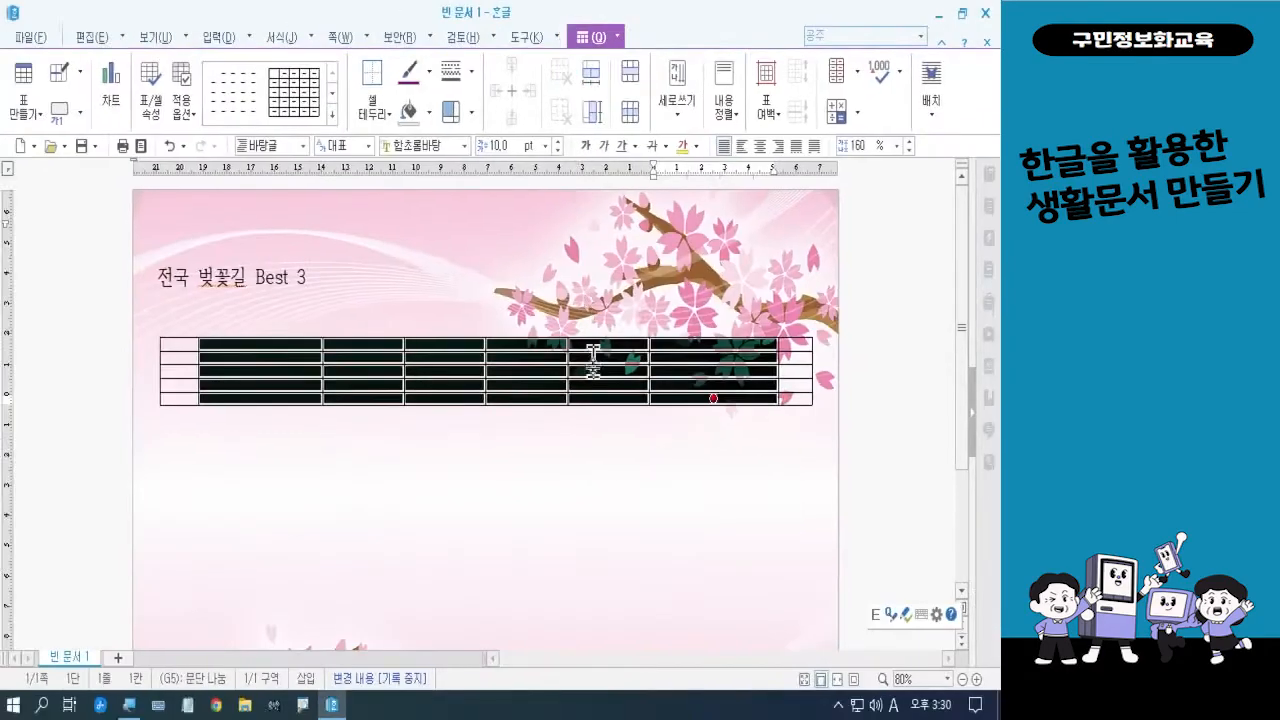
{"action": "right_click", "coordinate": [595, 347]}
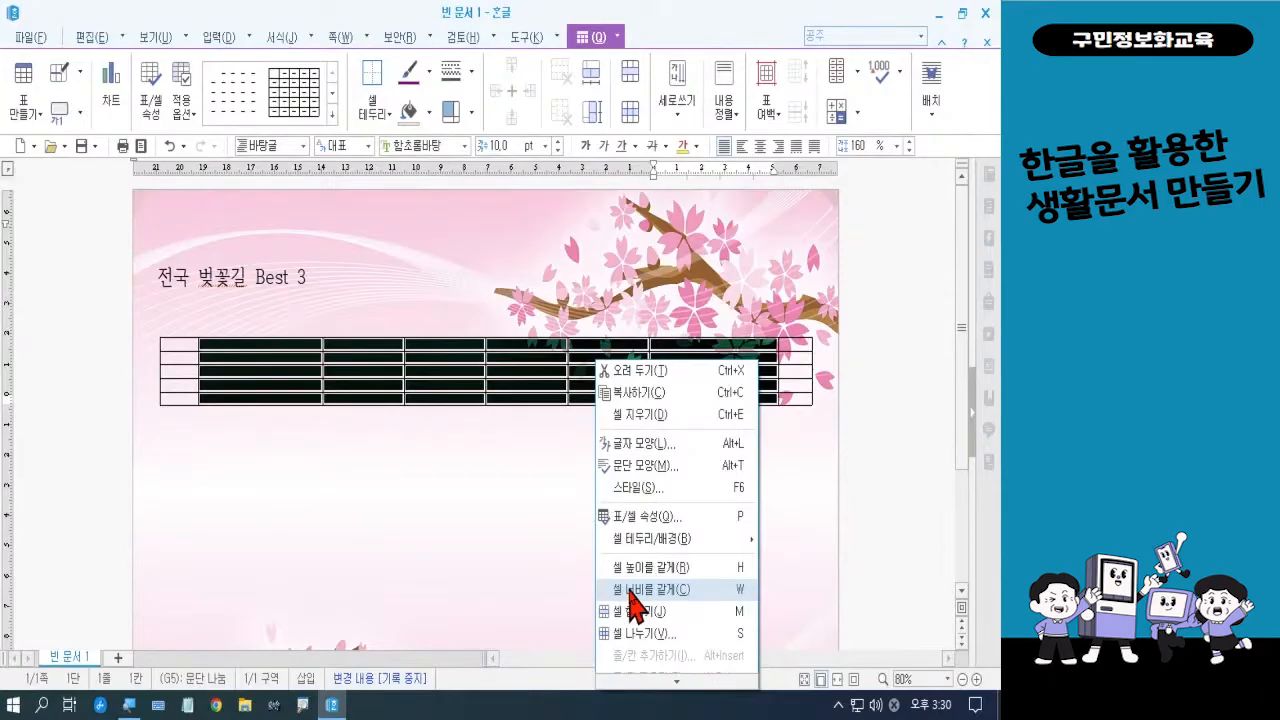
{"action": "left_click", "coordinate": [633, 590]}
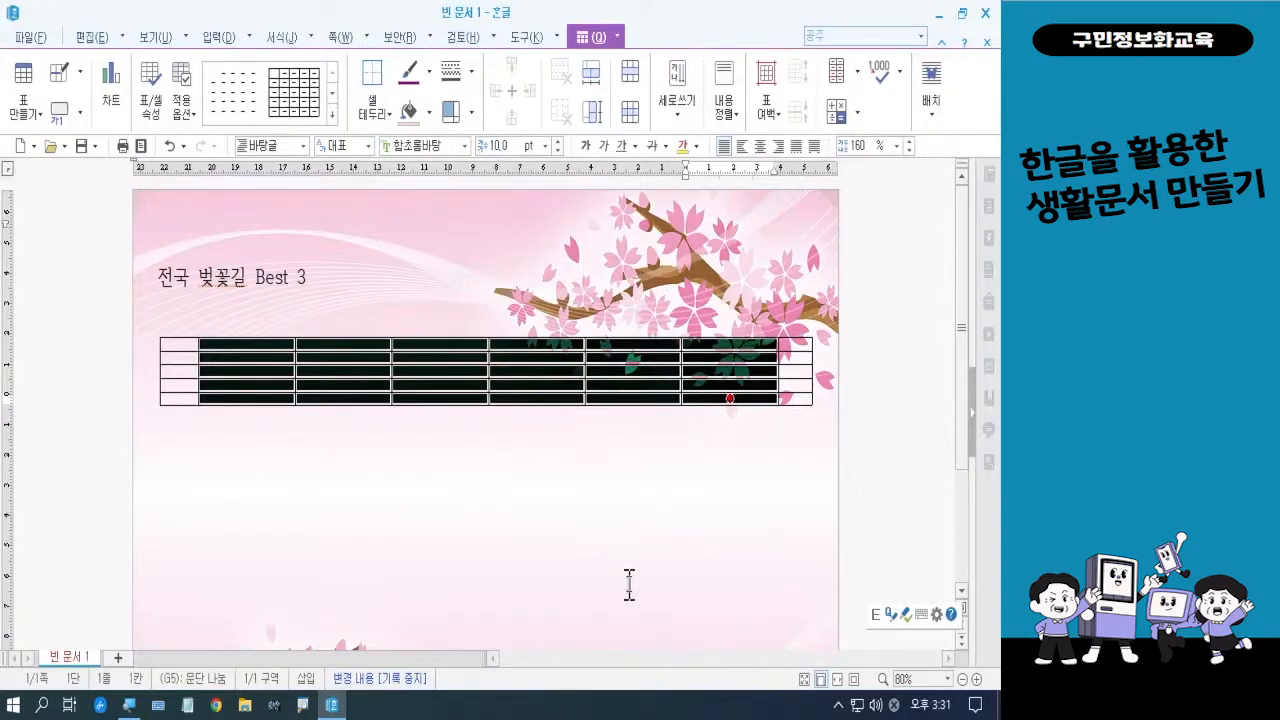
{"action": "left_click", "coordinate": [629, 585]}
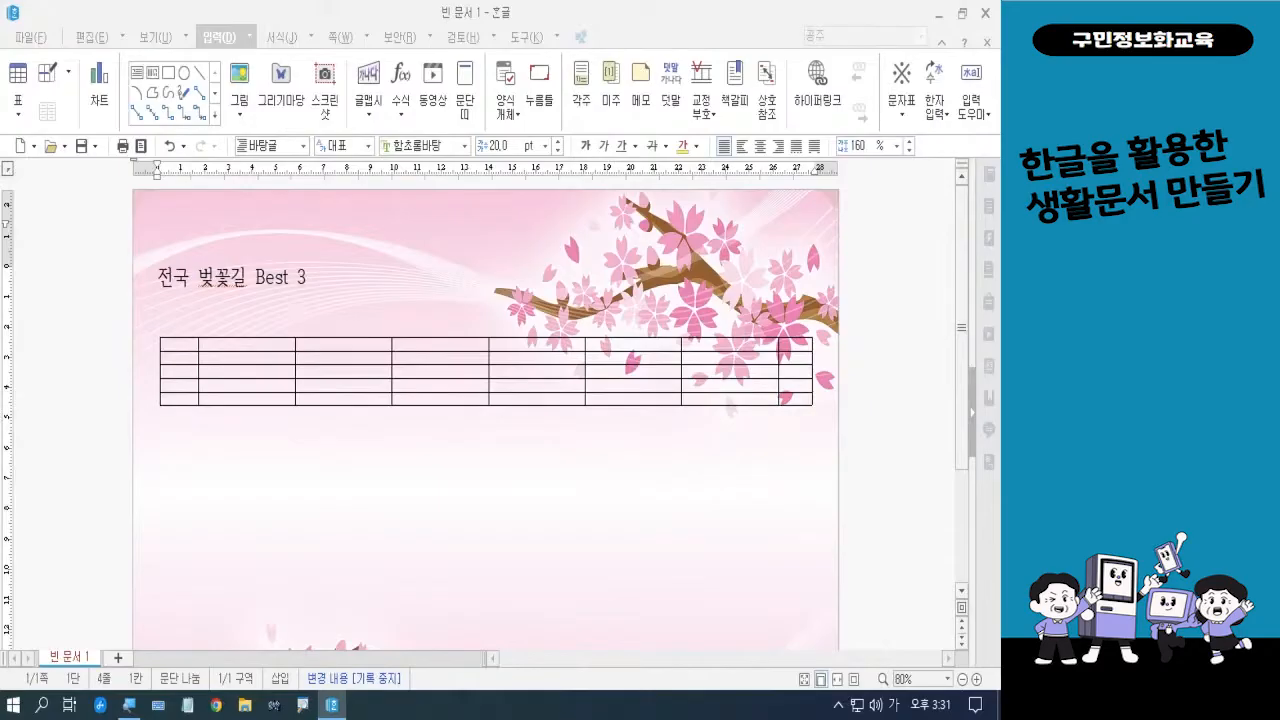
{"action": "left_click", "coordinate": [183, 345]}
{"action": "left_click_drag", "start_coordinate": [183, 345], "coordinate": [794, 344]}
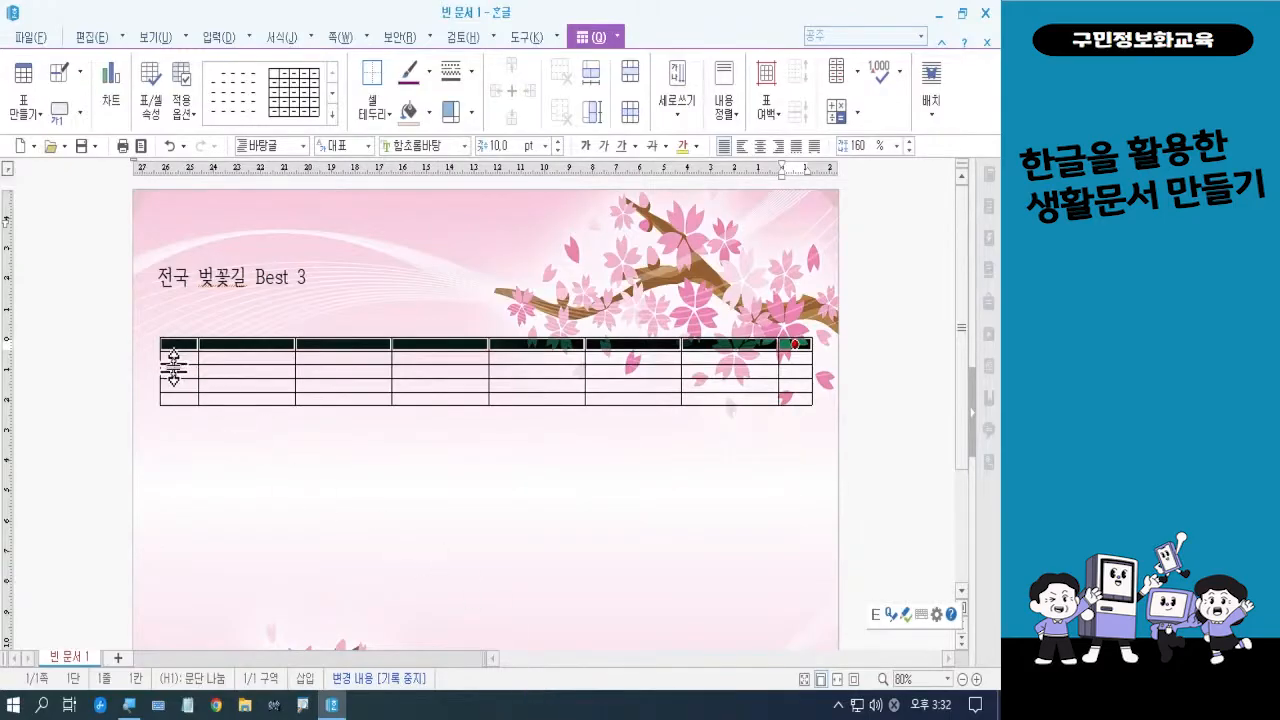
{"action": "left_click_drag", "start_coordinate": [177, 369], "coordinate": [788, 371]}
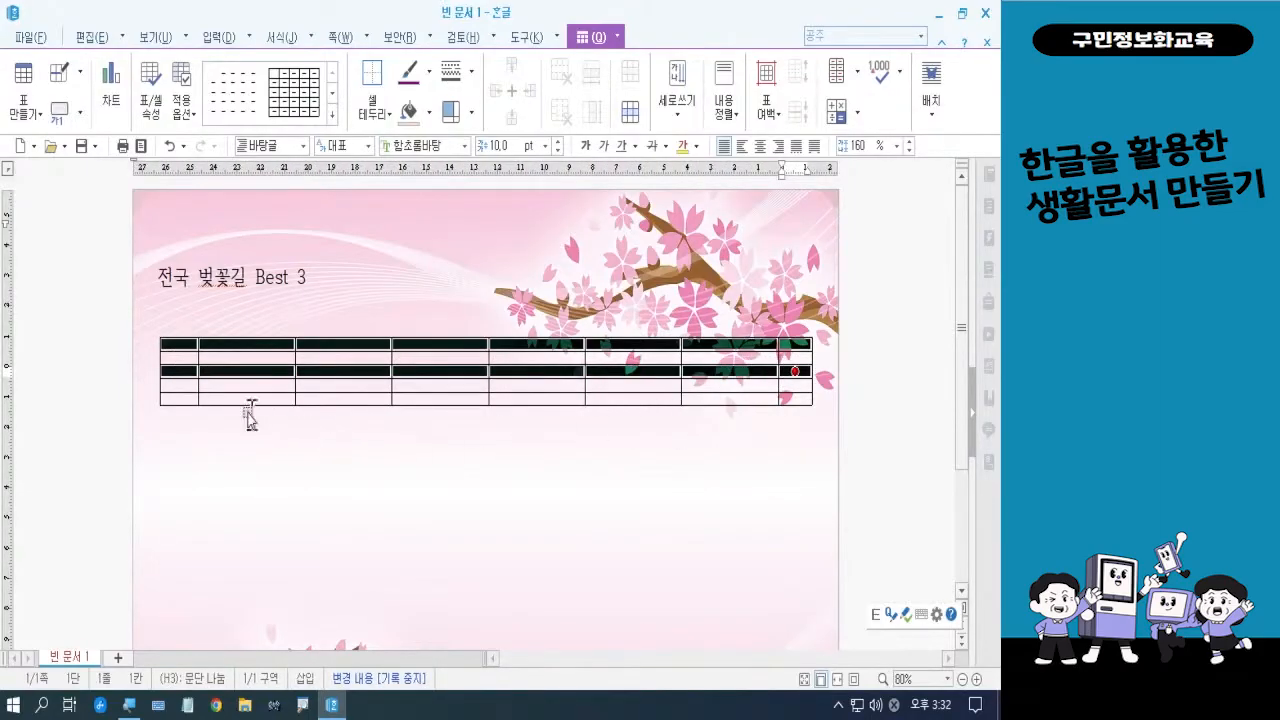
{"action": "left_click_drag", "start_coordinate": [186, 400], "coordinate": [794, 414]}
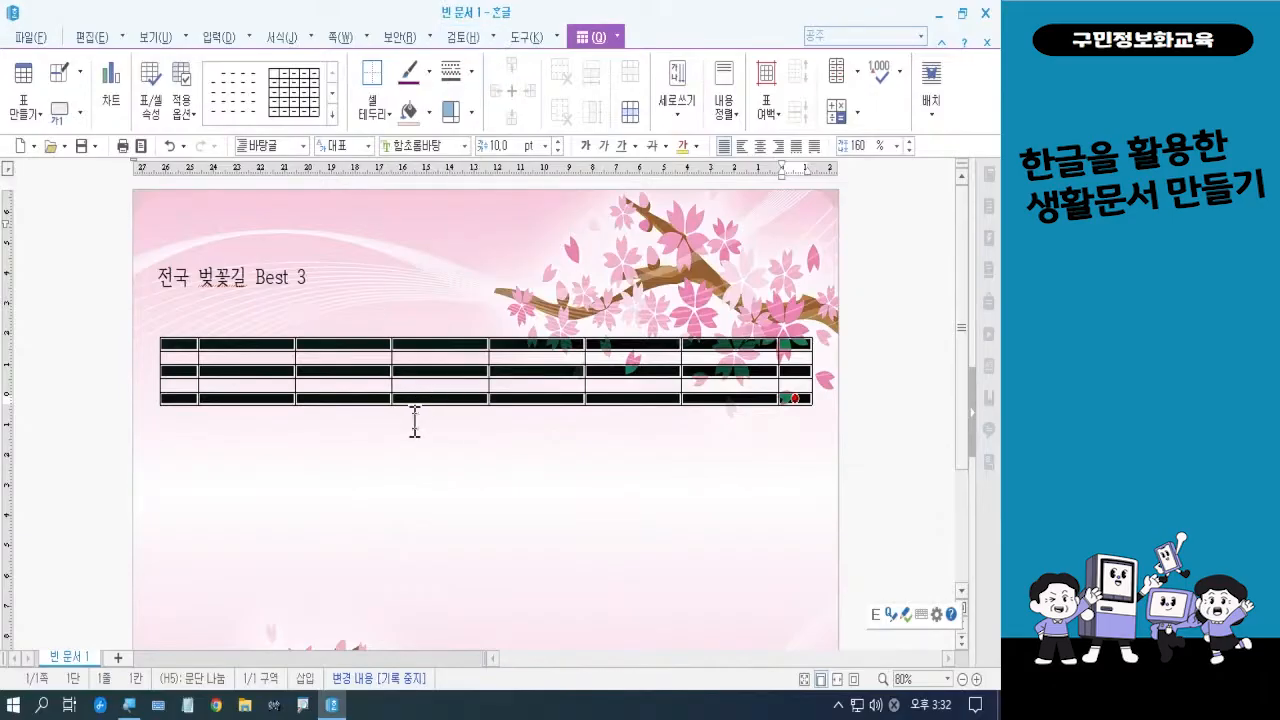
{"action": "left_click", "coordinate": [261, 346]}
{"action": "left_click_drag", "start_coordinate": [197, 345], "coordinate": [790, 342]}
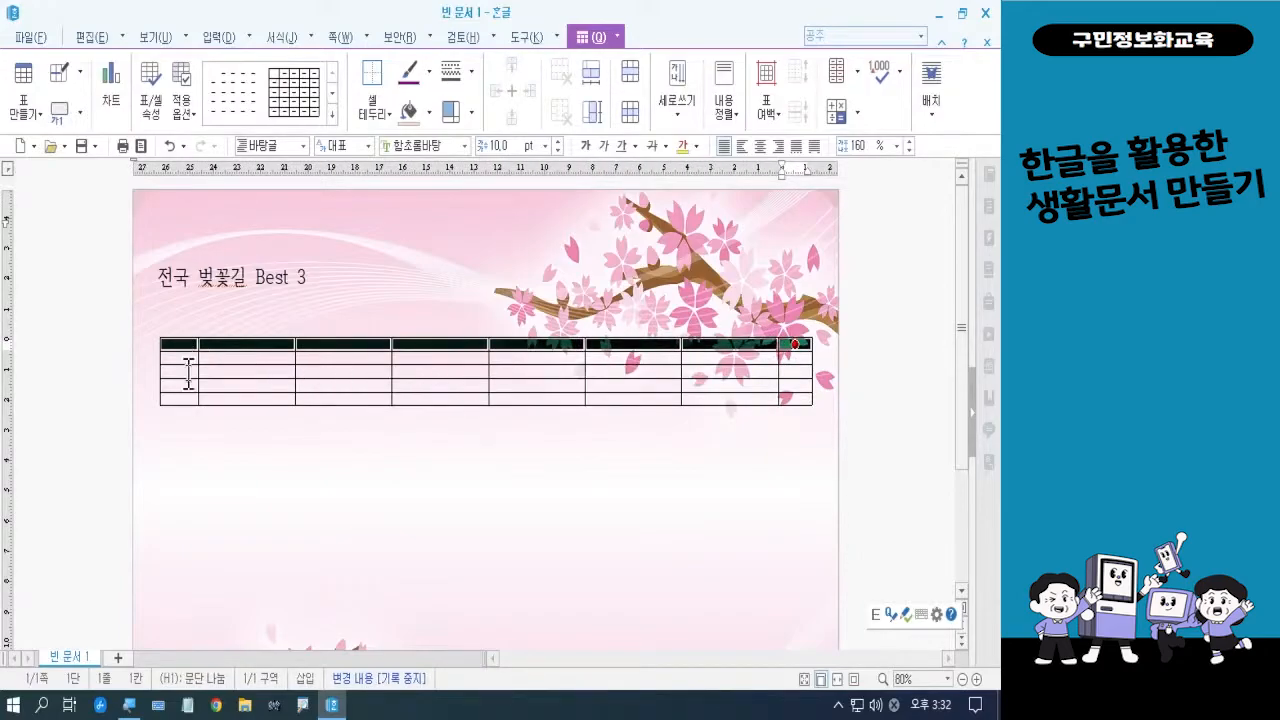
{"action": "left_click", "coordinate": [324, 475]}
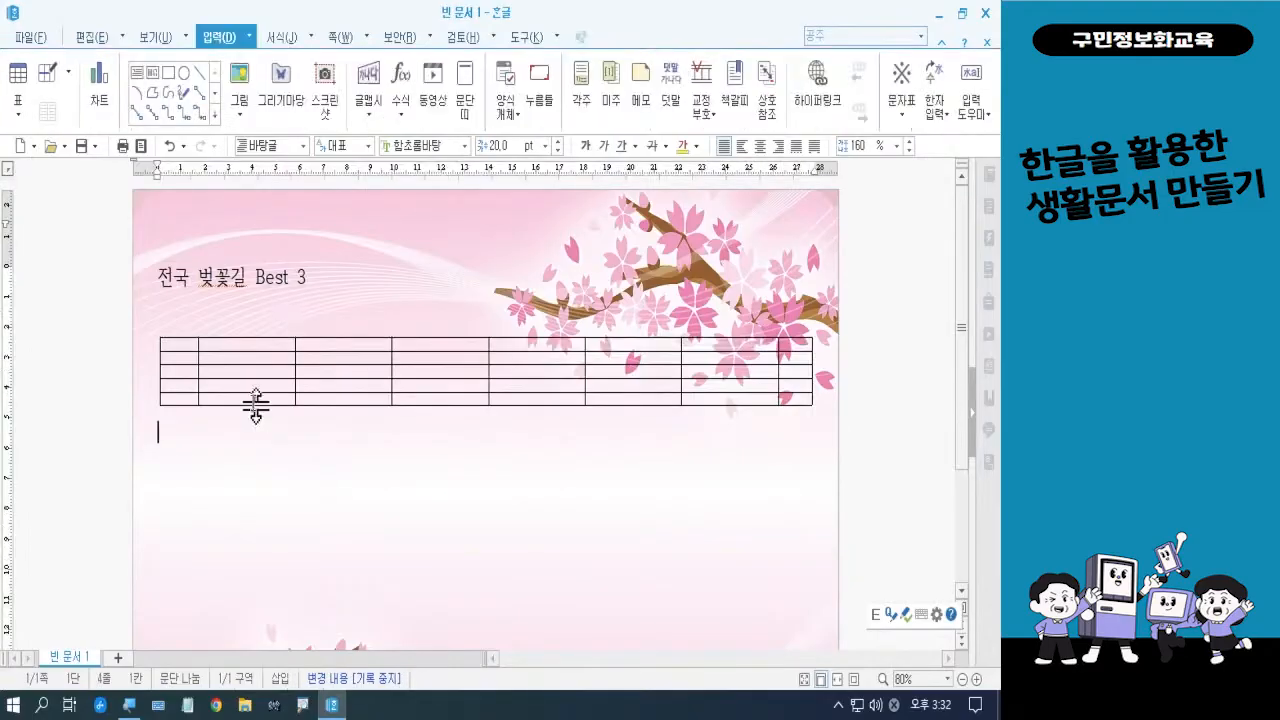
- Merge all cells of the table's first row, third row and fifth row into one cell per row
{"action": "left_click_drag", "start_coordinate": [186, 344], "coordinate": [790, 343]}
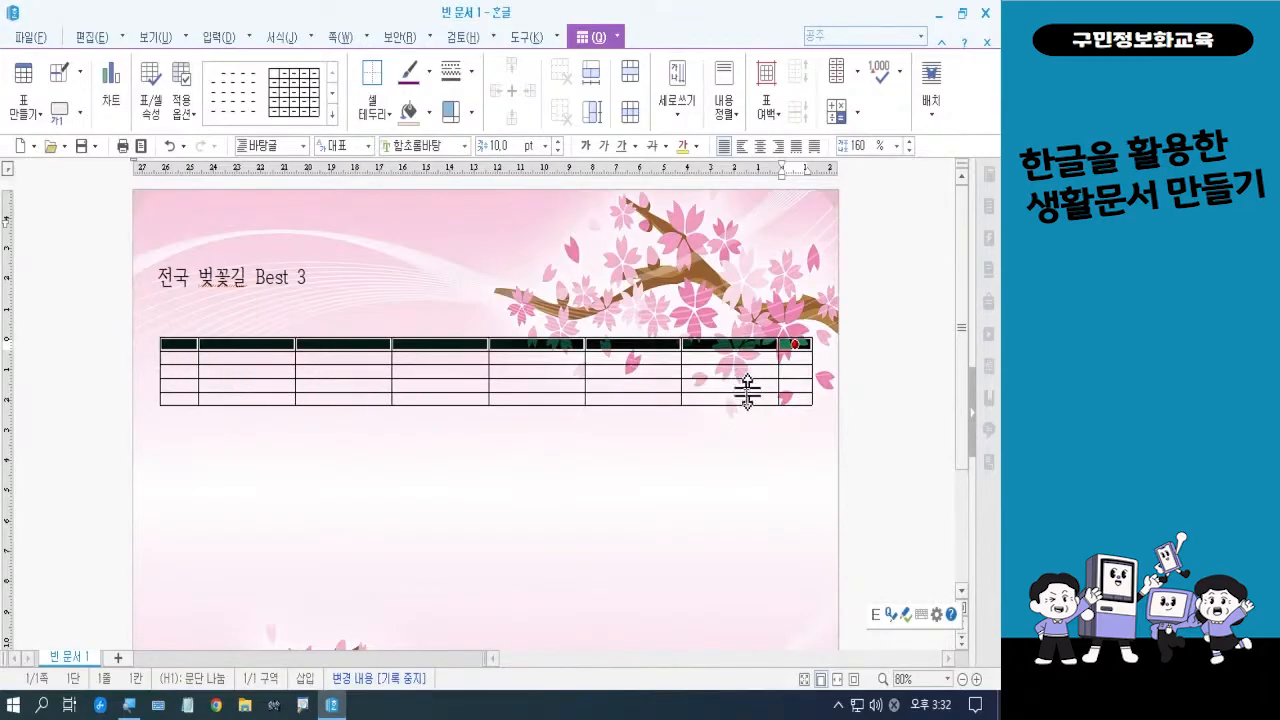
{"action": "key", "text": "m"}
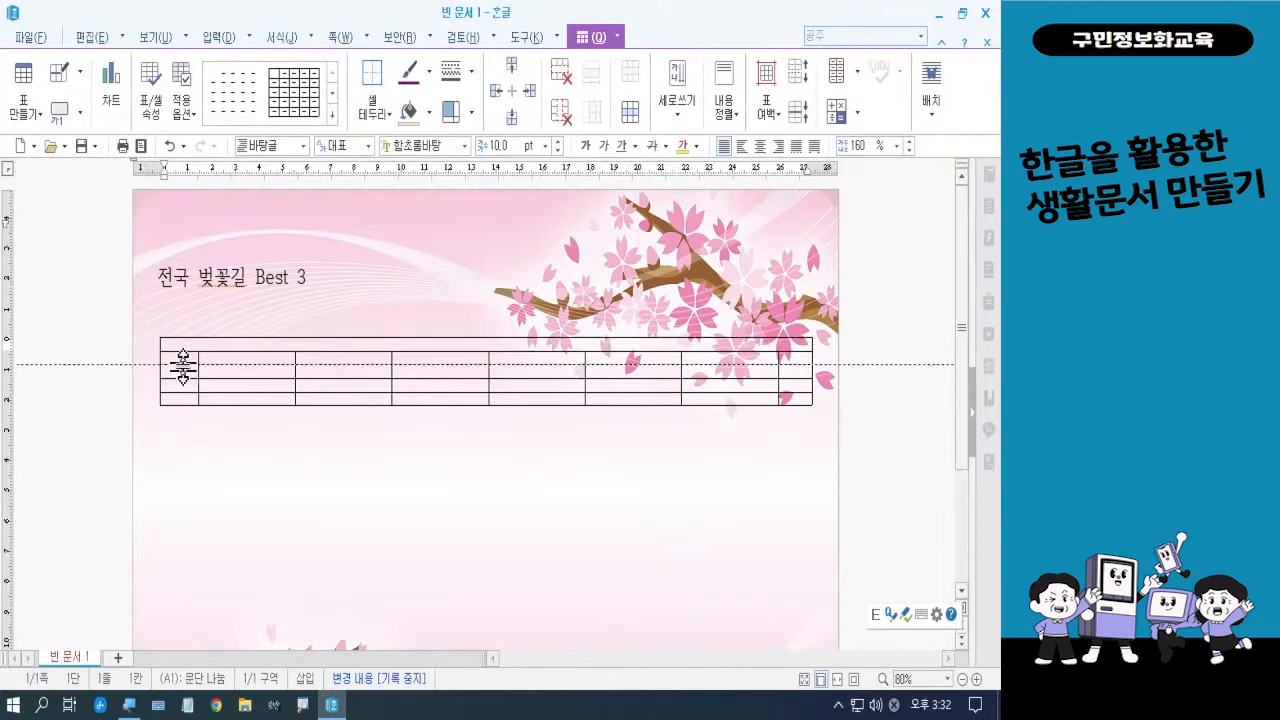
{"action": "left_click_drag", "start_coordinate": [182, 367], "coordinate": [793, 370]}
{"action": "key", "text": "m"}
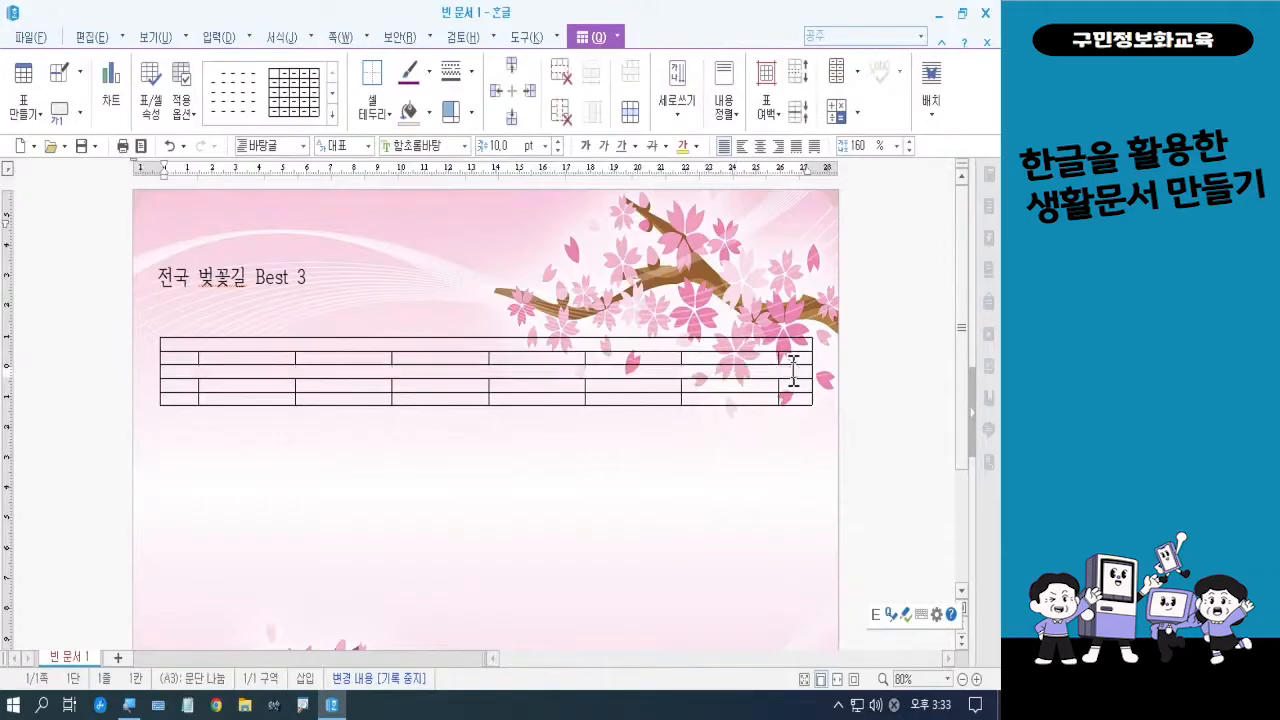
{"action": "left_click_drag", "start_coordinate": [186, 398], "coordinate": [786, 398]}
{"action": "key", "text": "m"}
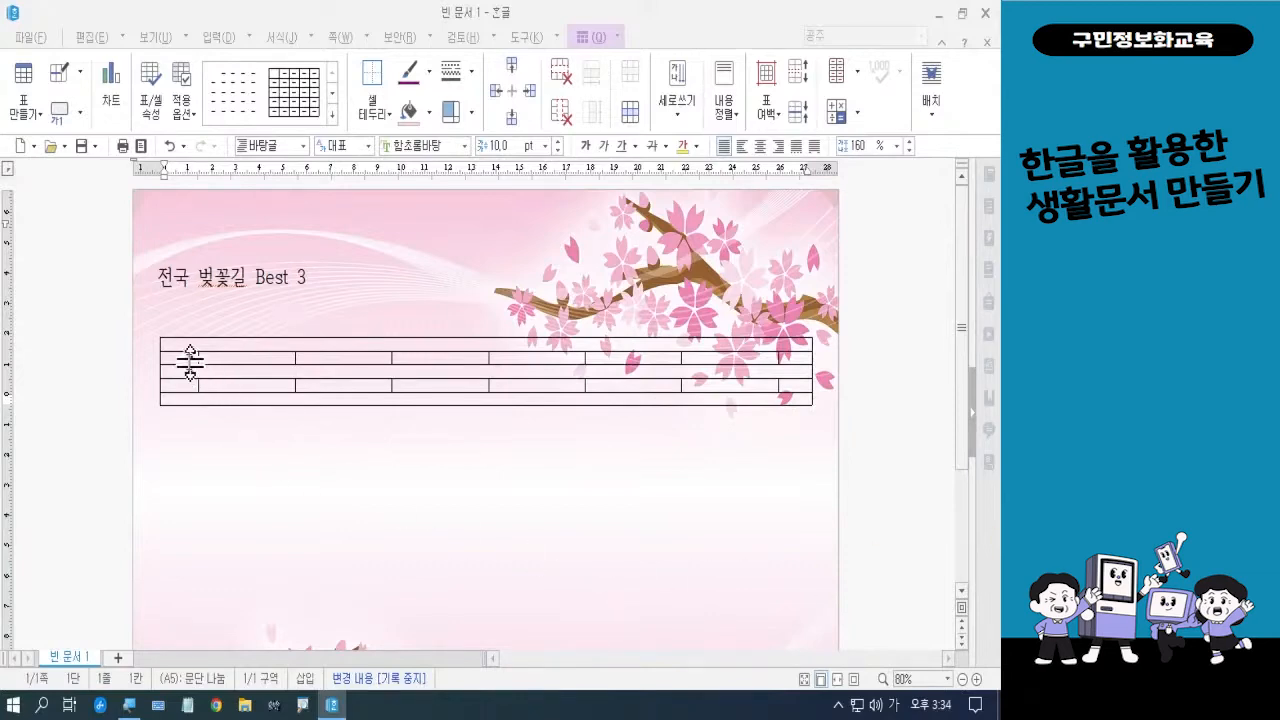
- Set the font size of all cells in the table's second and fourth rows to 60 pt
{"action": "left_click_drag", "start_coordinate": [187, 358], "coordinate": [795, 360]}
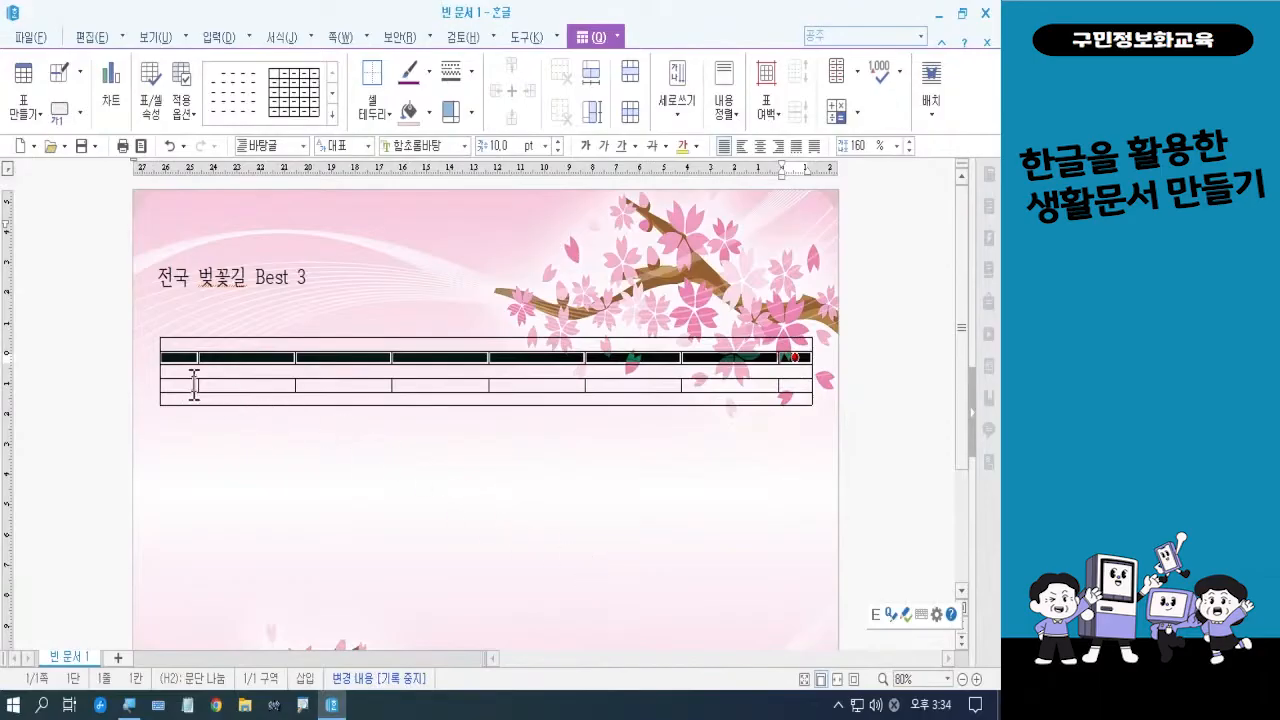
{"action": "left_click_drag", "start_coordinate": [190, 384], "coordinate": [803, 386]}
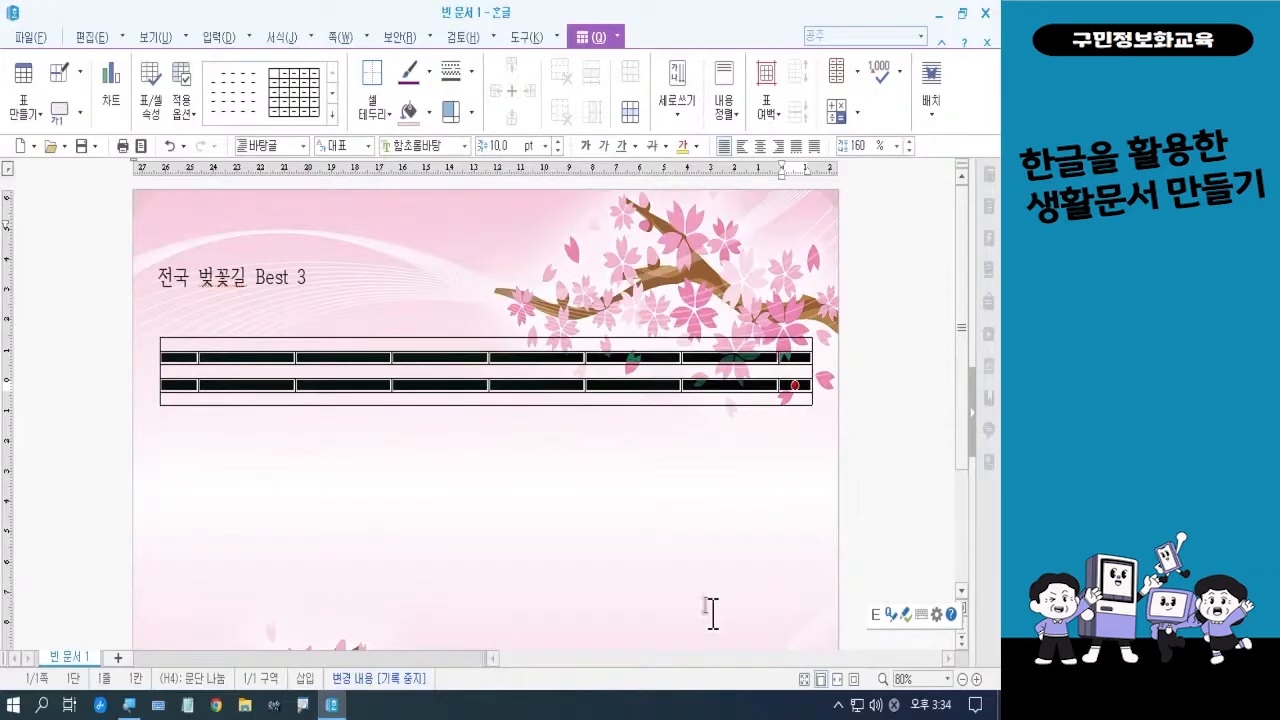
{"action": "left_click", "coordinate": [507, 147]}
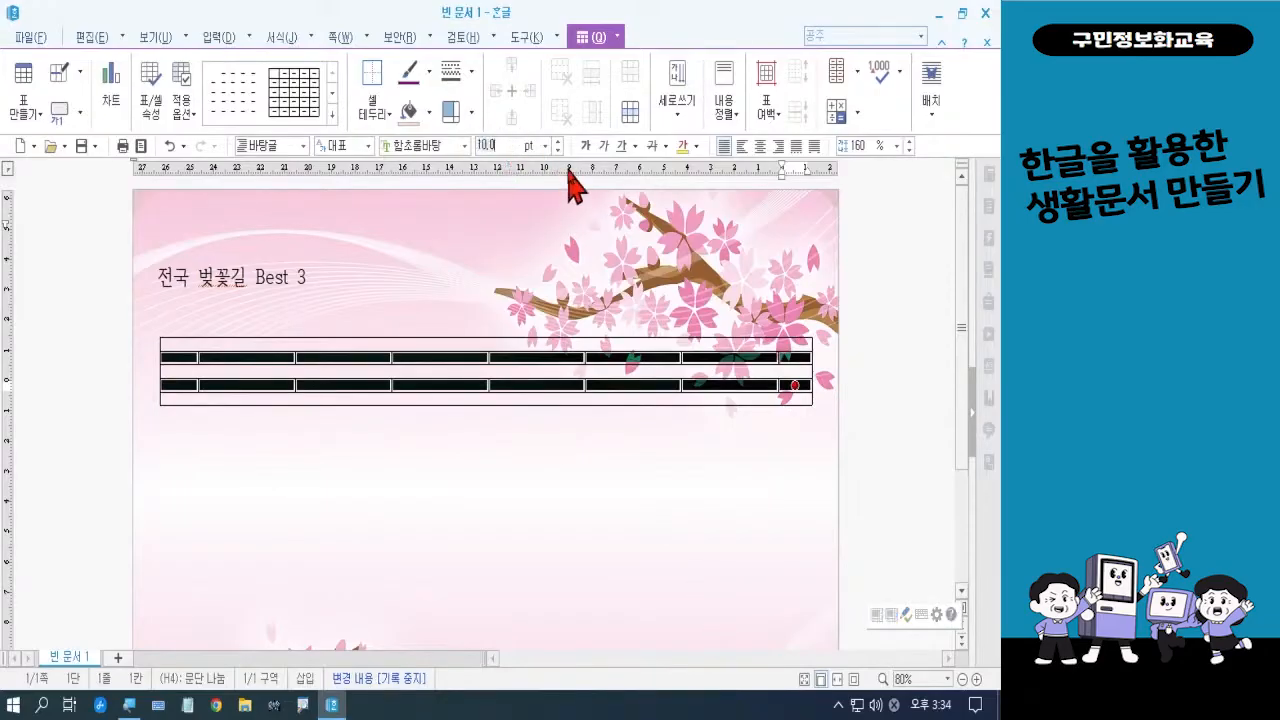
{"action": "type", "text": "60"}
{"action": "key", "text": "Return"}
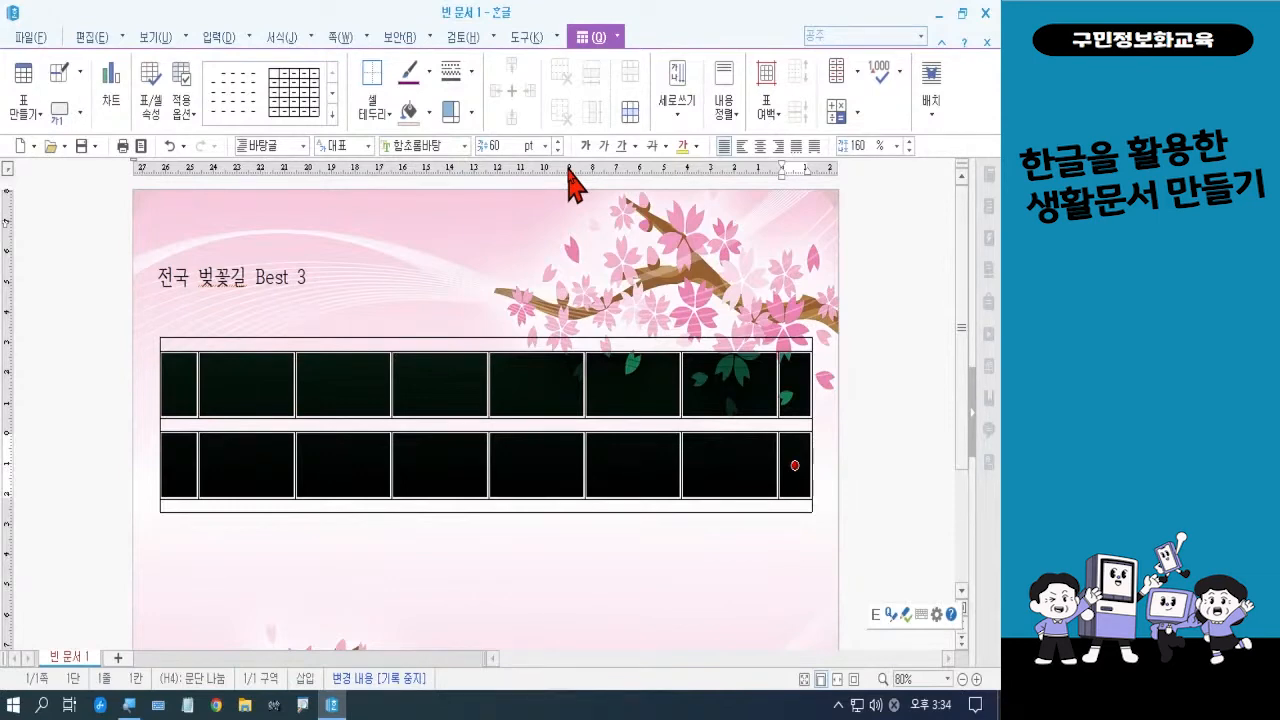
{"action": "left_click", "coordinate": [570, 582]}
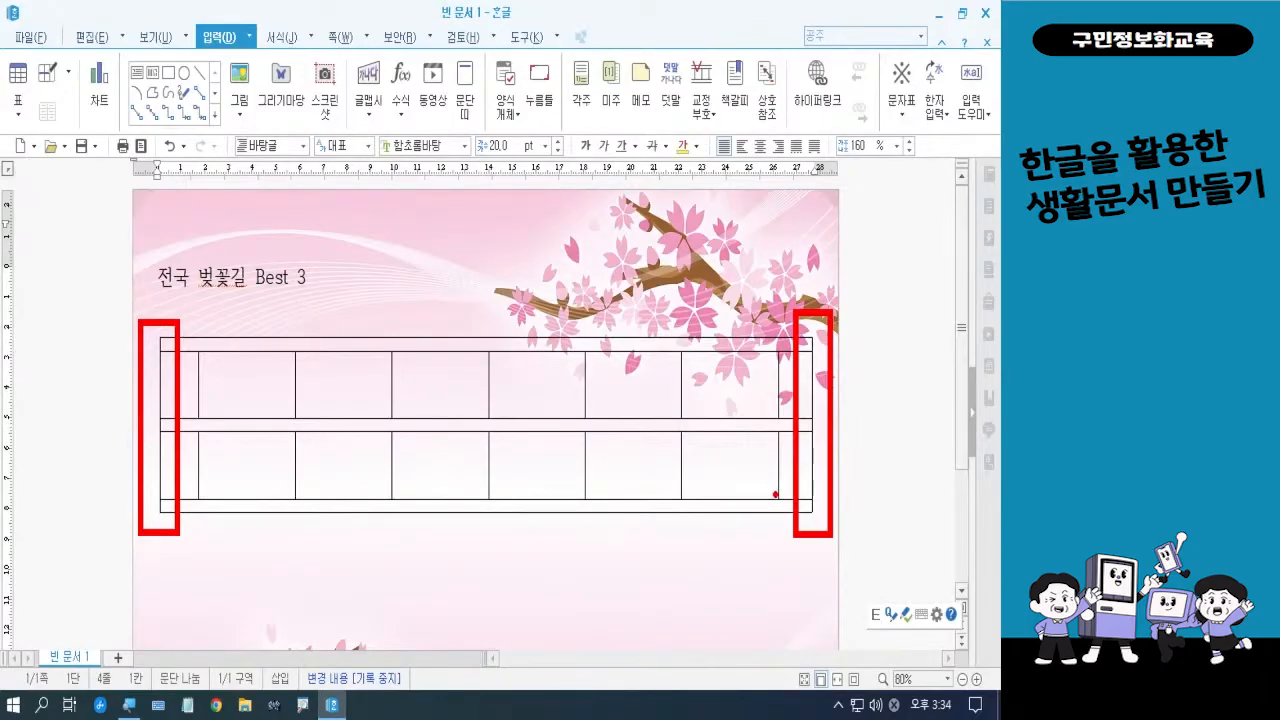
- Select all cells of the table and choose no line as the border type in the cell border settings
{"action": "left_click", "coordinate": [391, 580]}
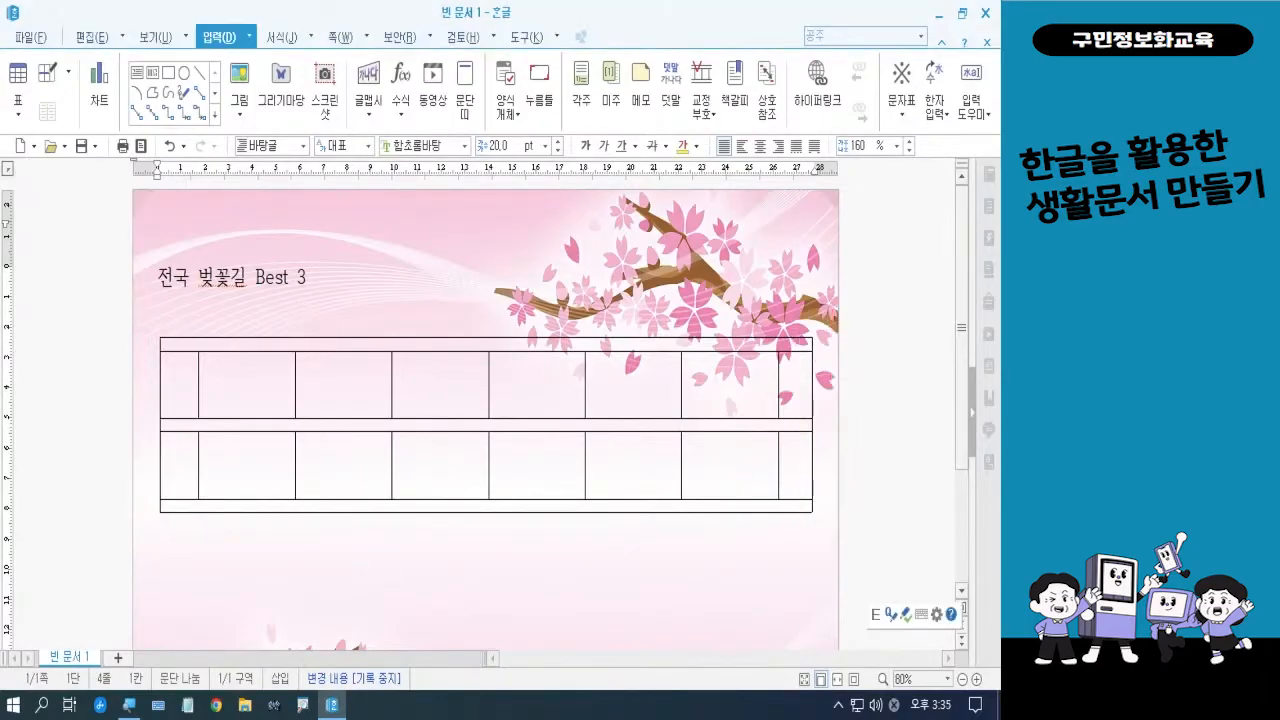
{"action": "key", "text": "ctrl+2"}
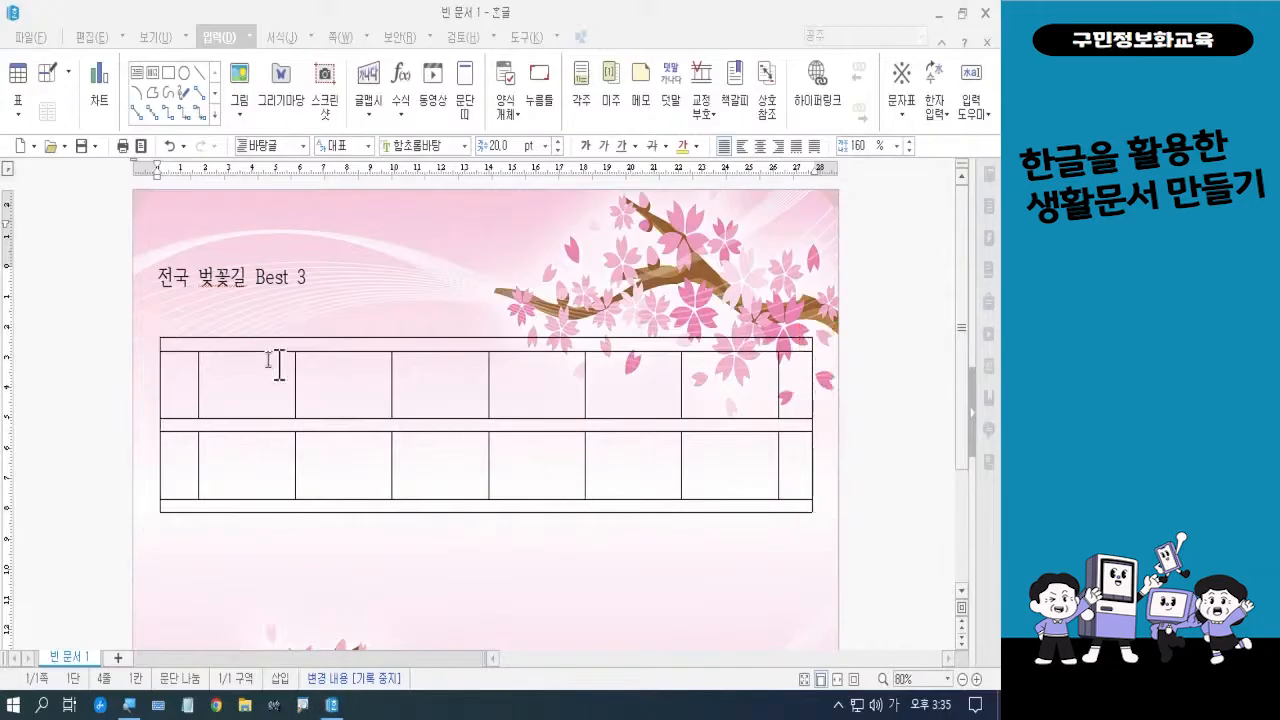
{"action": "left_click", "coordinate": [183, 343]}
{"action": "key", "text": "F5"}
{"action": "key", "text": "F5"}
{"action": "key", "text": "F5"}
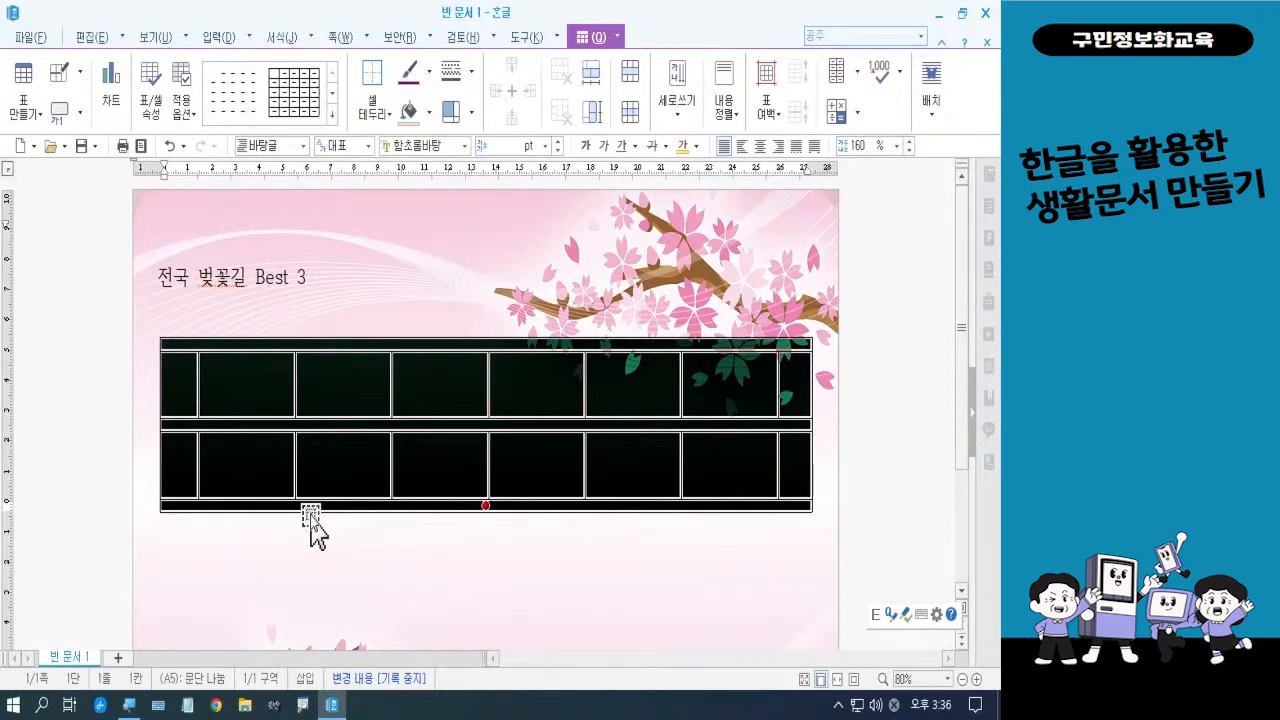
{"action": "key", "text": "l"}
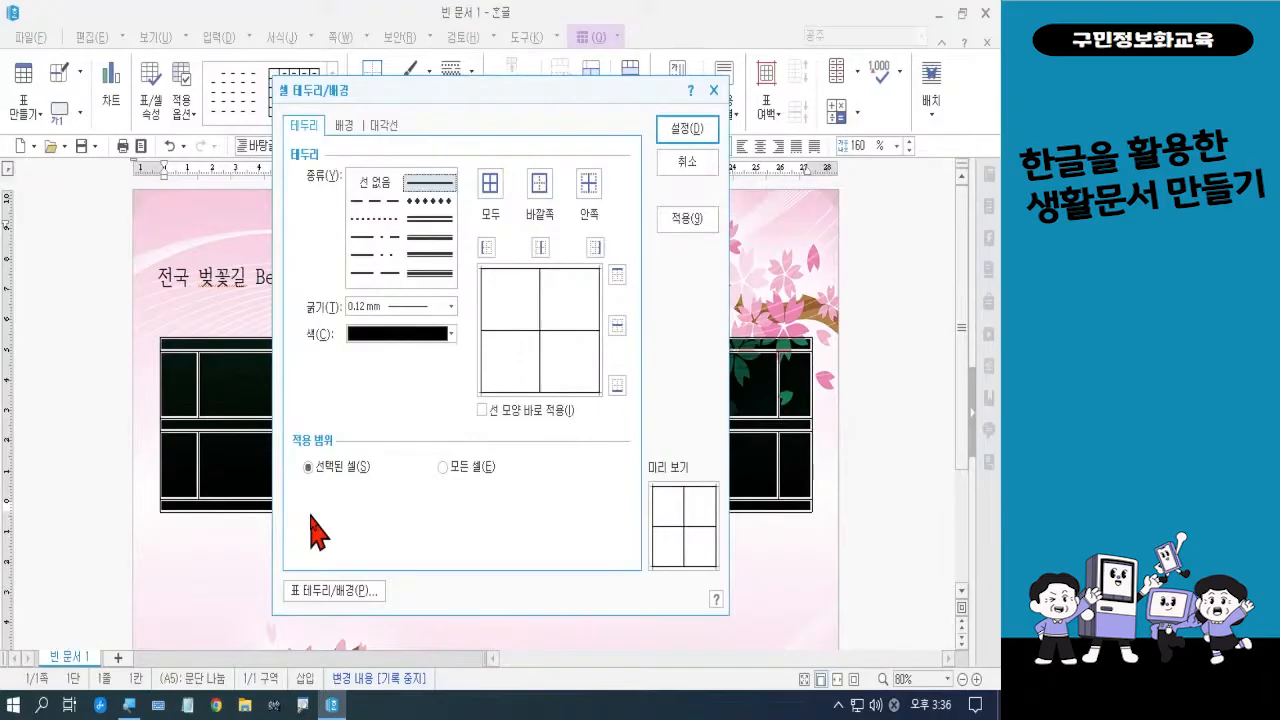
{"action": "left_click", "coordinate": [389, 185]}
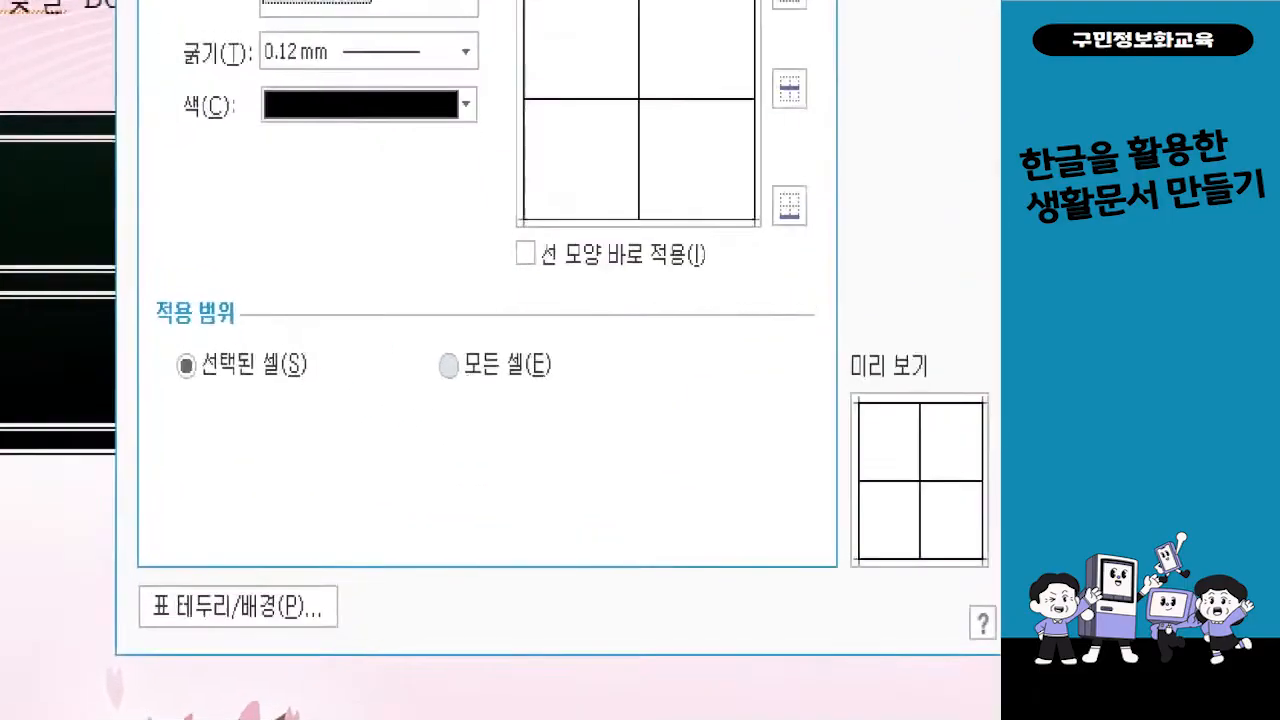
{"action": "left_click", "coordinate": [501, 360]}
{"action": "left_click_drag", "start_coordinate": [535, 152], "coordinate": [475, 218]}
{"action": "left_click_drag", "start_coordinate": [600, 158], "coordinate": [490, 278]}
{"action": "left_click_drag", "start_coordinate": [670, 164], "coordinate": [527, 377]}
{"action": "left_click_drag", "start_coordinate": [690, 238], "coordinate": [583, 377]}
{"action": "left_click_drag", "start_coordinate": [688, 312], "coordinate": [626, 390]}
{"action": "left_click", "coordinate": [612, 390]}
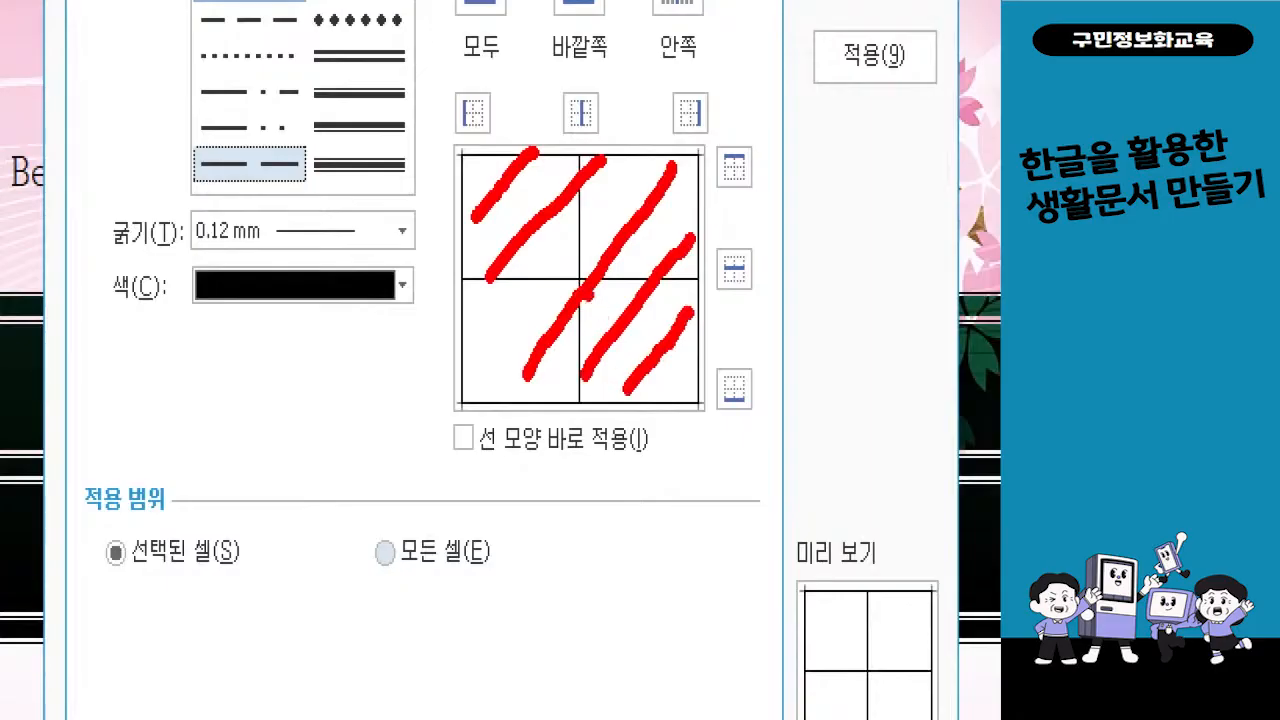
{"action": "mouse_move", "coordinate": [520, 145]}
{"action": "left_mouse_down"}
{"action": "mouse_move", "coordinate": [435, 90]}
{"action": "mouse_move", "coordinate": [508, 78]}
{"action": "mouse_move", "coordinate": [507, 132]}
{"action": "left_mouse_up"}
{"action": "mouse_move", "coordinate": [742, 132]}
{"action": "left_mouse_down"}
{"action": "mouse_move", "coordinate": [718, 152]}
{"action": "mouse_move", "coordinate": [662, 100]}
{"action": "mouse_move", "coordinate": [730, 94]}
{"action": "mouse_move", "coordinate": [730, 148]}
{"action": "left_mouse_up"}
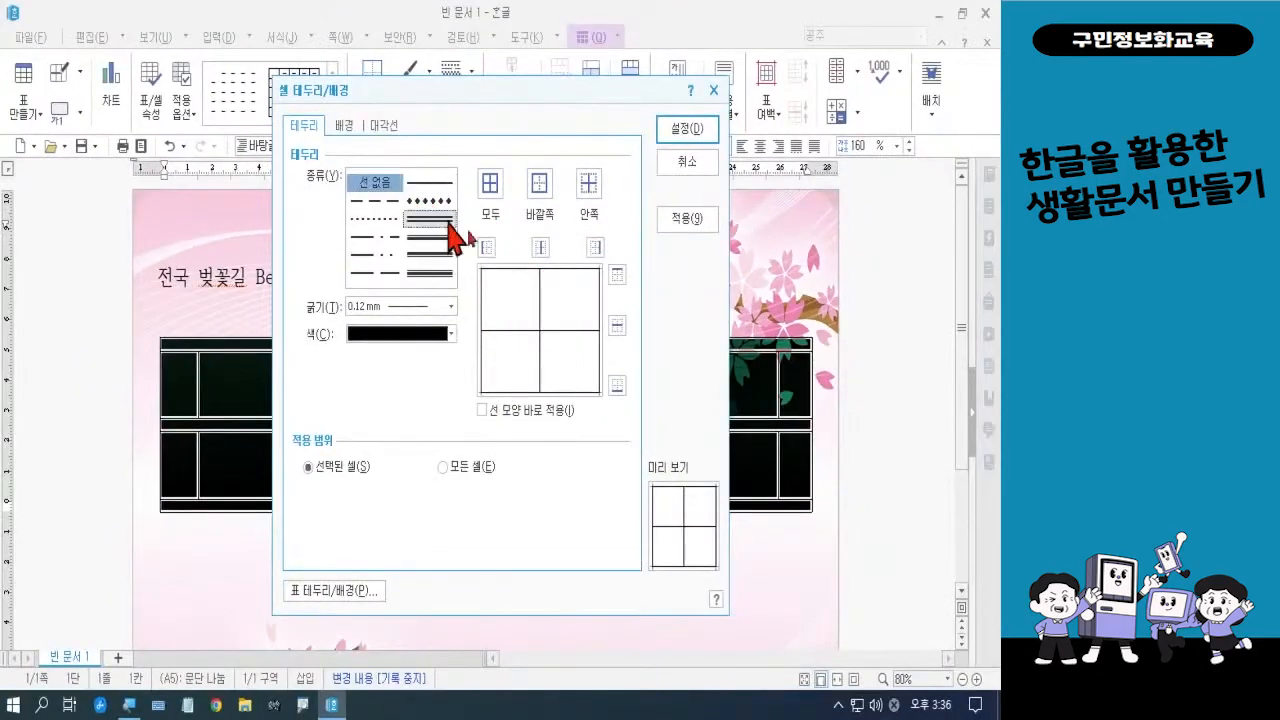
- Apply the no-line style to the left and right outer borders of the whole table
{"action": "left_click", "coordinate": [488, 247]}
{"action": "left_click", "coordinate": [595, 247]}
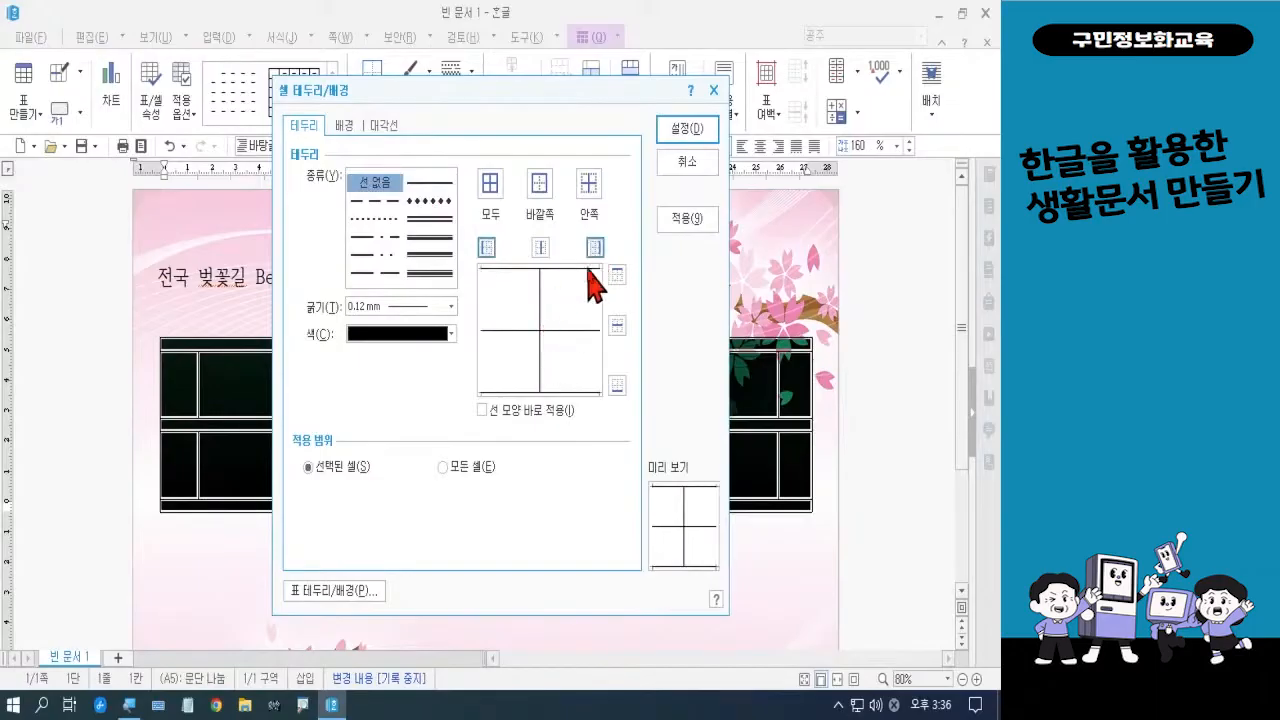
{"action": "left_click", "coordinate": [687, 130]}
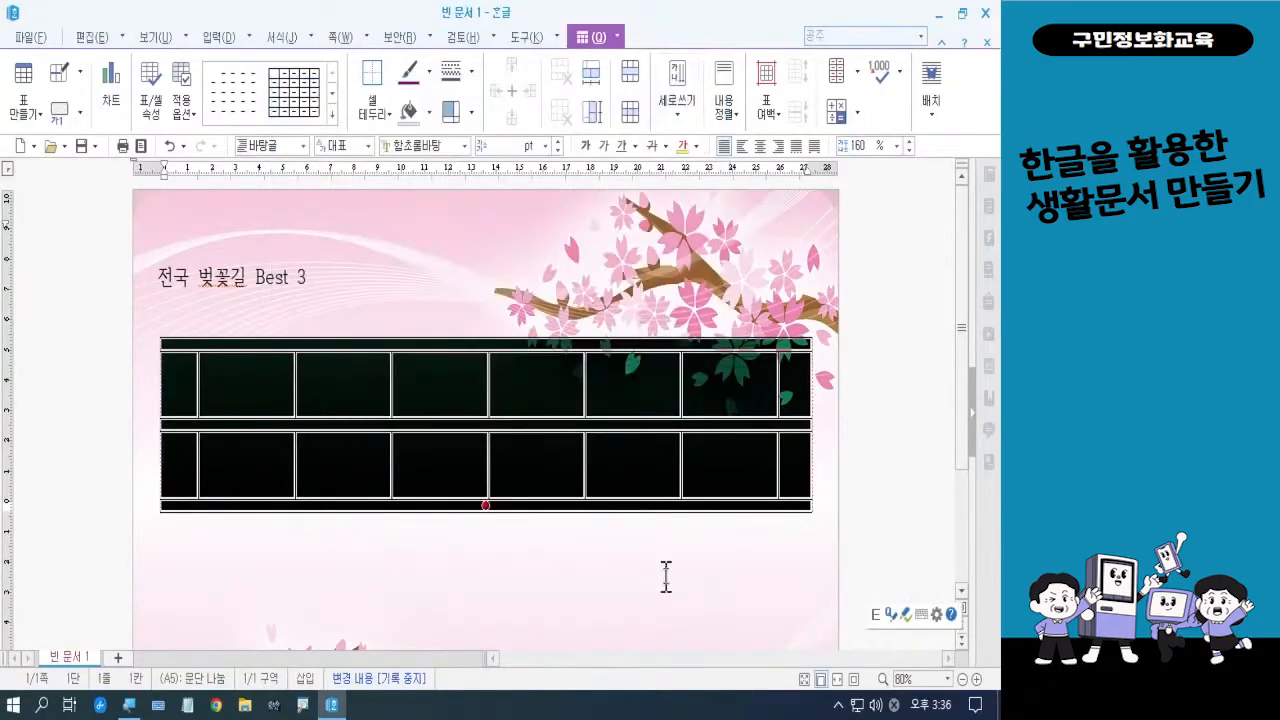
{"action": "left_click", "coordinate": [667, 595]}
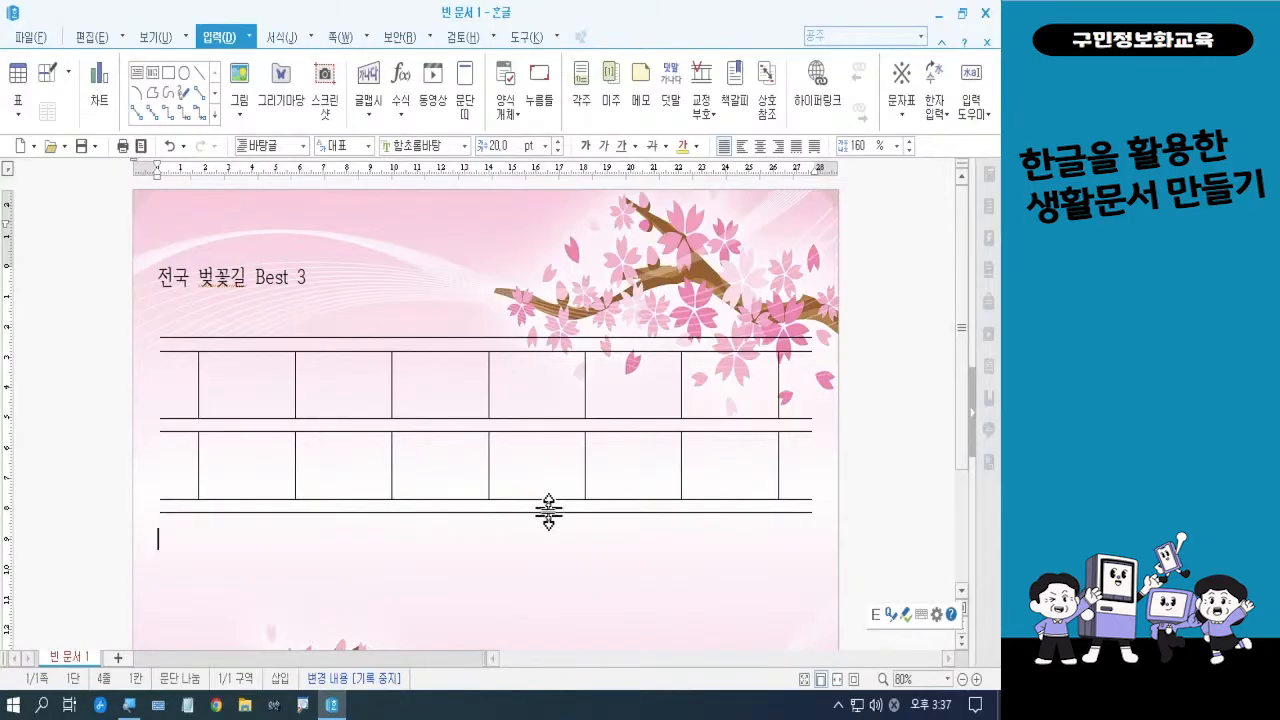
- Add two new lines below the table, starting from the empty line directly under it
{"action": "scroll", "coordinate": [546, 514], "scroll_direction": "down", "scroll_amount": 1}
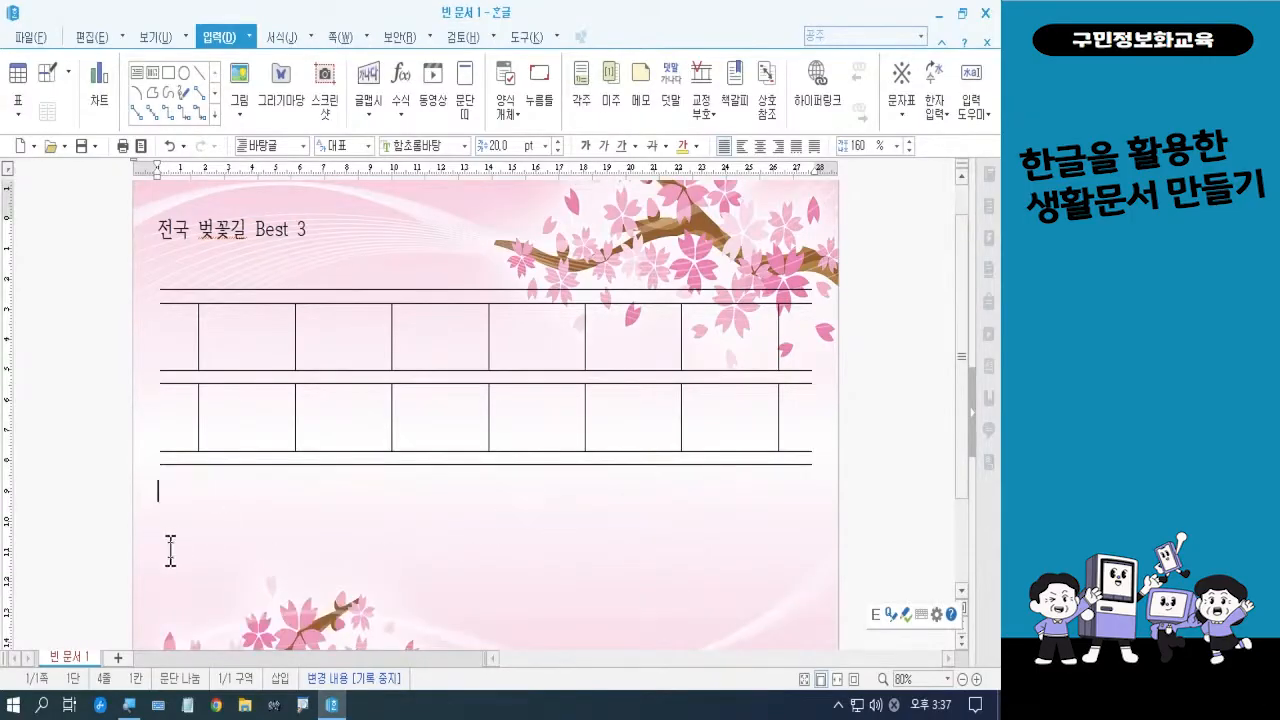
{"action": "left_click", "coordinate": [163, 497]}
{"action": "left_click", "coordinate": [163, 495]}
{"action": "key", "text": "Return"}
{"action": "key", "text": "Return"}
{"action": "left_click_drag", "start_coordinate": [965, 360], "coordinate": [966, 443]}
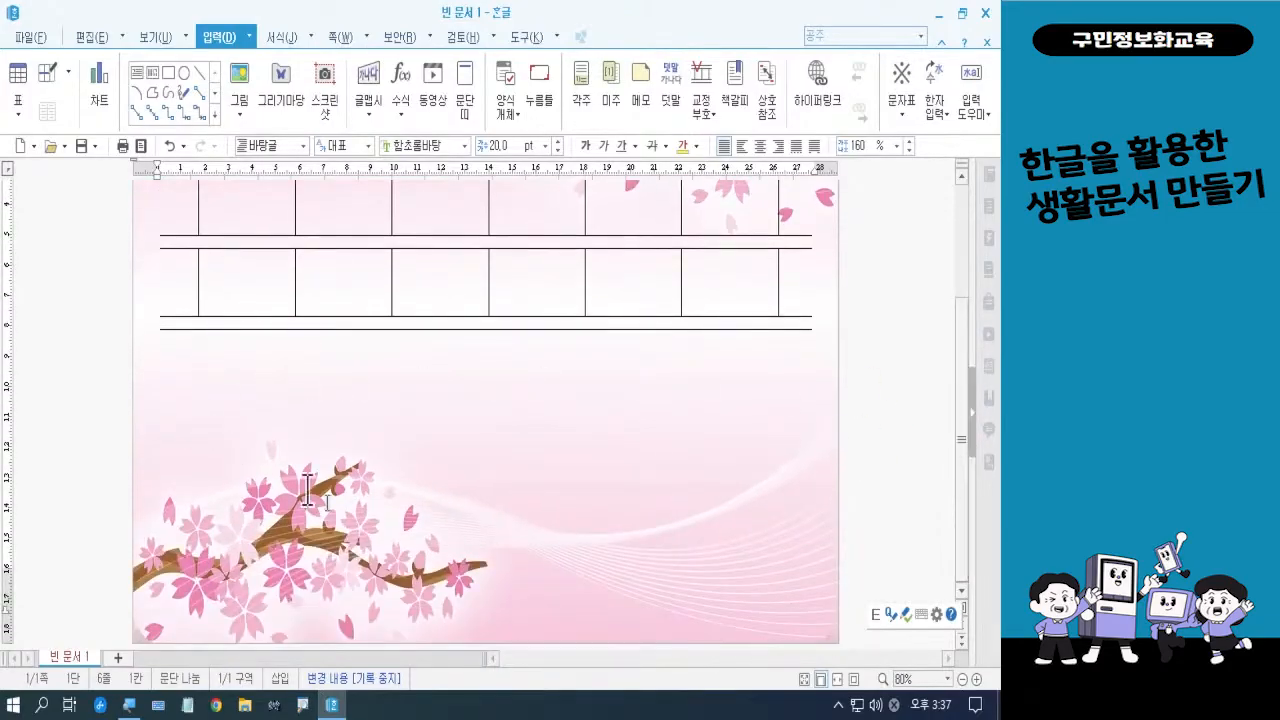
{"action": "type", "text": "tjdnf"}
{"action": "key", "text": "BackSpace"}
{"action": "key", "text": "BackSpace"}
{"action": "key", "text": "BackSpace"}
{"action": "key", "text": "BackSpace"}
{"action": "key", "text": "BackSpace"}
- Write the sentence "서울에서 제주까지, 베스트 벚꽃길 3곳을 소개합니다." in Korean on the last line below the table
{"action": "key", "text": "Hangul"}
{"action": "type", "text": "서울에"}
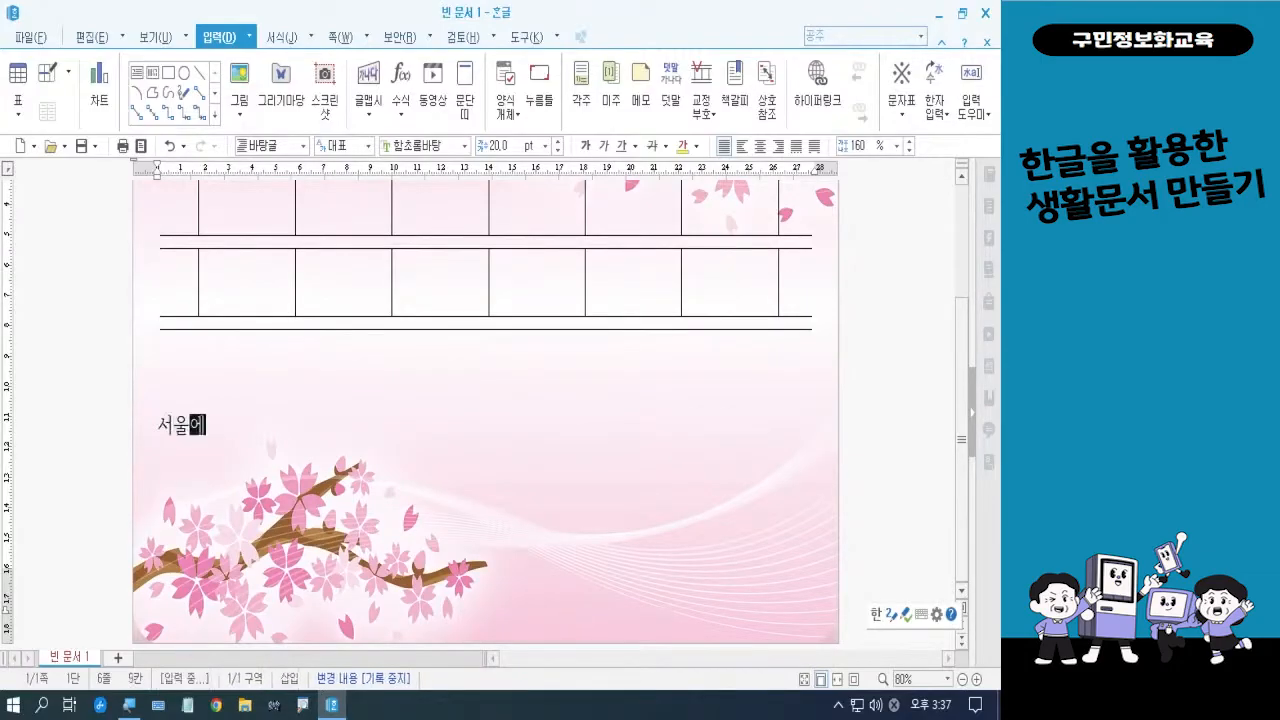
{"action": "type", "text": "서 제주"}
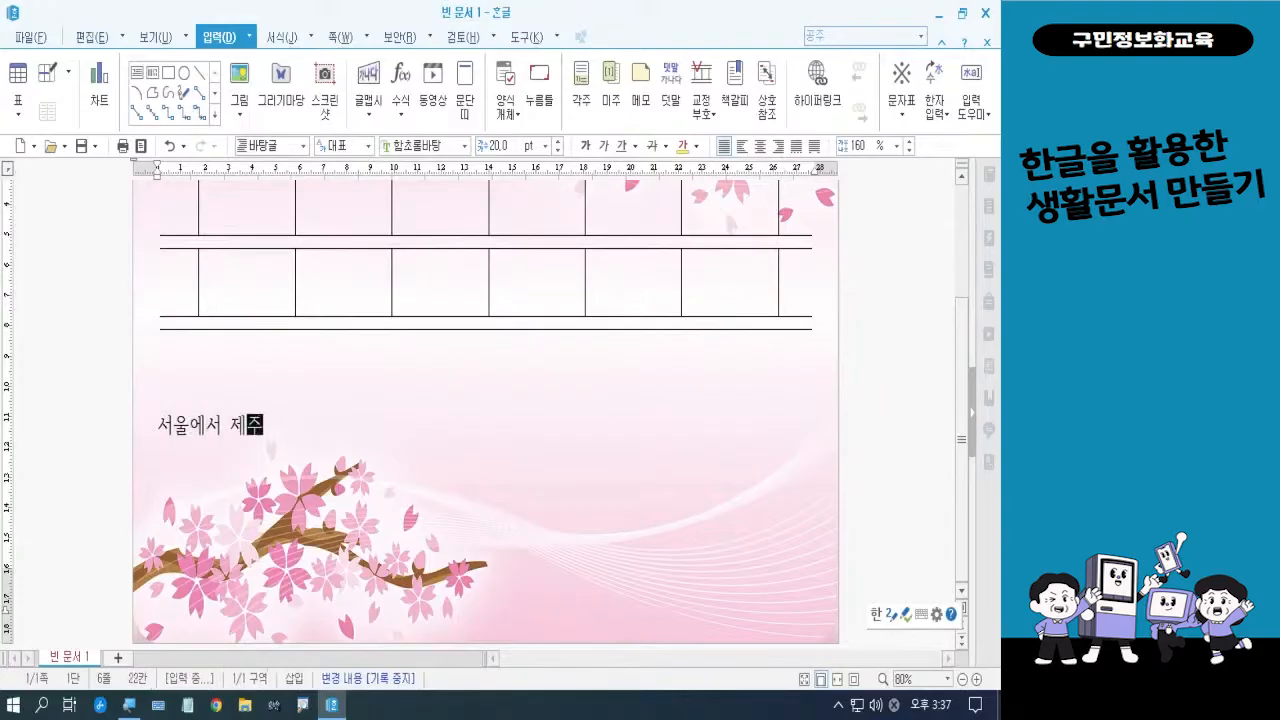
{"action": "type", "text": "까지. "}
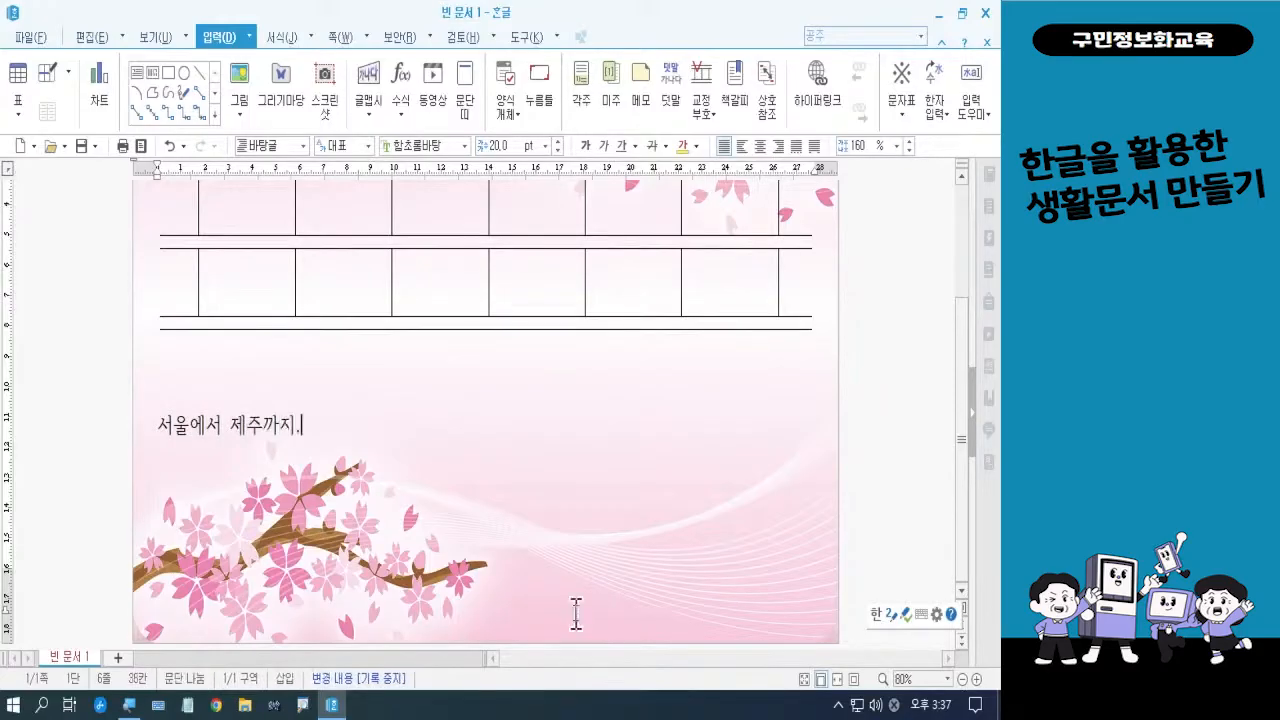
{"action": "type", "text": "베스트 "}
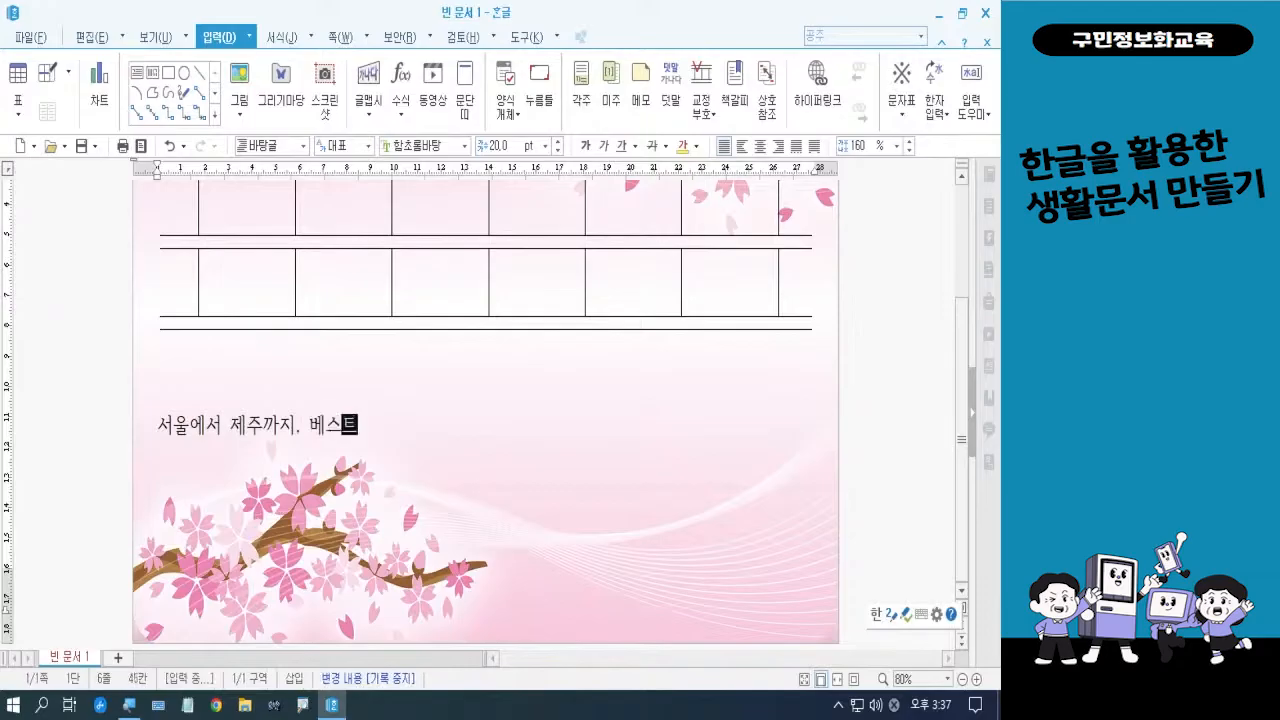
{"action": "type", "text": "벚꼬"}
{"action": "type", "text": "꽃길"}
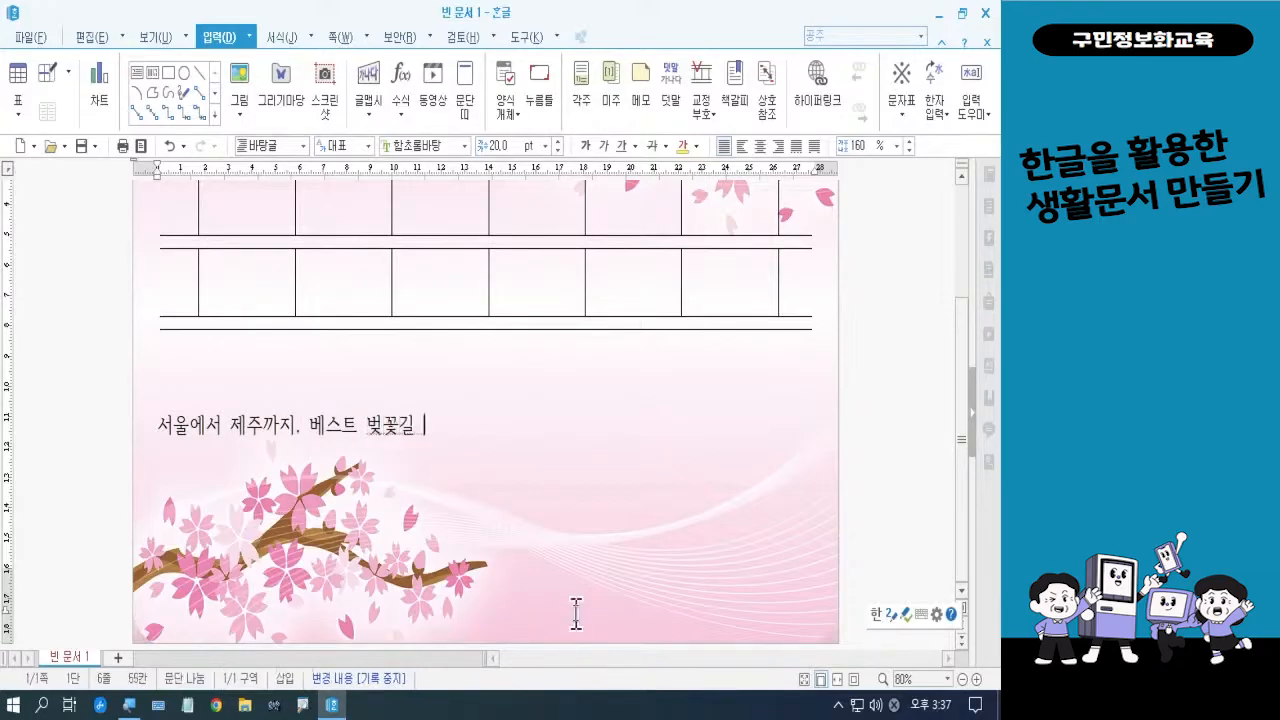
{"action": "type", "text": " 3곳"}
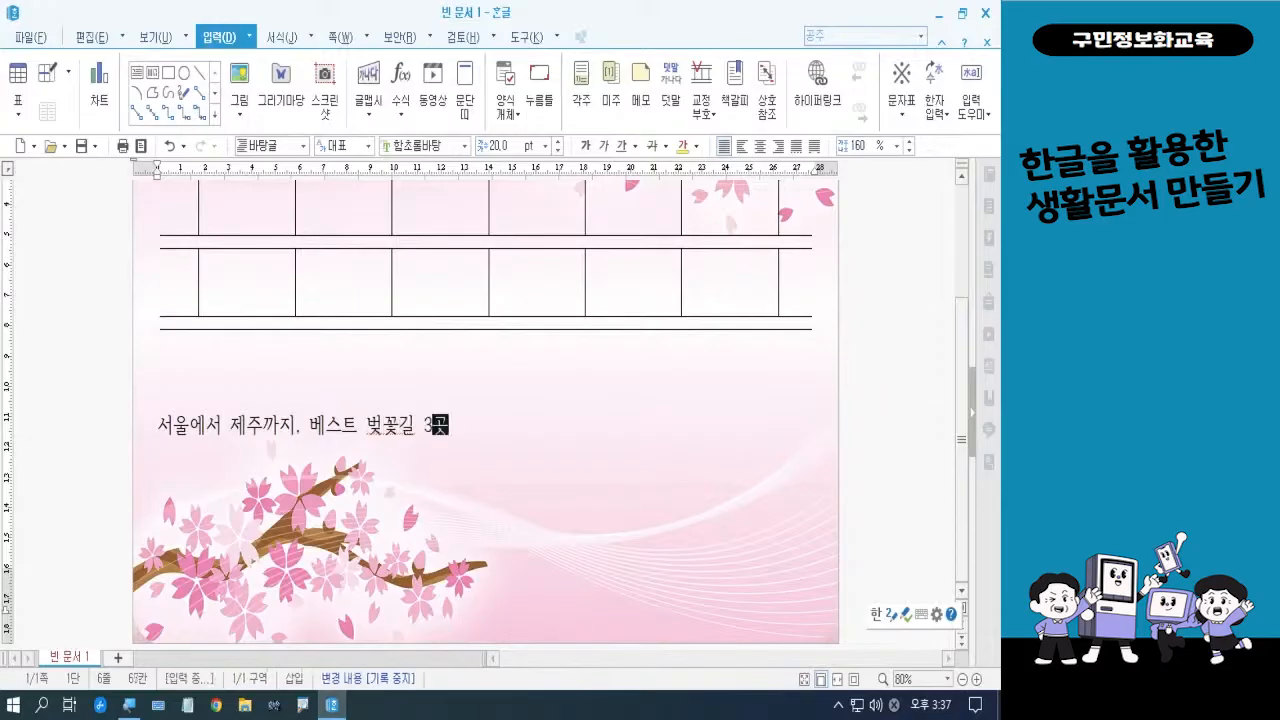
{"action": "type", "text": "을 소개"}
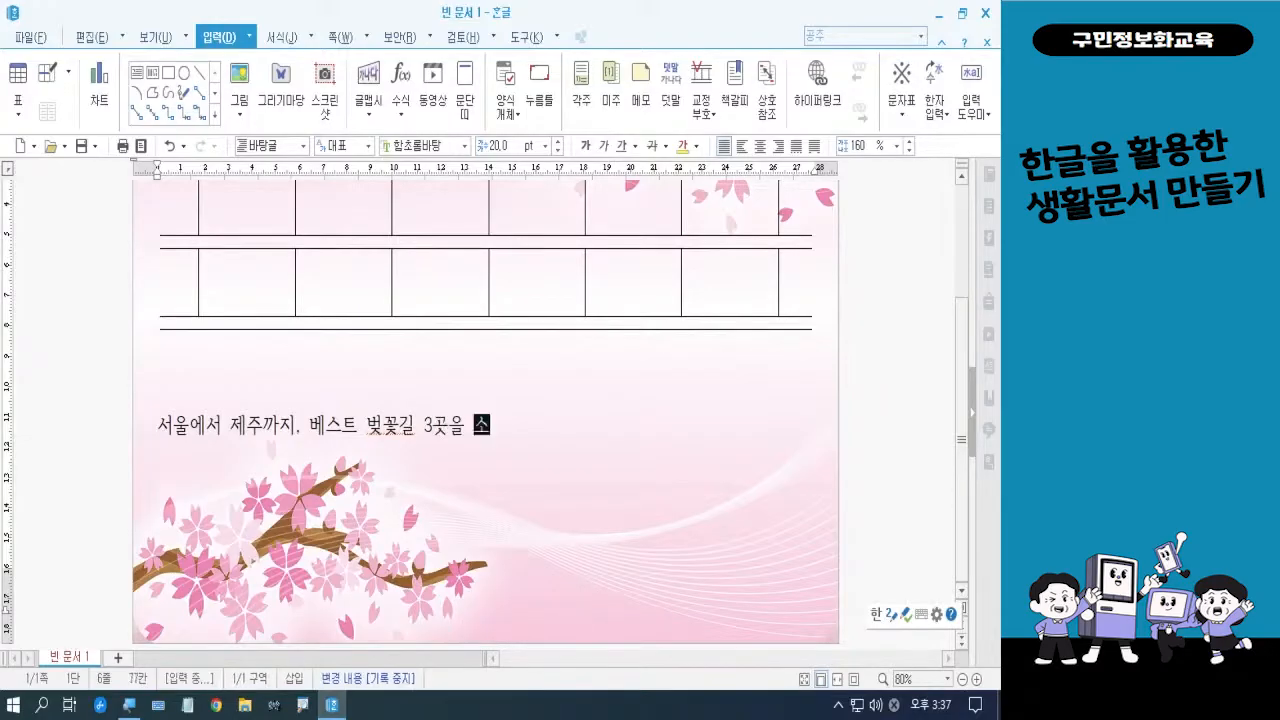
{"action": "key", "text": "BackSpace"}
{"action": "key", "text": "BackSpace"}
{"action": "type", "text": "갱"}
{"action": "key", "text": "BackSpace"}
{"action": "type", "text": "합니다"}
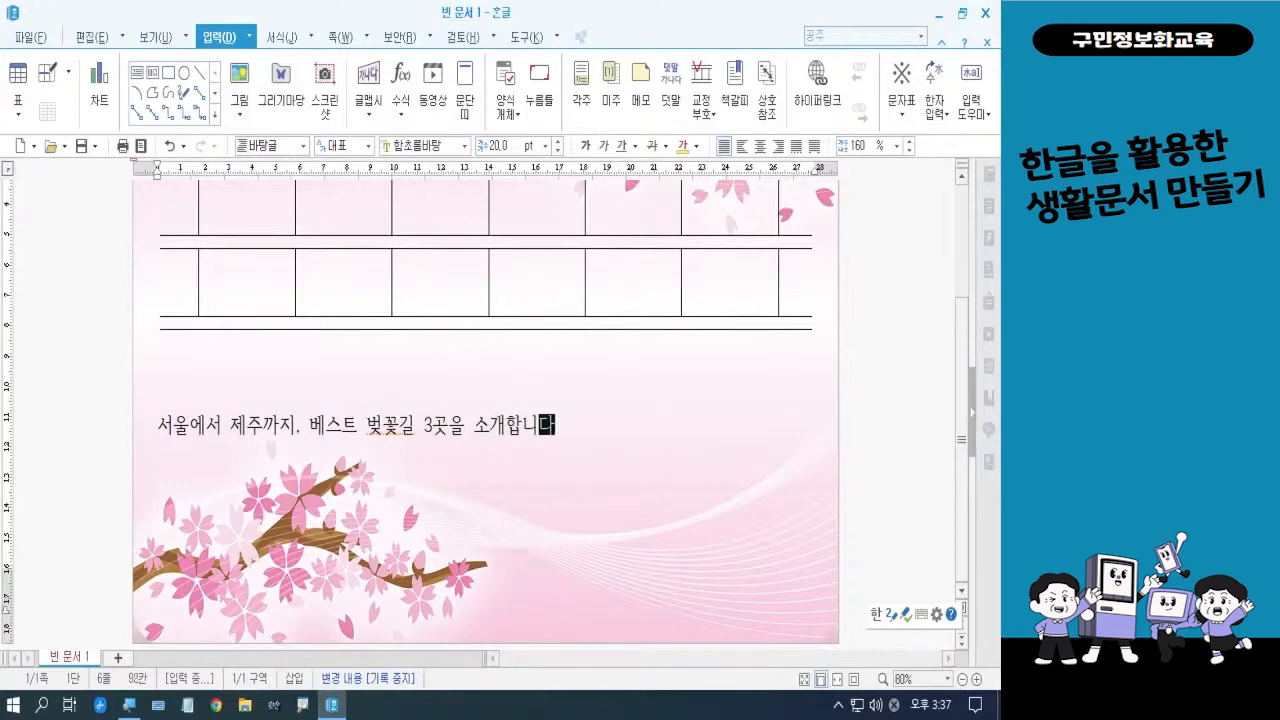
{"action": "type", "text": "."}
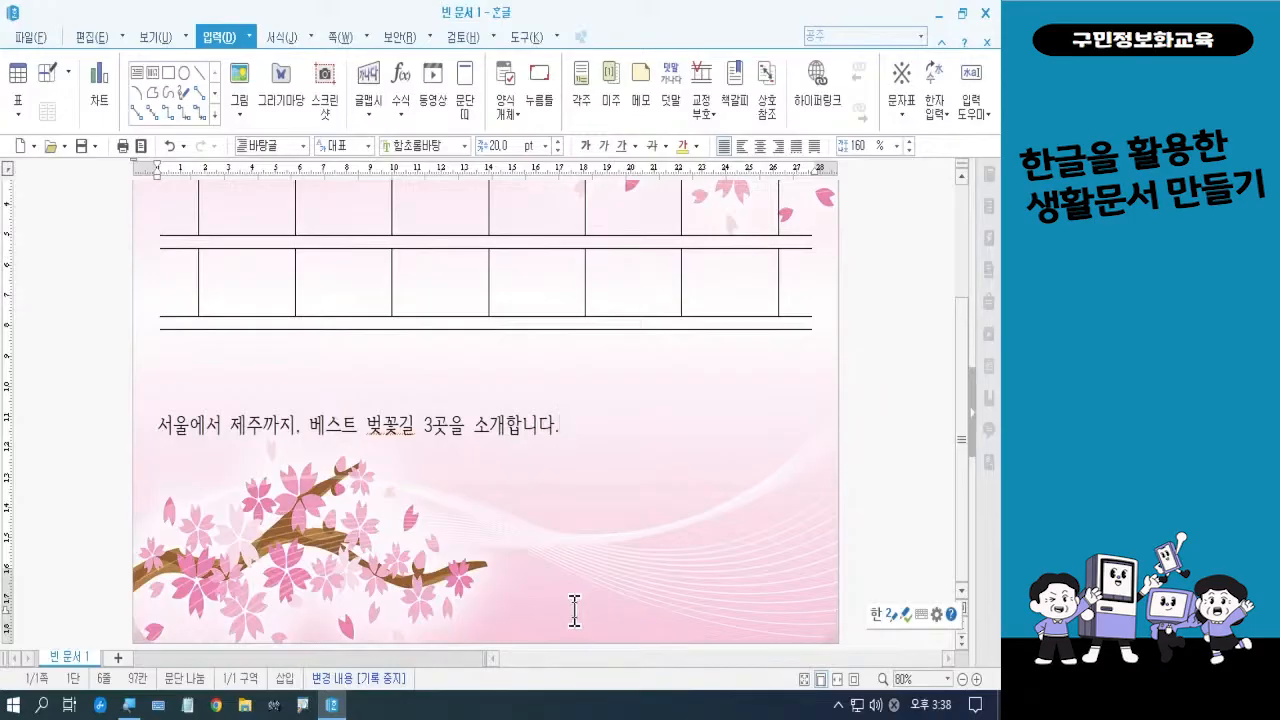
{"action": "left_click", "coordinate": [977, 679]}
{"action": "left_click", "coordinate": [977, 679]}
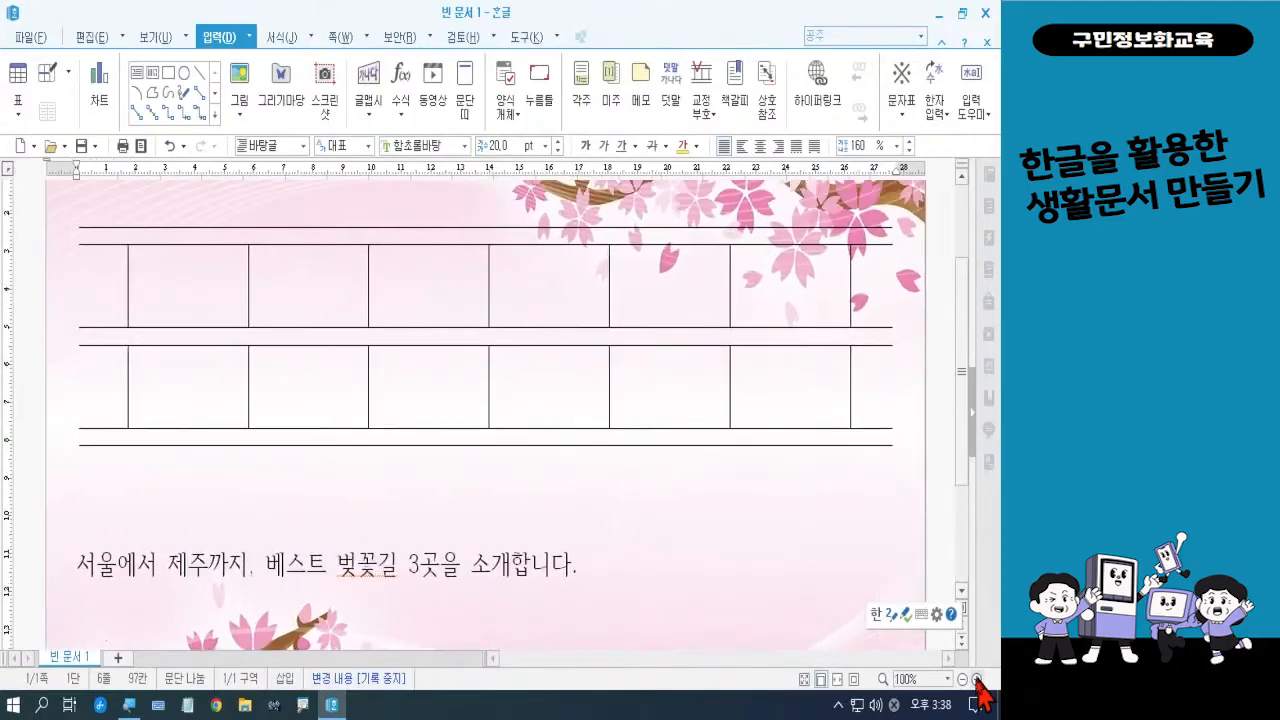
{"action": "left_click_drag", "start_coordinate": [966, 423], "coordinate": [969, 513]}
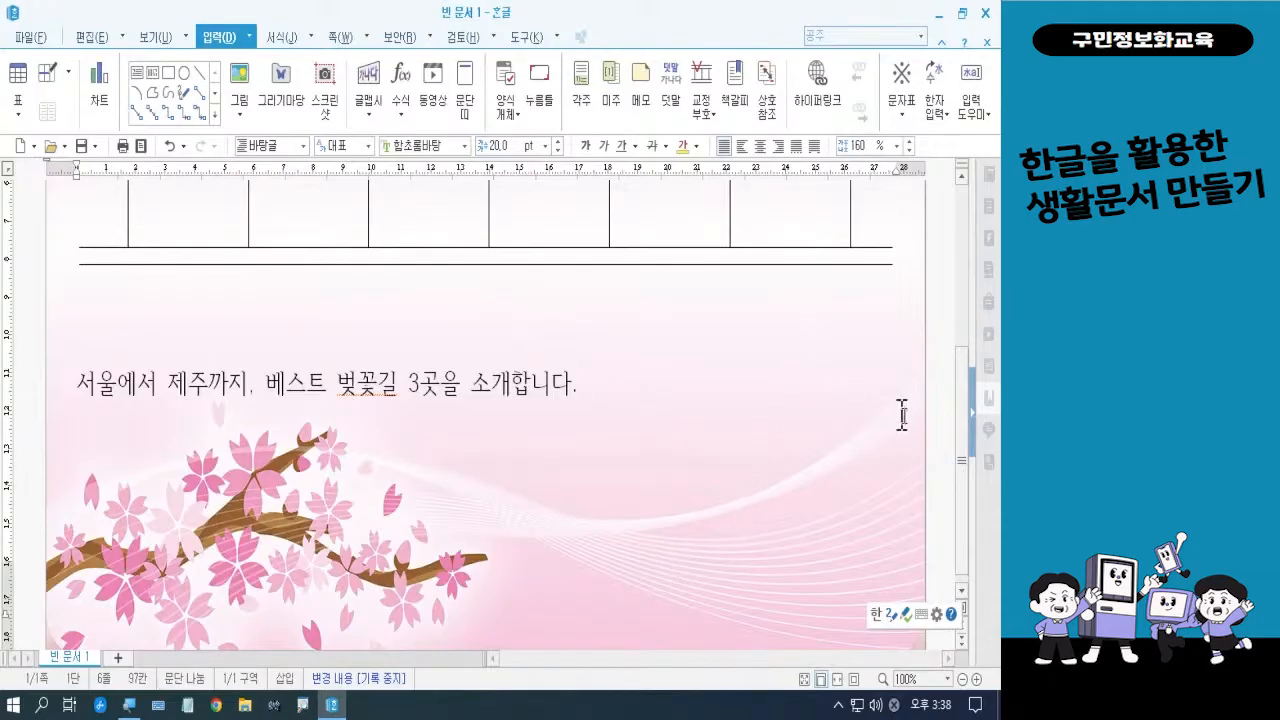
{"action": "left_click_drag", "start_coordinate": [966, 440], "coordinate": [966, 271]}
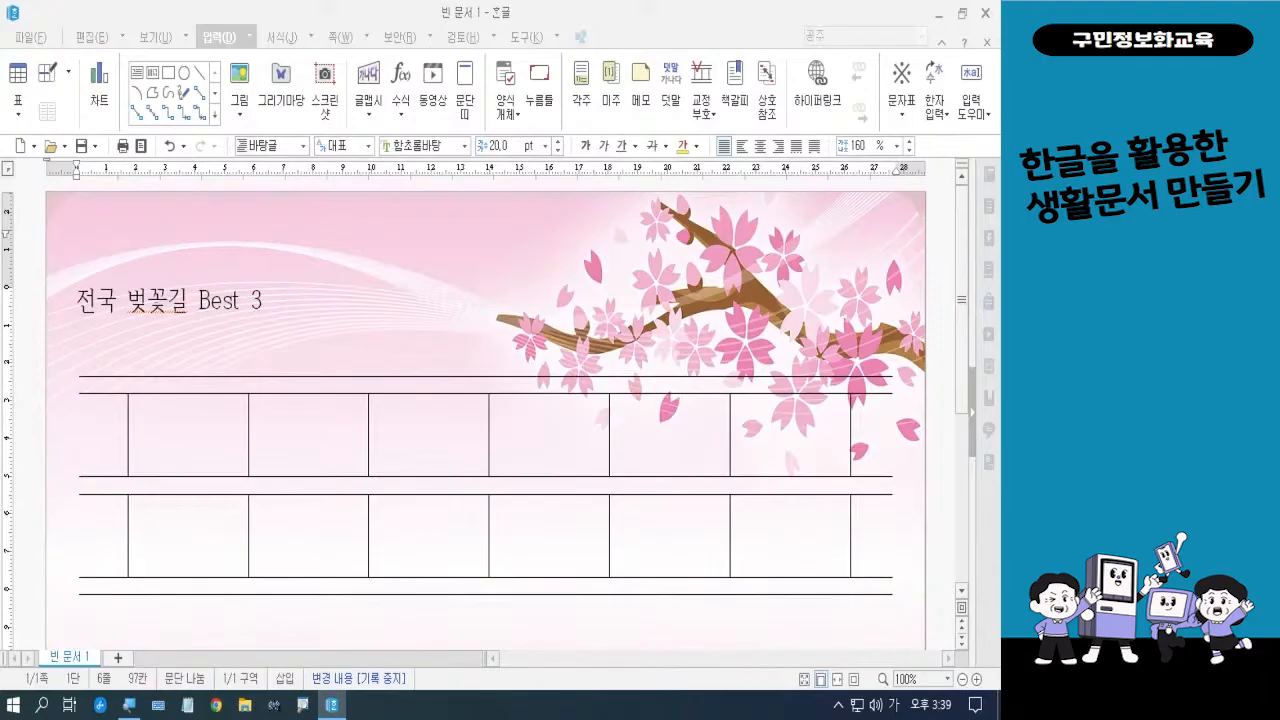
{"action": "key", "text": "Hangul"}
{"action": "key", "text": "Hangul"}
{"action": "key", "text": "Hangul"}
{"action": "key", "text": "Hangul"}
{"action": "key", "text": "Hangul"}
{"action": "key", "text": "Hangul"}
{"action": "key", "text": "Hangul"}
- Centre the title line and set the font of "전국 벚꽃길" to HY헤드라인M
{"action": "left_click", "coordinate": [116, 301]}
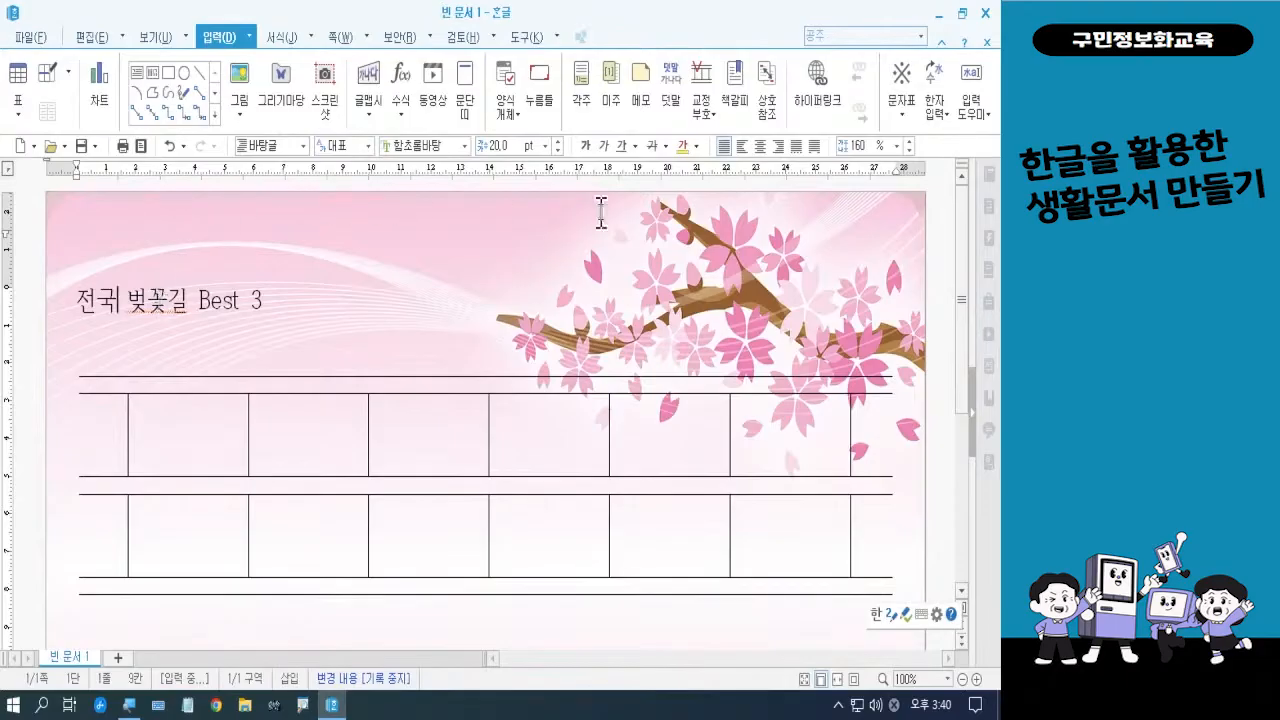
{"action": "left_click", "coordinate": [758, 150]}
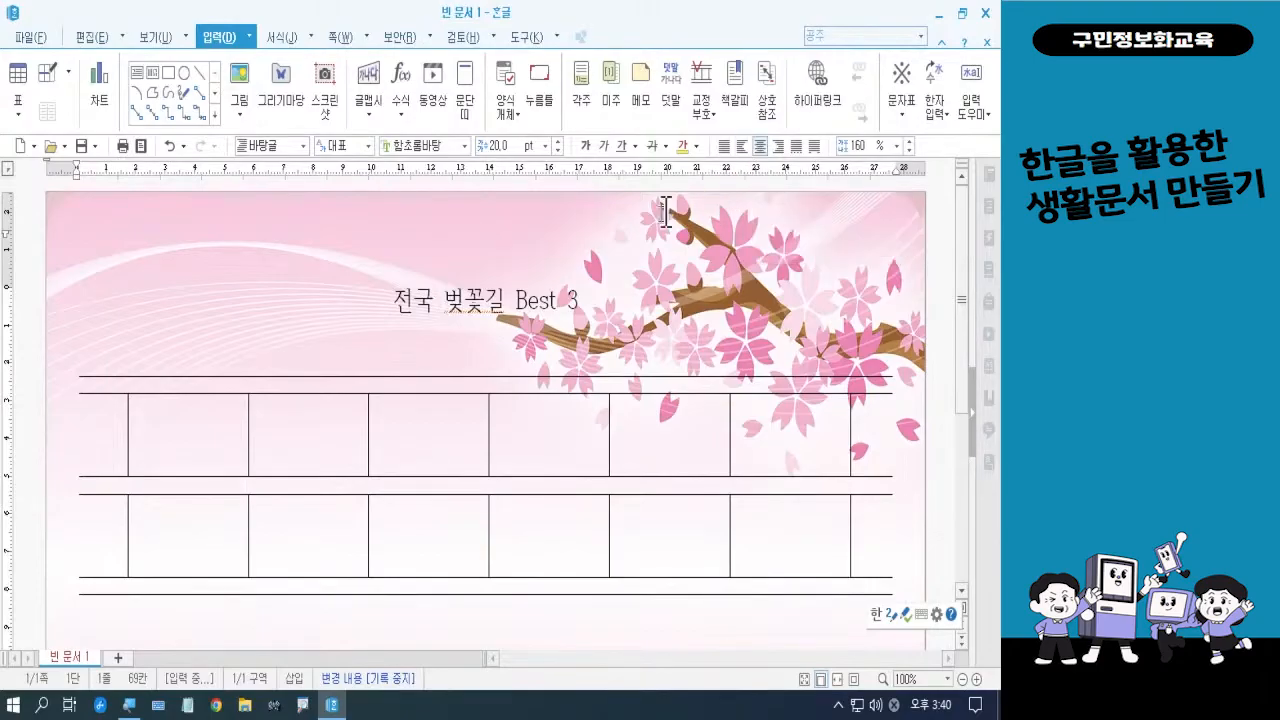
{"action": "left_click", "coordinate": [386, 298]}
{"action": "left_click_drag", "start_coordinate": [392, 298], "coordinate": [503, 299]}
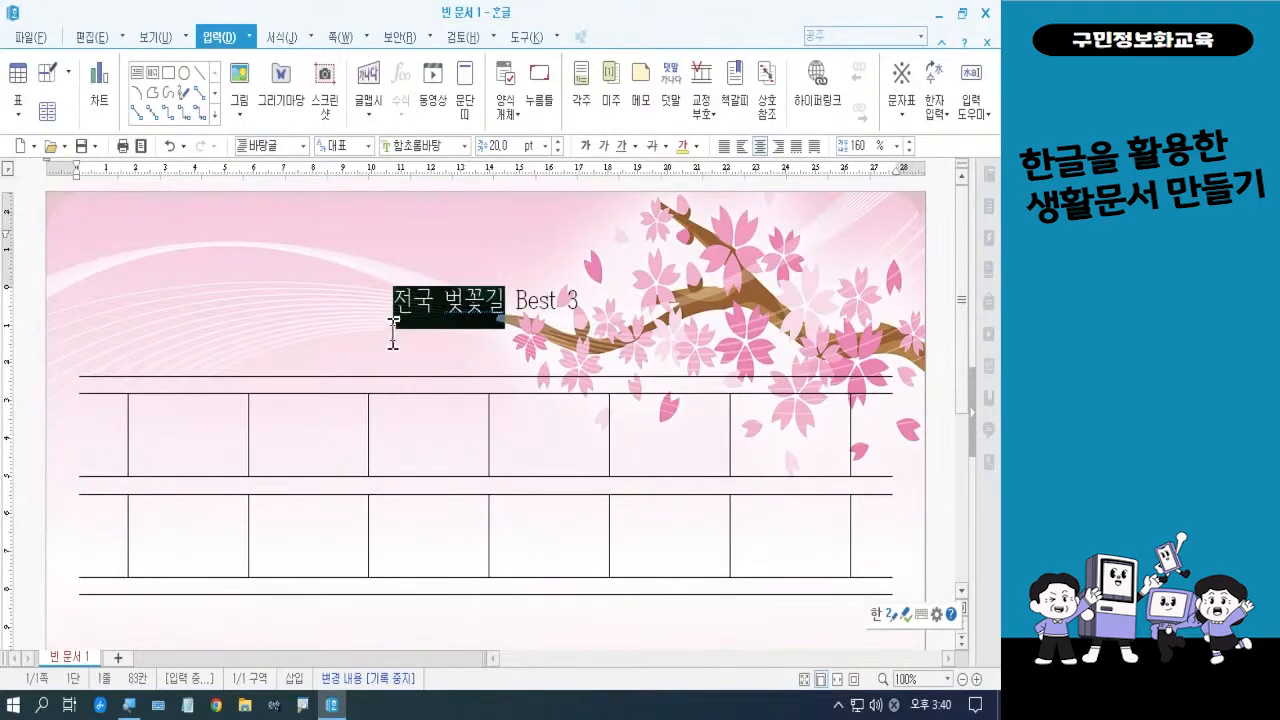
{"action": "left_click", "coordinate": [464, 146]}
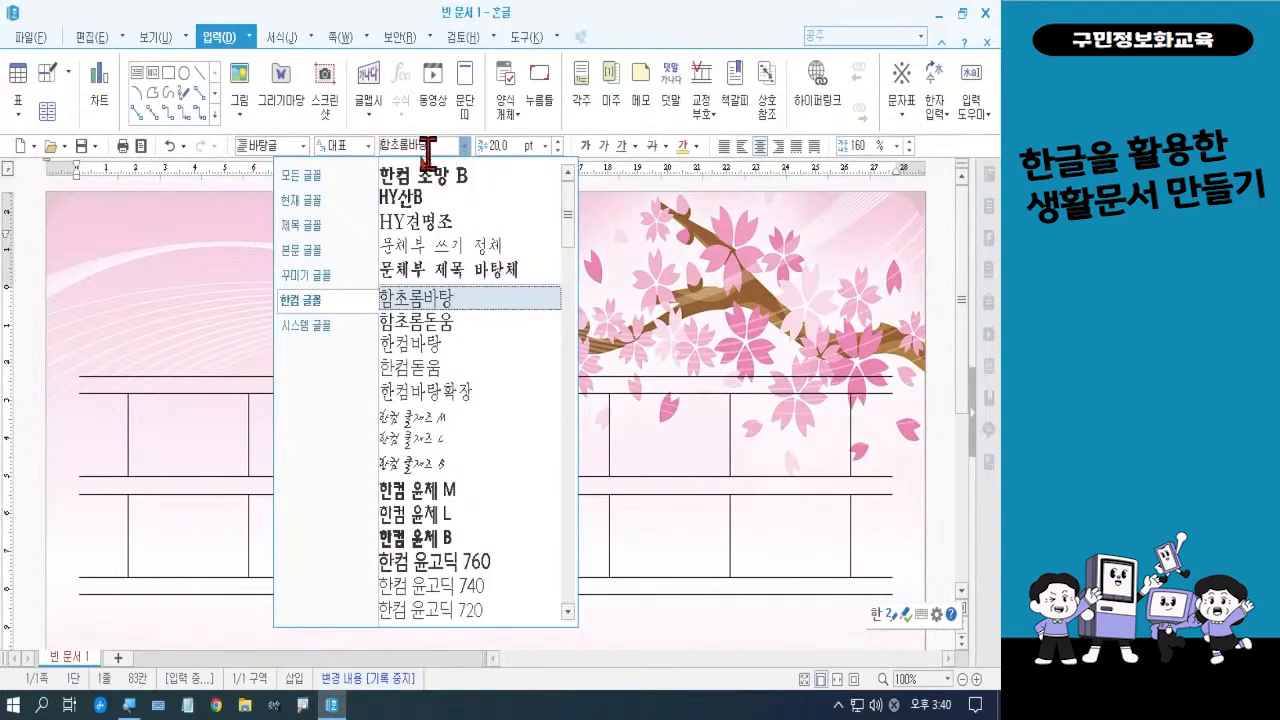
{"action": "left_click_drag", "start_coordinate": [573, 238], "coordinate": [575, 345]}
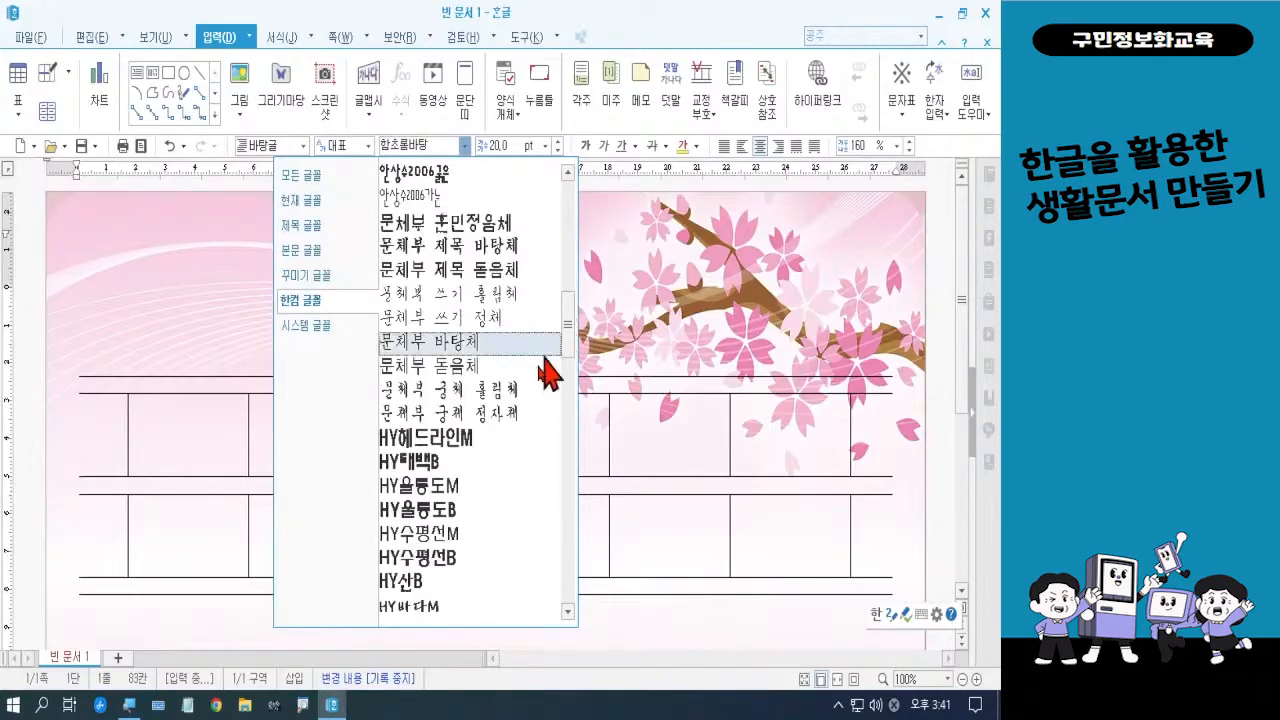
{"action": "left_click", "coordinate": [507, 440]}
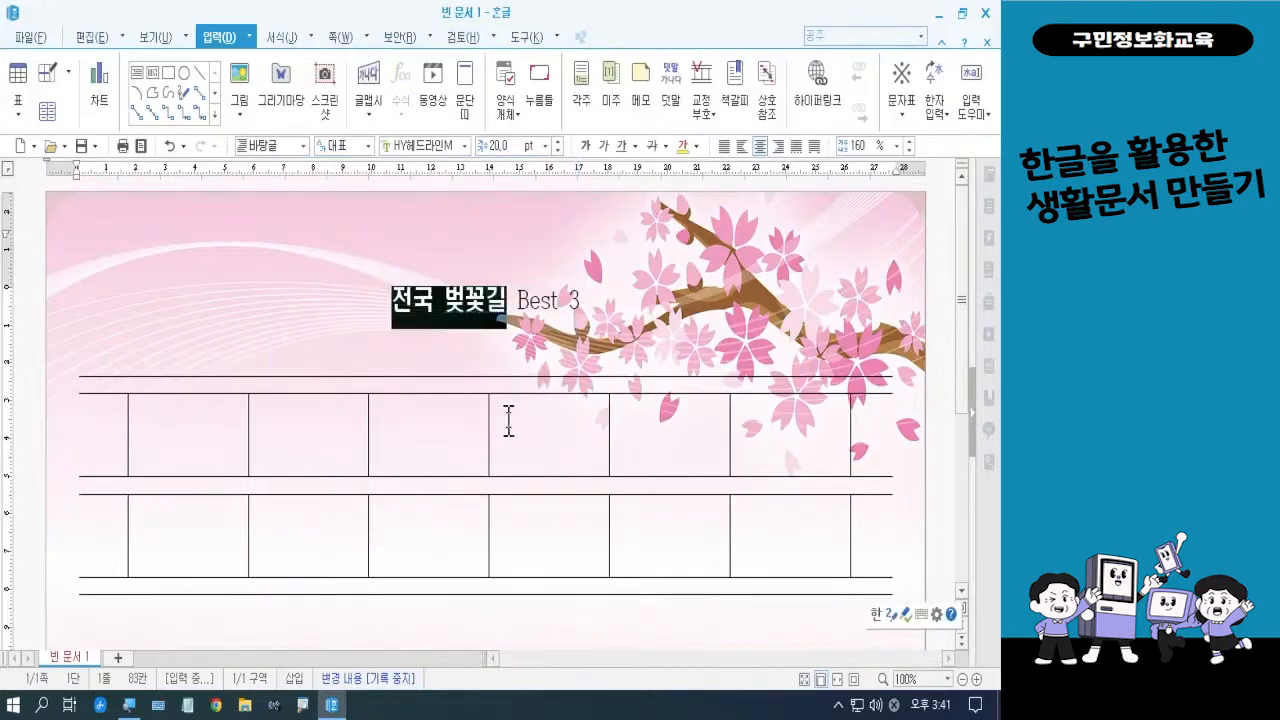
- Set the font of "Best 3" in the title to 한컴 쿨재즈 B and make it bold
{"action": "left_click", "coordinate": [520, 303]}
{"action": "left_click_drag", "start_coordinate": [520, 303], "coordinate": [581, 302]}
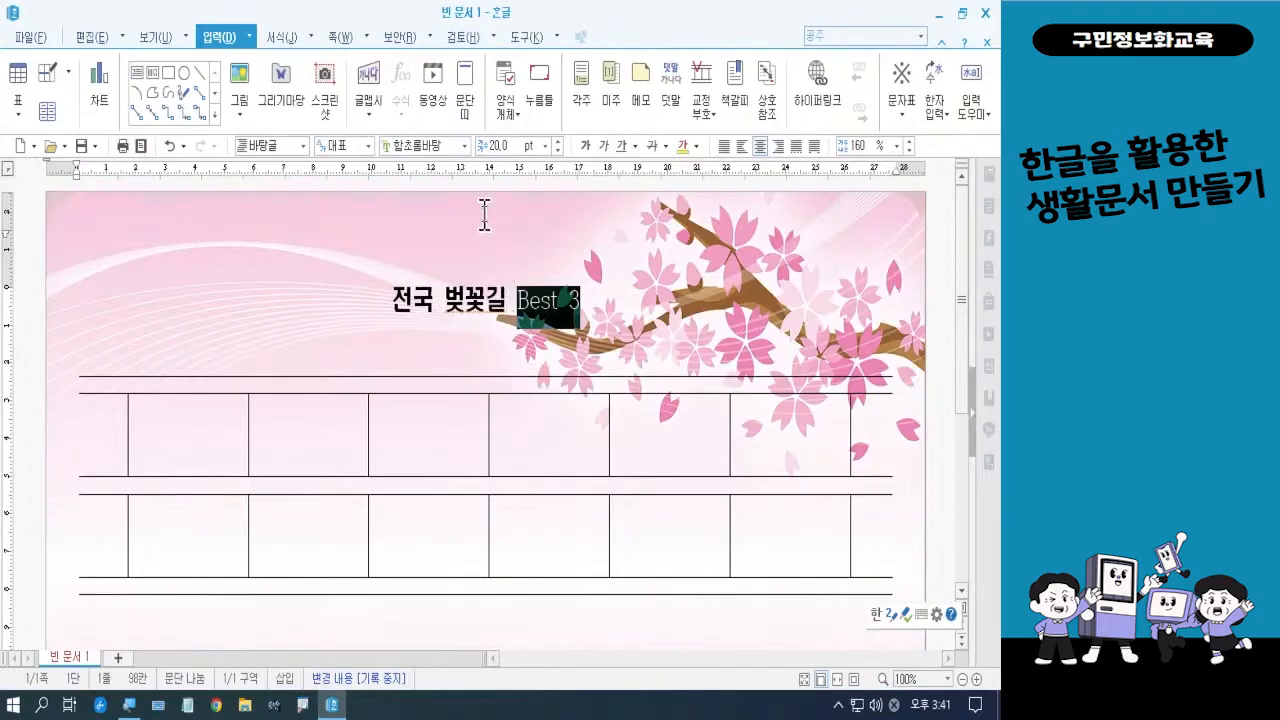
{"action": "left_click", "coordinate": [465, 146]}
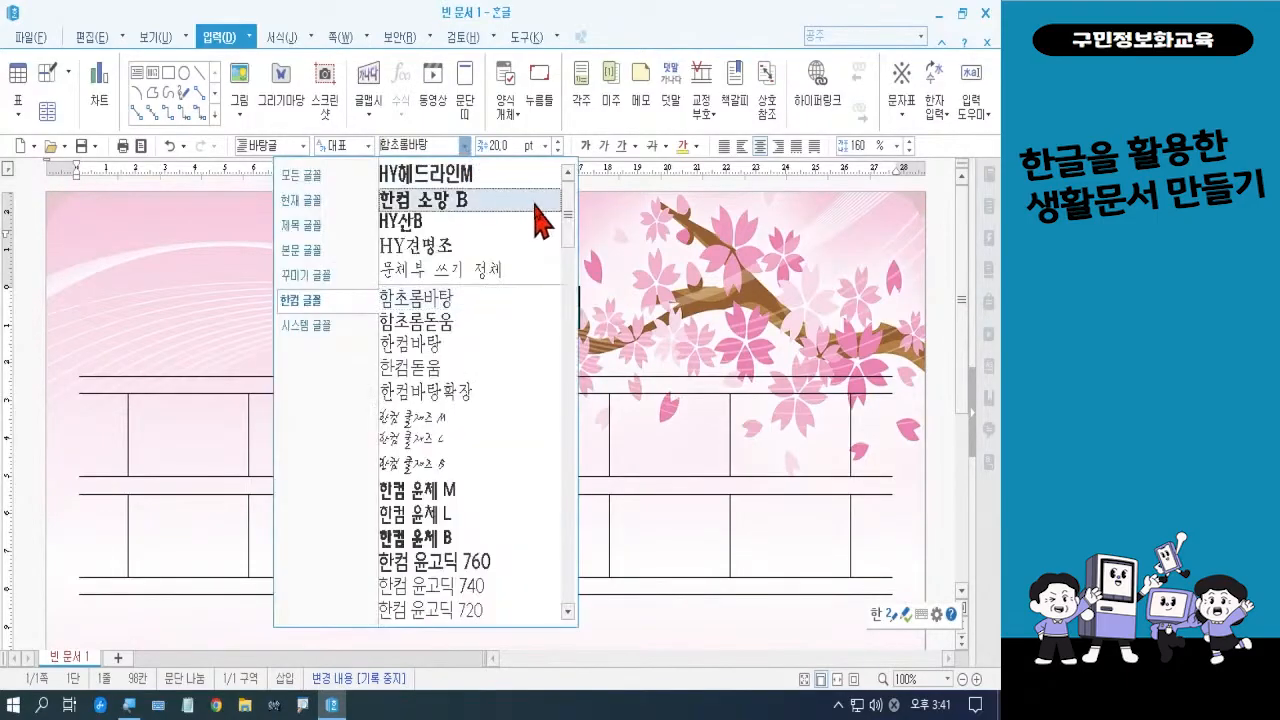
{"action": "left_click", "coordinate": [457, 466]}
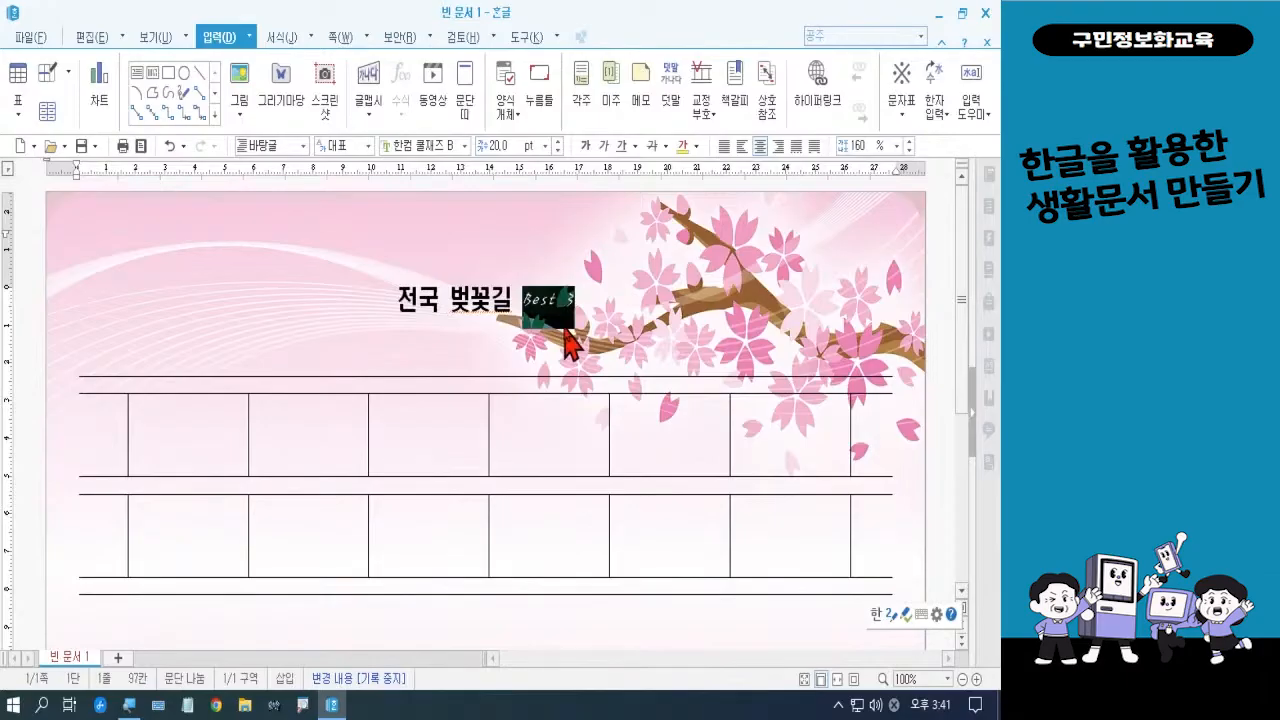
{"action": "left_click", "coordinate": [586, 145]}
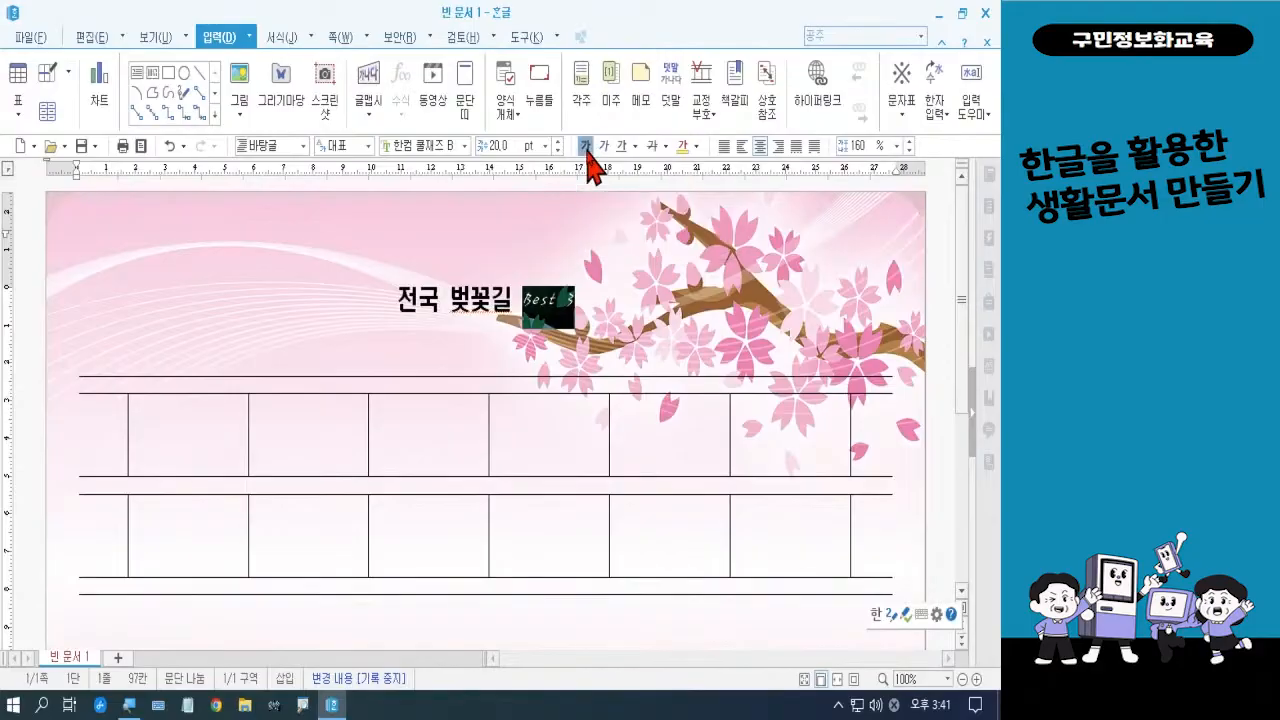
{"action": "left_click", "coordinate": [619, 305]}
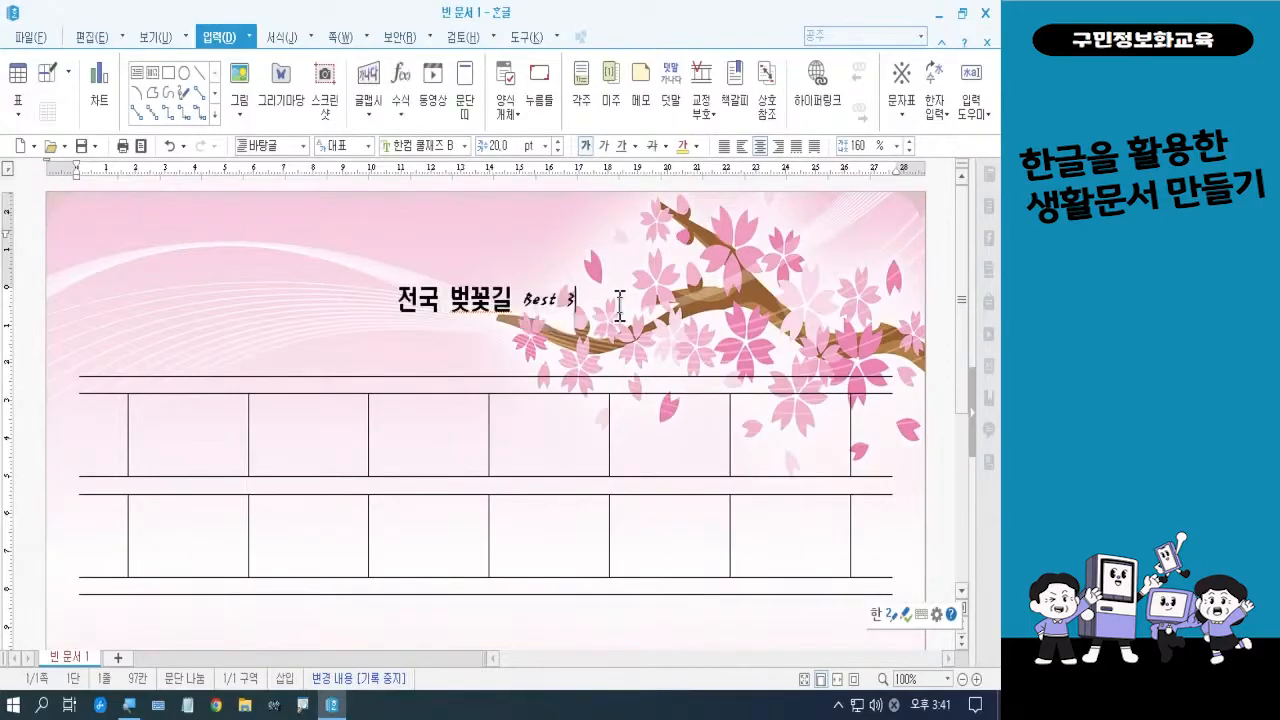
- Set the whole title "전국 벚꽃길 Best 3" to 32 pt and add an empty line below it
{"action": "left_click", "coordinate": [398, 300]}
{"action": "left_click_drag", "start_coordinate": [398, 300], "coordinate": [588, 302]}
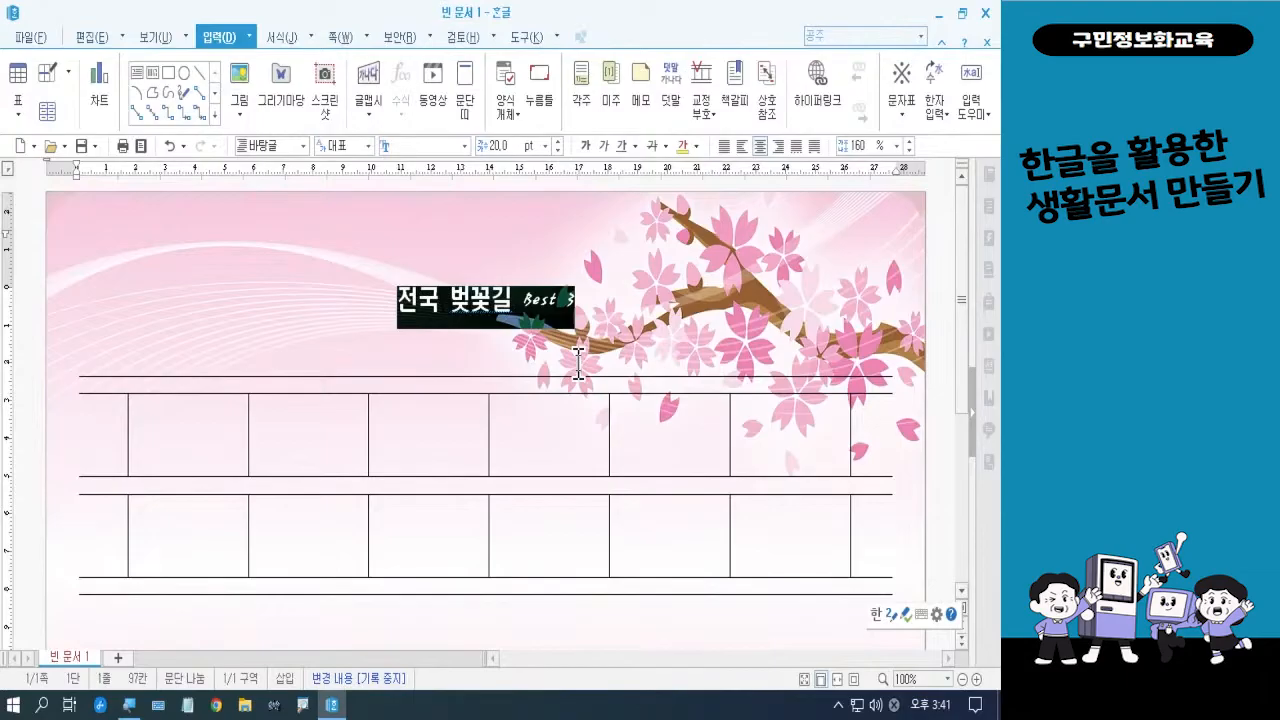
{"action": "left_click", "coordinate": [464, 146]}
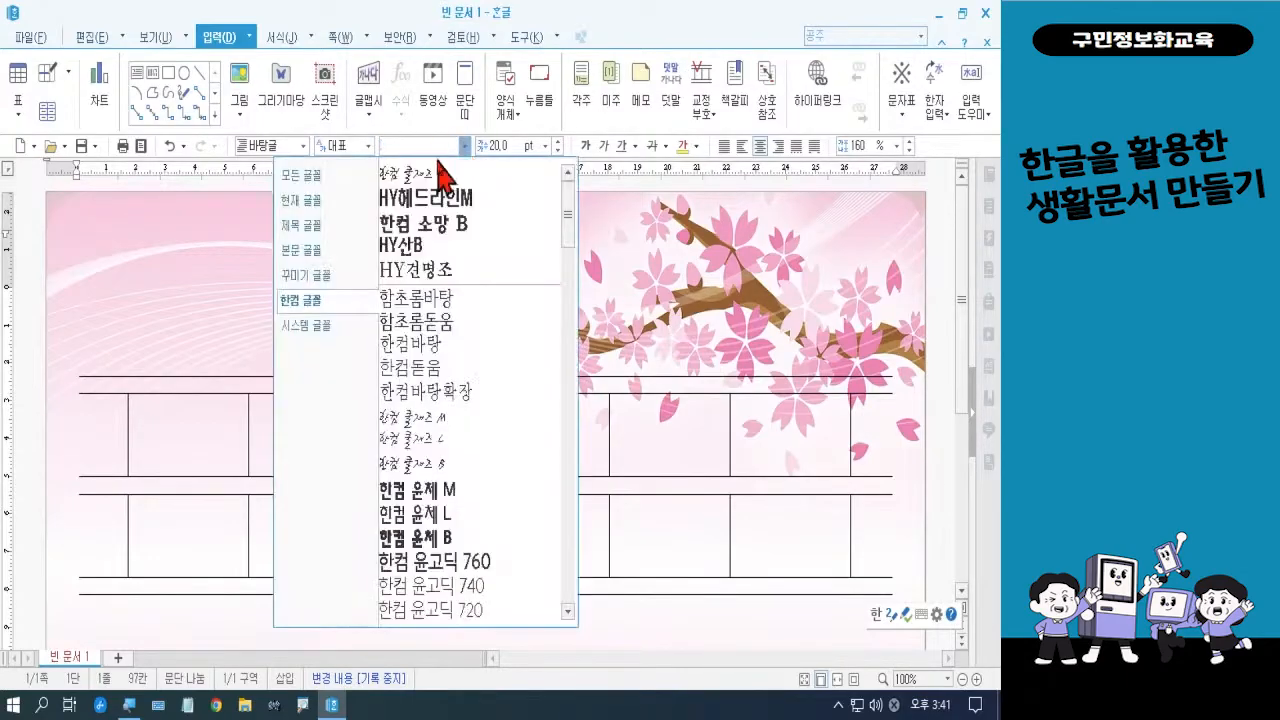
{"action": "left_click", "coordinate": [545, 146]}
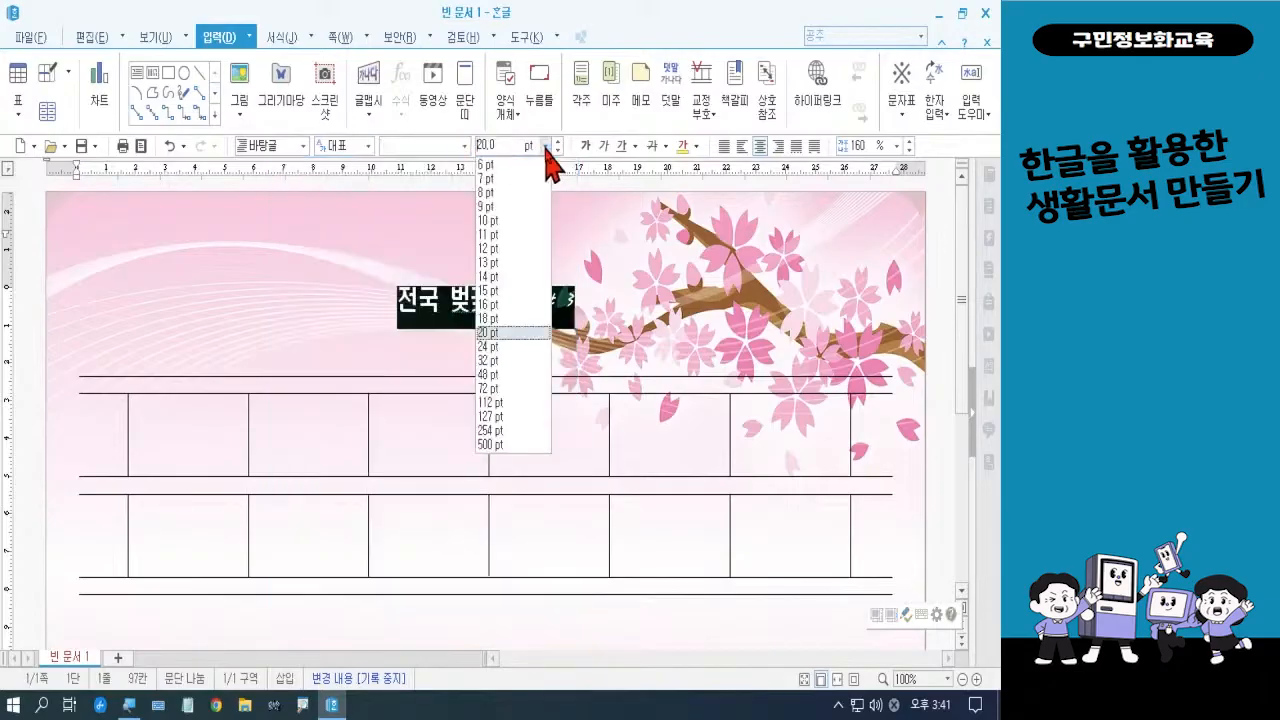
{"action": "left_click", "coordinate": [506, 360]}
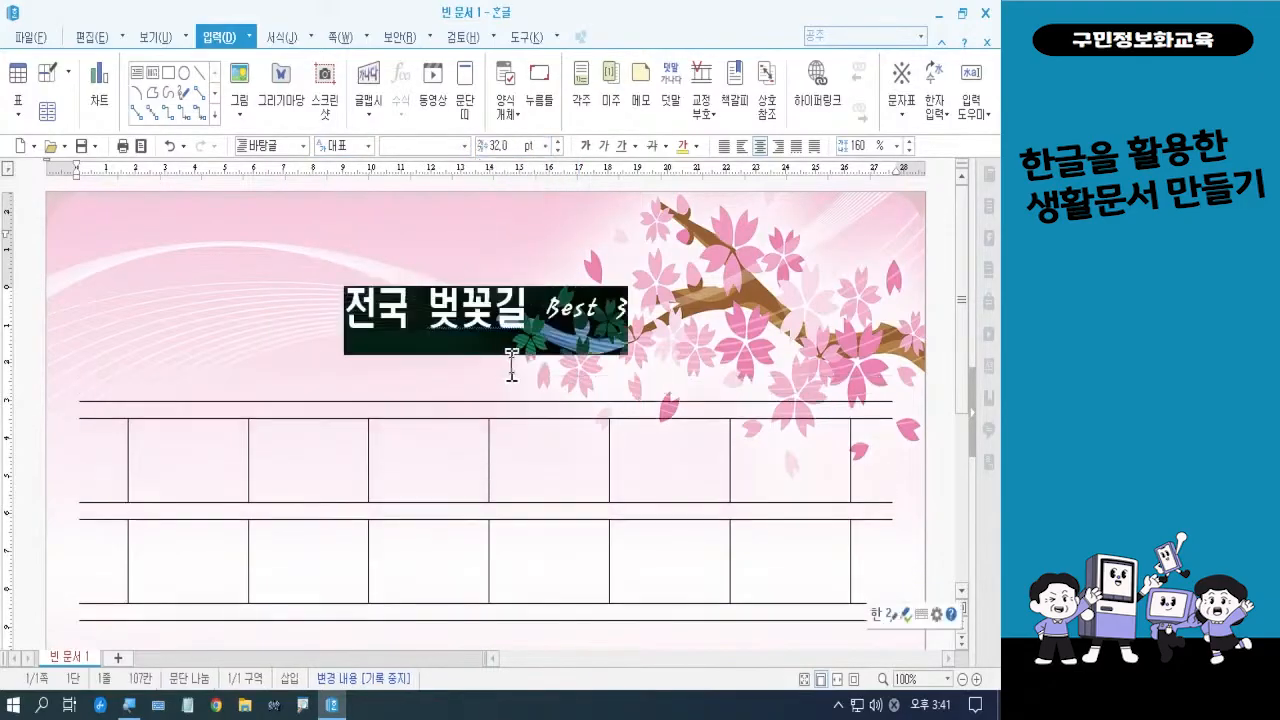
{"action": "left_click", "coordinate": [660, 351]}
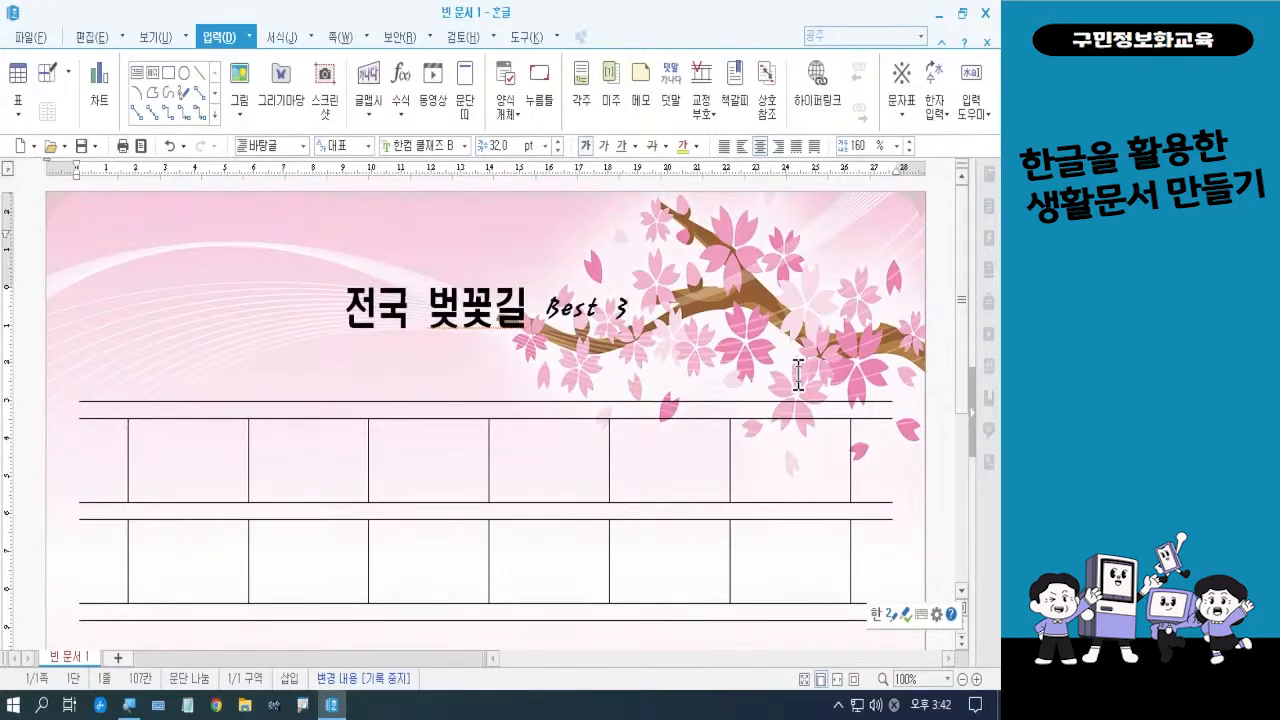
{"action": "key", "text": "Return"}
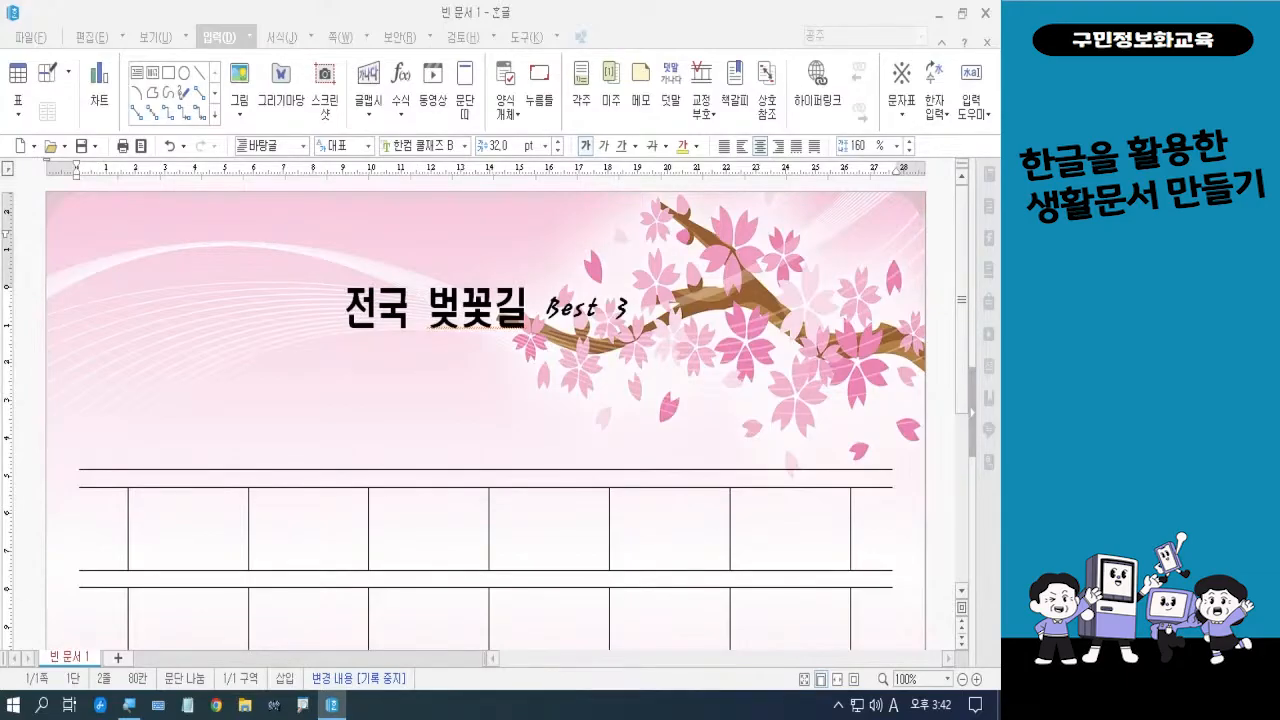
{"action": "key", "text": "Hangul"}
{"action": "left_click_drag", "start_coordinate": [340, 351], "coordinate": [634, 350]}
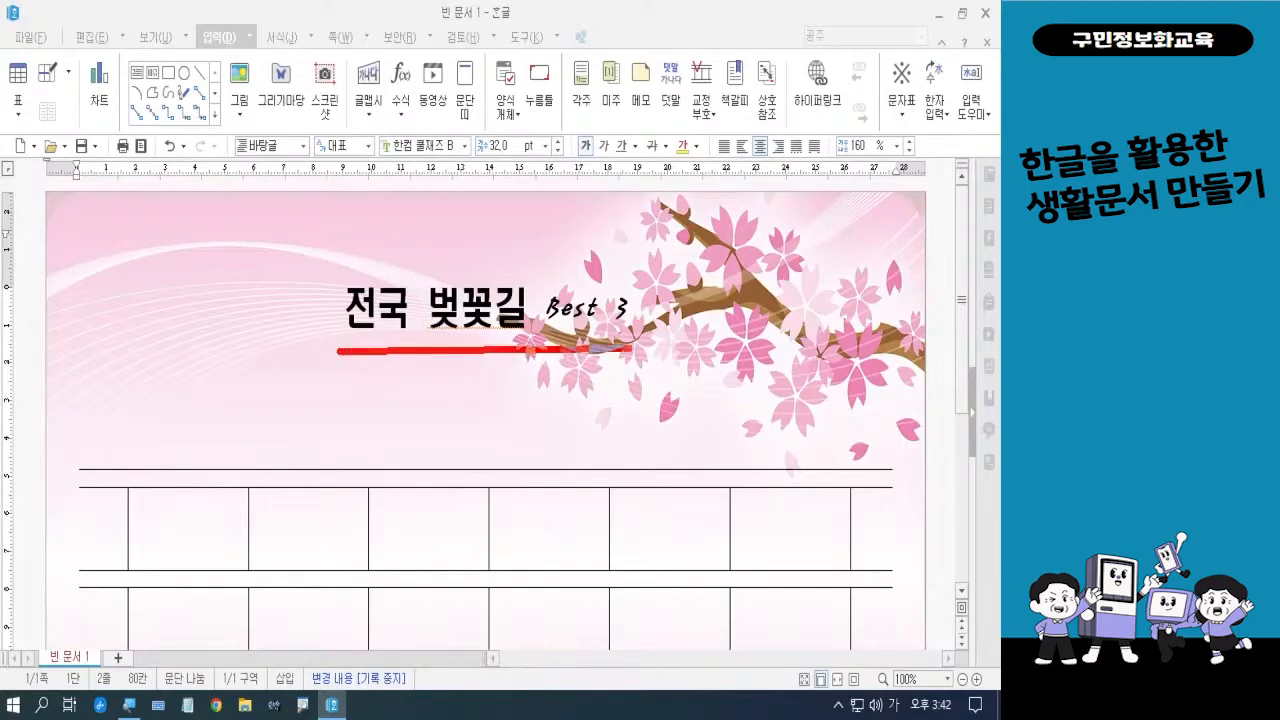
{"action": "left_click_drag", "start_coordinate": [340, 363], "coordinate": [636, 362]}
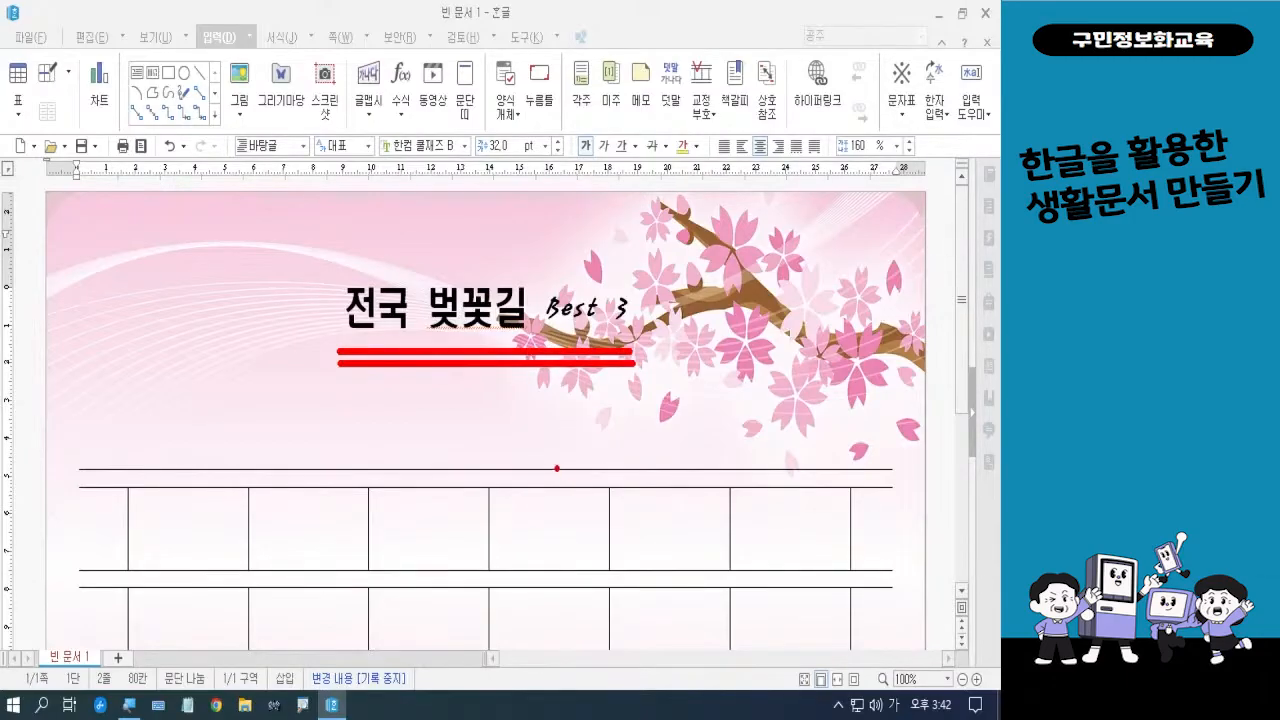
{"action": "key", "text": "Escape"}
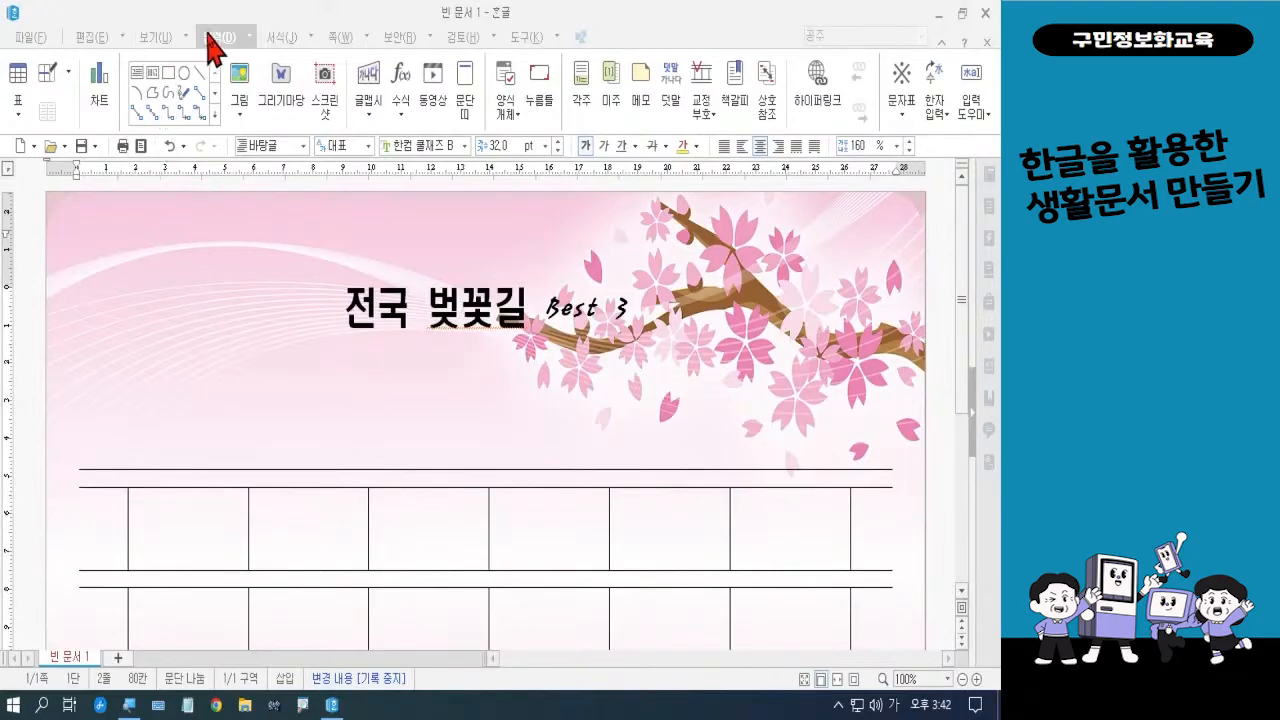
{"action": "key", "text": "ctrl"}
{"action": "key", "text": "ctrl"}
{"action": "key", "text": "ctrl"}
{"action": "key", "text": "ctrl"}
{"action": "key", "text": "ctrl"}
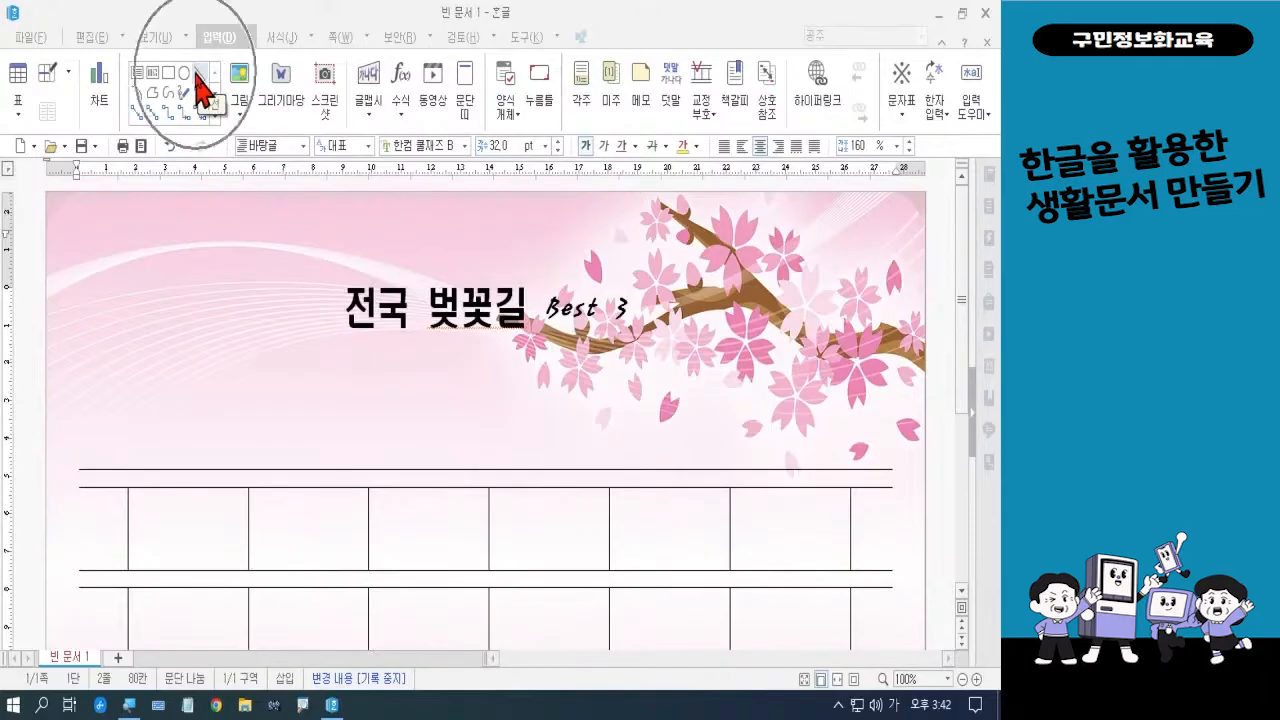
{"action": "key", "text": "ctrl"}
{"action": "key", "text": "ctrl"}
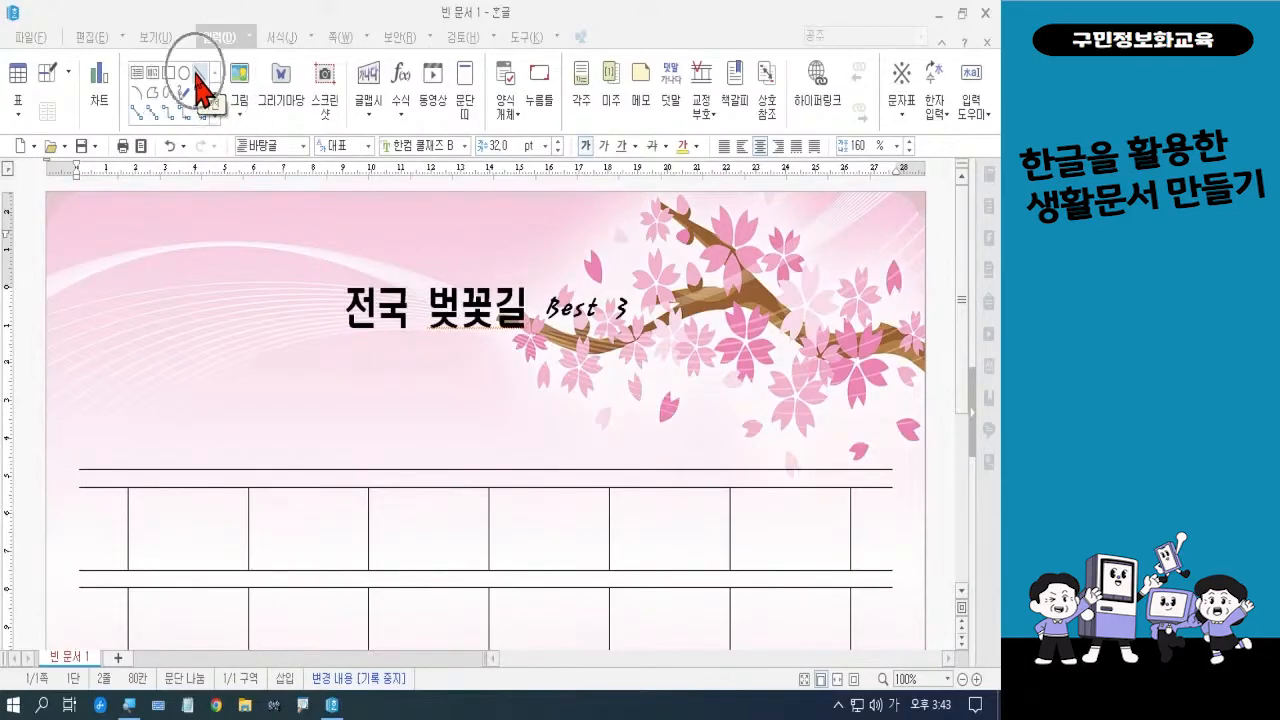
{"action": "key", "text": "ctrl"}
{"action": "key", "text": "ctrl"}
{"action": "key", "text": "ctrl"}
{"action": "key", "text": "ctrl"}
- Draw a straight horizontal line about 94 mm long directly under the title text
{"action": "left_click", "coordinate": [198, 73]}
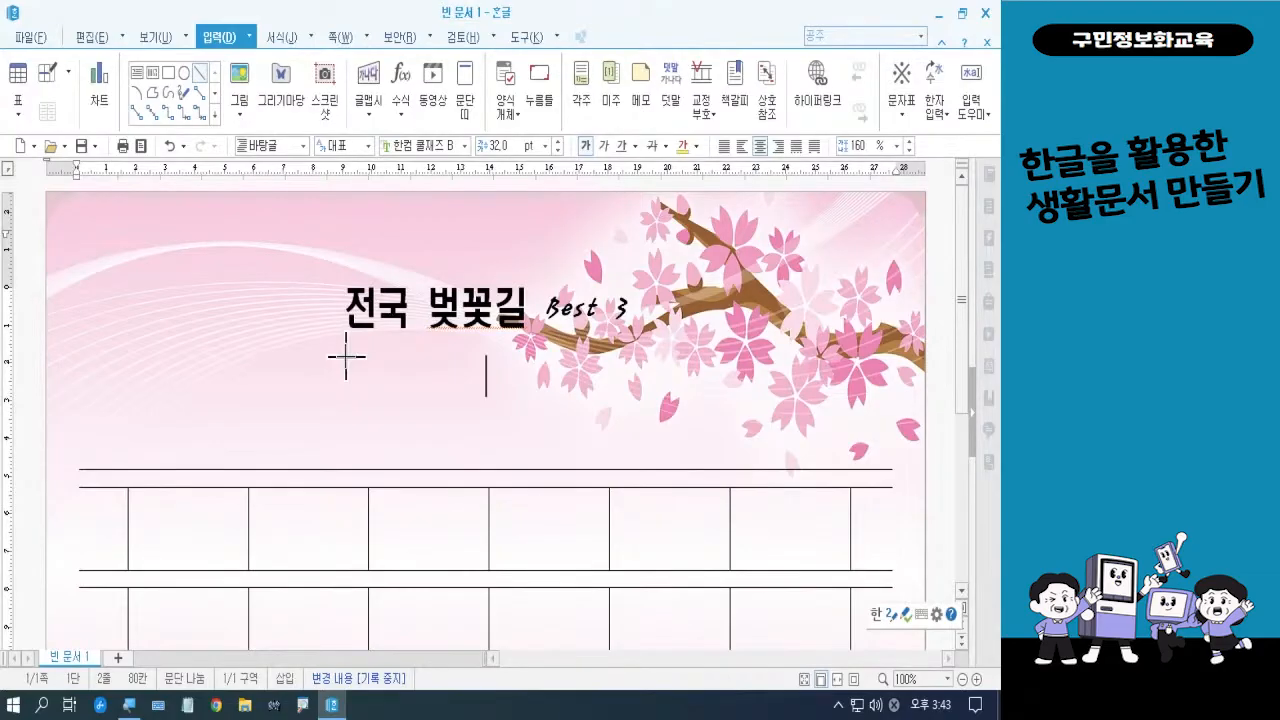
{"action": "left_click_drag", "start_coordinate": [346, 356], "coordinate": [623, 354]}
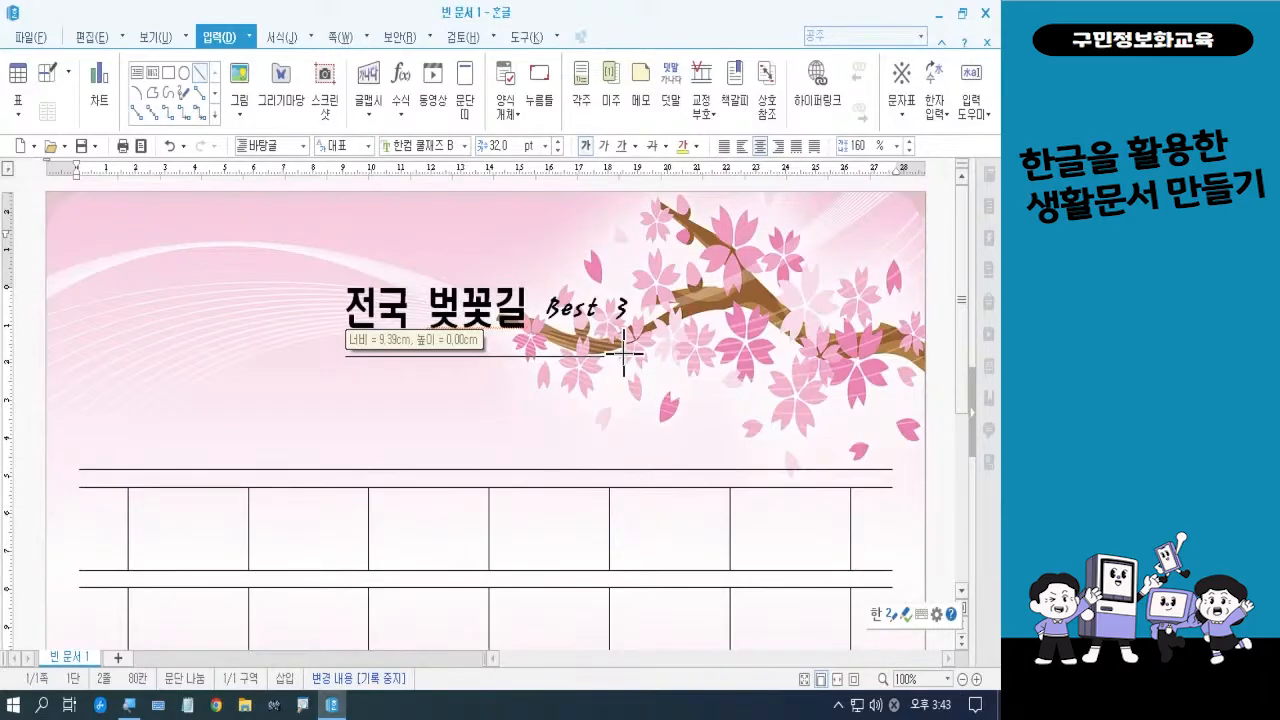
{"action": "left_click_drag", "start_coordinate": [623, 354], "coordinate": [623, 354]}
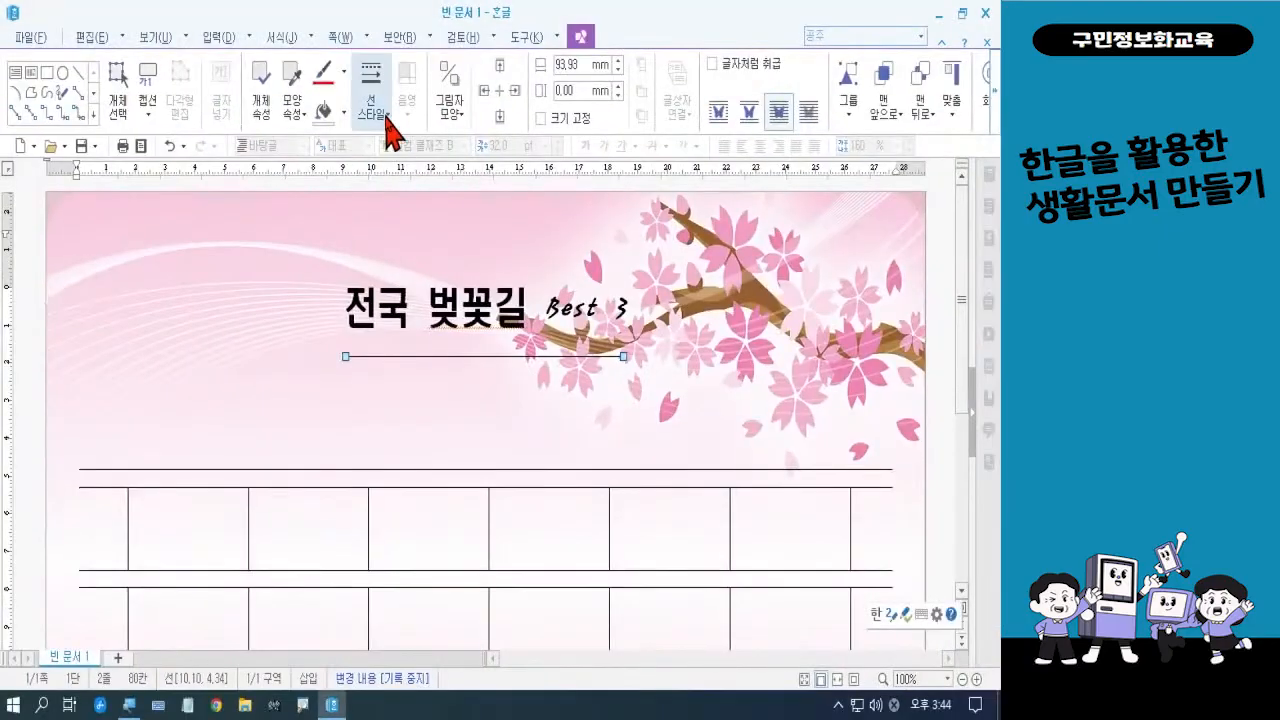
- Change the line under the title to a double line with a thickness of 1.5 mm, then deselect it
{"action": "left_click", "coordinate": [429, 230]}
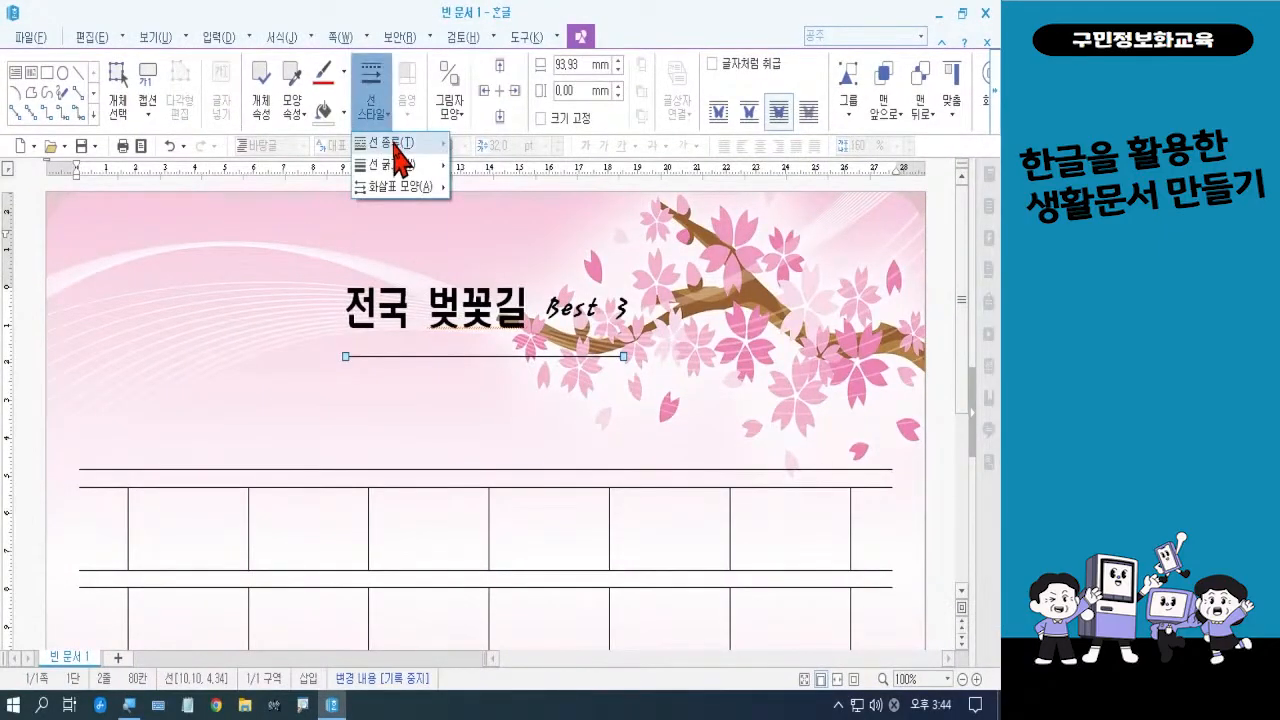
{"action": "mouse_move", "coordinate": [396, 146]}
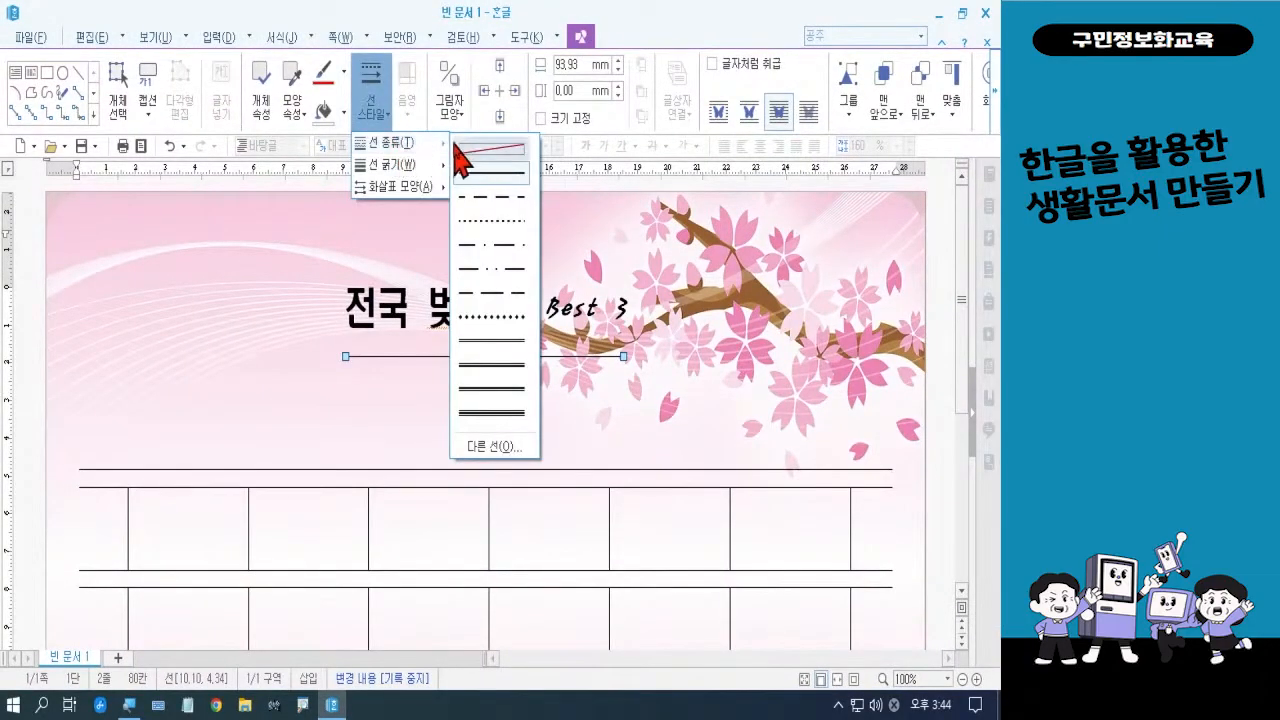
{"action": "left_click", "coordinate": [505, 342]}
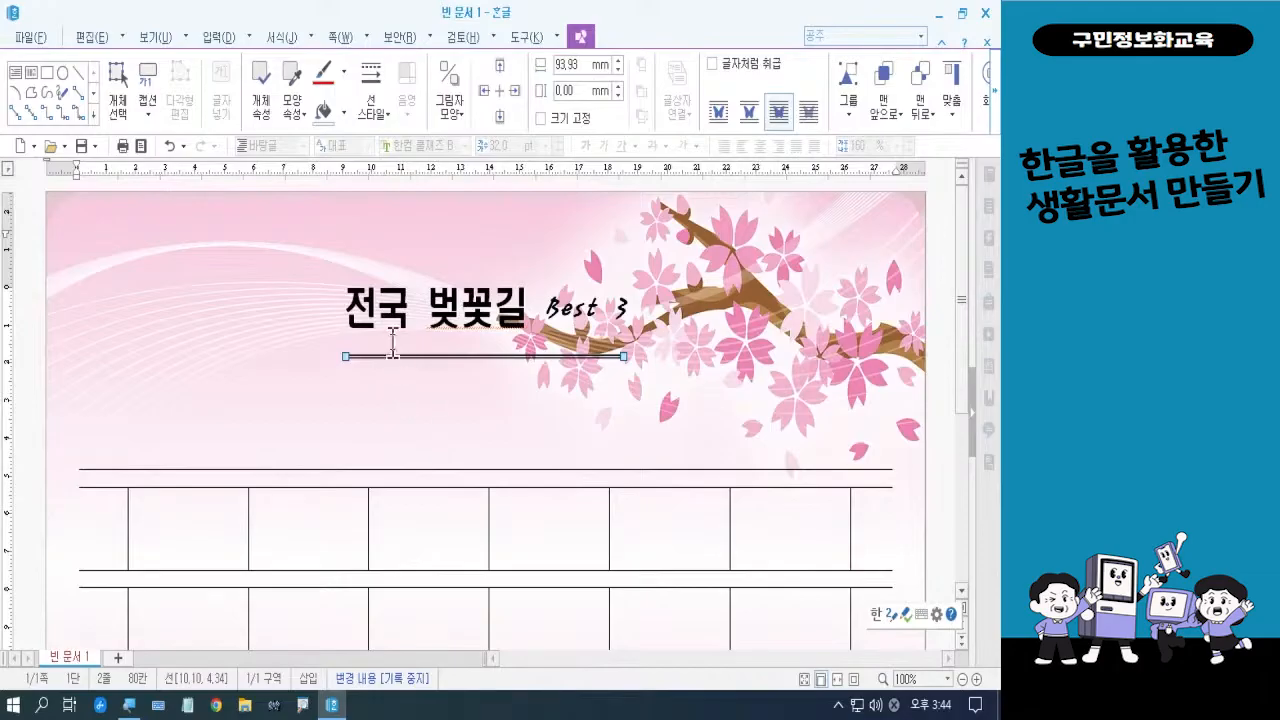
{"action": "left_click", "coordinate": [378, 113]}
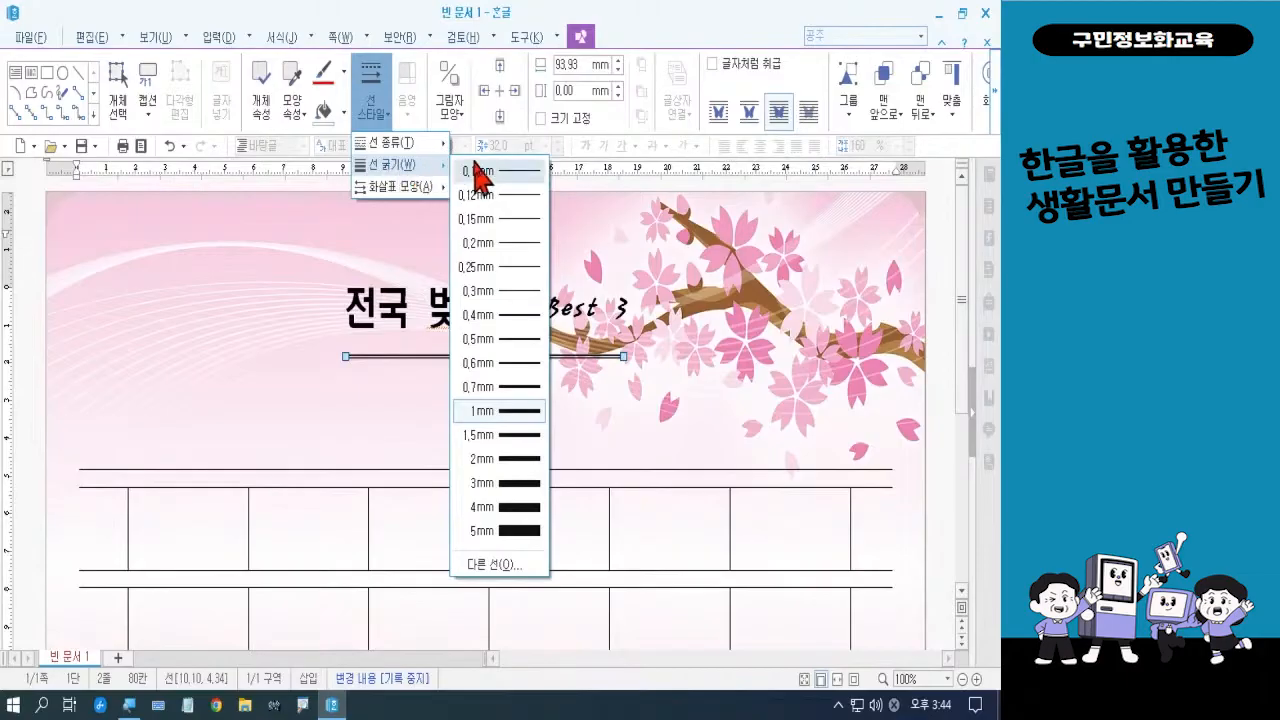
{"action": "left_click", "coordinate": [504, 434]}
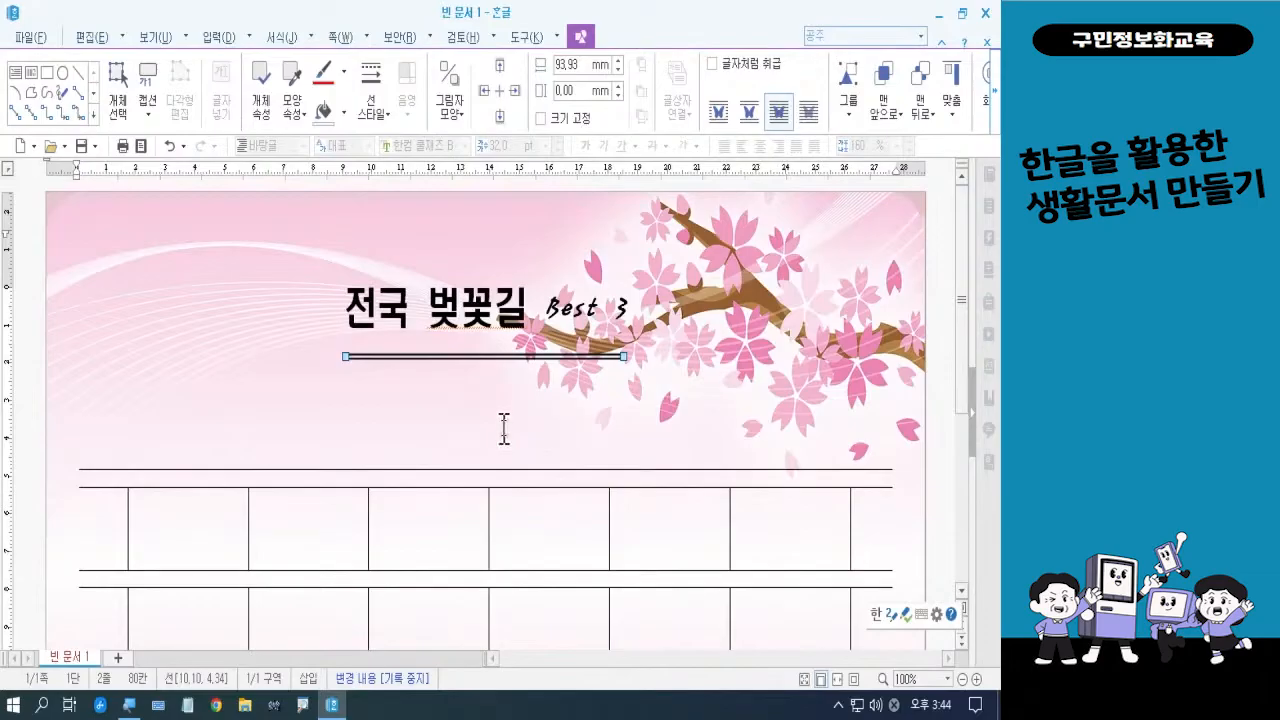
{"action": "left_click", "coordinate": [504, 428]}
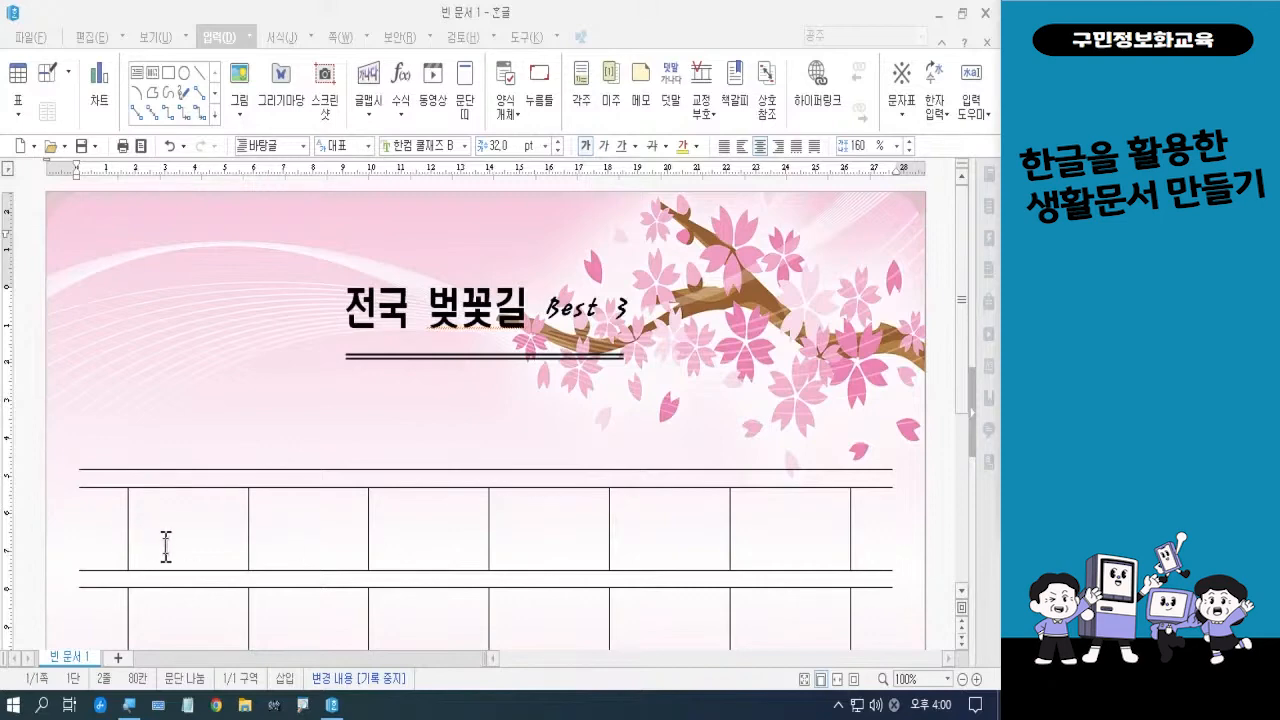
- Enter "벚꽃철 필수" in the table's upper tall row, one character per cell from B2 to G2, leaving E2 empty
{"action": "left_click_drag", "start_coordinate": [971, 343], "coordinate": [971, 408]}
{"action": "left_click", "coordinate": [177, 385]}
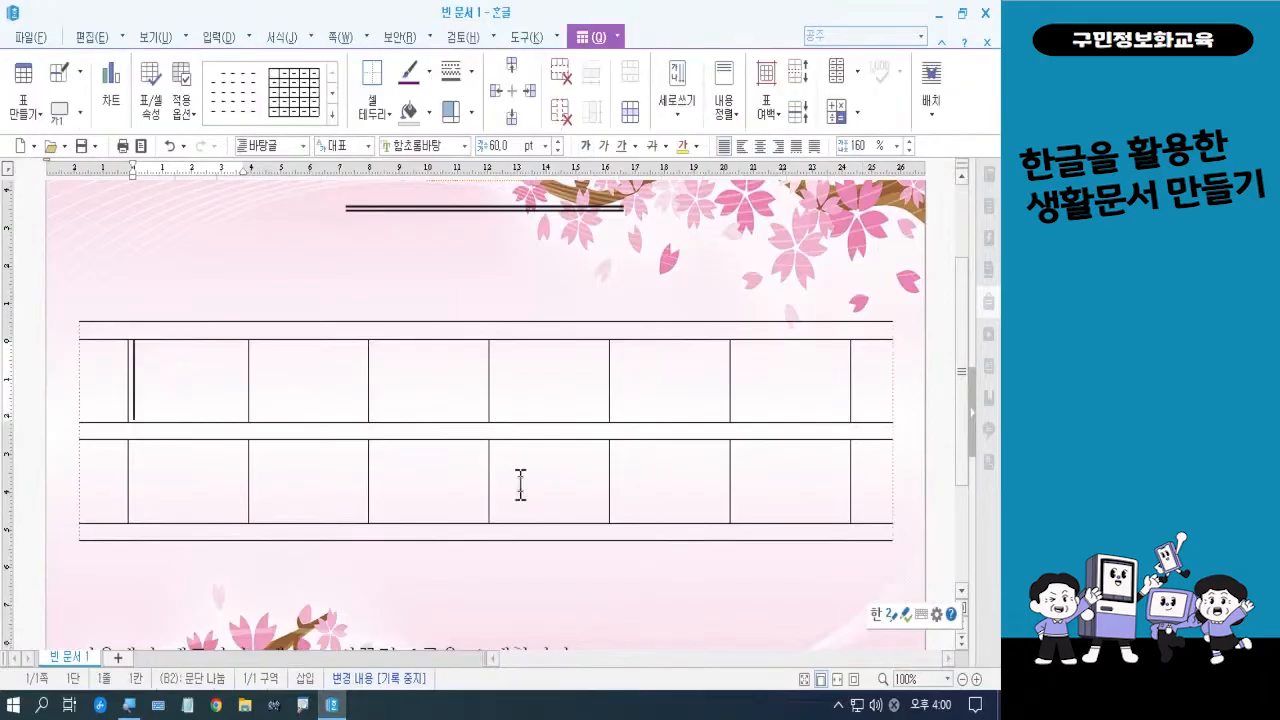
{"action": "type", "text": "벚"}
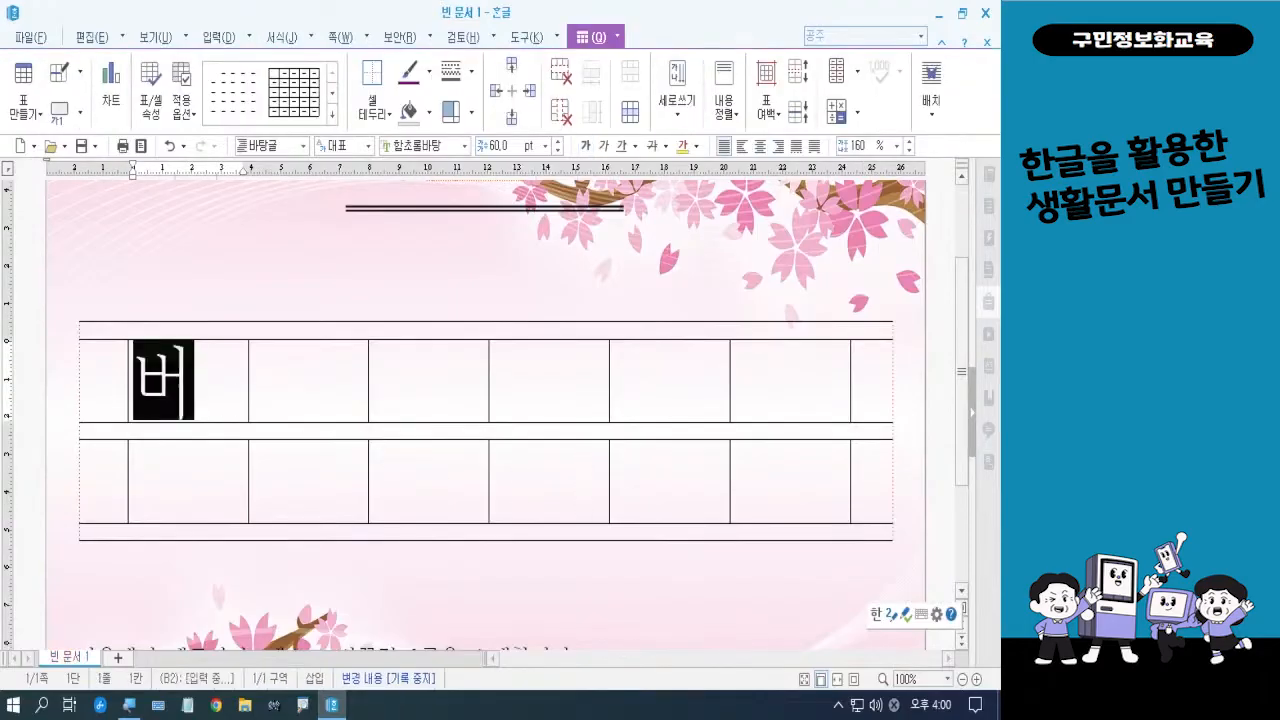
{"action": "left_click", "coordinate": [334, 380]}
{"action": "type", "text": "꽃"}
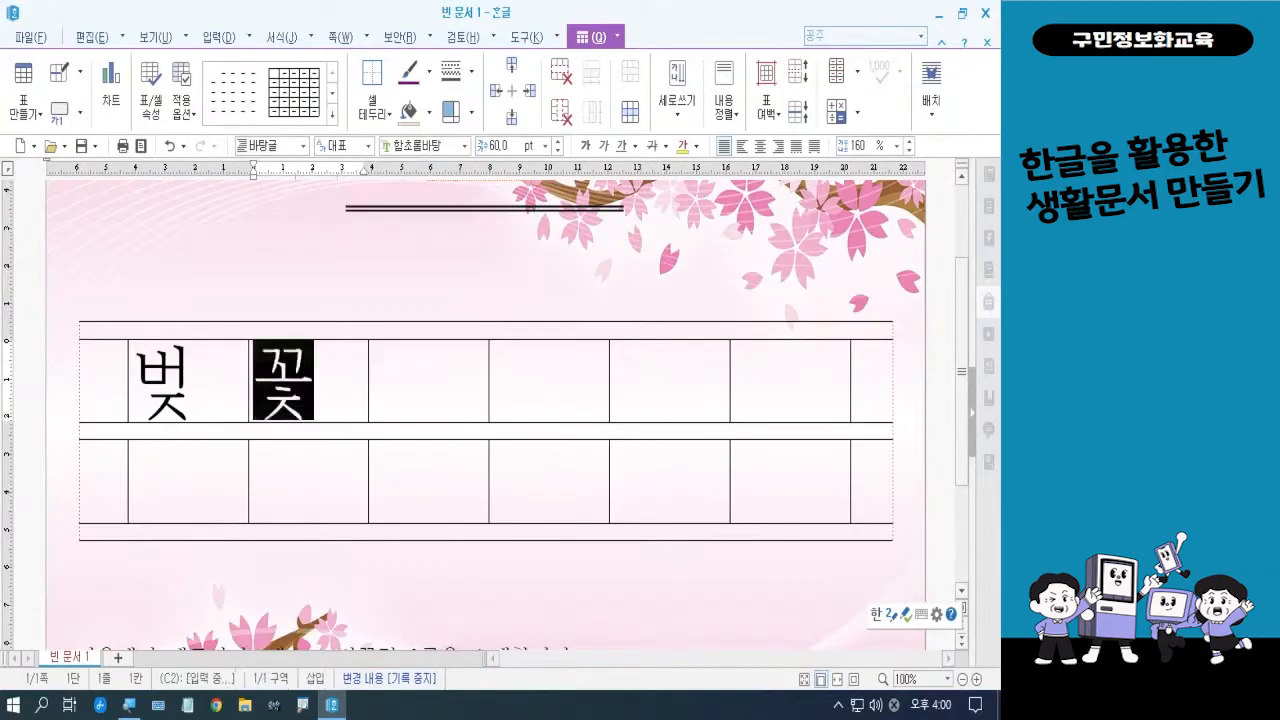
{"action": "left_click", "coordinate": [449, 366]}
{"action": "type", "text": "처ㄹ"}
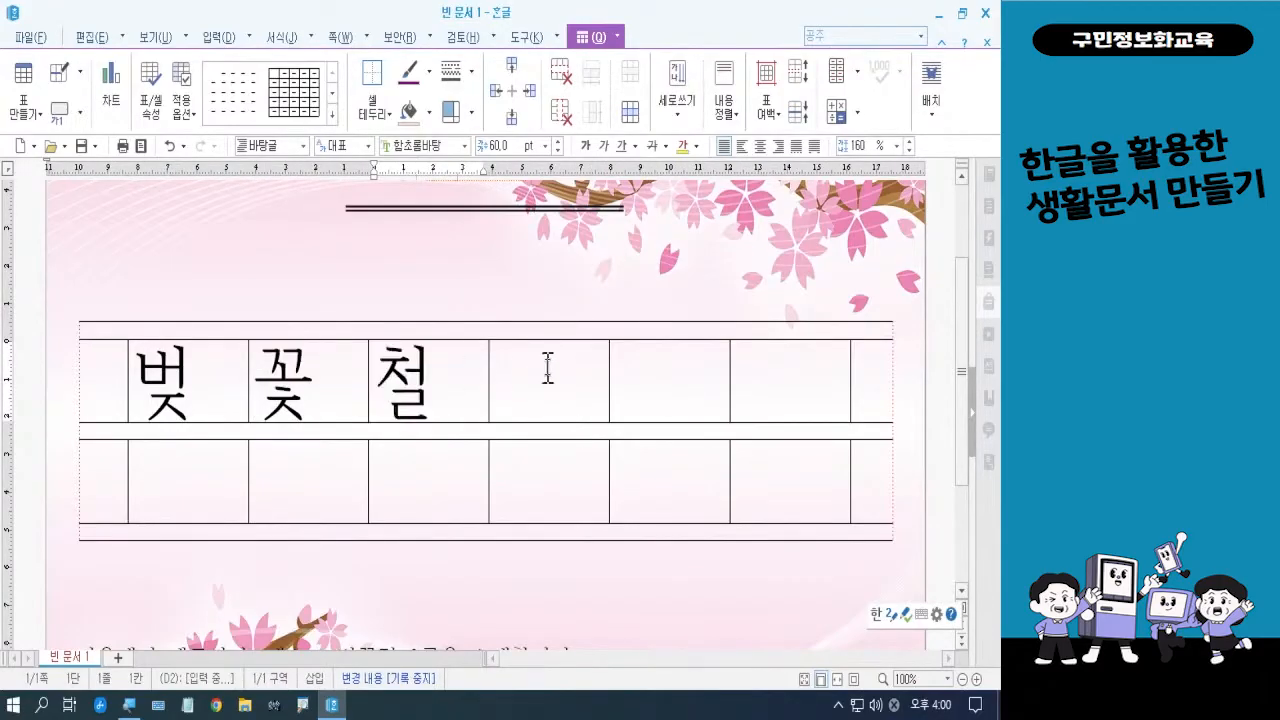
{"action": "left_click", "coordinate": [667, 383]}
{"action": "type", "text": "필"}
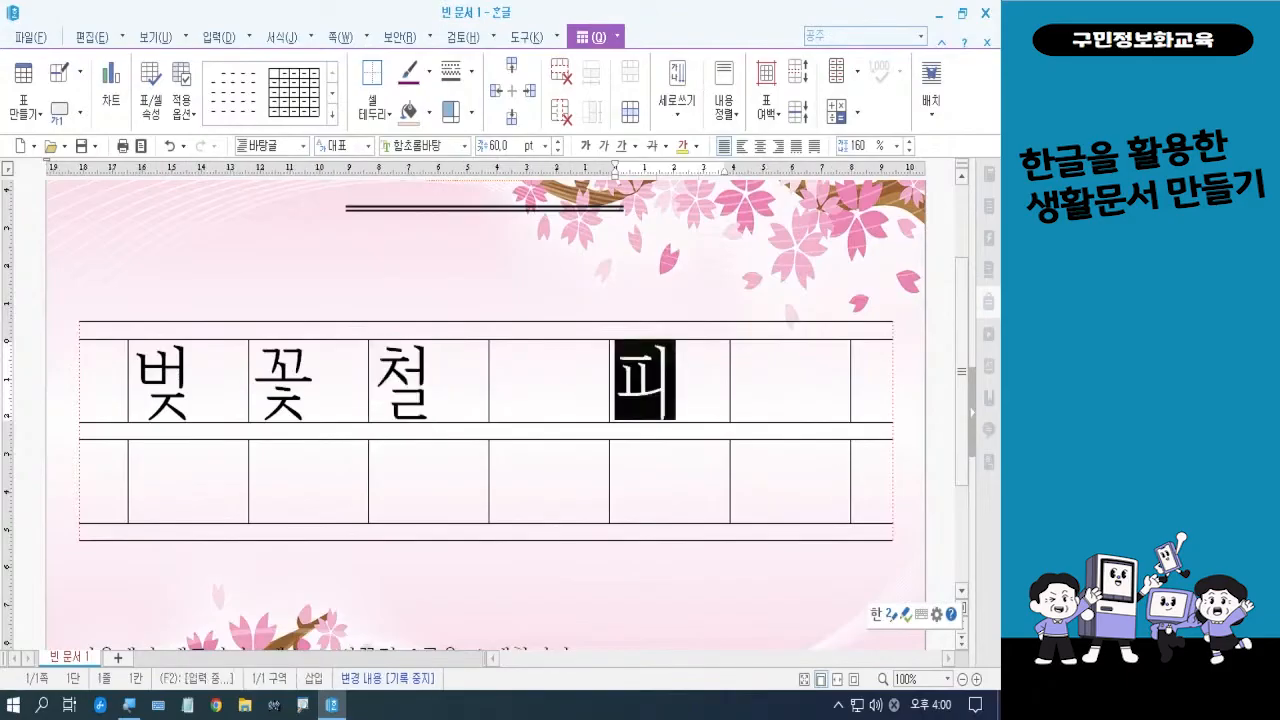
{"action": "left_click", "coordinate": [823, 389]}
{"action": "type", "text": "수"}
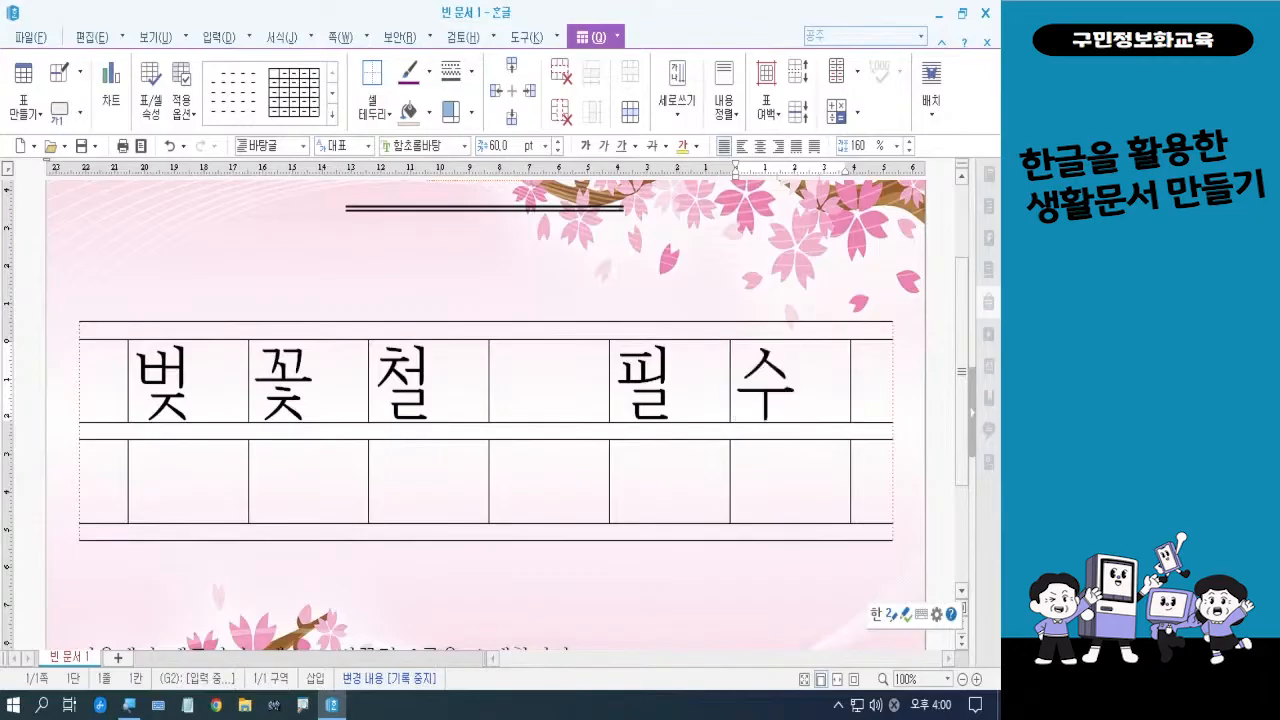
- Enter "드라이브 맵" in the table's lower tall row, one character per cell from B4 to G4, leaving F4 empty
{"action": "left_click", "coordinate": [198, 473]}
{"action": "type", "text": "드"}
{"action": "left_click", "coordinate": [336, 494]}
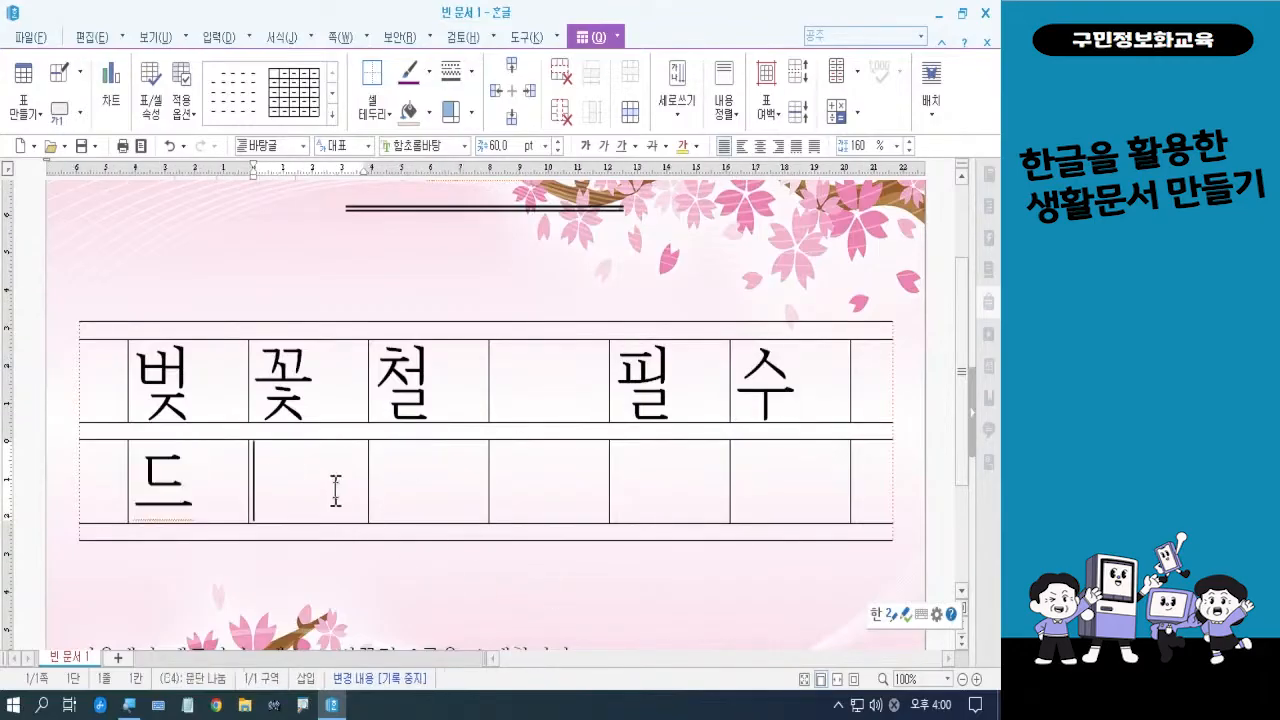
{"action": "type", "text": "라"}
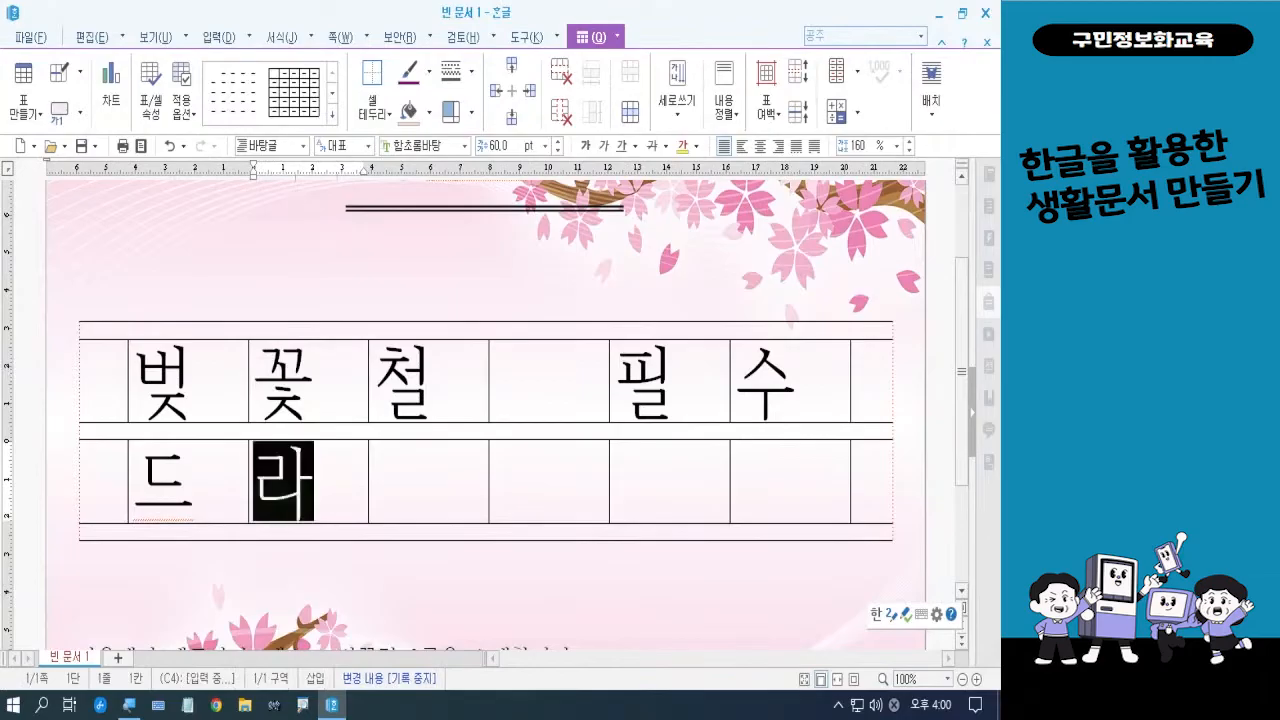
{"action": "left_click", "coordinate": [407, 473]}
{"action": "type", "text": "이"}
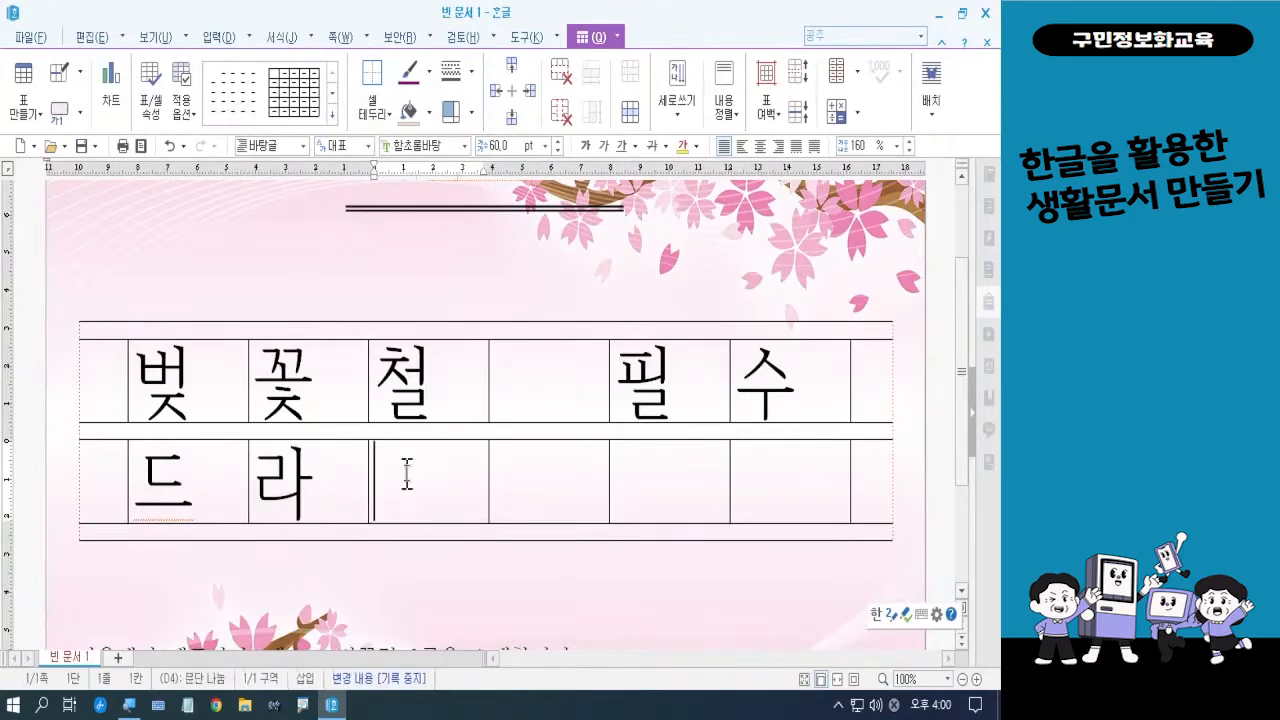
{"action": "left_click", "coordinate": [534, 474]}
{"action": "type", "text": "ㅂ"}
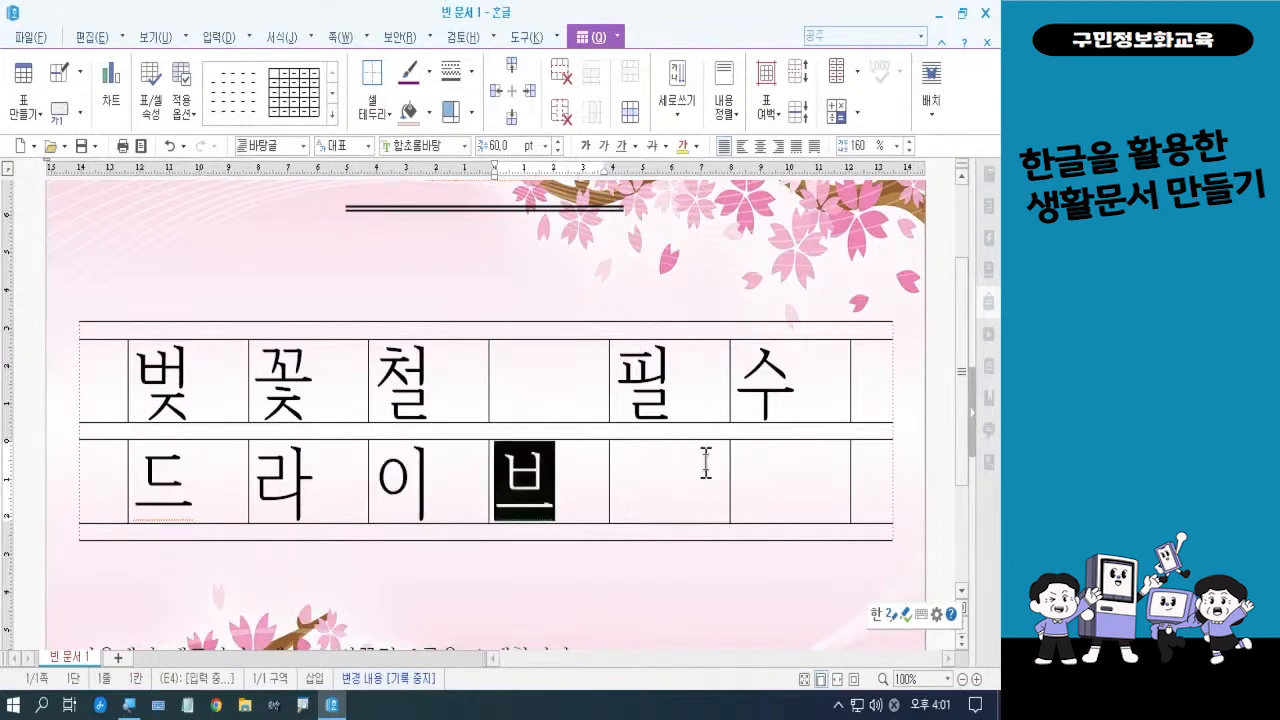
{"action": "left_click", "coordinate": [774, 487]}
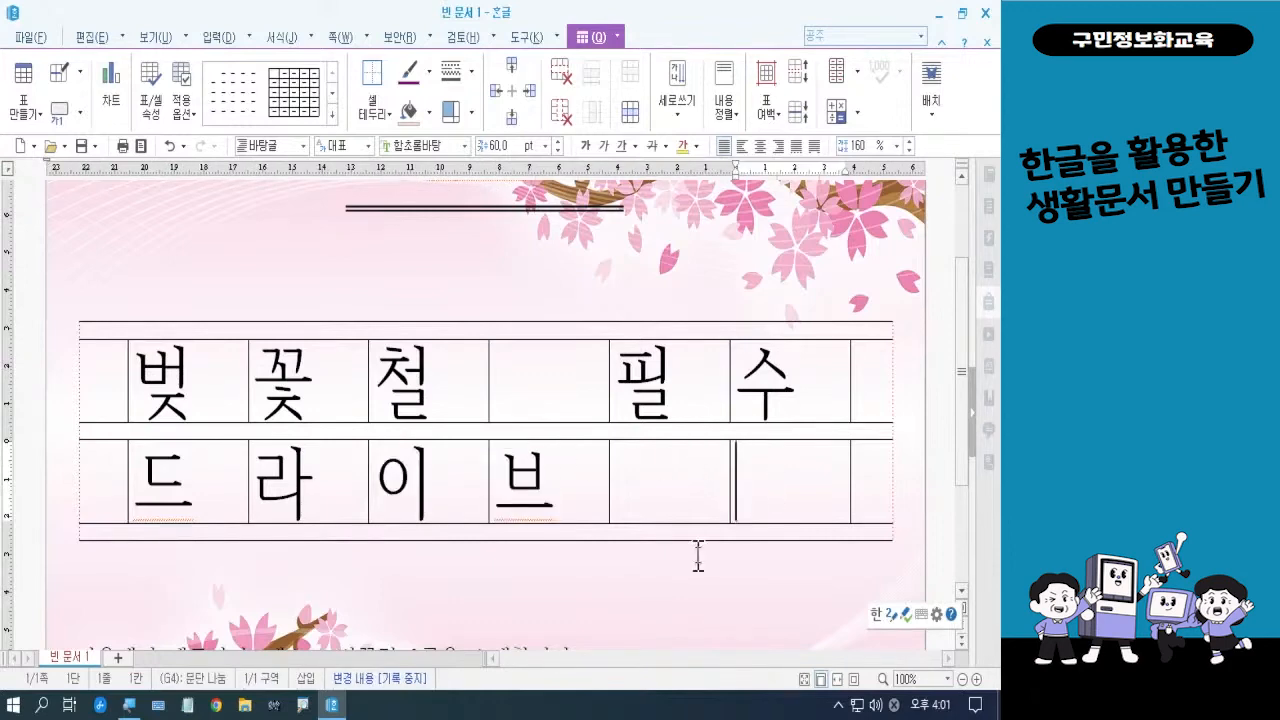
{"action": "type", "text": "맵"}
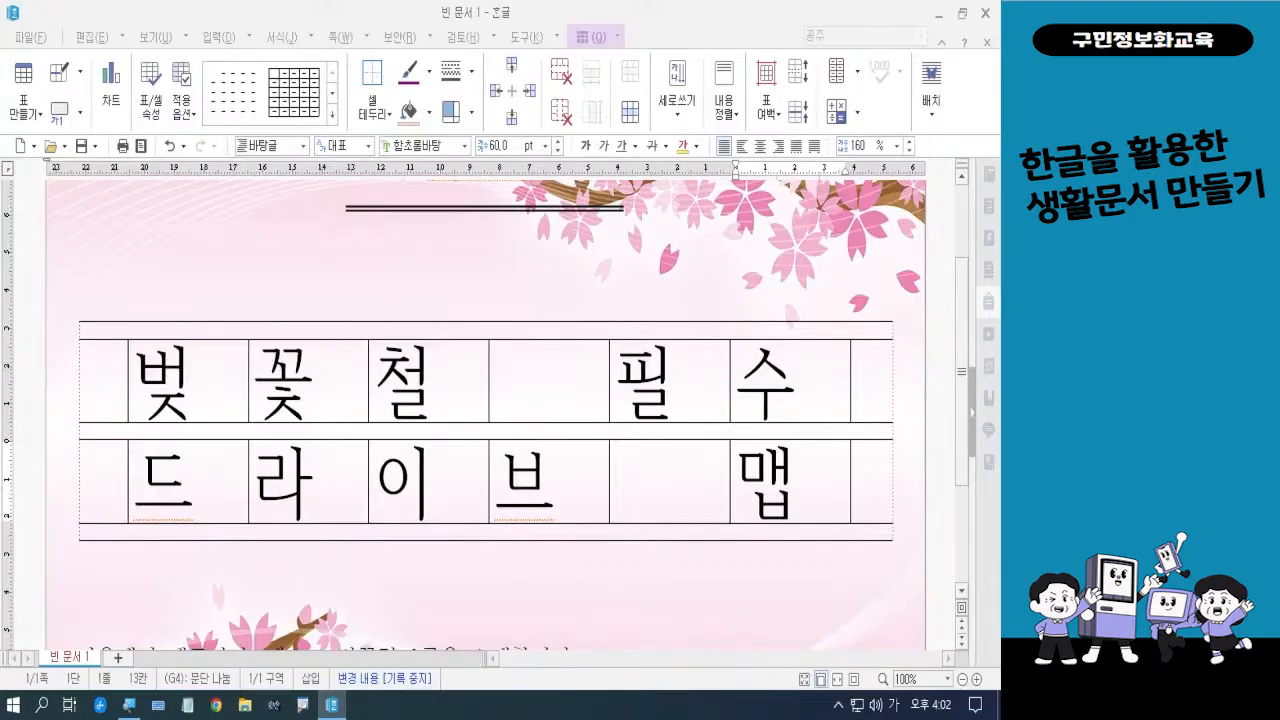
{"action": "key", "text": "Hangul"}
{"action": "key", "text": "Hangul"}
{"action": "key", "text": "Hangul"}
{"action": "key", "text": "Hangul"}
{"action": "key", "text": "Hangul"}
{"action": "key", "text": "Hangul"}
- Centre the characters in the upper tall row from B2 to G2 and format them in the HY동녘B font with magenta colour
{"action": "left_click_drag", "start_coordinate": [208, 388], "coordinate": [760, 385]}
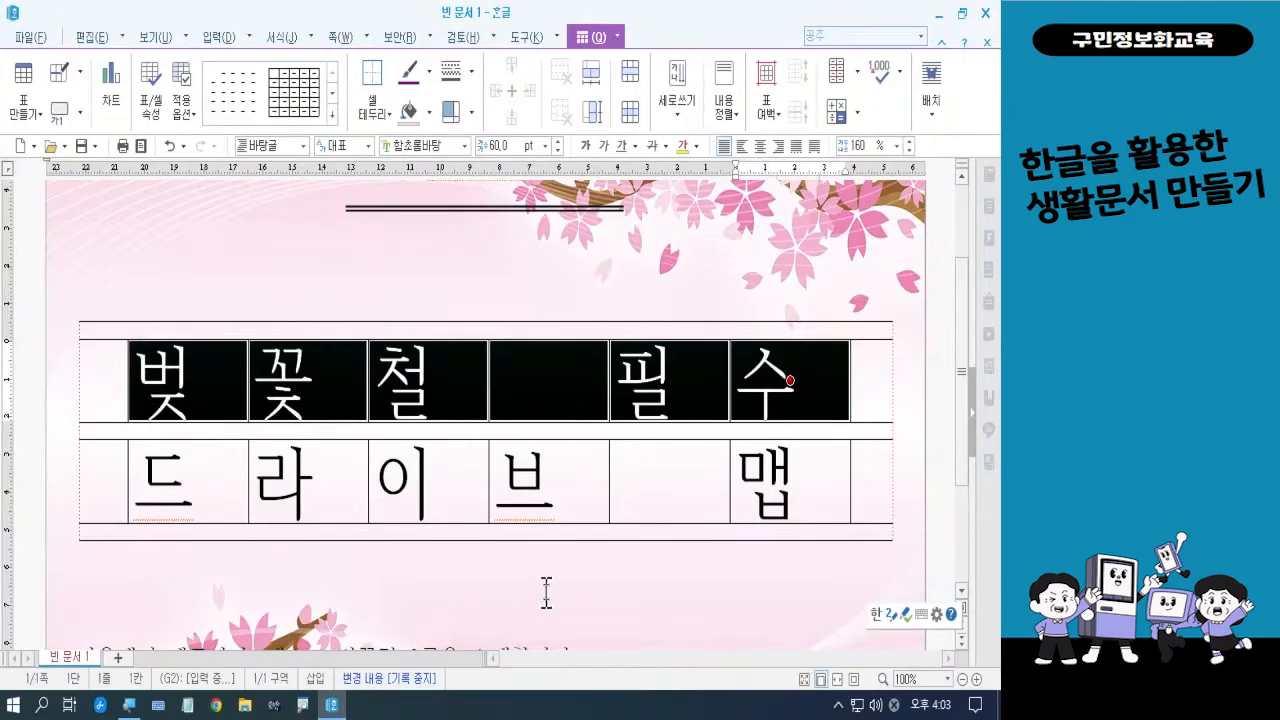
{"action": "left_click", "coordinate": [761, 147]}
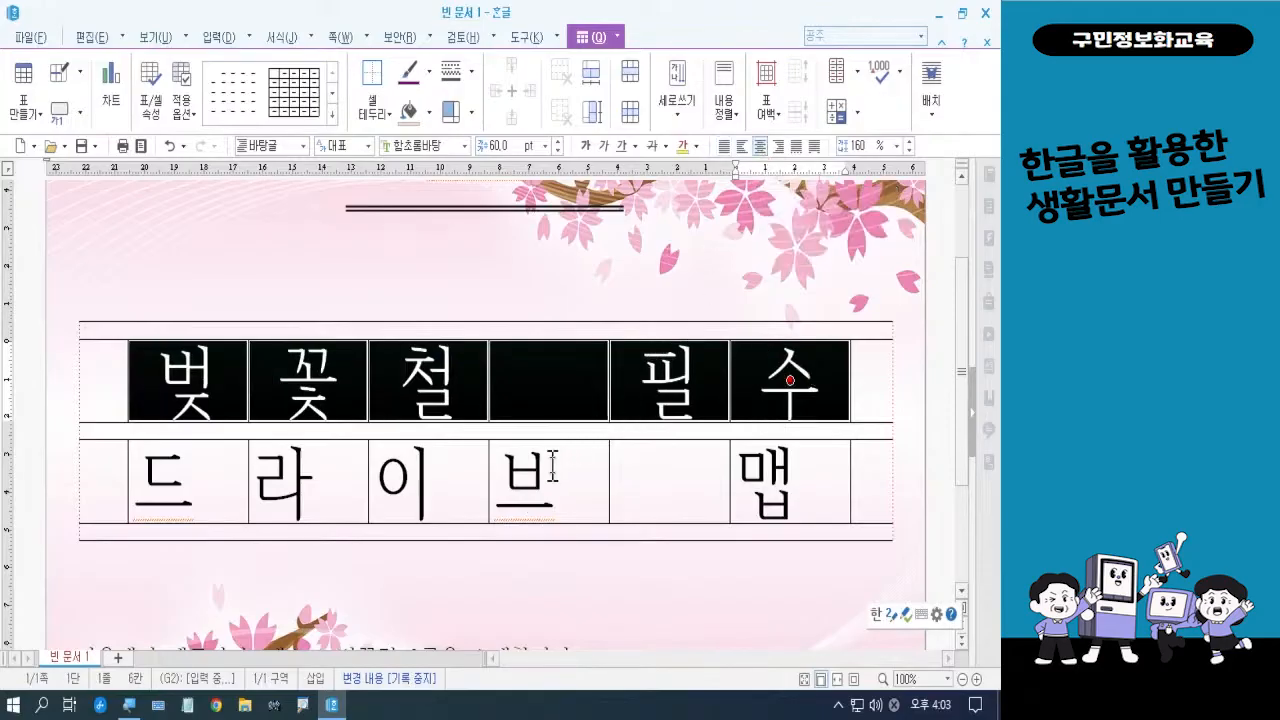
{"action": "right_click", "coordinate": [439, 381]}
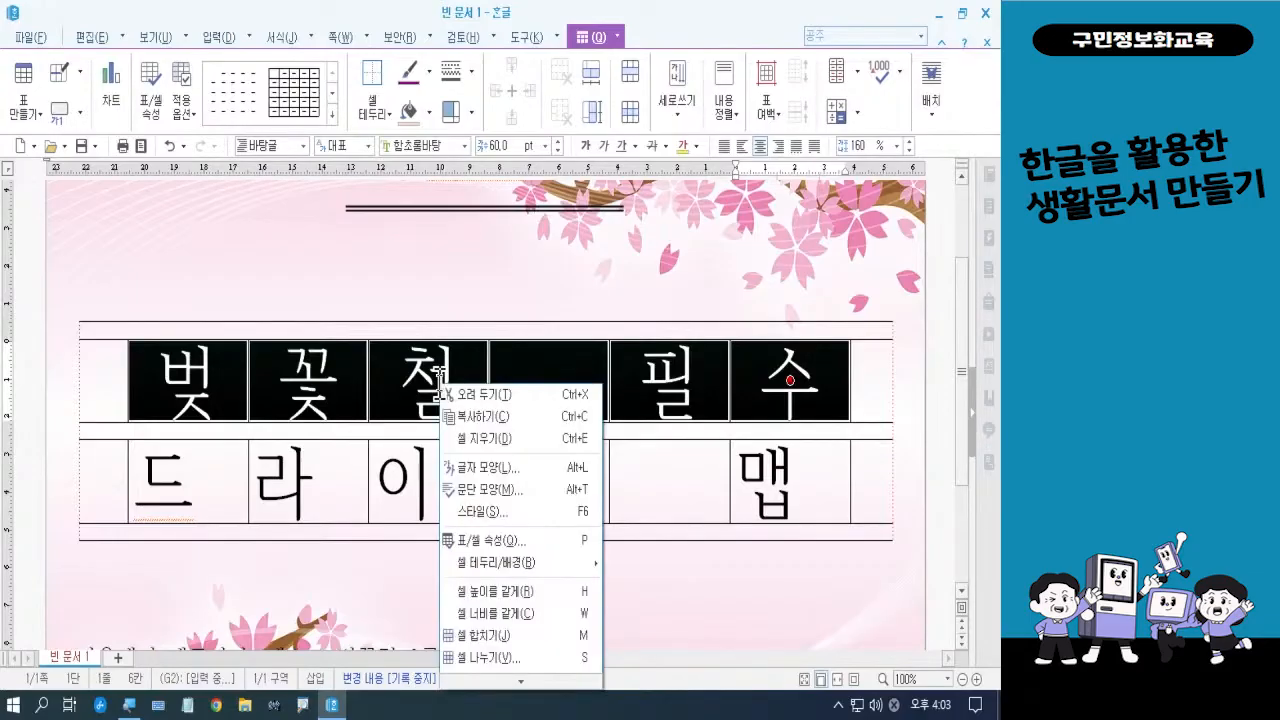
{"action": "left_click", "coordinate": [478, 471]}
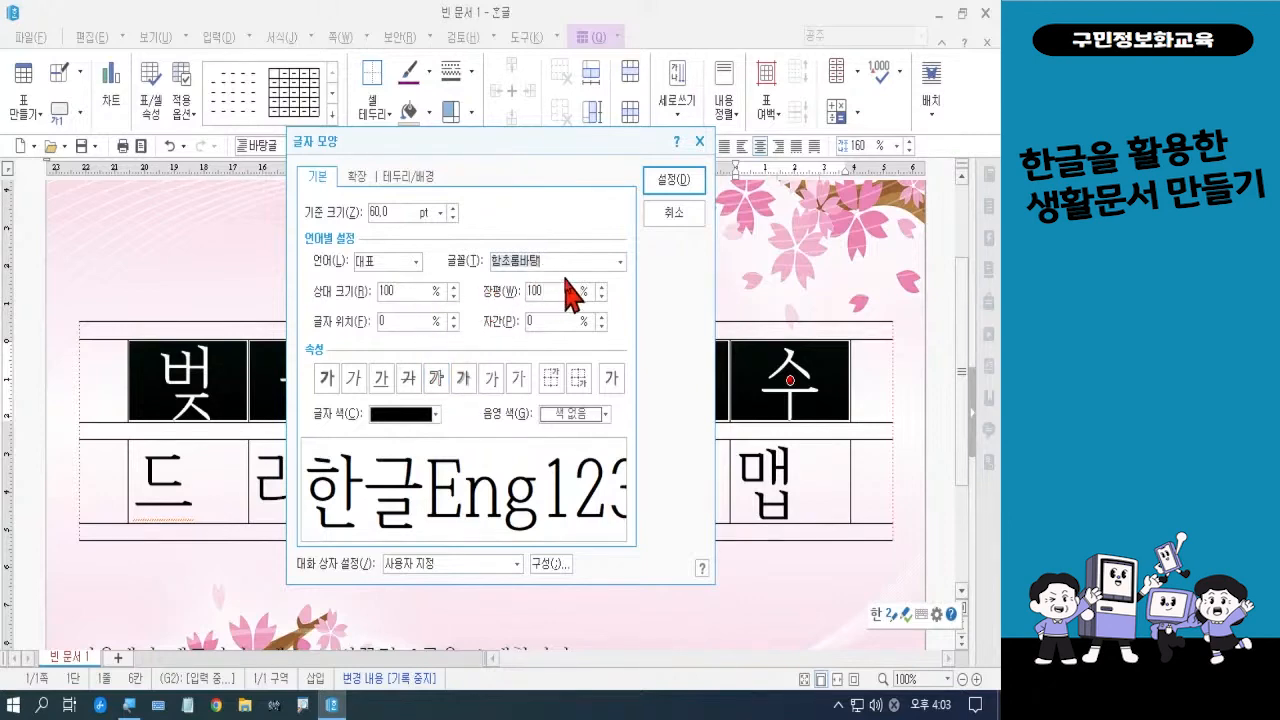
{"action": "left_click", "coordinate": [619, 263]}
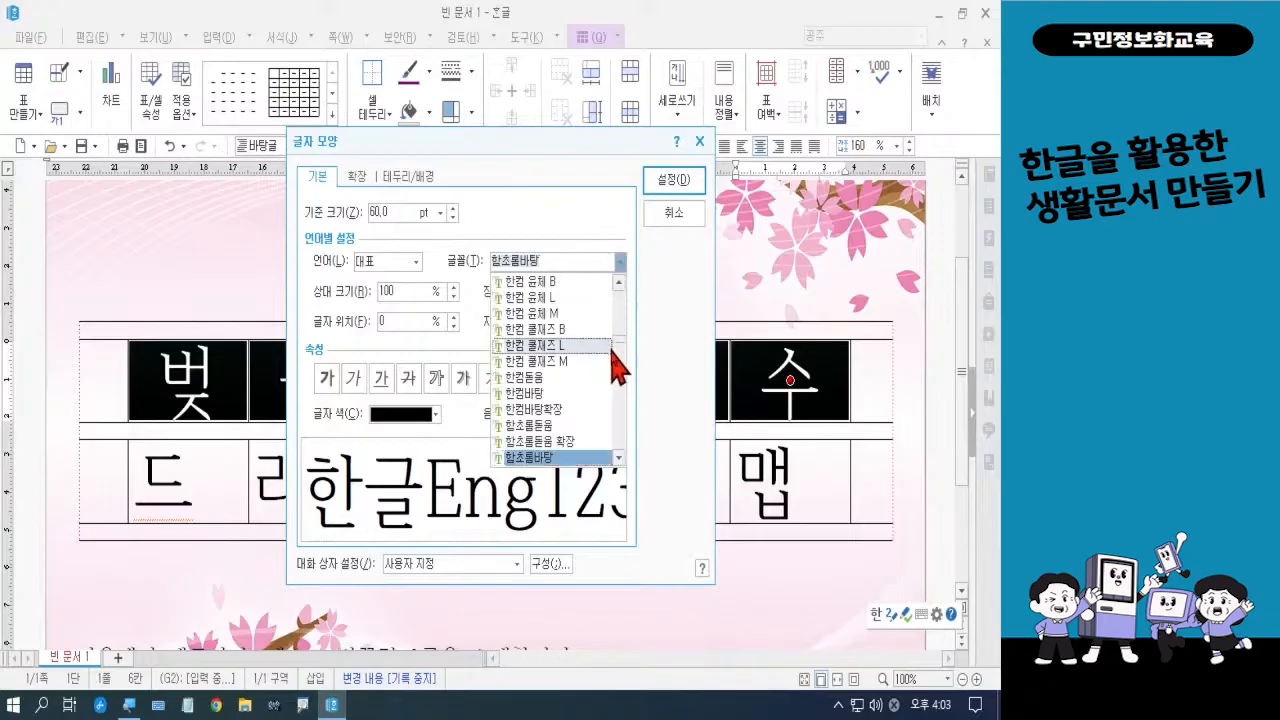
{"action": "mouse_move", "coordinate": [618, 337]}
{"action": "left_mouse_down"}
{"action": "mouse_move", "coordinate": [616, 308]}
{"action": "mouse_move", "coordinate": [615, 361]}
{"action": "left_mouse_up"}
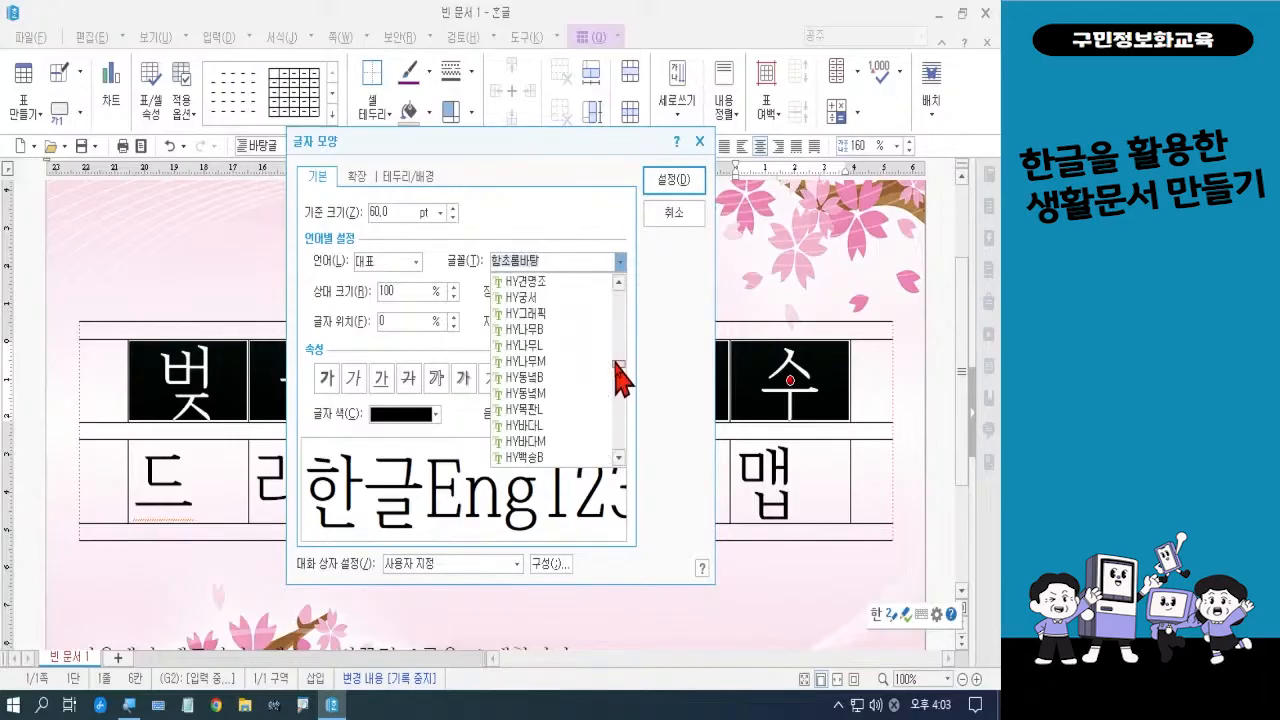
{"action": "left_click", "coordinate": [553, 379]}
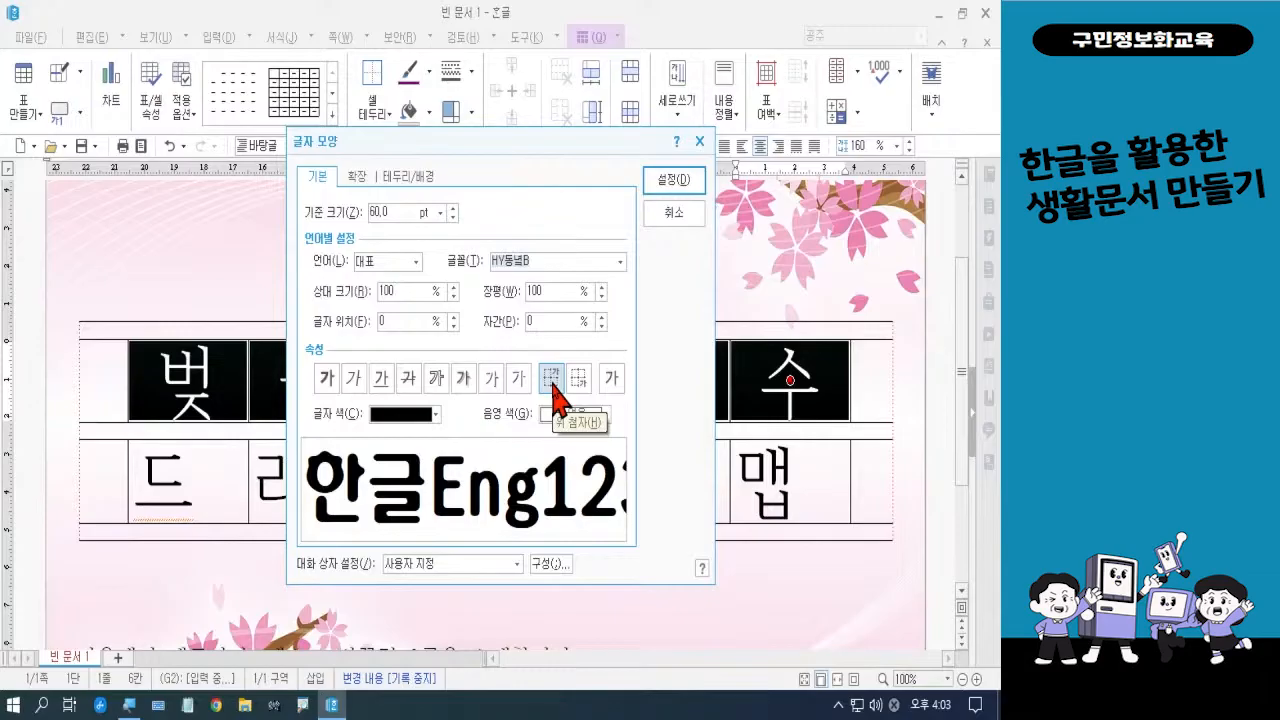
{"action": "left_click", "coordinate": [414, 418]}
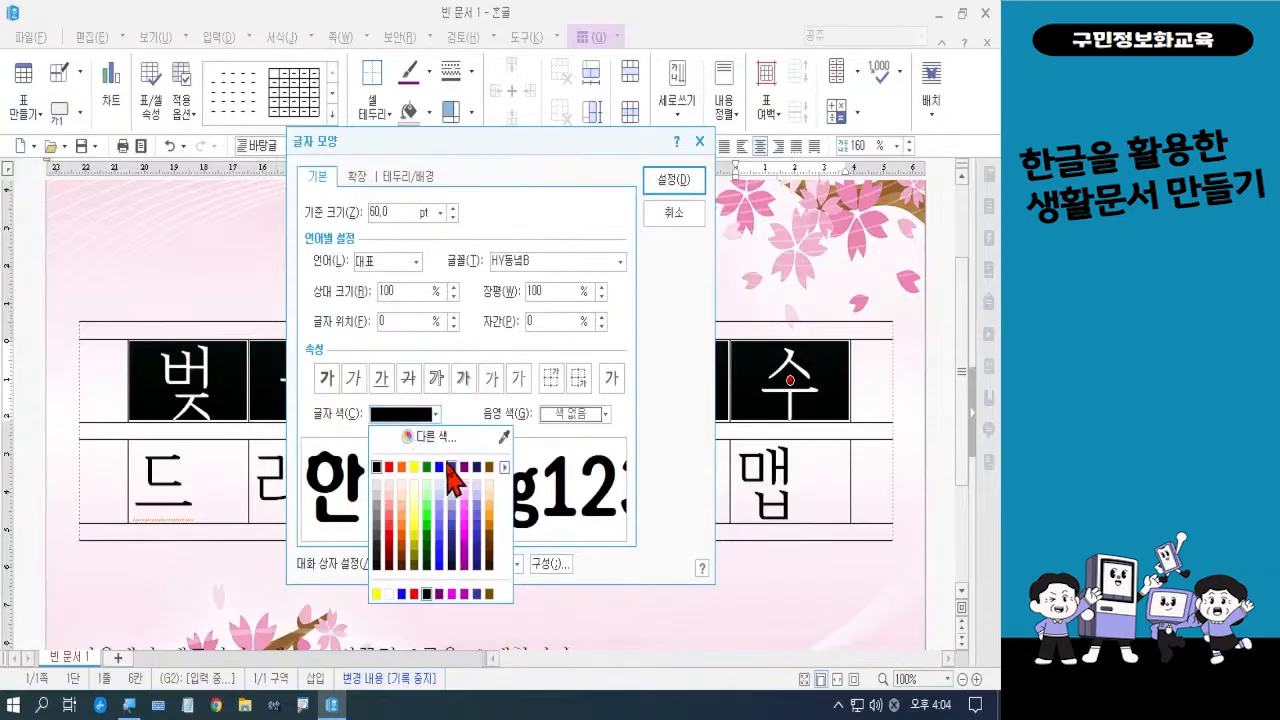
{"action": "left_click", "coordinate": [466, 541]}
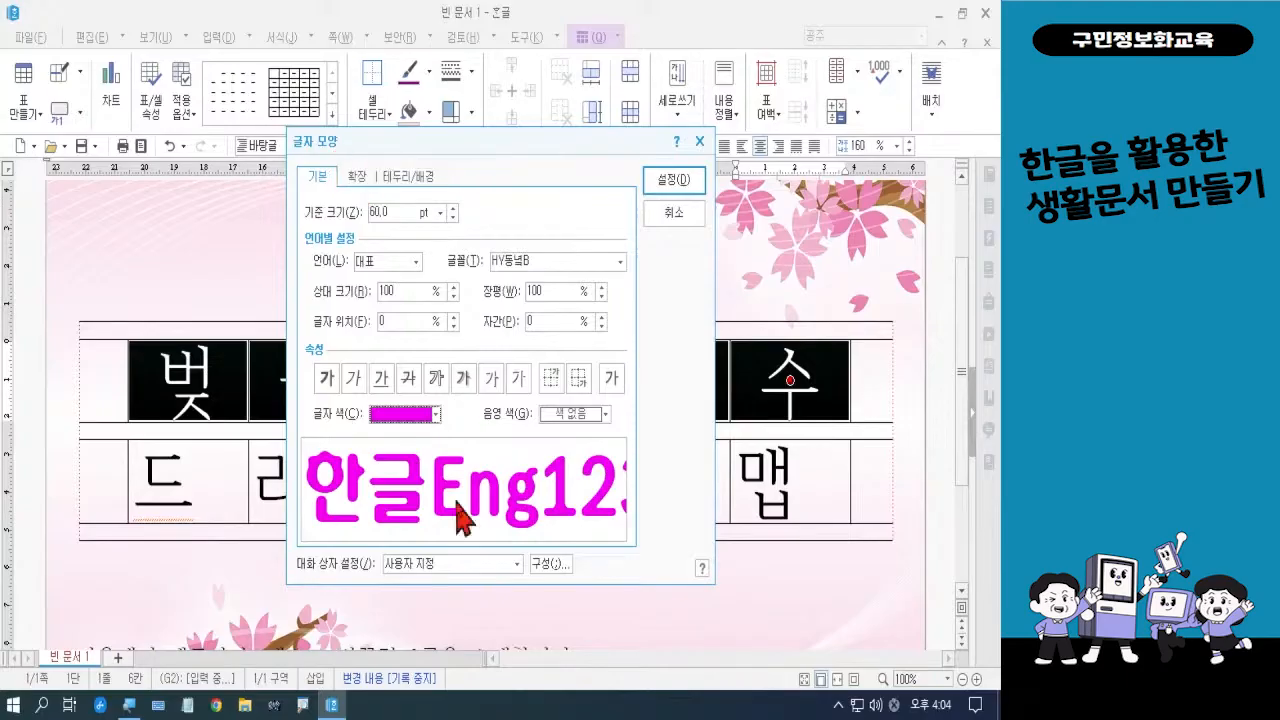
- Add a discontinuous (비연속) light pink shadow to the upper row's characters with X and Y offsets of 5%, and deselect the cells
{"action": "left_click", "coordinate": [358, 177]}
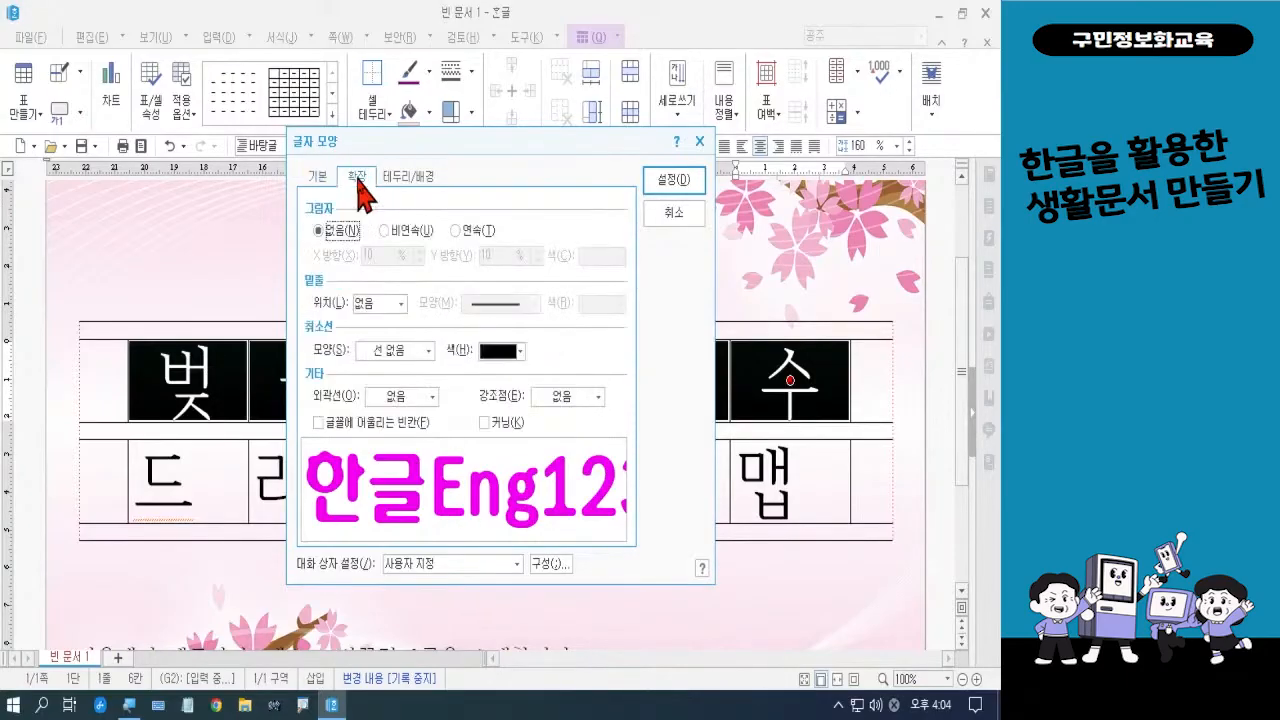
{"action": "left_click", "coordinate": [386, 232]}
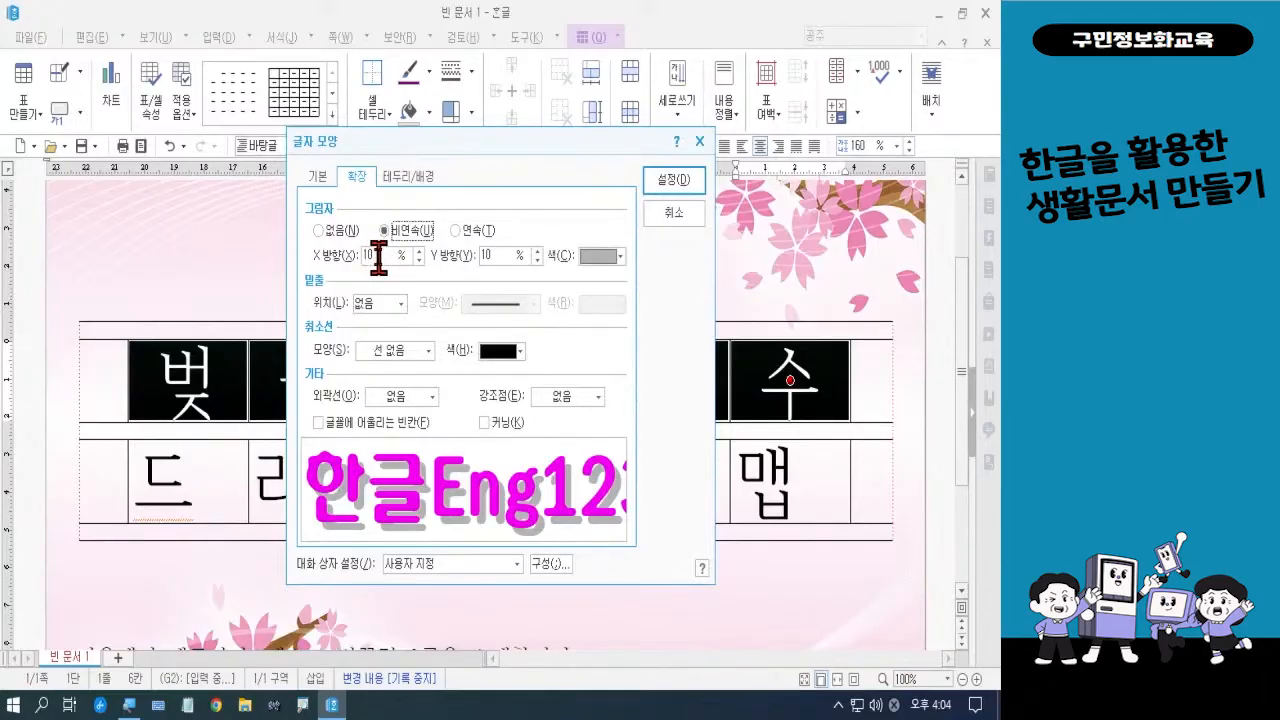
{"action": "type", "text": "5"}
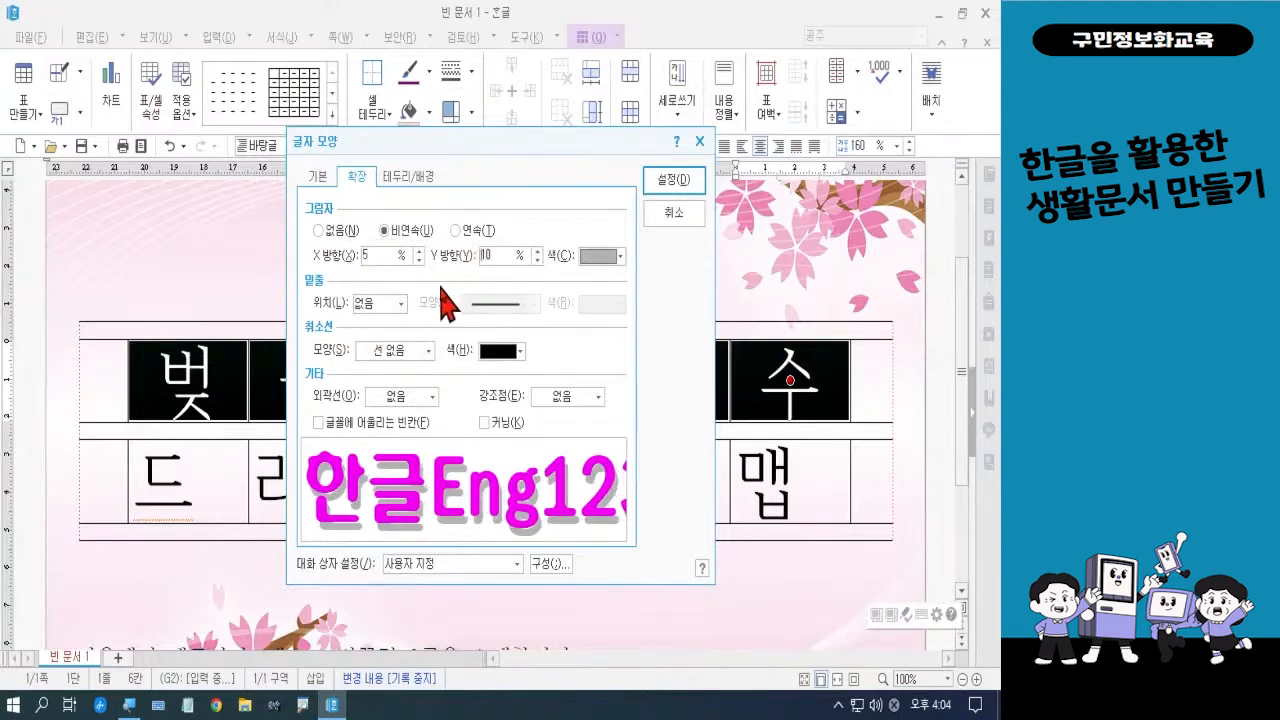
{"action": "type", "text": "5"}
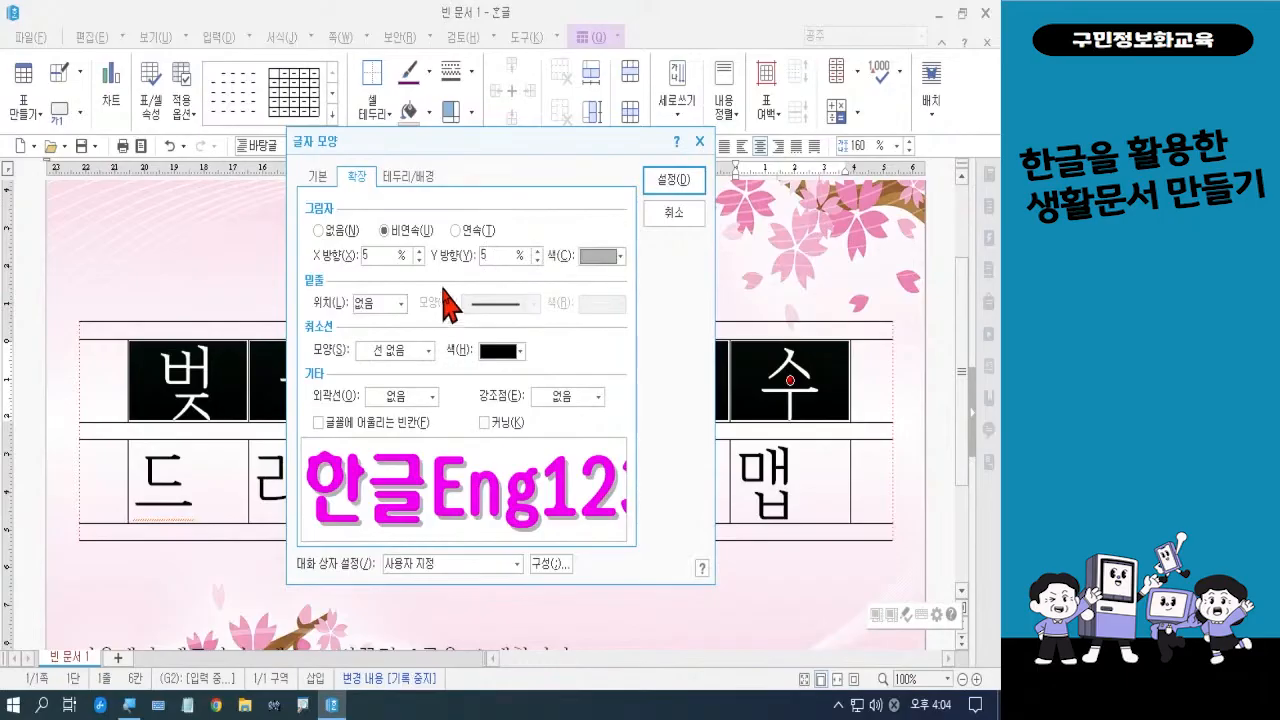
{"action": "left_click", "coordinate": [598, 258]}
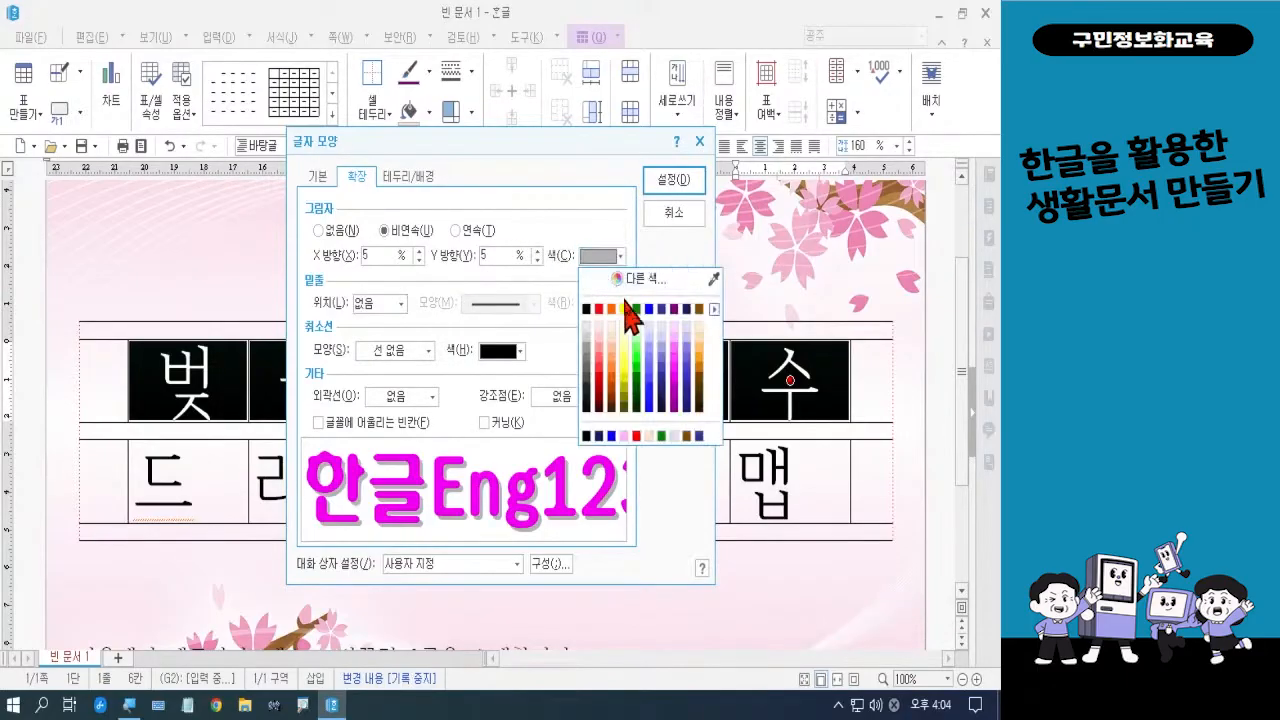
{"action": "left_click", "coordinate": [674, 340]}
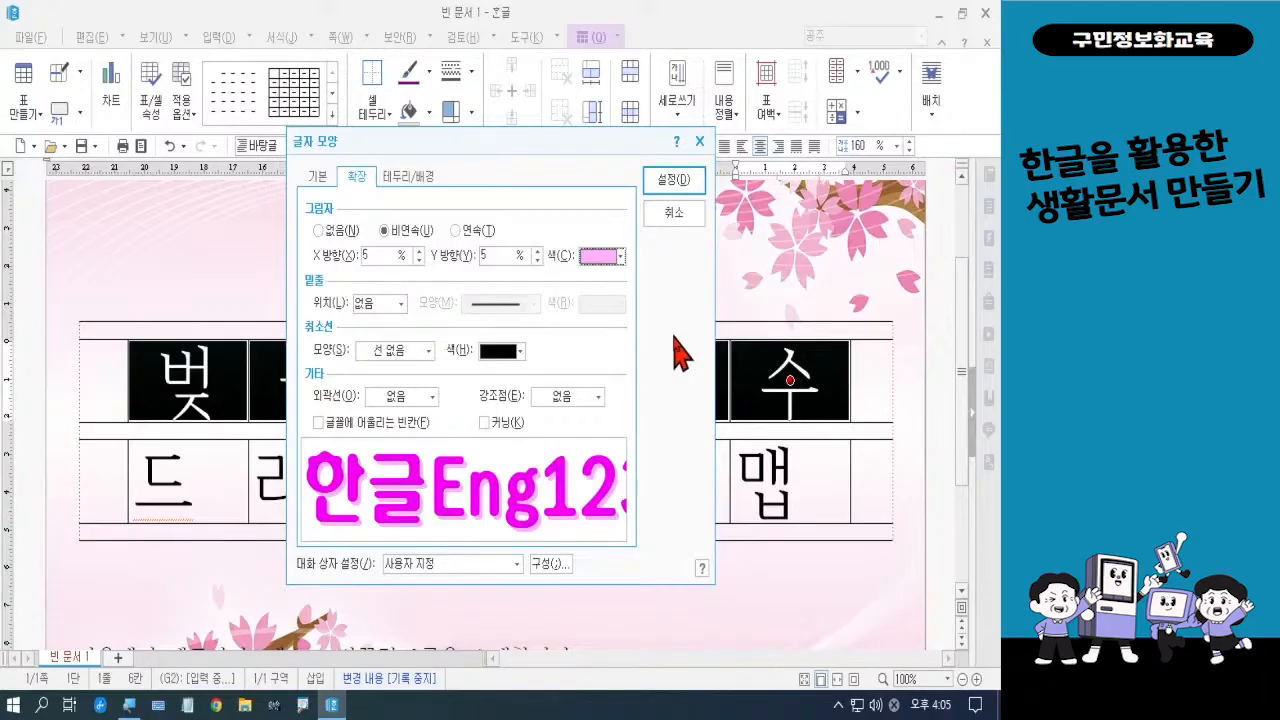
{"action": "left_click", "coordinate": [670, 183]}
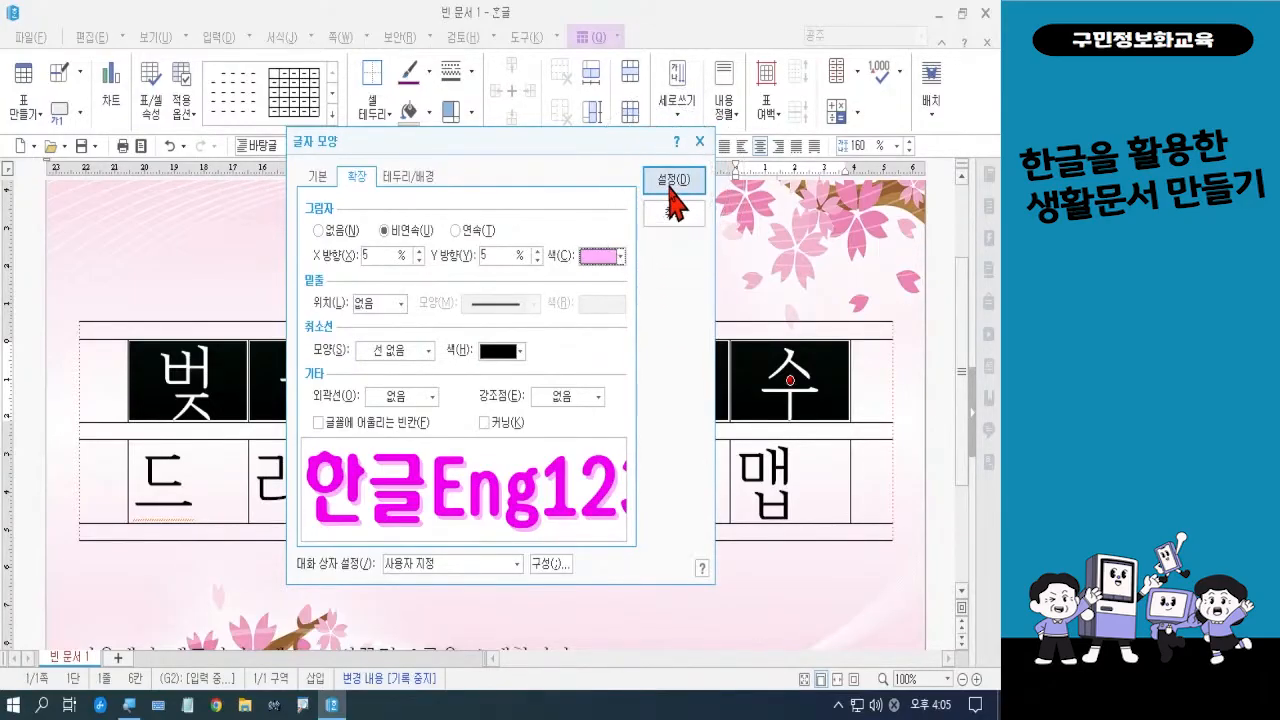
{"action": "left_click", "coordinate": [672, 185]}
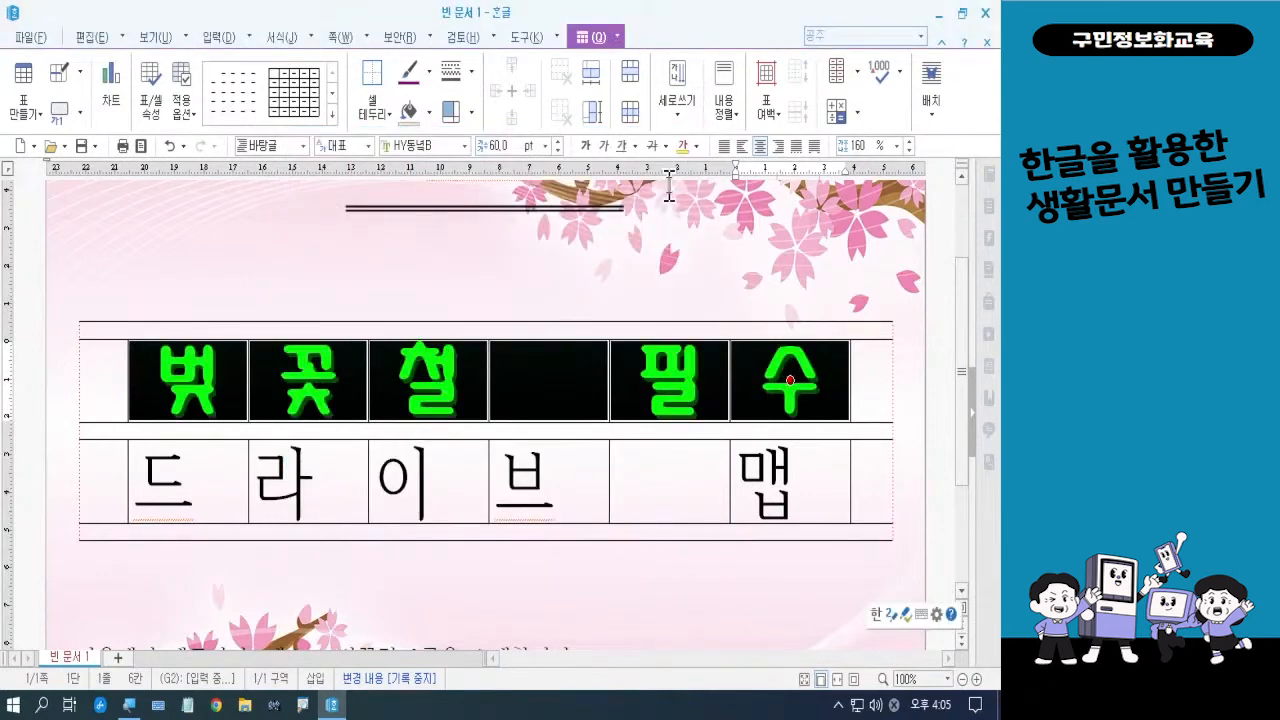
{"action": "key", "text": "Escape"}
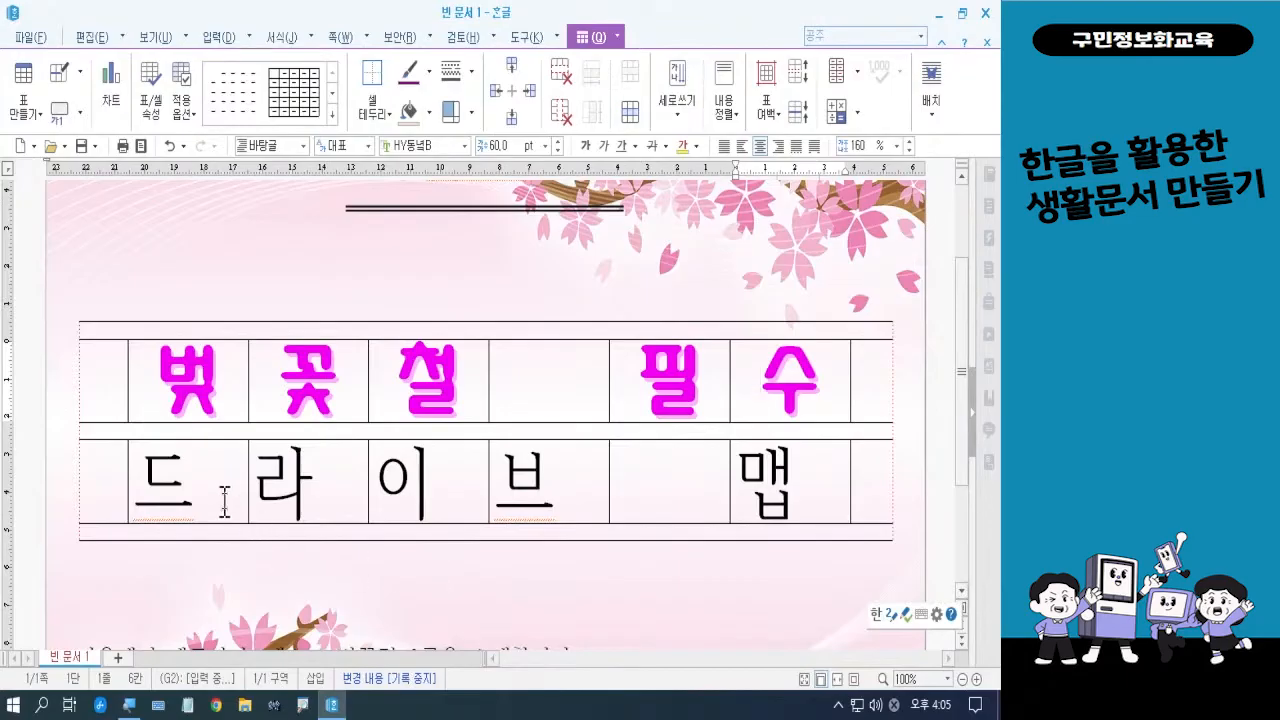
- Centre the characters of "드라이브 맵" in the lower tall row's cells from B4 to G4
{"action": "left_click_drag", "start_coordinate": [229, 491], "coordinate": [790, 481]}
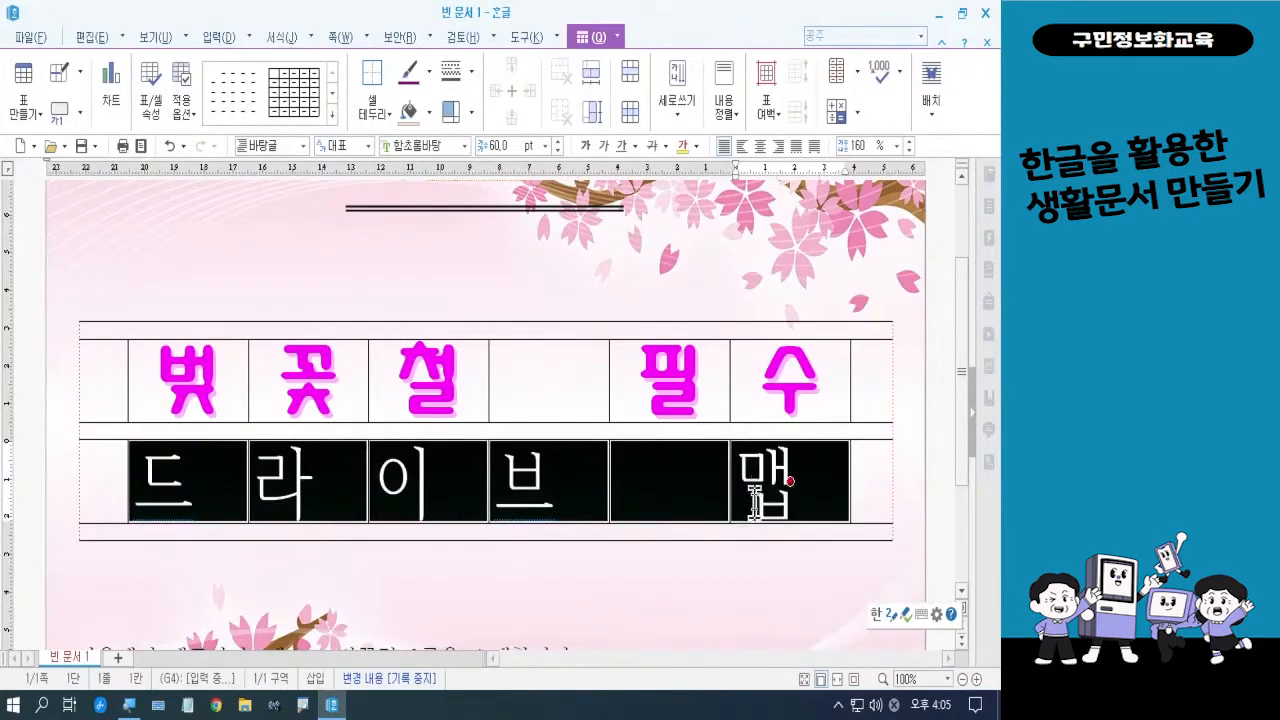
{"action": "key", "text": "alt+l"}
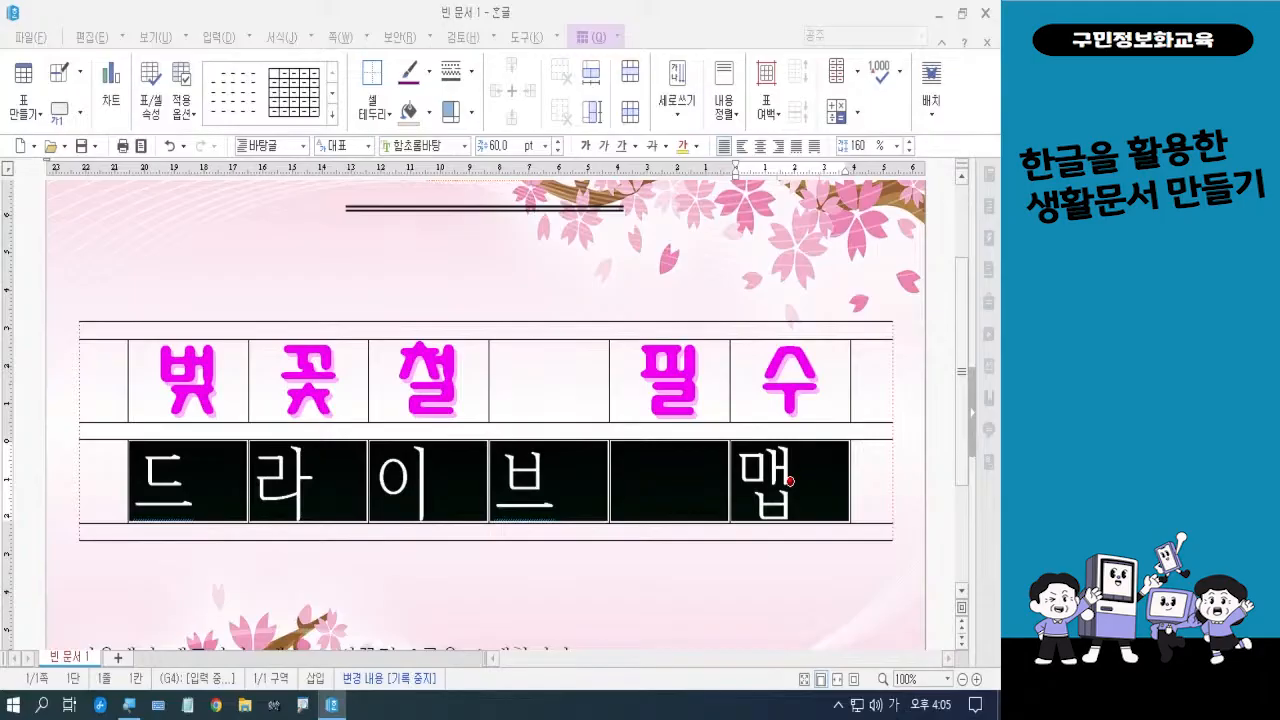
{"action": "key", "text": "Hangul"}
{"action": "key", "text": "Hangul"}
{"action": "key", "text": "Hangul"}
{"action": "key", "text": "Hangul"}
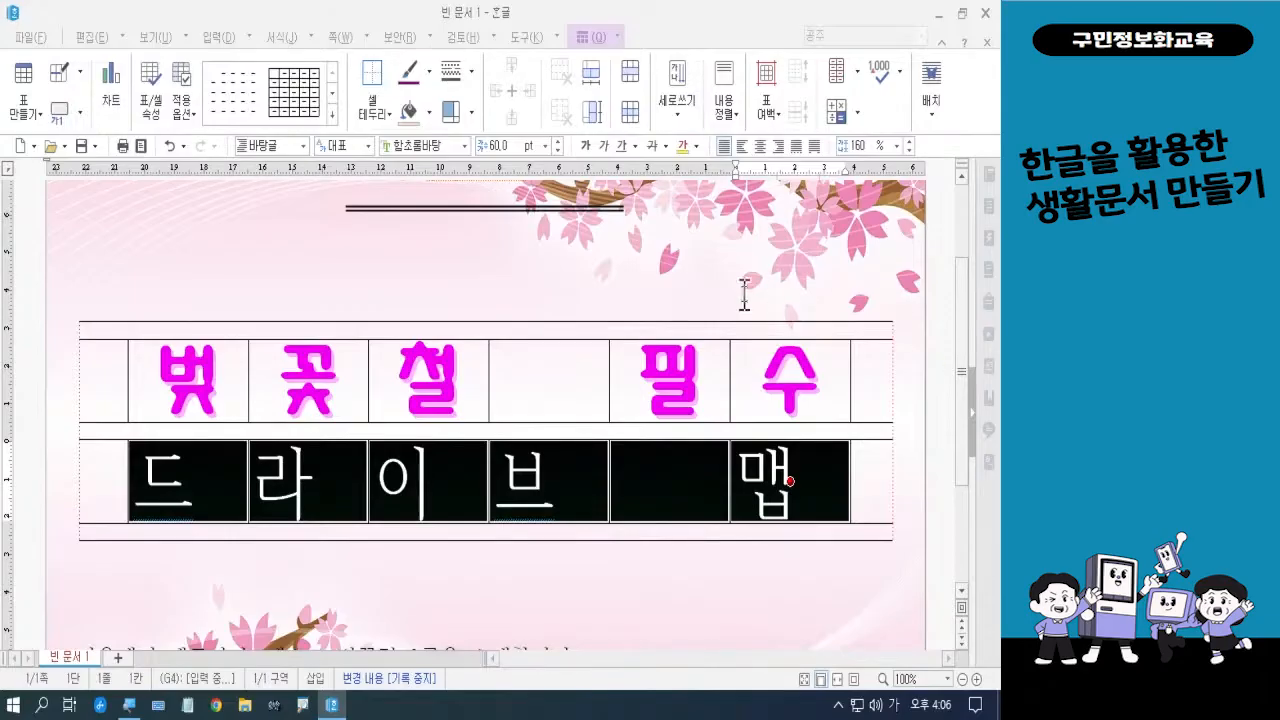
{"action": "left_click", "coordinate": [763, 152]}
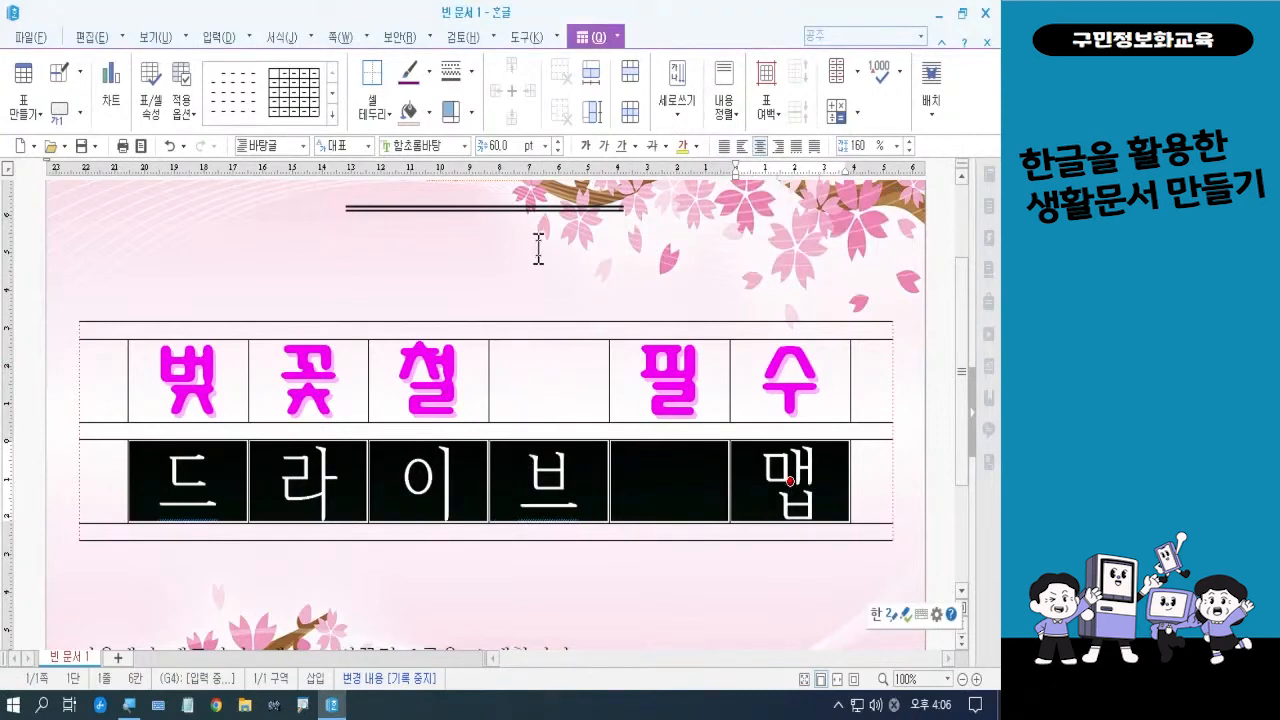
- Format the lower row's characters in the HY산B font with dark purple colour, and deselect the cells
{"action": "left_click", "coordinate": [464, 152]}
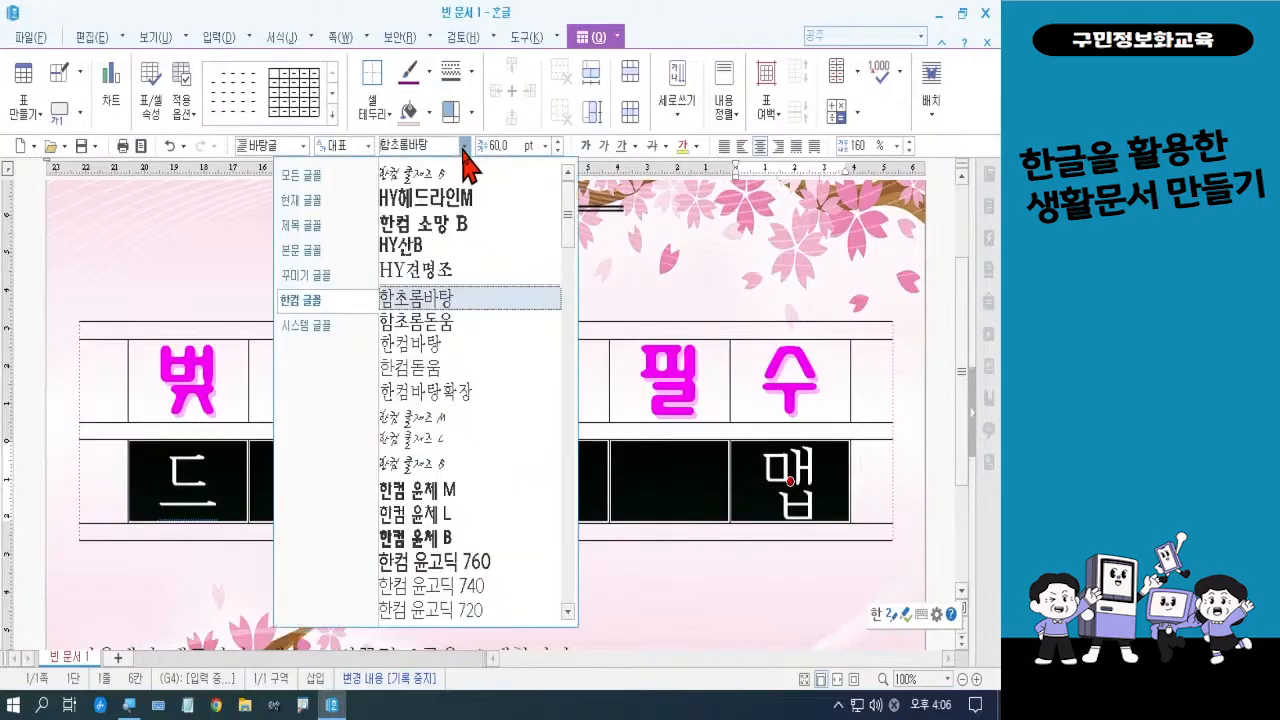
{"action": "left_click", "coordinate": [420, 246]}
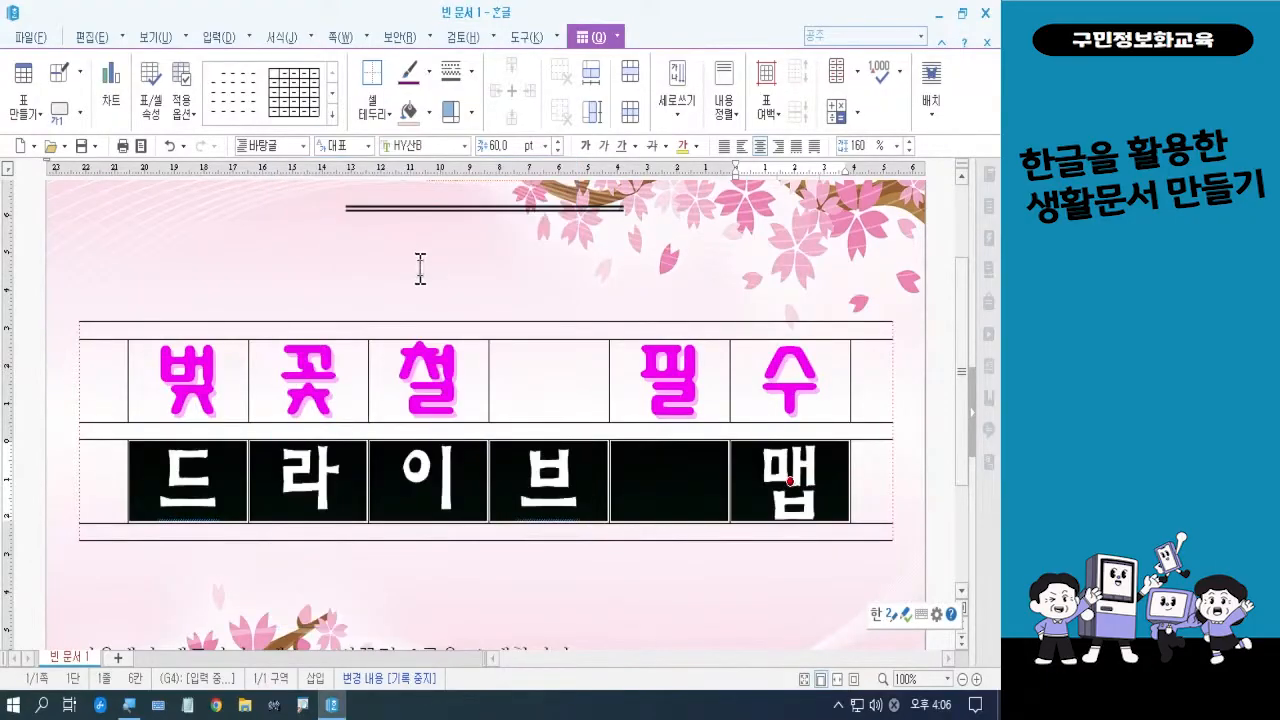
{"action": "left_click", "coordinate": [697, 147]}
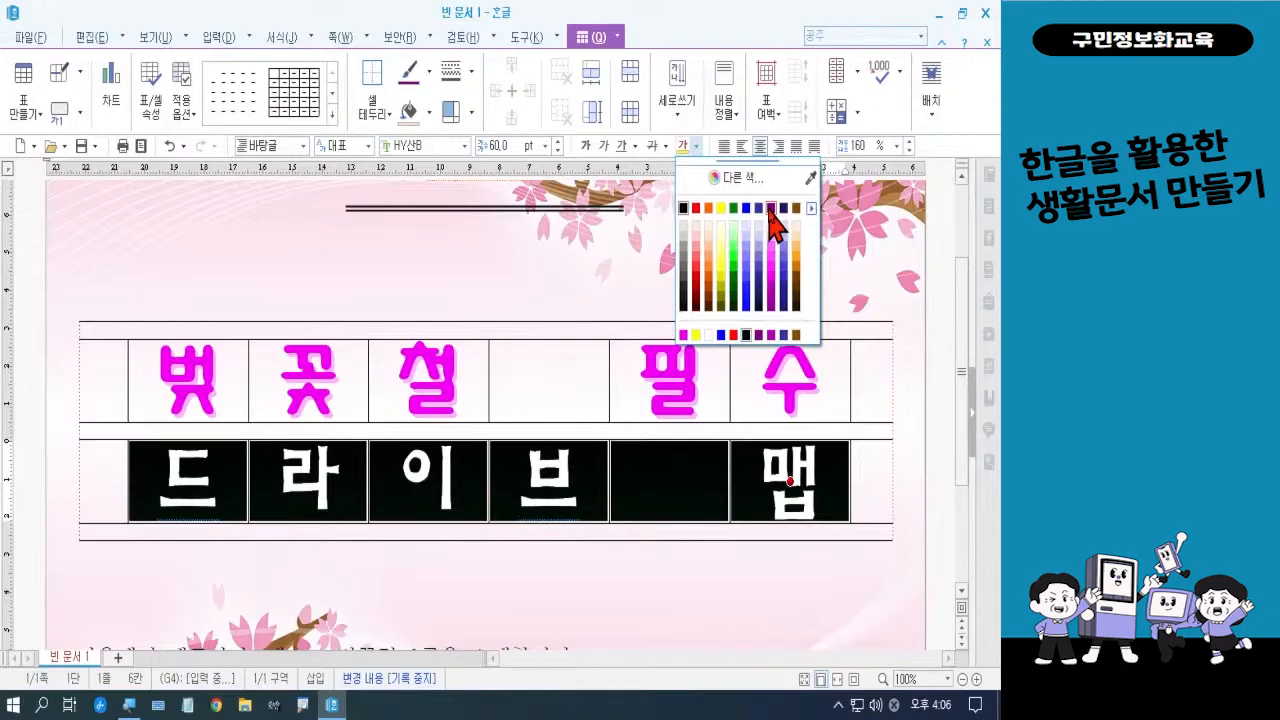
{"action": "left_click", "coordinate": [733, 232]}
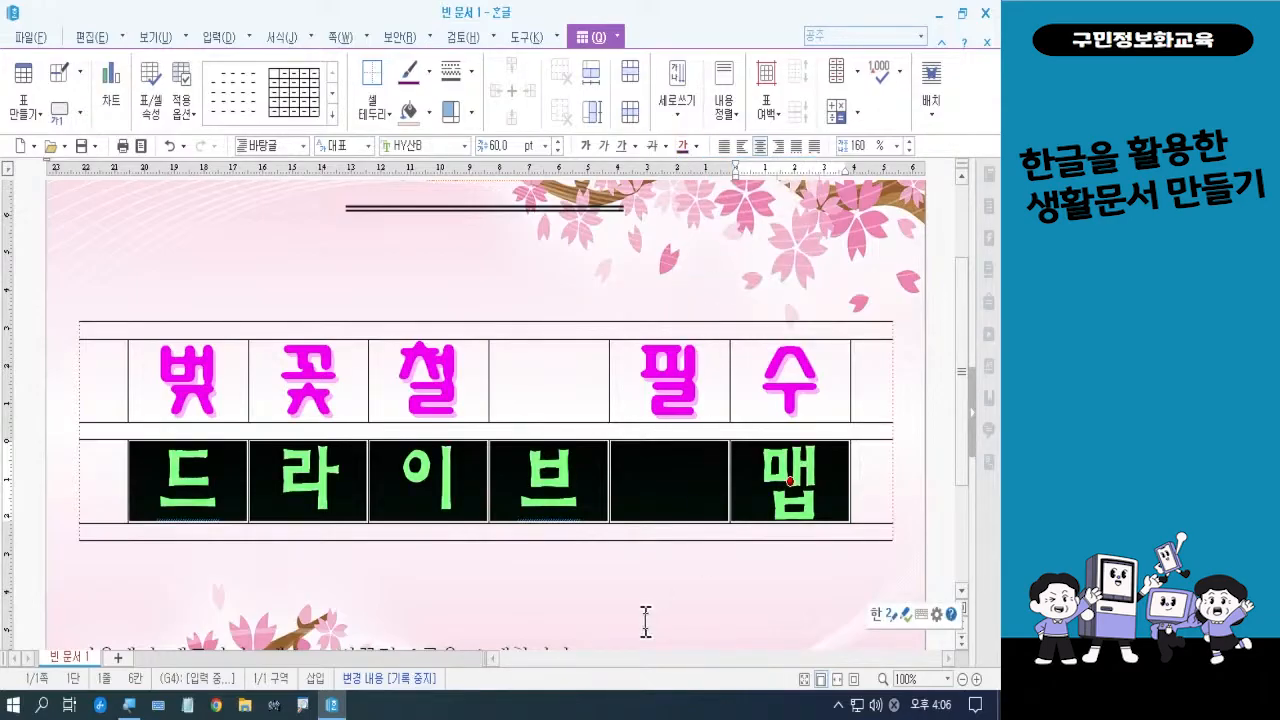
{"action": "left_click", "coordinate": [690, 620]}
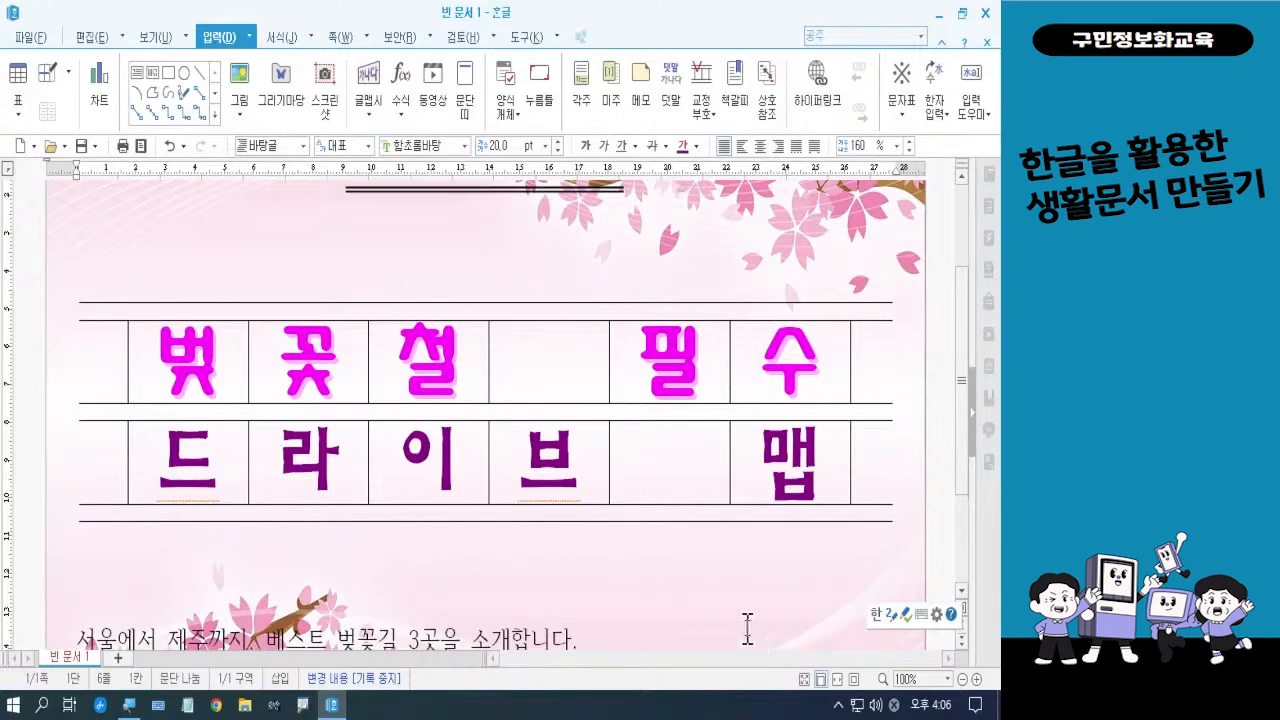
- Increase the height of both full tall text rows of the table by two increments, including the narrow end cells
{"action": "left_click_drag", "start_coordinate": [104, 368], "coordinate": [864, 362]}
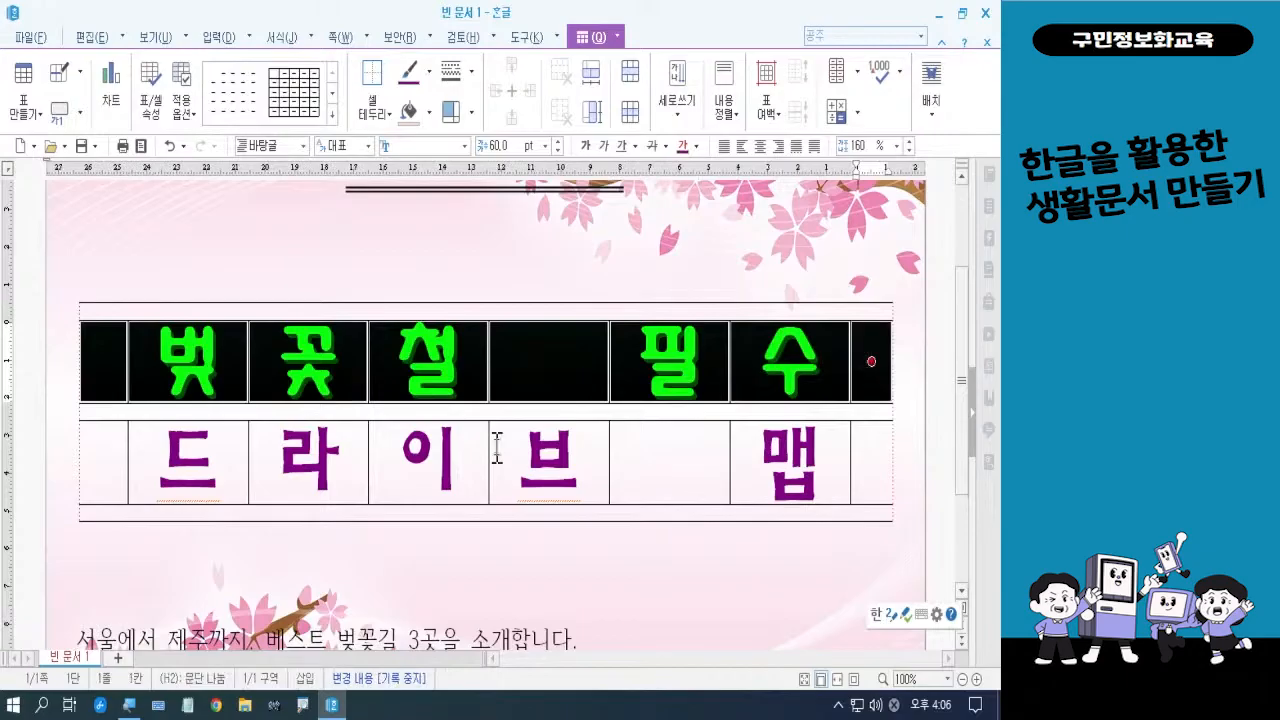
{"action": "left_click_drag", "start_coordinate": [100, 468], "coordinate": [862, 467]}
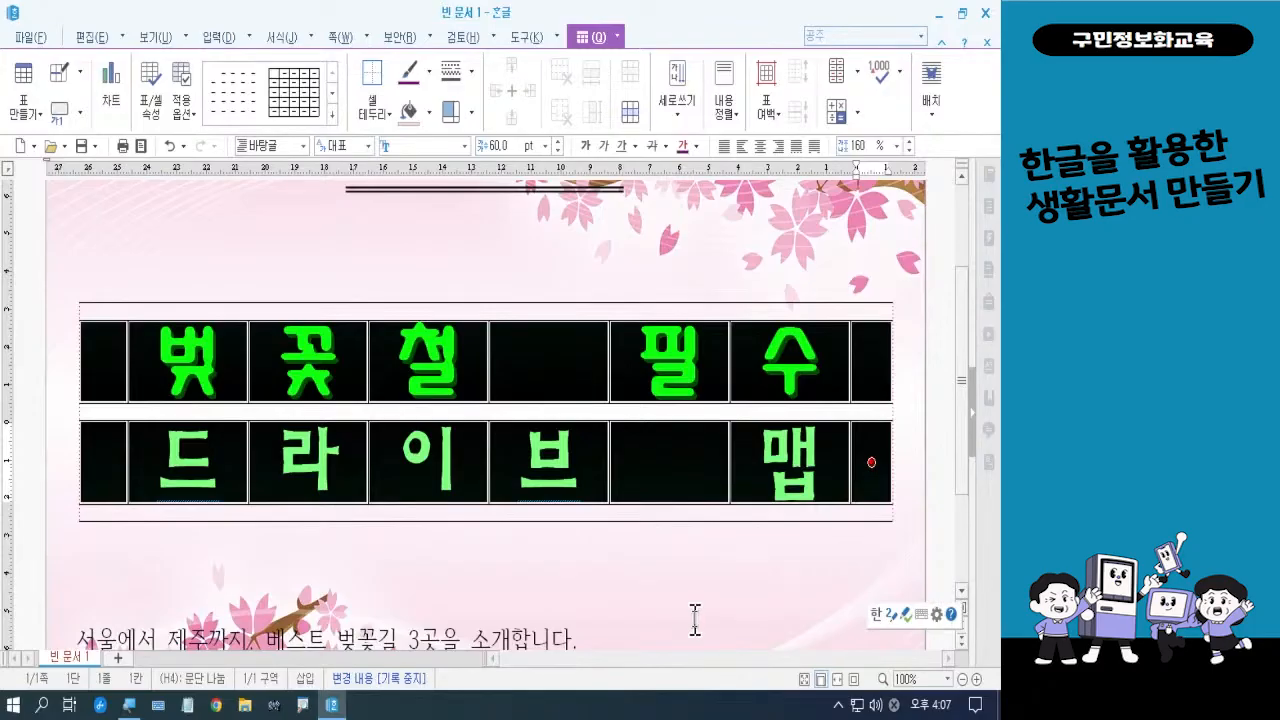
{"action": "key", "text": "ctrl+Down"}
{"action": "key", "text": "ctrl+Down"}
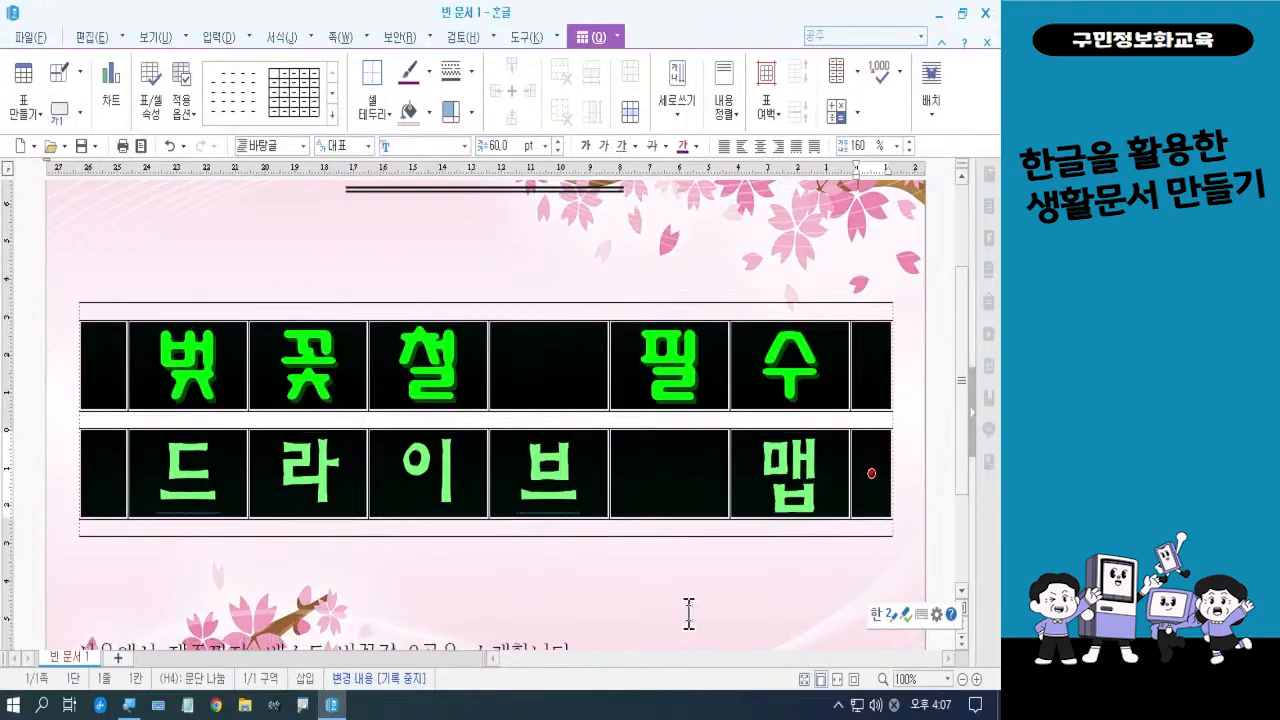
{"action": "left_click", "coordinate": [688, 613]}
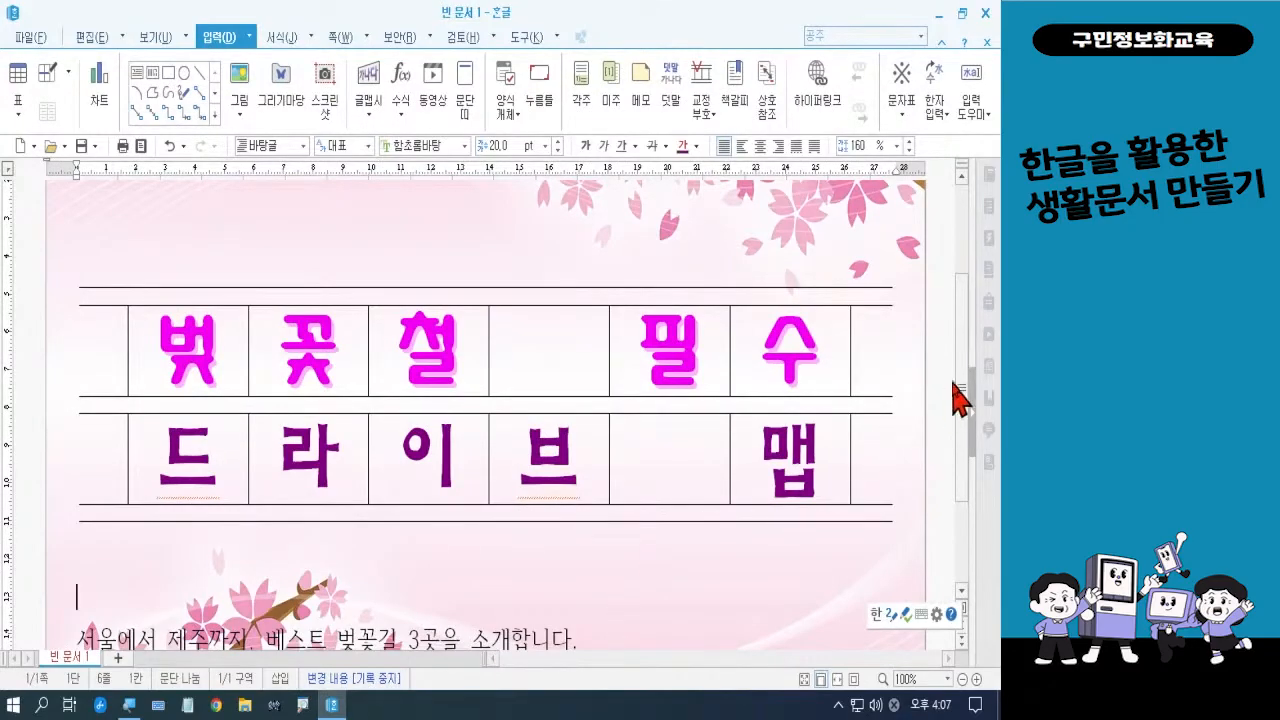
- Format the intro sentence below the table in the 한컴 소망 B font, centre it, and deselect it
{"action": "left_click_drag", "start_coordinate": [960, 391], "coordinate": [965, 508]}
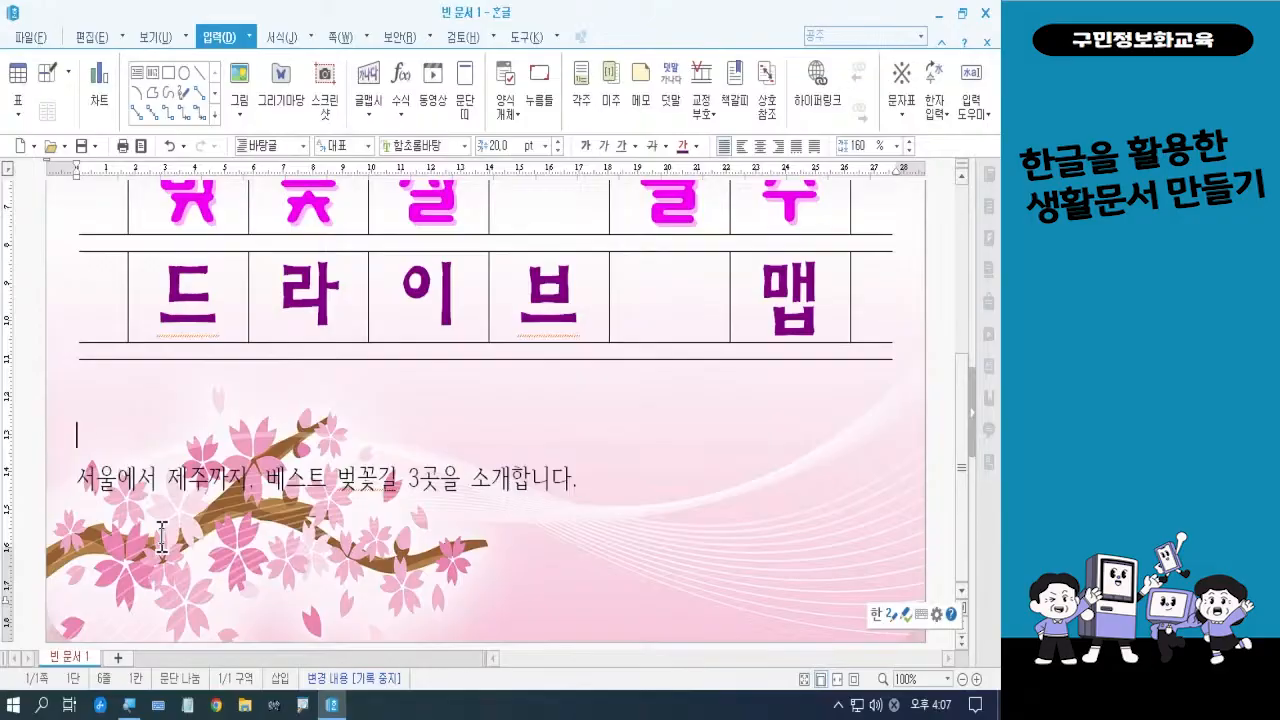
{"action": "left_click_drag", "start_coordinate": [77, 479], "coordinate": [600, 481]}
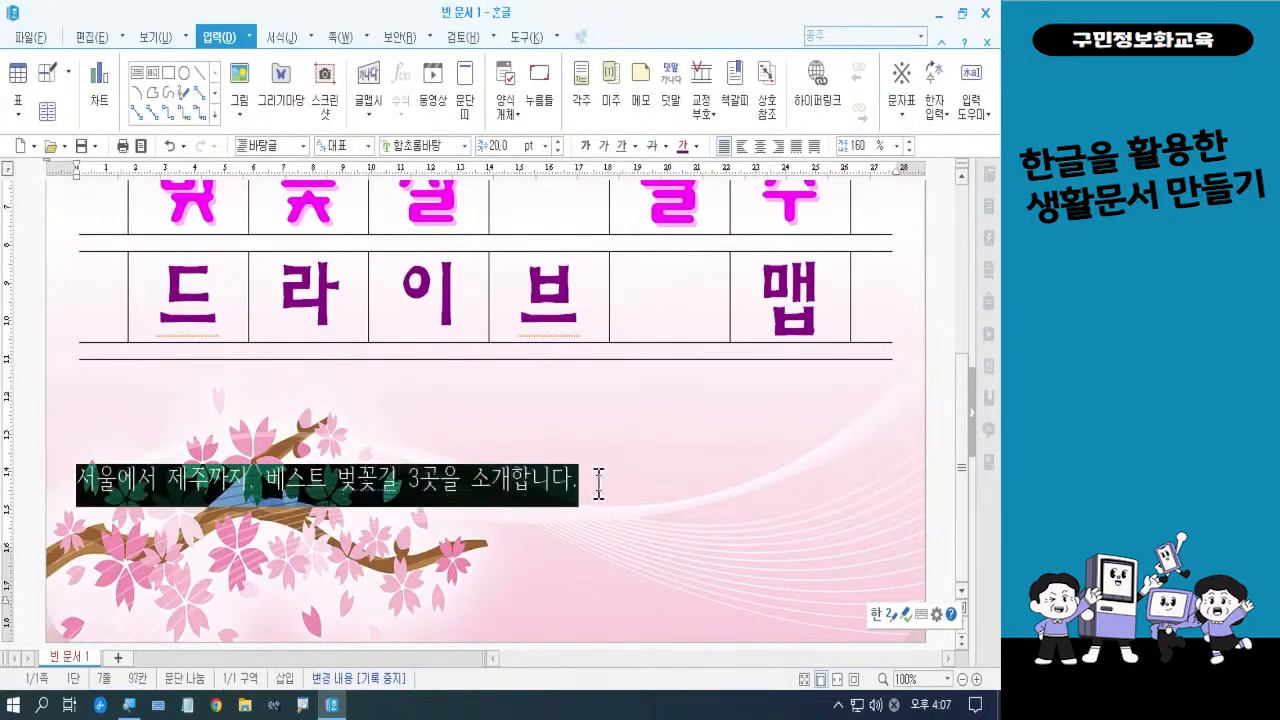
{"action": "key", "text": "alt+l"}
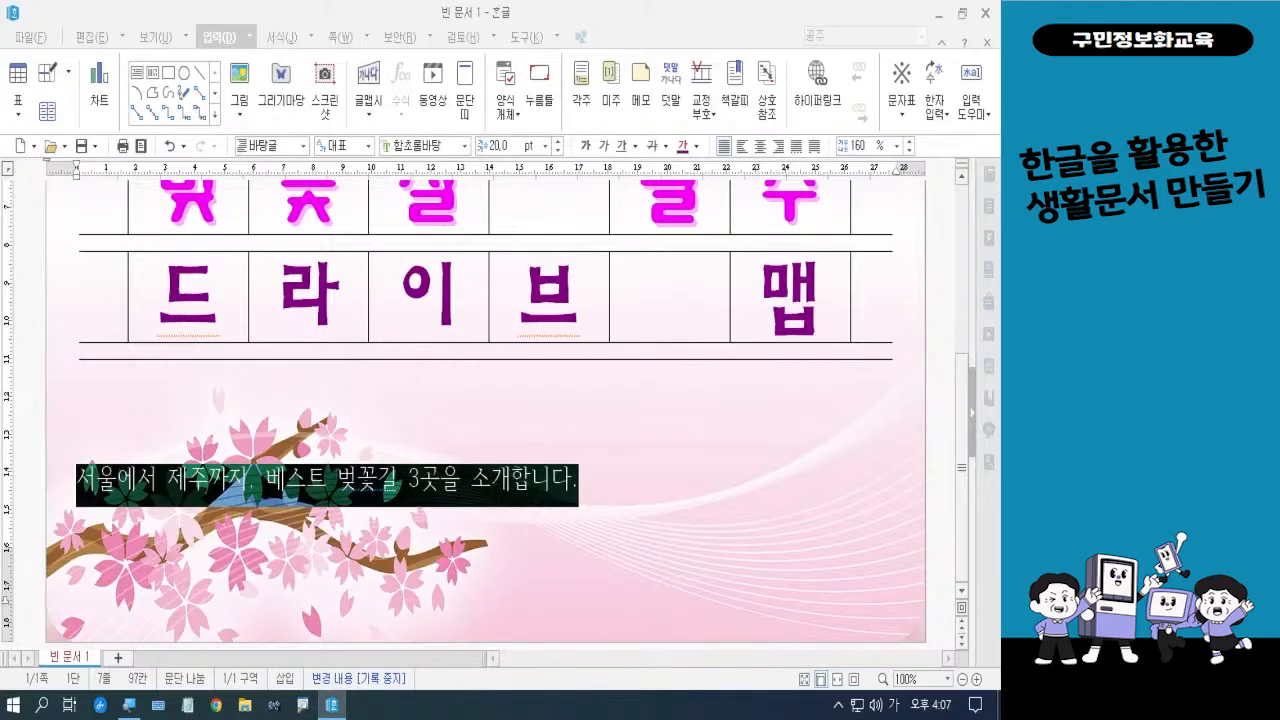
{"action": "key", "text": "Hangul"}
{"action": "key", "text": "Hangul"}
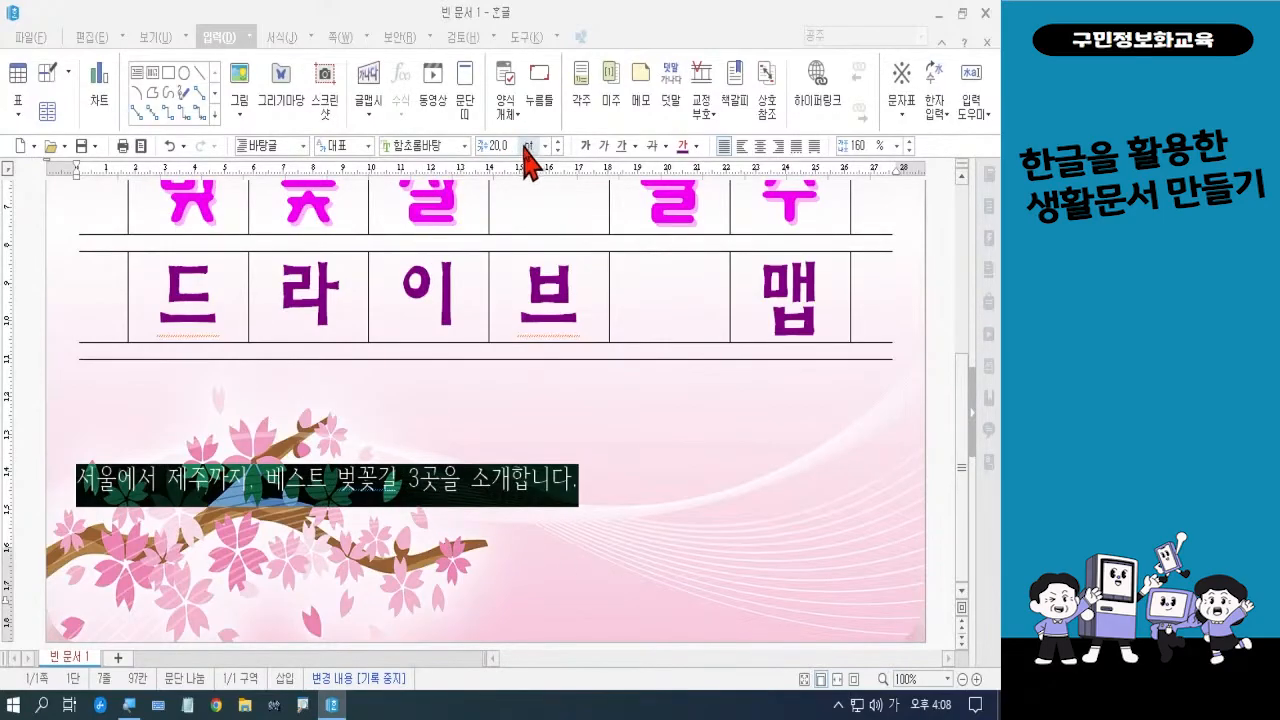
{"action": "left_click", "coordinate": [464, 146]}
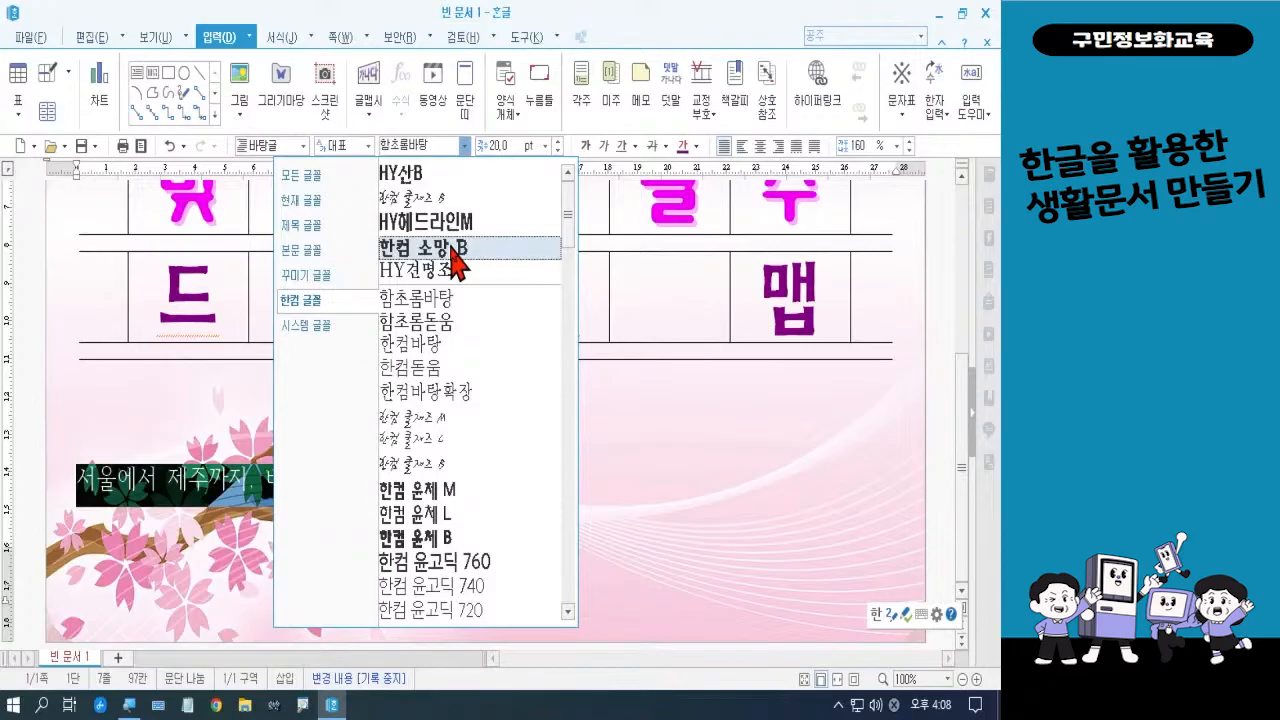
{"action": "left_click", "coordinate": [455, 262]}
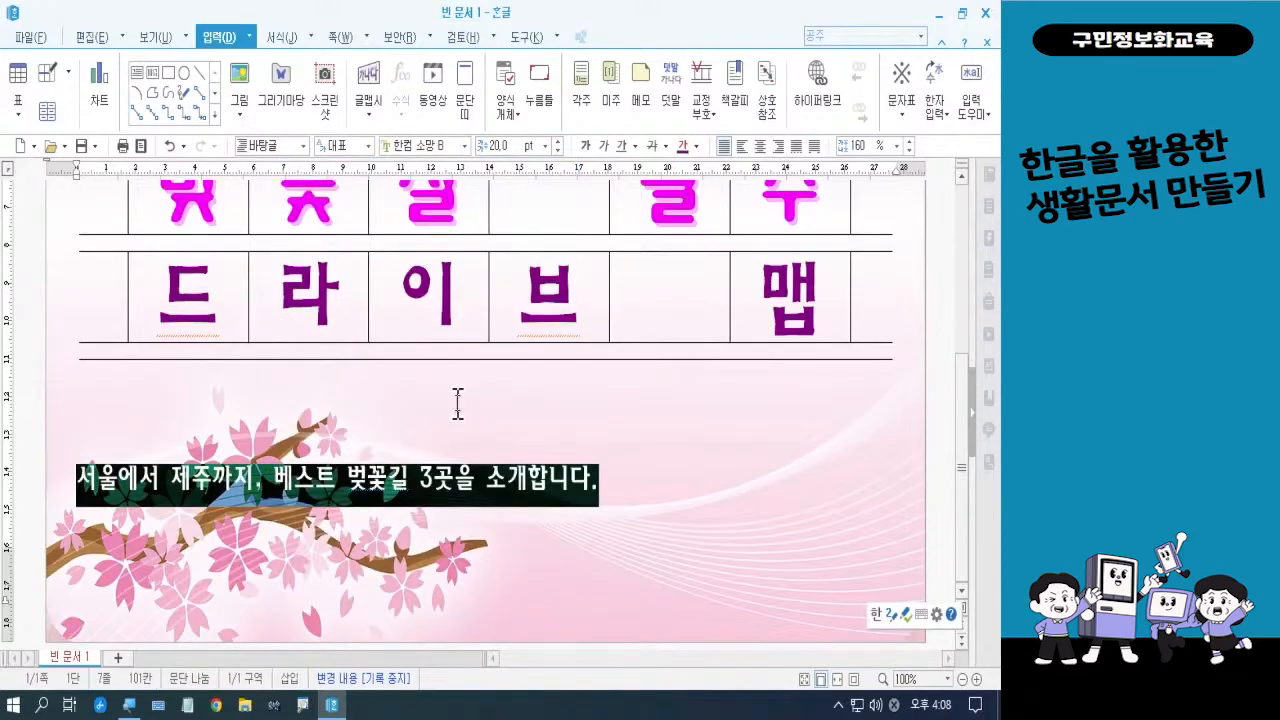
{"action": "left_click", "coordinate": [762, 148]}
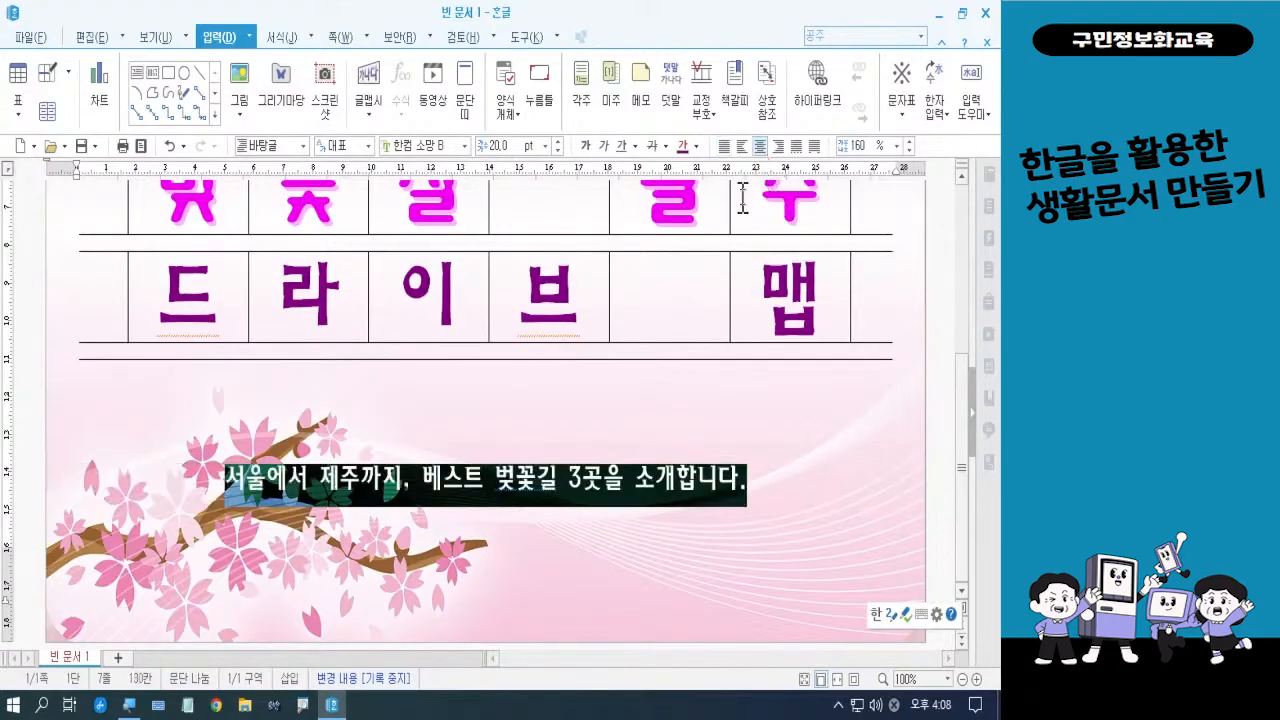
{"action": "left_click", "coordinate": [693, 407]}
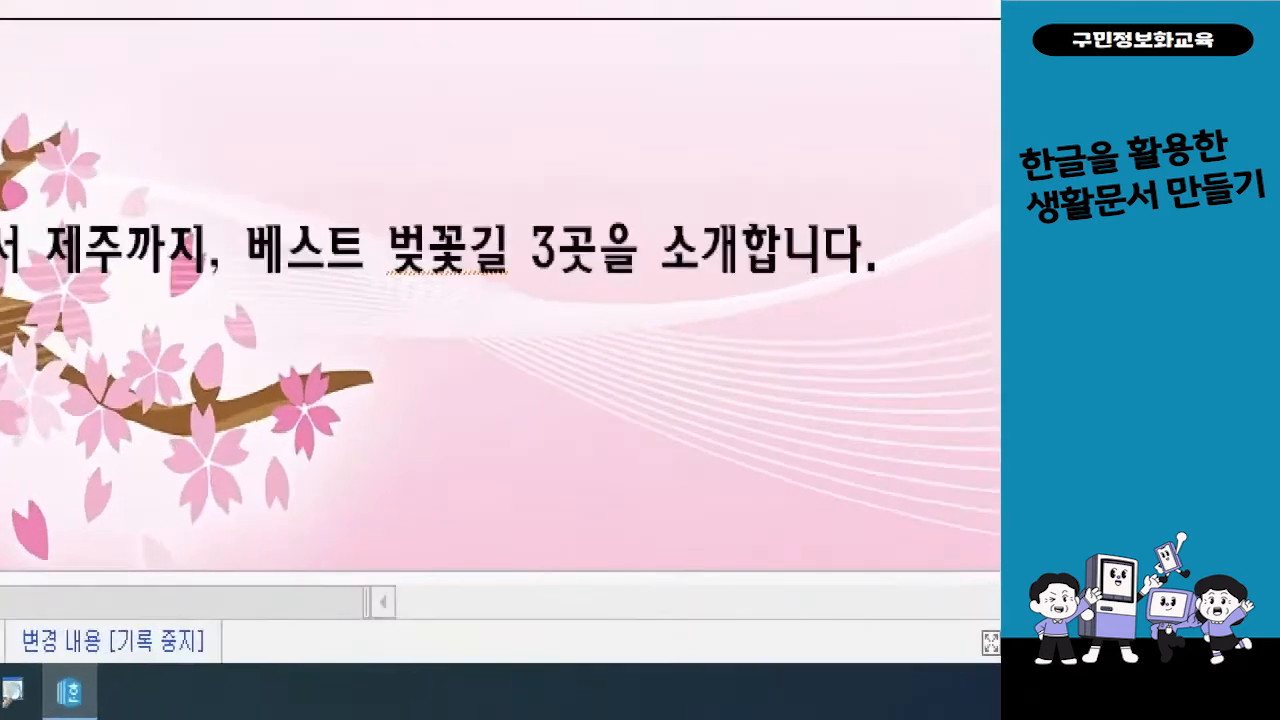
{"action": "mouse_move", "coordinate": [288, 195]}
{"action": "left_mouse_down"}
{"action": "mouse_move", "coordinate": [322, 252]}
{"action": "mouse_move", "coordinate": [364, 275]}
{"action": "mouse_move", "coordinate": [660, 289]}
{"action": "left_mouse_up"}
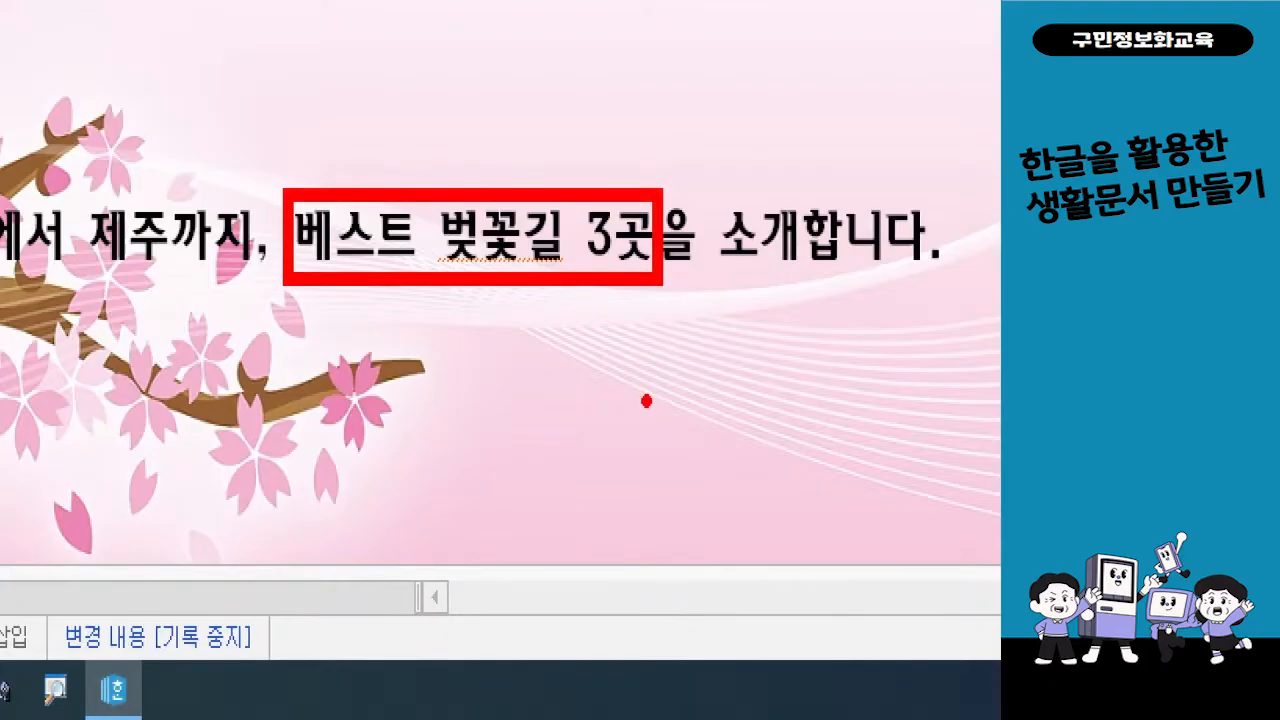
{"action": "key", "text": "Escape"}
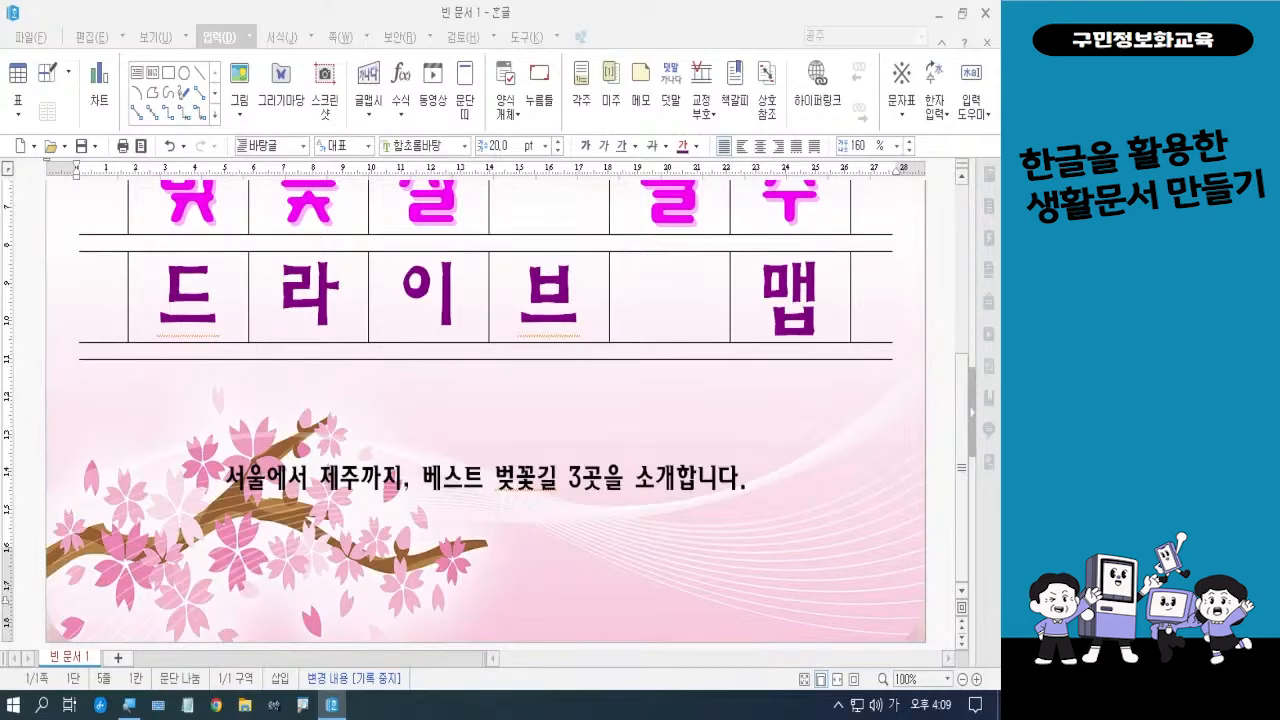
- Give the phrase "베스트 벚꽃길 3곳" in the intro sentence white text with magenta character shading
{"action": "left_click_drag", "start_coordinate": [424, 478], "coordinate": [601, 488]}
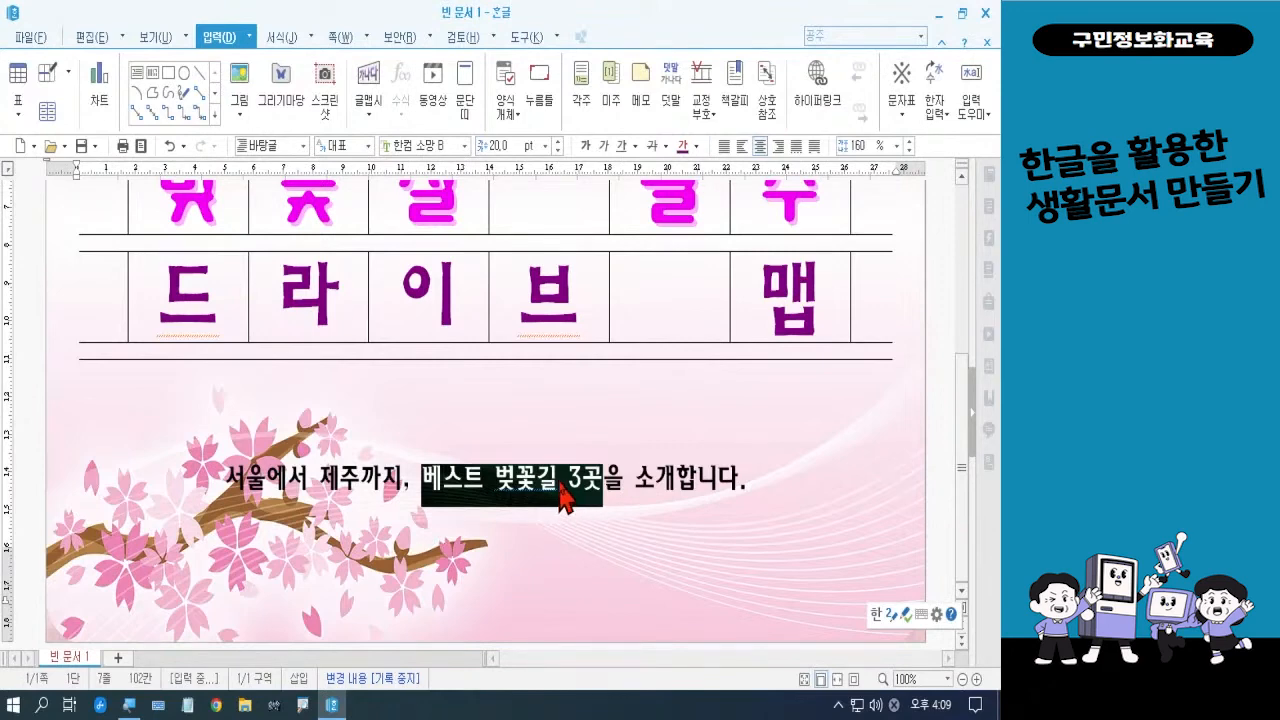
{"action": "right_click", "coordinate": [563, 492]}
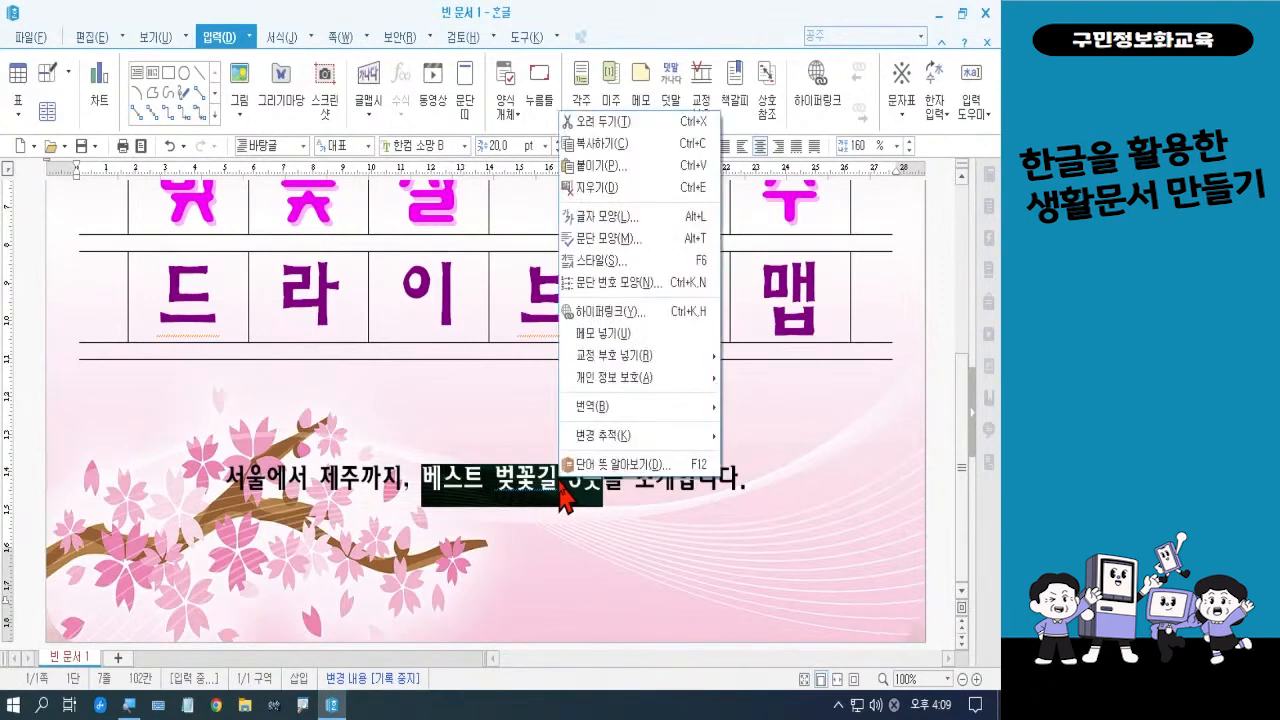
{"action": "left_click", "coordinate": [591, 214]}
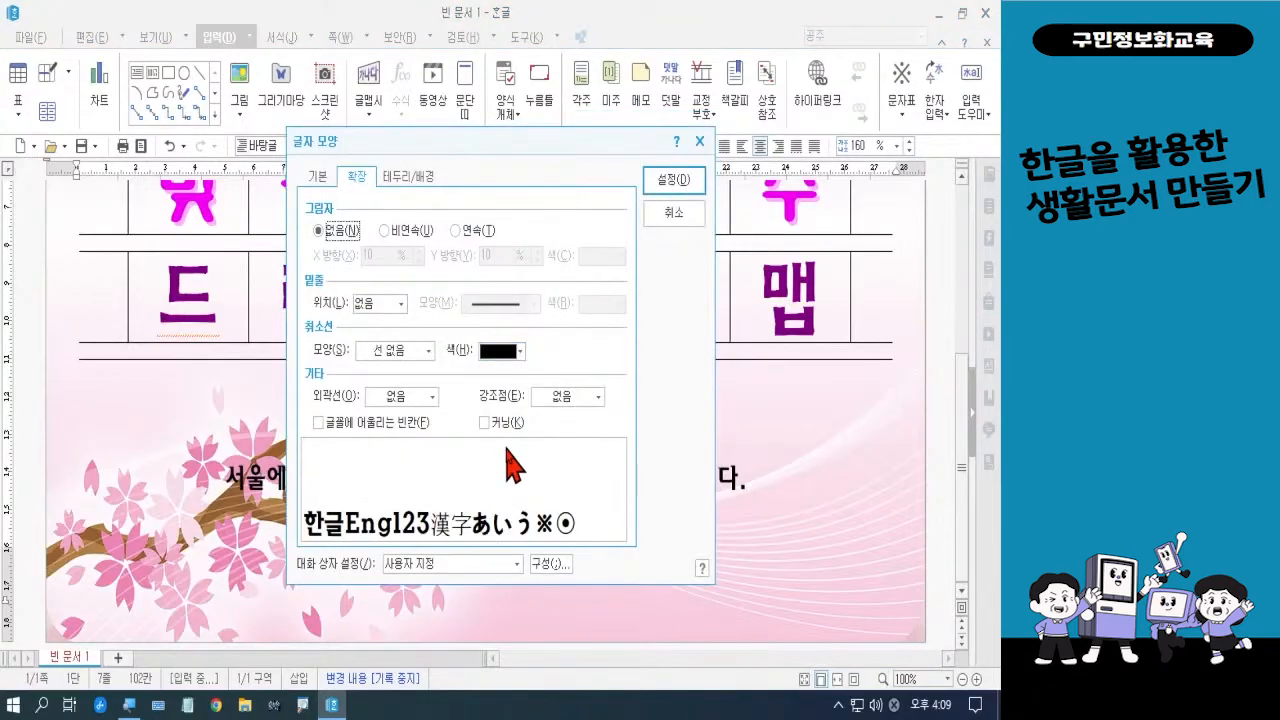
{"action": "left_click", "coordinate": [318, 178]}
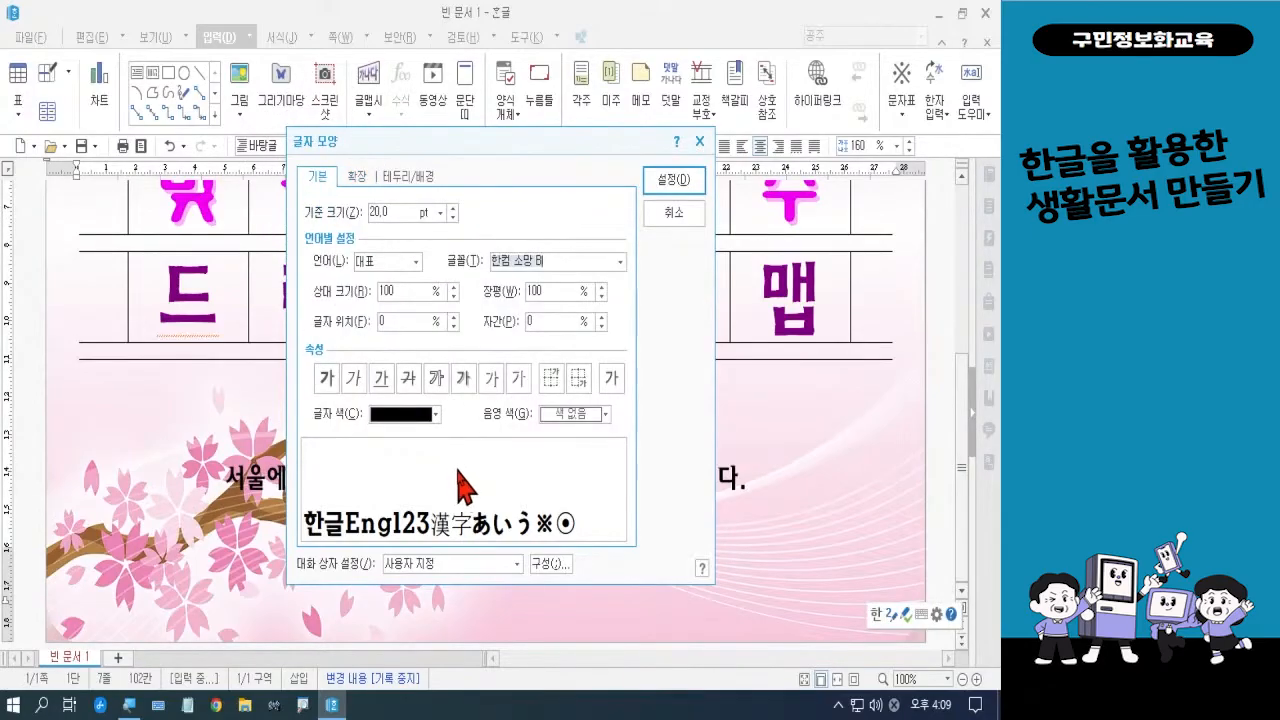
{"action": "left_click", "coordinate": [427, 416]}
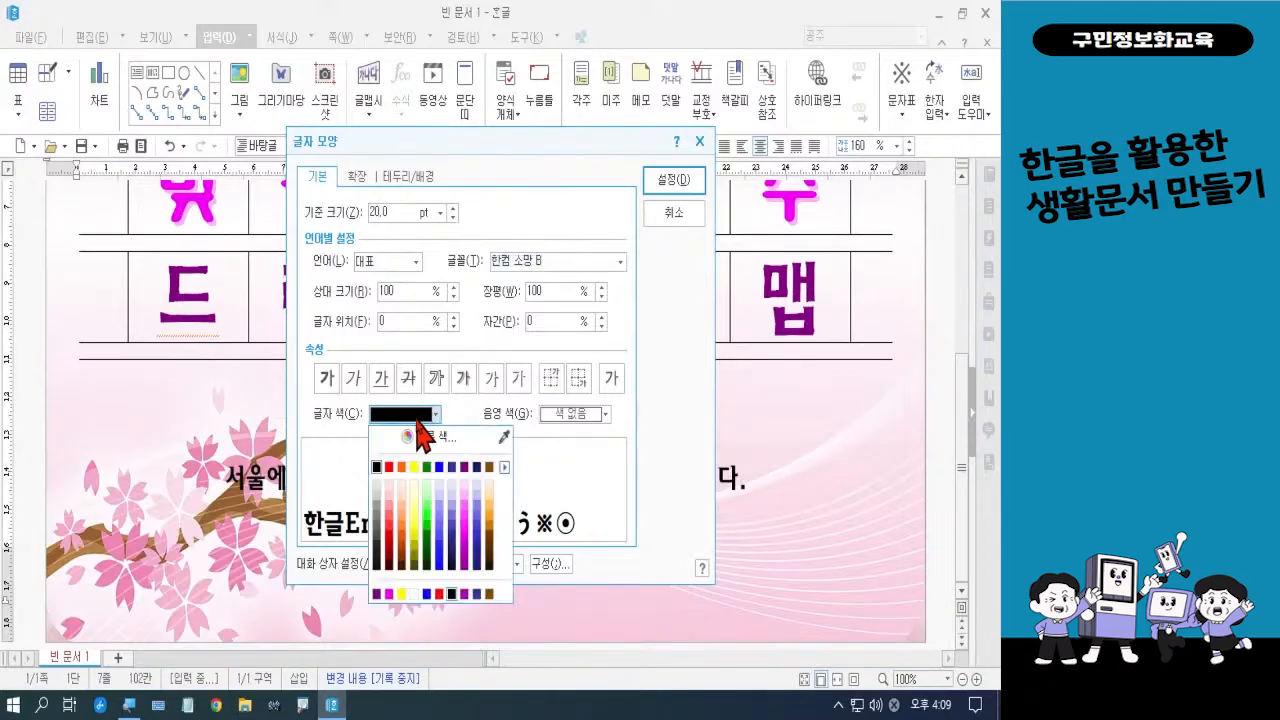
{"action": "left_click", "coordinate": [414, 593]}
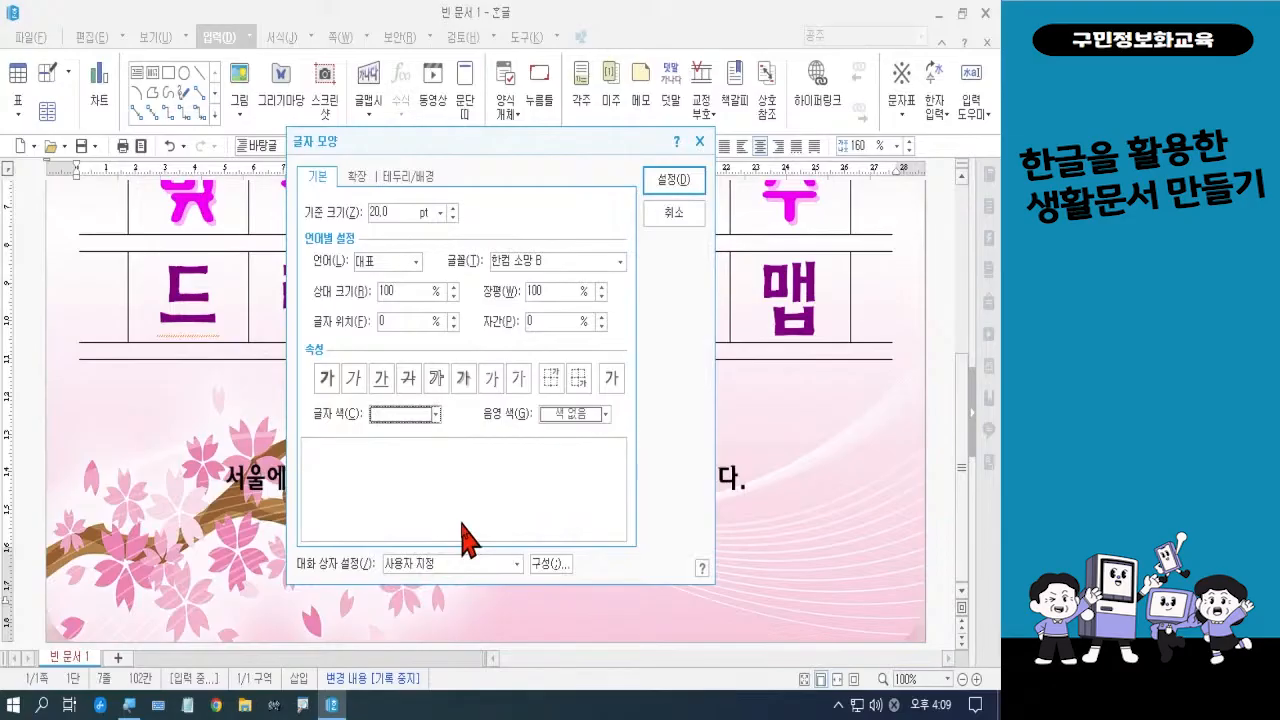
{"action": "left_click", "coordinate": [591, 416]}
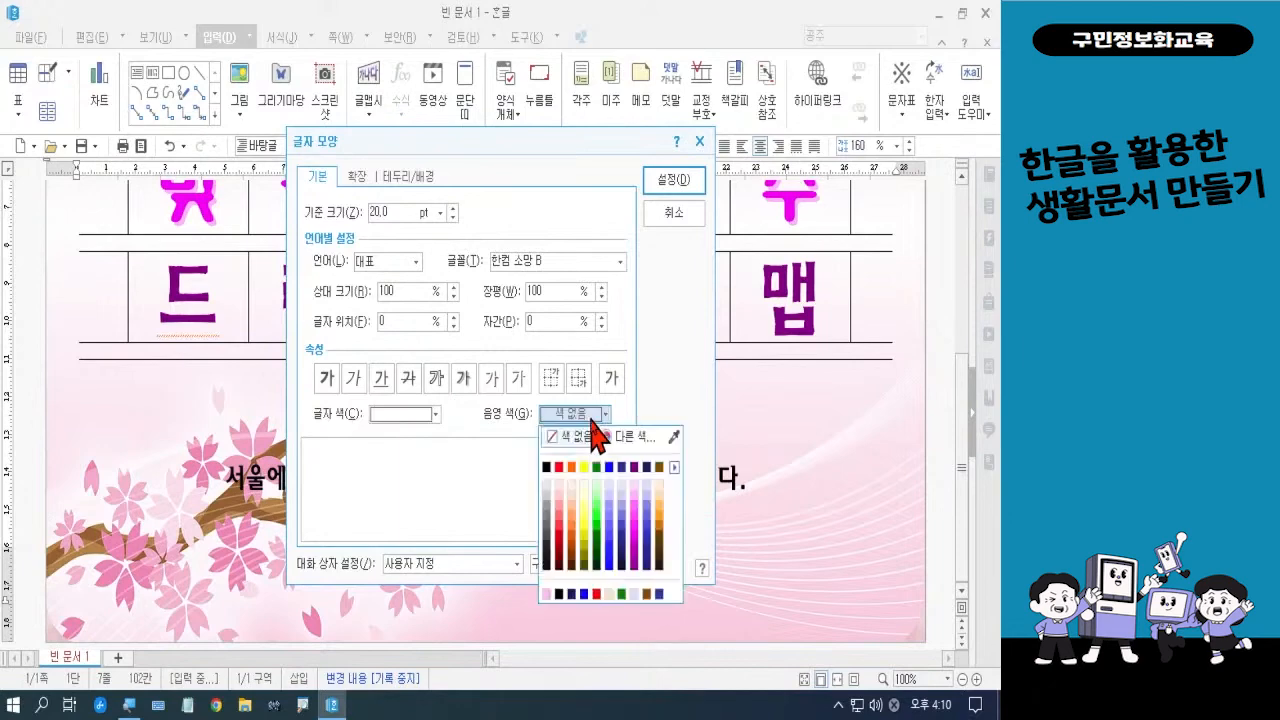
{"action": "left_click", "coordinate": [636, 534]}
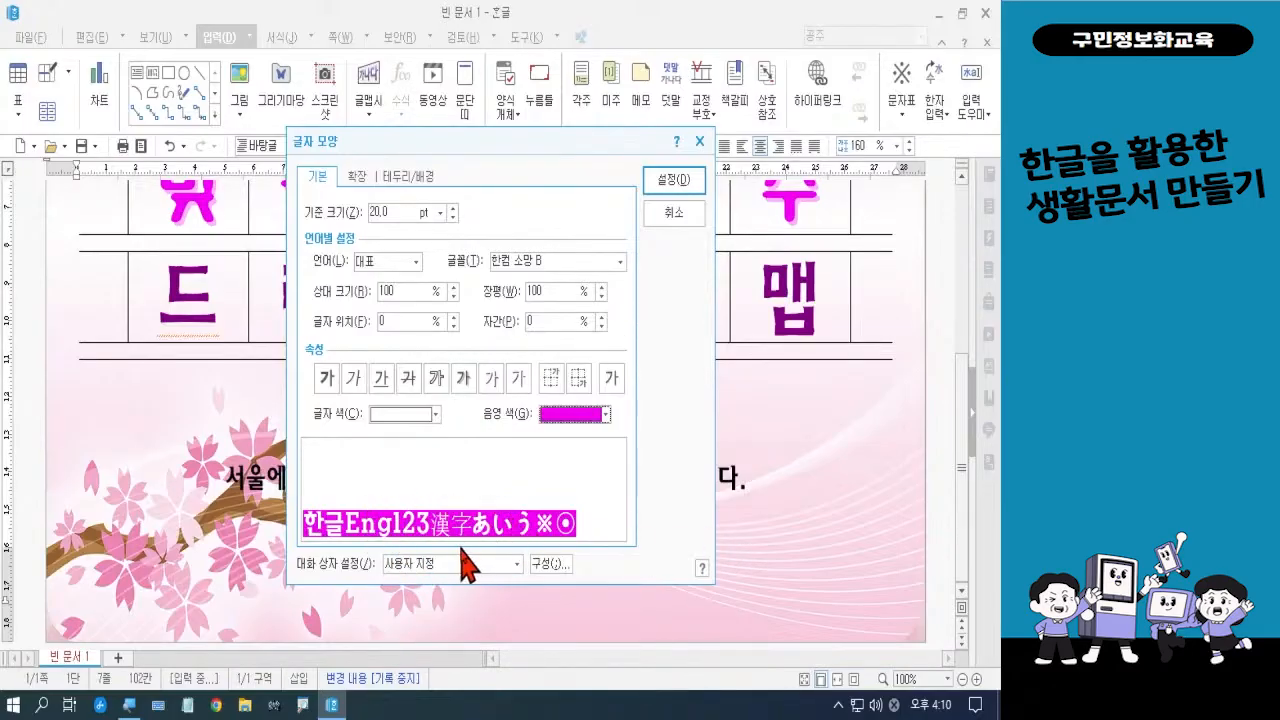
{"action": "left_click", "coordinate": [673, 181]}
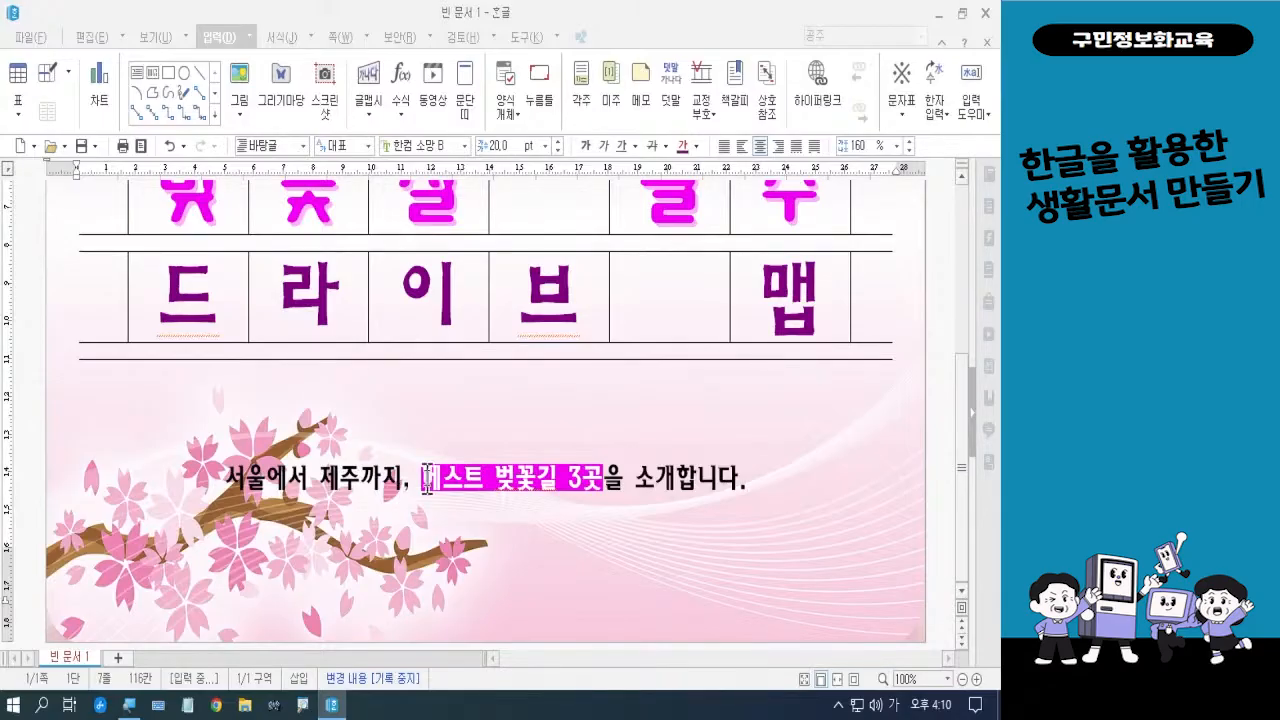
- Delete the empty line between the film-strip table and the intro sentence
{"action": "left_click", "coordinate": [462, 418]}
{"action": "key", "text": "ctrl+1"}
{"action": "left_click", "coordinate": [495, 350]}
{"action": "mouse_move", "coordinate": [556, 330]}
{"action": "left_mouse_down"}
{"action": "mouse_move", "coordinate": [425, 247]}
{"action": "mouse_move", "coordinate": [485, 375]}
{"action": "left_mouse_up"}
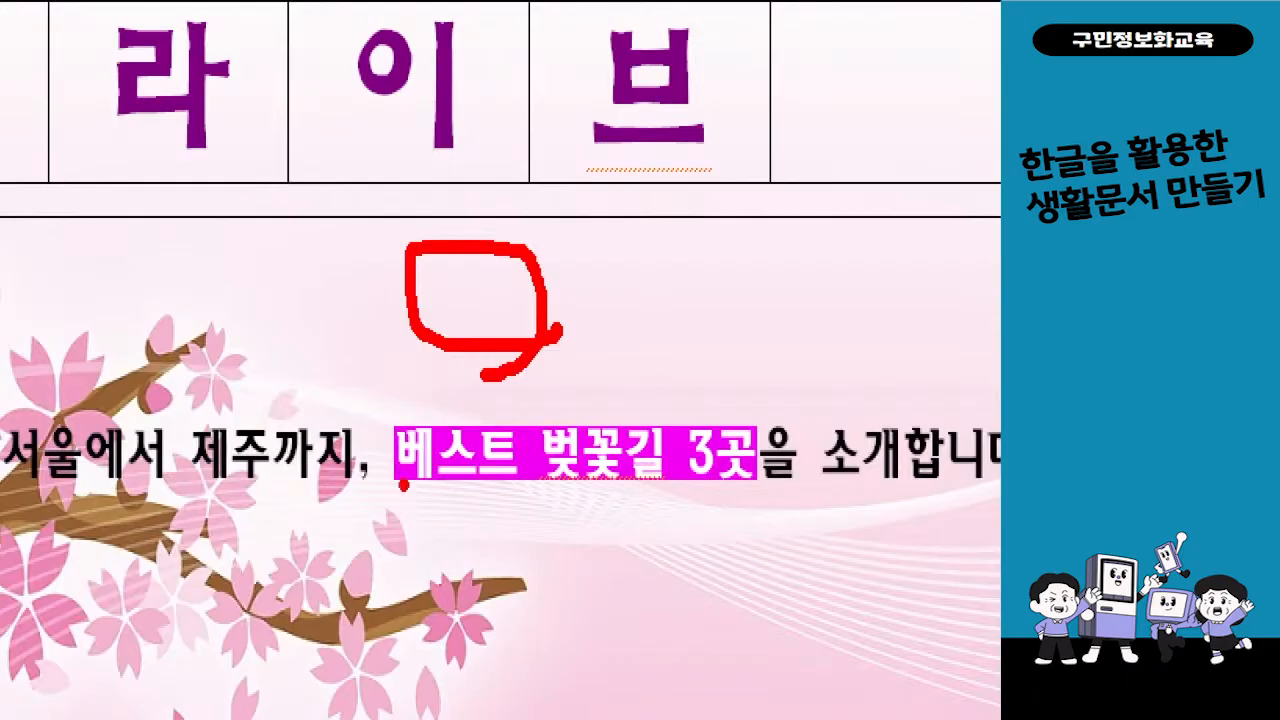
{"action": "left_click_drag", "start_coordinate": [562, 191], "coordinate": [548, 447]}
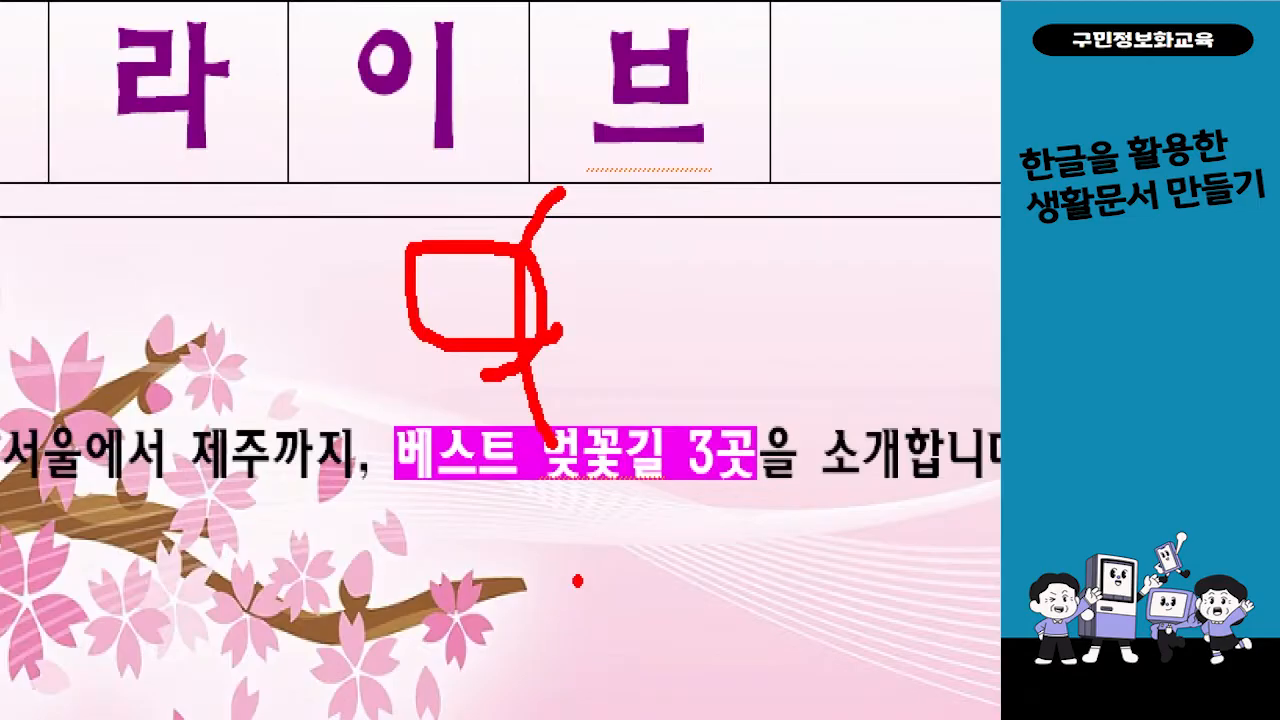
{"action": "key", "text": "Escape"}
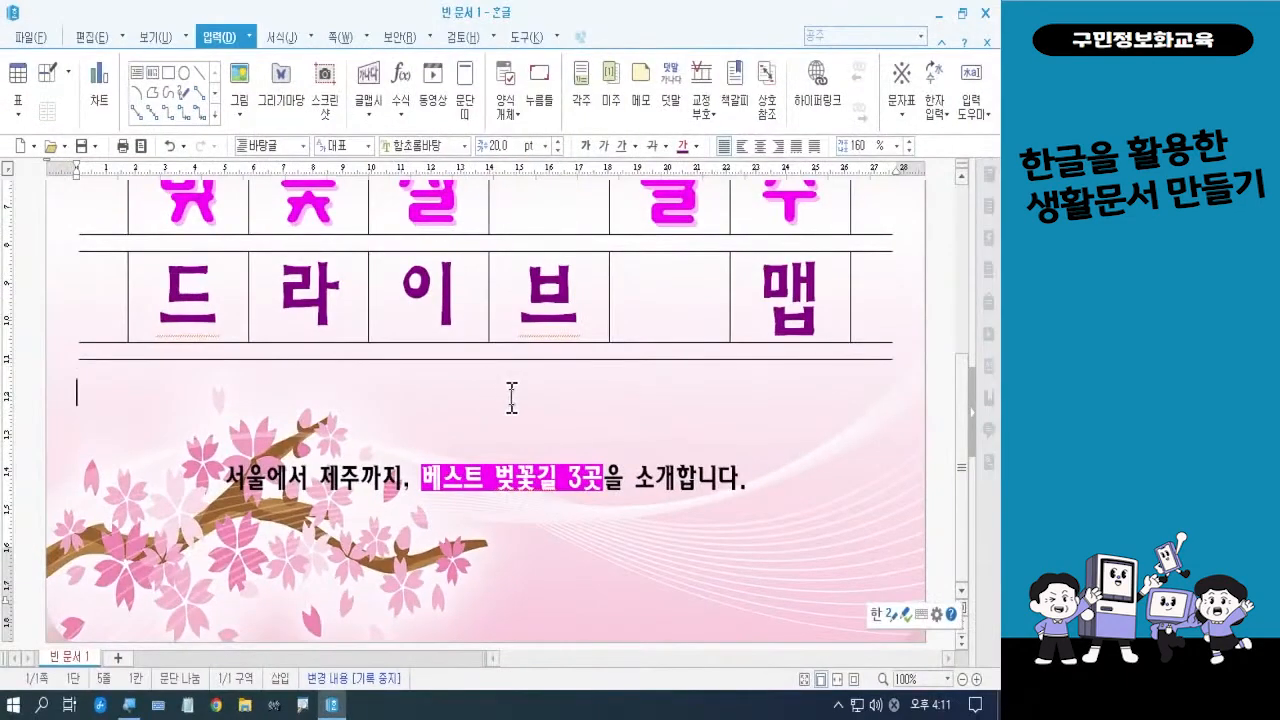
{"action": "key", "text": "Delete"}
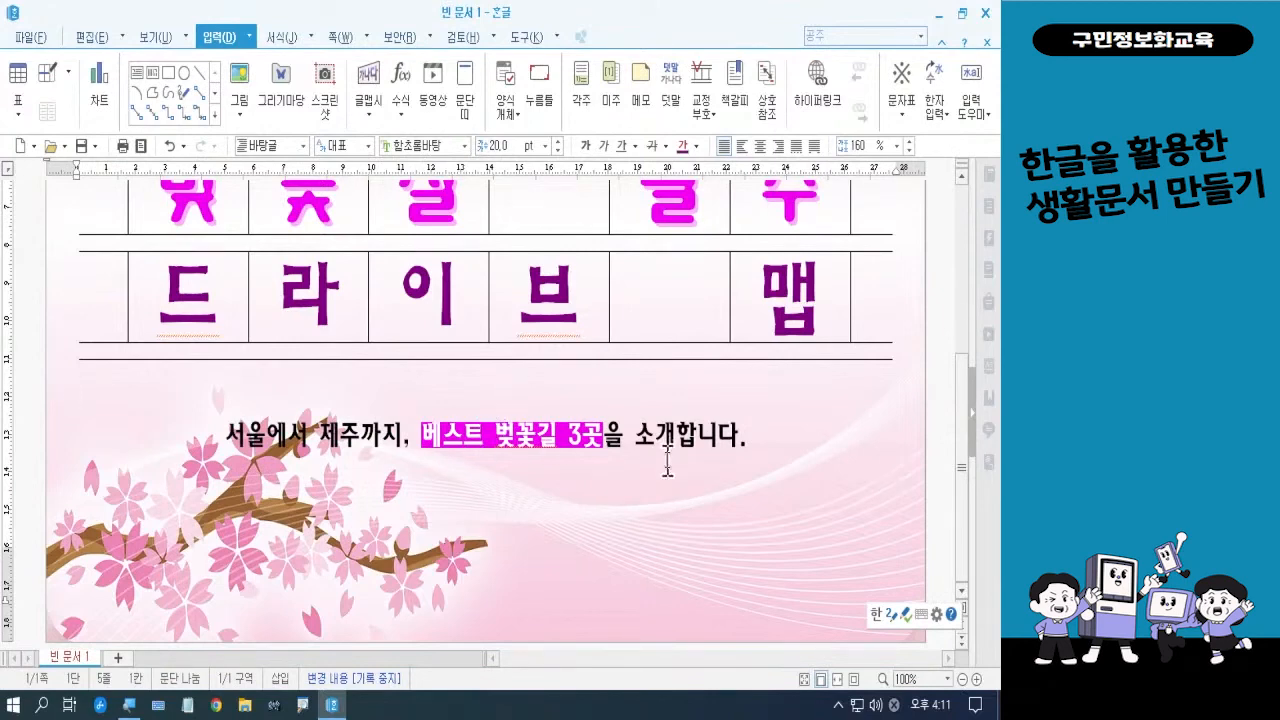
{"action": "left_click", "coordinate": [658, 530]}
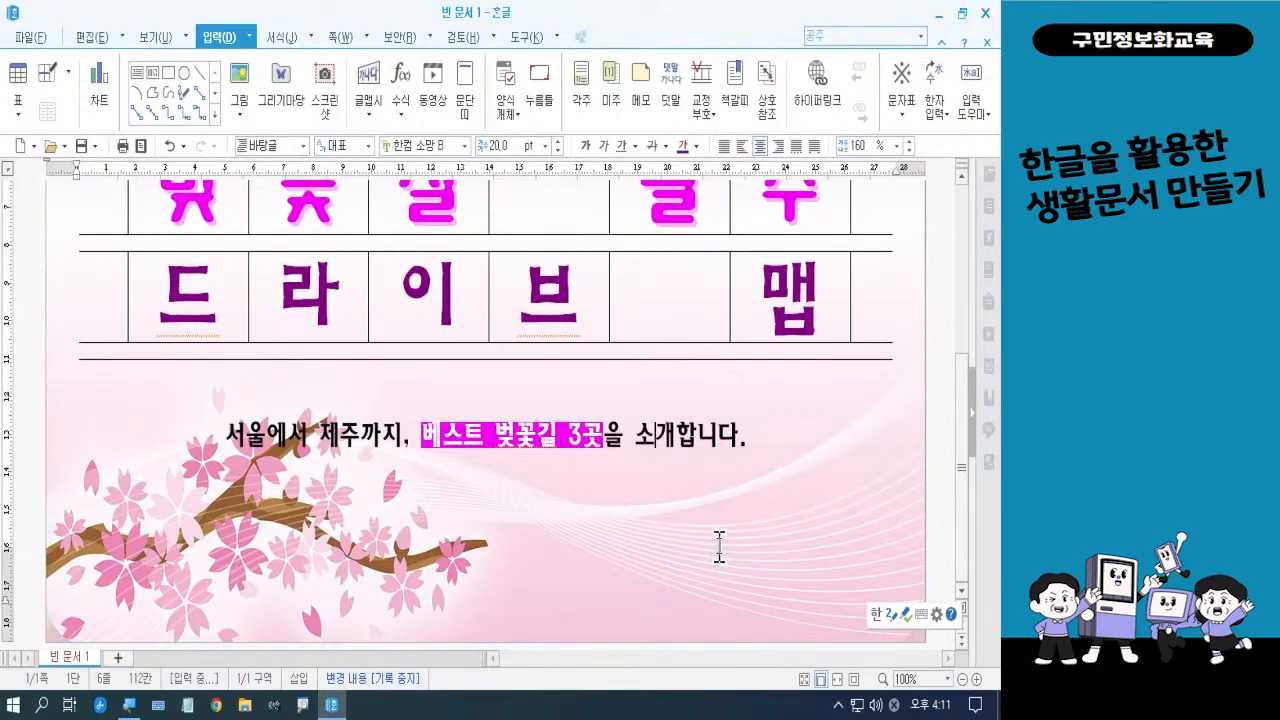
{"action": "scroll", "coordinate": [826, 540], "scroll_direction": "up", "scroll_amount": 5}
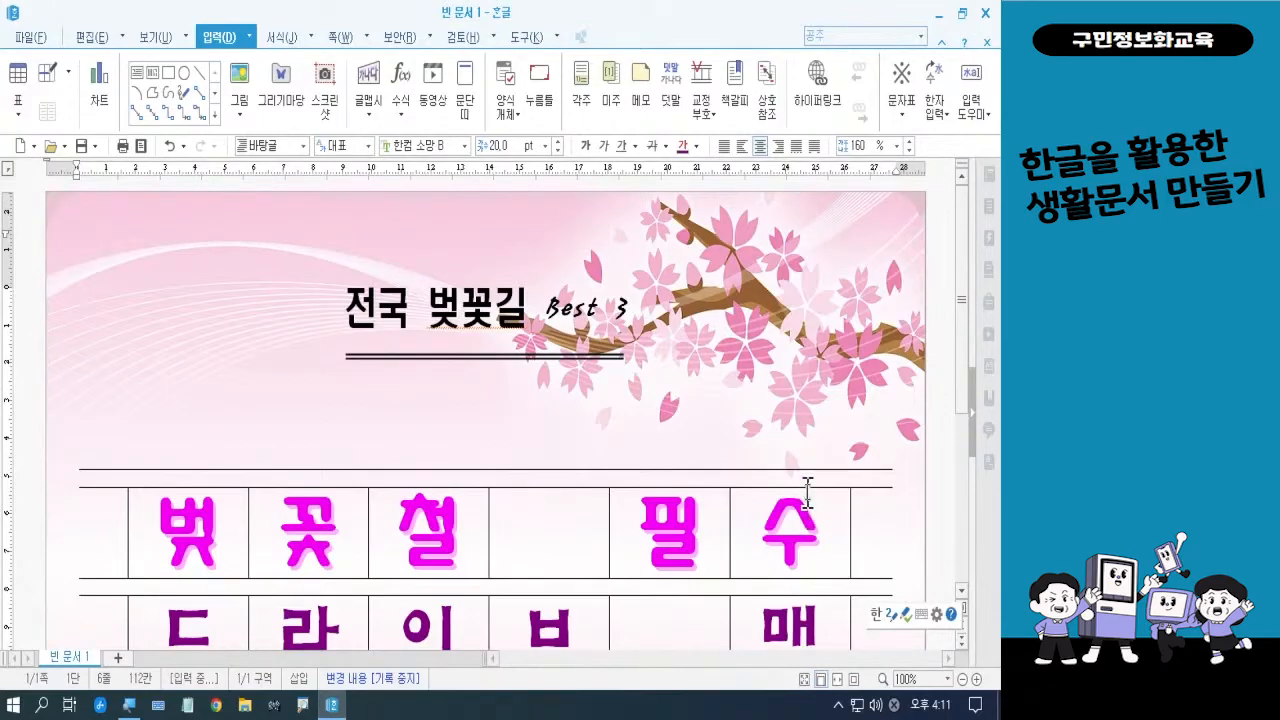
{"action": "scroll", "coordinate": [807, 490], "scroll_direction": "down", "scroll_amount": 3}
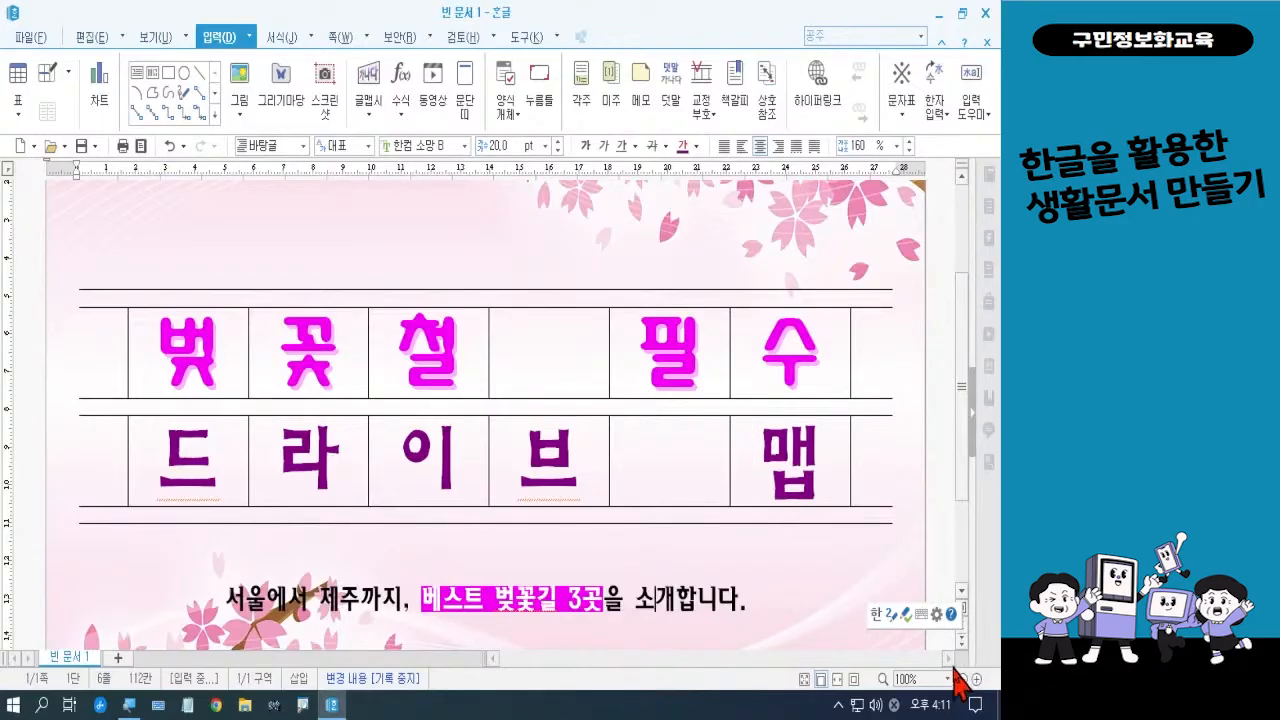
- Minimise the document, switch to Microsoft Edge and search Naver for "픽사베이"
{"action": "left_click", "coordinate": [938, 14]}
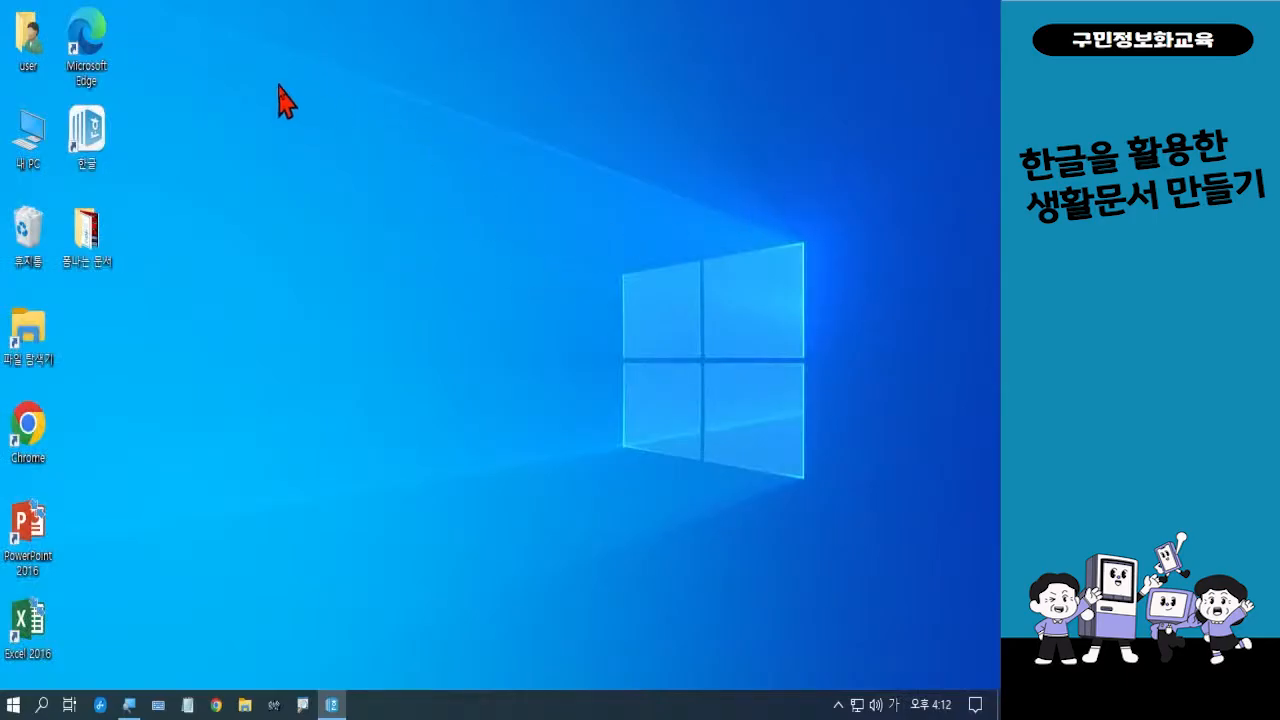
{"action": "double_click", "coordinate": [100, 72]}
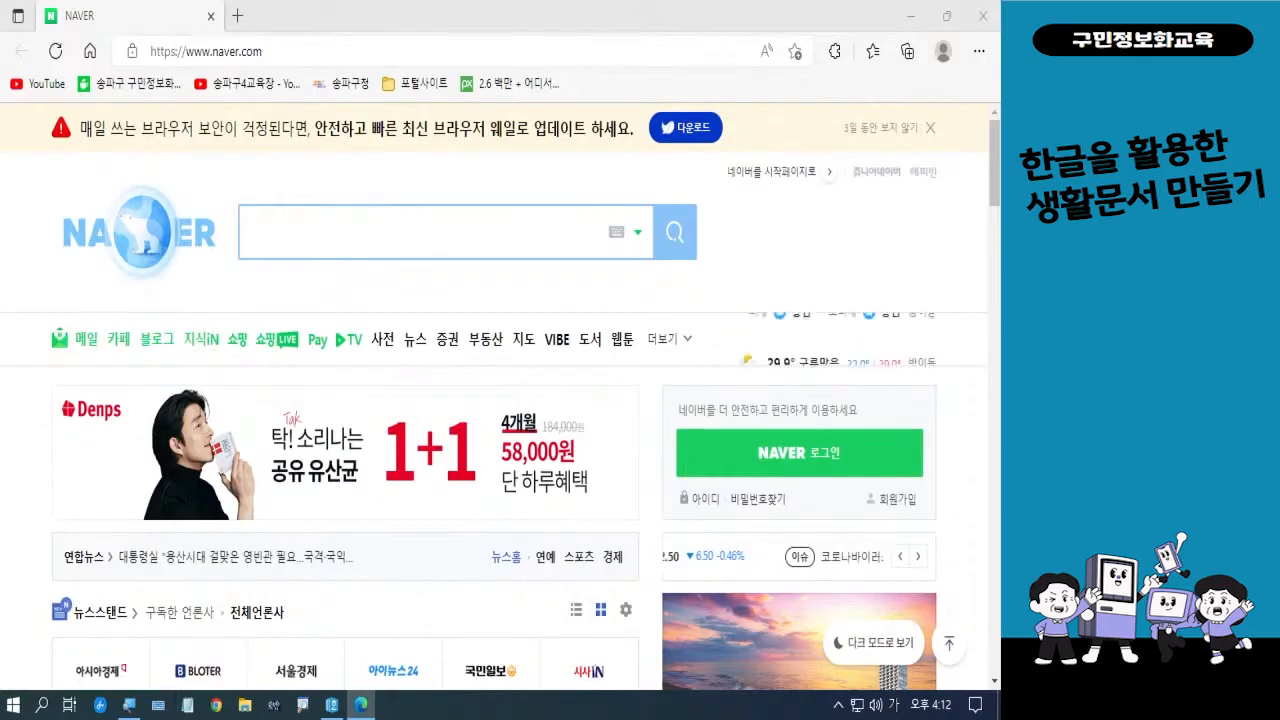
{"action": "left_click", "coordinate": [465, 233]}
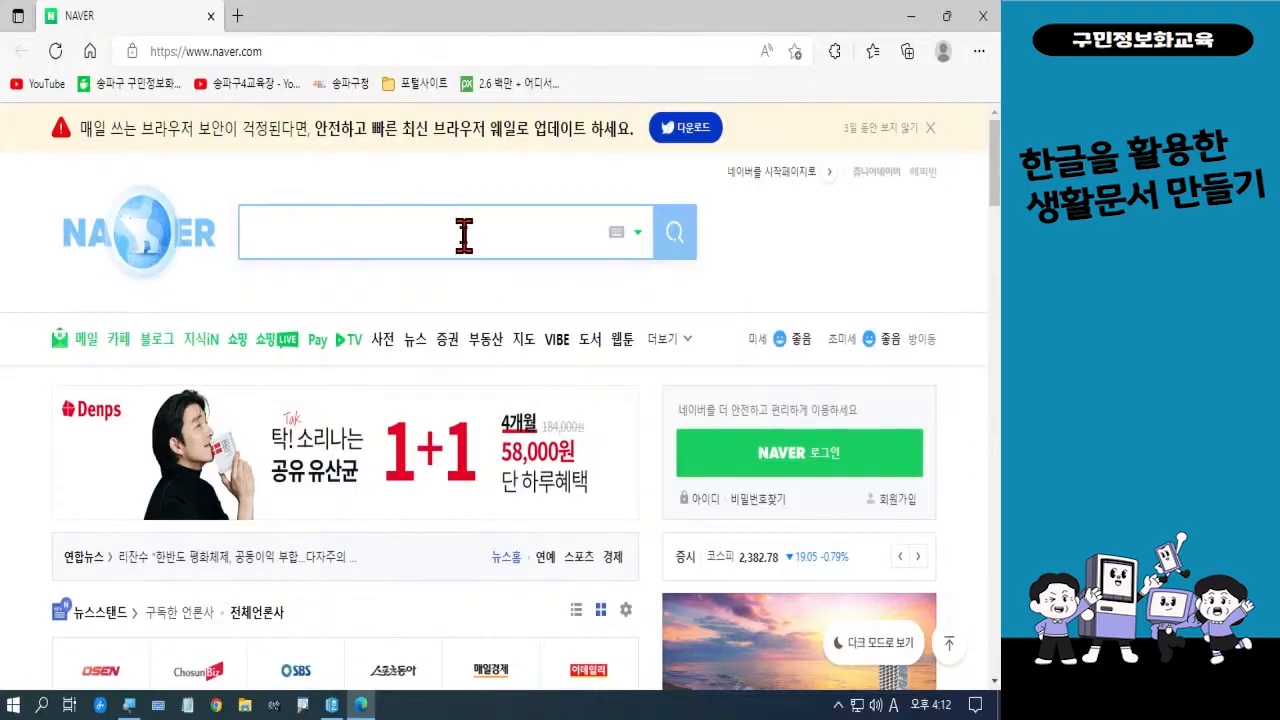
{"action": "type", "text": "픽"}
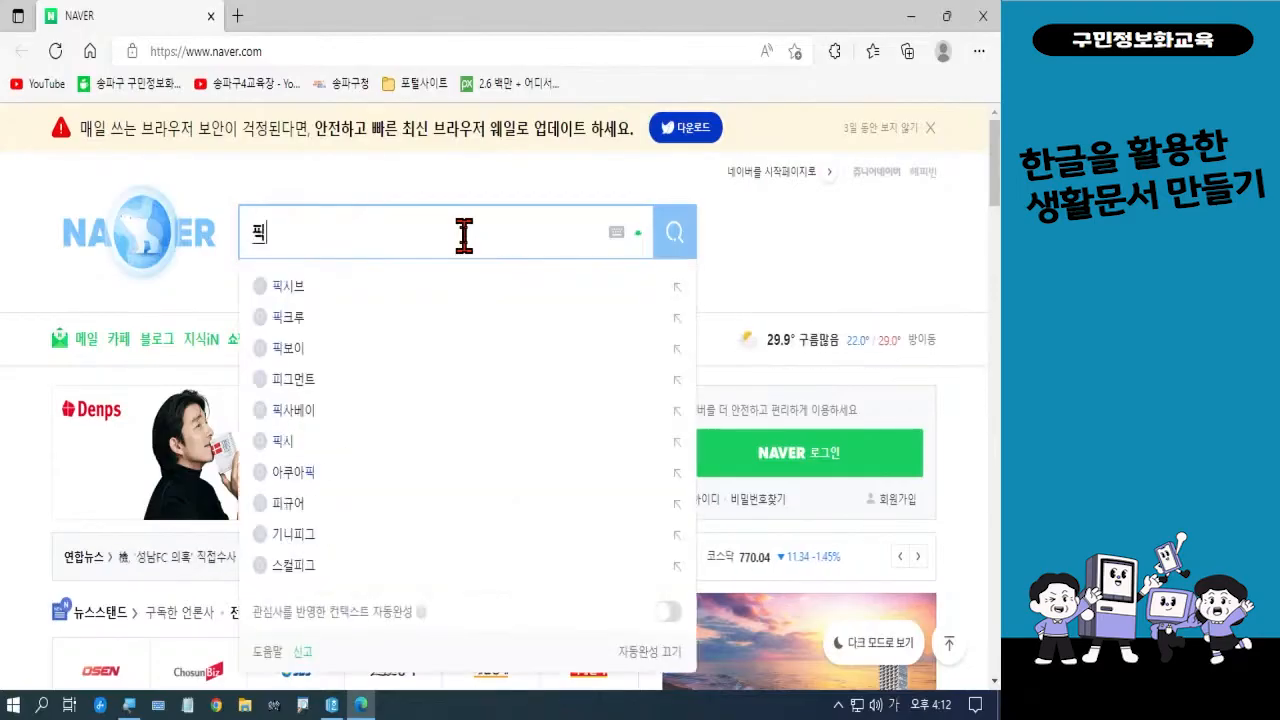
{"action": "type", "text": "삽베이"}
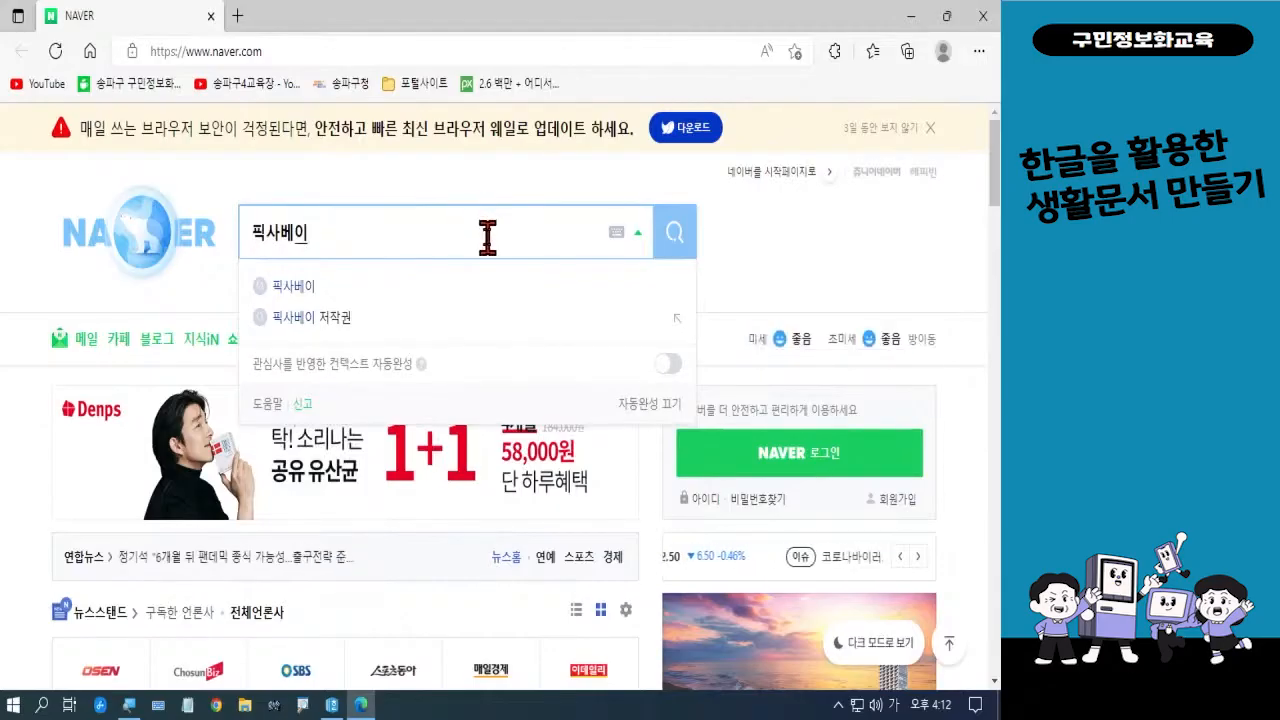
{"action": "left_click", "coordinate": [658, 244]}
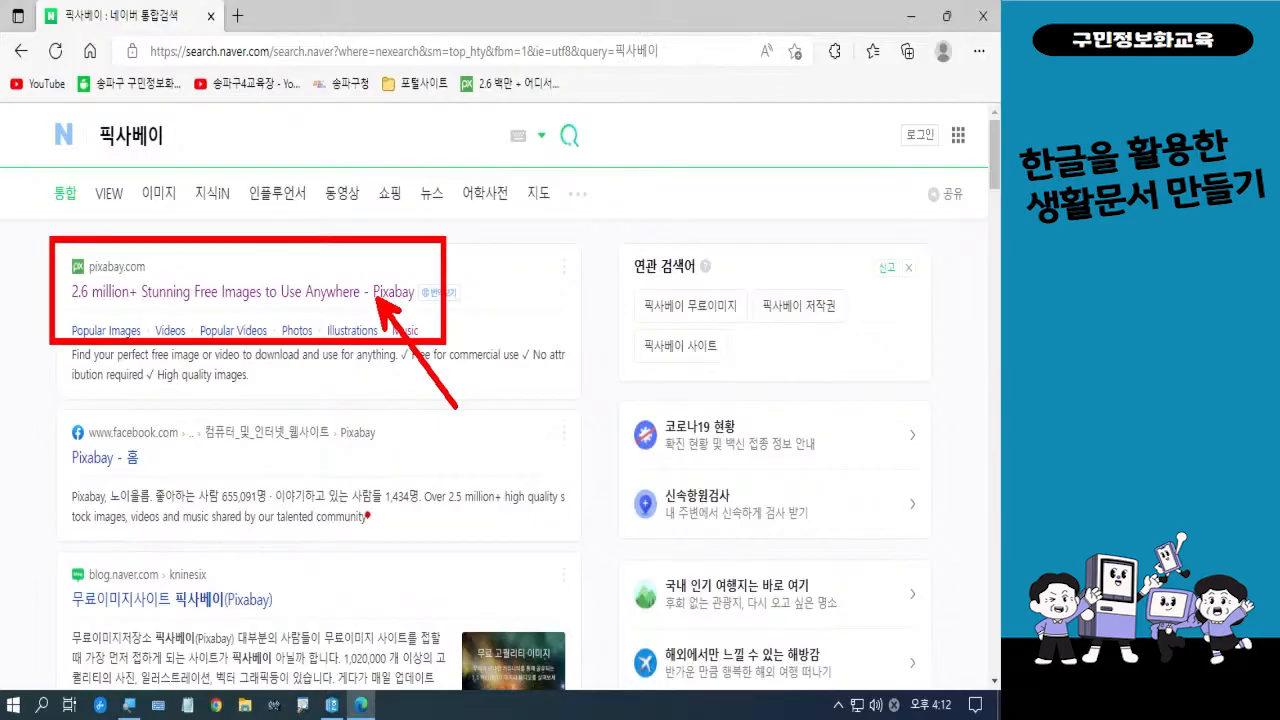
- Open the Pixabay site from the search results, dismiss the translation offer and go to its vector graphics section
{"action": "left_click", "coordinate": [330, 292]}
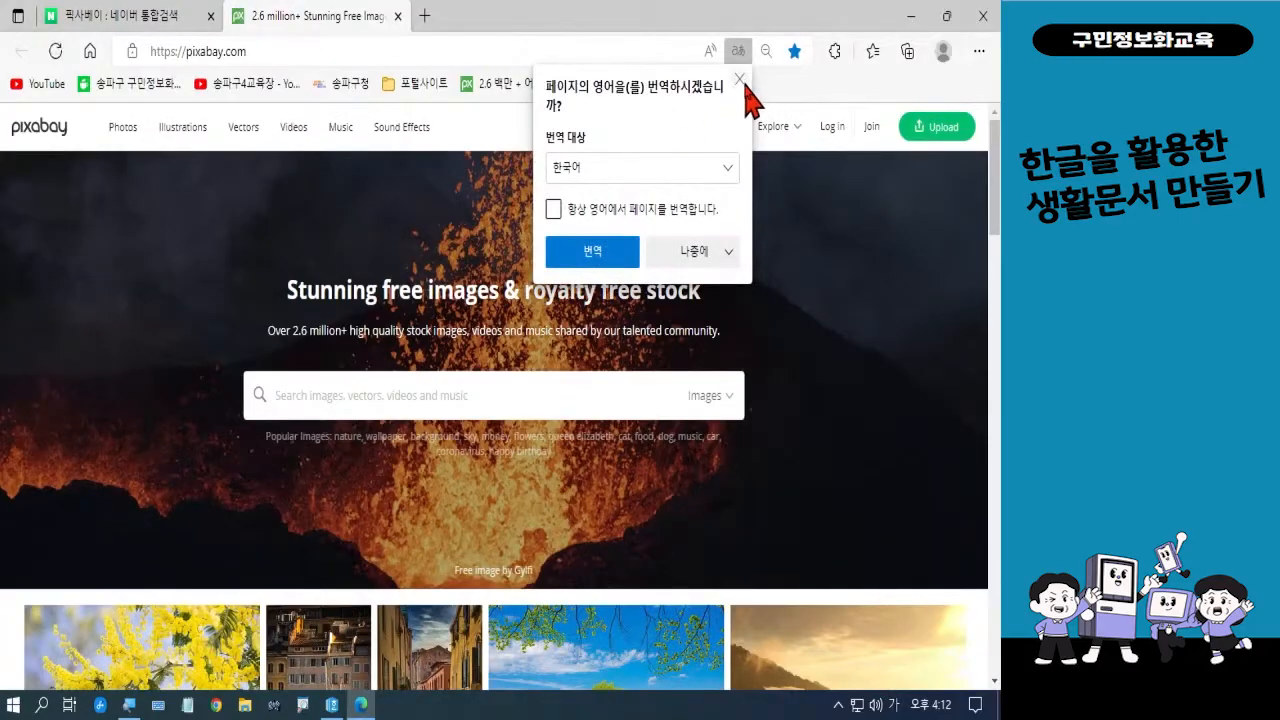
{"action": "left_click", "coordinate": [739, 78]}
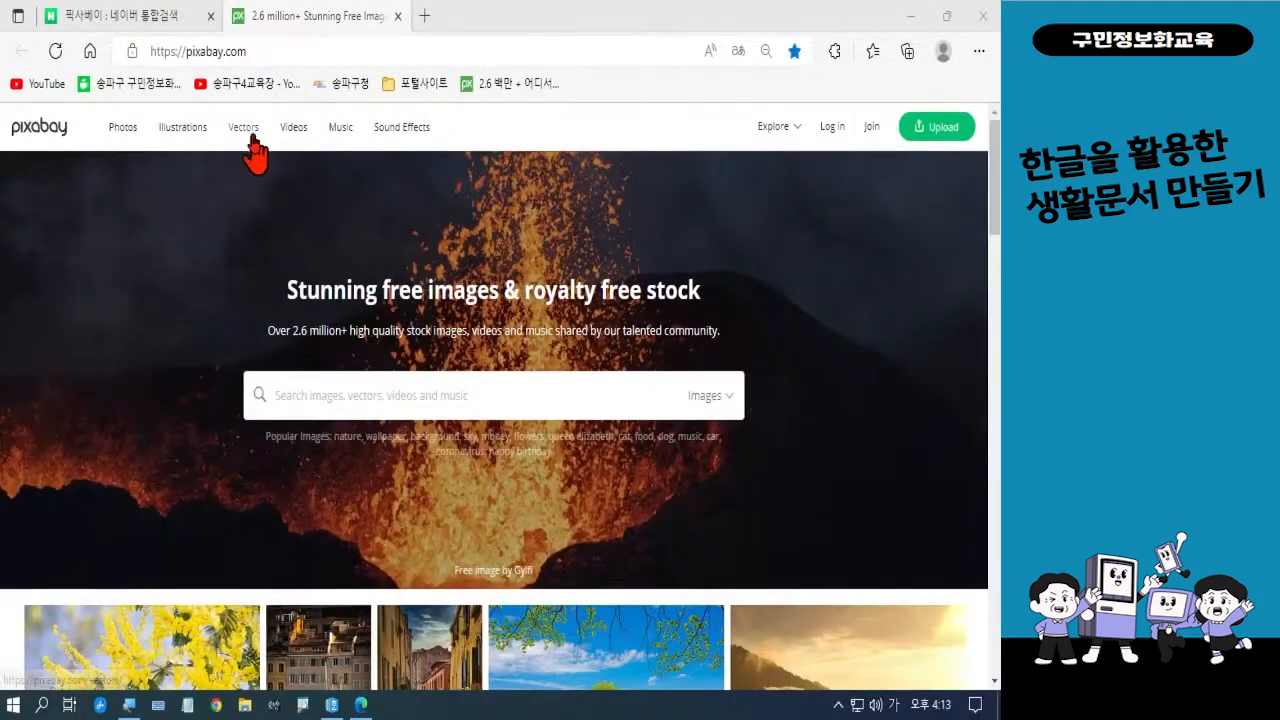
{"action": "left_click", "coordinate": [250, 138]}
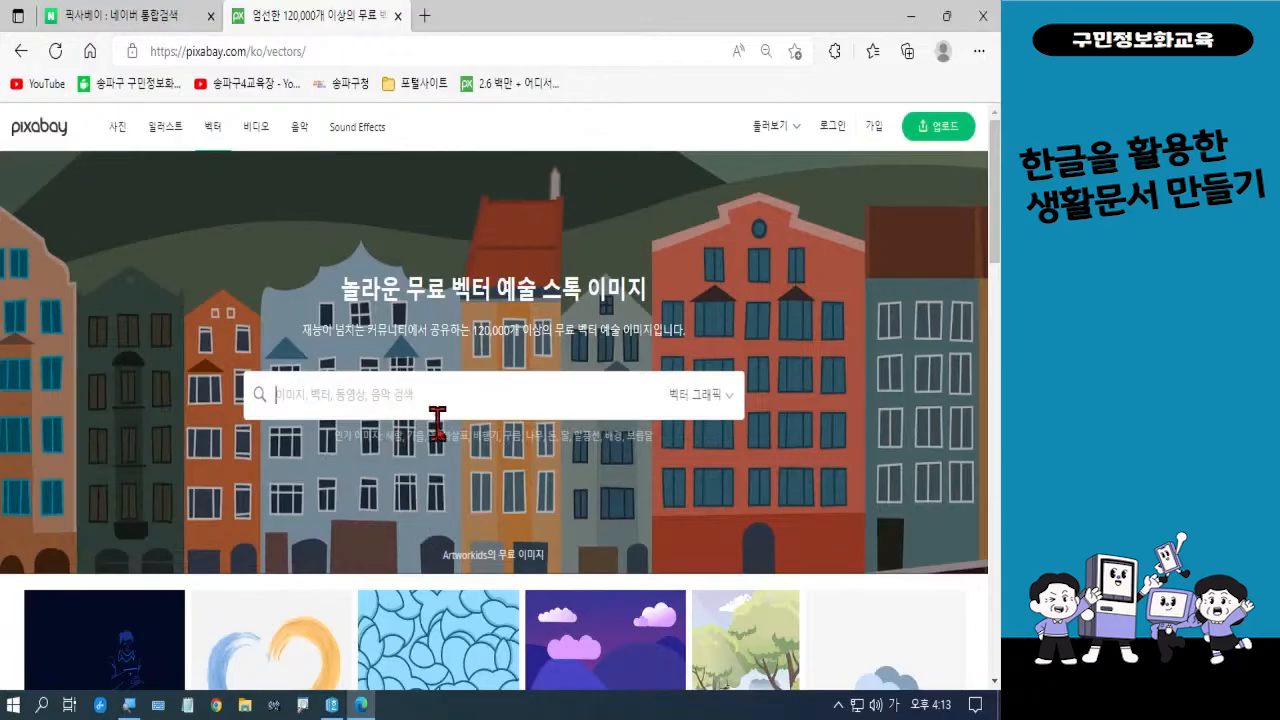
- Search Pixabay's vector graphics for "벚꽃"
{"action": "type", "text": "ㅂ"}
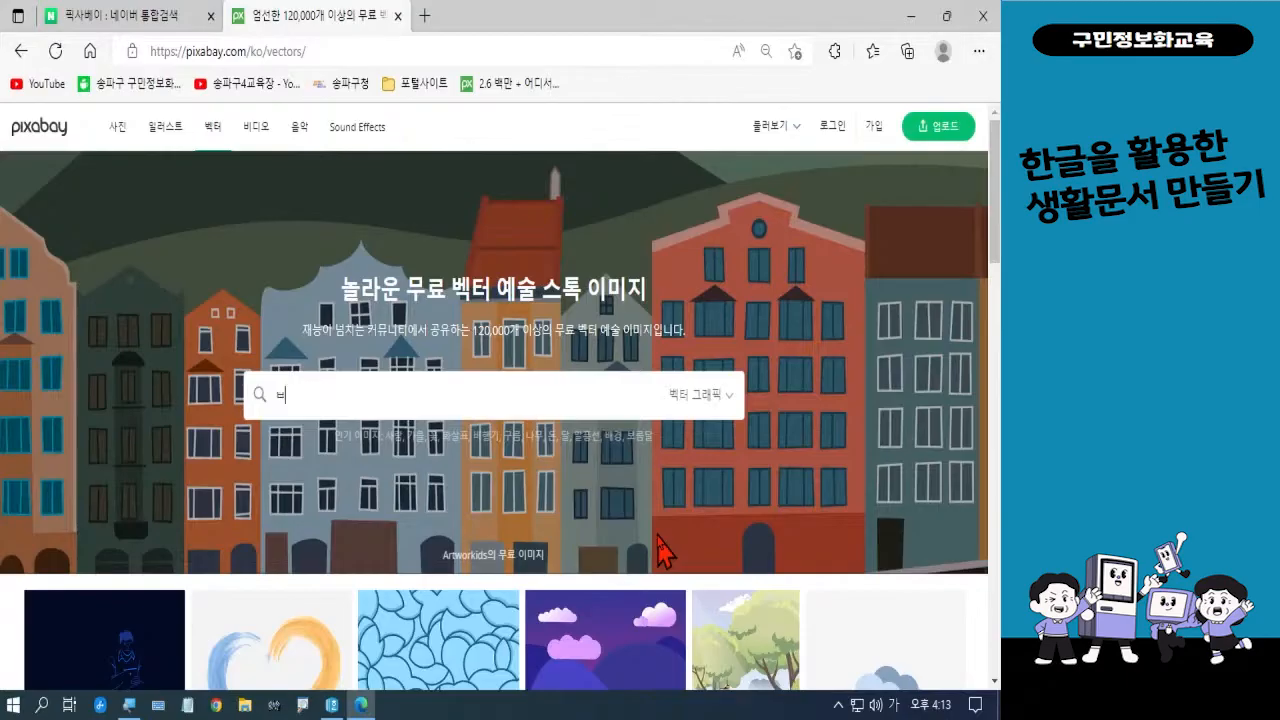
{"action": "type", "text": "벚꽃"}
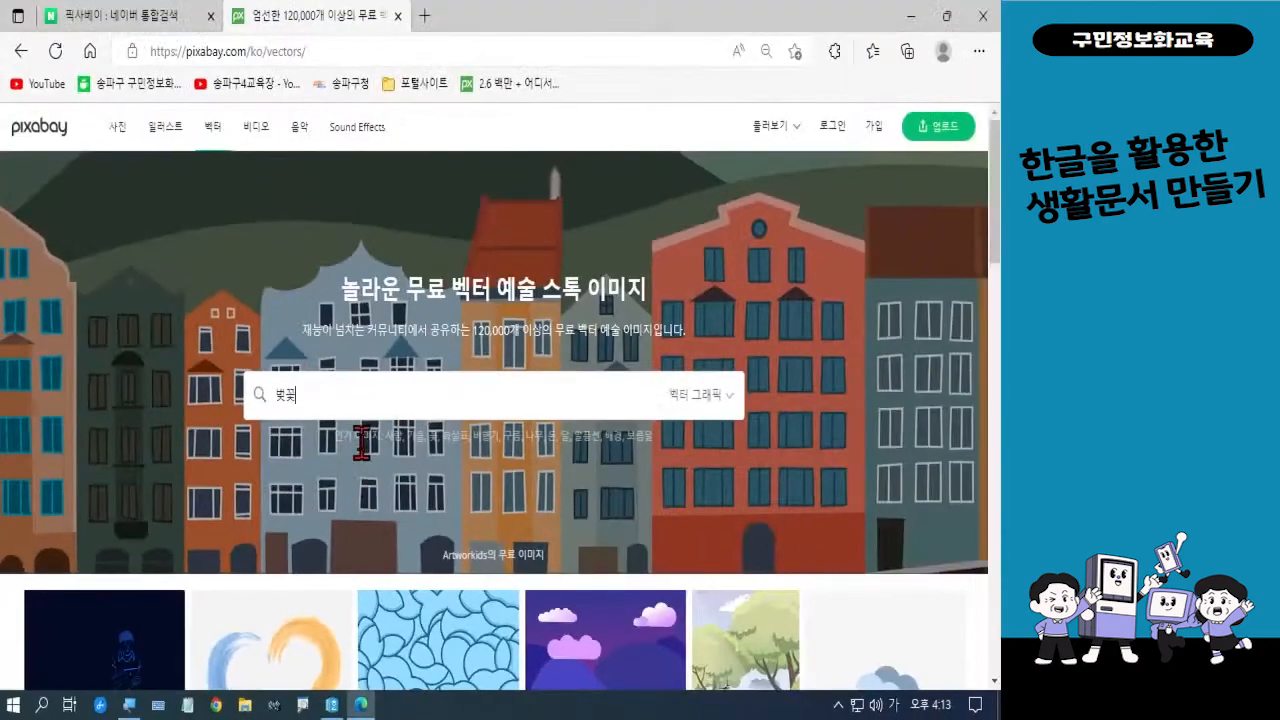
{"action": "key", "text": "Return"}
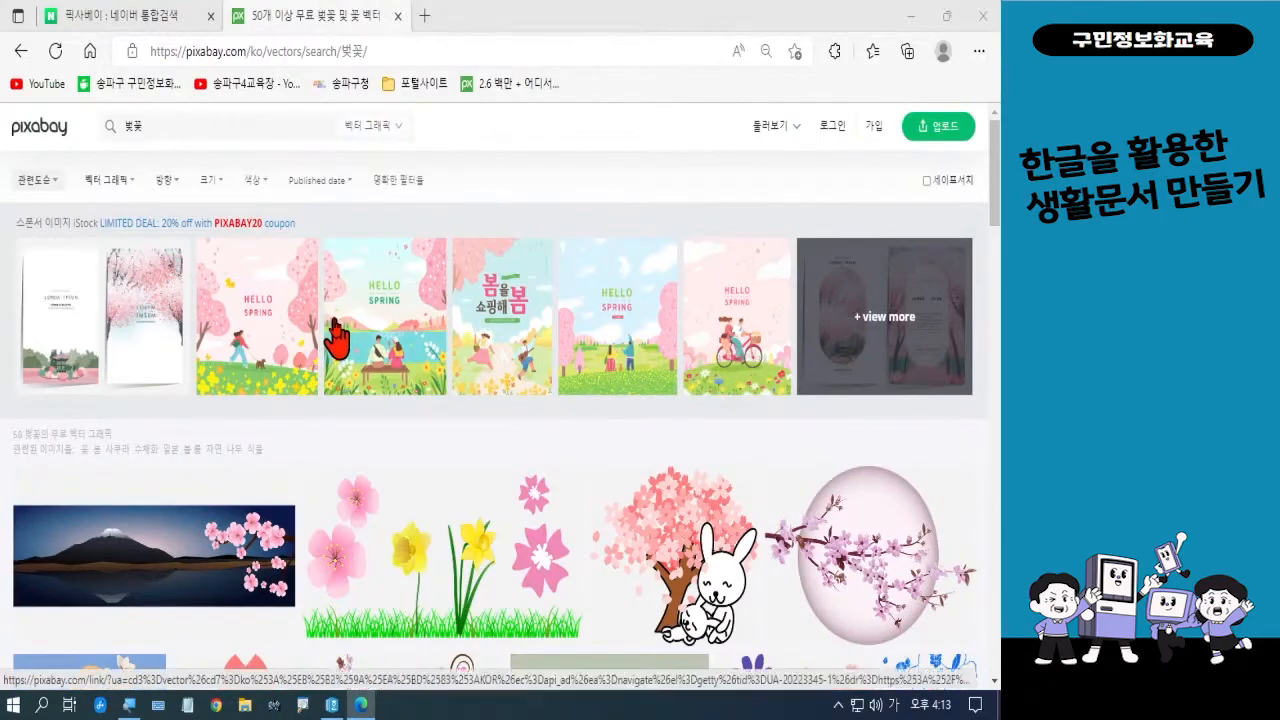
- Open the coral five-petal cherry blossom with yellow stamens from the search results
{"action": "scroll", "coordinate": [336, 340], "scroll_direction": "down", "scroll_amount": 3}
{"action": "scroll", "coordinate": [336, 340], "scroll_direction": "down", "scroll_amount": 1}
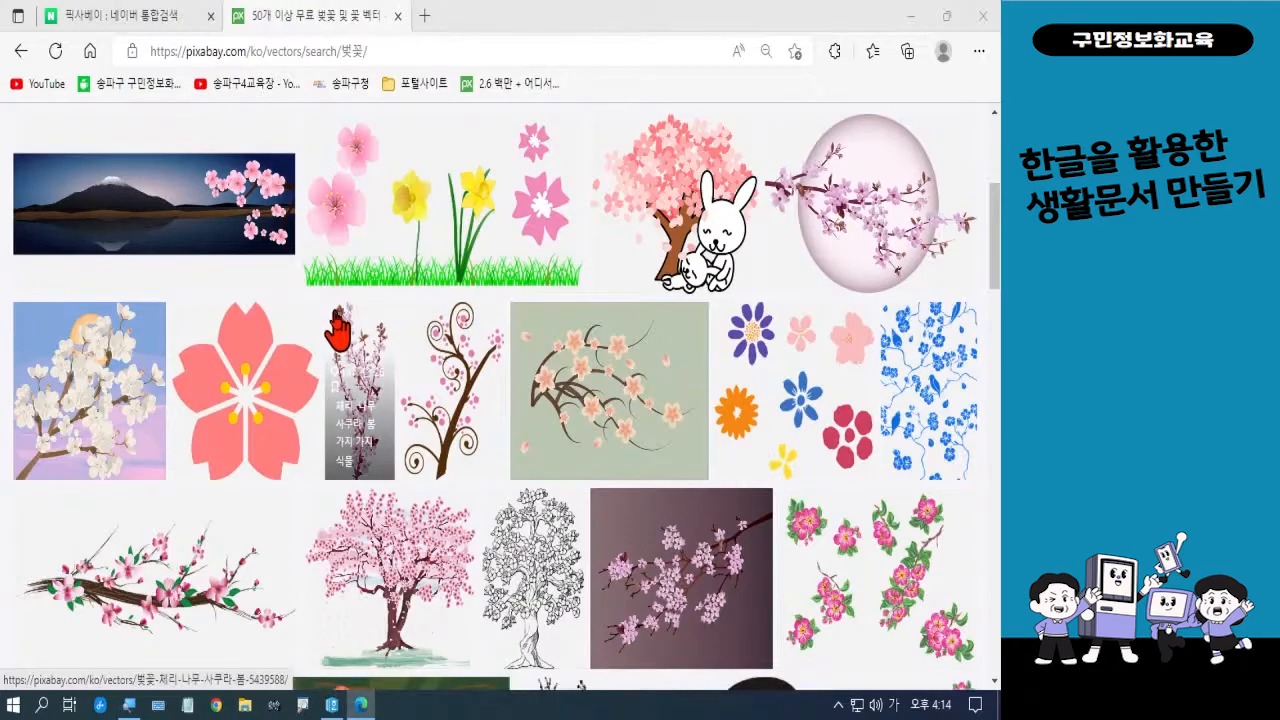
{"action": "scroll", "coordinate": [514, 323], "scroll_direction": "down", "scroll_amount": 1}
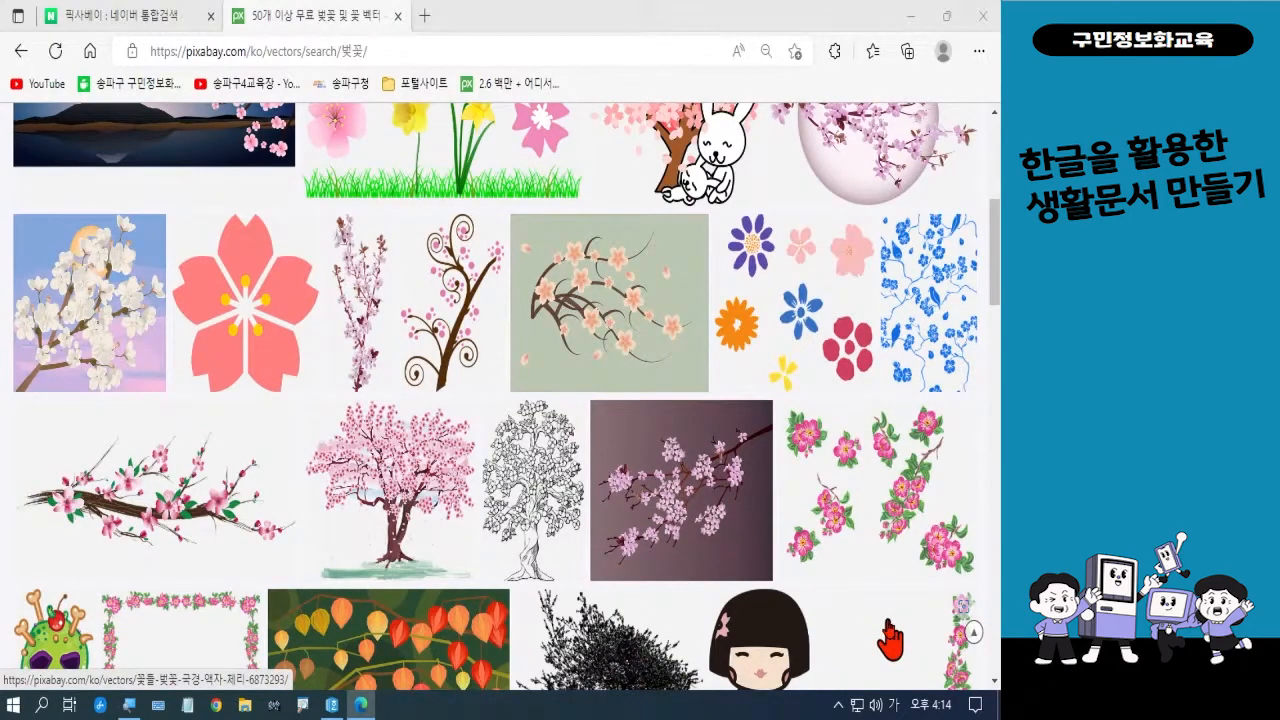
{"action": "left_click", "coordinate": [269, 300]}
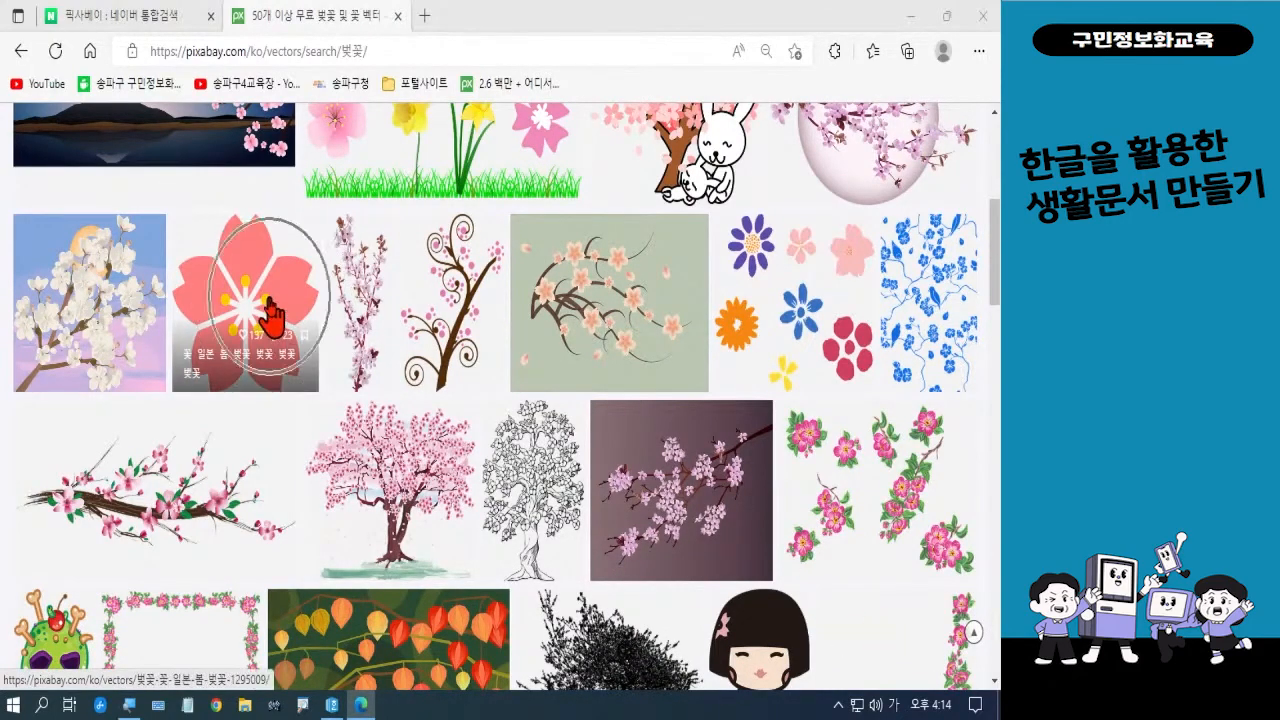
{"action": "left_click", "coordinate": [269, 300]}
{"action": "left_click", "coordinate": [269, 300]}
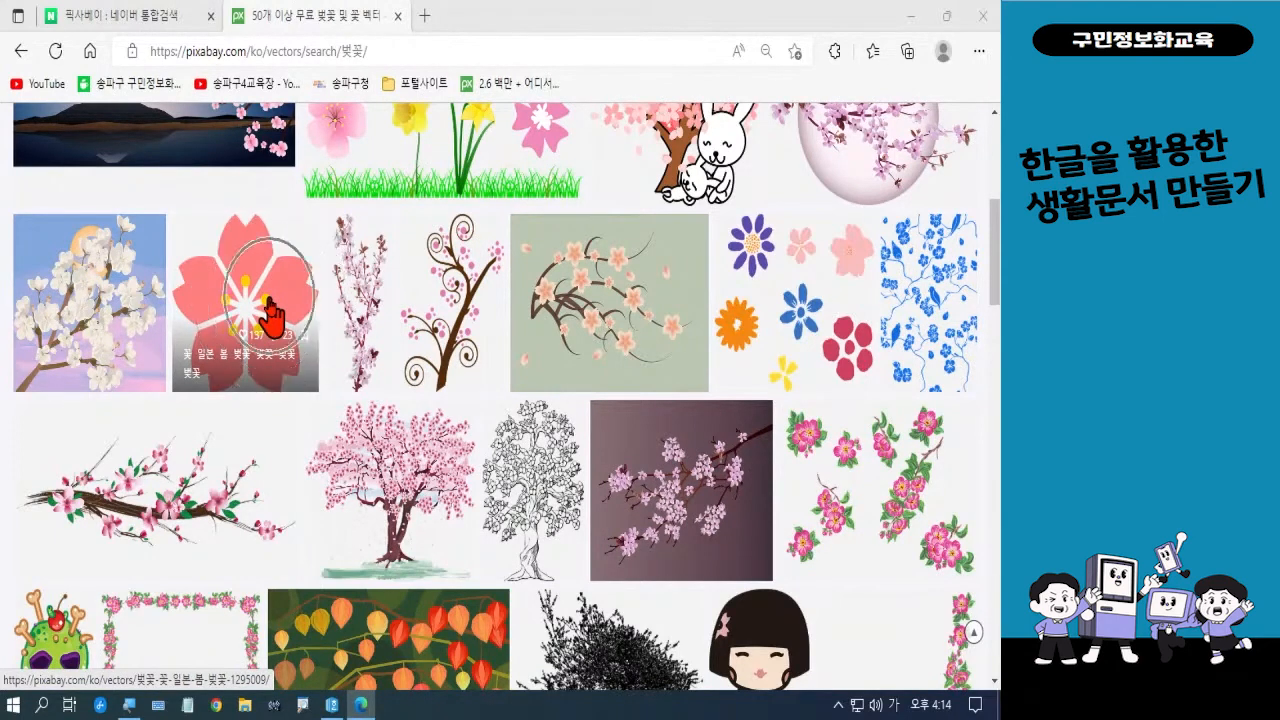
{"action": "left_click", "coordinate": [269, 312]}
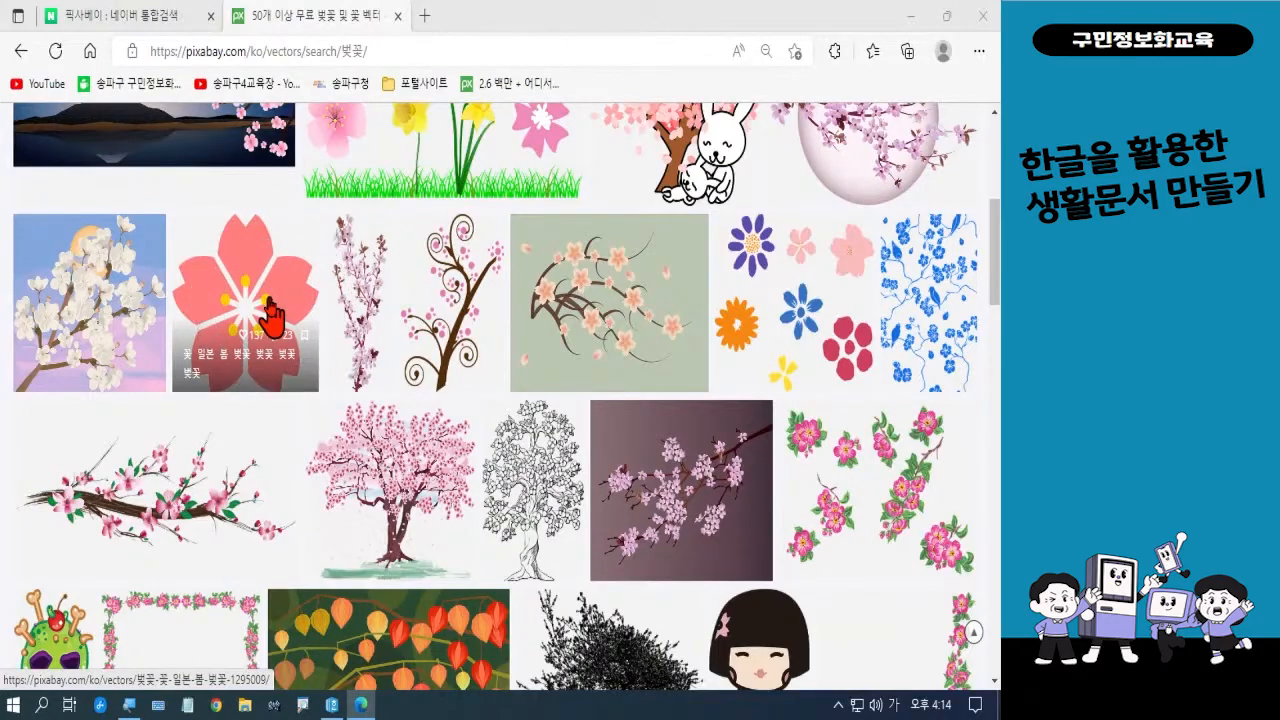
{"action": "left_click", "coordinate": [269, 300]}
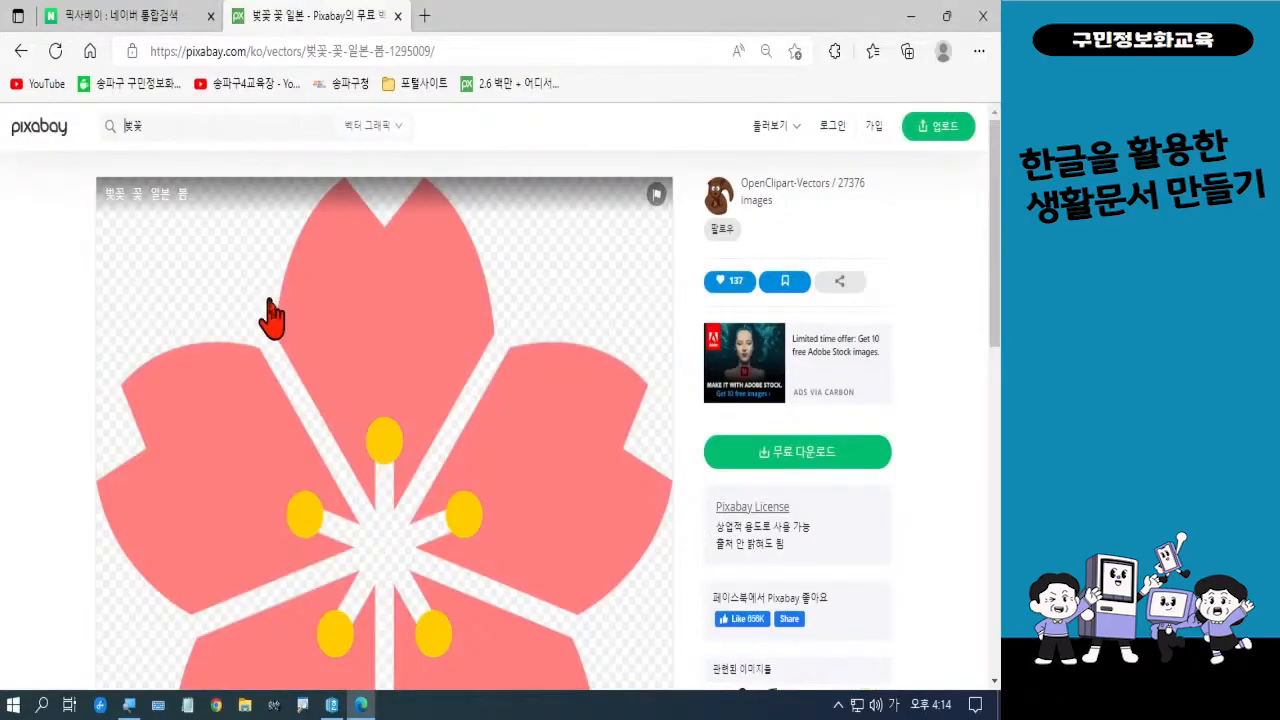
- Download the coral blossom as a 640×610 PNG, saving it under its default name in the desktop folder 폼나는 문서 > 폼나는 문서 2회차
{"action": "left_click", "coordinate": [784, 465]}
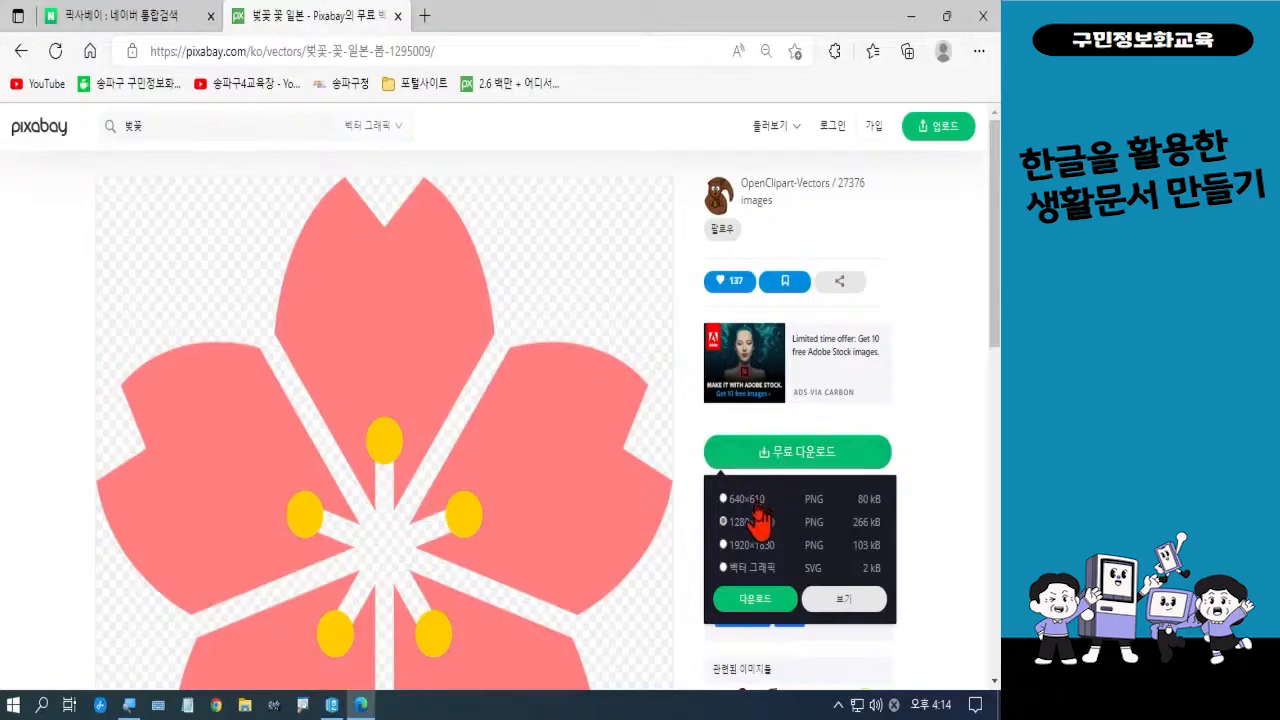
{"action": "left_click", "coordinate": [760, 600]}
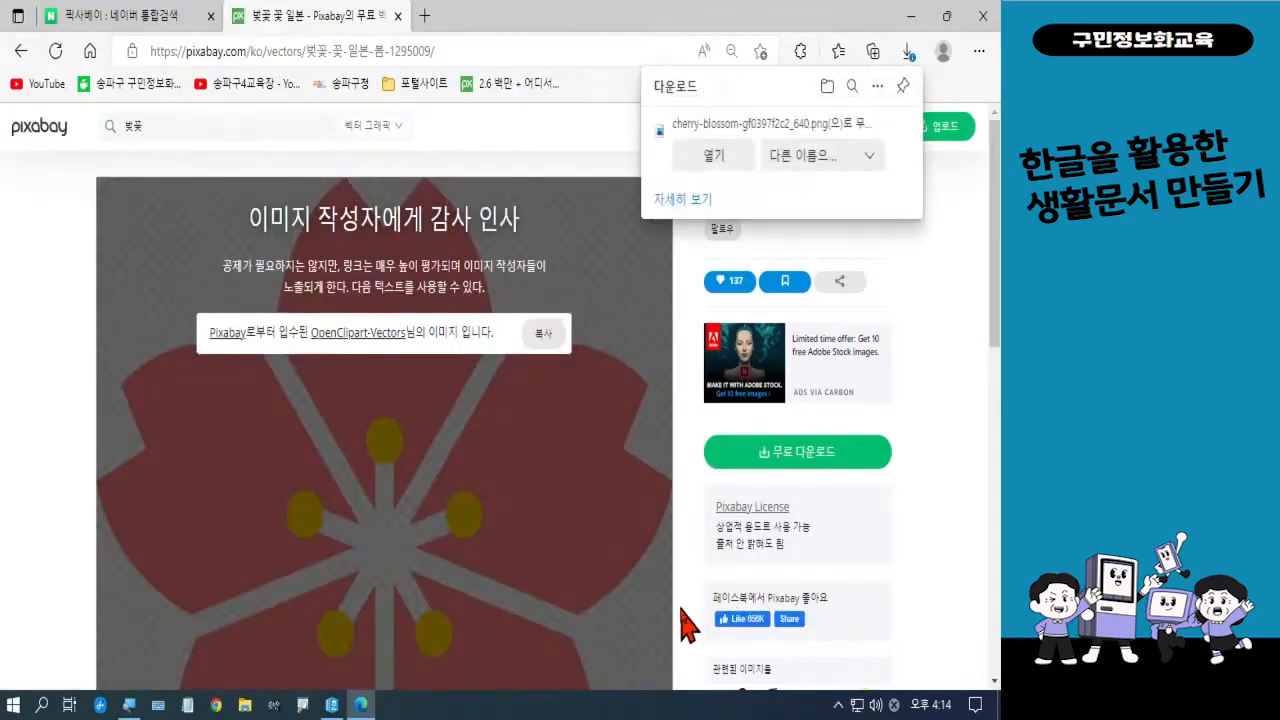
{"action": "left_click", "coordinate": [792, 158]}
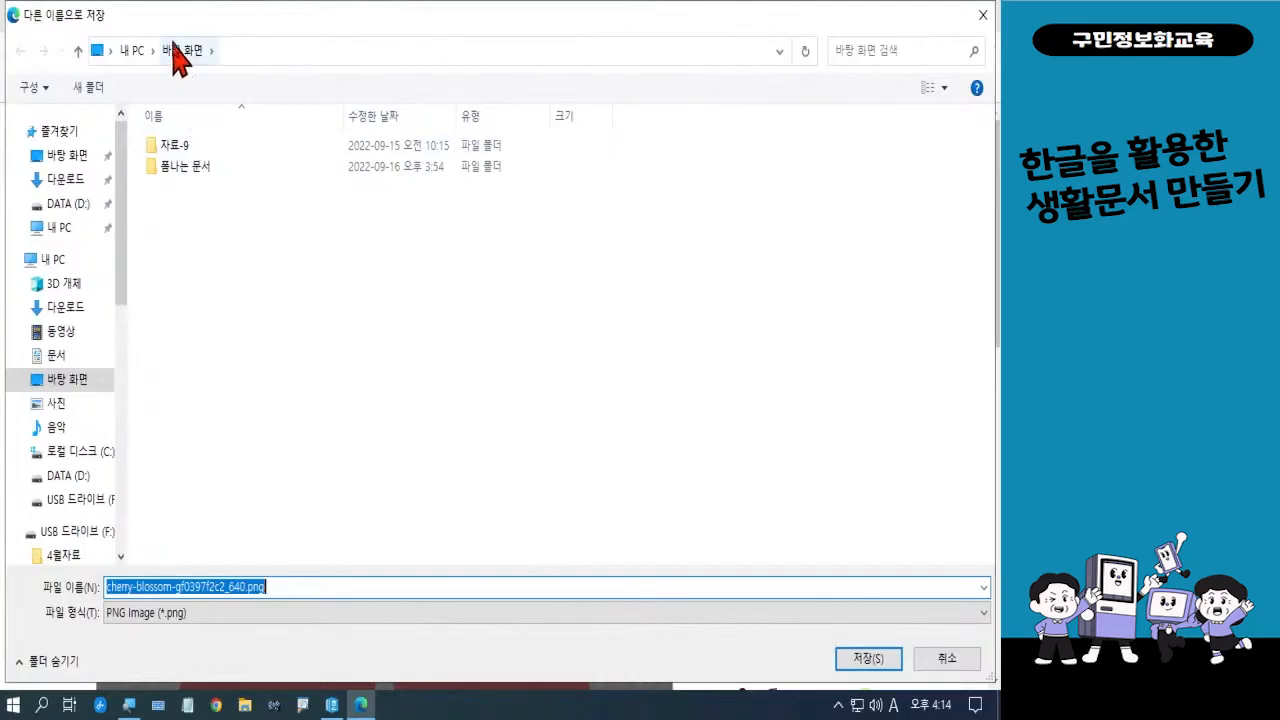
{"action": "double_click", "coordinate": [196, 168]}
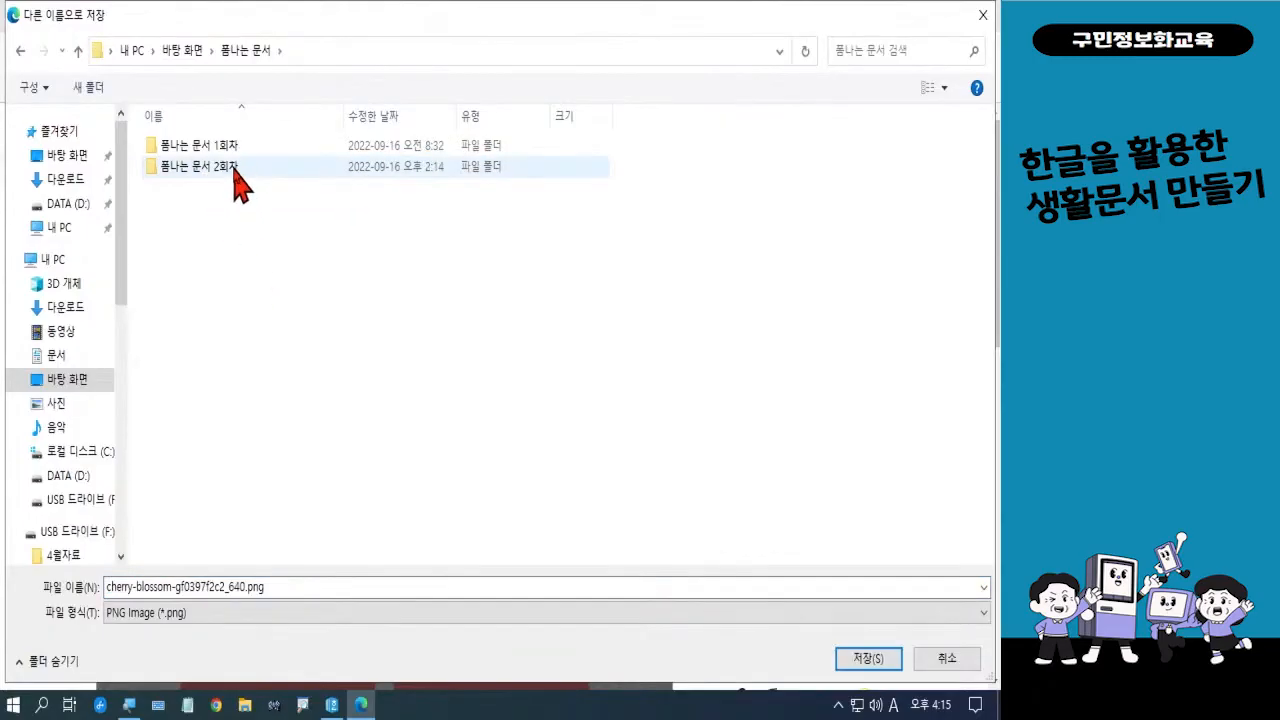
{"action": "double_click", "coordinate": [235, 168]}
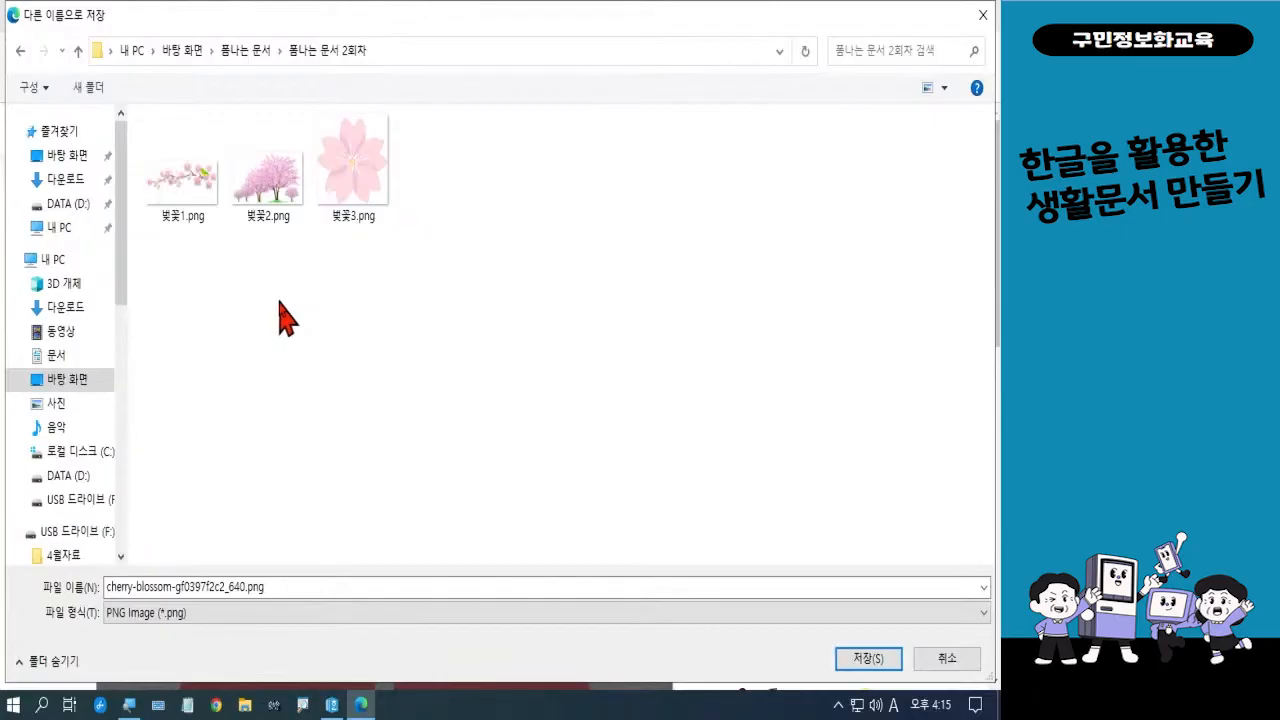
{"action": "left_click", "coordinate": [870, 660]}
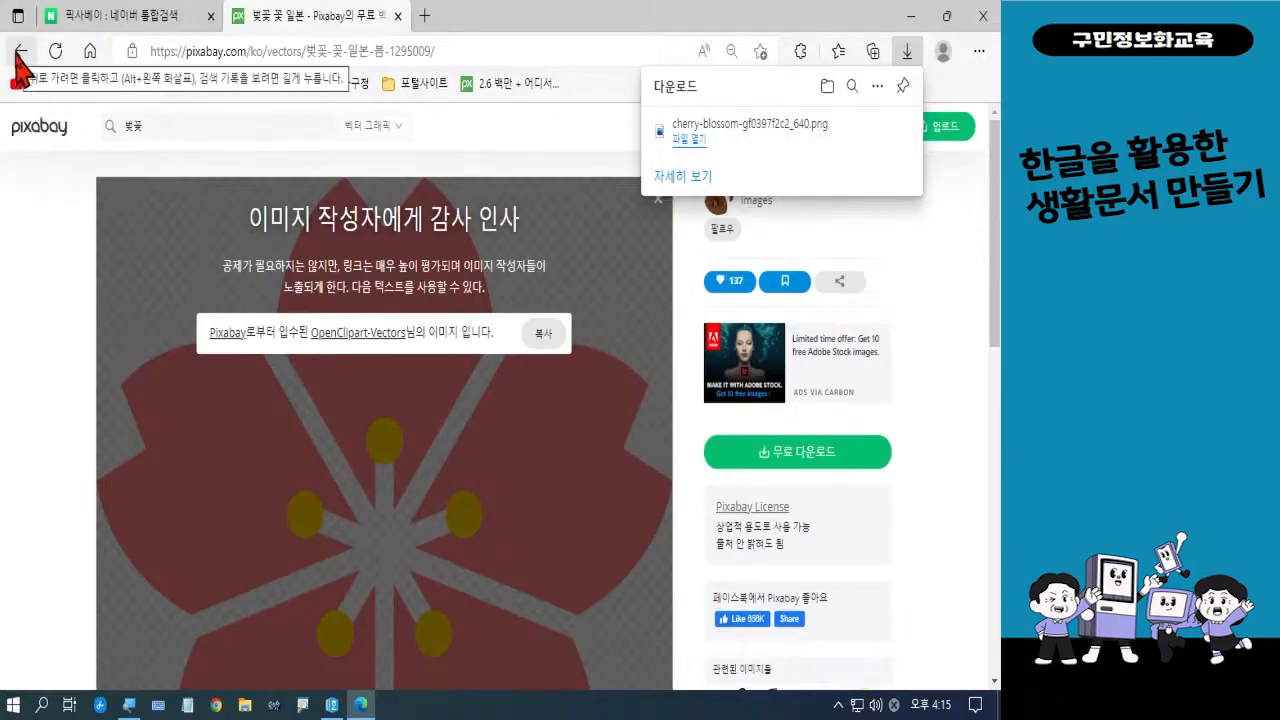
- Return to the cherry blossom results and open the hot-pink sakura flower with the darker centre
{"action": "left_click", "coordinate": [20, 52]}
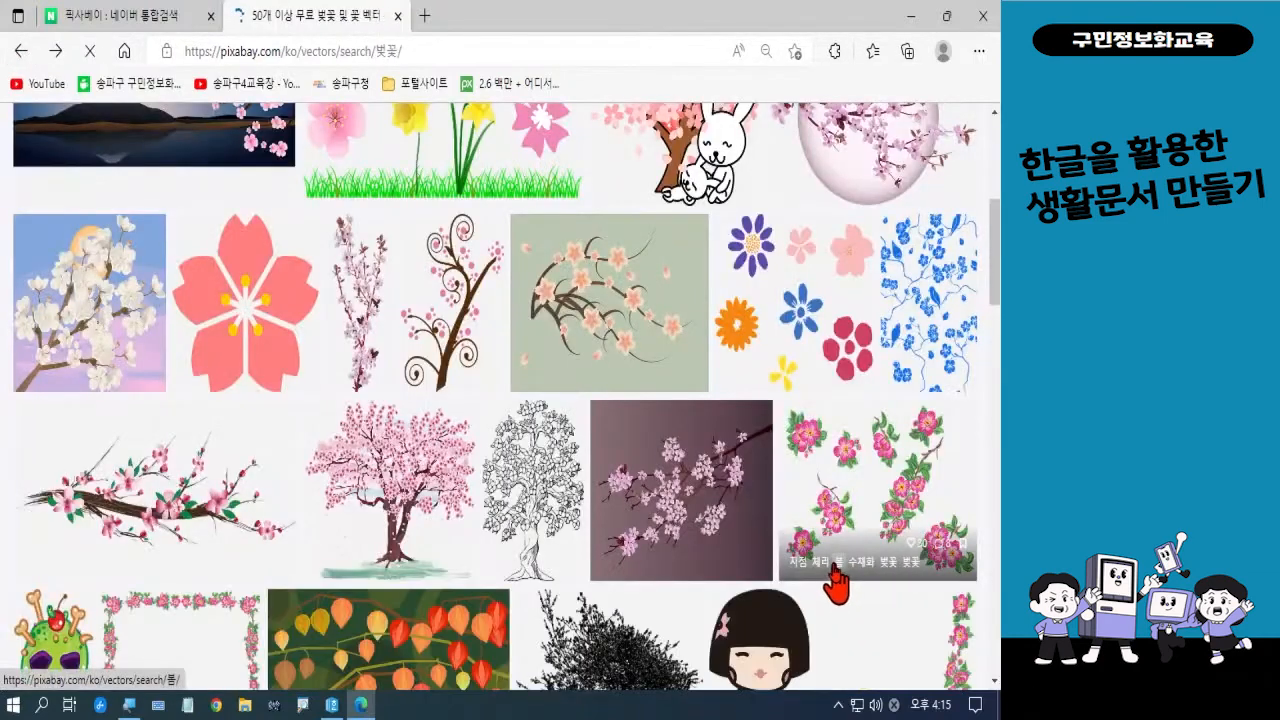
{"action": "scroll", "coordinate": [674, 443], "scroll_direction": "down", "scroll_amount": 3}
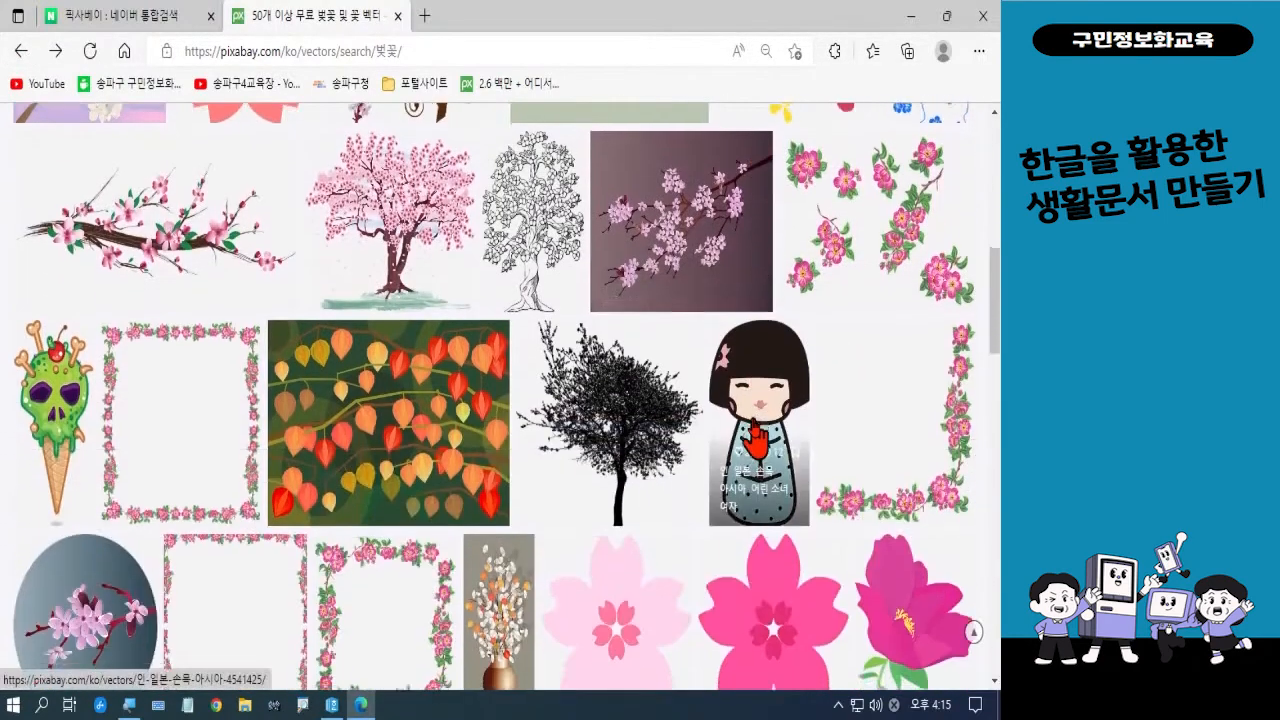
{"action": "scroll", "coordinate": [755, 440], "scroll_direction": "down", "scroll_amount": 4}
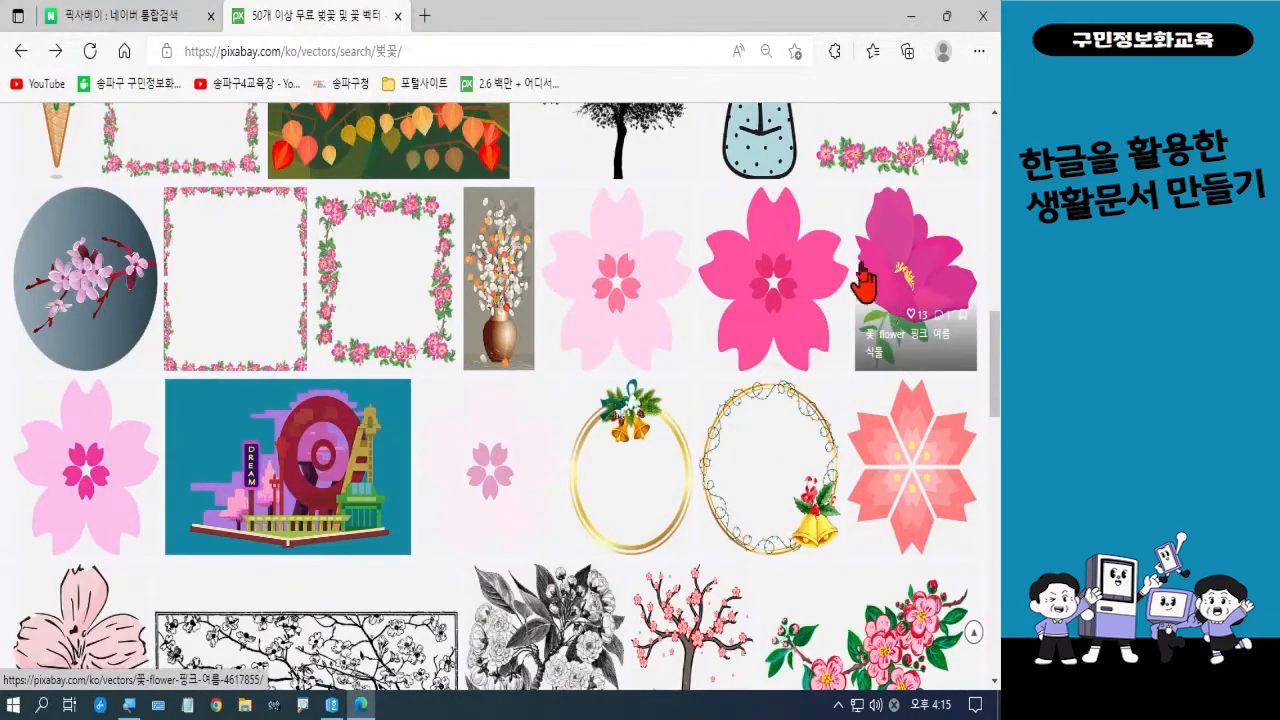
{"action": "left_click", "coordinate": [776, 270]}
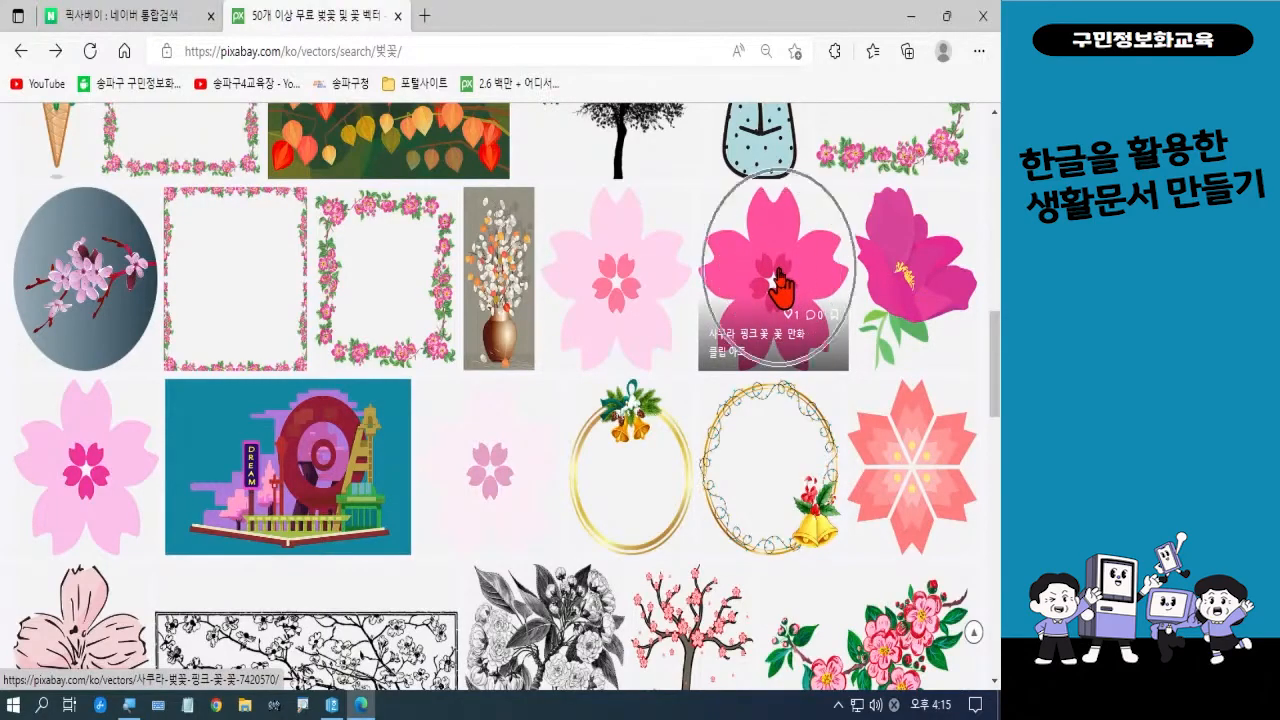
{"action": "left_click", "coordinate": [777, 271]}
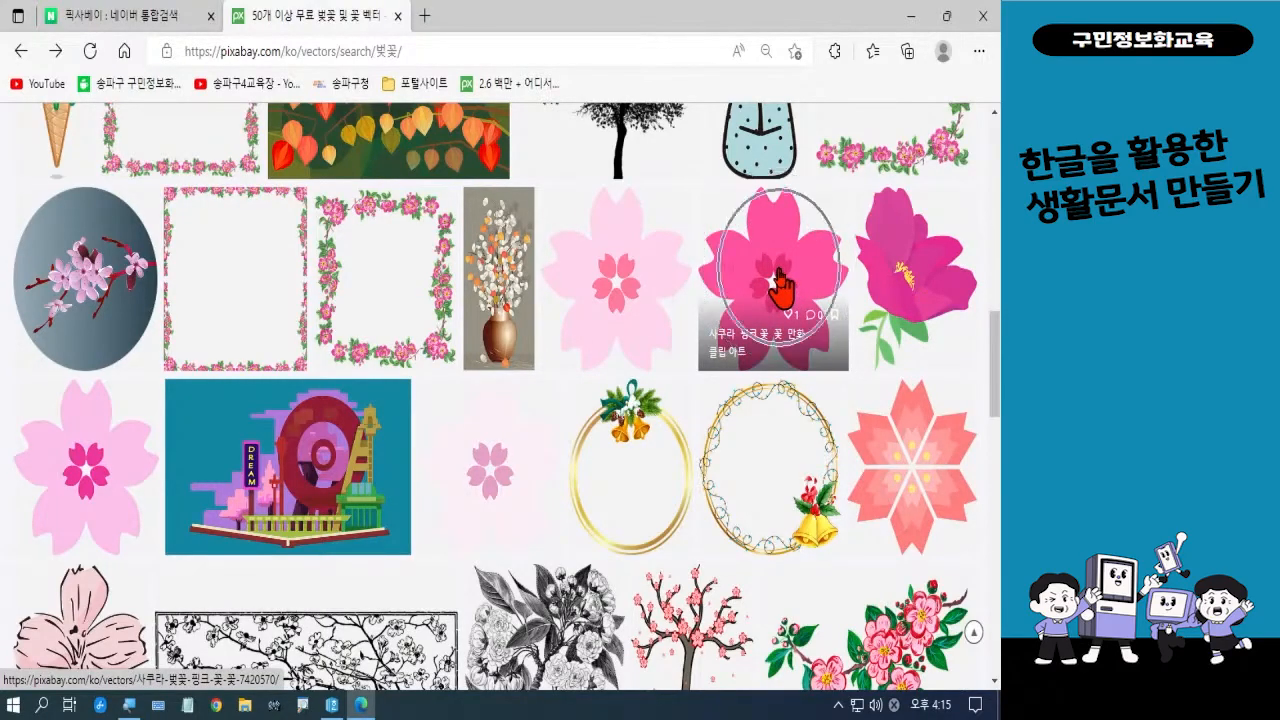
{"action": "left_click", "coordinate": [777, 287]}
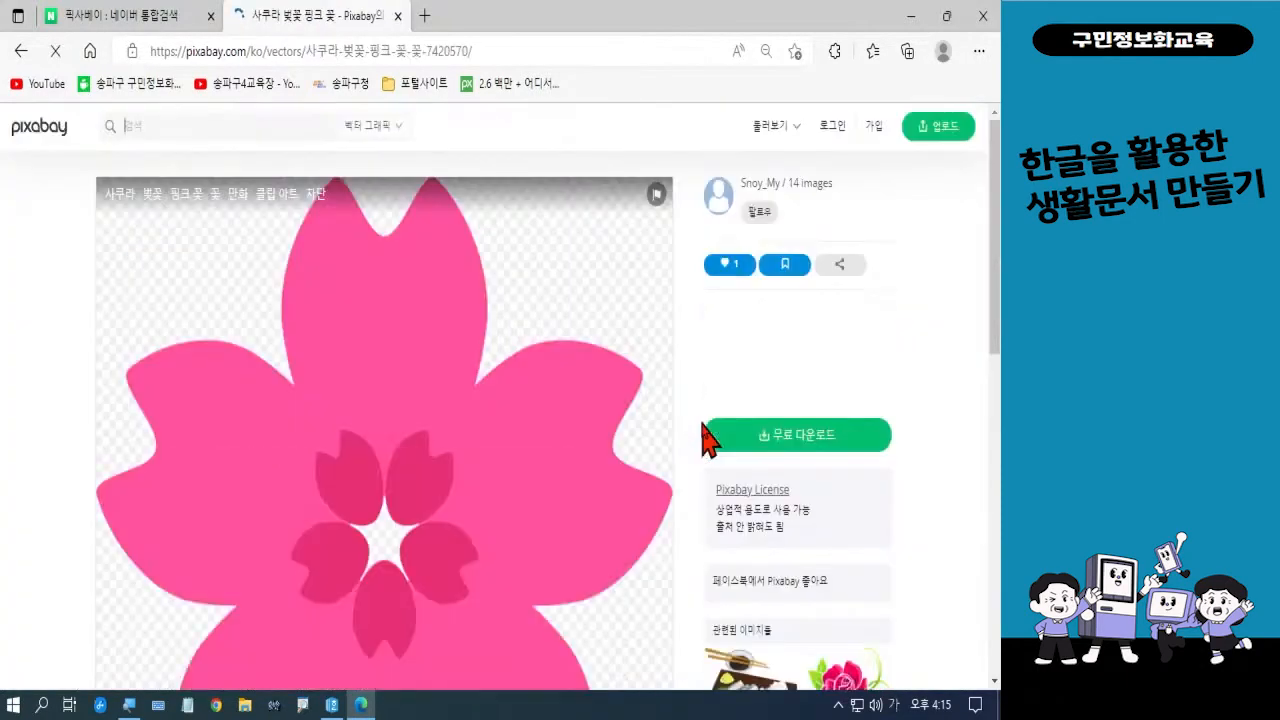
- Download the hot-pink sakura as a 640×610 PNG and save it under its default name in the 폼나는 문서 2회차 folder
{"action": "left_click", "coordinate": [773, 446]}
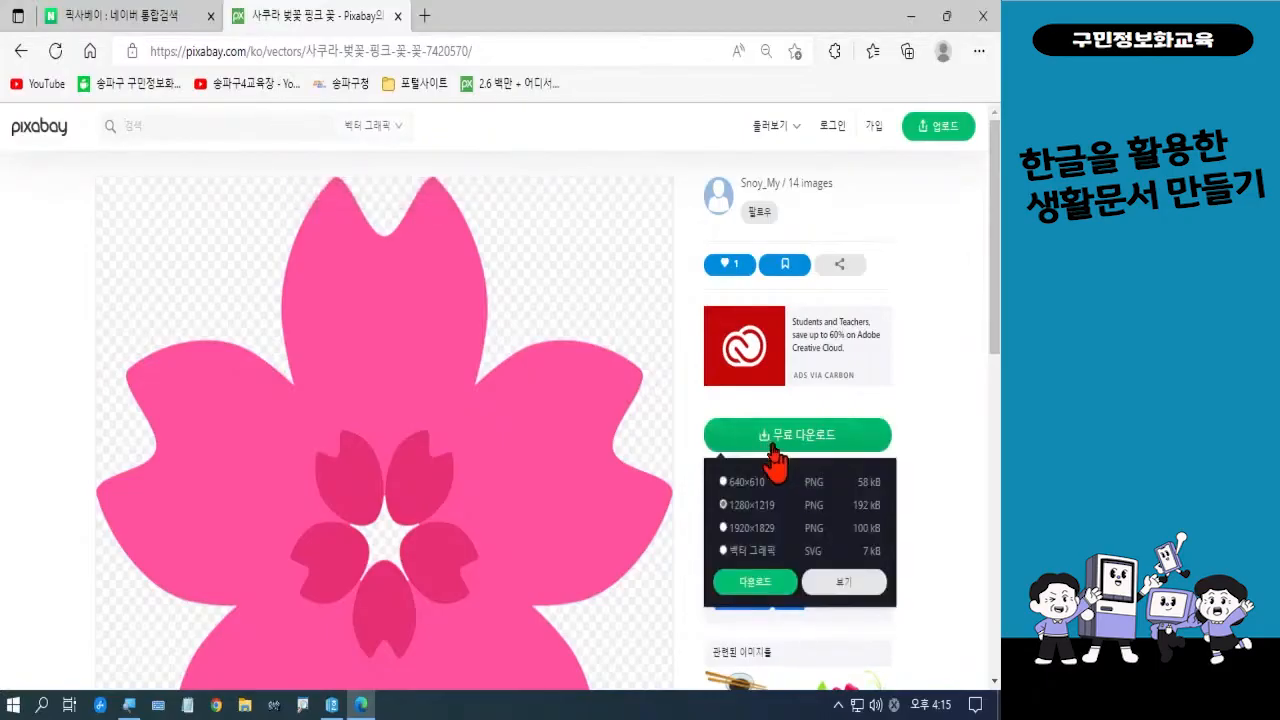
{"action": "left_click", "coordinate": [754, 488]}
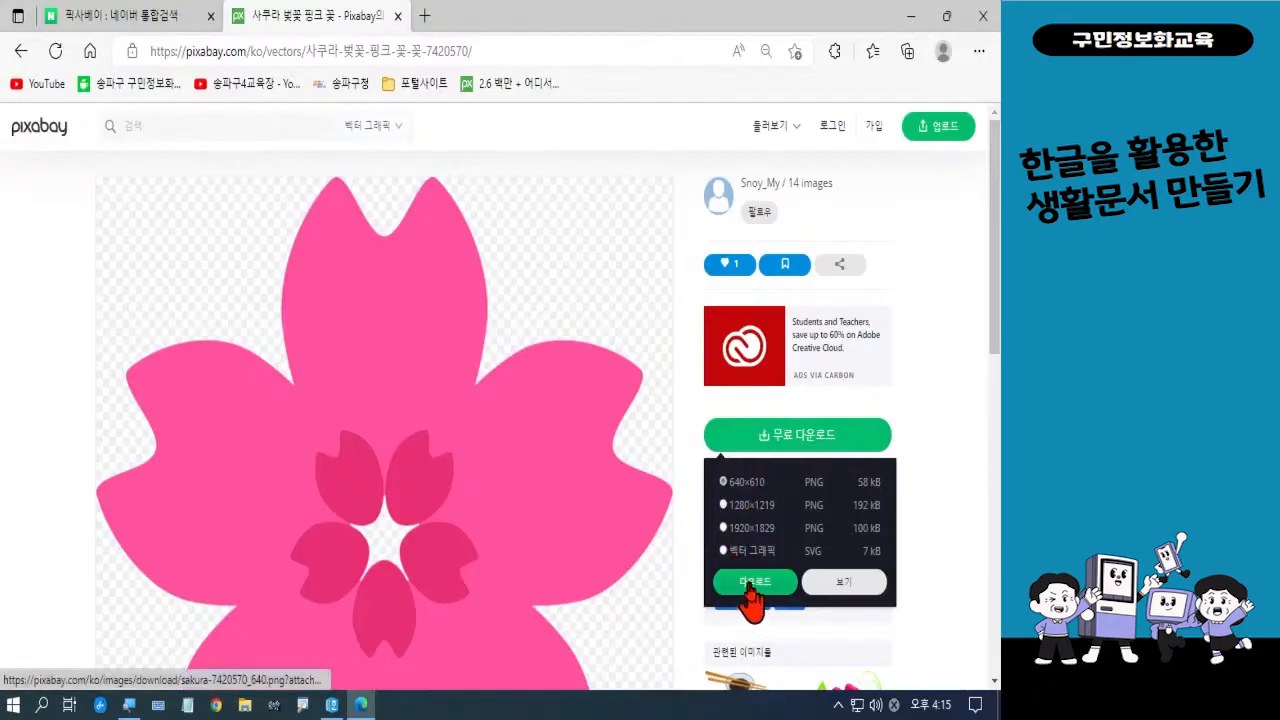
{"action": "left_click", "coordinate": [752, 590]}
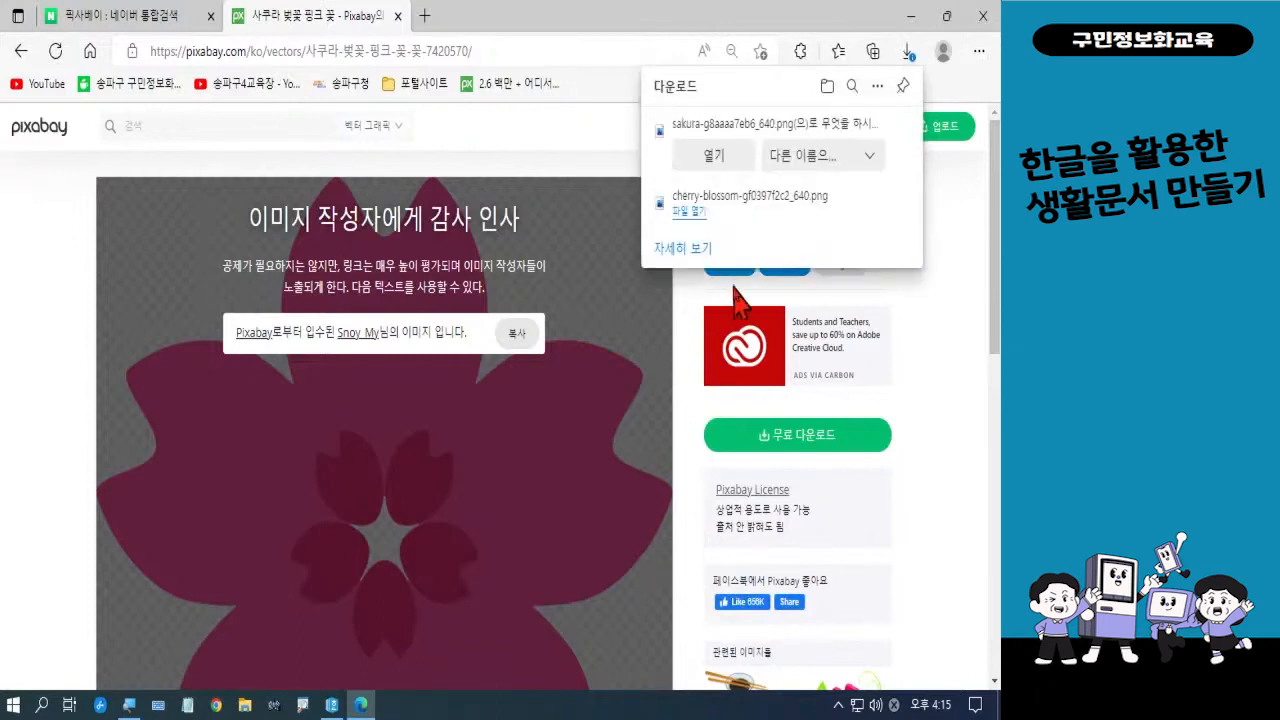
{"action": "left_click", "coordinate": [804, 160]}
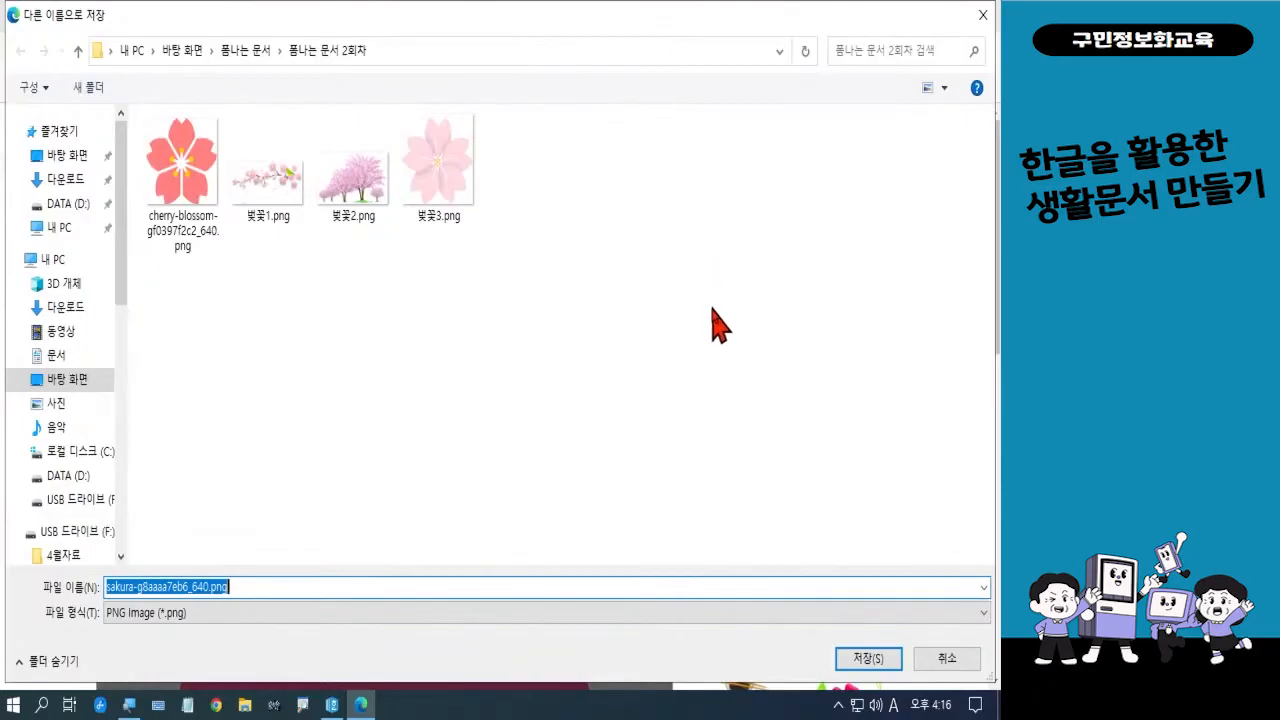
{"action": "left_click", "coordinate": [868, 660]}
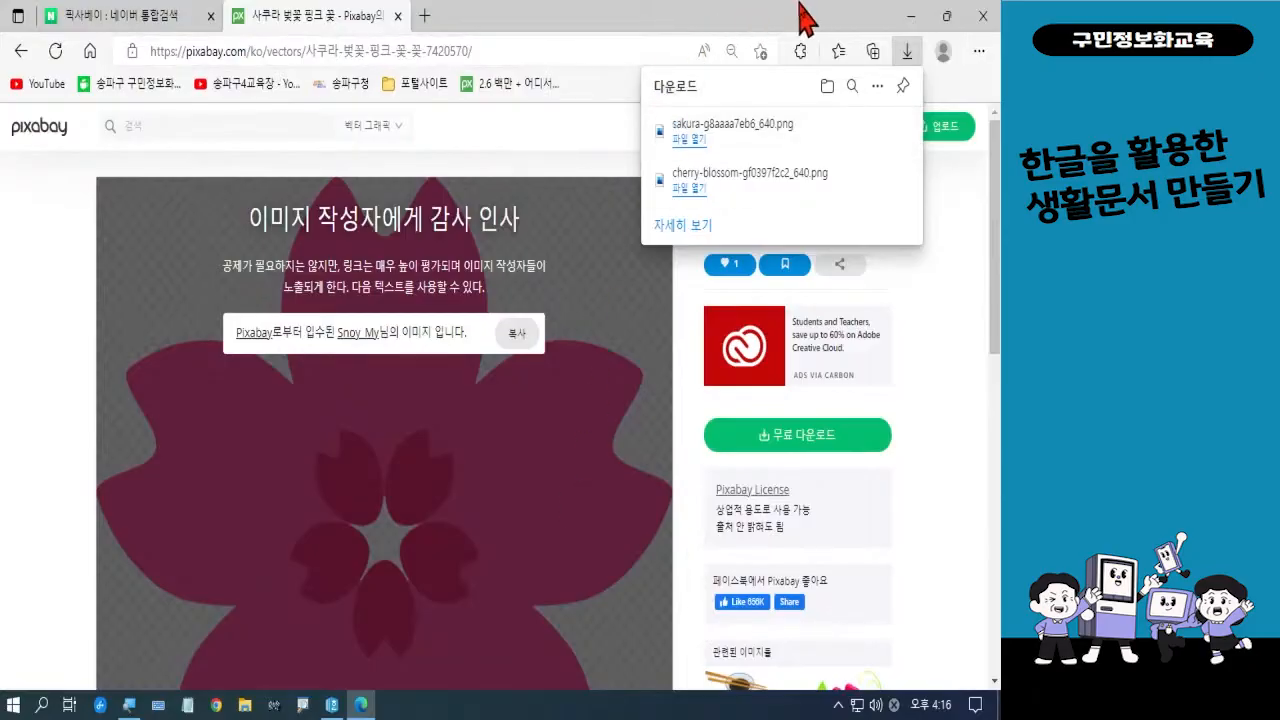
- Close the browser and switch back to the Hangul document, at the start of the page
{"action": "left_click", "coordinate": [983, 16]}
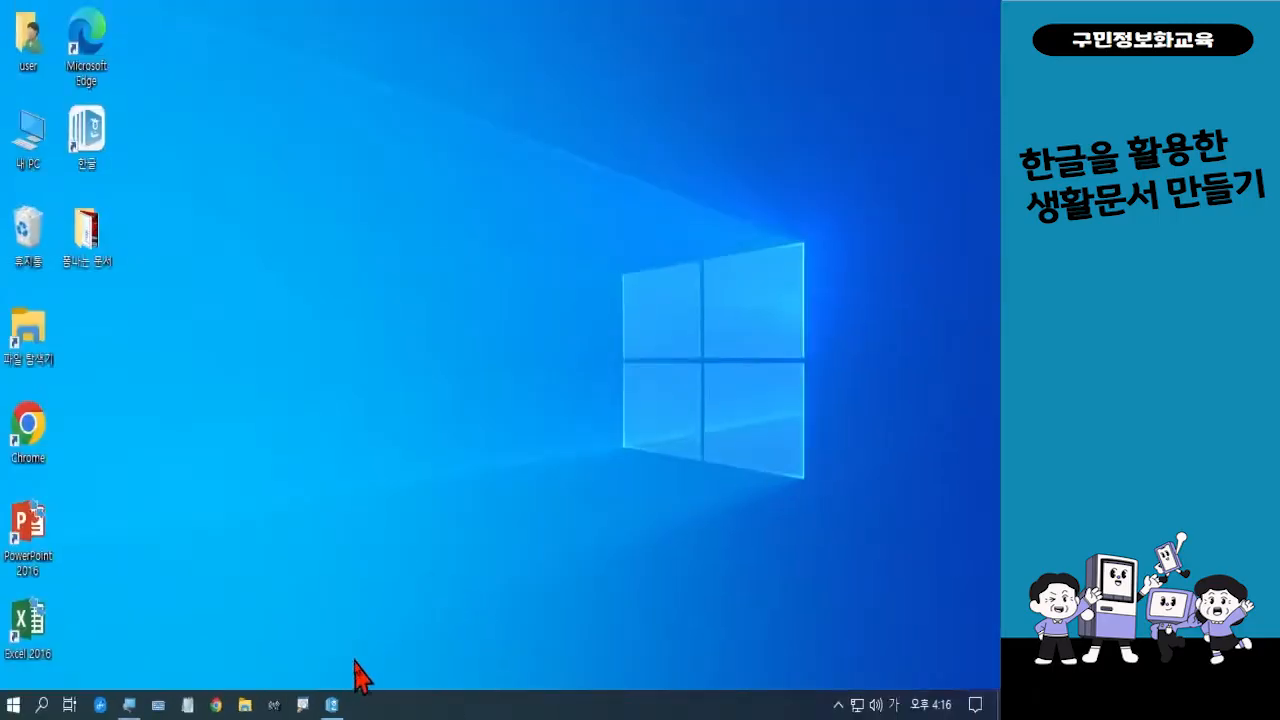
{"action": "left_click", "coordinate": [332, 704]}
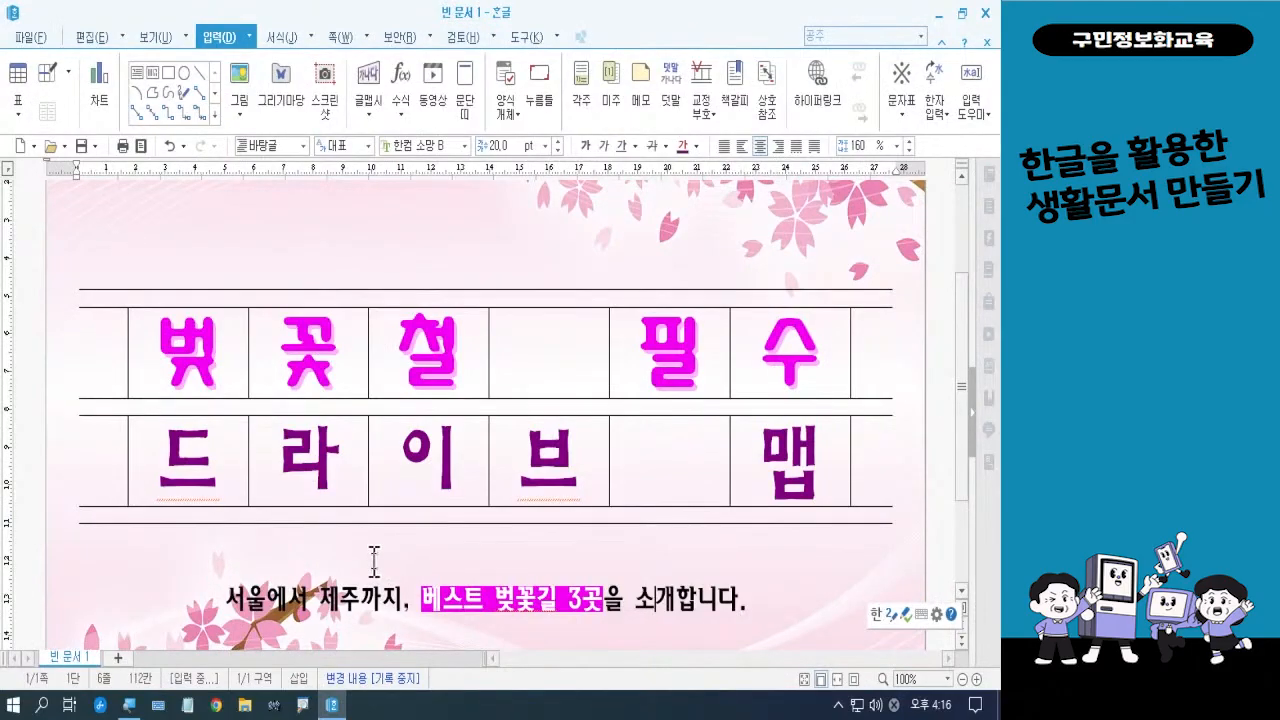
{"action": "scroll", "coordinate": [537, 545], "scroll_direction": "up", "scroll_amount": 3}
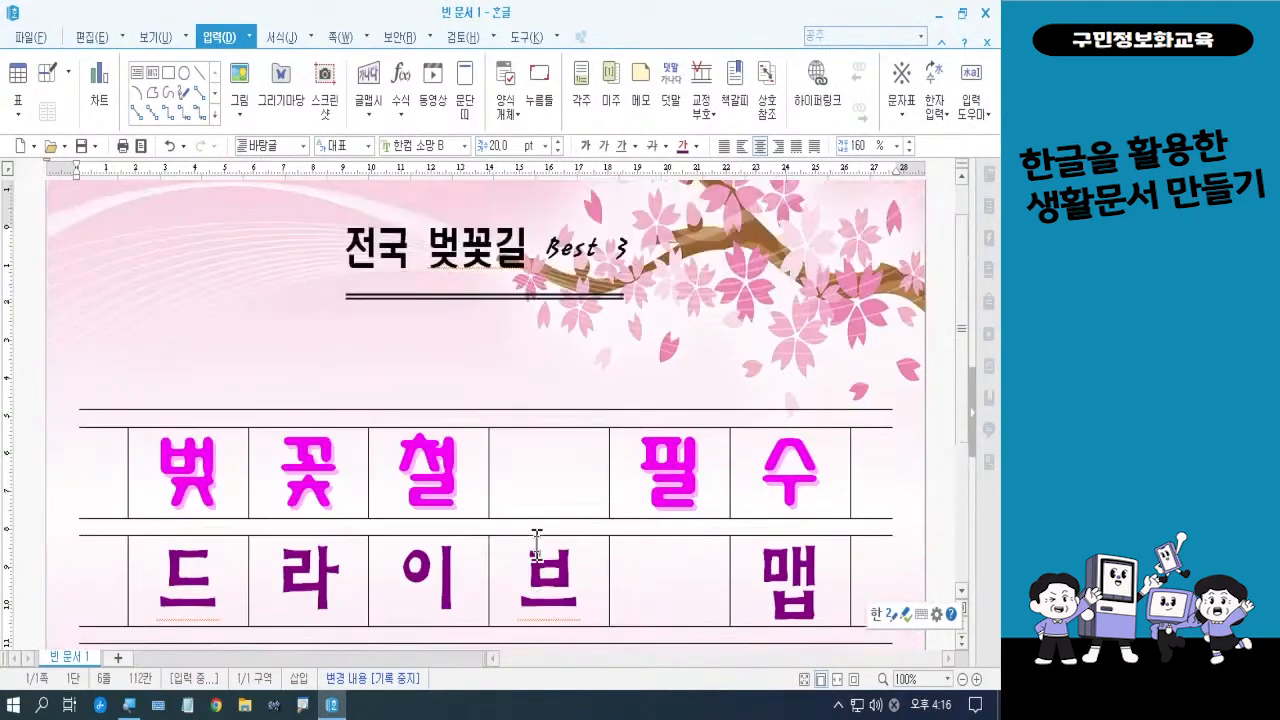
{"action": "scroll", "coordinate": [537, 545], "scroll_direction": "up", "scroll_amount": 2}
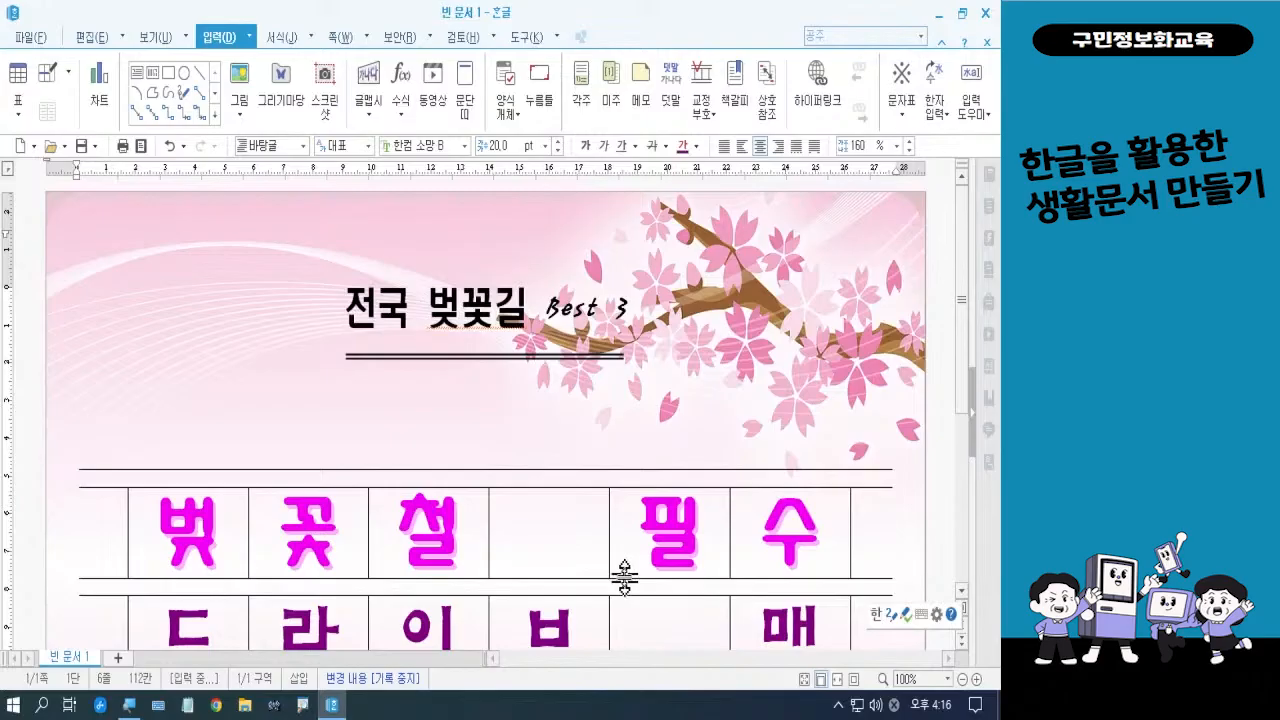
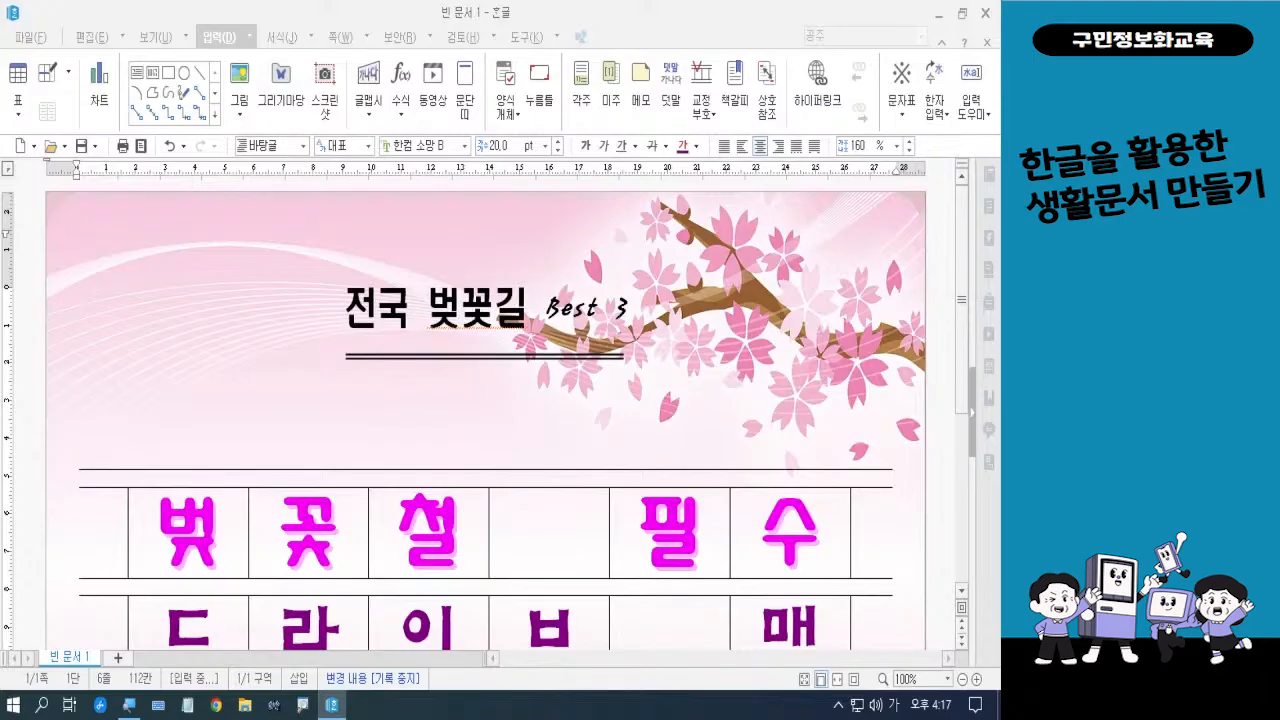
- Start inserting a picture and select 벚꽃1.png in the desktop folder 폼나는 문서 > 폼나는 문서 2회차
{"action": "left_click", "coordinate": [212, 37]}
{"action": "left_click", "coordinate": [240, 86]}
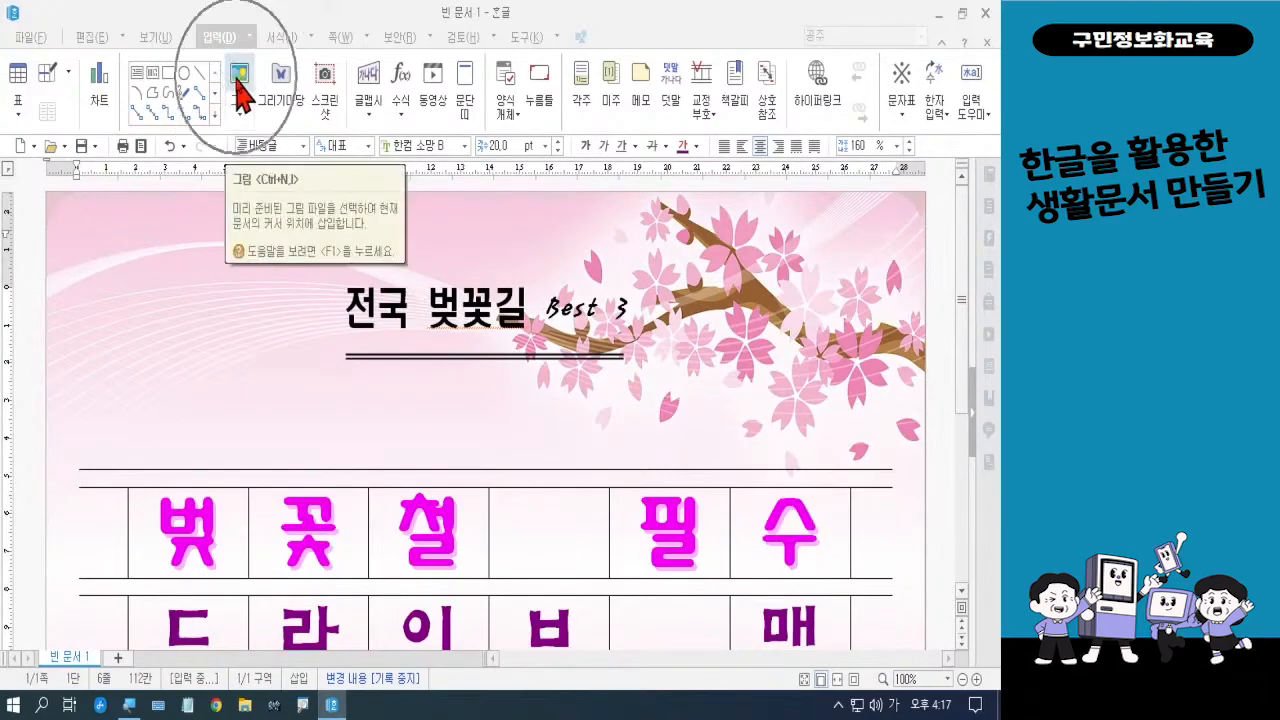
{"action": "key", "text": "ctrl"}
{"action": "left_click", "coordinate": [237, 79]}
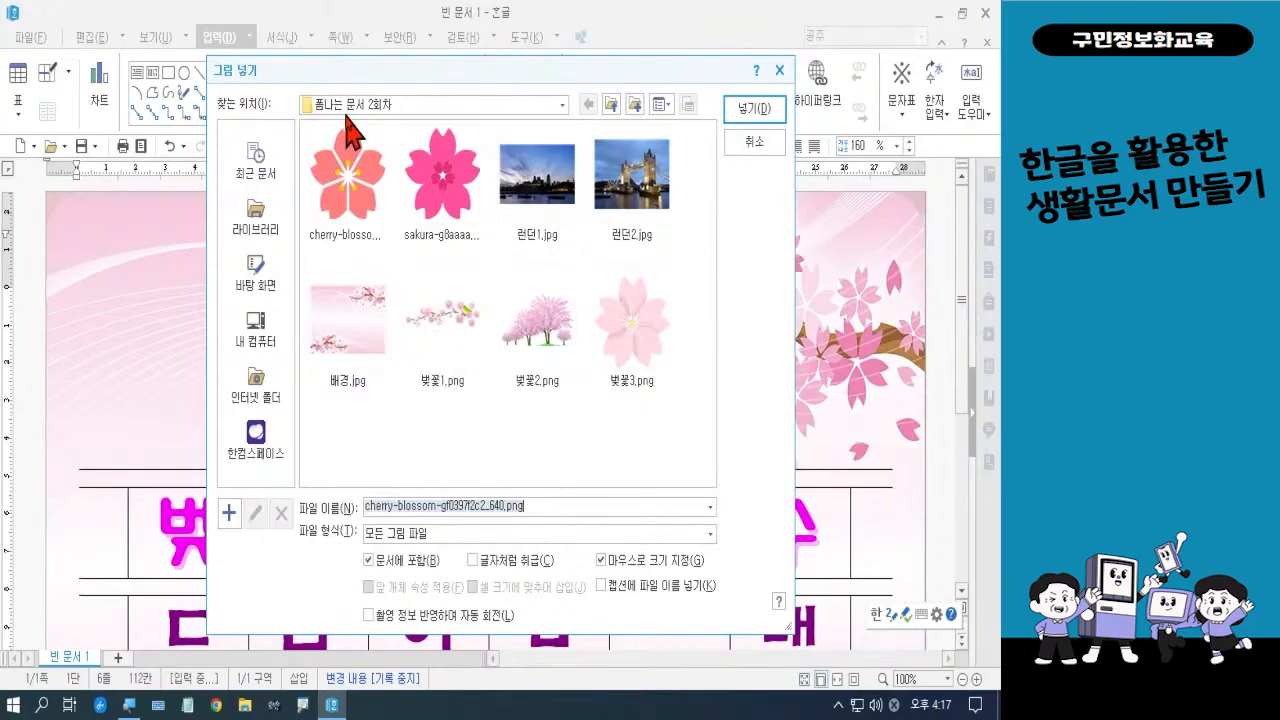
{"action": "left_click", "coordinate": [255, 290]}
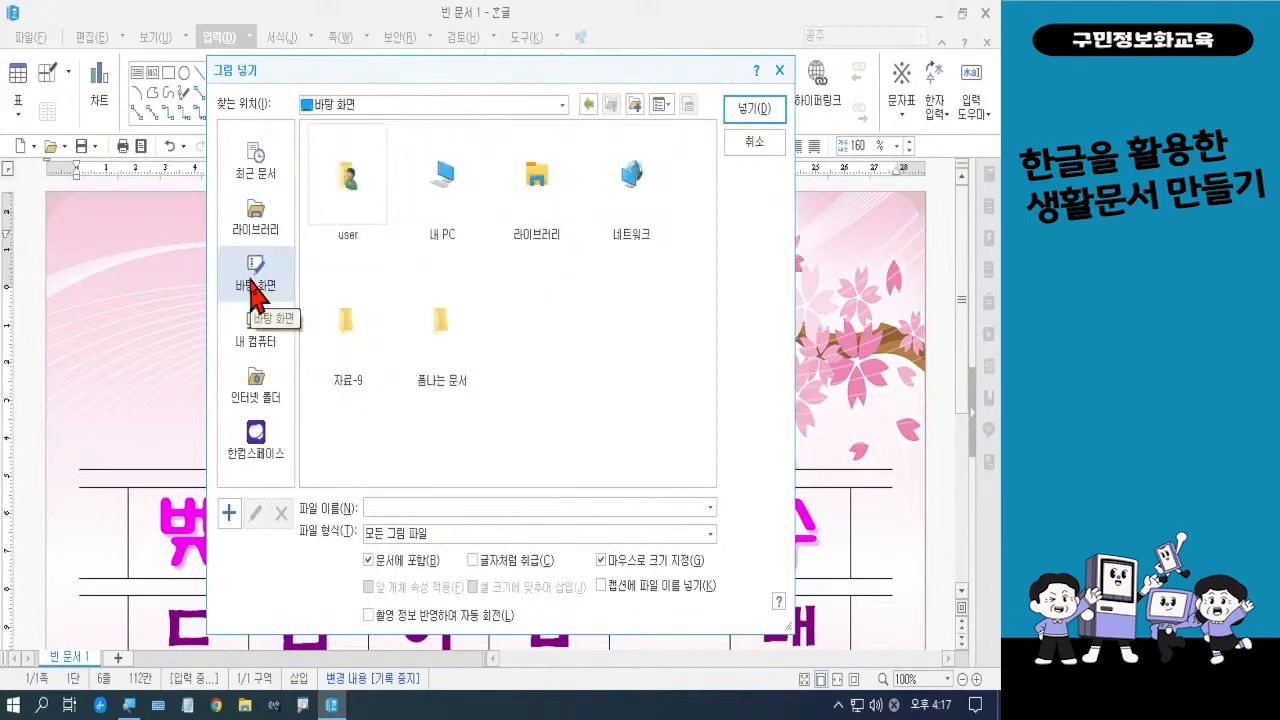
{"action": "double_click", "coordinate": [444, 356]}
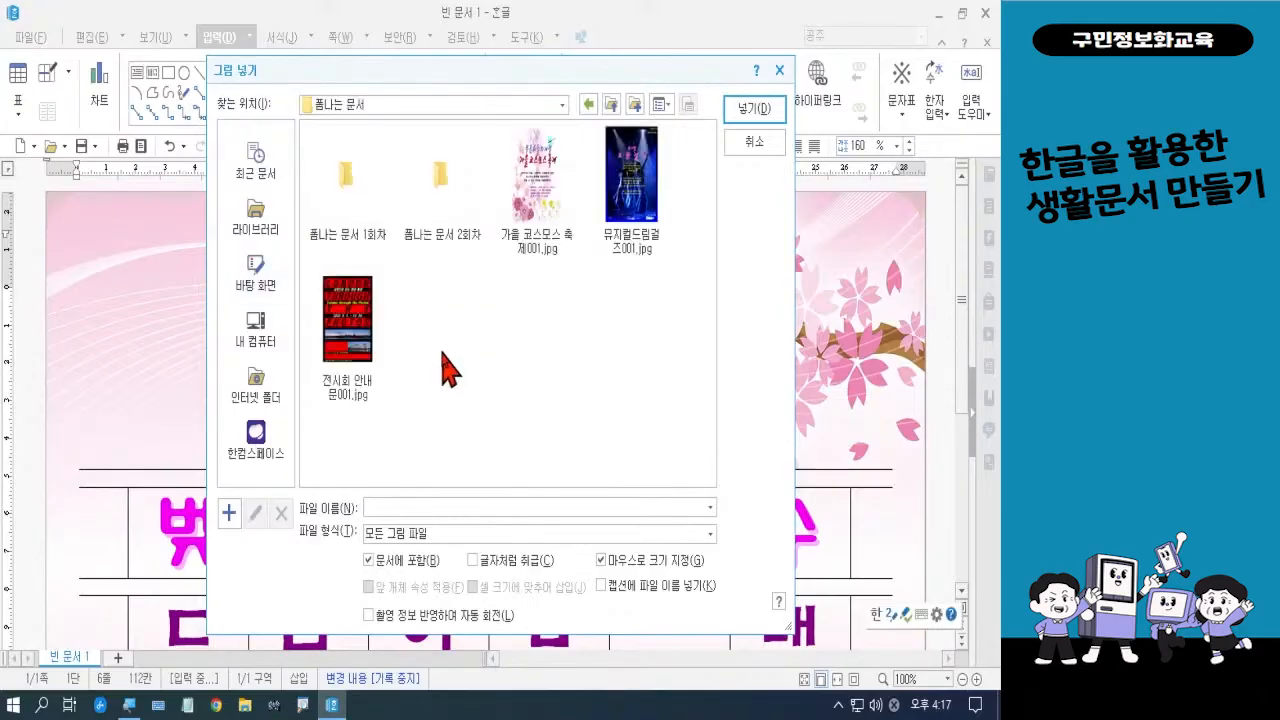
{"action": "double_click", "coordinate": [440, 232]}
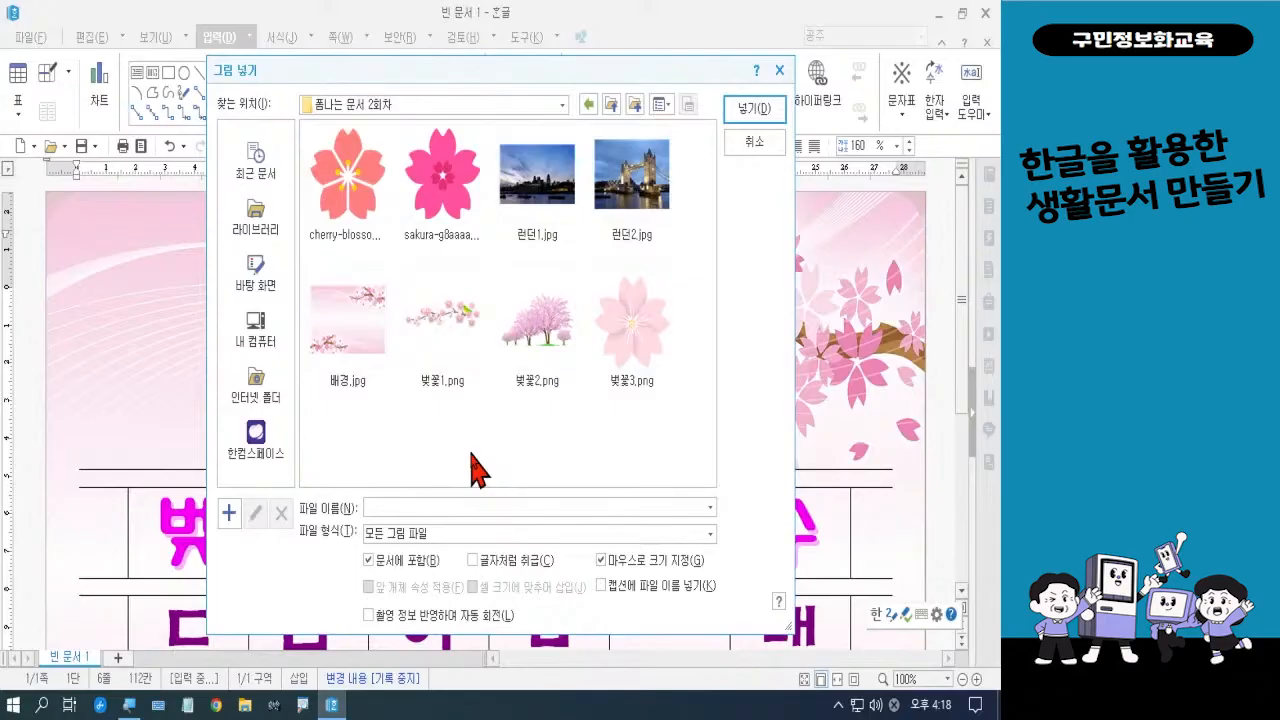
{"action": "left_click", "coordinate": [455, 350]}
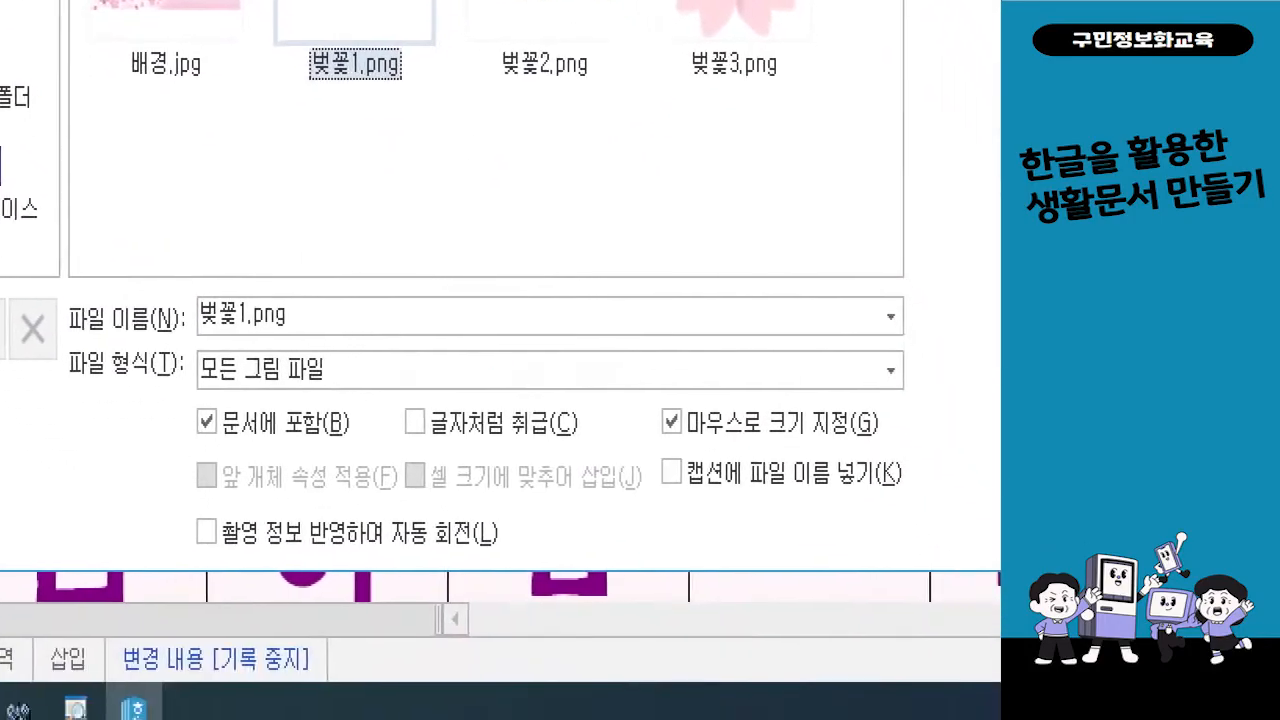
{"action": "mouse_move", "coordinate": [192, 378]}
{"action": "left_mouse_down"}
{"action": "mouse_move", "coordinate": [216, 414]}
{"action": "mouse_move", "coordinate": [365, 480]}
{"action": "left_mouse_up"}
{"action": "mouse_move", "coordinate": [643, 372]}
{"action": "left_mouse_down"}
{"action": "mouse_move", "coordinate": [716, 452]}
{"action": "mouse_move", "coordinate": [935, 485]}
{"action": "left_mouse_up"}
{"action": "mouse_move", "coordinate": [296, 412]}
{"action": "left_mouse_down"}
{"action": "mouse_move", "coordinate": [405, 318]}
{"action": "mouse_move", "coordinate": [640, 350]}
{"action": "mouse_move", "coordinate": [705, 420]}
{"action": "left_mouse_up"}
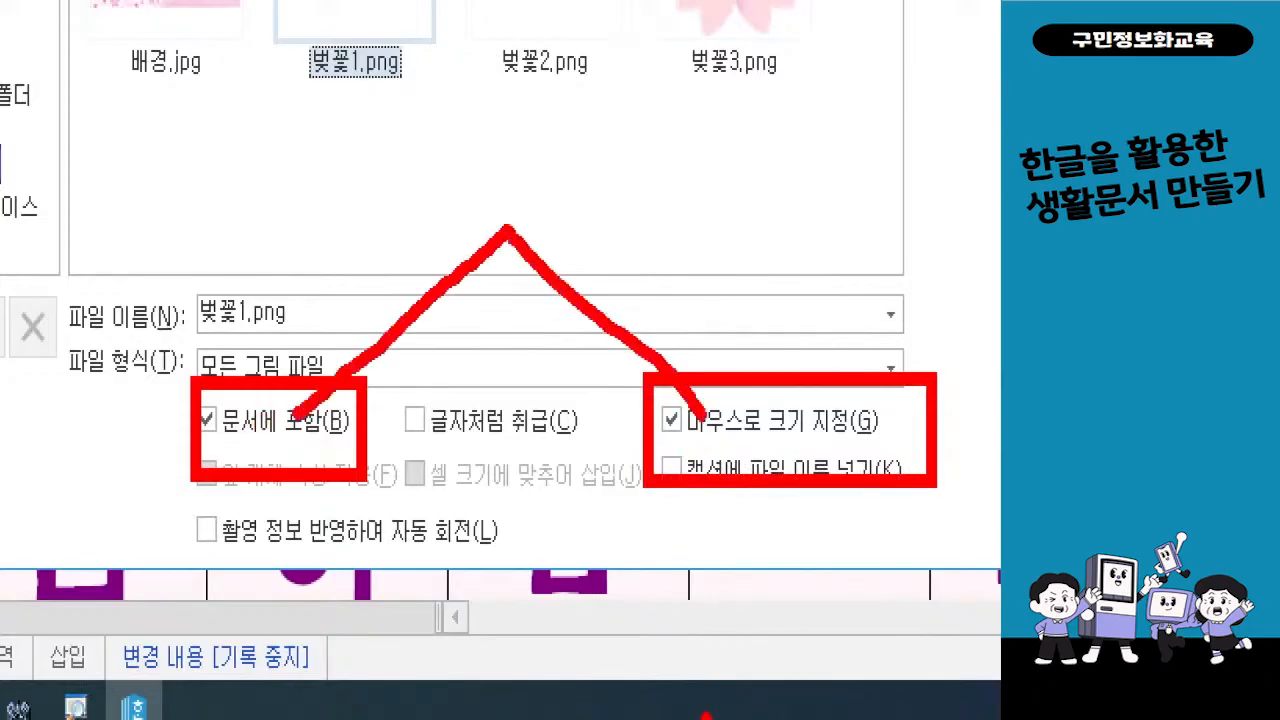
{"action": "left_click_drag", "start_coordinate": [563, 376], "coordinate": [432, 468]}
{"action": "left_click_drag", "start_coordinate": [418, 357], "coordinate": [562, 580]}
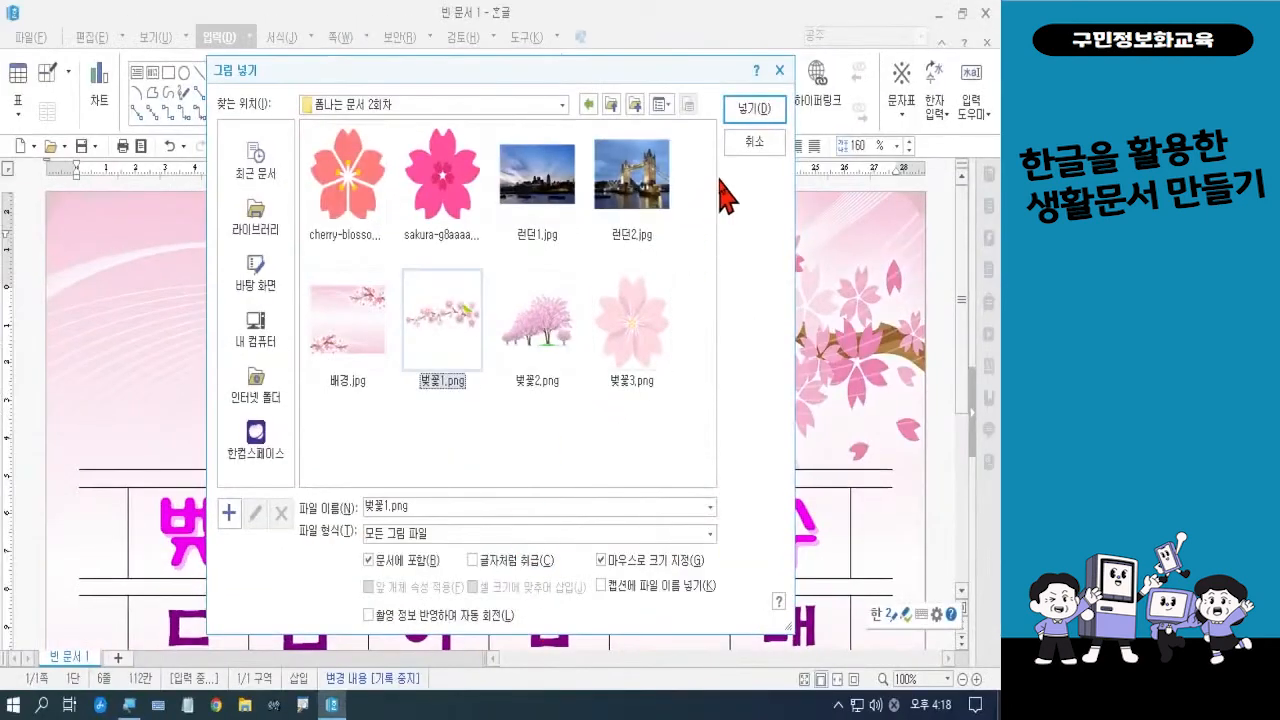
- Insert 벚꽃1.png into the page's upper-left corner, drawn at about 77 × 37 mm
{"action": "left_click", "coordinate": [762, 110]}
{"action": "scroll", "coordinate": [503, 240], "scroll_direction": "down", "scroll_amount": 3}
{"action": "left_click_drag", "start_coordinate": [963, 375], "coordinate": [963, 261]}
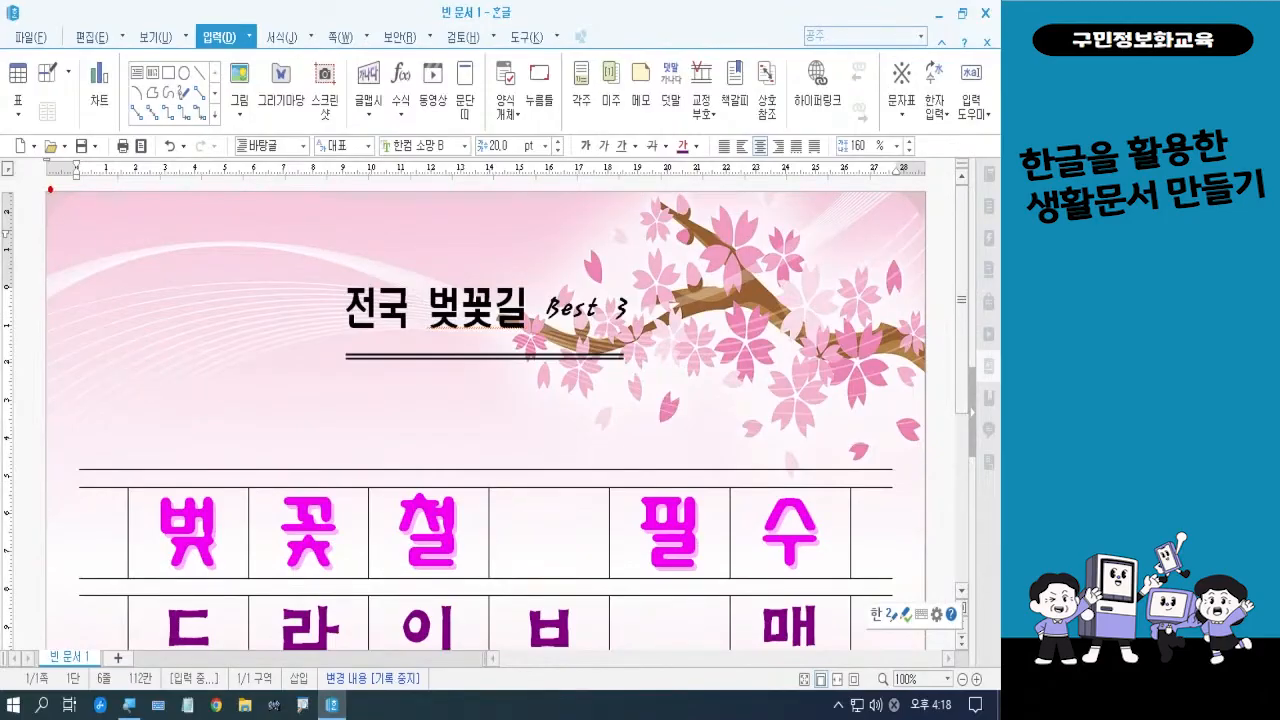
{"action": "left_click_drag", "start_coordinate": [46, 189], "coordinate": [229, 363]}
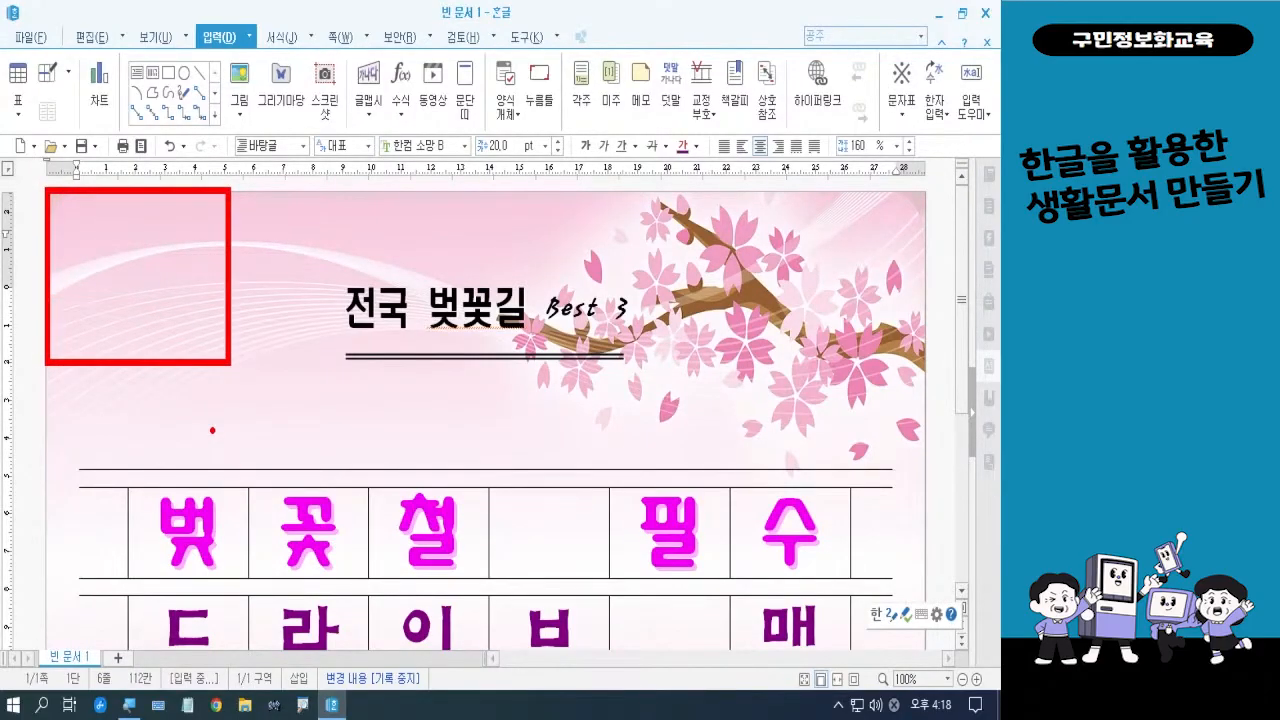
{"action": "key", "text": "Escape"}
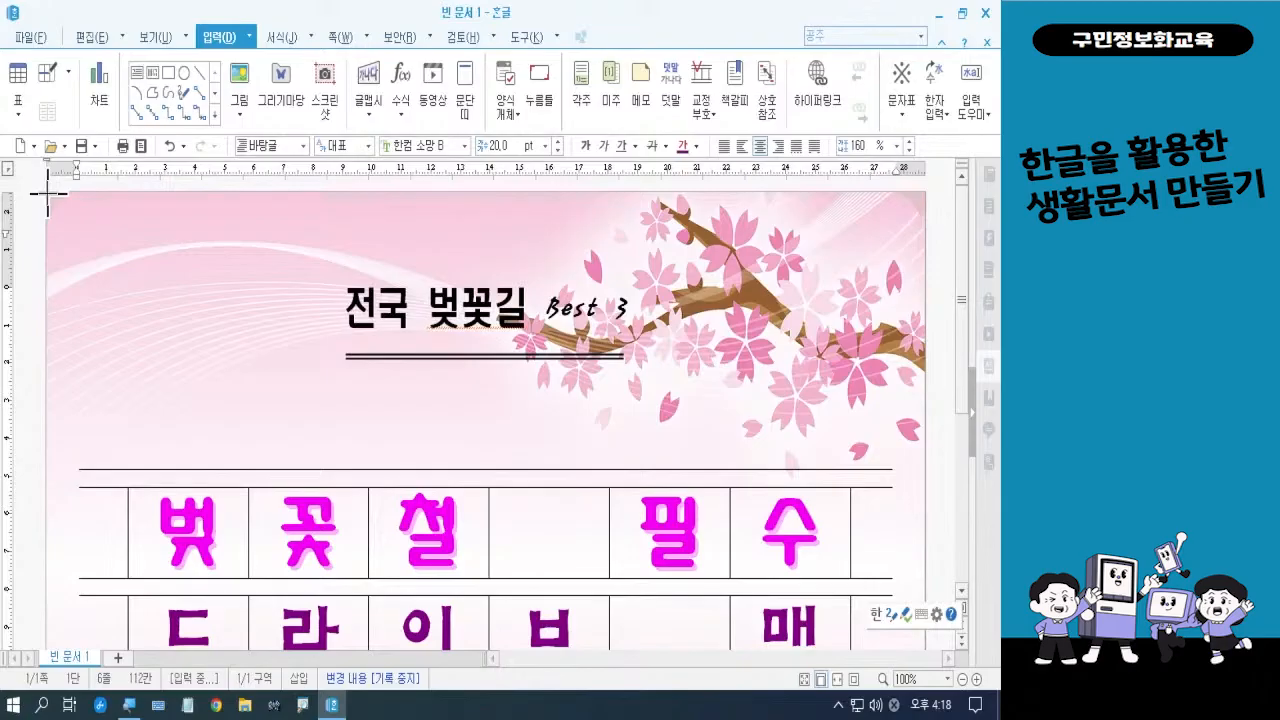
{"action": "left_click_drag", "start_coordinate": [47, 193], "coordinate": [161, 331]}
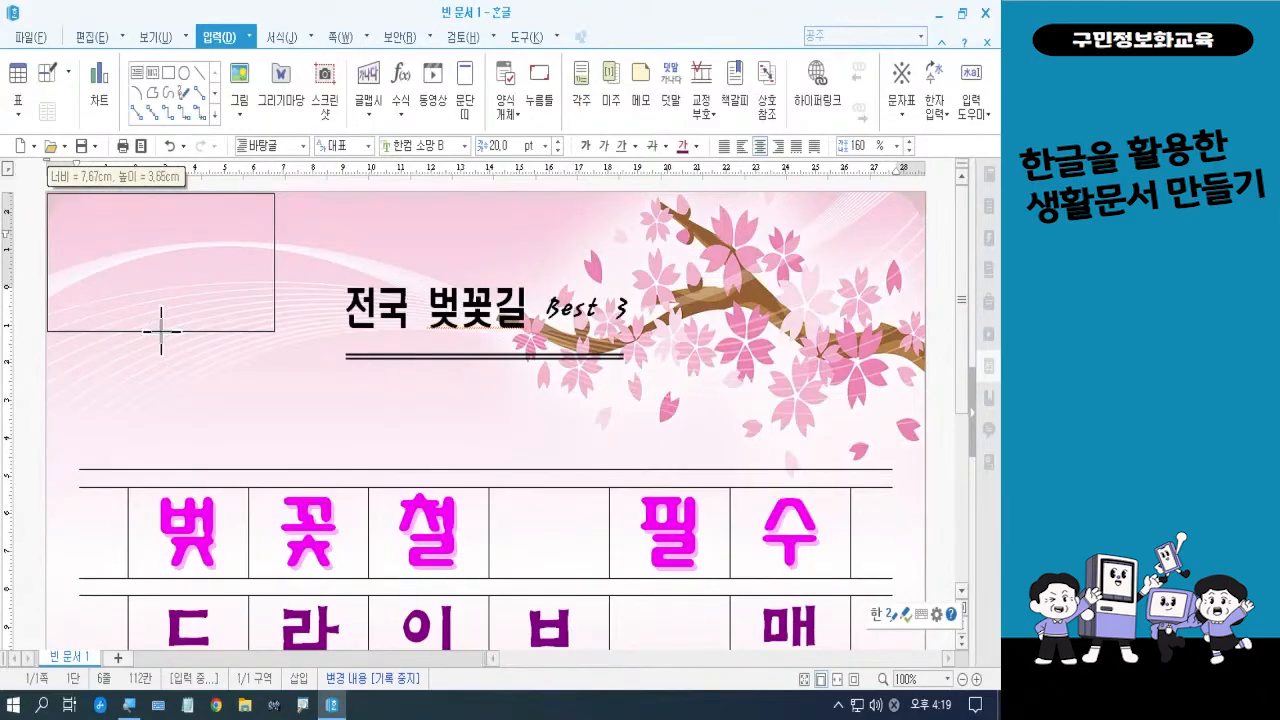
{"action": "left_click_drag", "start_coordinate": [161, 331], "coordinate": [161, 331]}
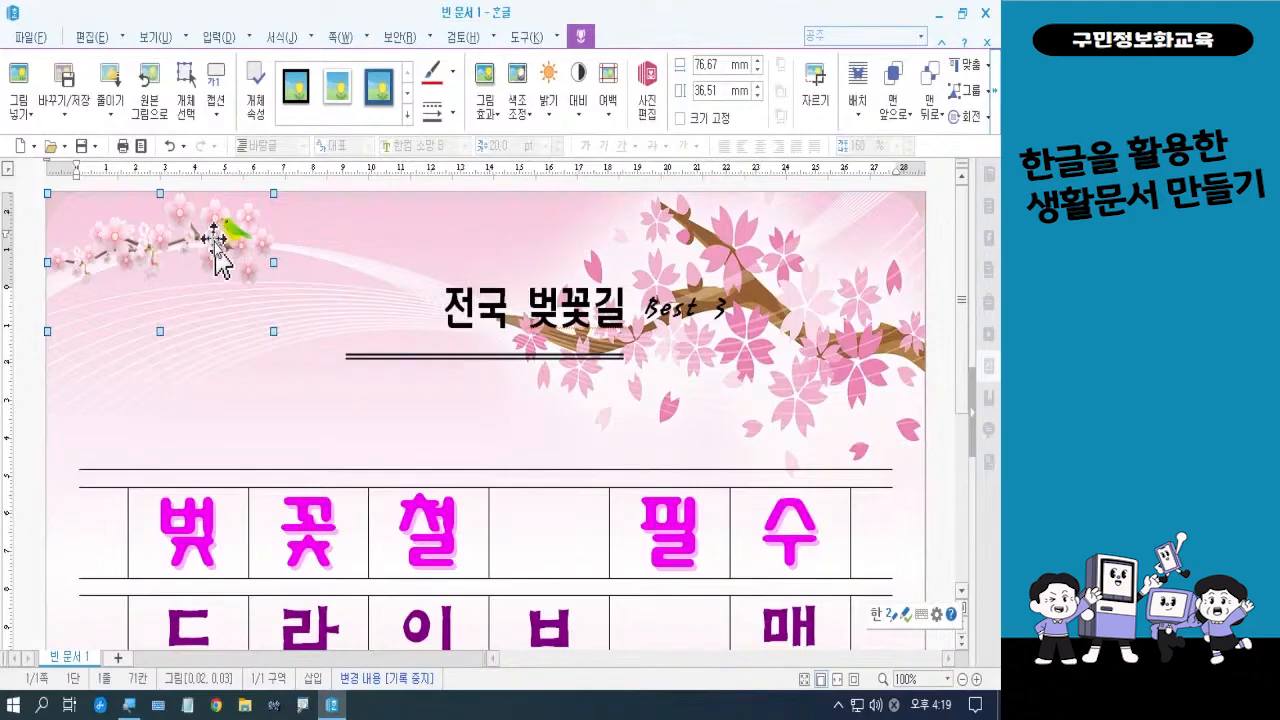
{"action": "key", "text": "ctrl"}
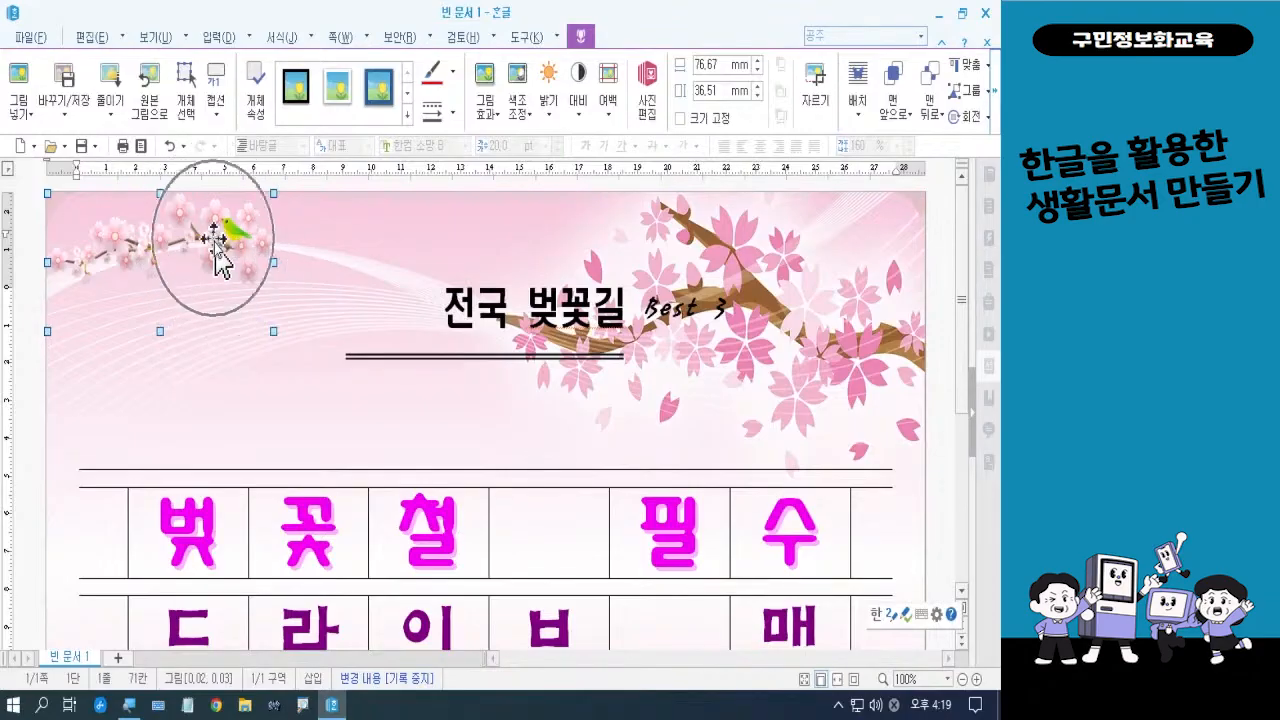
{"action": "key", "text": "ctrl"}
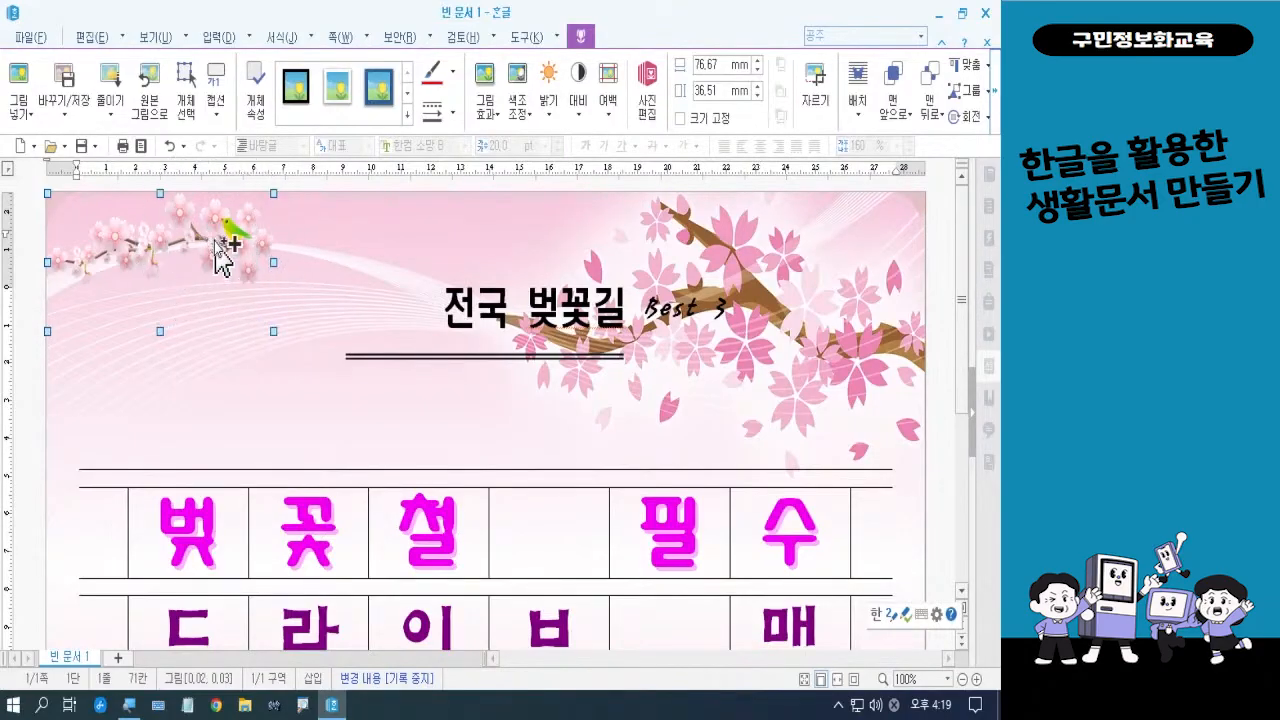
{"action": "key", "text": "ctrl"}
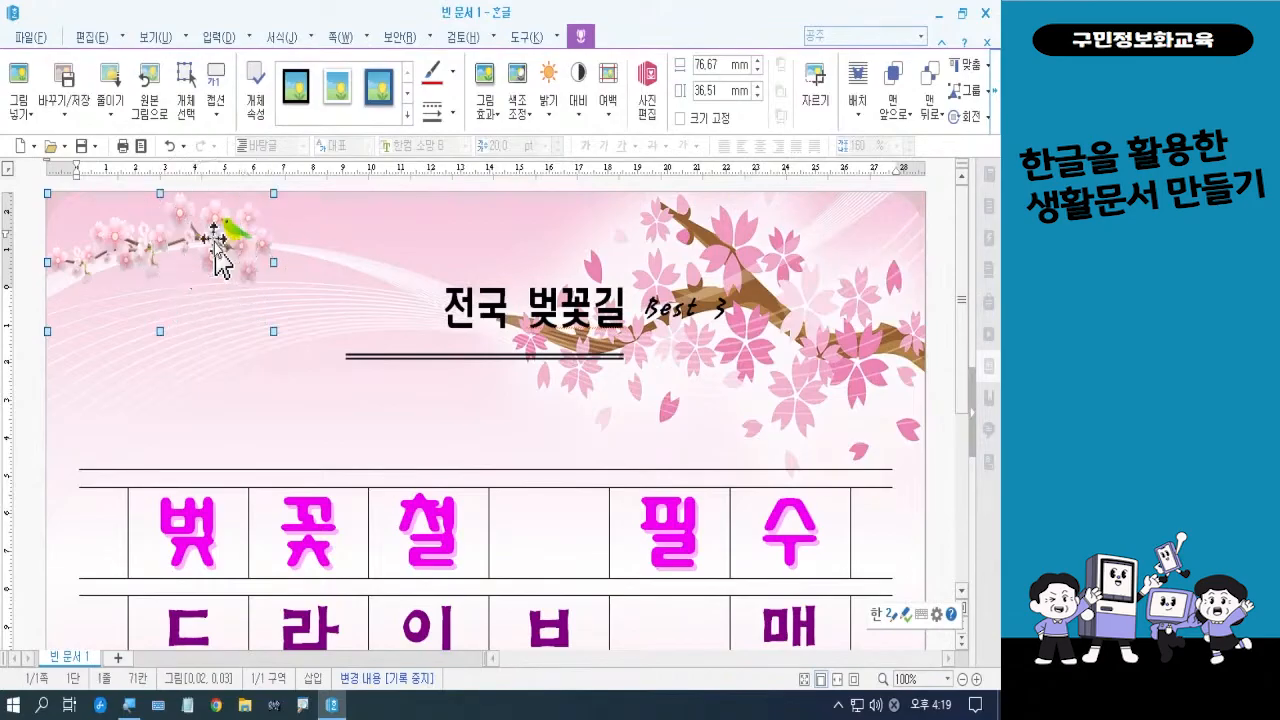
- Set the bird-and-blossom branch picture's text wrapping to in front of text in its object properties
{"action": "double_click", "coordinate": [215, 250]}
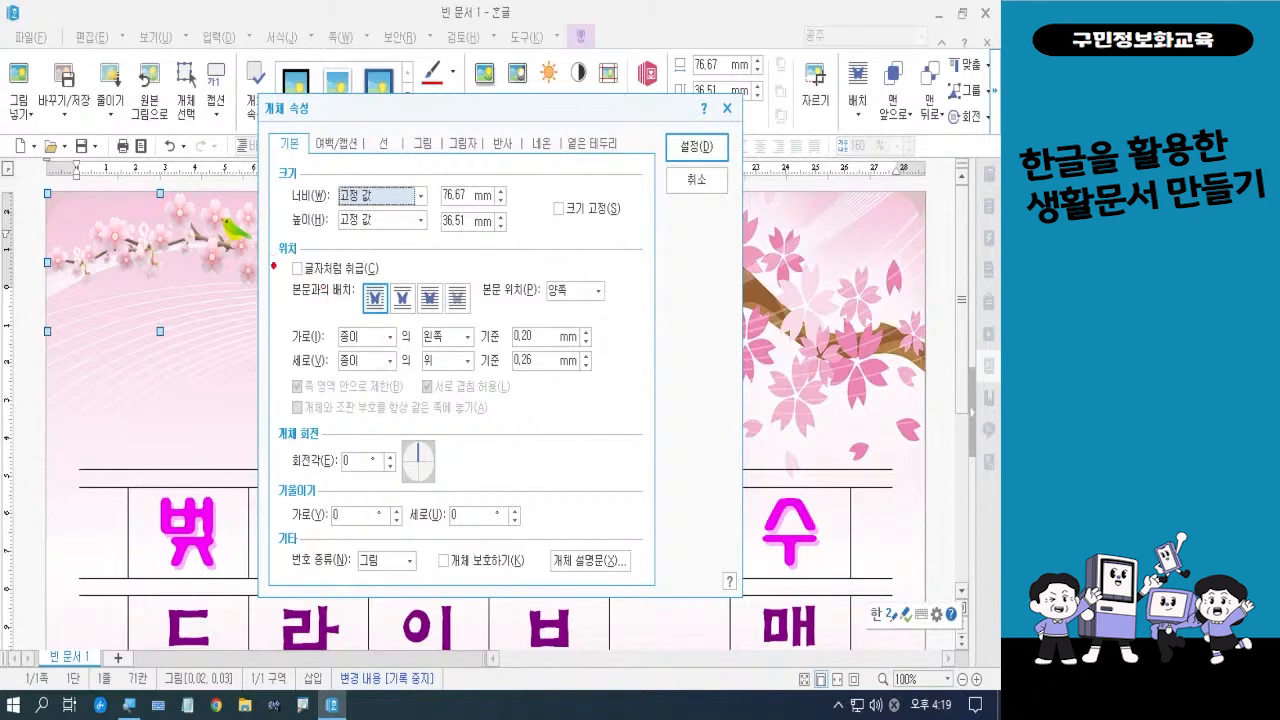
{"action": "mouse_move", "coordinate": [273, 265]}
{"action": "left_mouse_down"}
{"action": "mouse_move", "coordinate": [326, 306]}
{"action": "mouse_move", "coordinate": [488, 333]}
{"action": "left_mouse_up"}
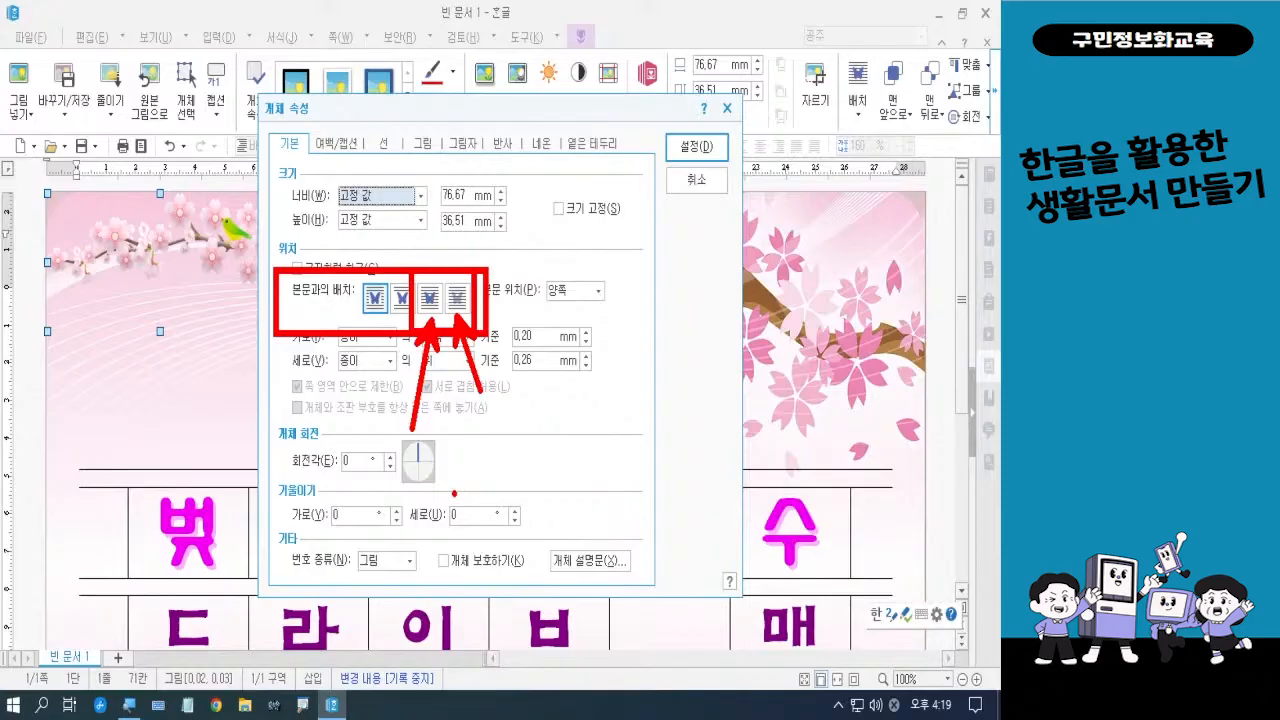
{"action": "left_click", "coordinate": [429, 298]}
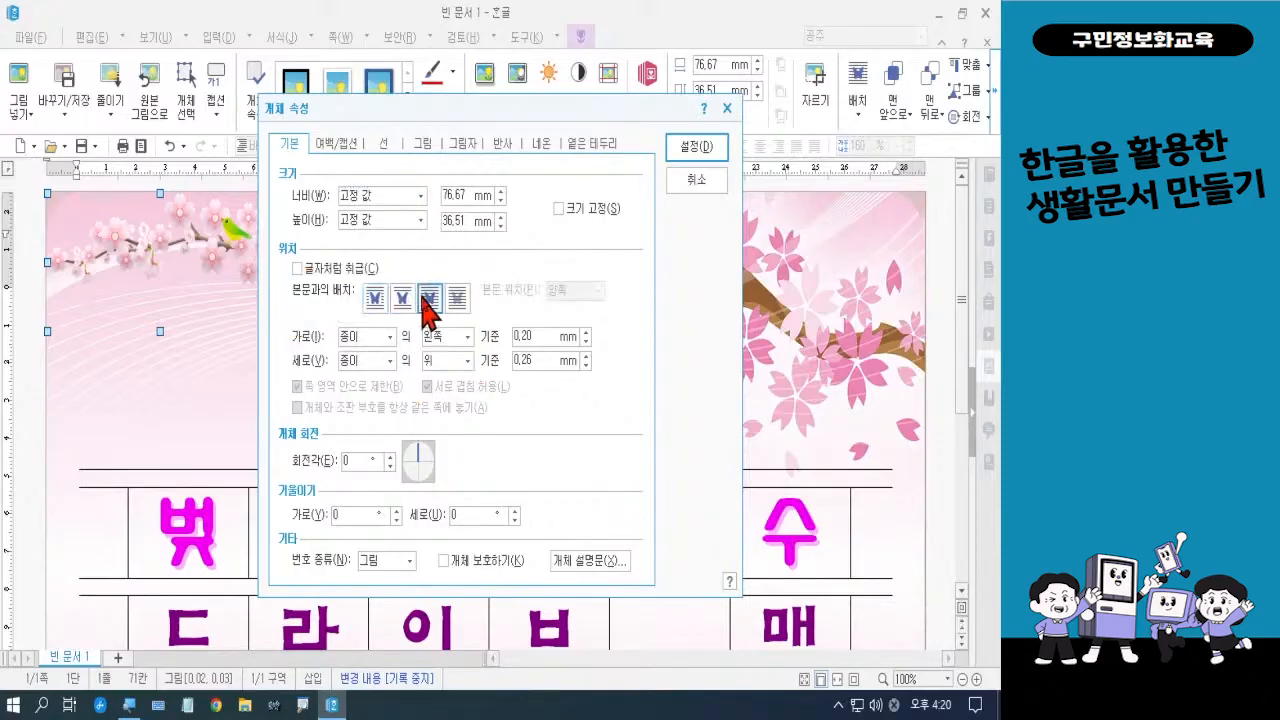
{"action": "left_click", "coordinate": [693, 148]}
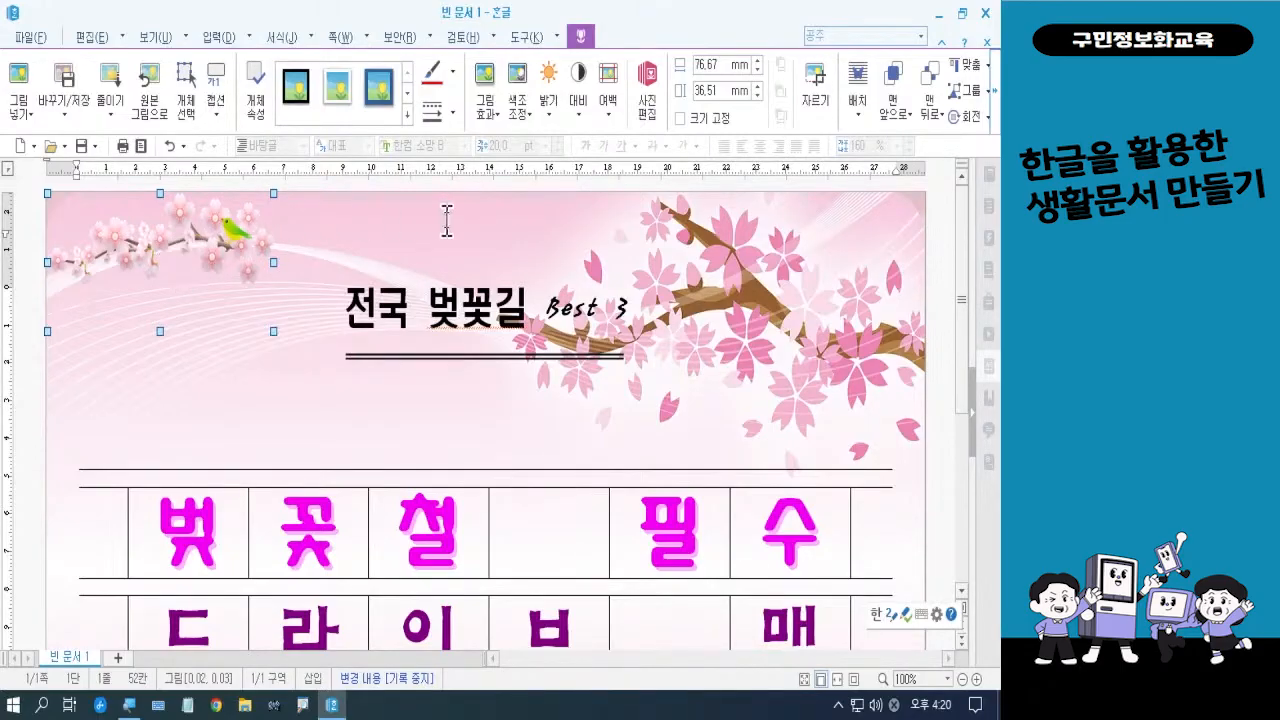
- Flip the bird-and-blossom branch picture horizontally and enlarge it to about 99 × 51 mm, ending just before the title text
{"action": "left_click", "coordinate": [994, 92]}
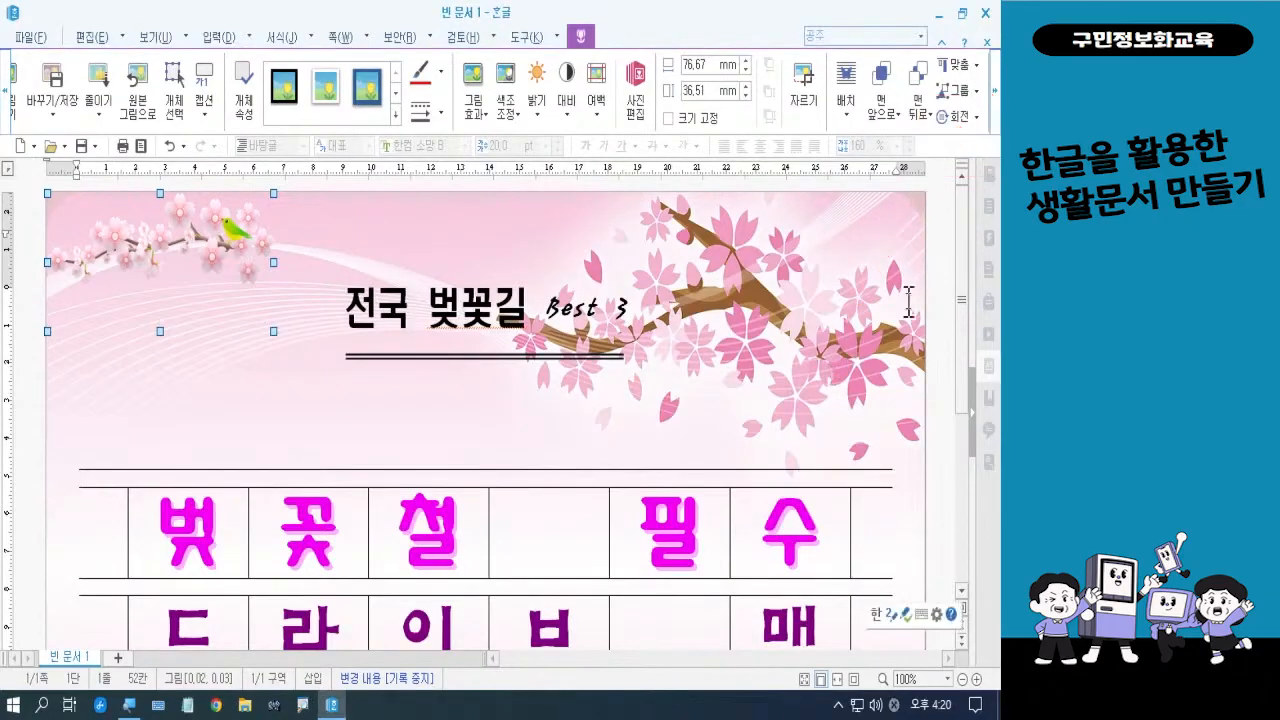
{"action": "left_click", "coordinate": [978, 118]}
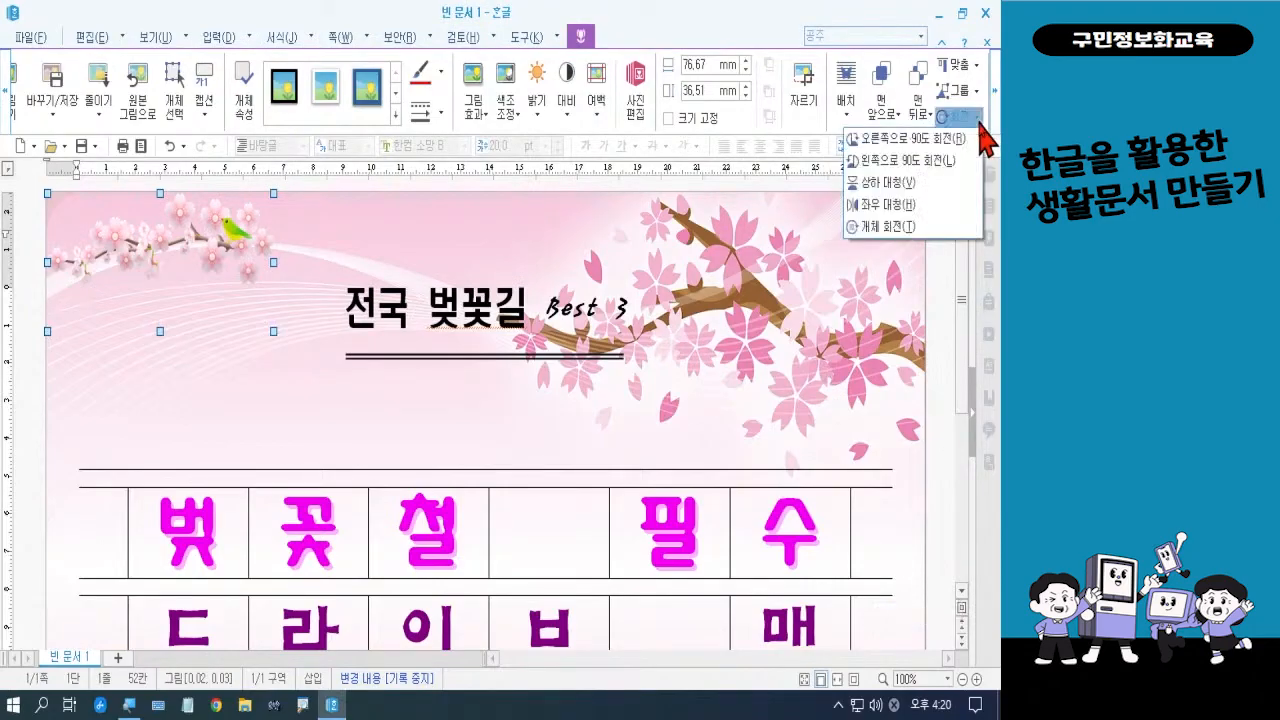
{"action": "left_click", "coordinate": [907, 204]}
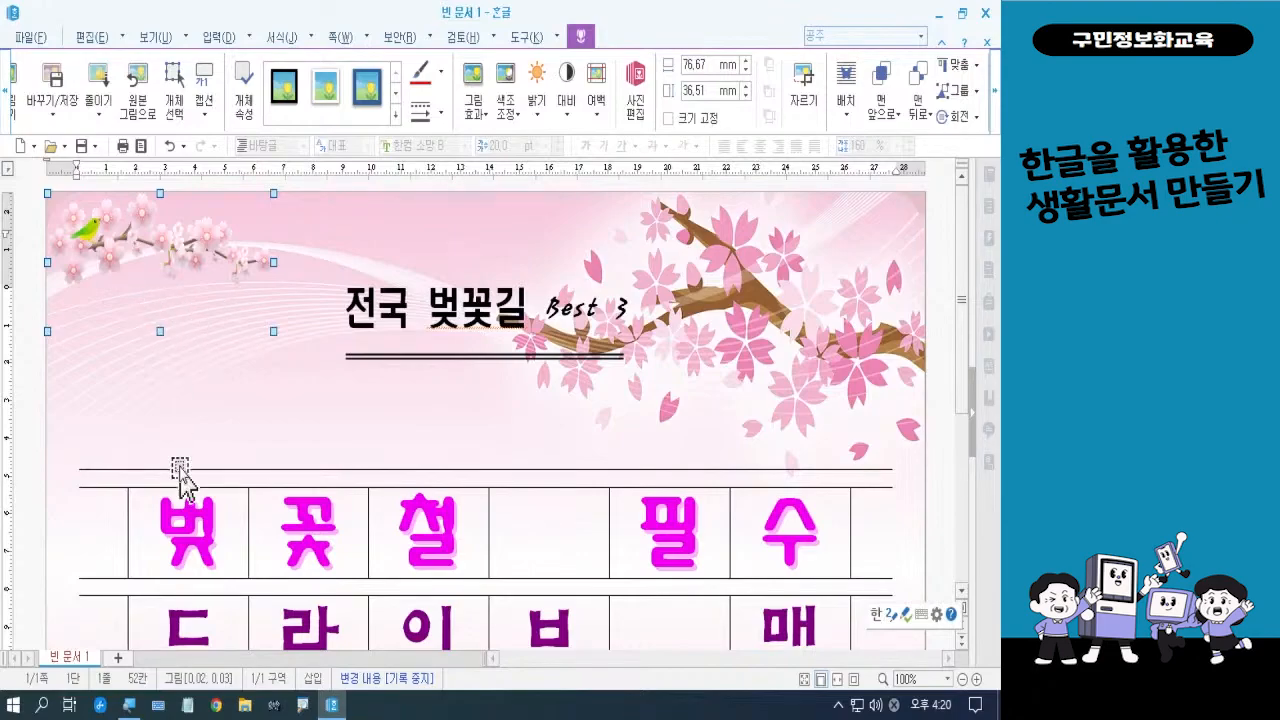
{"action": "left_click_drag", "start_coordinate": [275, 333], "coordinate": [300, 388]}
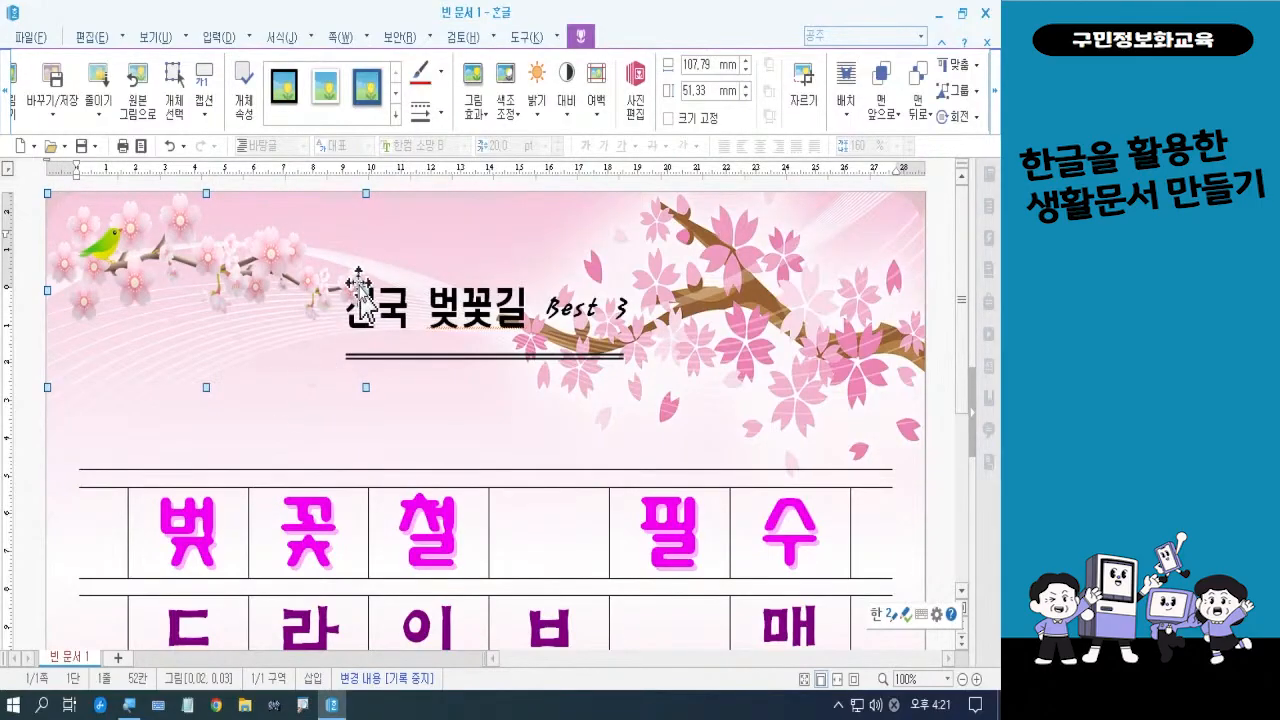
{"action": "left_click_drag", "start_coordinate": [366, 291], "coordinate": [340, 291]}
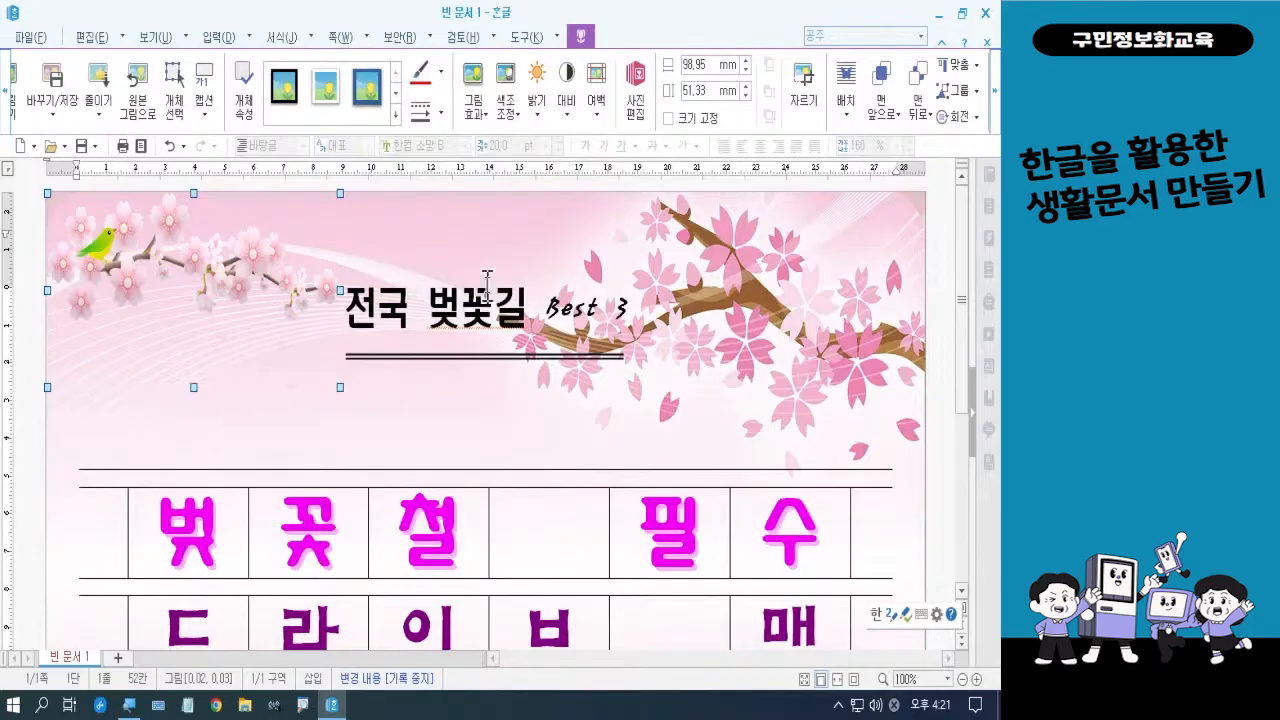
- Insert 벚꽃2.png from the 폼나는 문서 2회차 folder and draw it in the page's empty lower-right corner
{"action": "left_click_drag", "start_coordinate": [963, 290], "coordinate": [951, 451]}
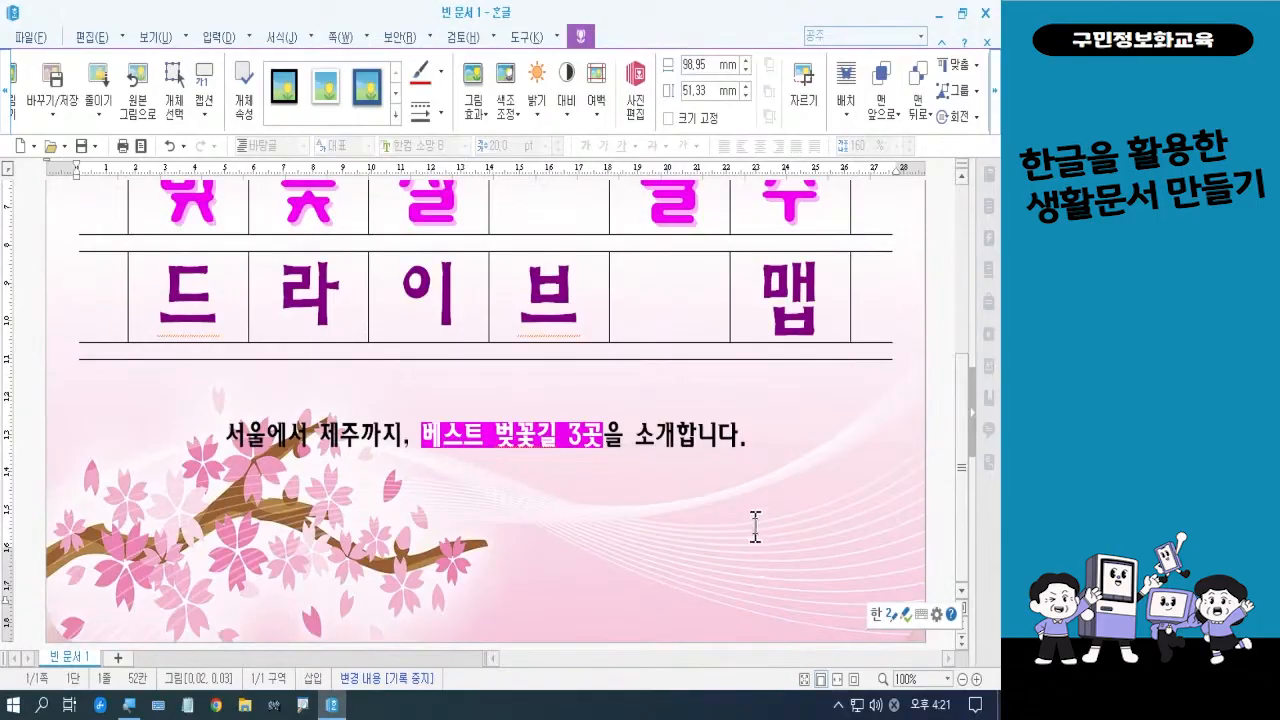
{"action": "key", "text": "ctrl+2"}
{"action": "mouse_move", "coordinate": [683, 493]}
{"action": "left_mouse_down"}
{"action": "mouse_move", "coordinate": [773, 565]}
{"action": "mouse_move", "coordinate": [922, 641]}
{"action": "left_mouse_up"}
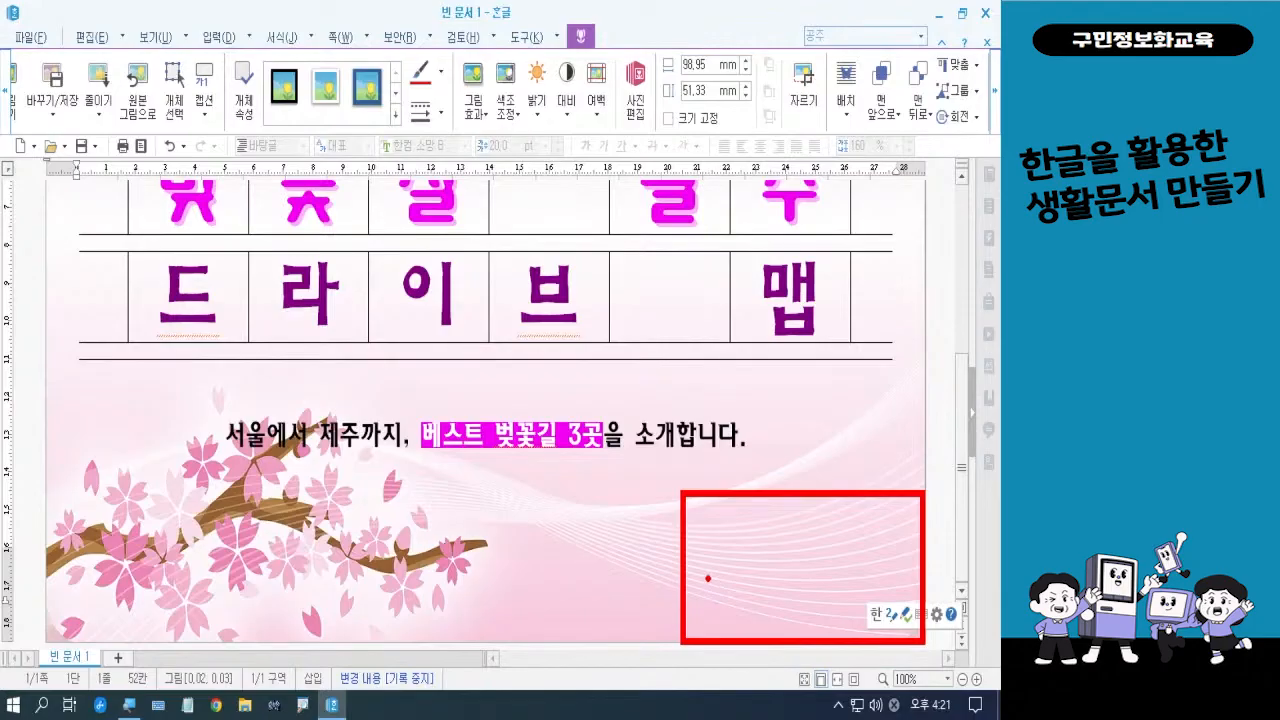
{"action": "key", "text": "Escape"}
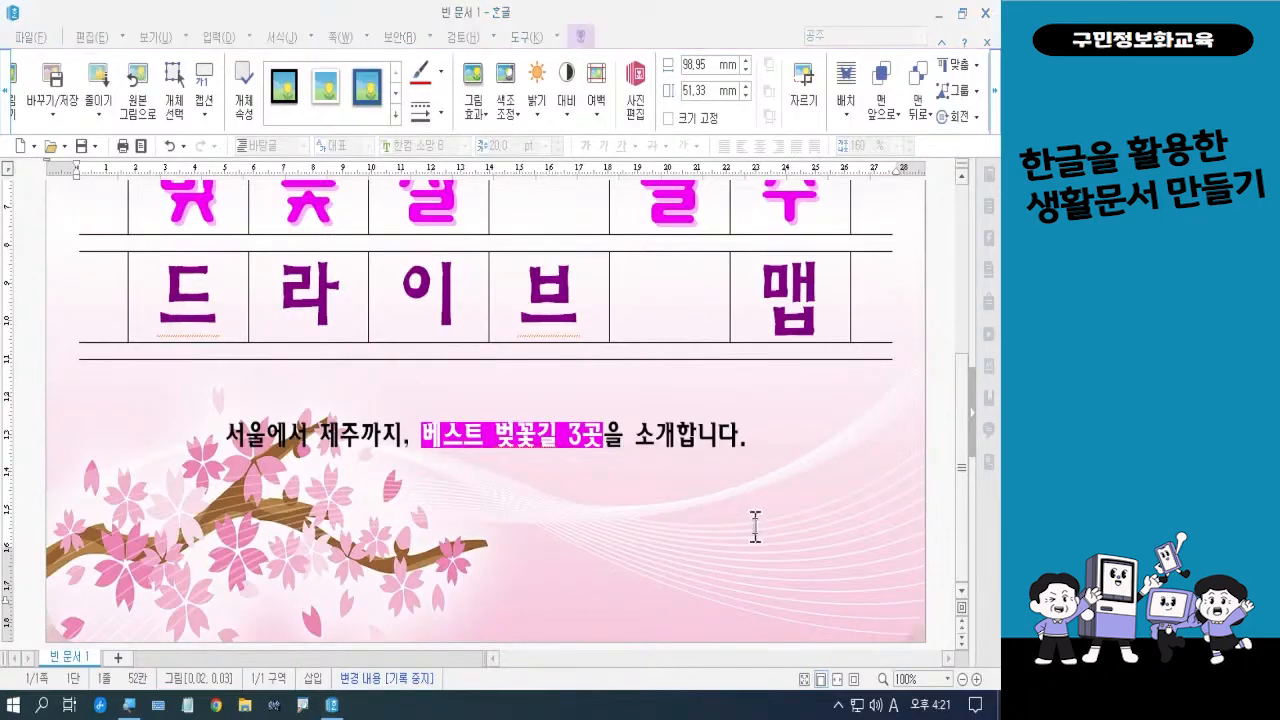
{"action": "left_click", "coordinate": [219, 40]}
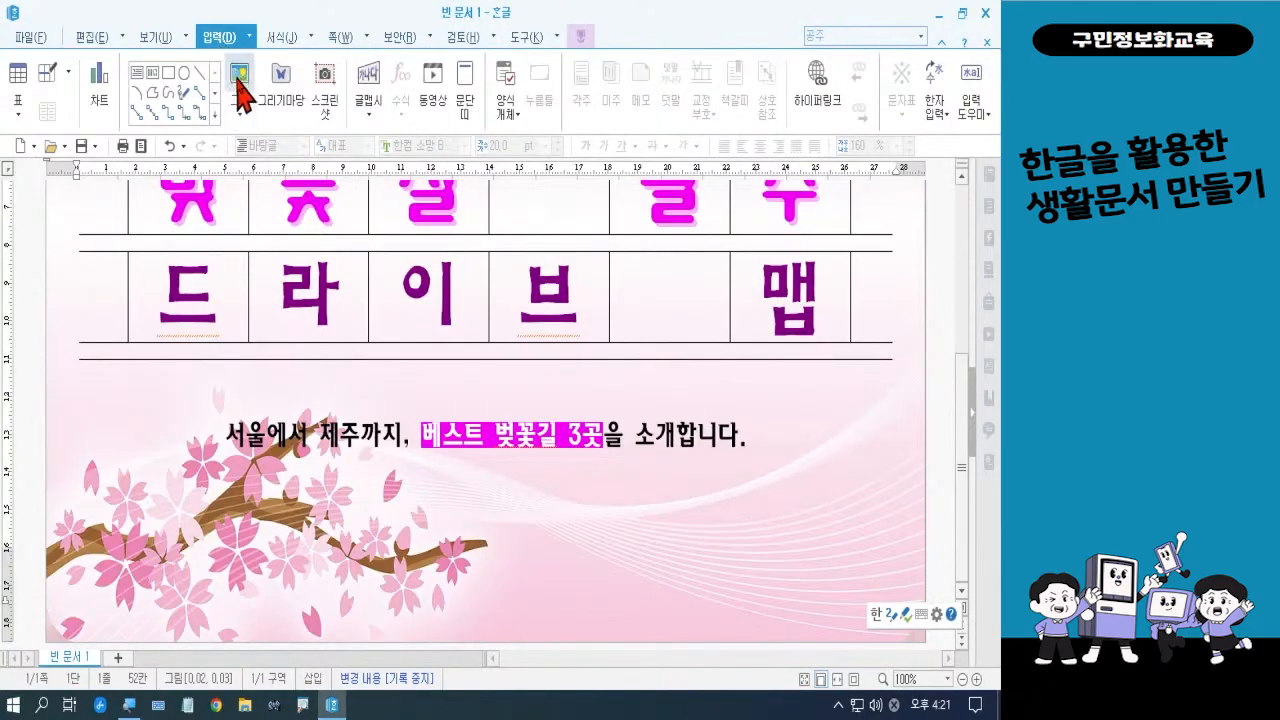
{"action": "left_click", "coordinate": [238, 80]}
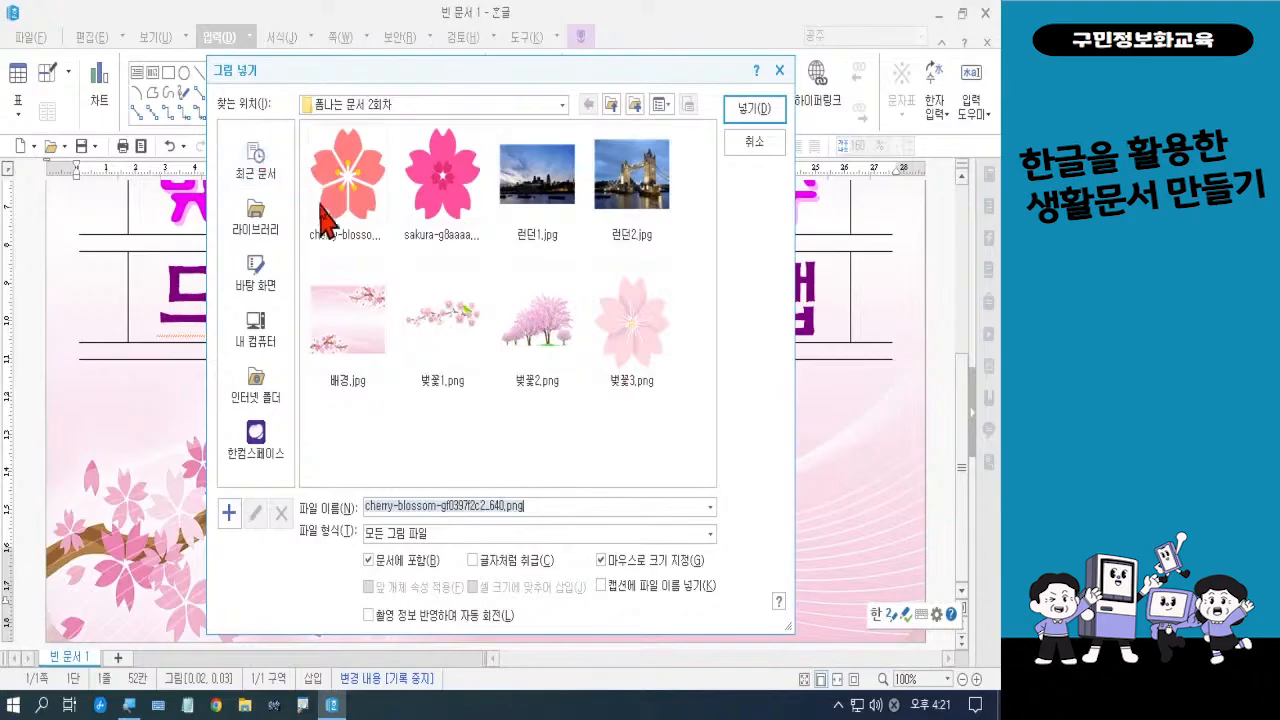
{"action": "left_click", "coordinate": [550, 358]}
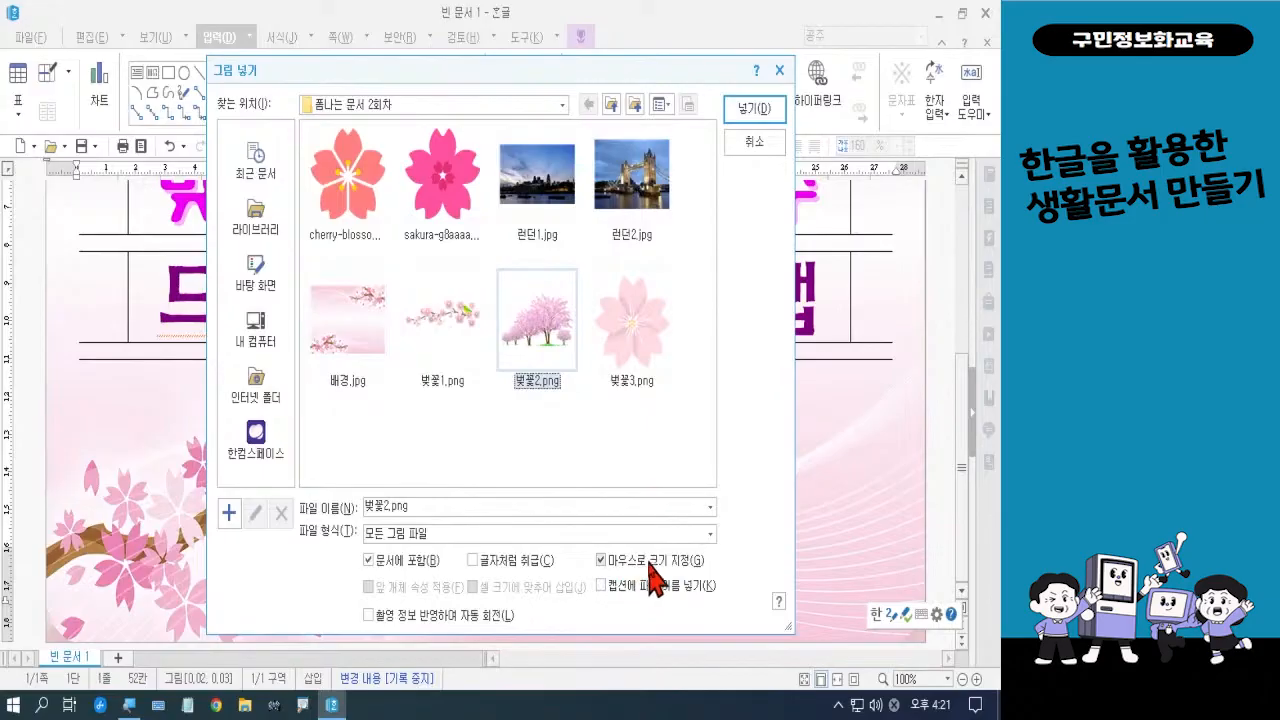
{"action": "left_click", "coordinate": [765, 114]}
{"action": "left_click_drag", "start_coordinate": [964, 292], "coordinate": [960, 555]}
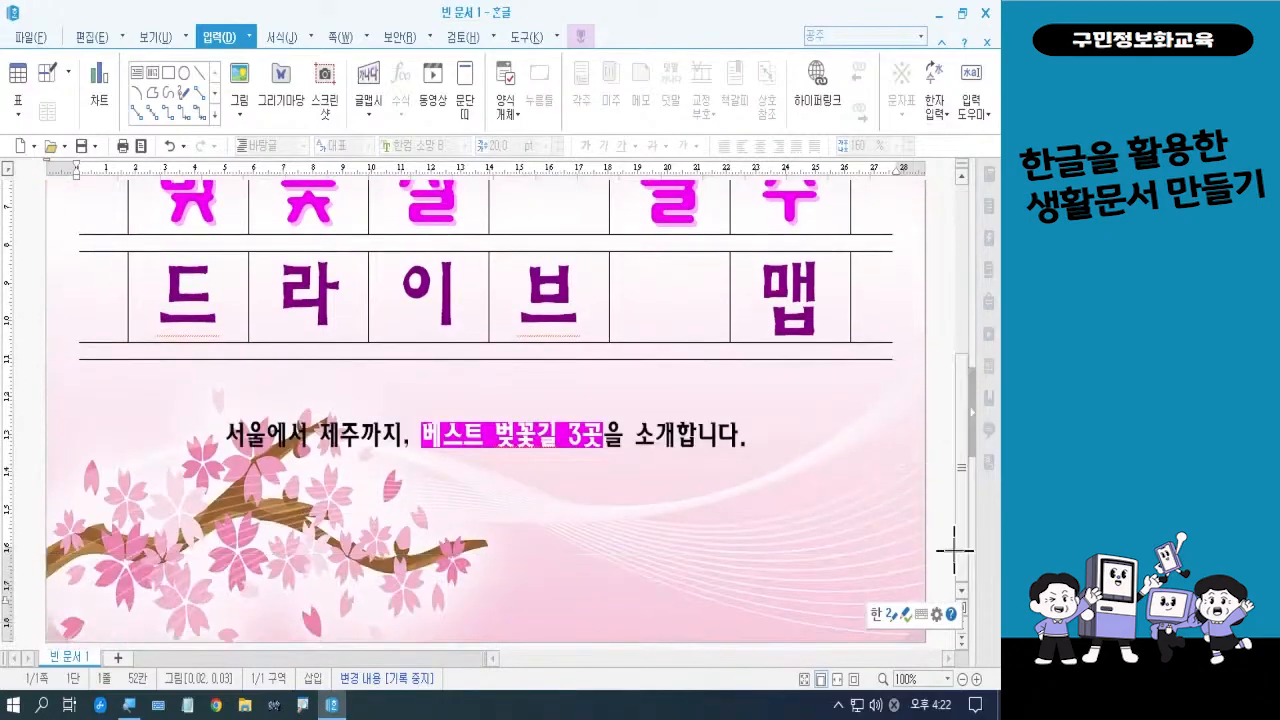
{"action": "left_click_drag", "start_coordinate": [720, 506], "coordinate": [908, 641]}
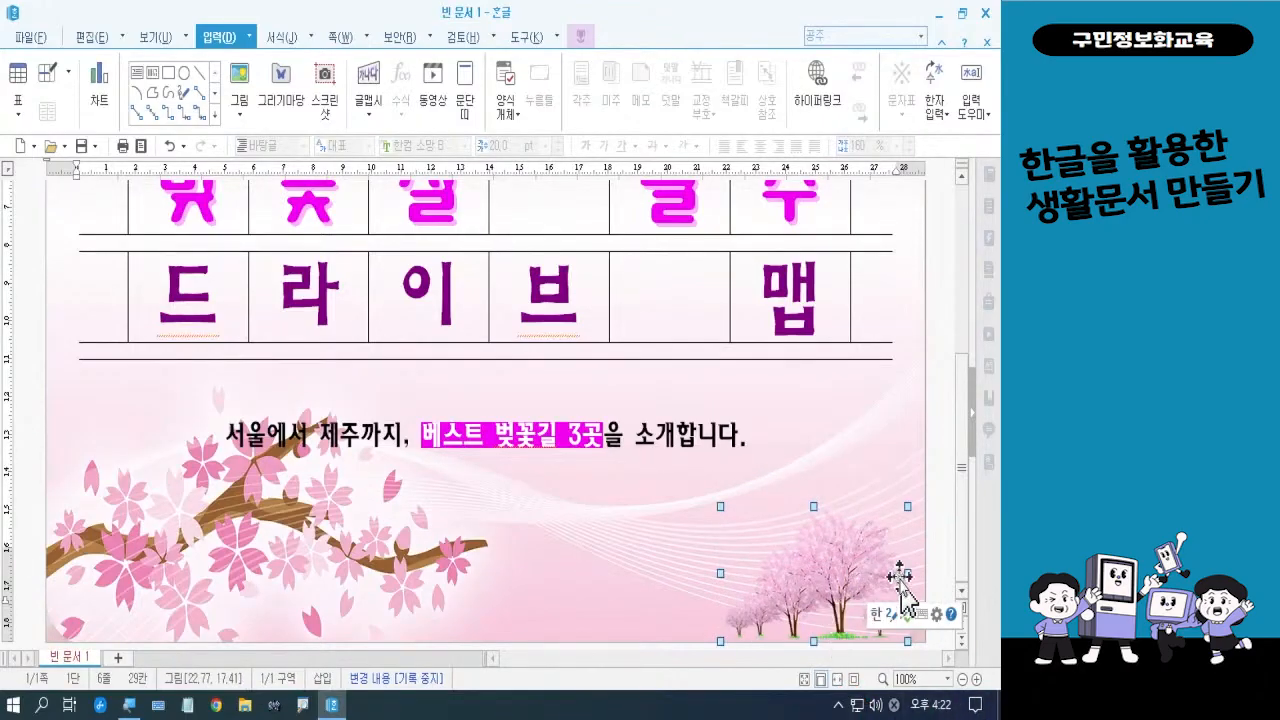
- Widen the cherry tree picture on both sides so its right side meets the page edge, and leave it selected
{"action": "left_click_drag", "start_coordinate": [907, 573], "coordinate": [925, 573]}
{"action": "left_click_drag", "start_coordinate": [720, 573], "coordinate": [685, 573]}
{"action": "left_click", "coordinate": [828, 427]}
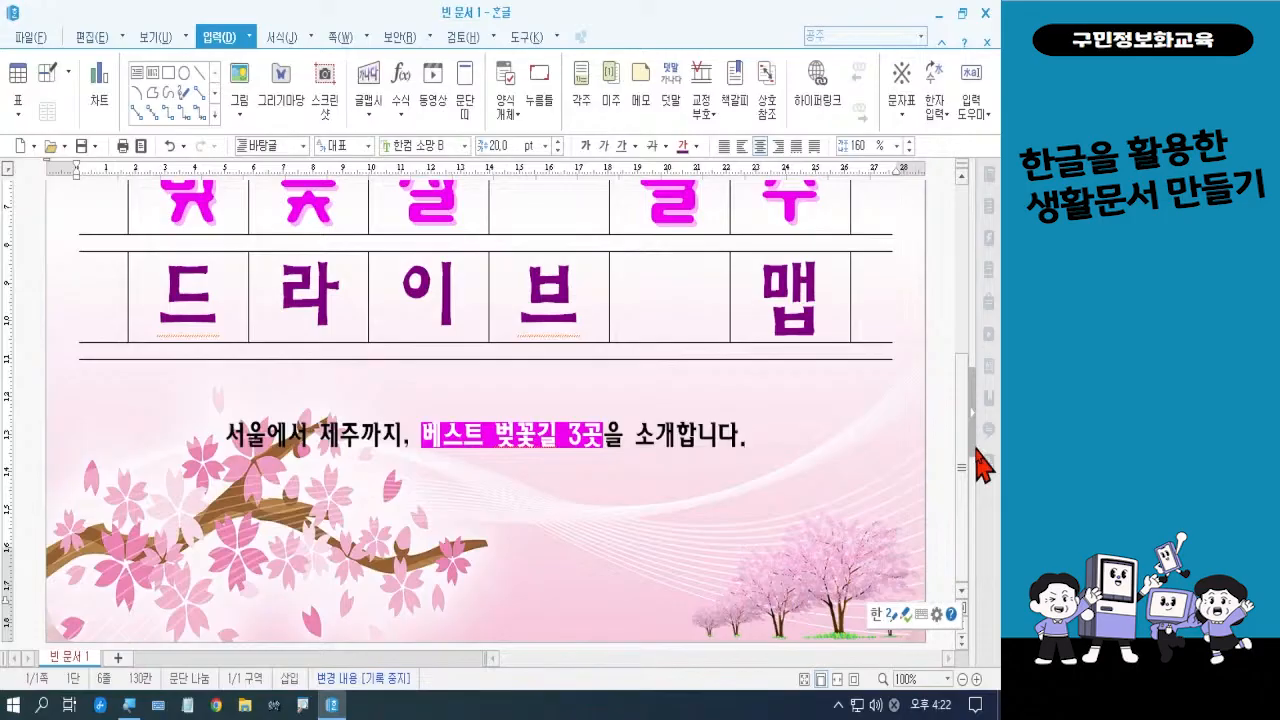
{"action": "left_click", "coordinate": [829, 543]}
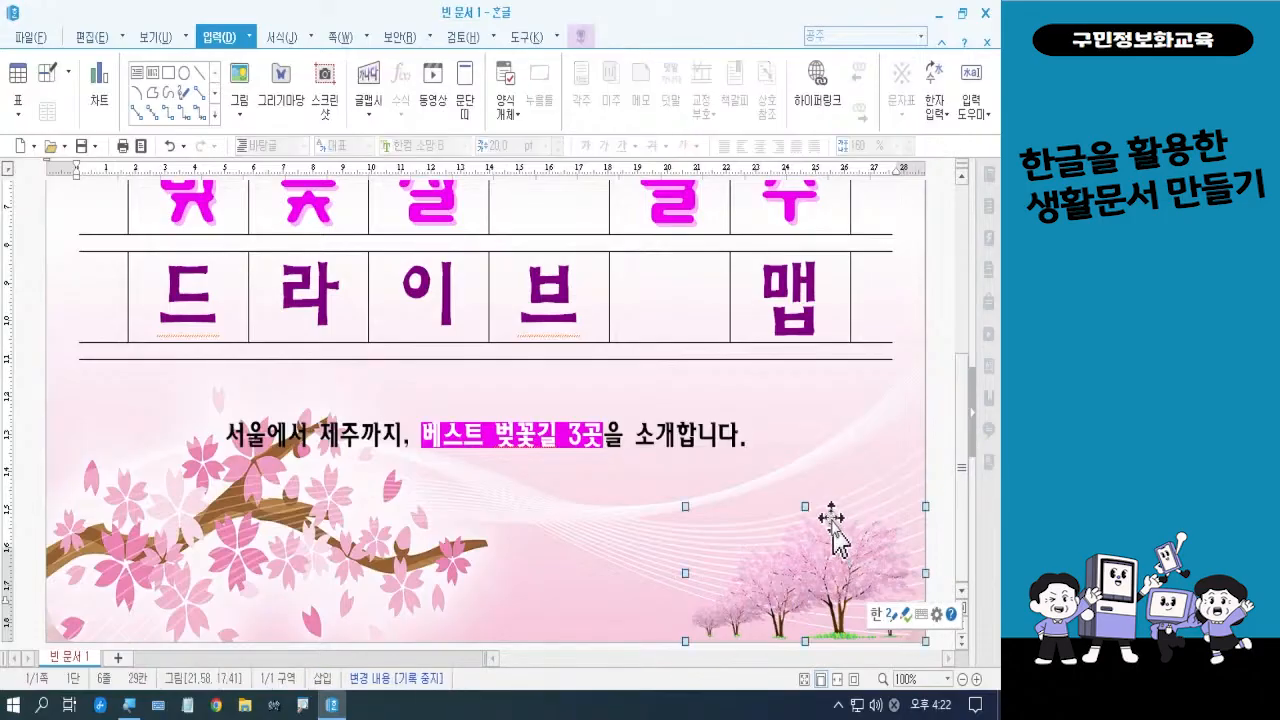
- Make the cherry tree picture taller by raising its upper edge, and deselect it
{"action": "left_click_drag", "start_coordinate": [806, 505], "coordinate": [806, 479]}
{"action": "key", "text": "Escape"}
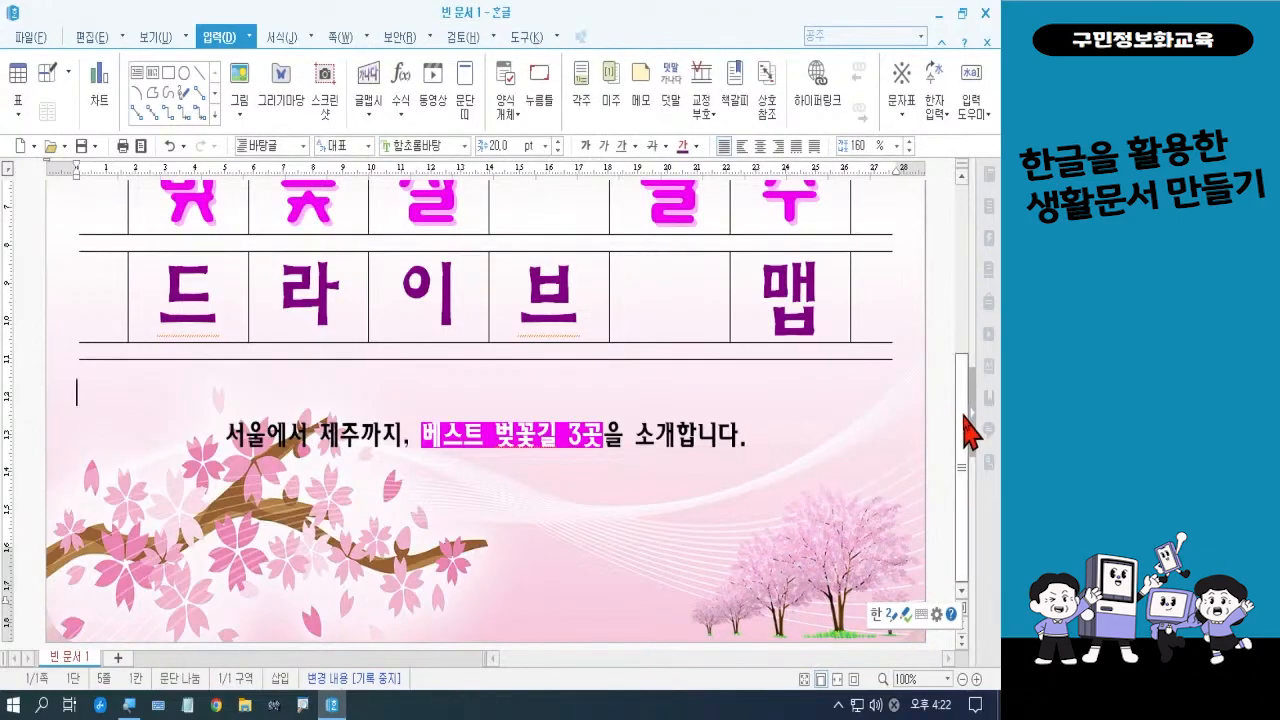
- Insert 벚꽃3.png from the 폼나는 문서 2회차 folder and draw it about 20 × 20 mm just before the title character 벚
{"action": "left_click_drag", "start_coordinate": [968, 432], "coordinate": [970, 368]}
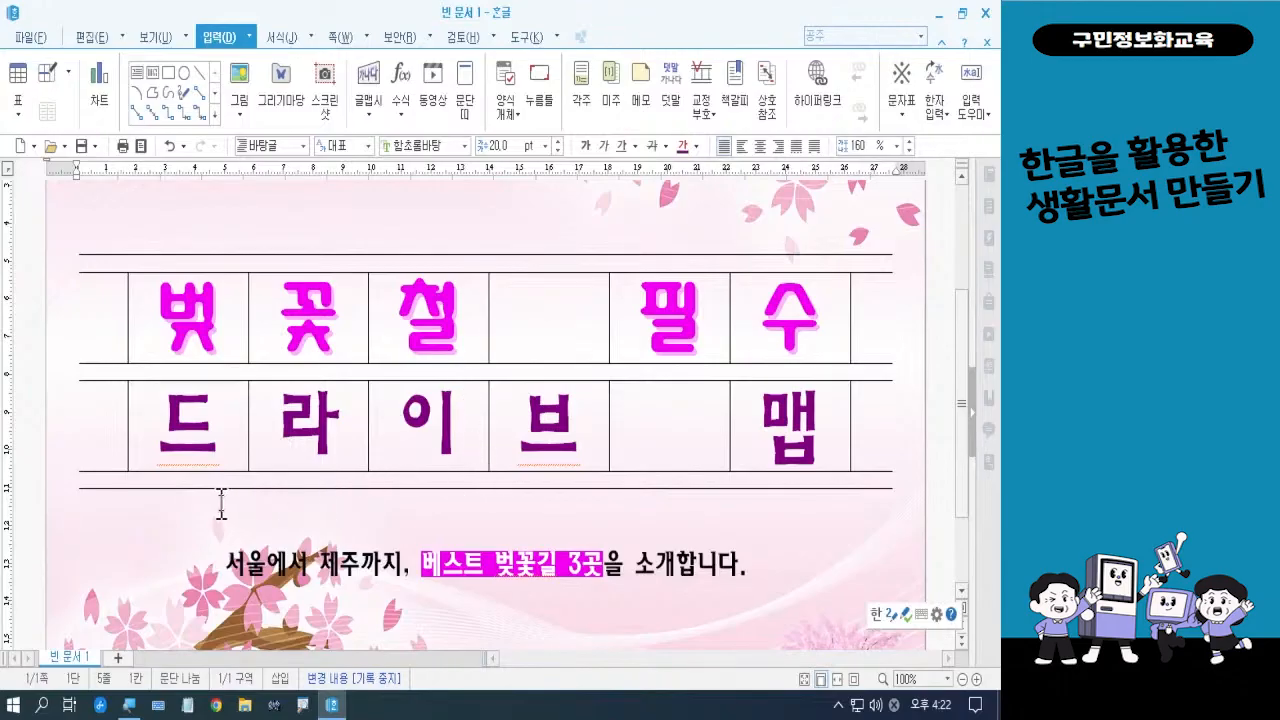
{"action": "left_click_drag", "start_coordinate": [101, 311], "coordinate": [150, 410]}
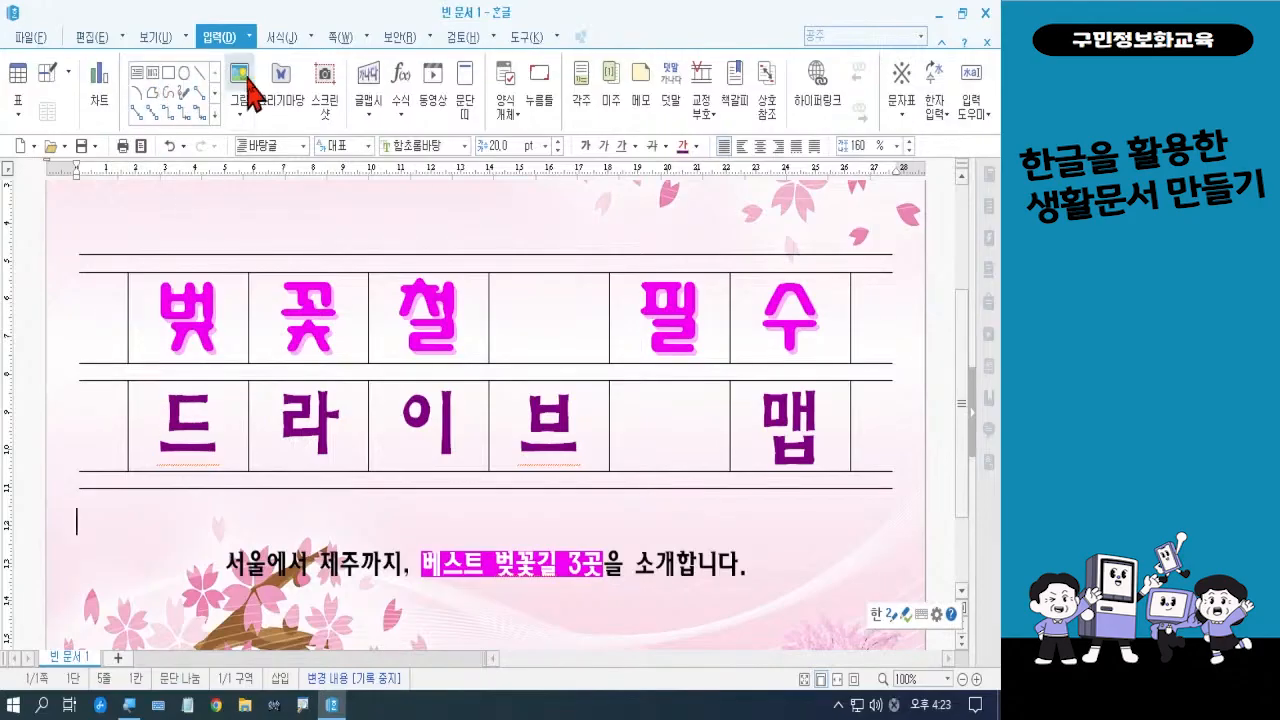
{"action": "left_click", "coordinate": [248, 83]}
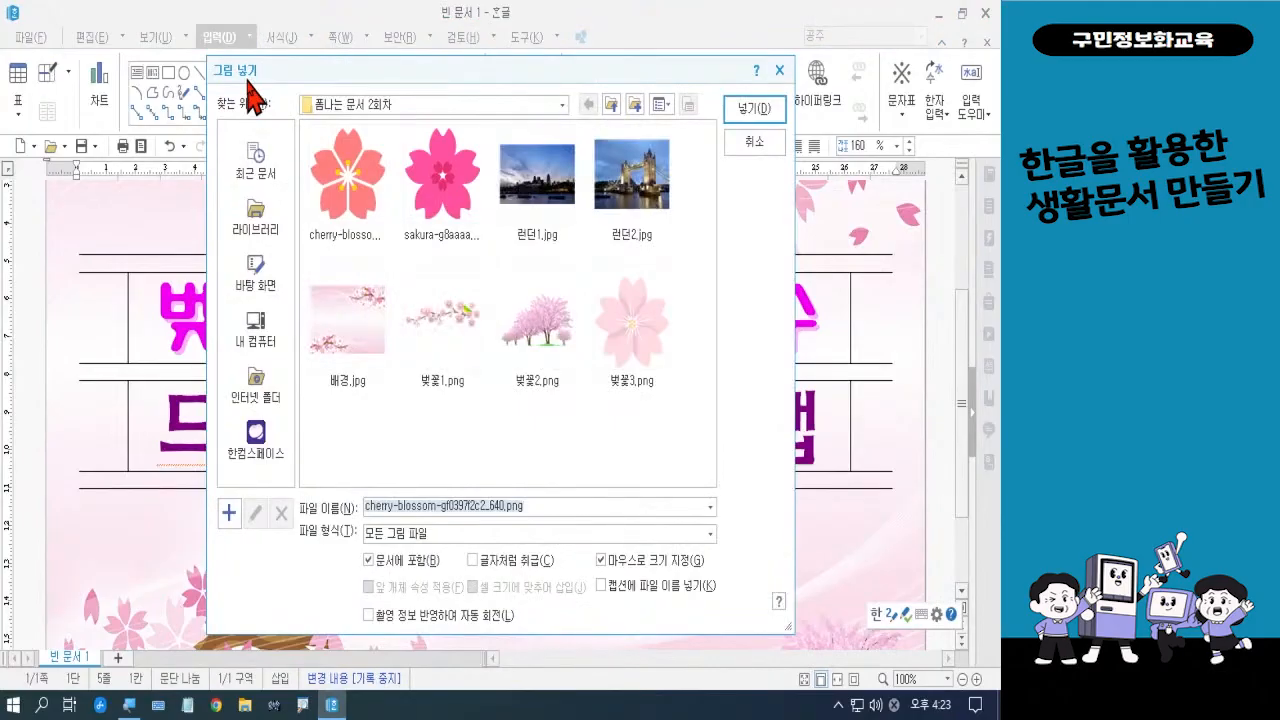
{"action": "left_click", "coordinate": [624, 338]}
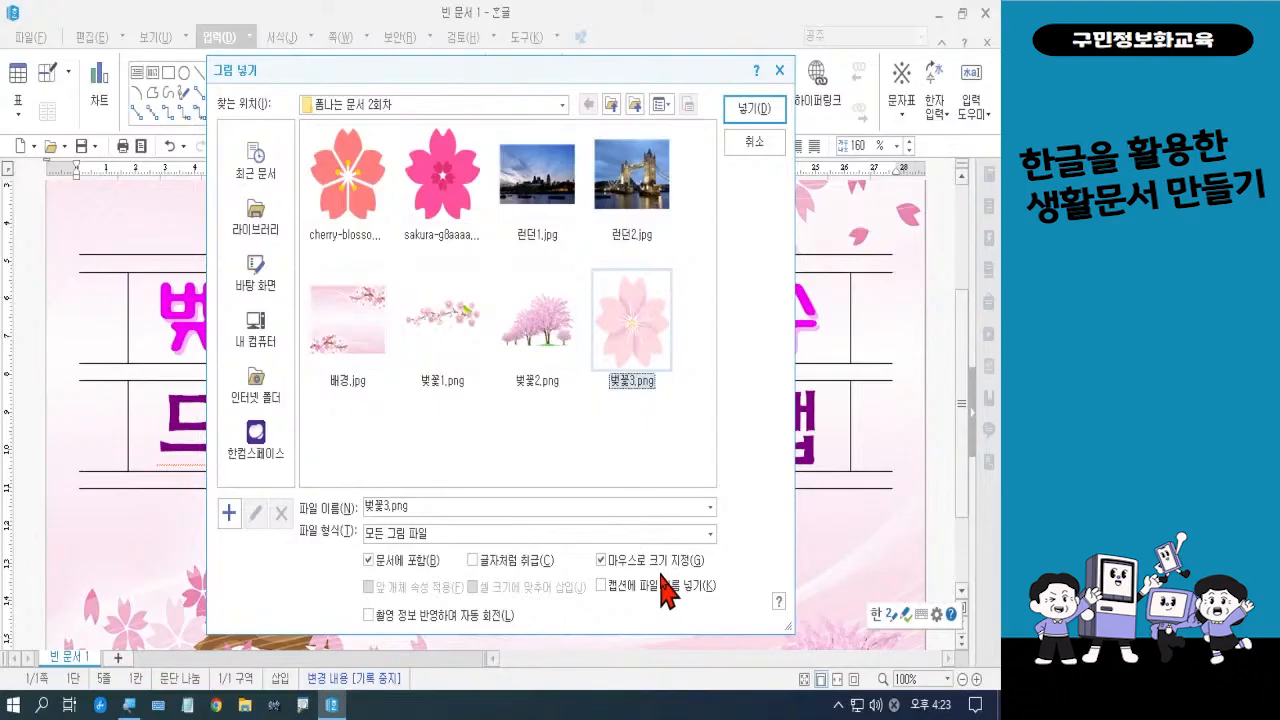
{"action": "left_click", "coordinate": [740, 112]}
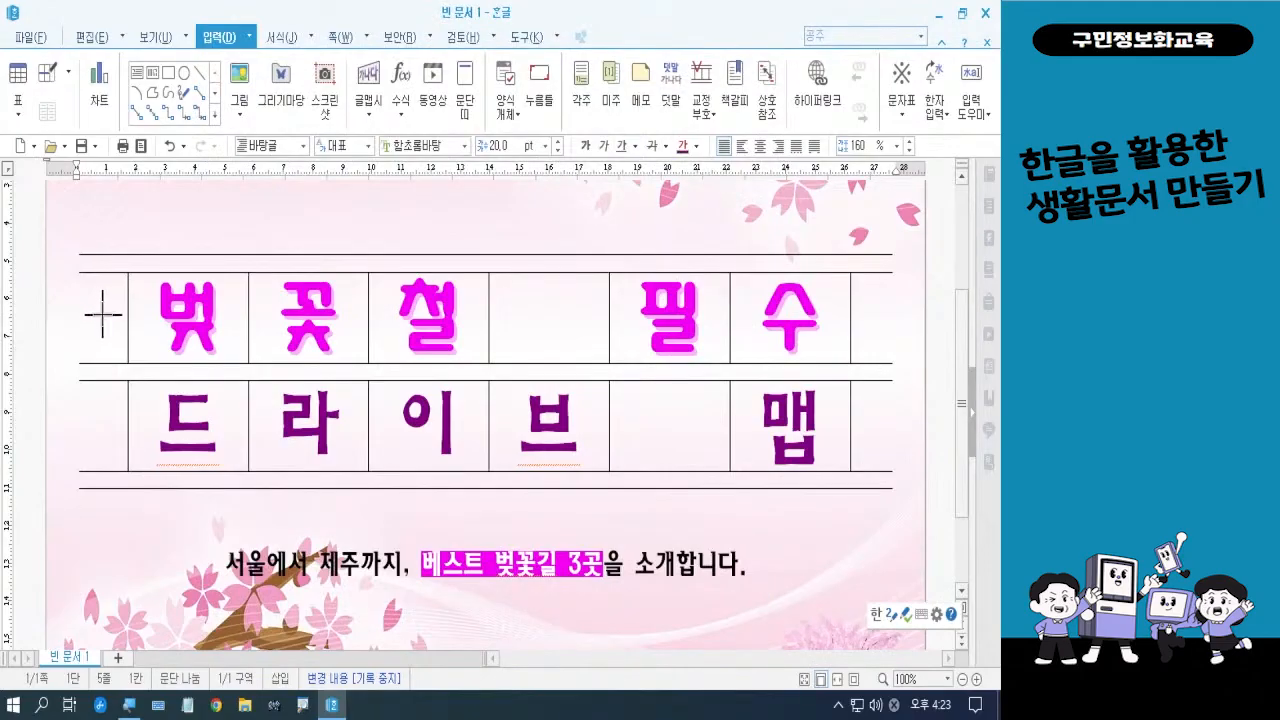
{"action": "left_click_drag", "start_coordinate": [102, 315], "coordinate": [131, 387]}
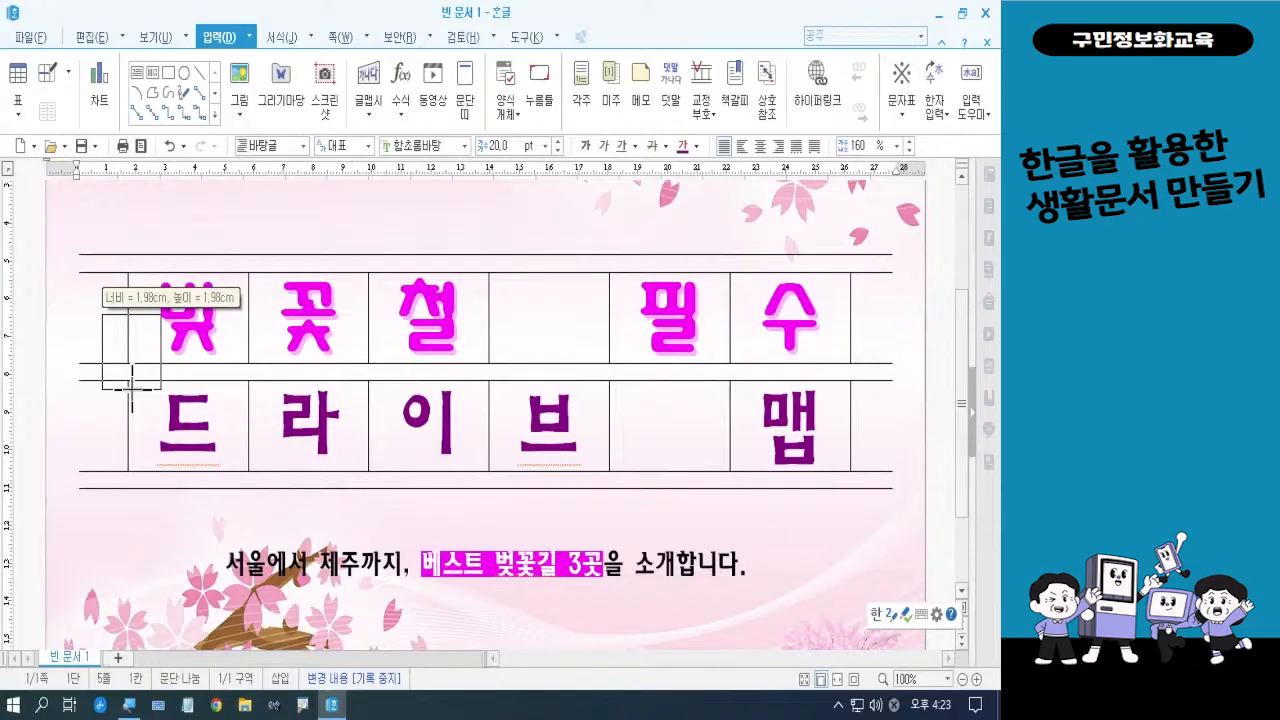
{"action": "left_click_drag", "start_coordinate": [131, 388], "coordinate": [131, 389]}
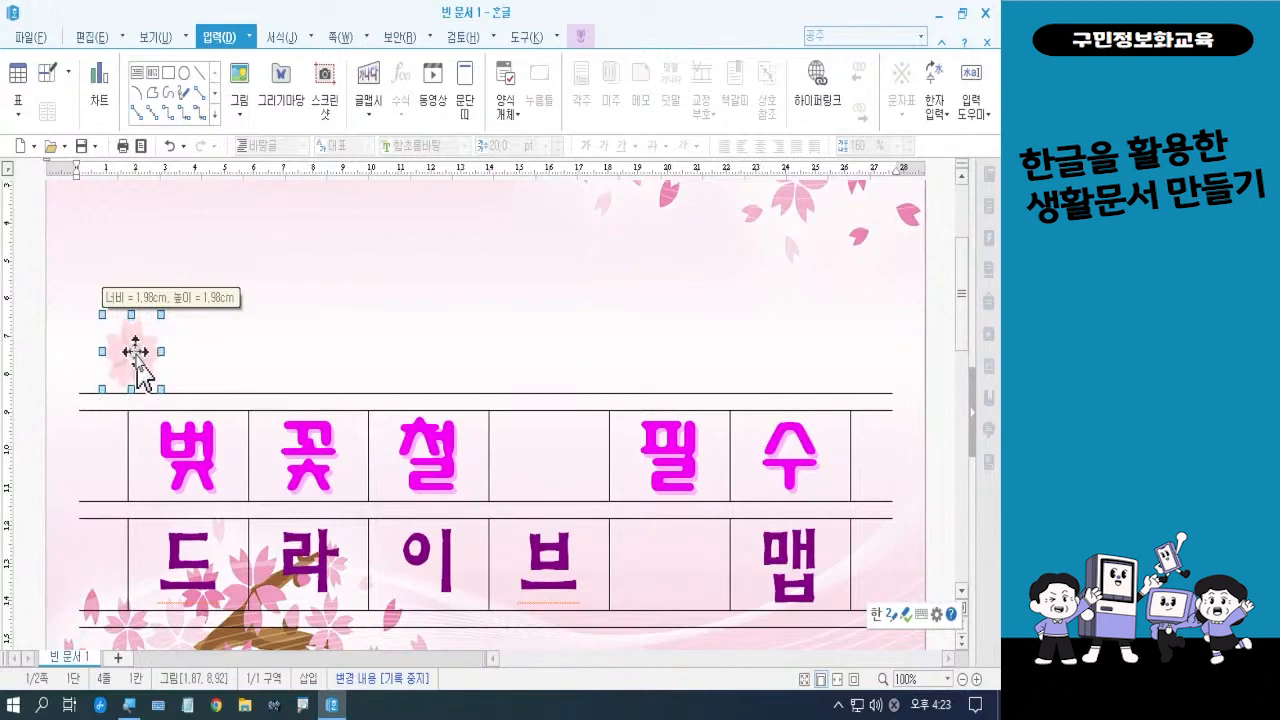
- Set the pale blossom picture's text wrapping to behind text in its object properties, and deselect it
{"action": "double_click", "coordinate": [135, 352]}
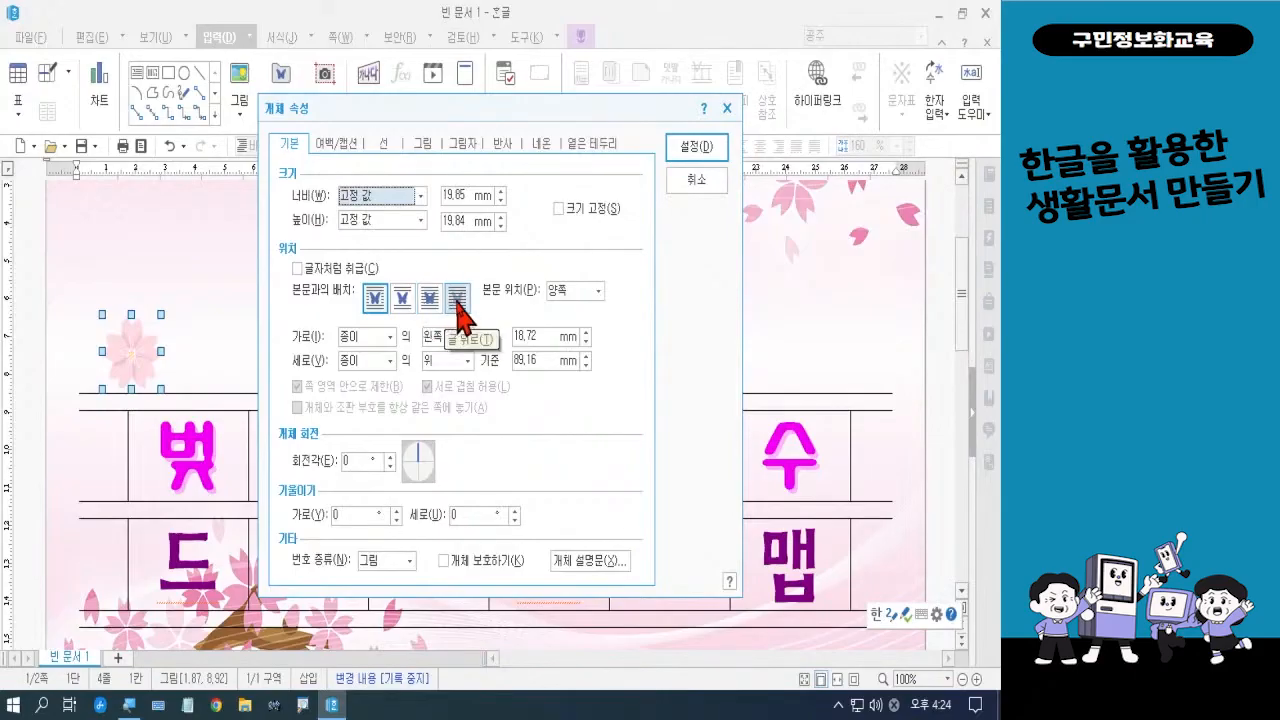
{"action": "left_click", "coordinate": [456, 296]}
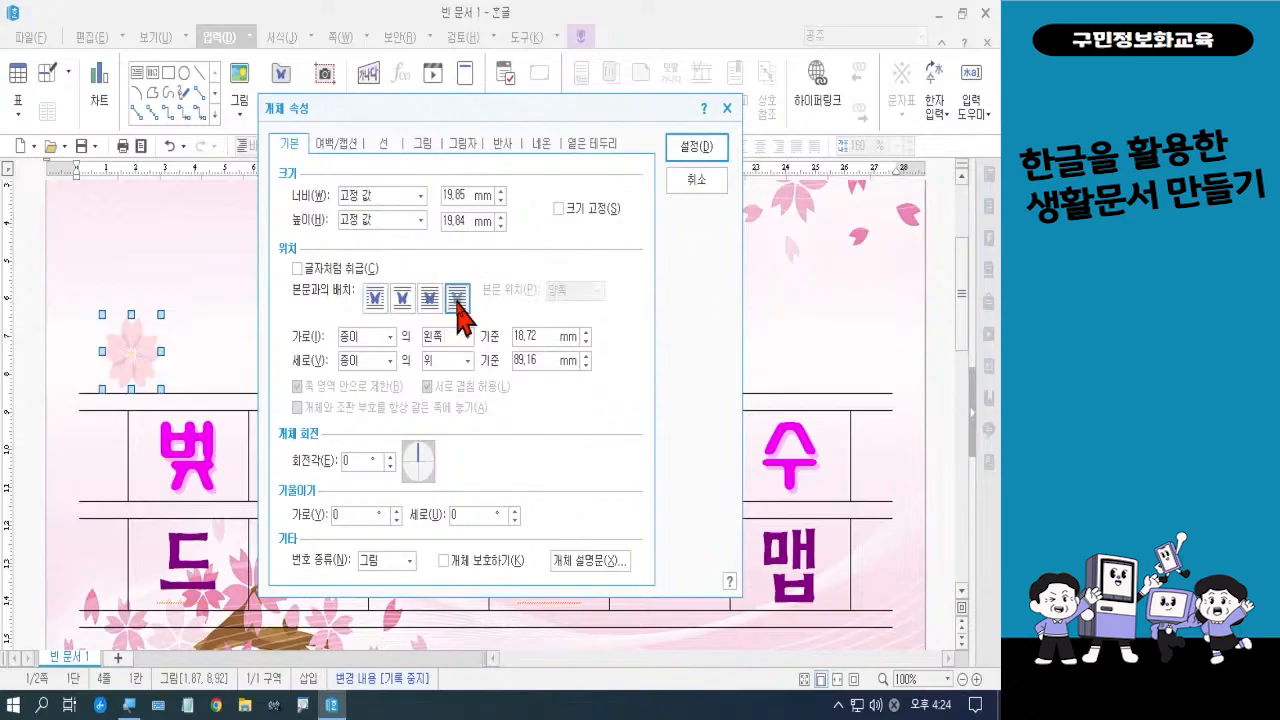
{"action": "left_click", "coordinate": [694, 150]}
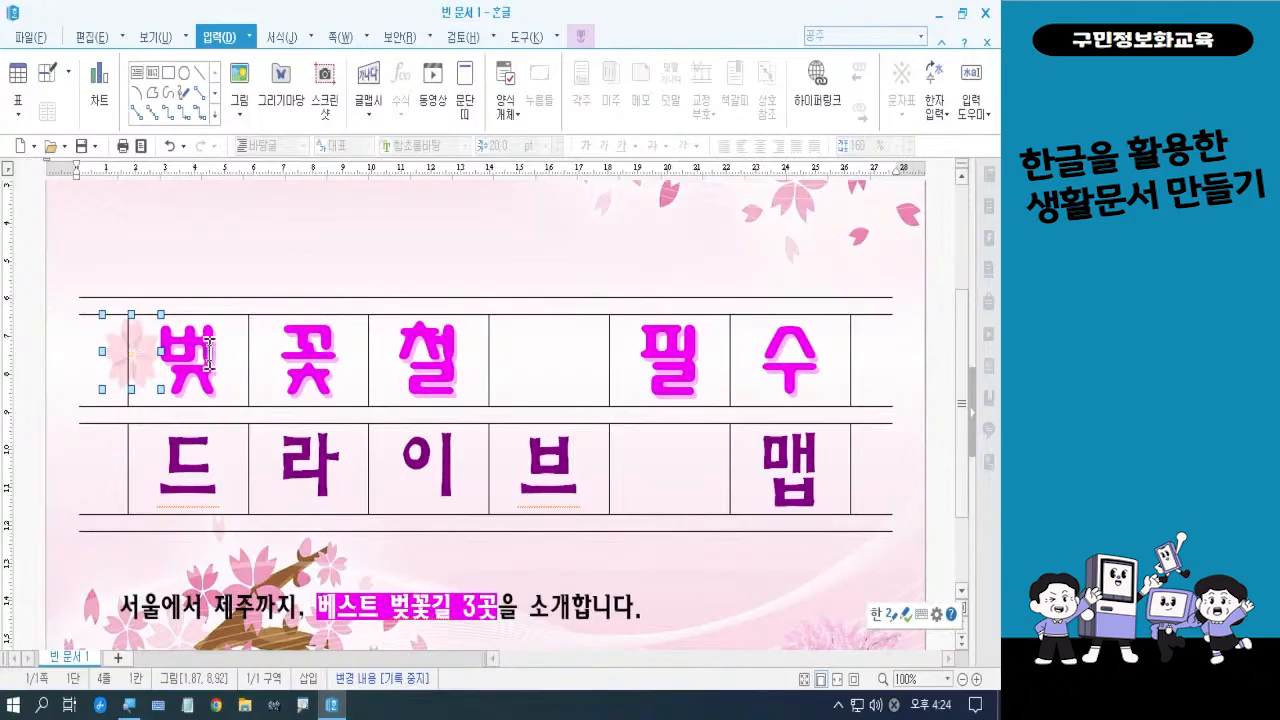
{"action": "left_click", "coordinate": [382, 235]}
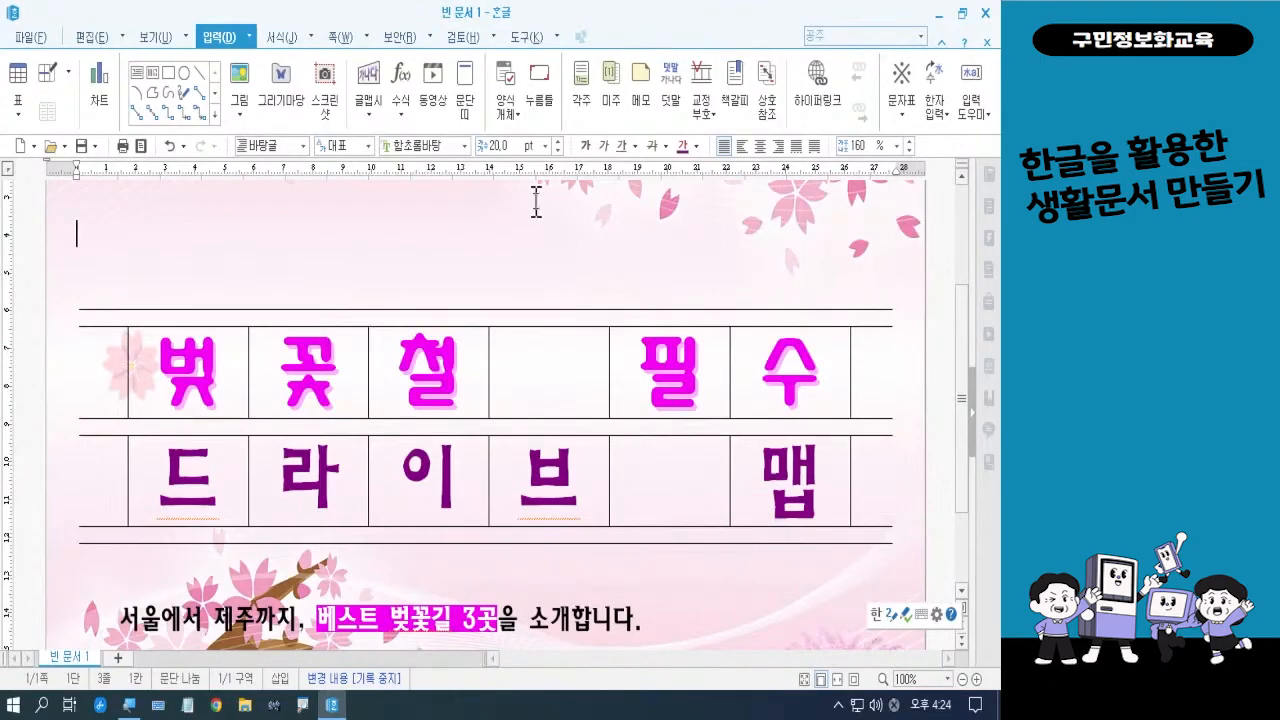
- Insert sakura-g8aaaa7eb6_640.png and draw it about 19 × 19 mm at the lower-left corner of the 맵 cell
{"action": "left_click", "coordinate": [243, 86]}
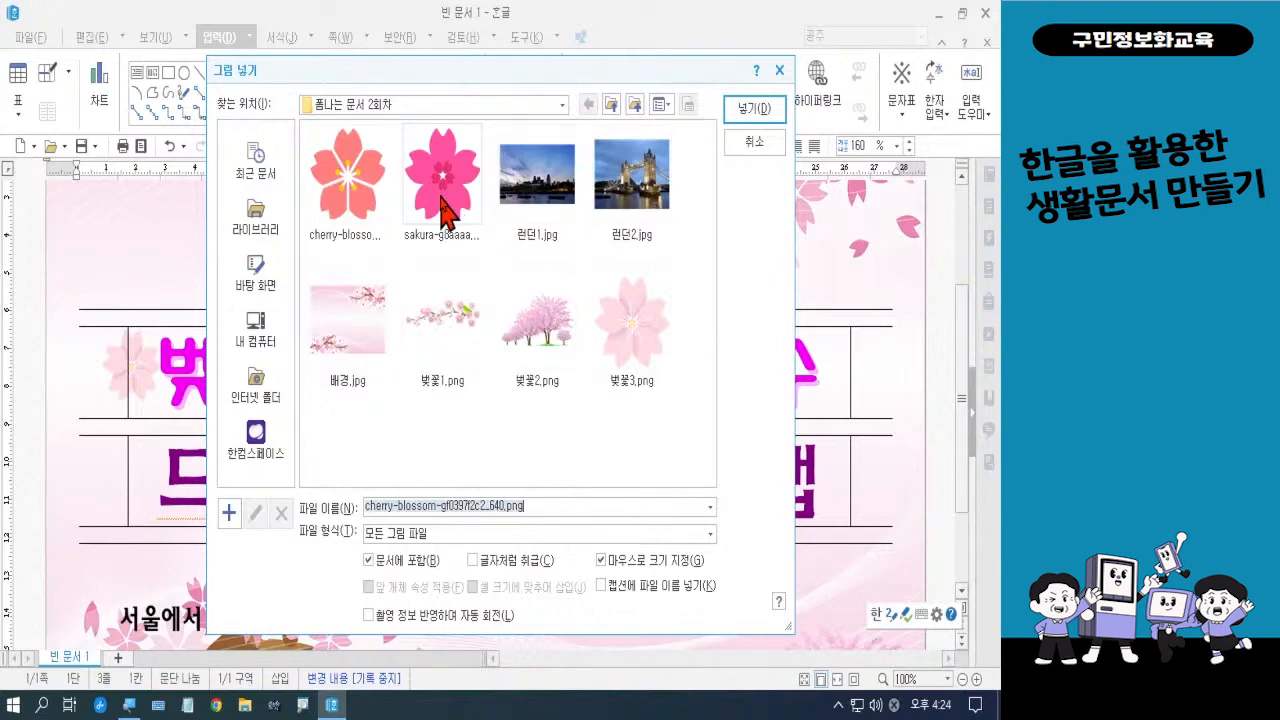
{"action": "left_click", "coordinate": [445, 212]}
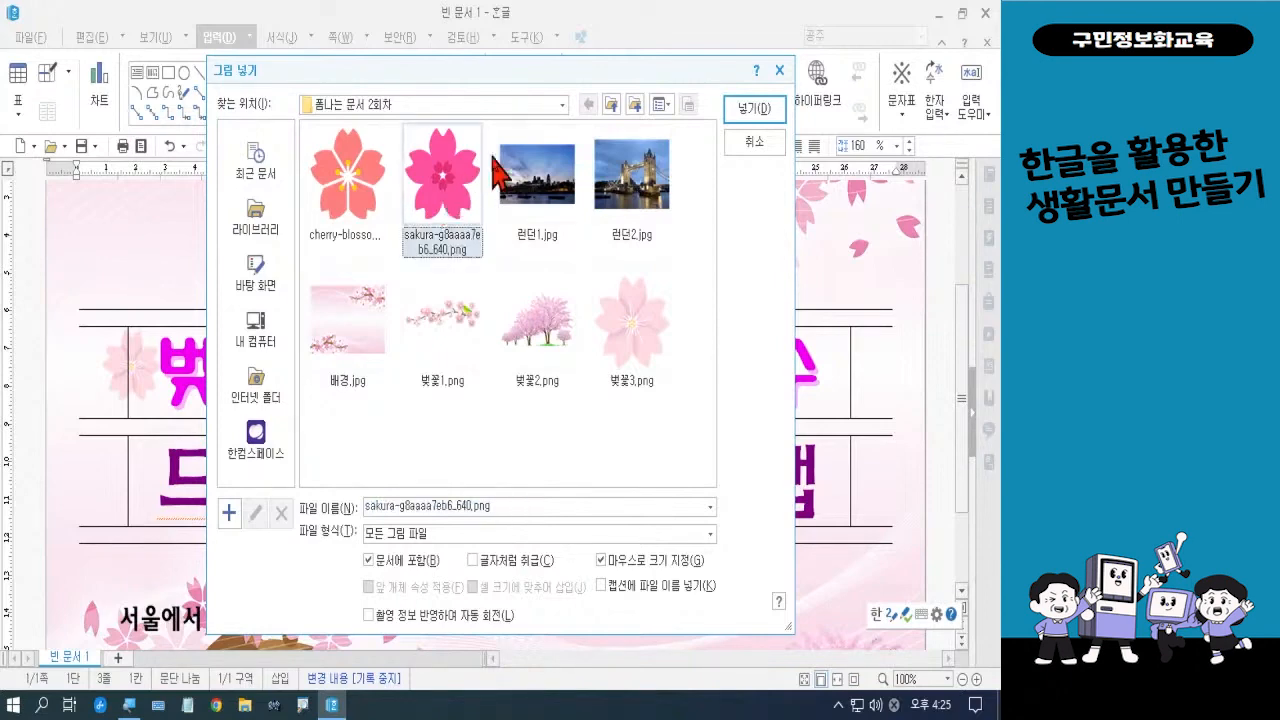
{"action": "left_click", "coordinate": [745, 110]}
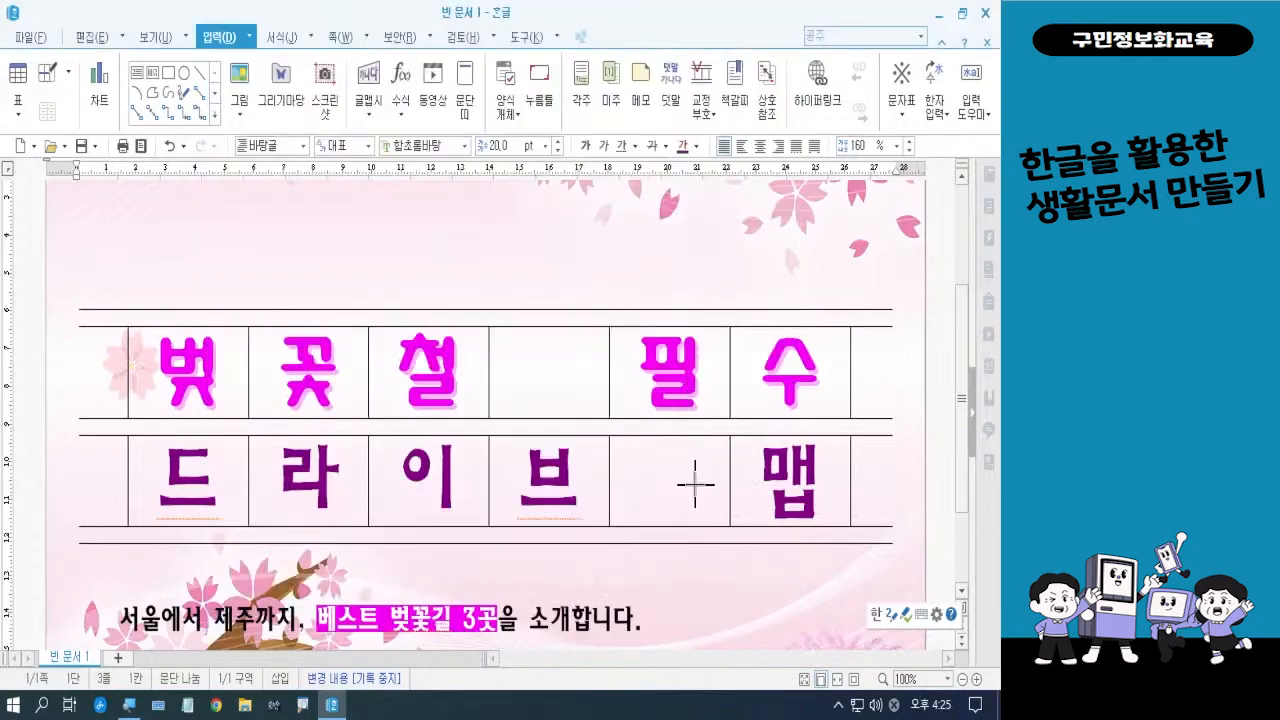
{"action": "left_click_drag", "start_coordinate": [711, 498], "coordinate": [757, 575]}
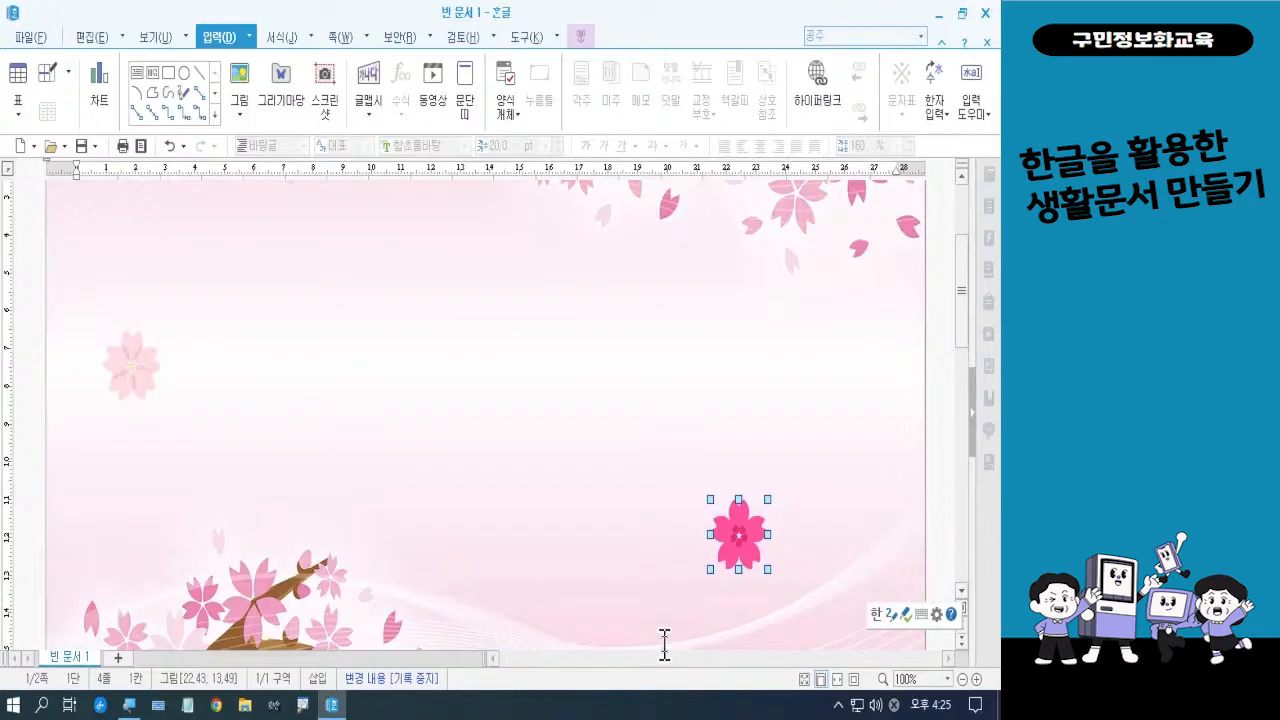
- Set the deep pink blossom picture's text wrapping to in front of text in its object properties, and deselect it
{"action": "double_click", "coordinate": [743, 545]}
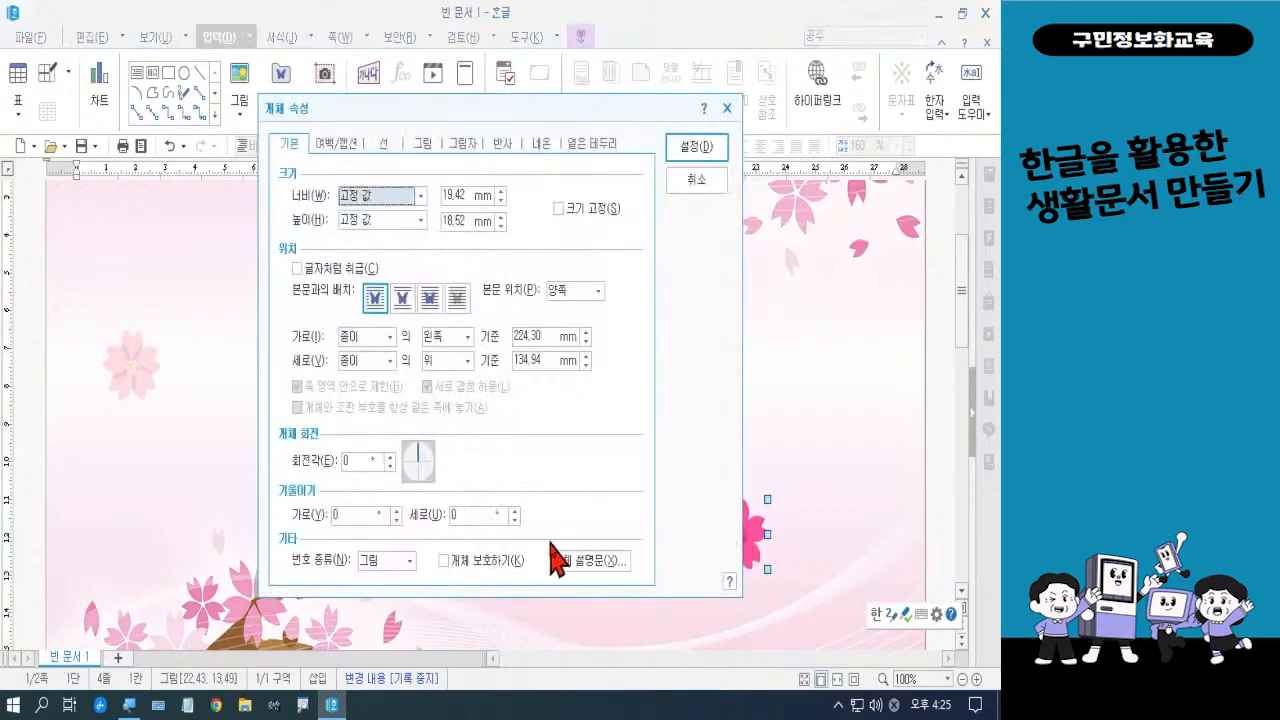
{"action": "left_click", "coordinate": [429, 302]}
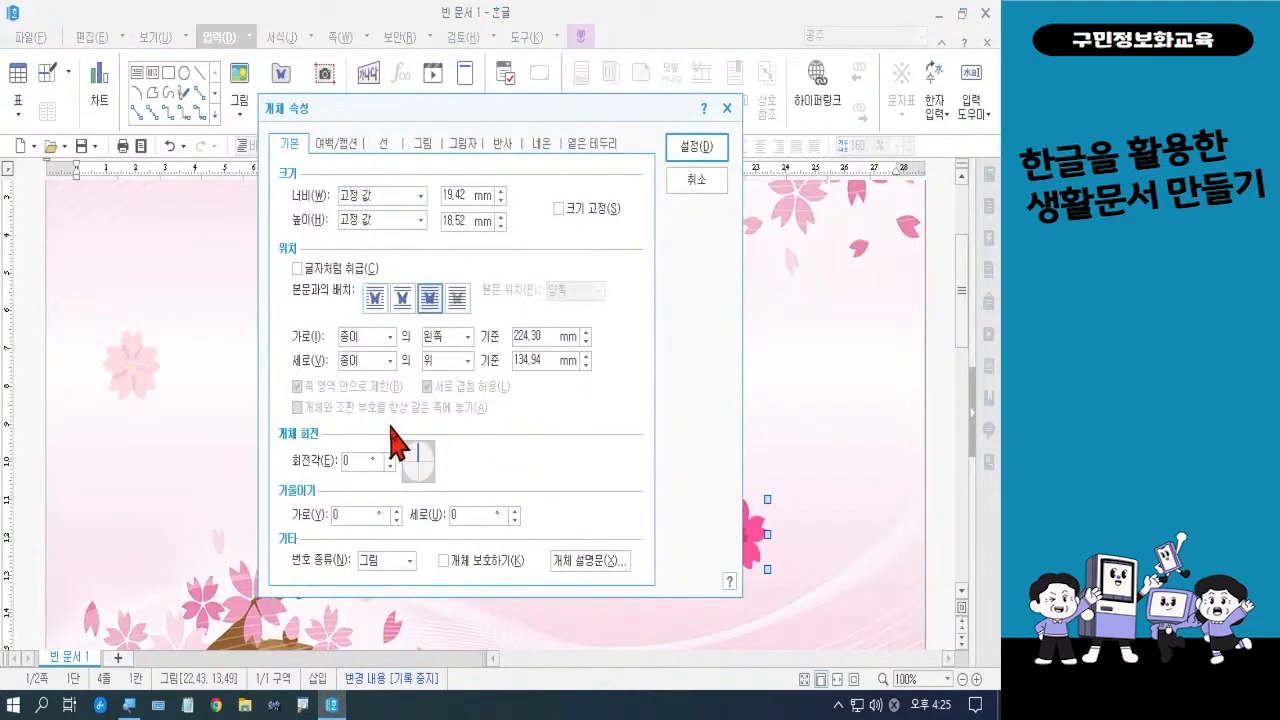
{"action": "left_click", "coordinate": [695, 150]}
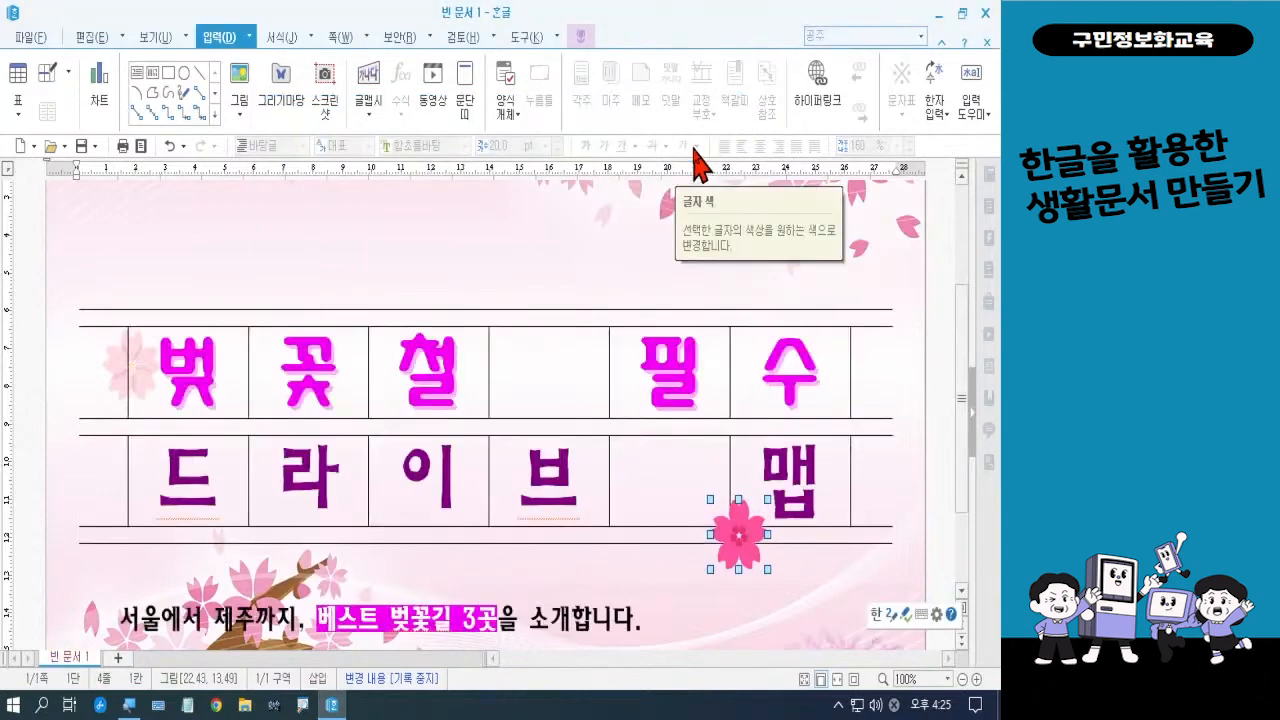
{"action": "left_click", "coordinate": [700, 613]}
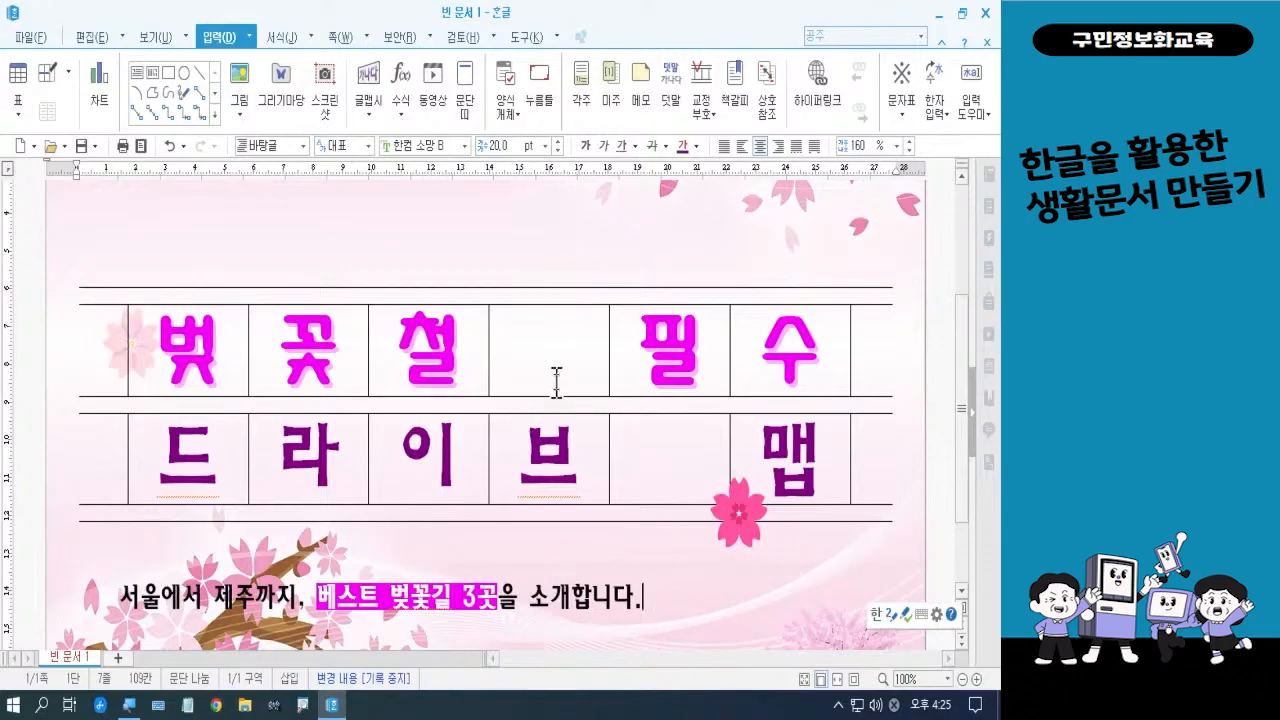
- Insert cherry-blossom-gf0397f2c2_640.png and draw it about 16 × 15 mm in the empty title cell between 철 and 필
{"action": "left_click_drag", "start_coordinate": [524, 323], "coordinate": [584, 382]}
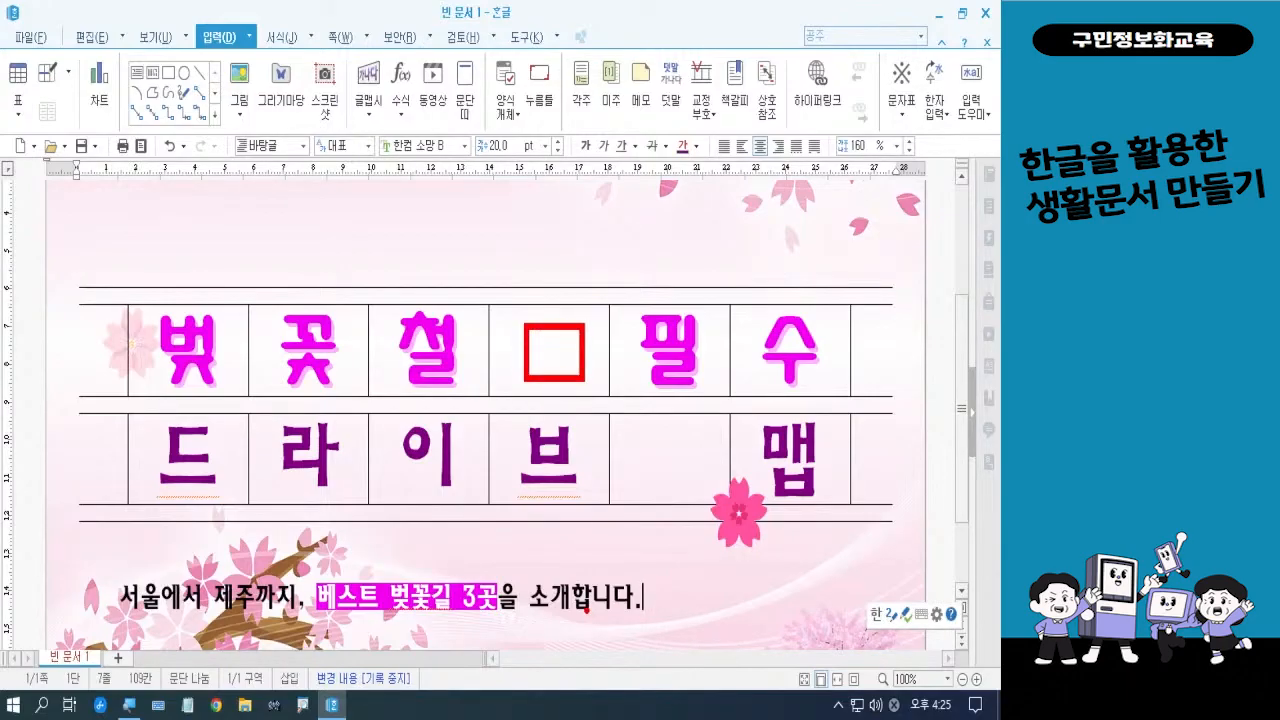
{"action": "key", "text": "Escape"}
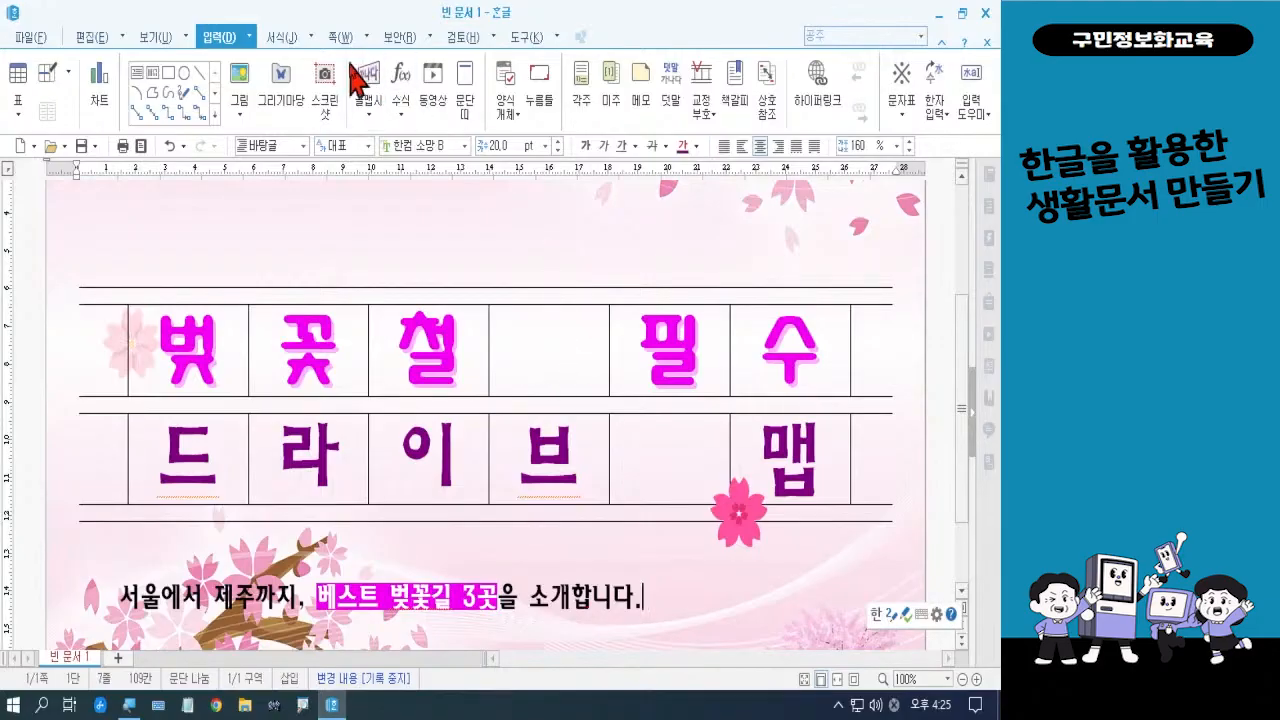
{"action": "left_click", "coordinate": [240, 86]}
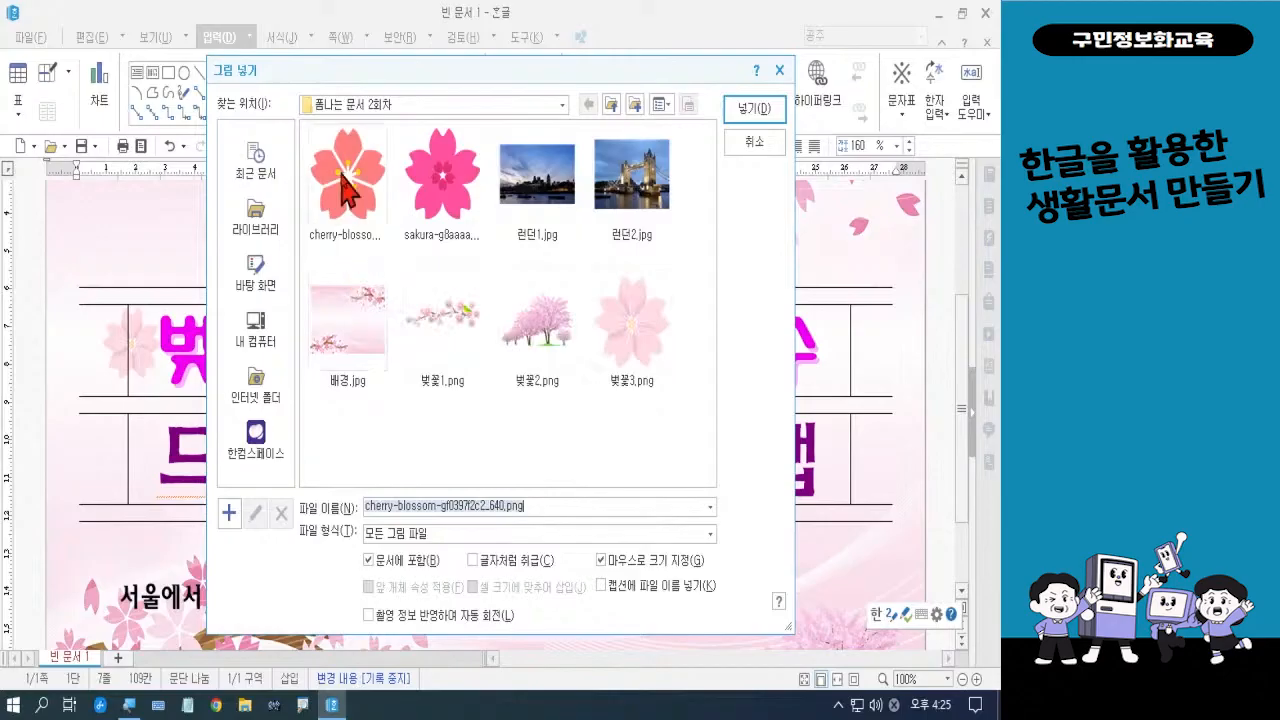
{"action": "left_click", "coordinate": [345, 190]}
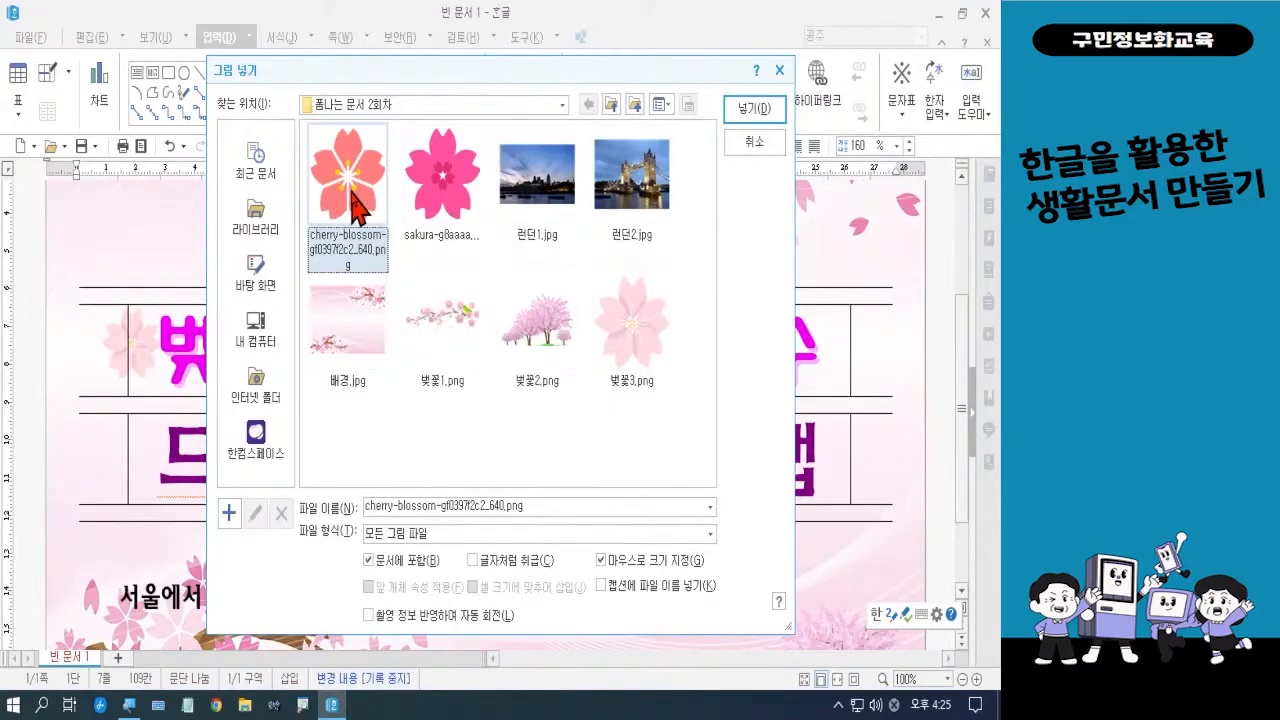
{"action": "left_click", "coordinate": [753, 108]}
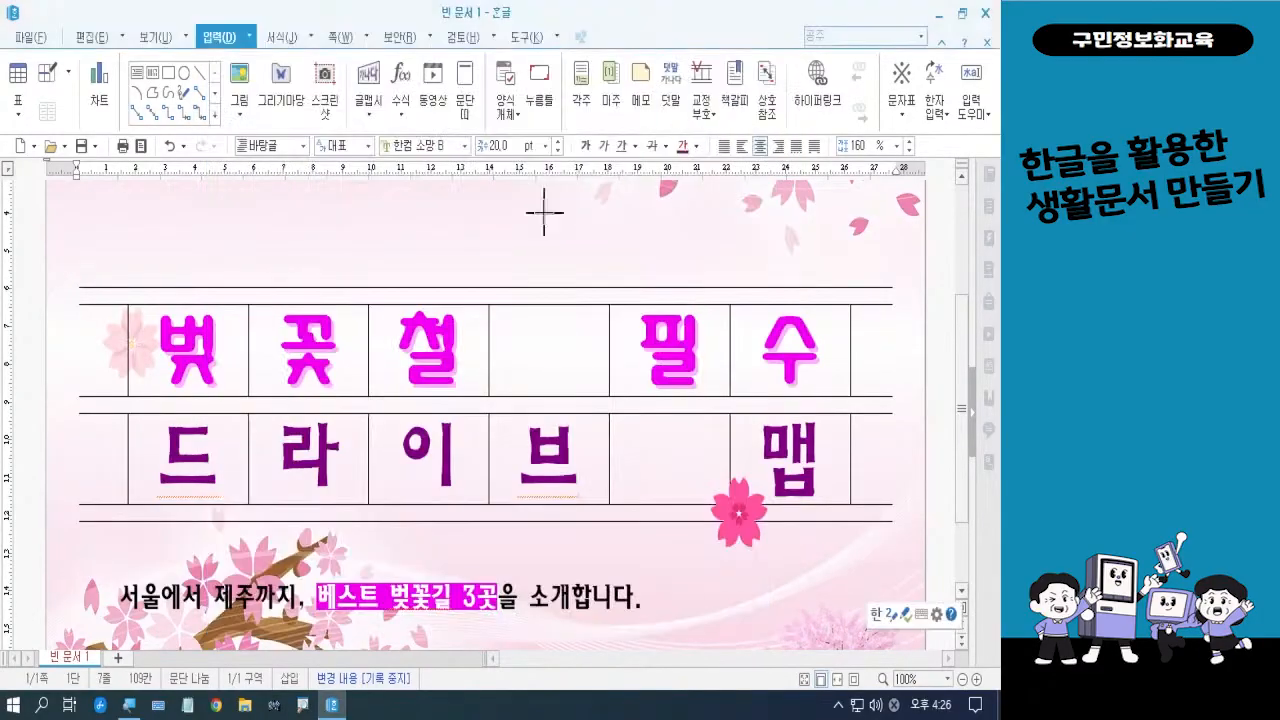
{"action": "left_click_drag", "start_coordinate": [521, 325], "coordinate": [566, 378]}
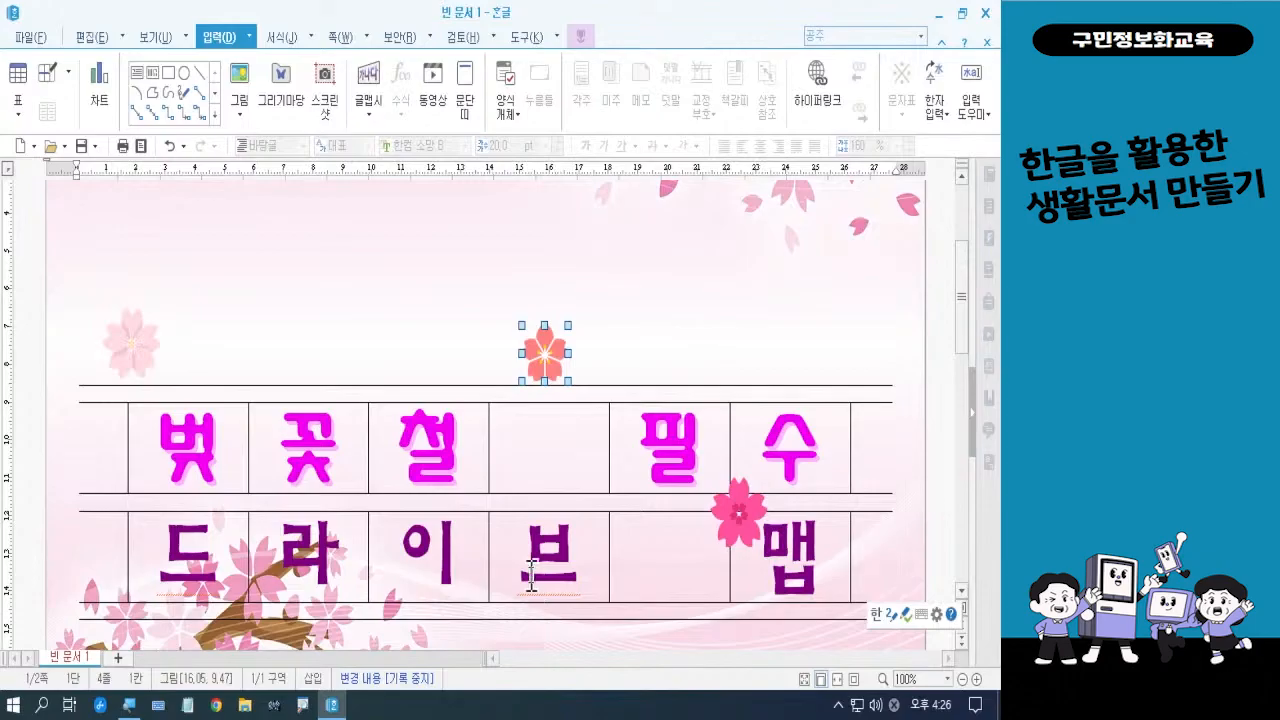
- Set the coral blossom picture's text wrapping to in front of text in its object properties, and deselect it
{"action": "double_click", "coordinate": [558, 364]}
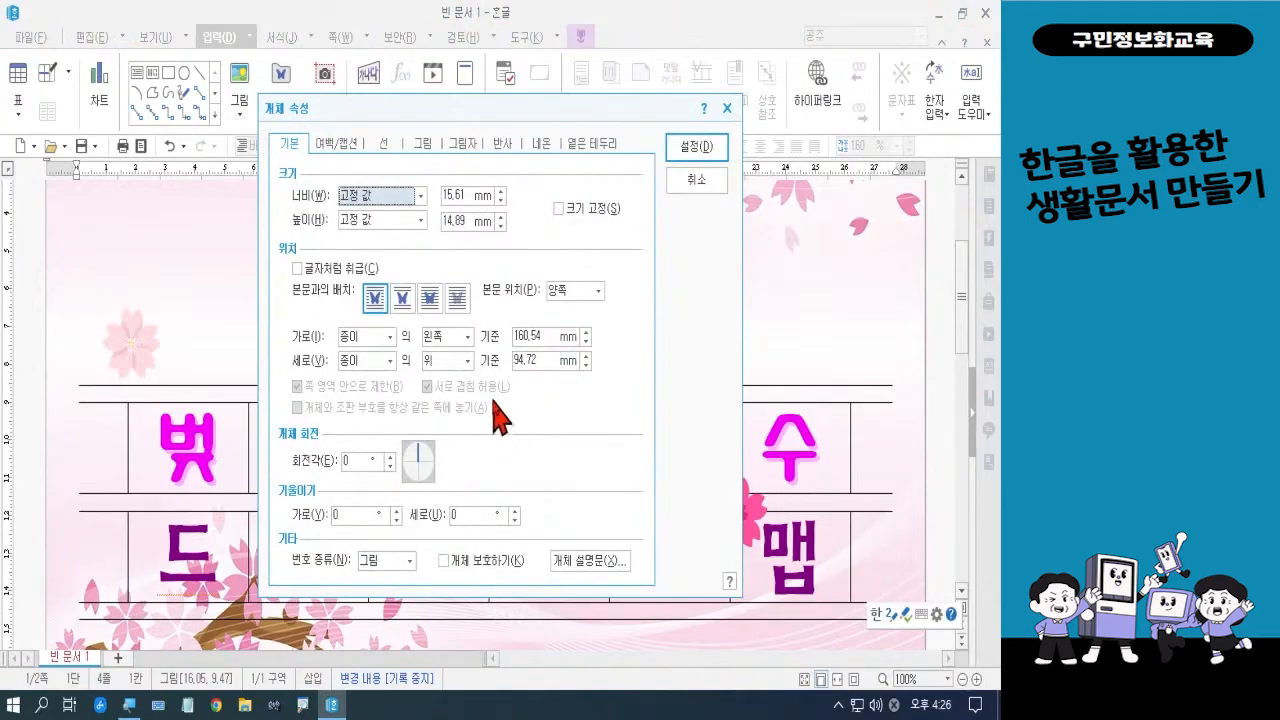
{"action": "left_click", "coordinate": [430, 296]}
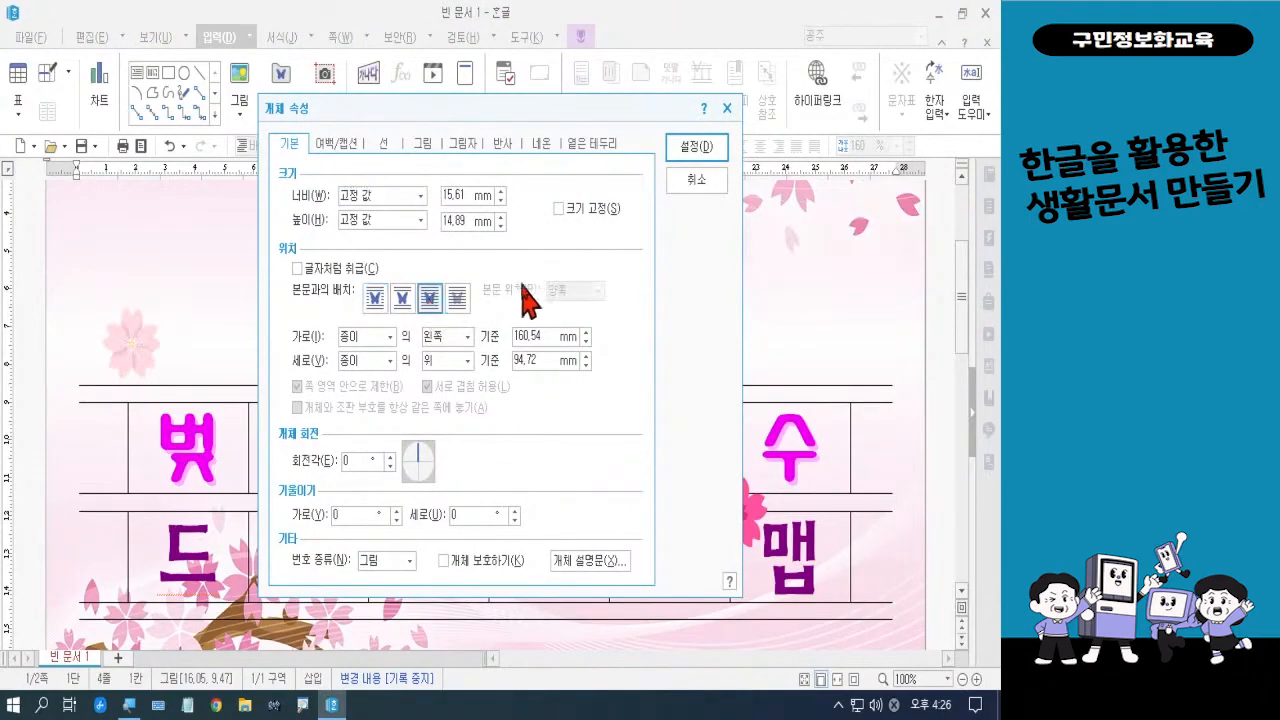
{"action": "left_click", "coordinate": [684, 148]}
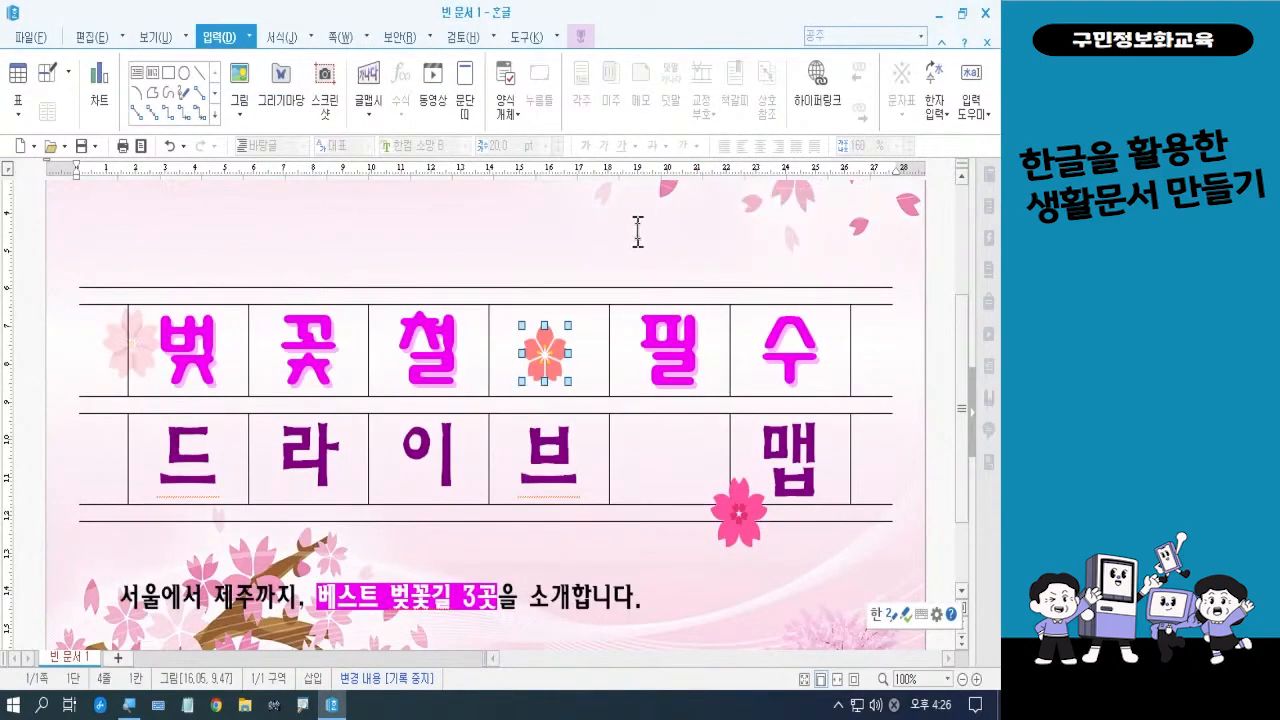
{"action": "left_click", "coordinate": [637, 231]}
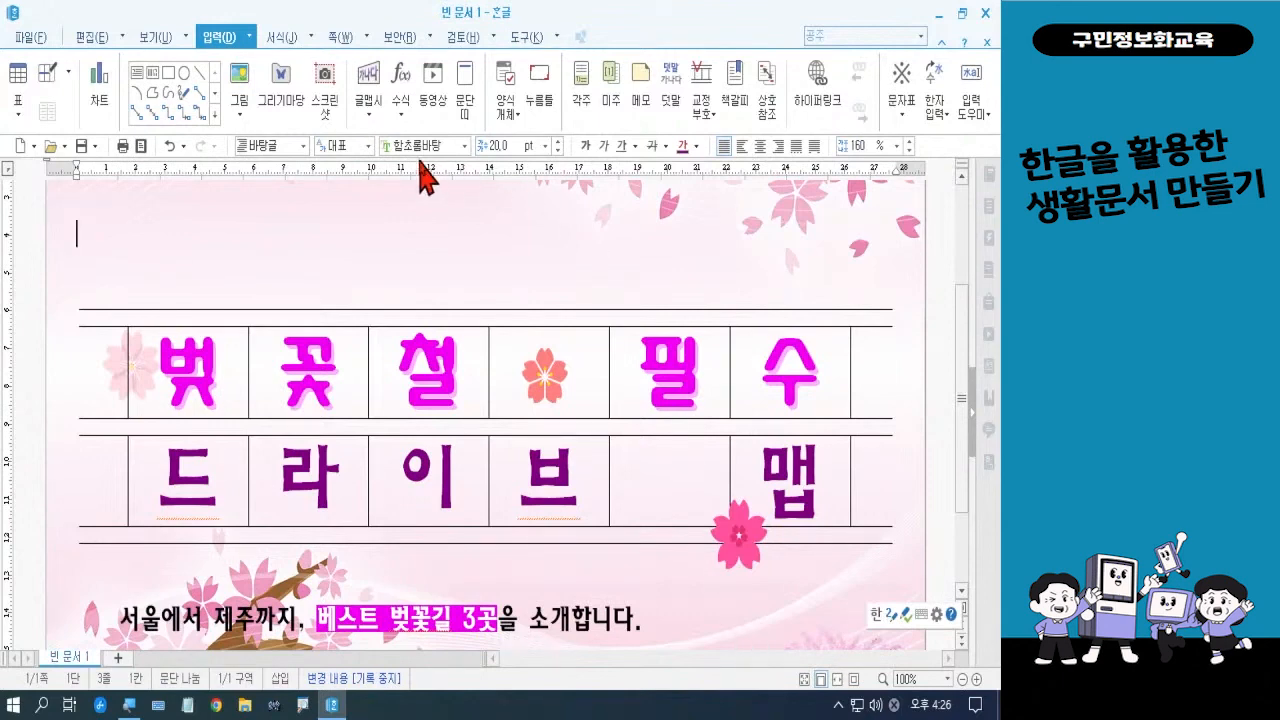
- Check the whole page layout in print preview, return to editing, and view the document at 70% zoom
{"action": "left_click", "coordinate": [145, 152]}
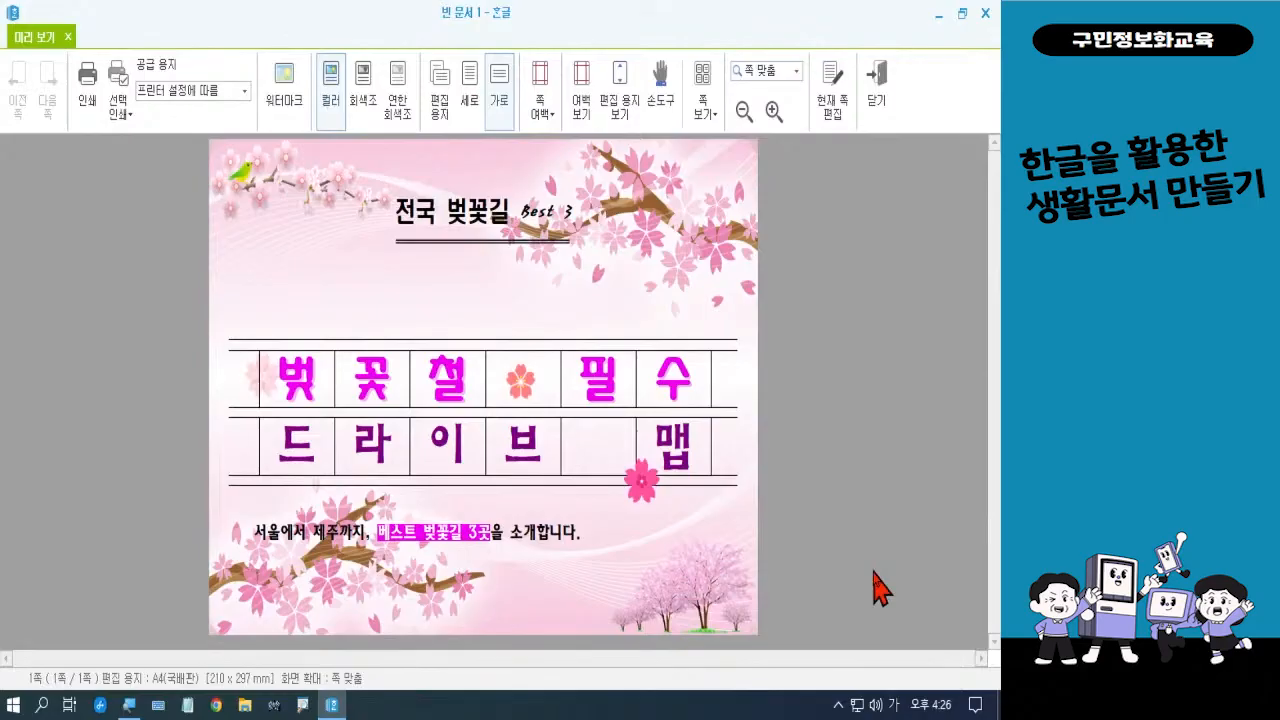
{"action": "key", "text": "Escape"}
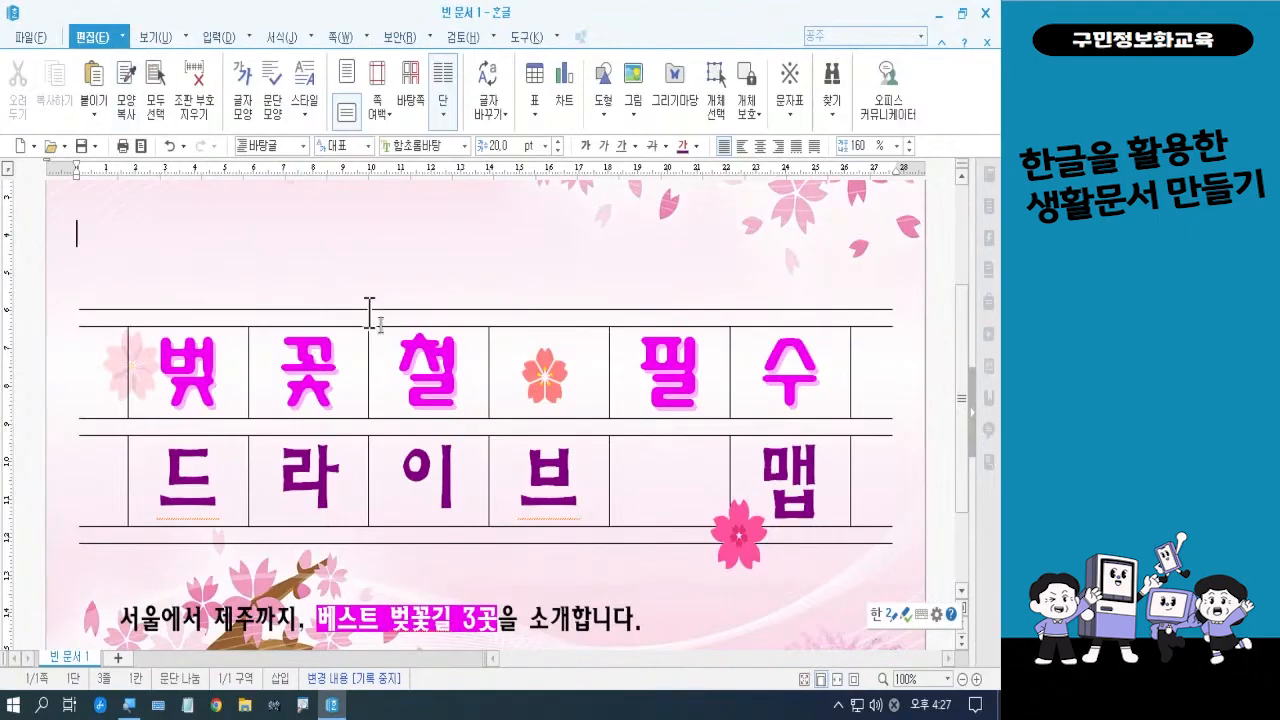
{"action": "left_click", "coordinate": [962, 680]}
{"action": "left_click", "coordinate": [962, 680]}
{"action": "left_click", "coordinate": [962, 680]}
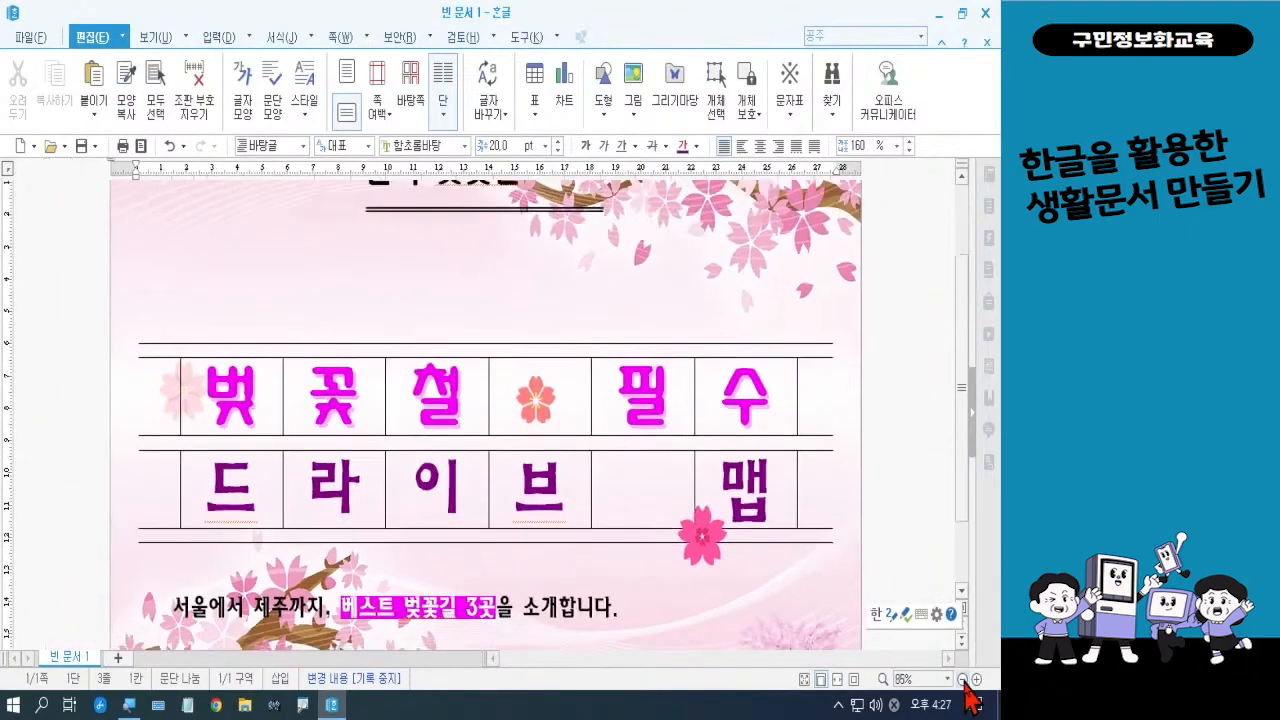
{"action": "left_click", "coordinate": [962, 680]}
{"action": "left_click", "coordinate": [962, 680]}
{"action": "left_click", "coordinate": [962, 680]}
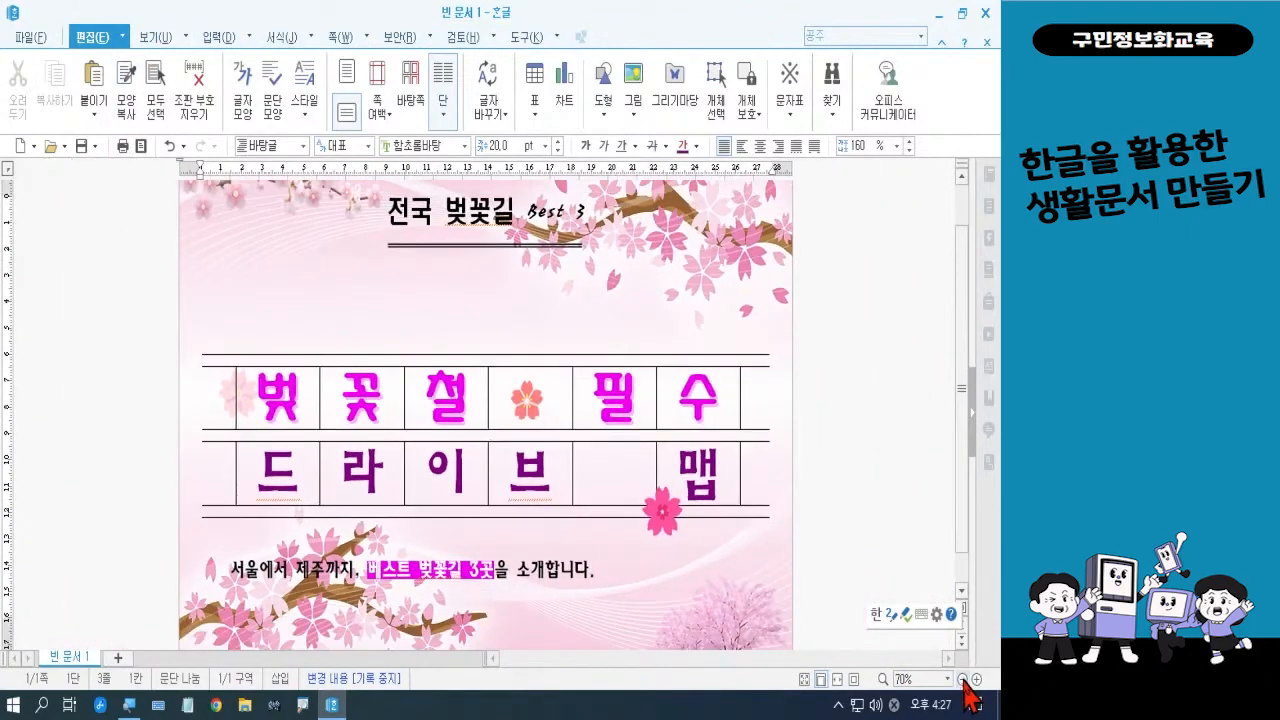
- Save the document as 전국 벚꽃길 Best 3.hwp in the 폼나는 문서 folder on the desktop
{"action": "left_click", "coordinate": [29, 38]}
{"action": "left_click", "coordinate": [55, 176]}
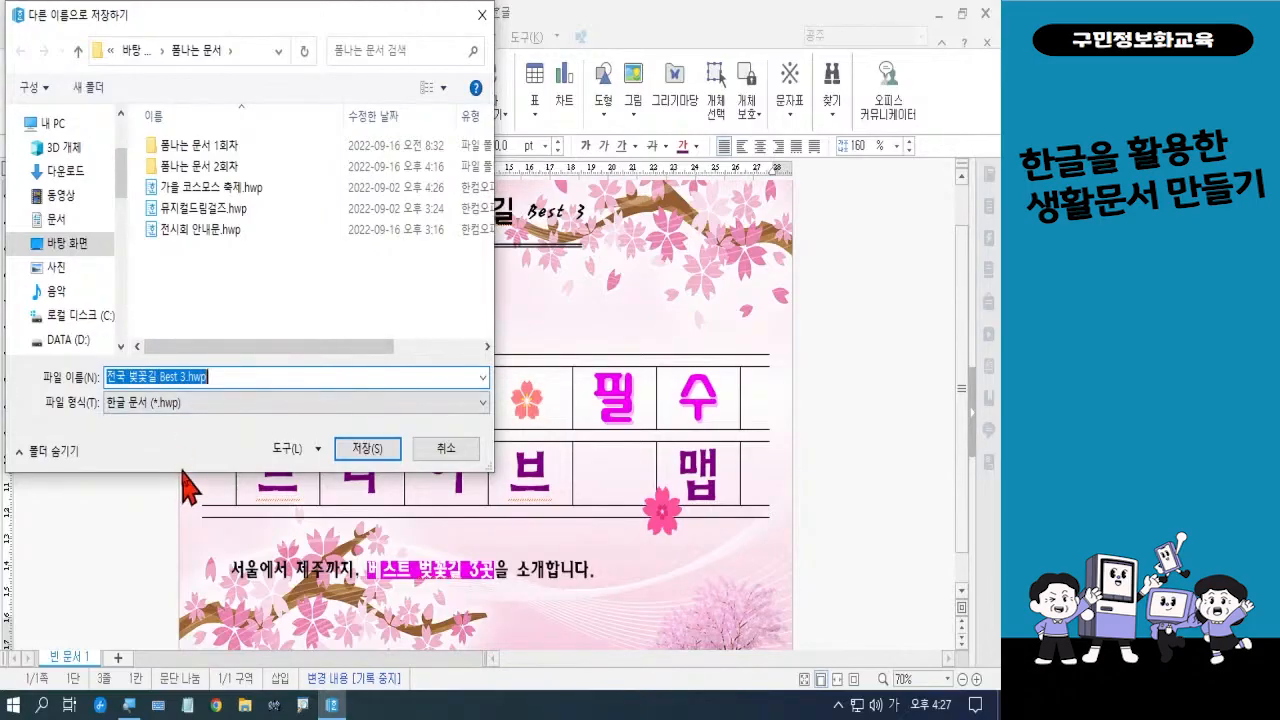
{"action": "left_click_drag", "start_coordinate": [87, 348], "coordinate": [227, 404]}
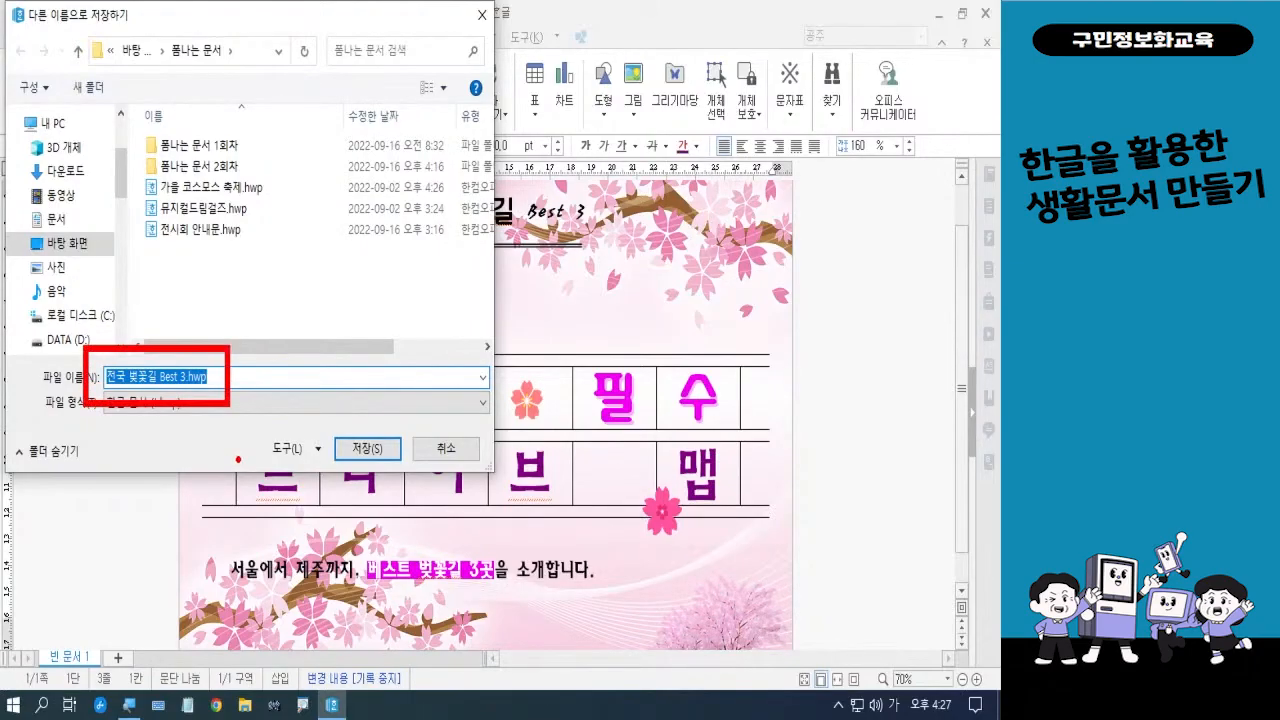
{"action": "mouse_move", "coordinate": [398, 465]}
{"action": "left_mouse_down"}
{"action": "mouse_move", "coordinate": [345, 411]}
{"action": "mouse_move", "coordinate": [396, 462]}
{"action": "left_mouse_up"}
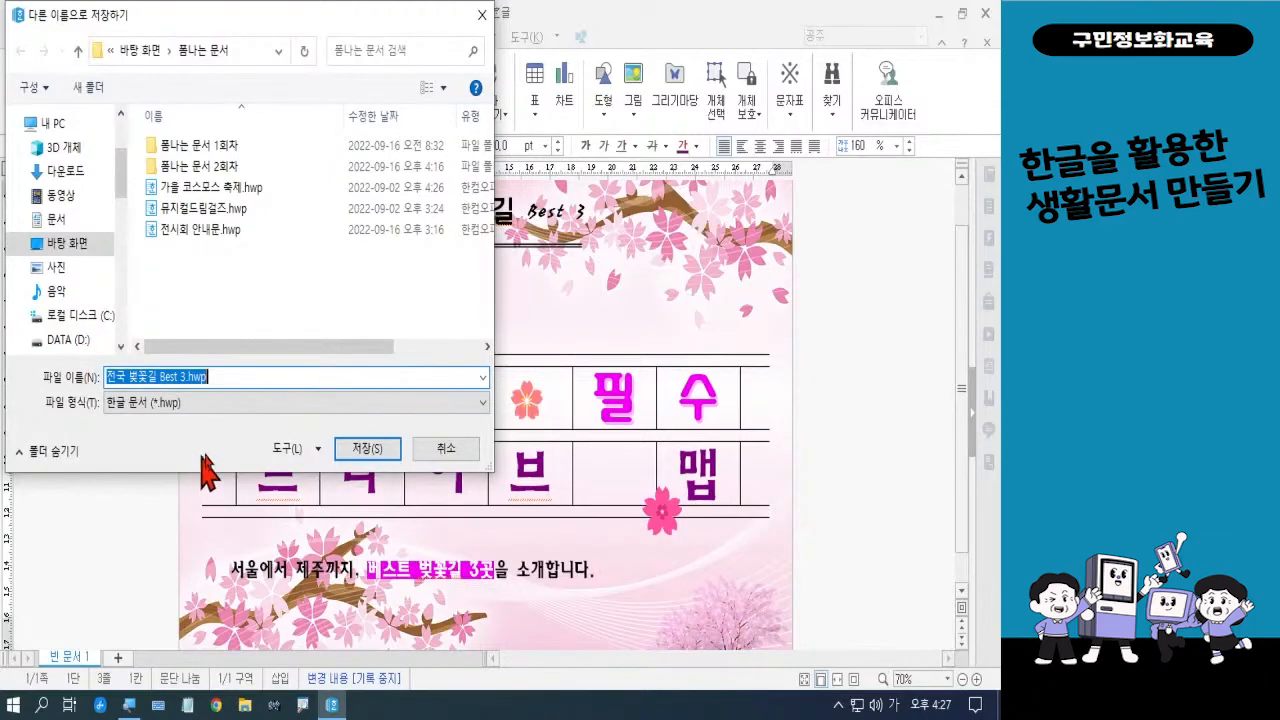
{"action": "left_click", "coordinate": [364, 448]}
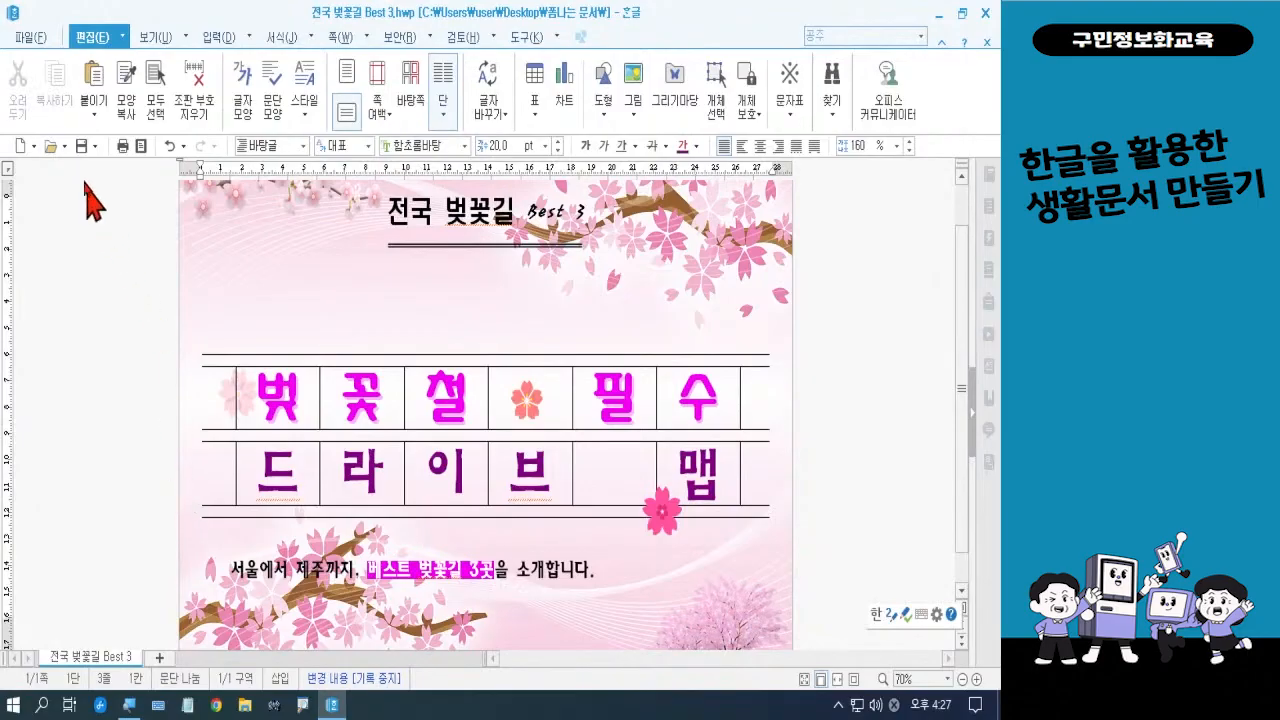
- Save a copy of the document as the JPG image 전국 벚꽃길 Best 3.jpg in the same 폼나는 문서 folder
{"action": "left_click", "coordinate": [35, 42]}
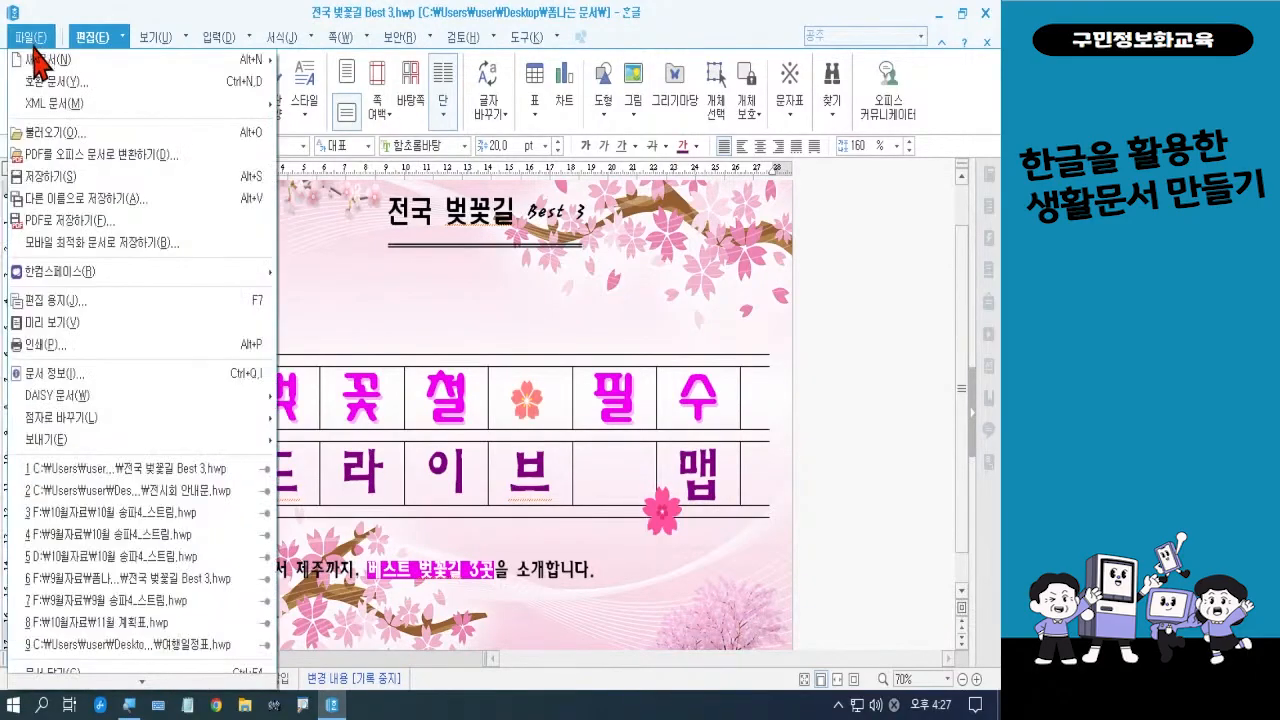
{"action": "left_click", "coordinate": [66, 199]}
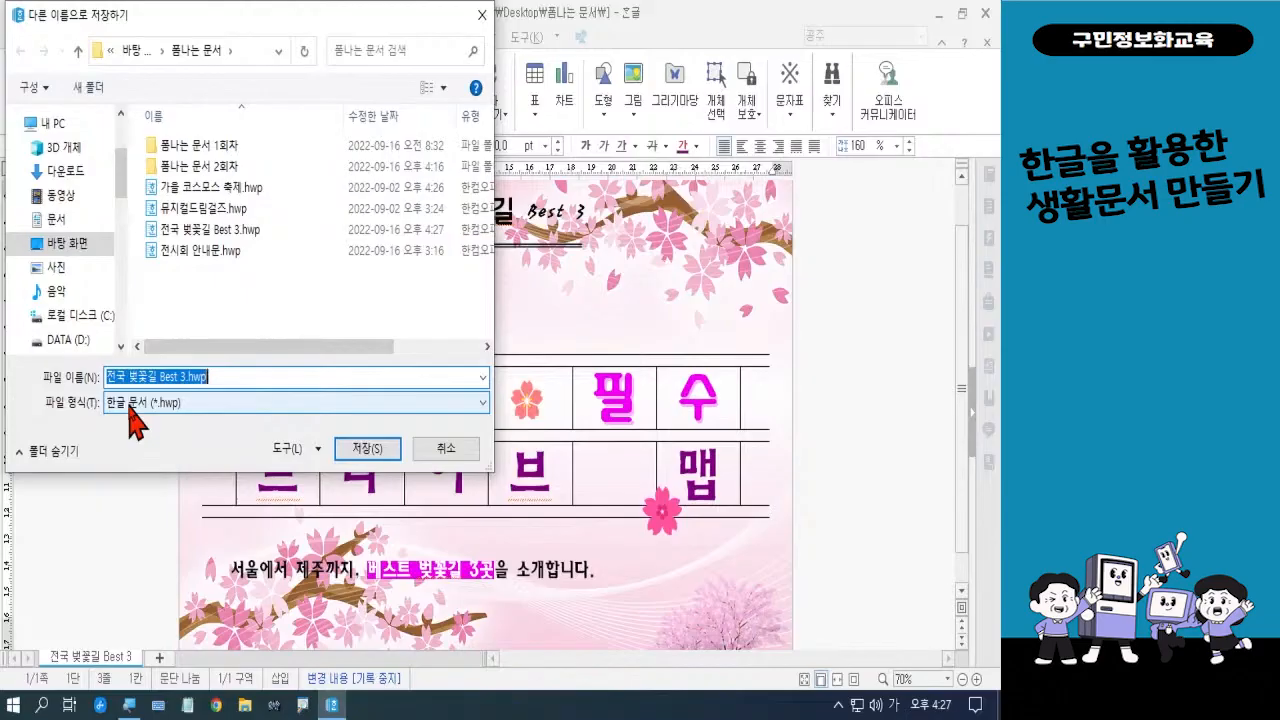
{"action": "left_click", "coordinate": [129, 403]}
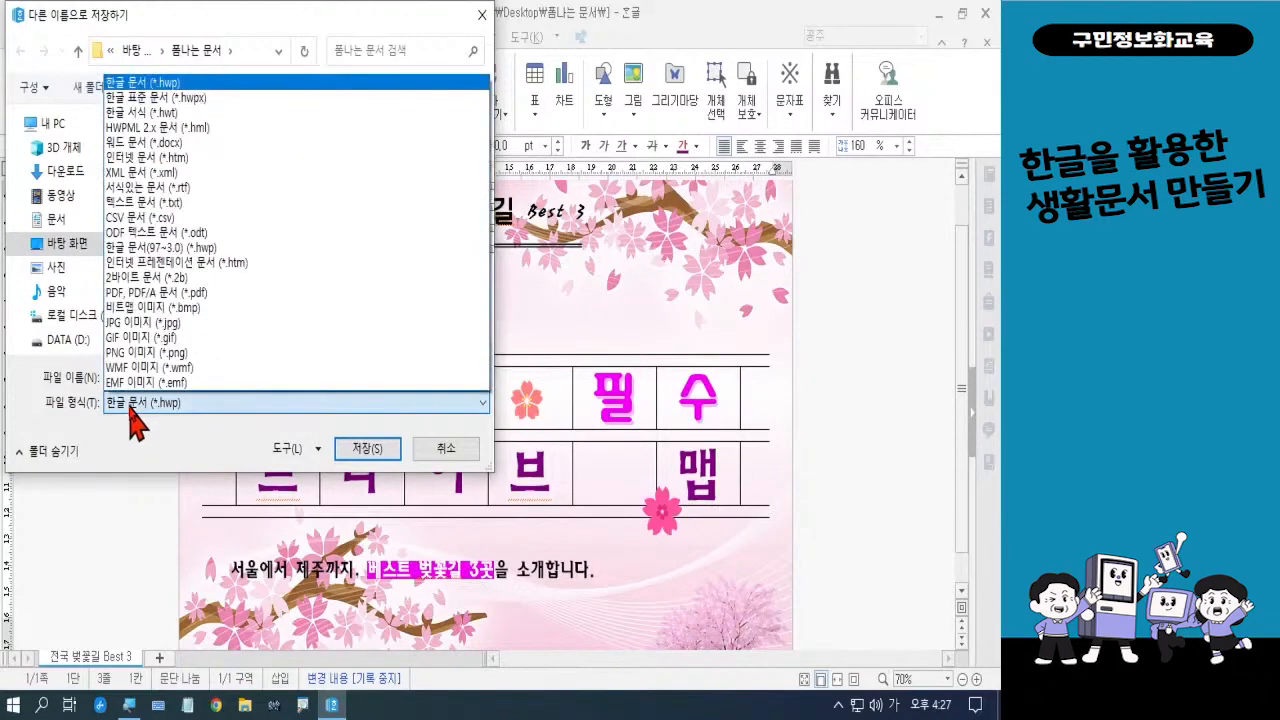
{"action": "left_click", "coordinate": [160, 323]}
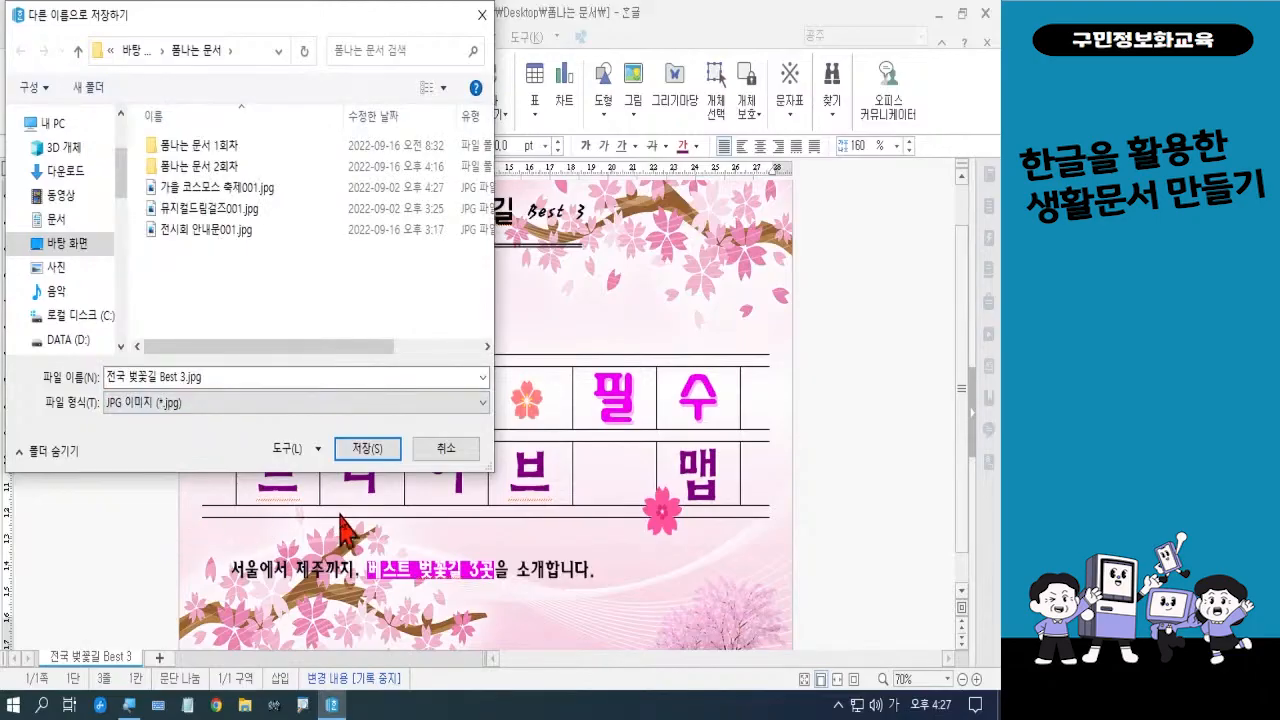
{"action": "left_click", "coordinate": [375, 452]}
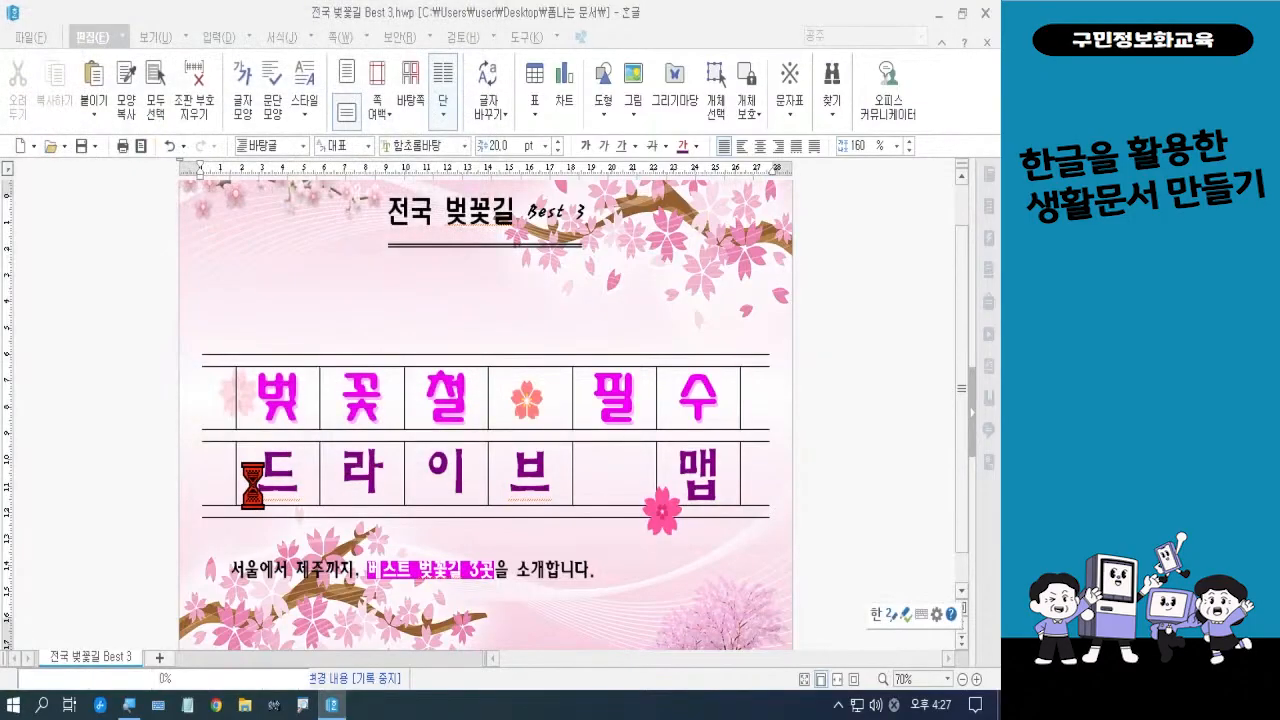